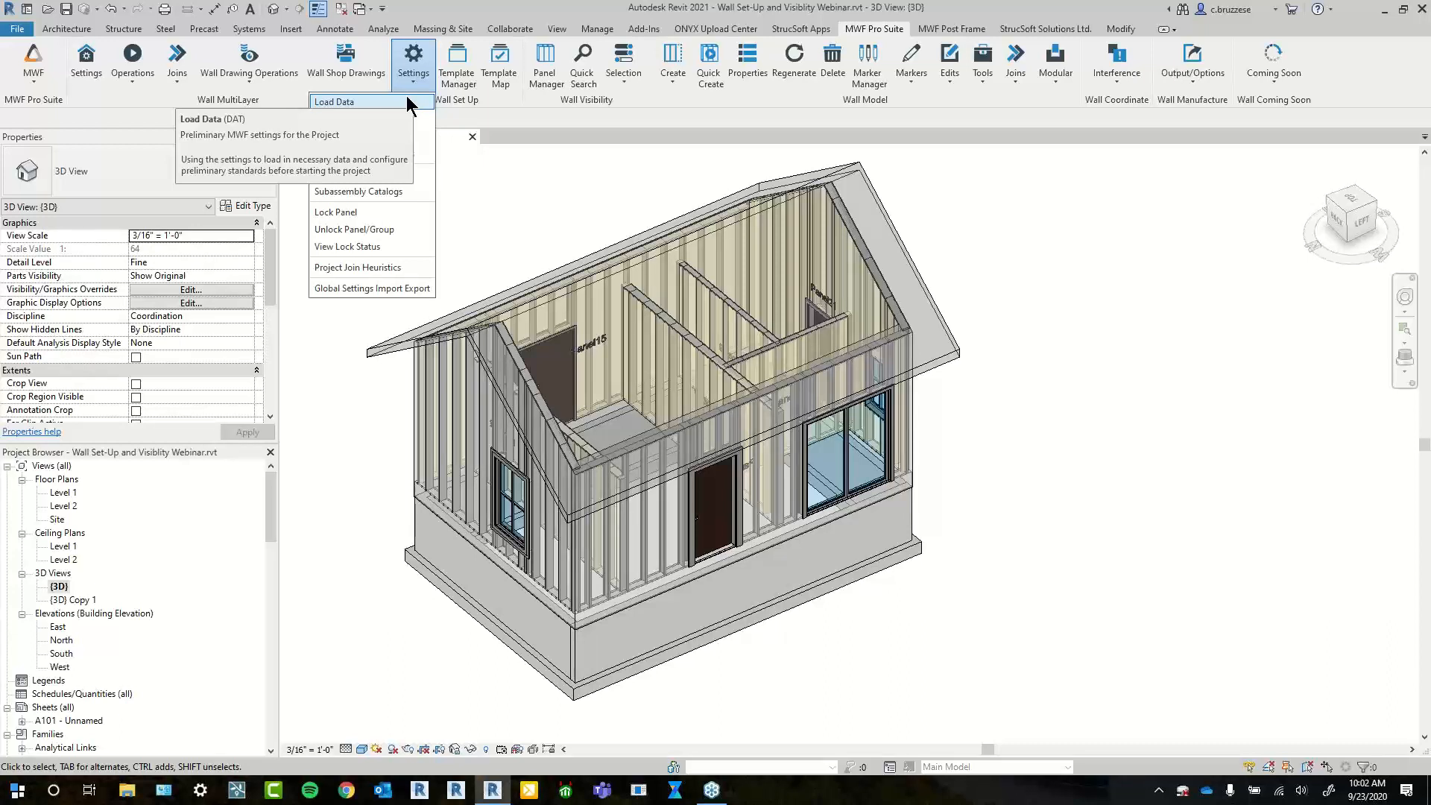
Review the available single opening markers and the panel-corner join markers in the Marker Manager, and close it
click(877, 64)
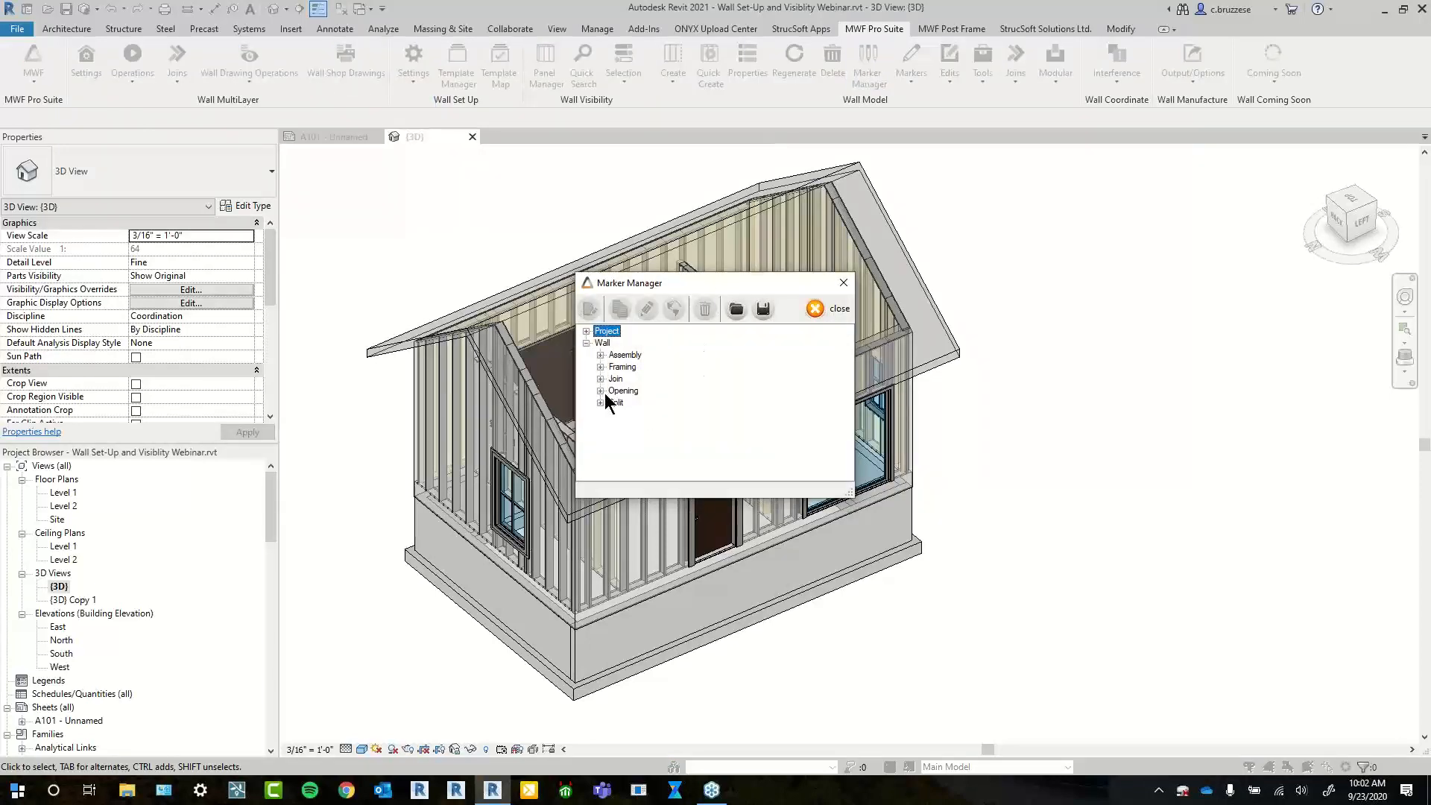
double_click(615, 404)
drag(843, 497, 941, 675)
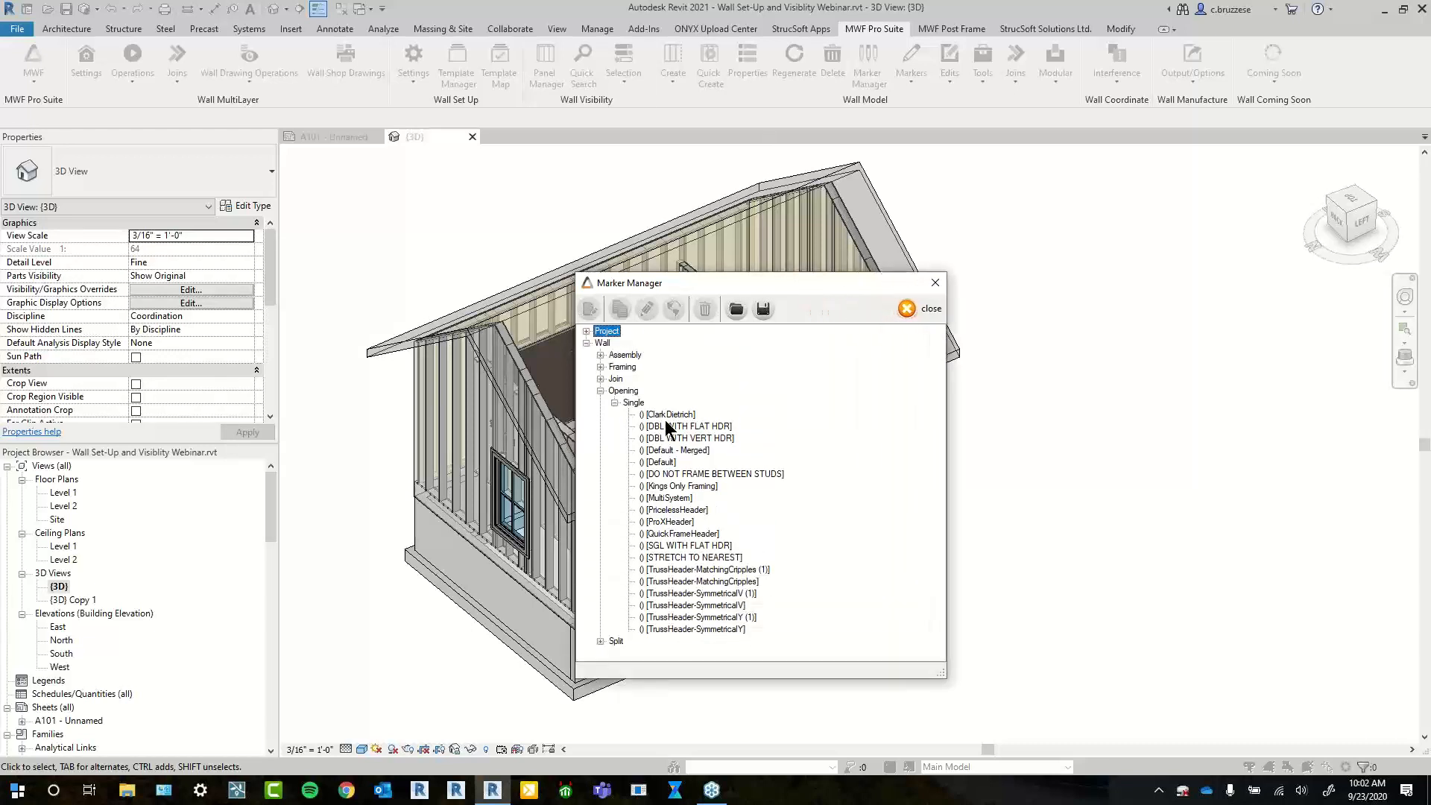
click(600, 378)
click(615, 402)
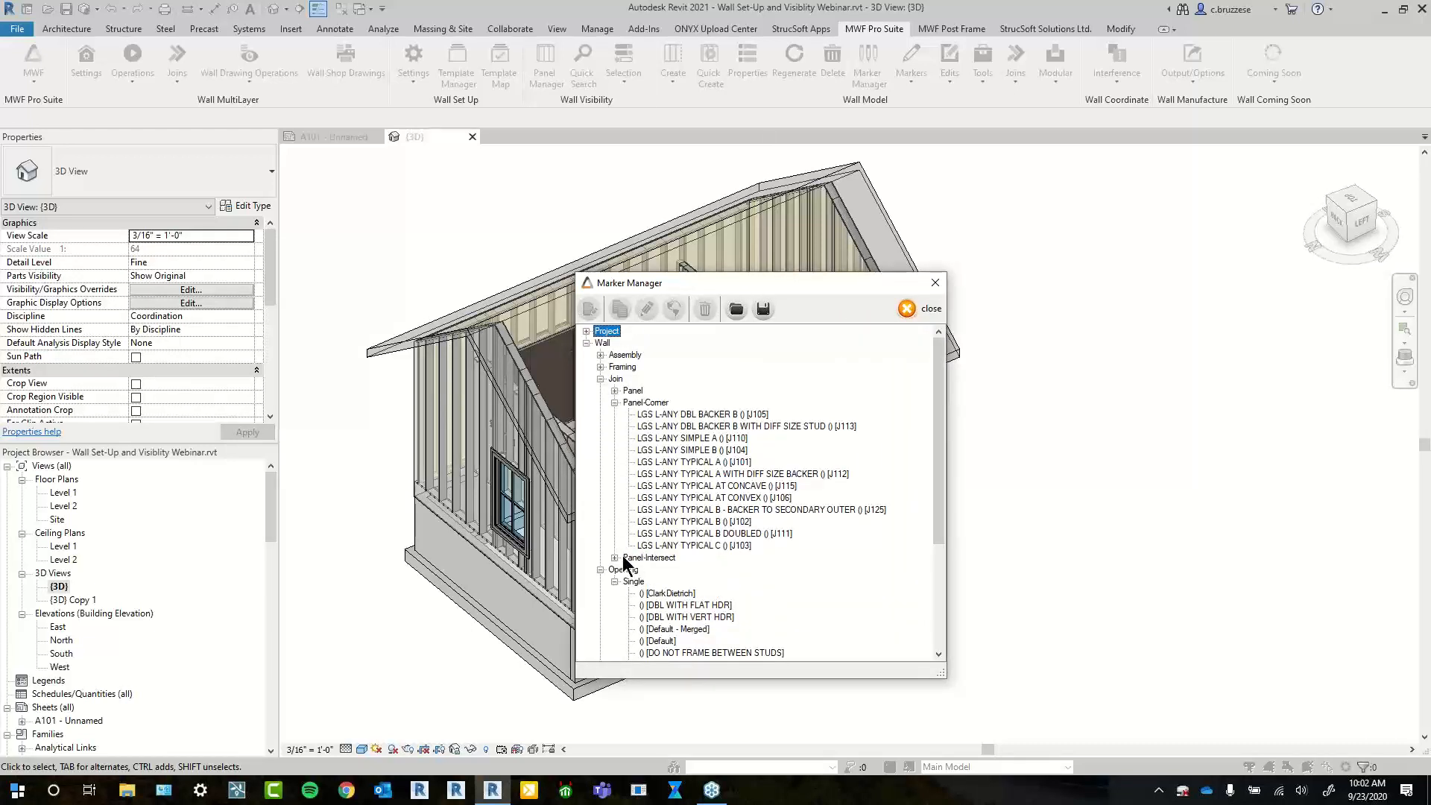
click(907, 308)
Load the MWF wall data into the project from the LGS-Default directory
click(416, 78)
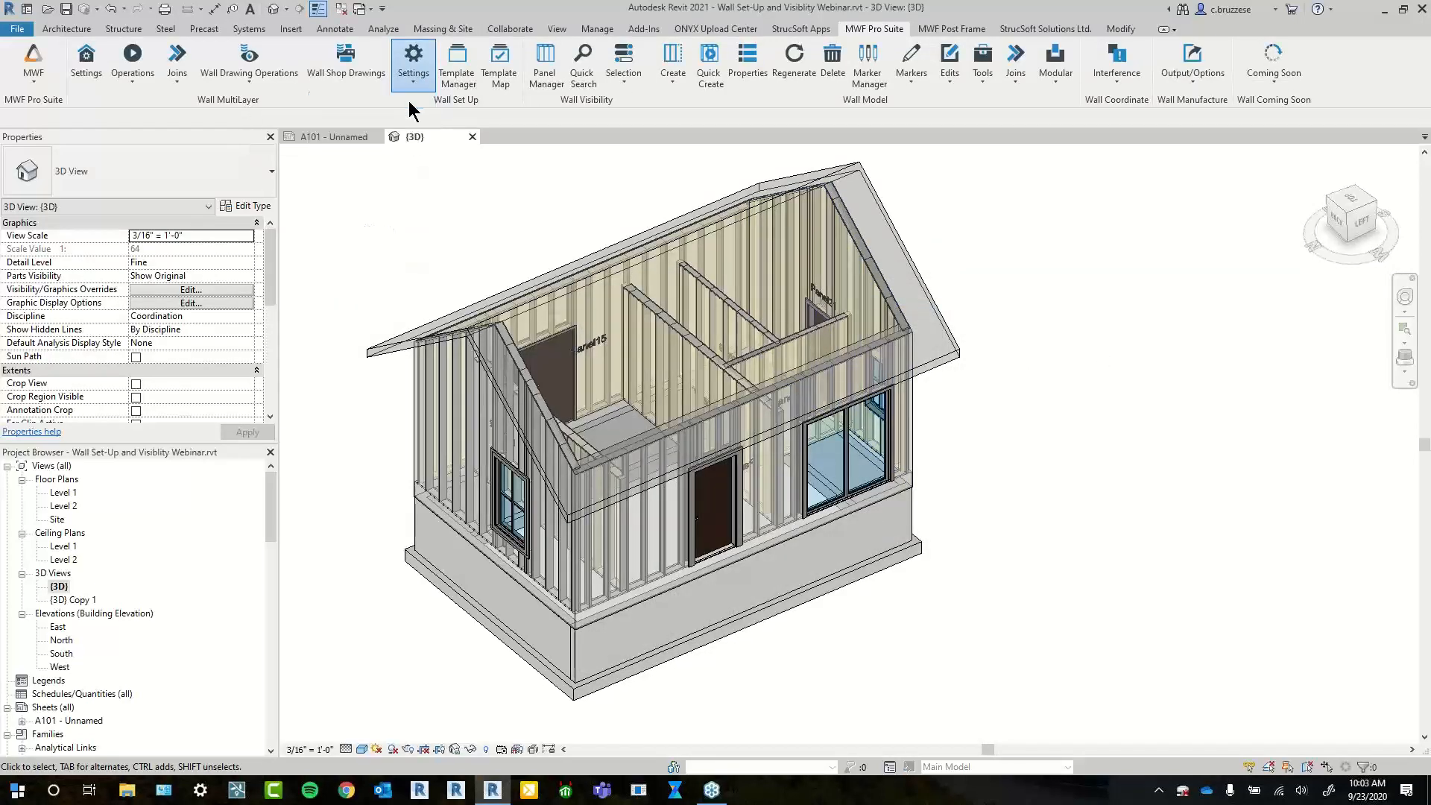
click(411, 103)
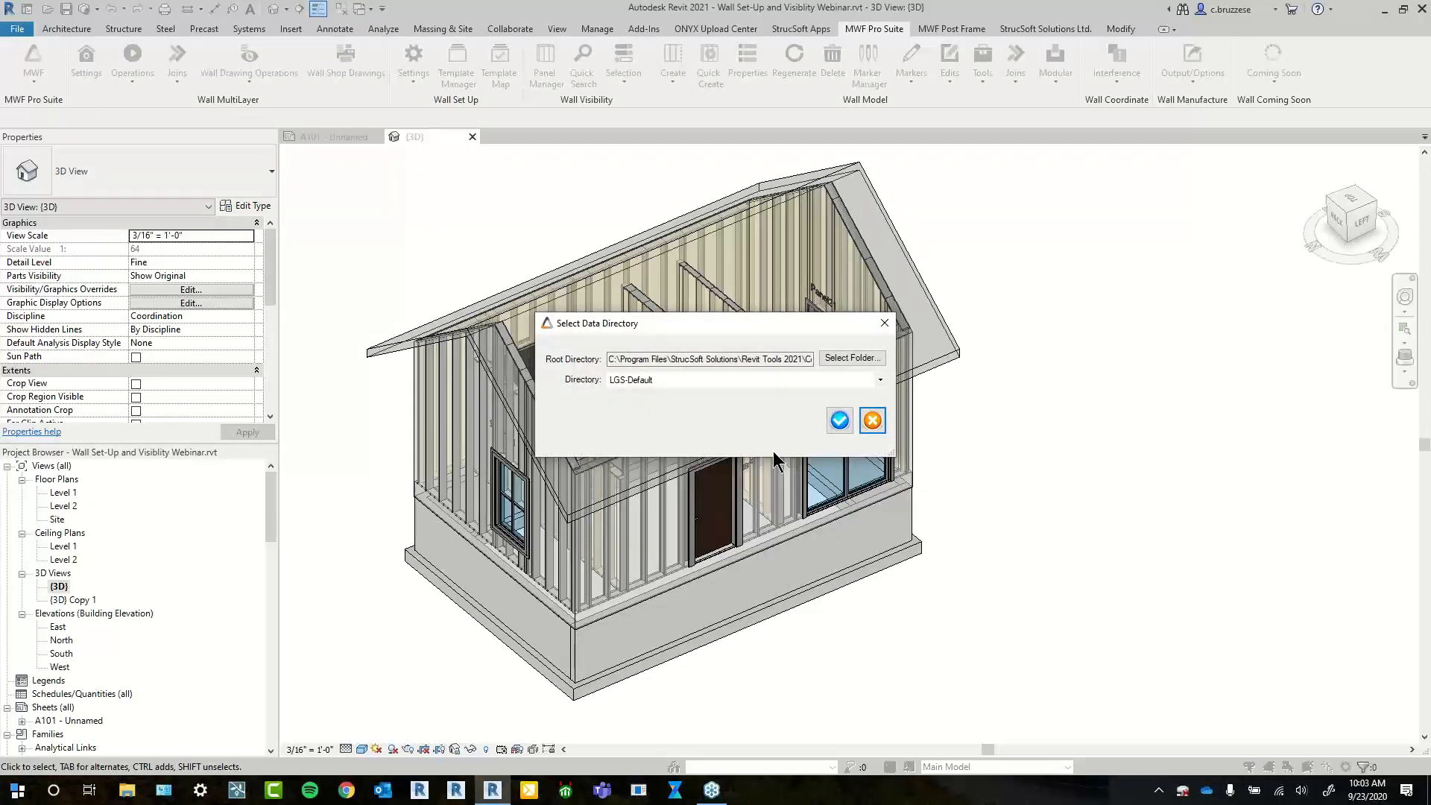
click(873, 387)
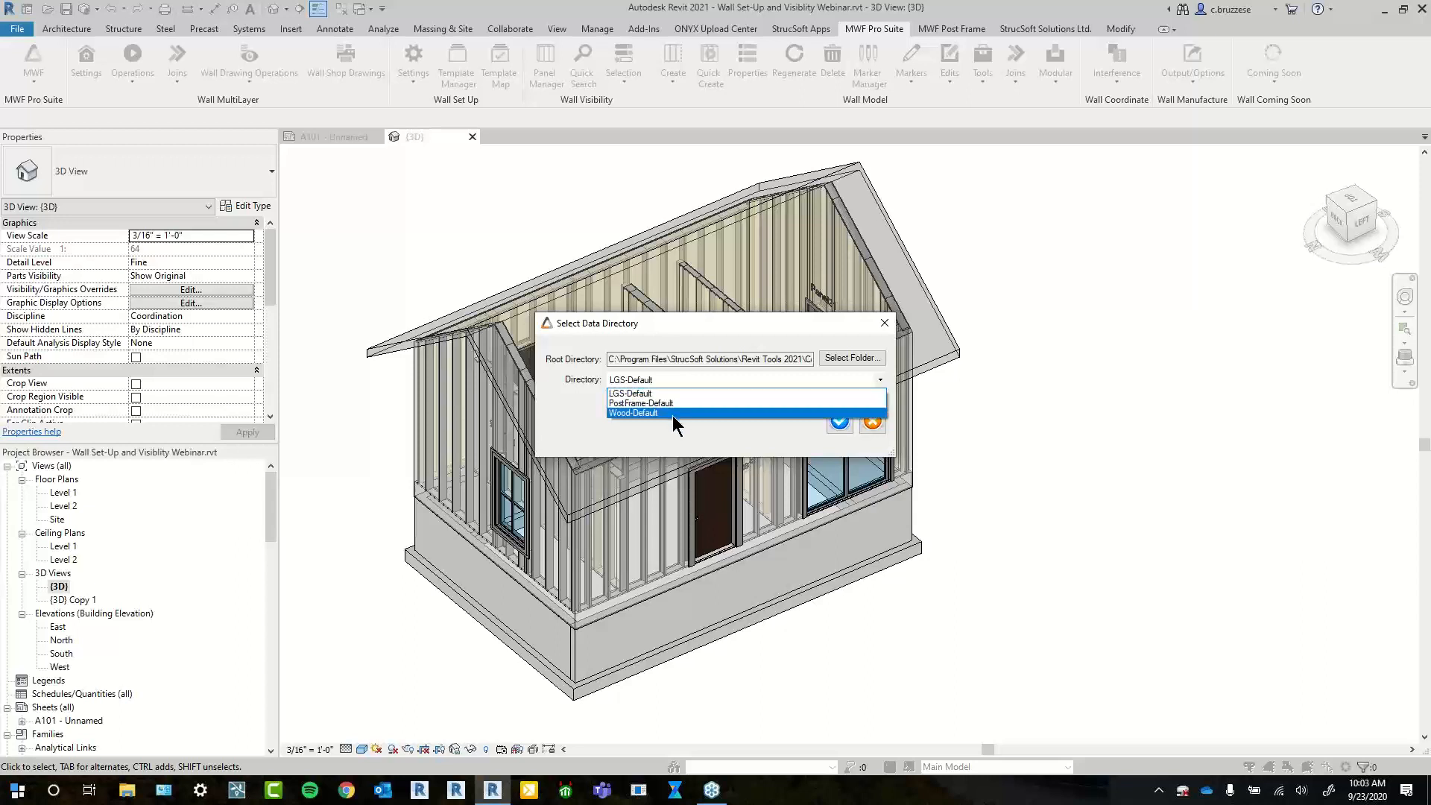
click(660, 436)
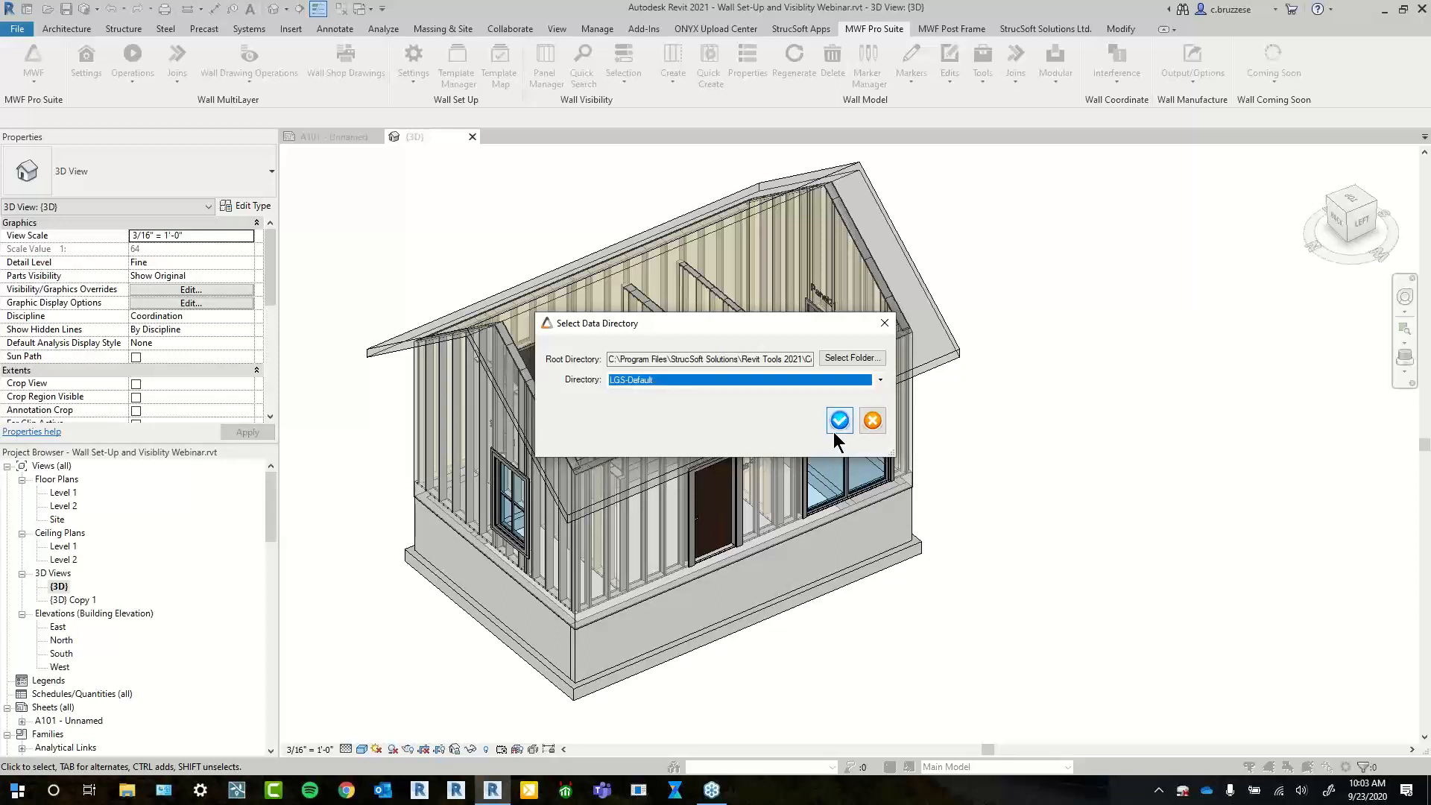
click(833, 431)
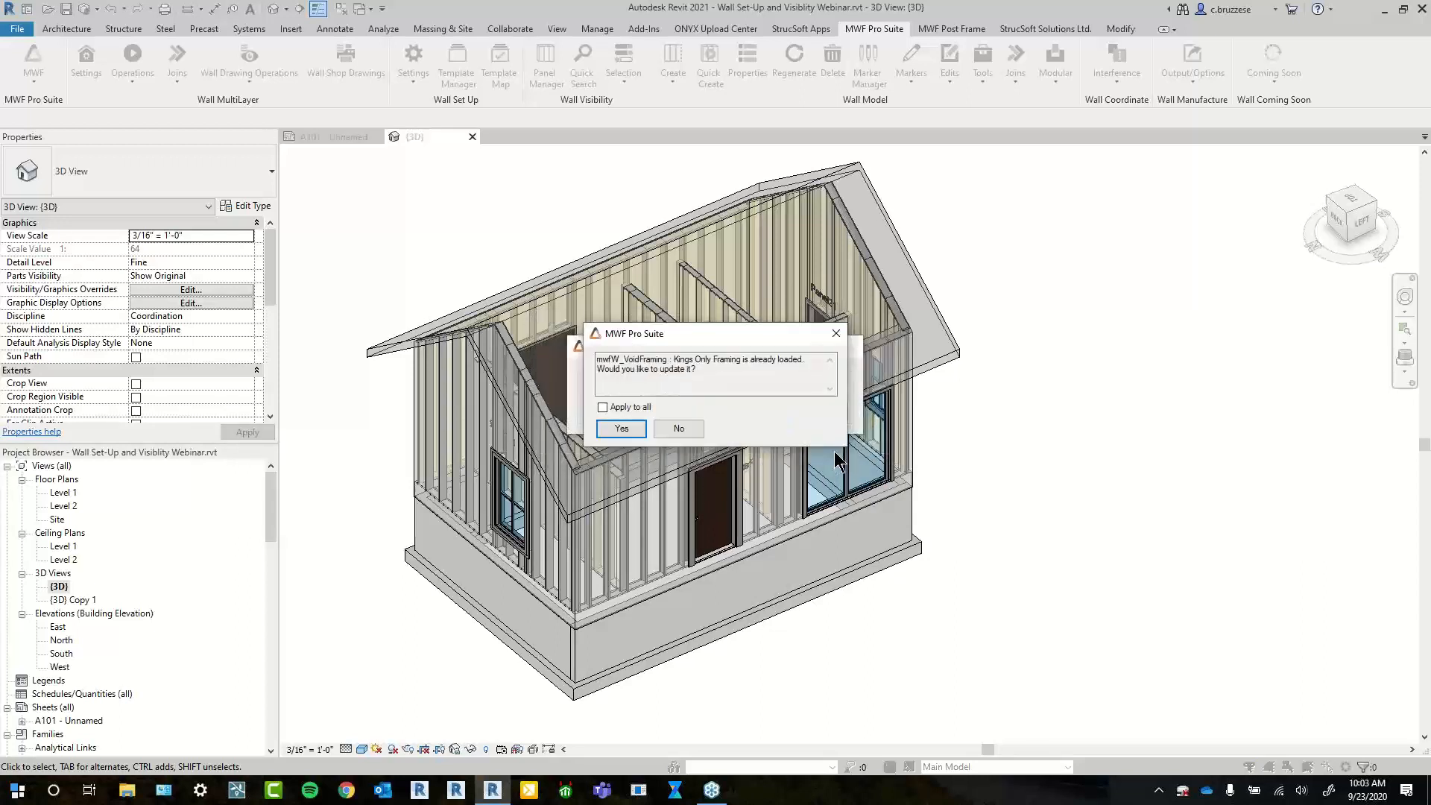
Agree to update every already loaded item with the incoming data, and dismiss the warnings list
drag(707, 329, 697, 277)
click(638, 349)
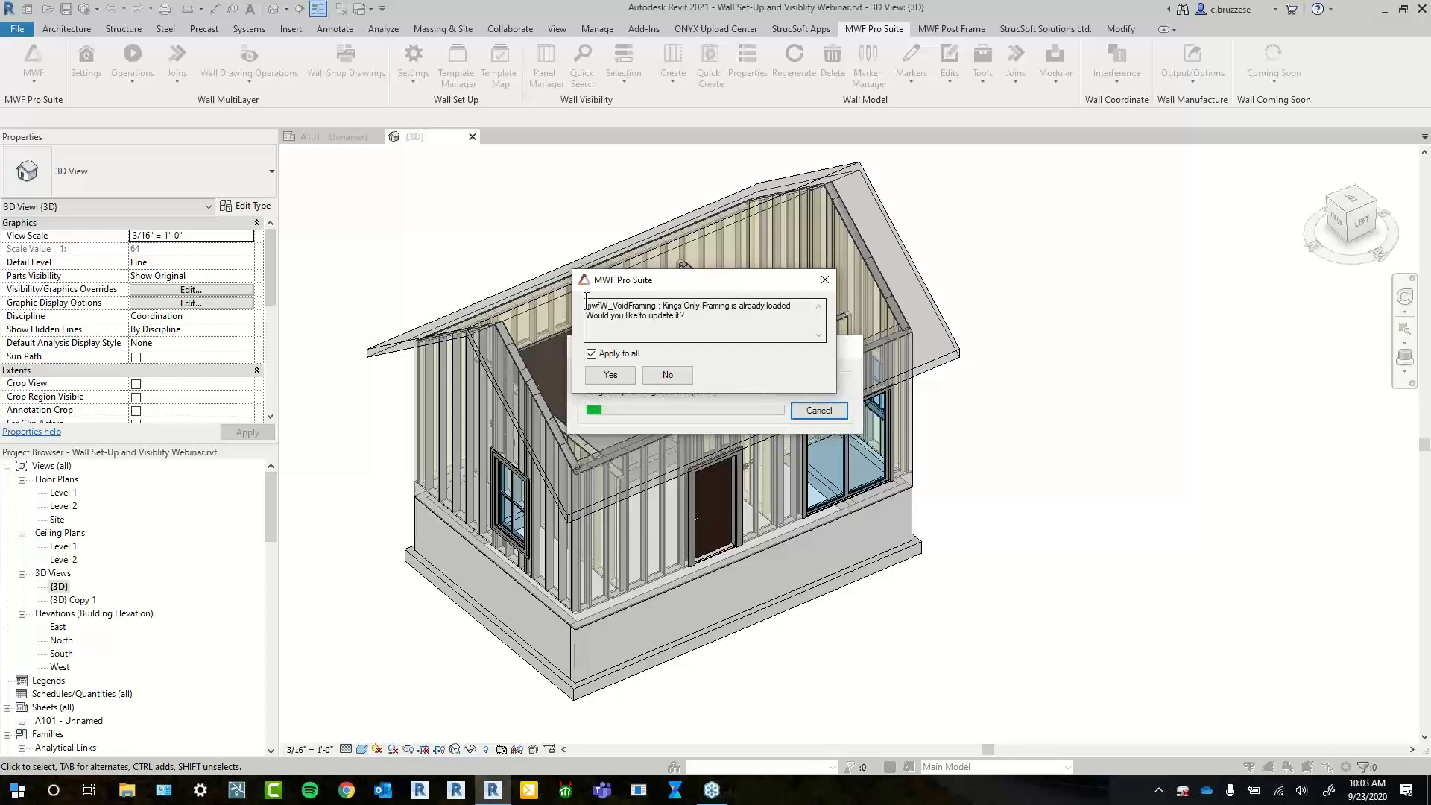
click(615, 375)
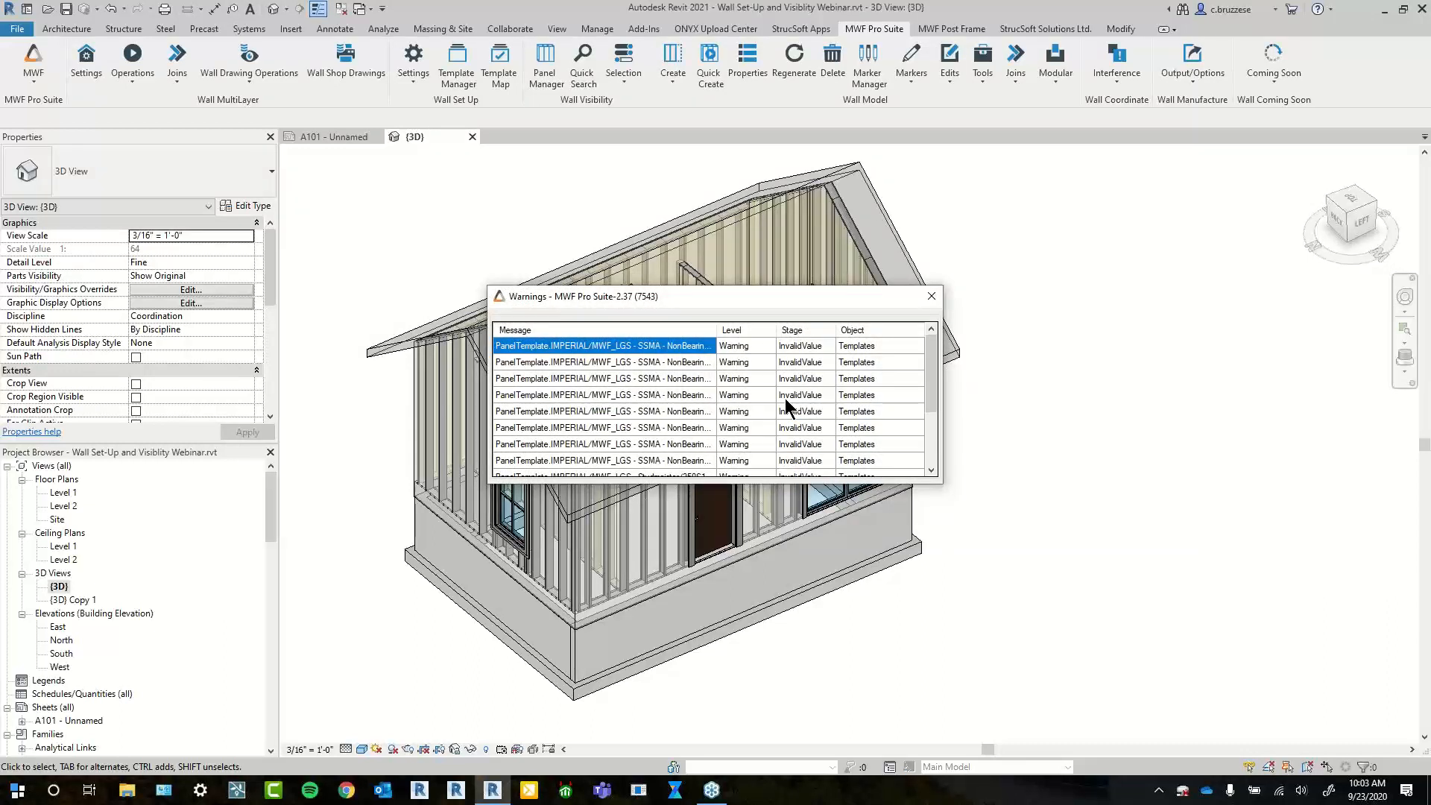
click(929, 297)
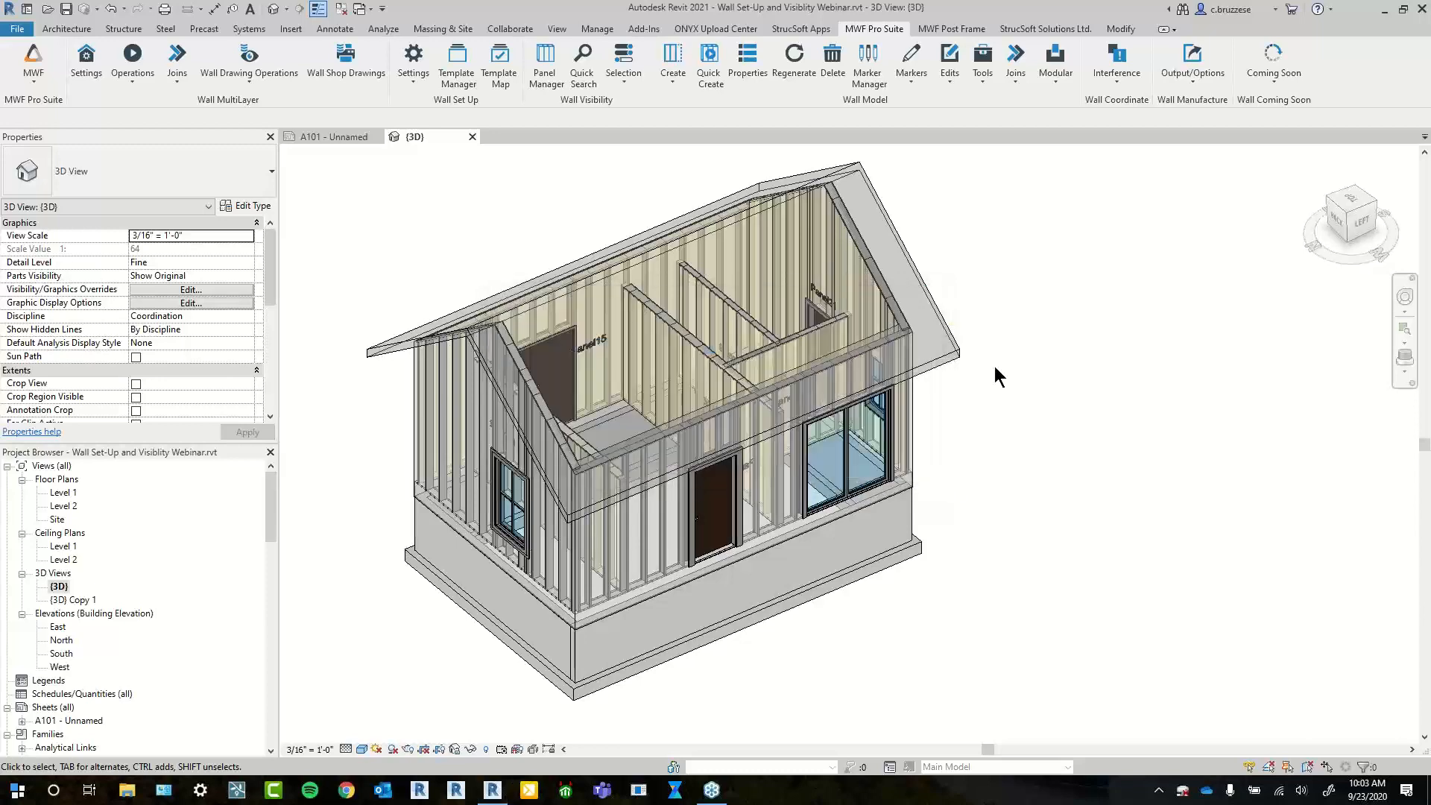
Check the single opening markers in the Marker Manager after the data load, and close the manager
click(868, 76)
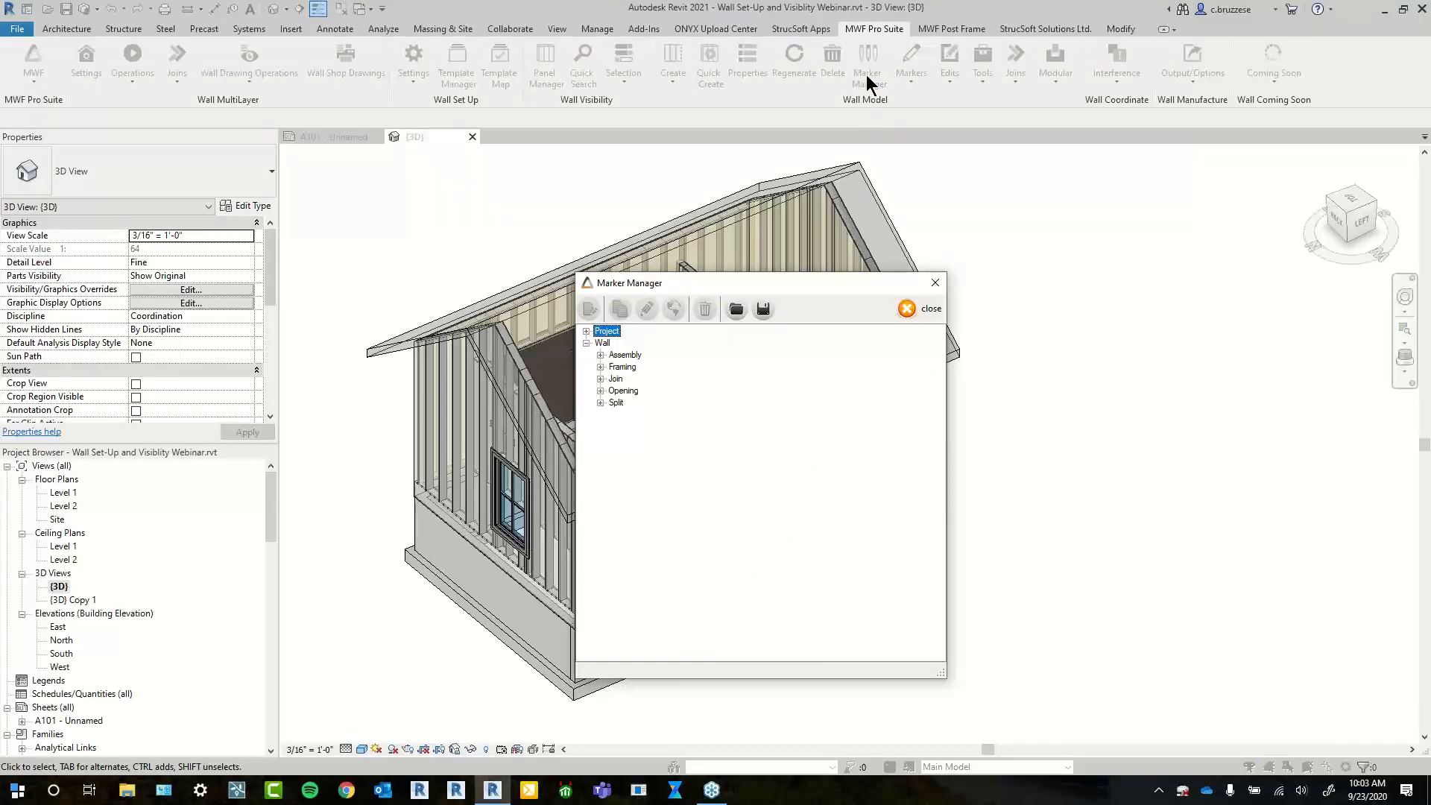
click(600, 391)
click(615, 402)
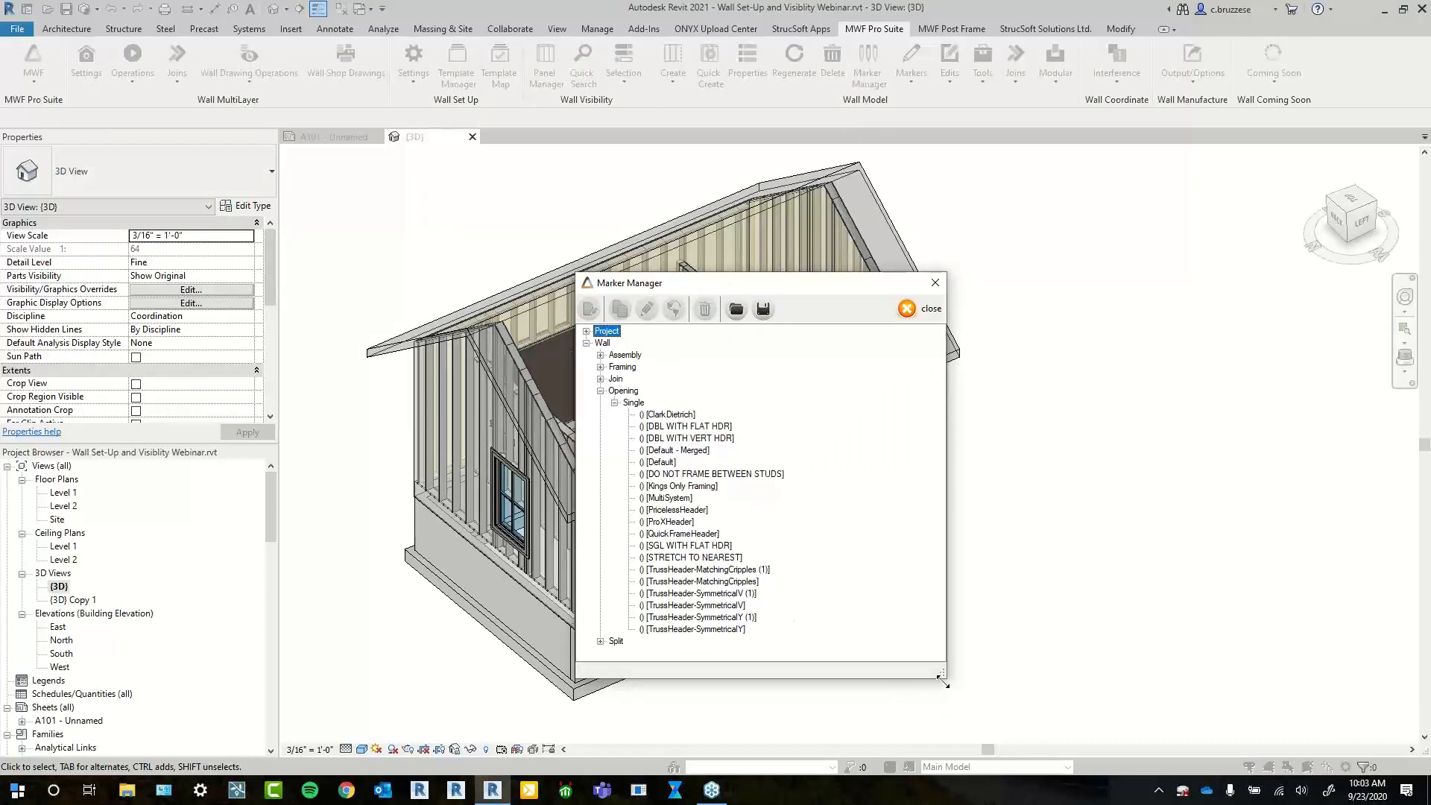
drag(943, 682, 960, 709)
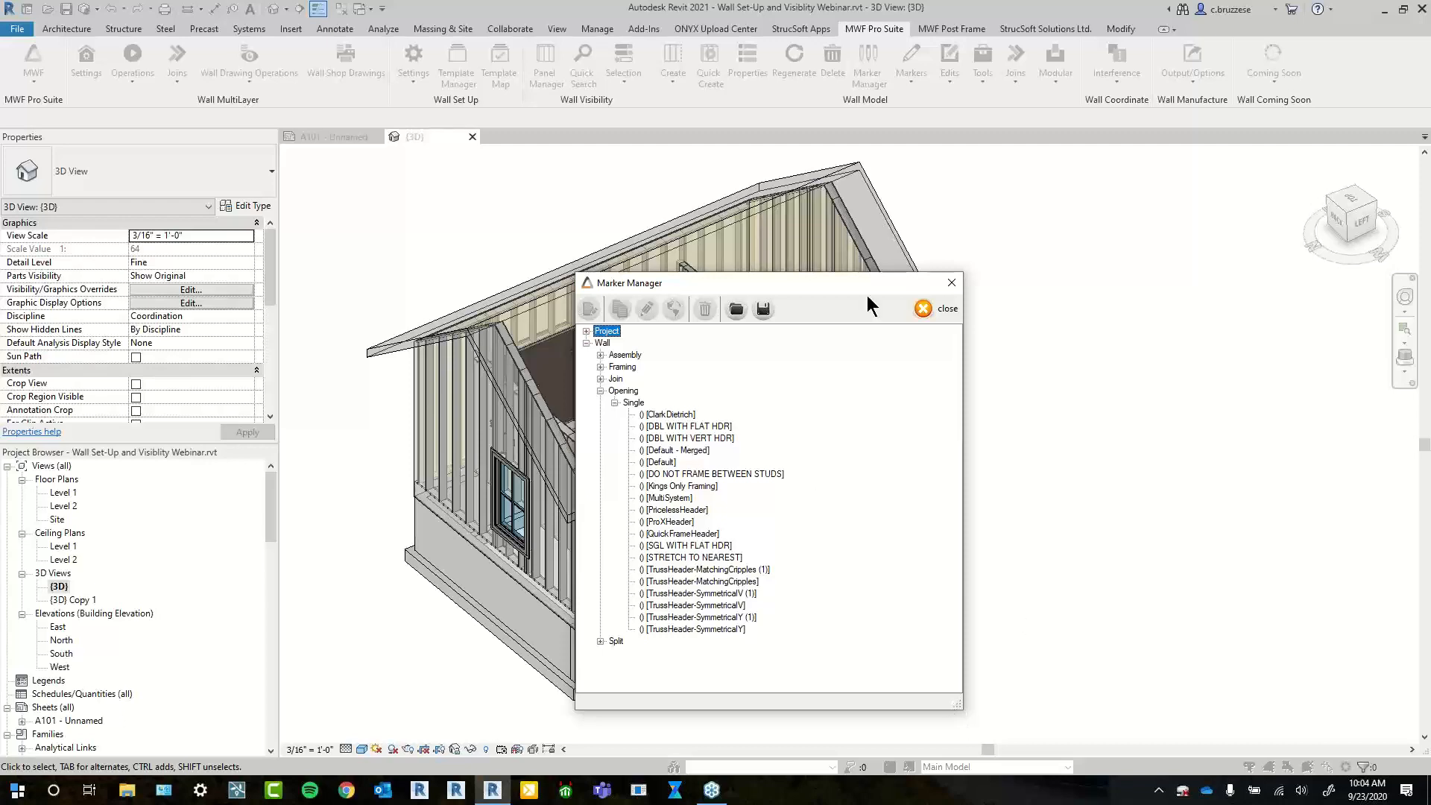
click(936, 308)
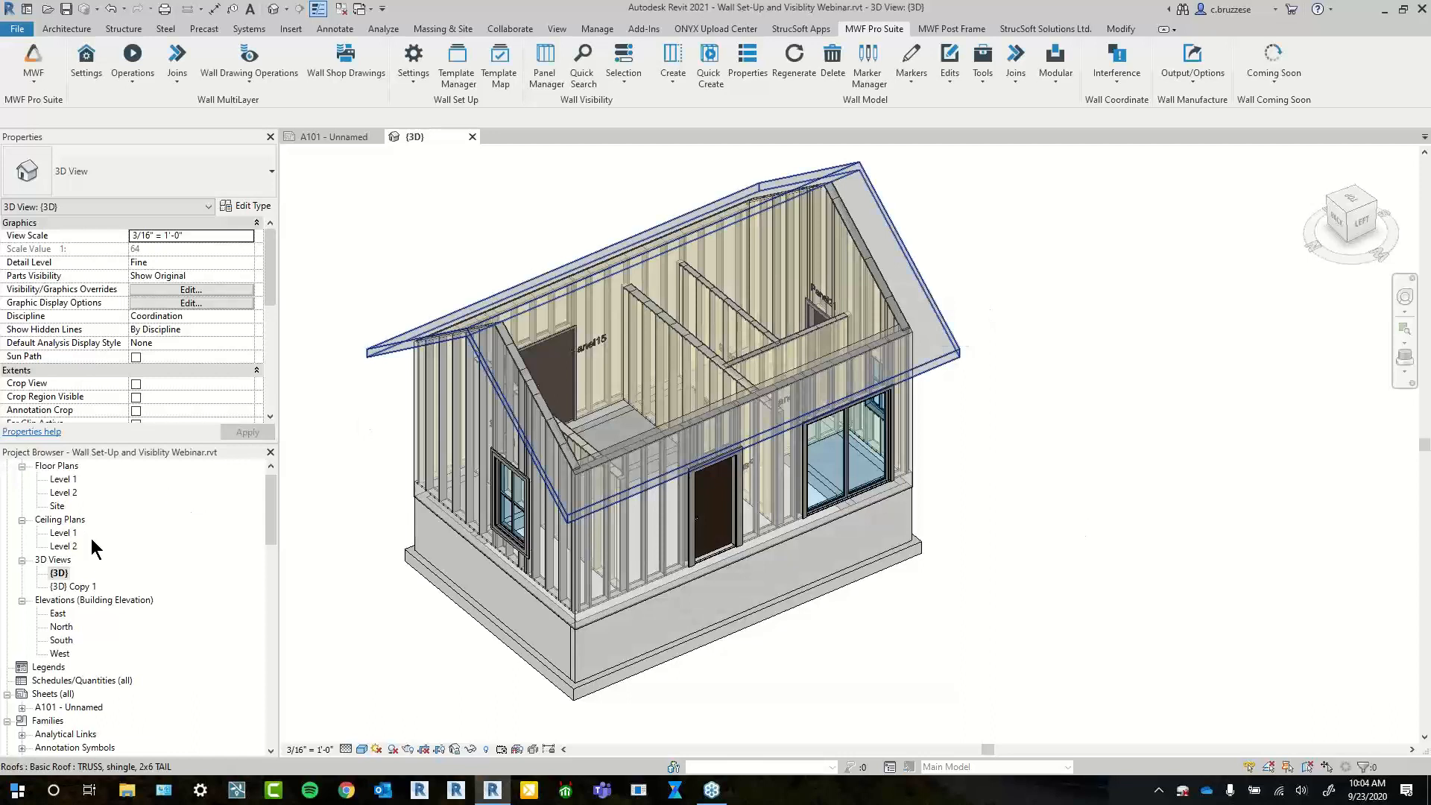
Examine the Structural Connections families in the project, including the types under mwfW_VoidFraming
scroll(122, 571, down, 3)
scroll(152, 589, down, 6)
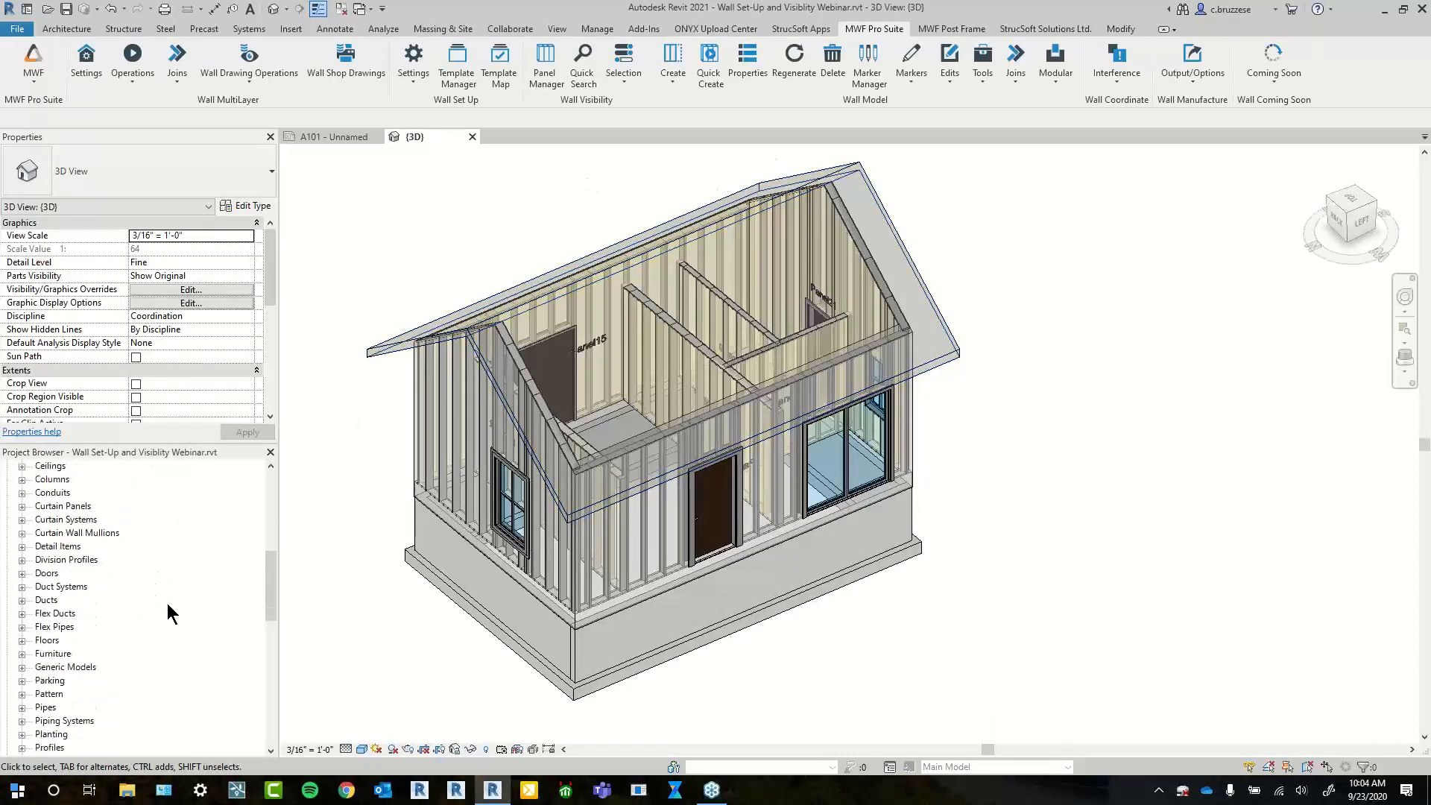
scroll(167, 604, down, 2)
scroll(166, 628, down, 3)
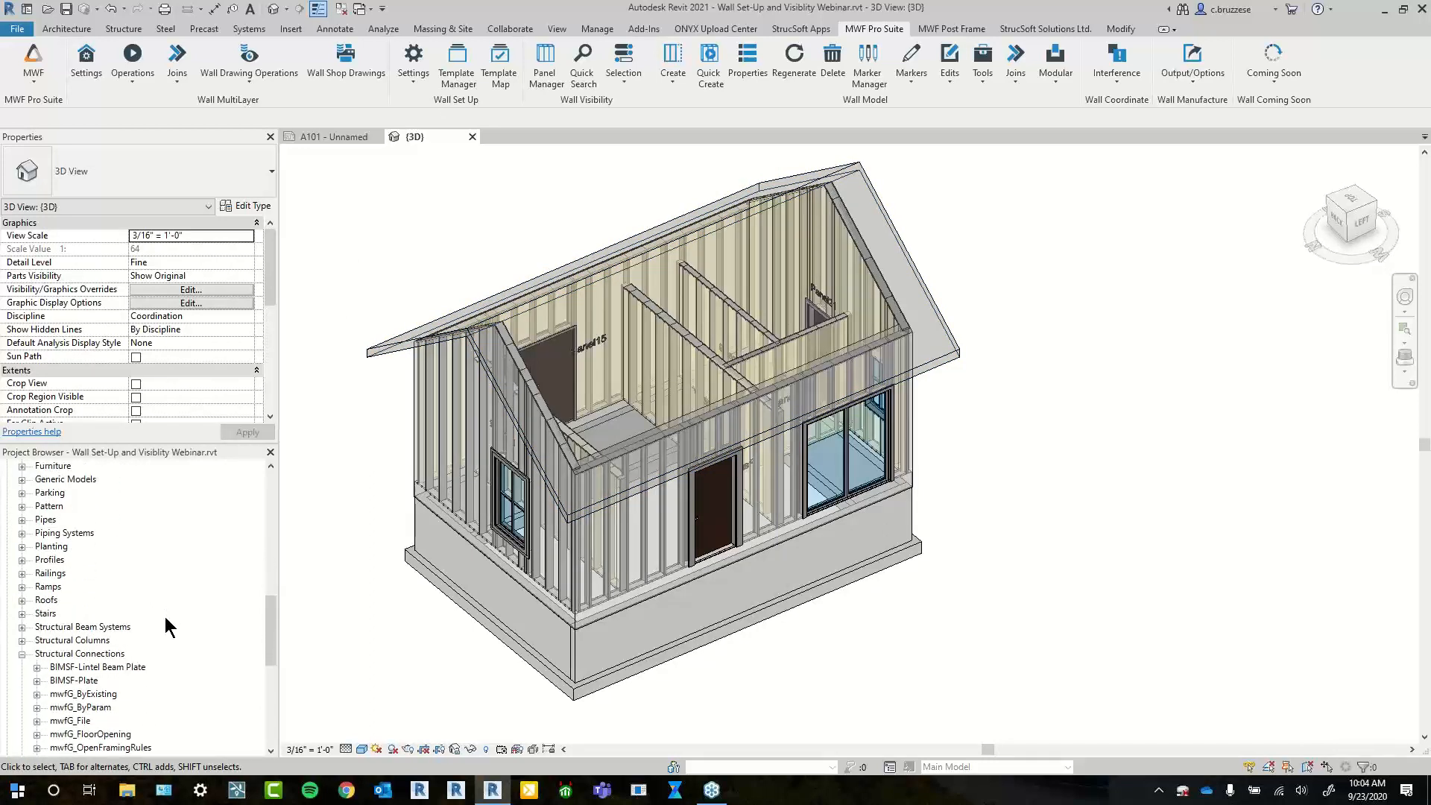
scroll(87, 608, down, 2)
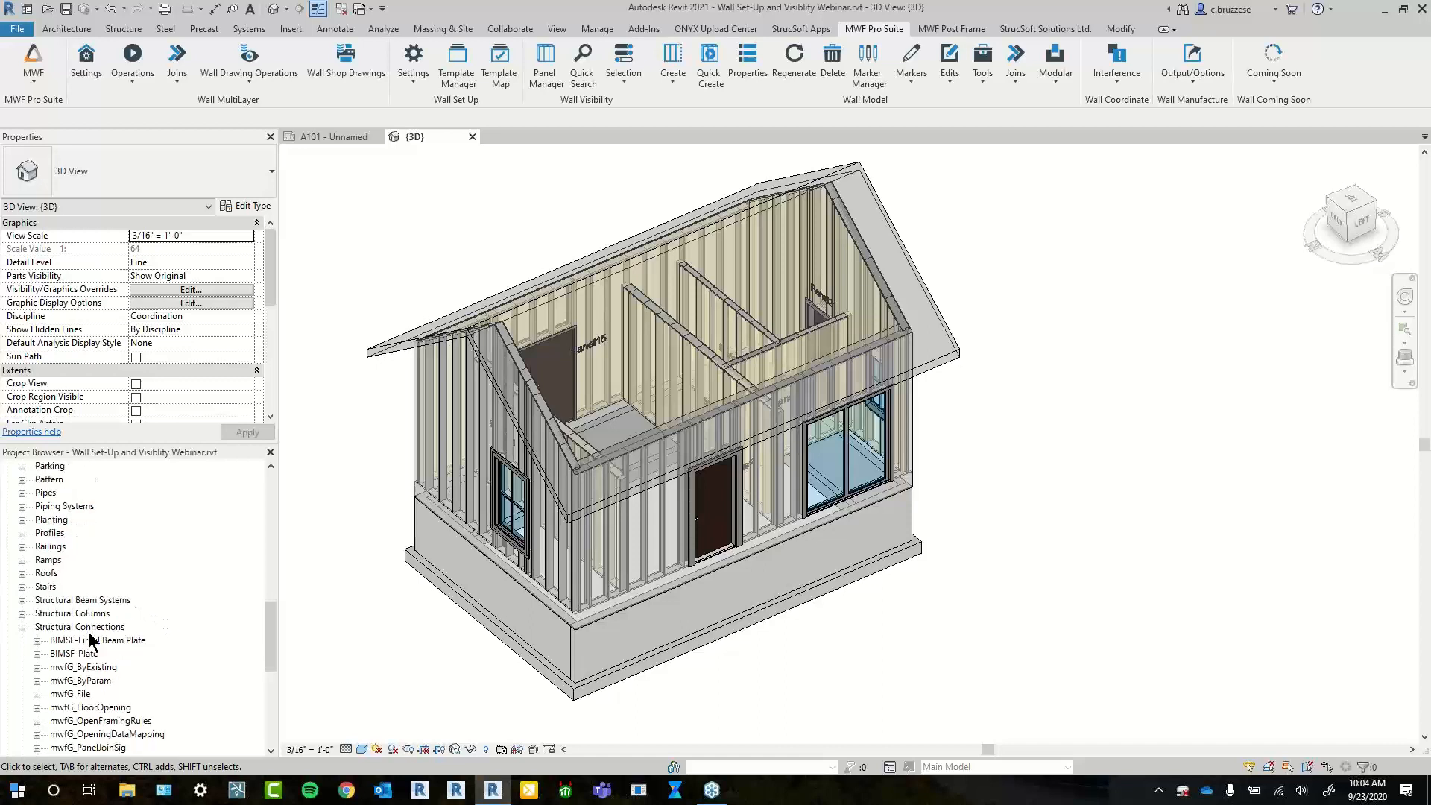
scroll(120, 597, down, 1)
click(102, 560)
scroll(105, 582, down, 3)
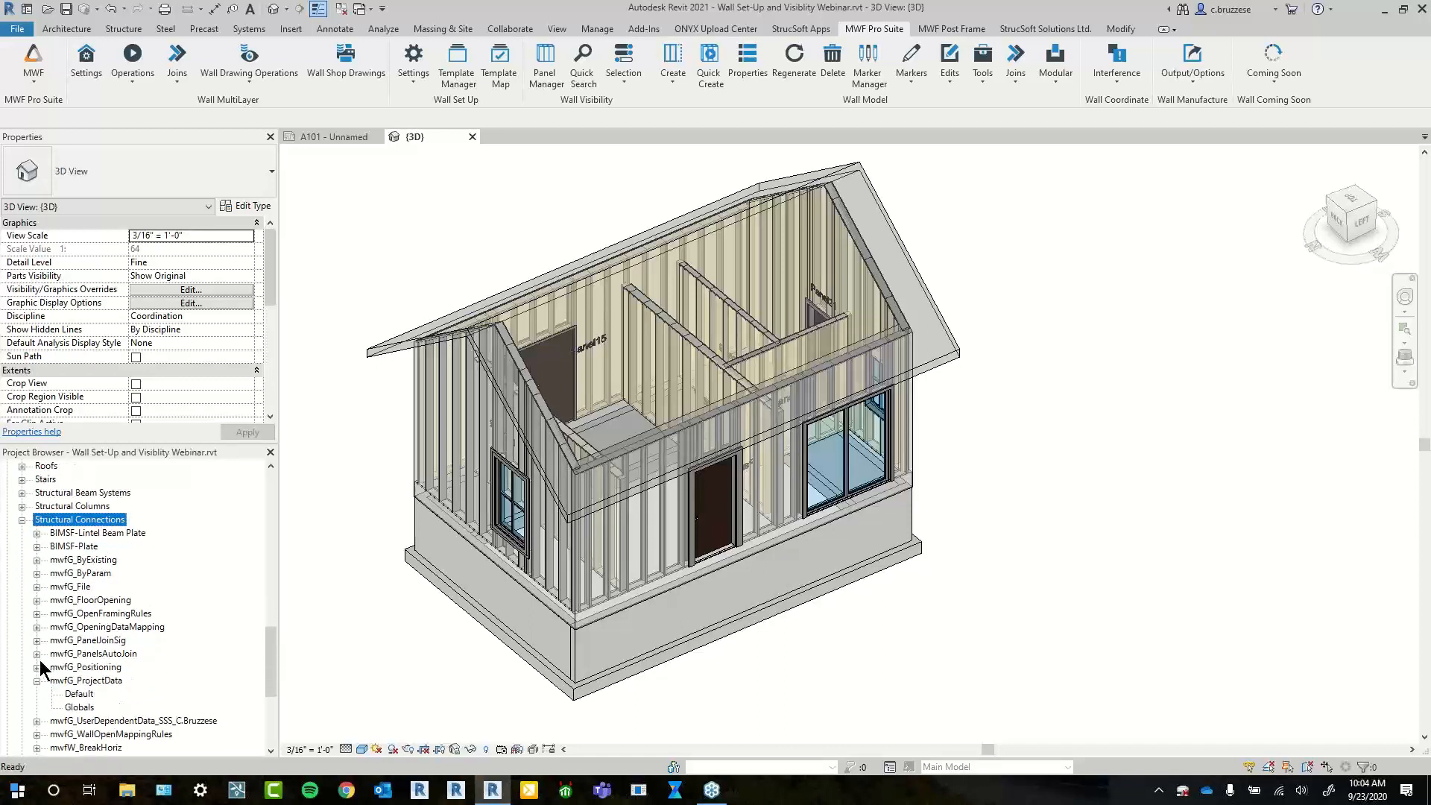
scroll(52, 690, down, 4)
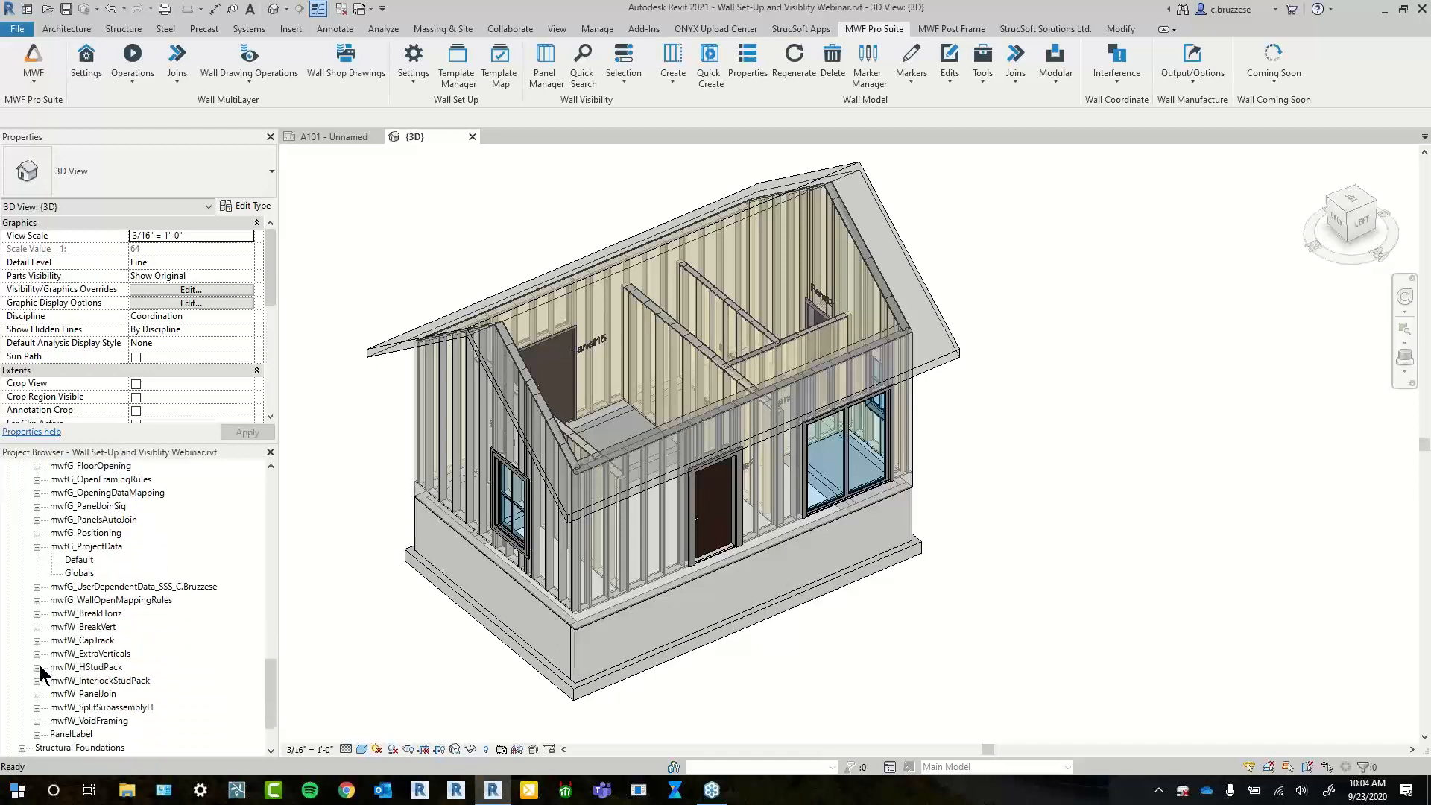
click(37, 694)
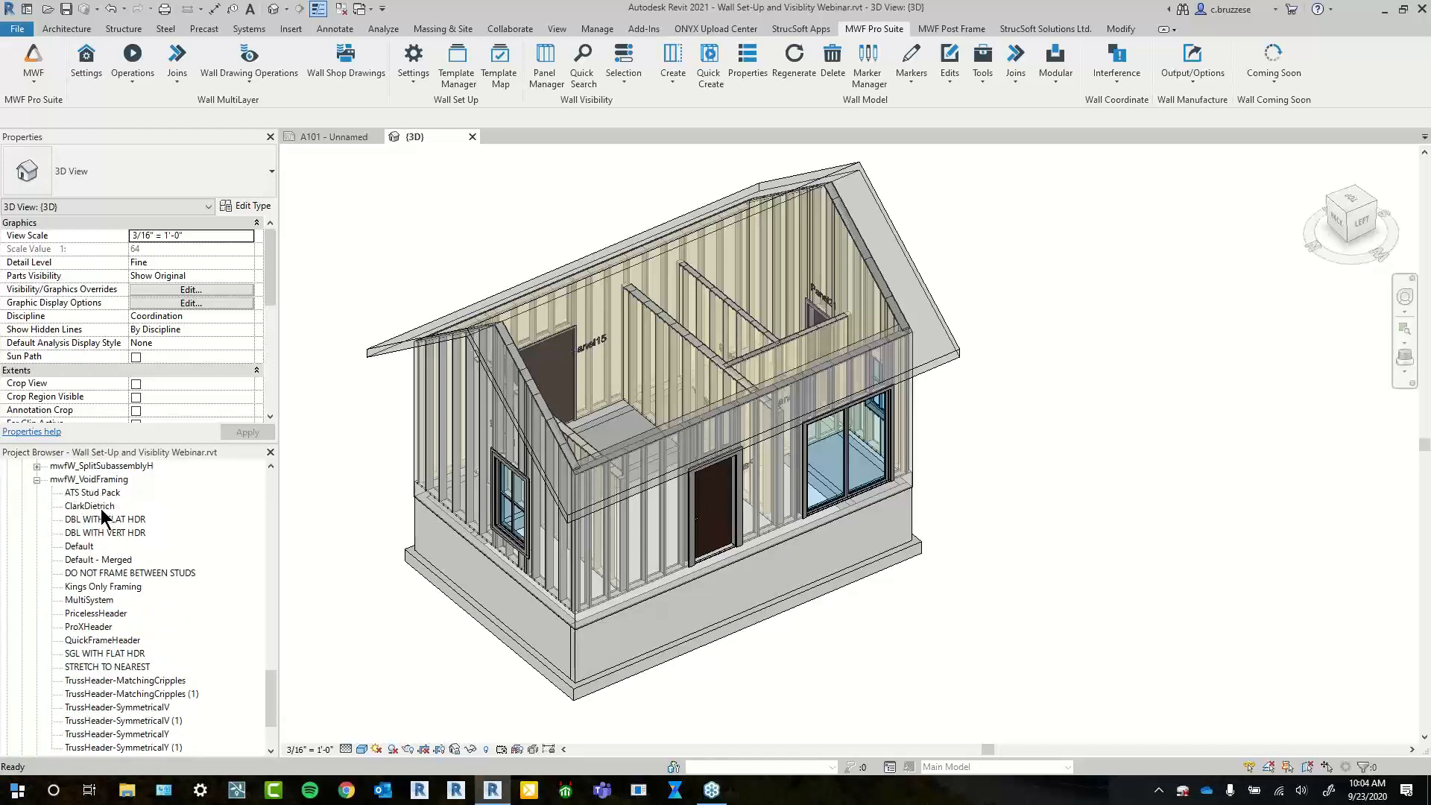
scroll(123, 674, down, 2)
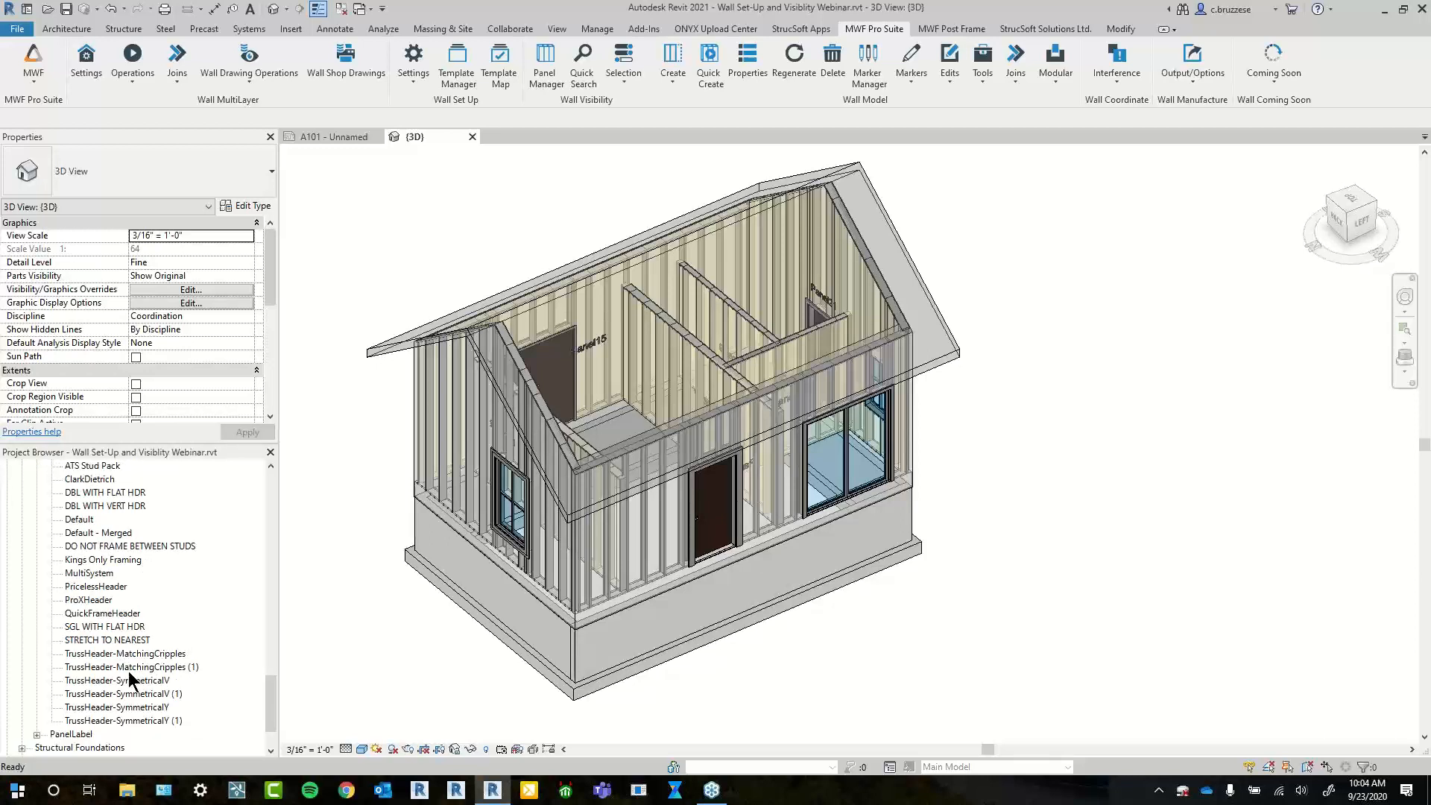
scroll(132, 669, up, 2)
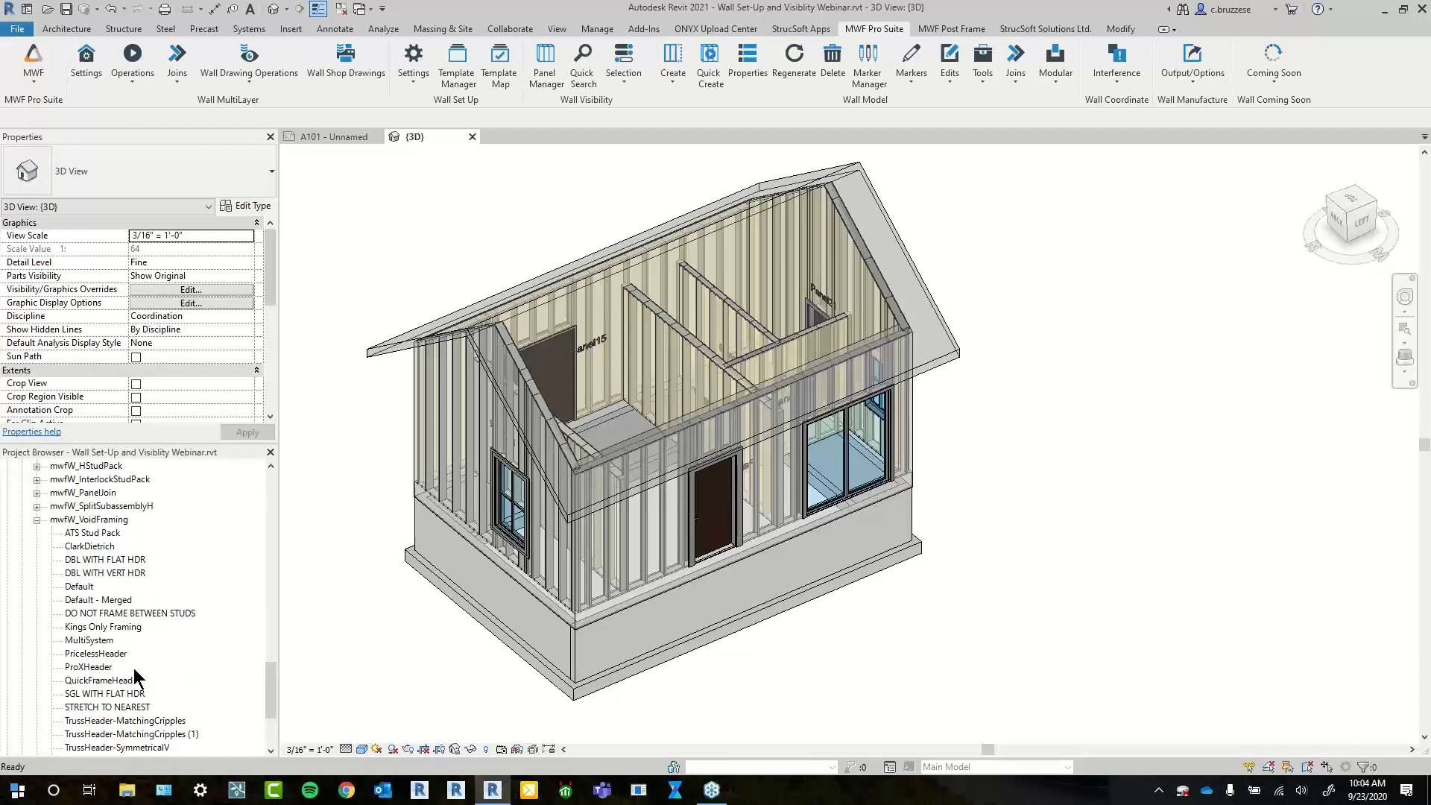
Inspect which Structural Connections families Purge Unused would remove, and cancel without purging
click(600, 30)
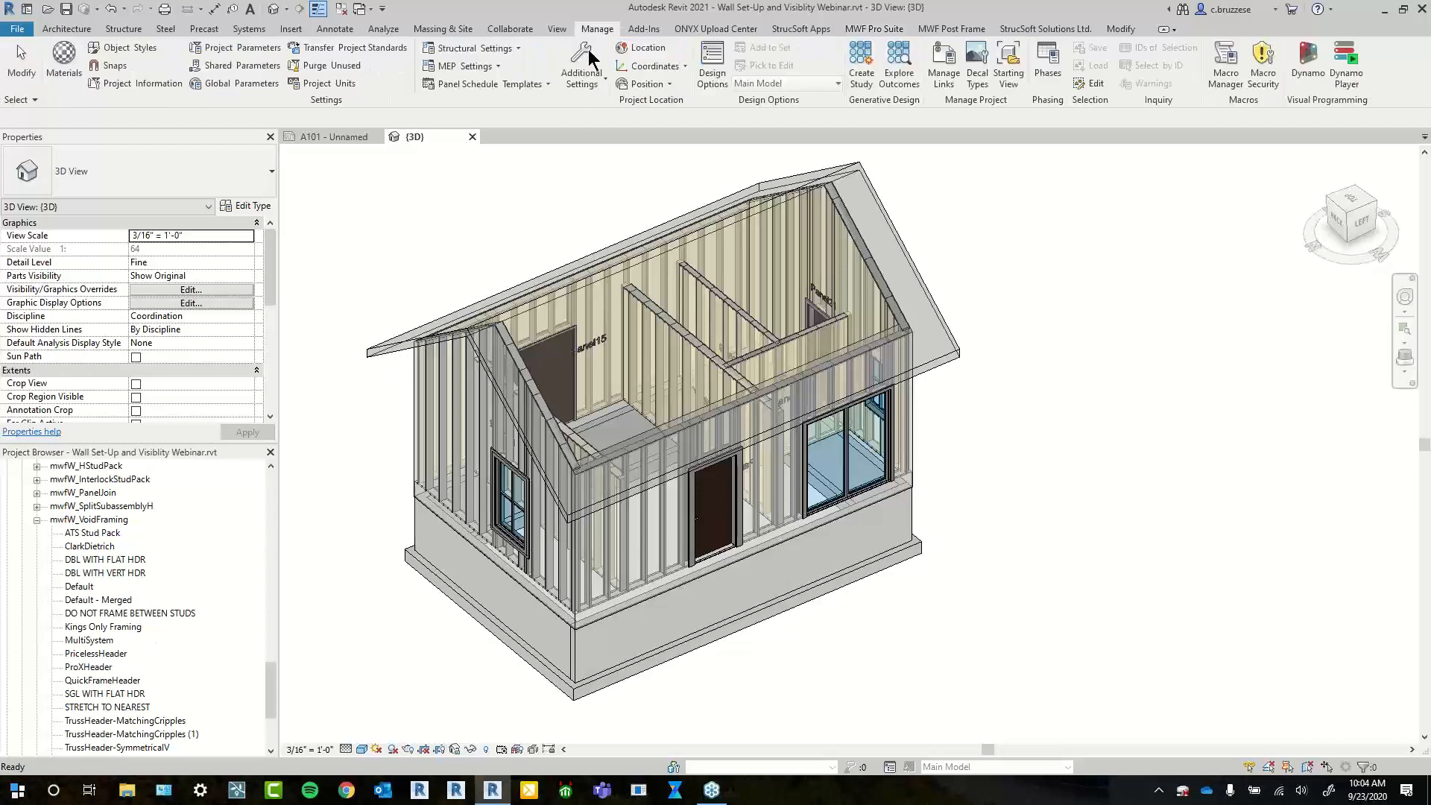
click(355, 69)
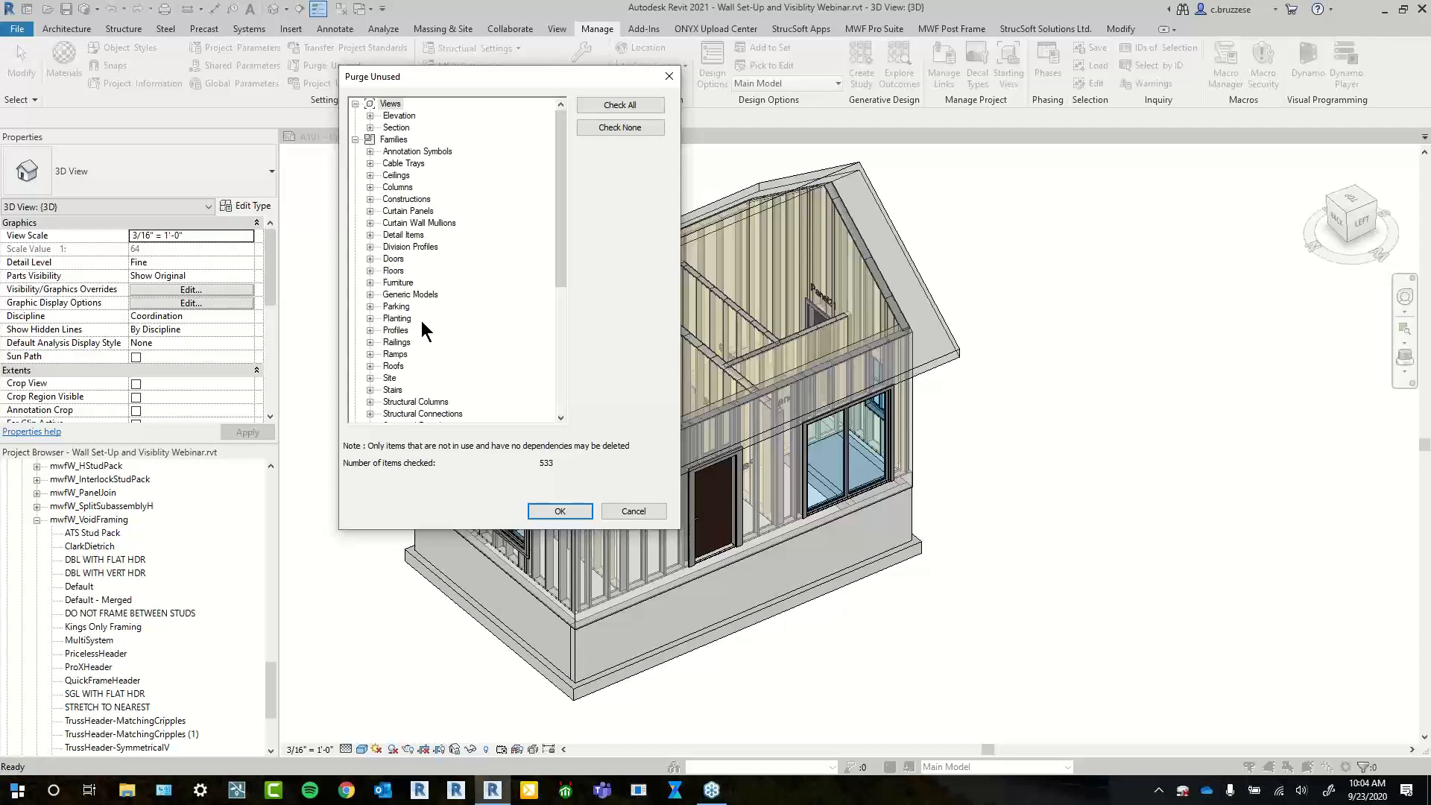
scroll(422, 322, down, 4)
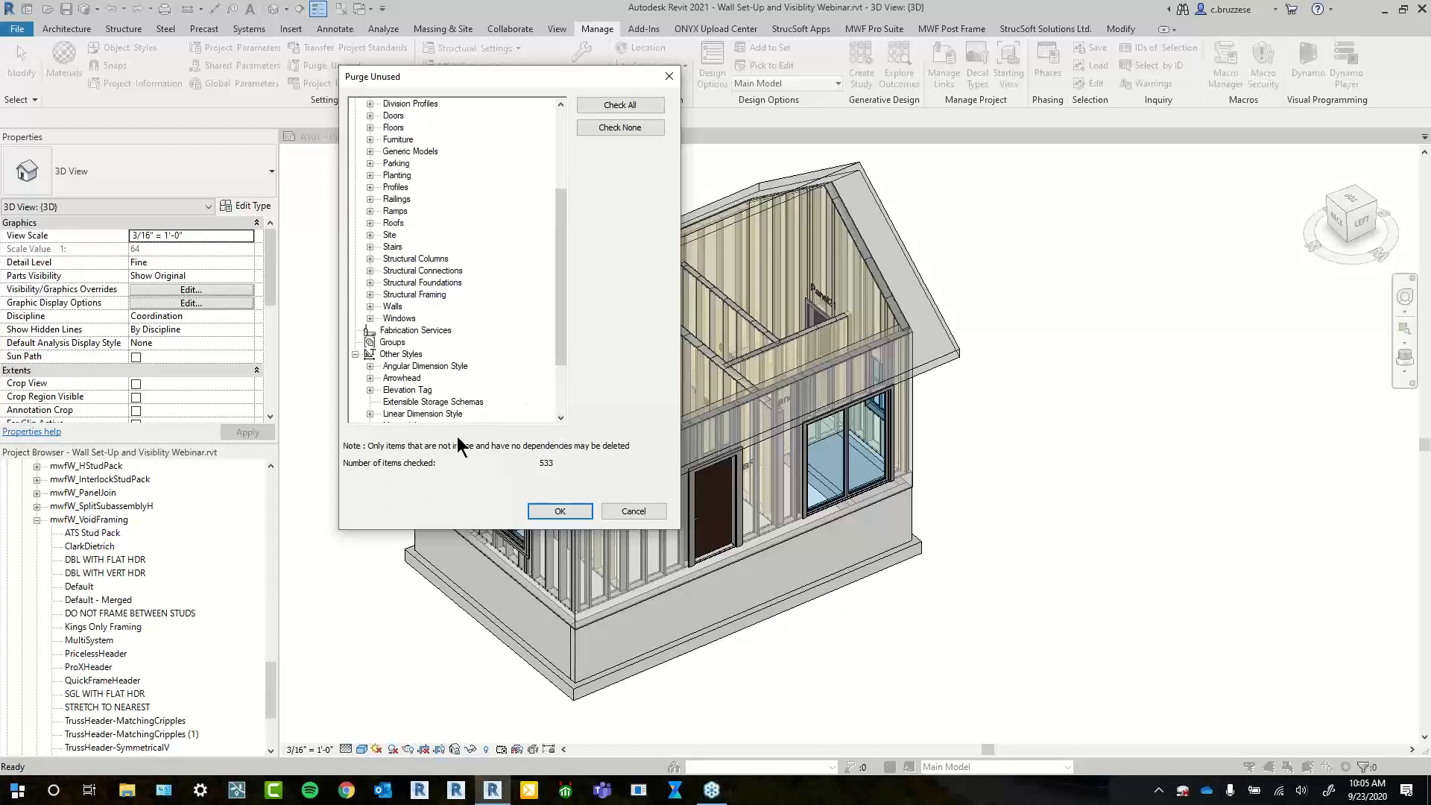
click(370, 270)
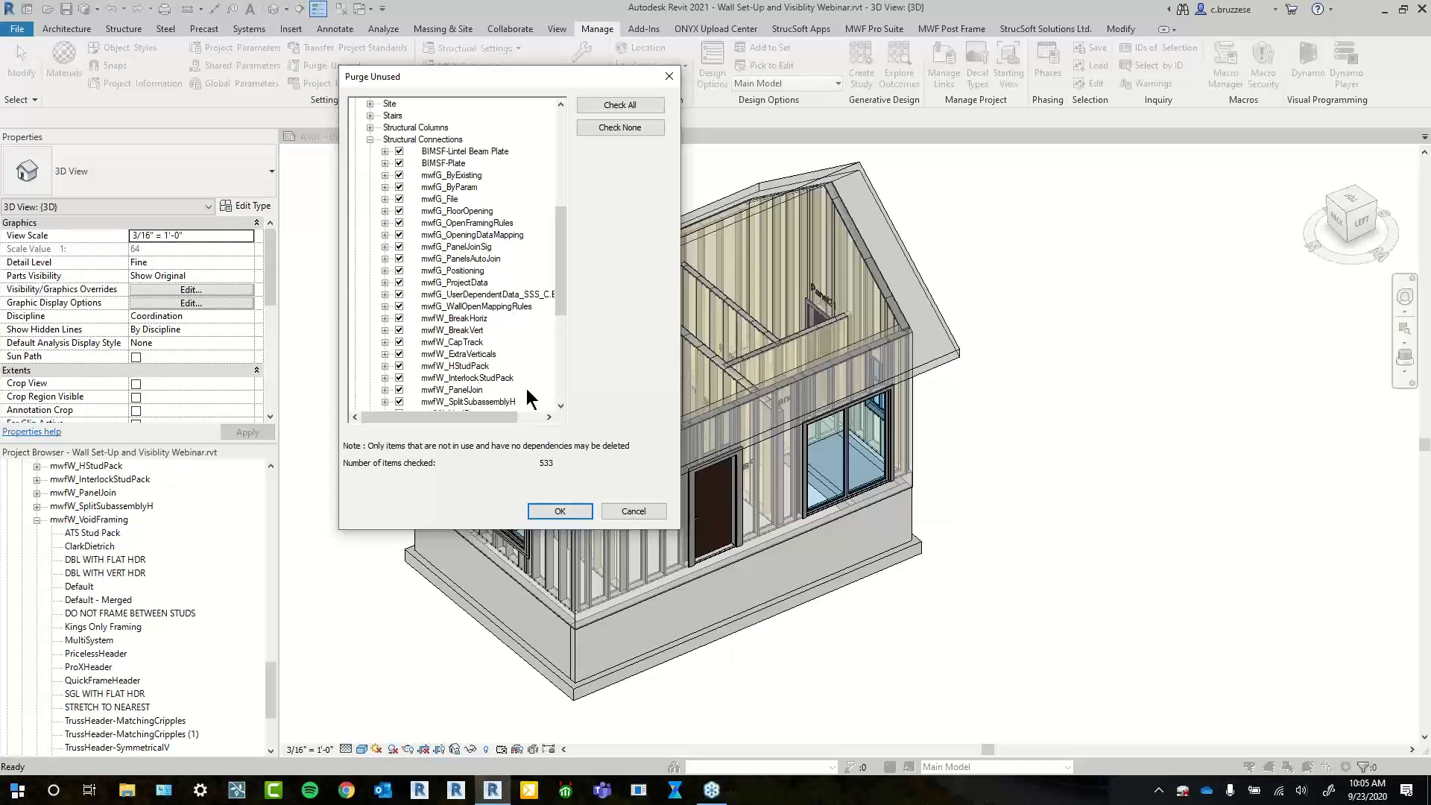
scroll(460, 304, up, 3)
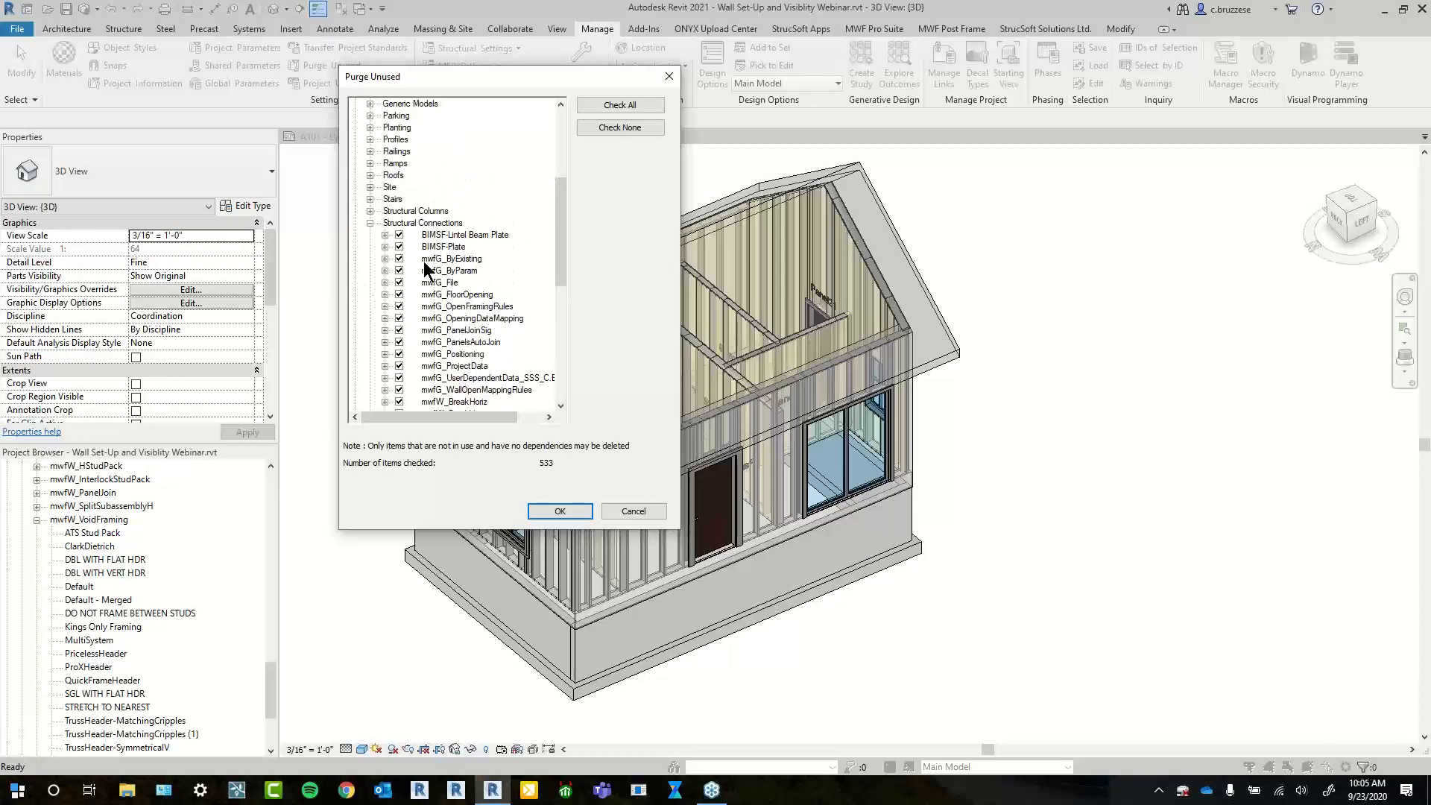
click(635, 511)
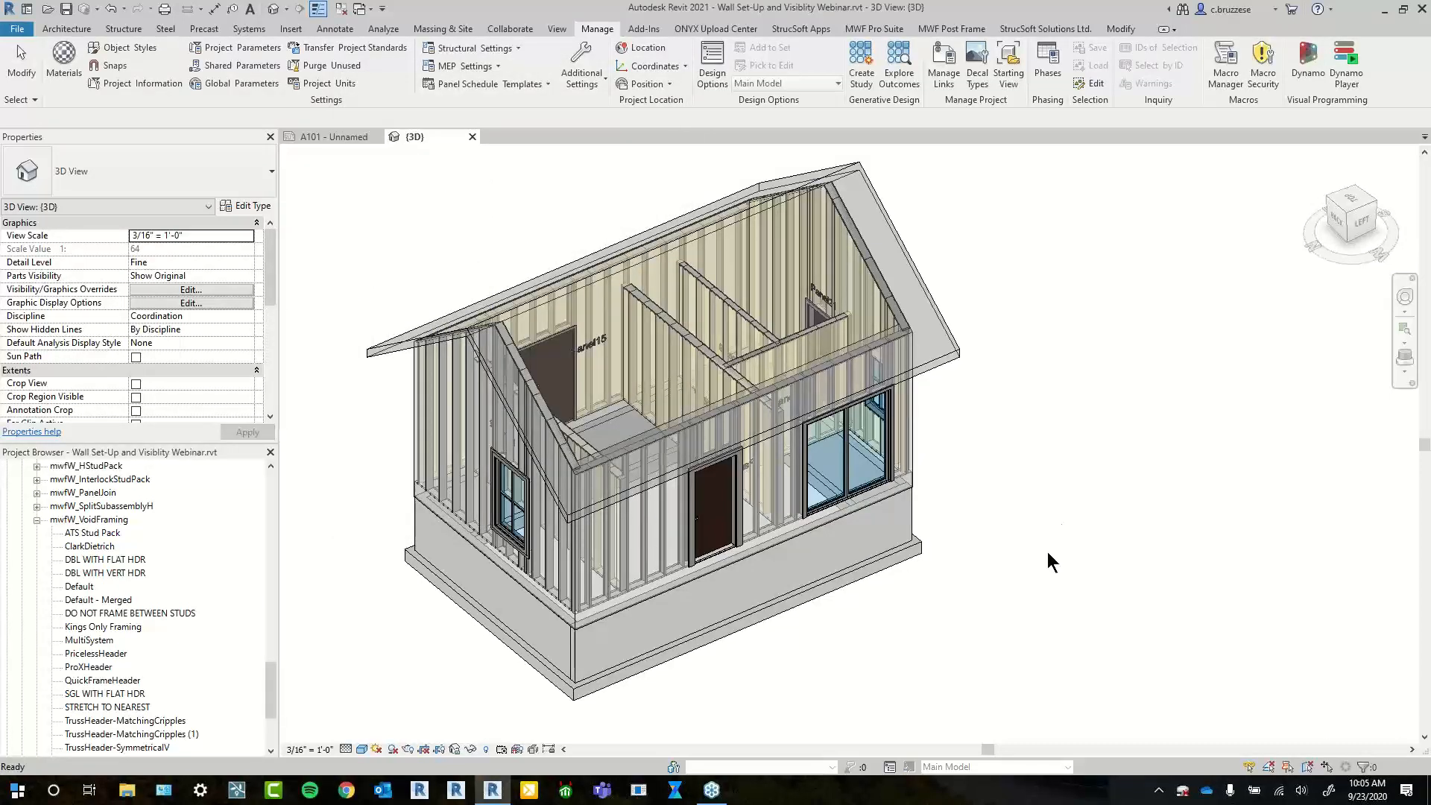
View the displayed panel name options in the Project Panel Names settings, and close the dialog without changes
click(872, 28)
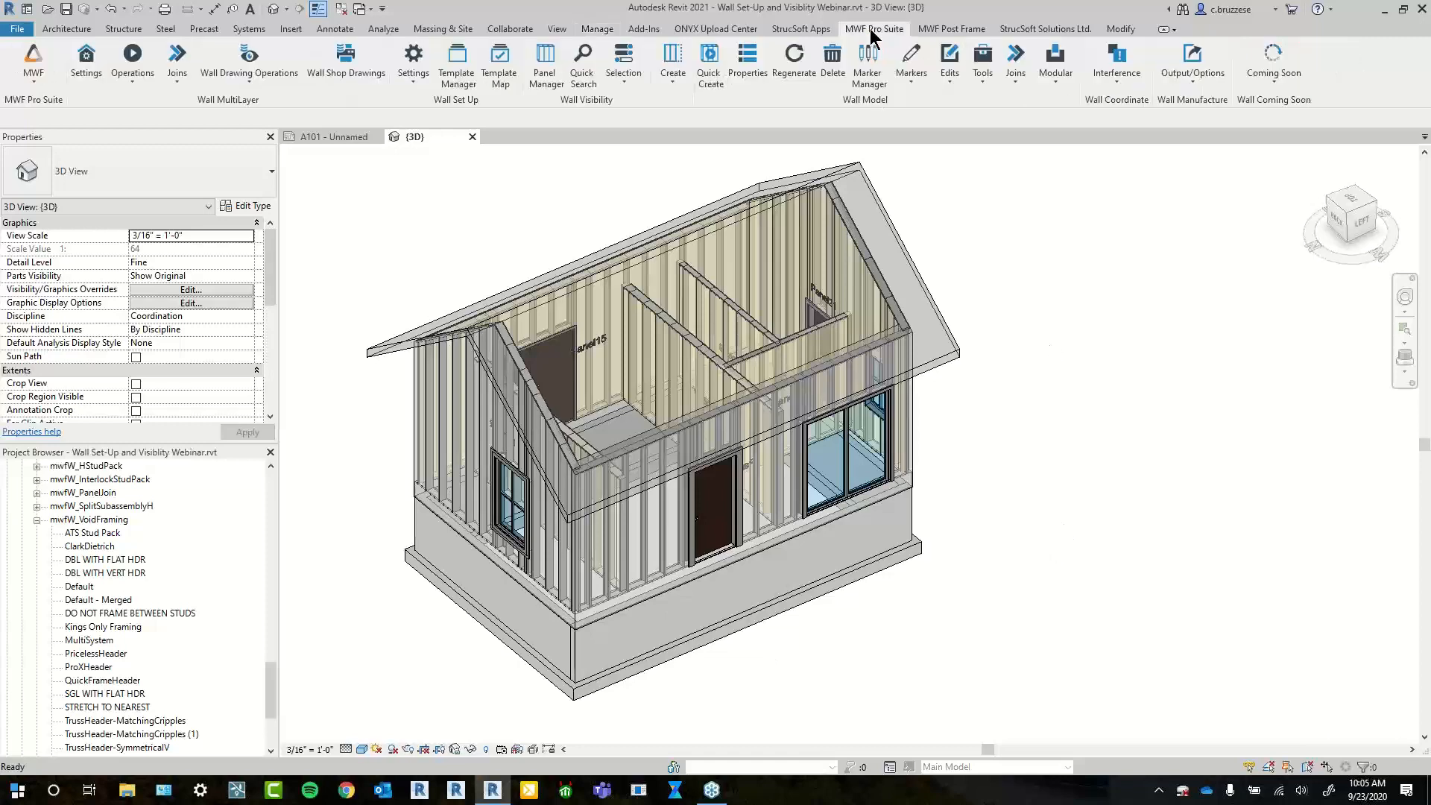
click(425, 60)
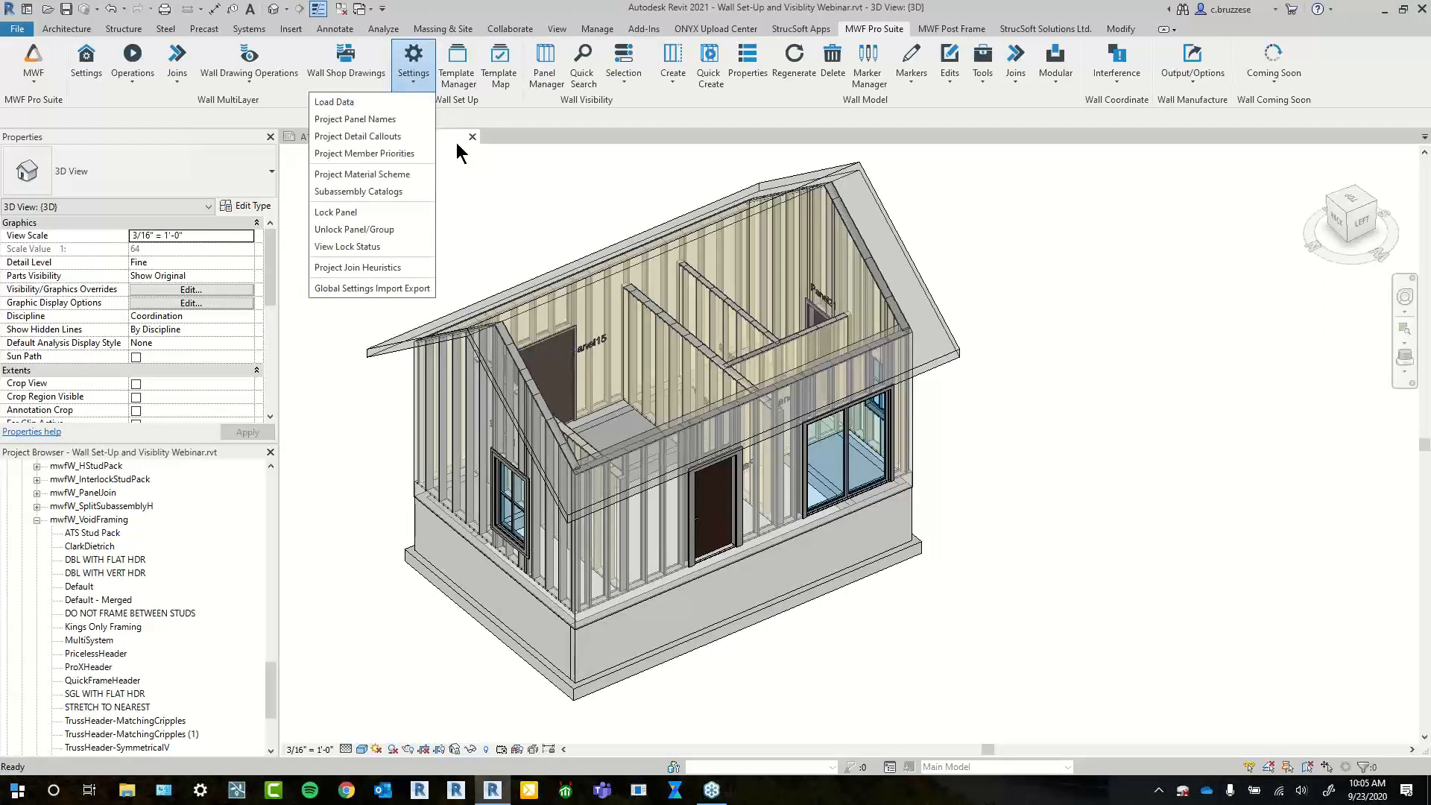
click(413, 120)
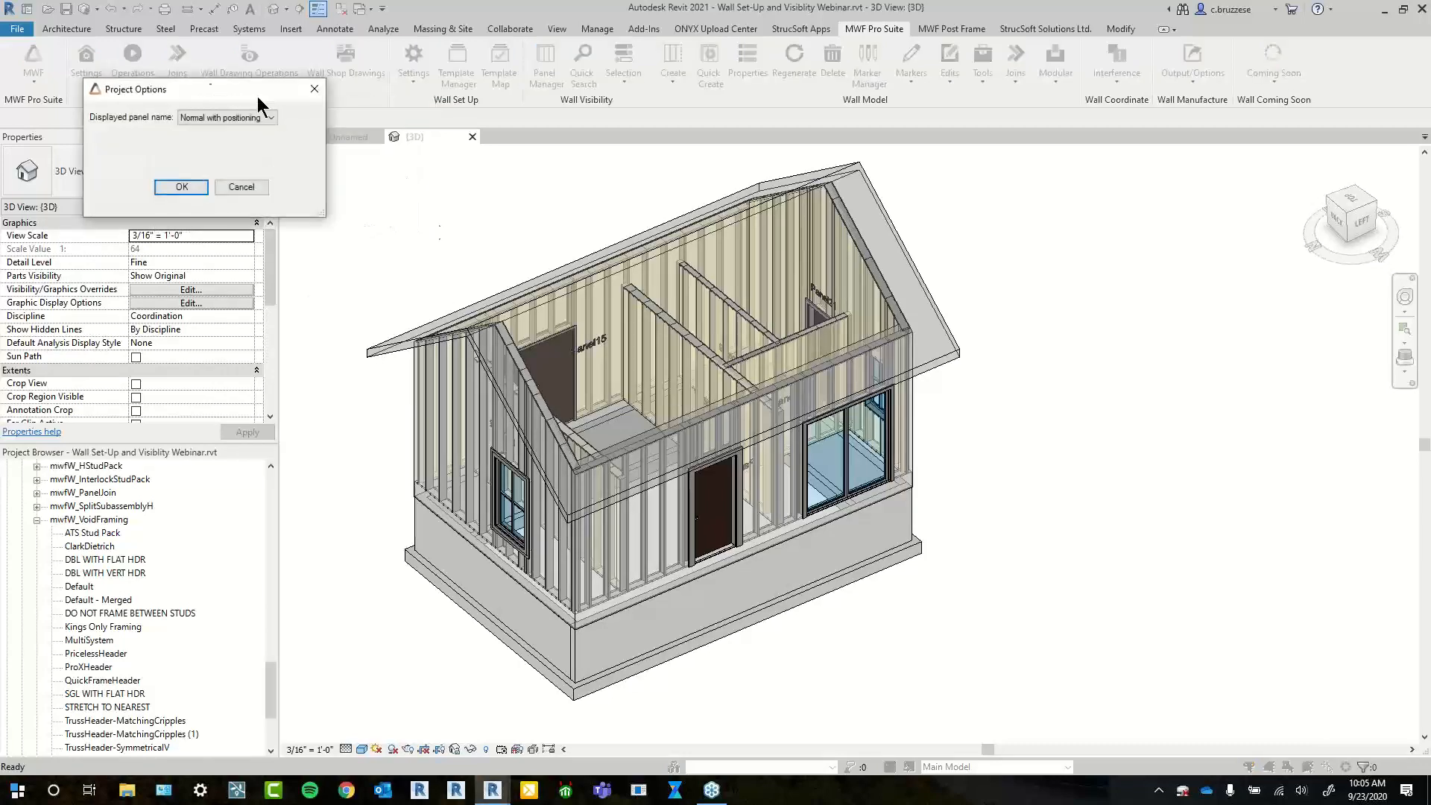
drag(208, 89, 295, 114)
click(315, 146)
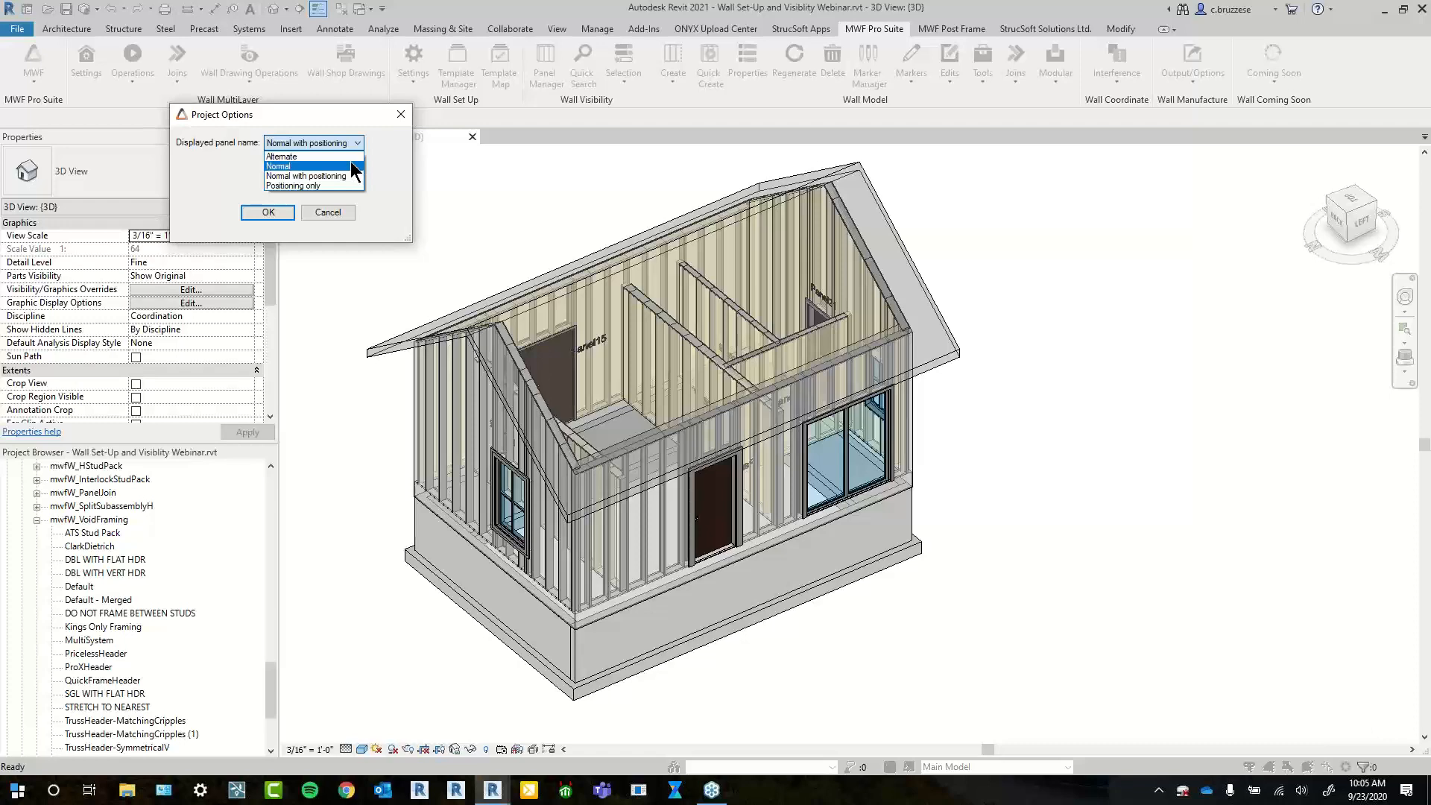
click(401, 114)
Select the Panel15 label on the wall with the double door and view it within the house framing
scroll(589, 354, up, 5)
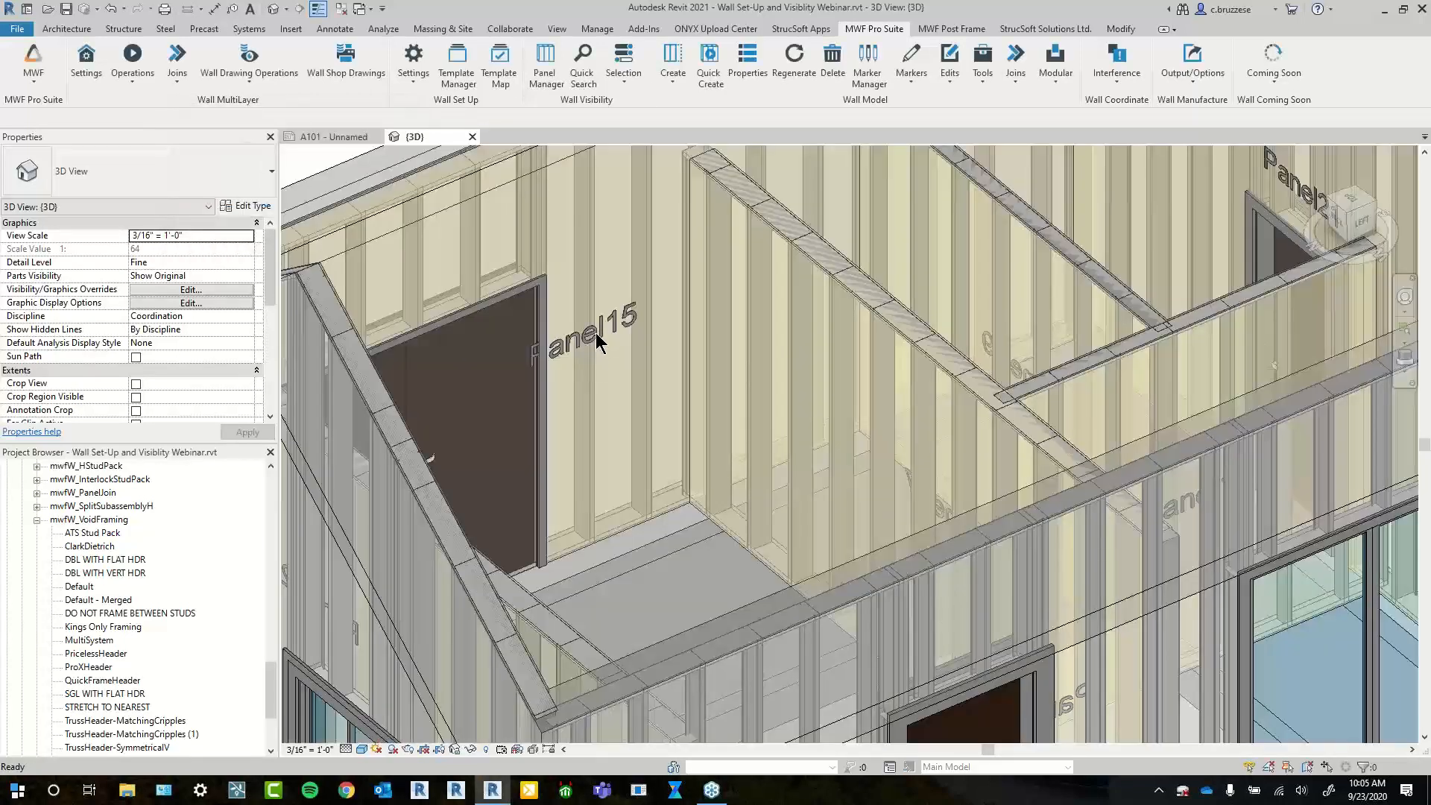
click(616, 343)
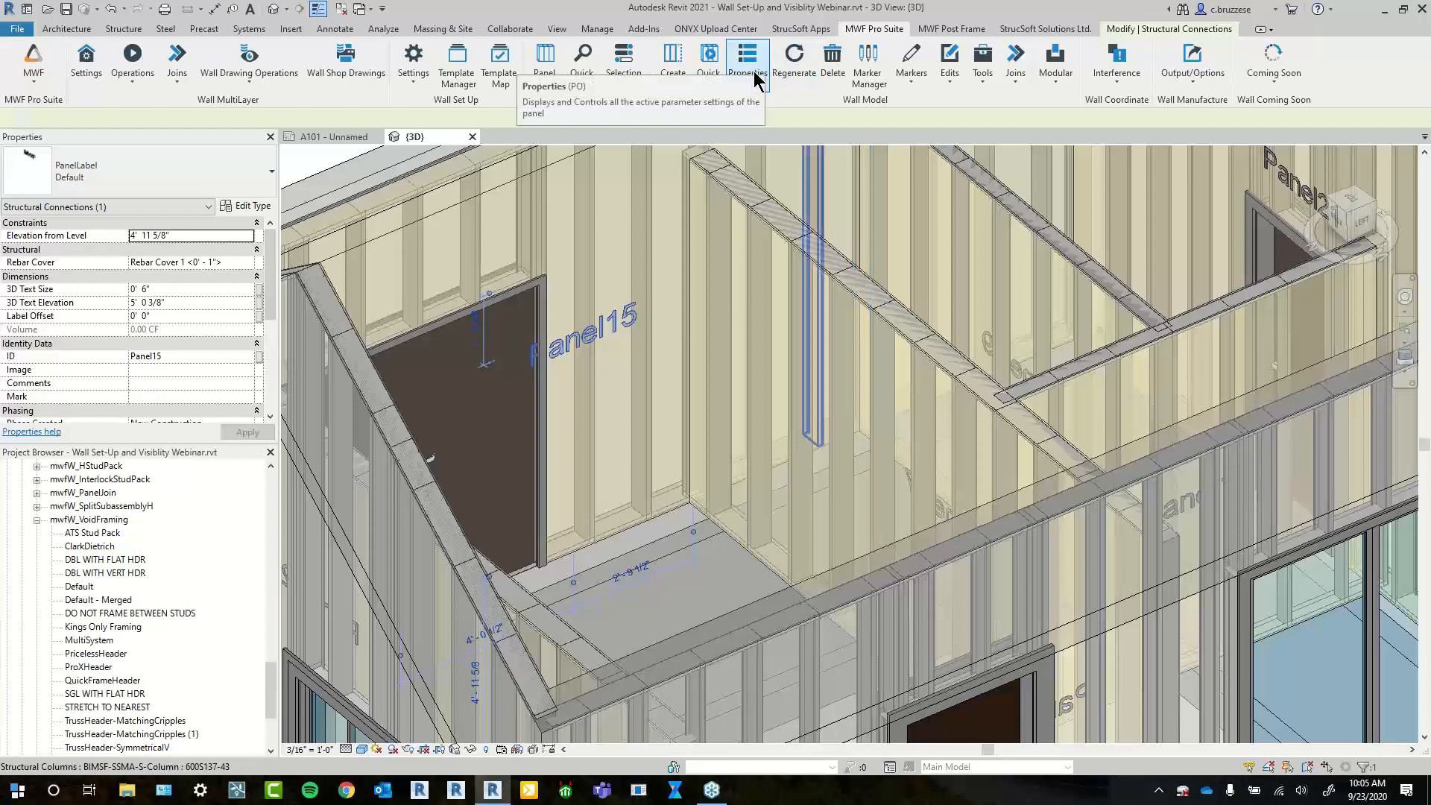
scroll(711, 360, down, 2)
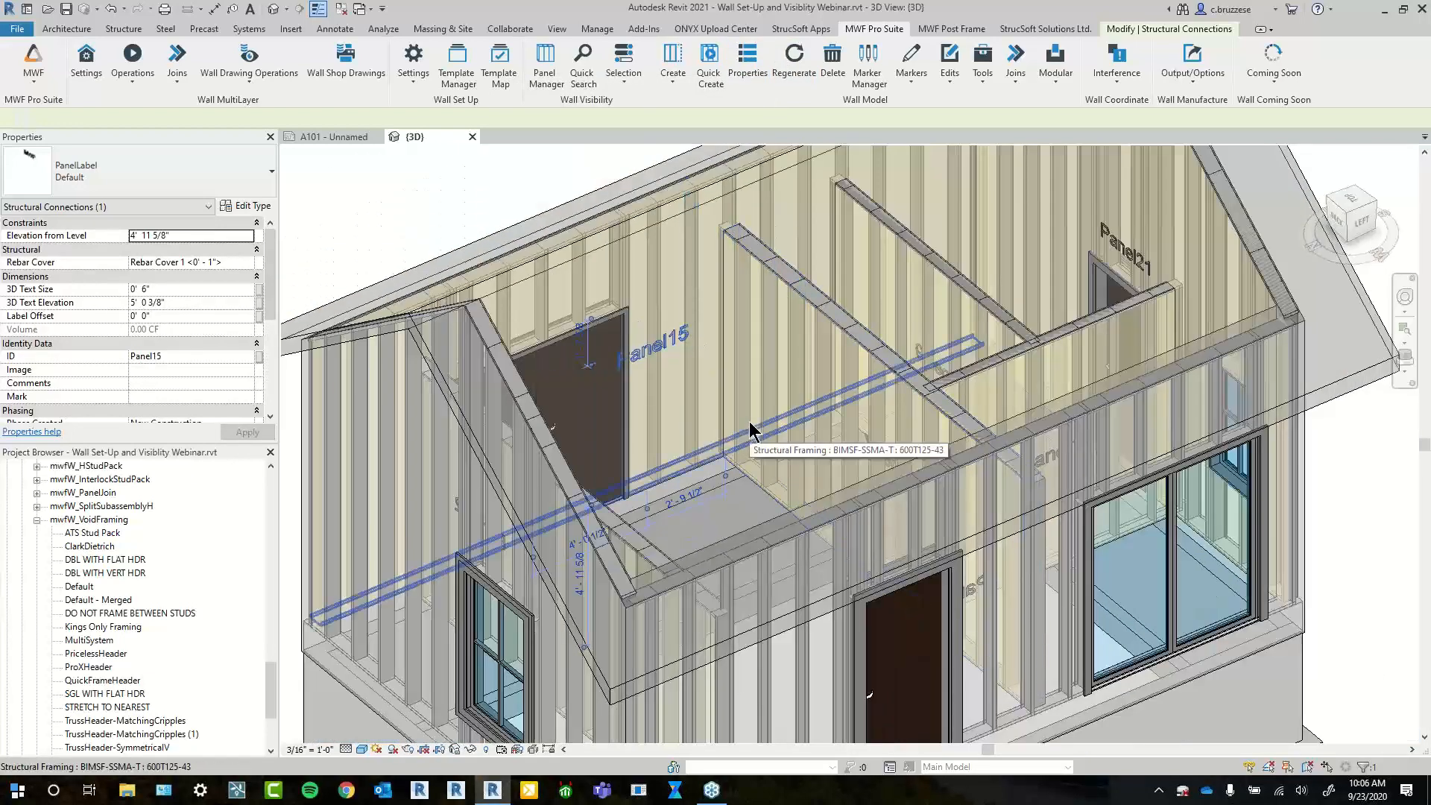
scroll(750, 422, down, 1)
shift+middle_drag(759, 425, 742, 587)
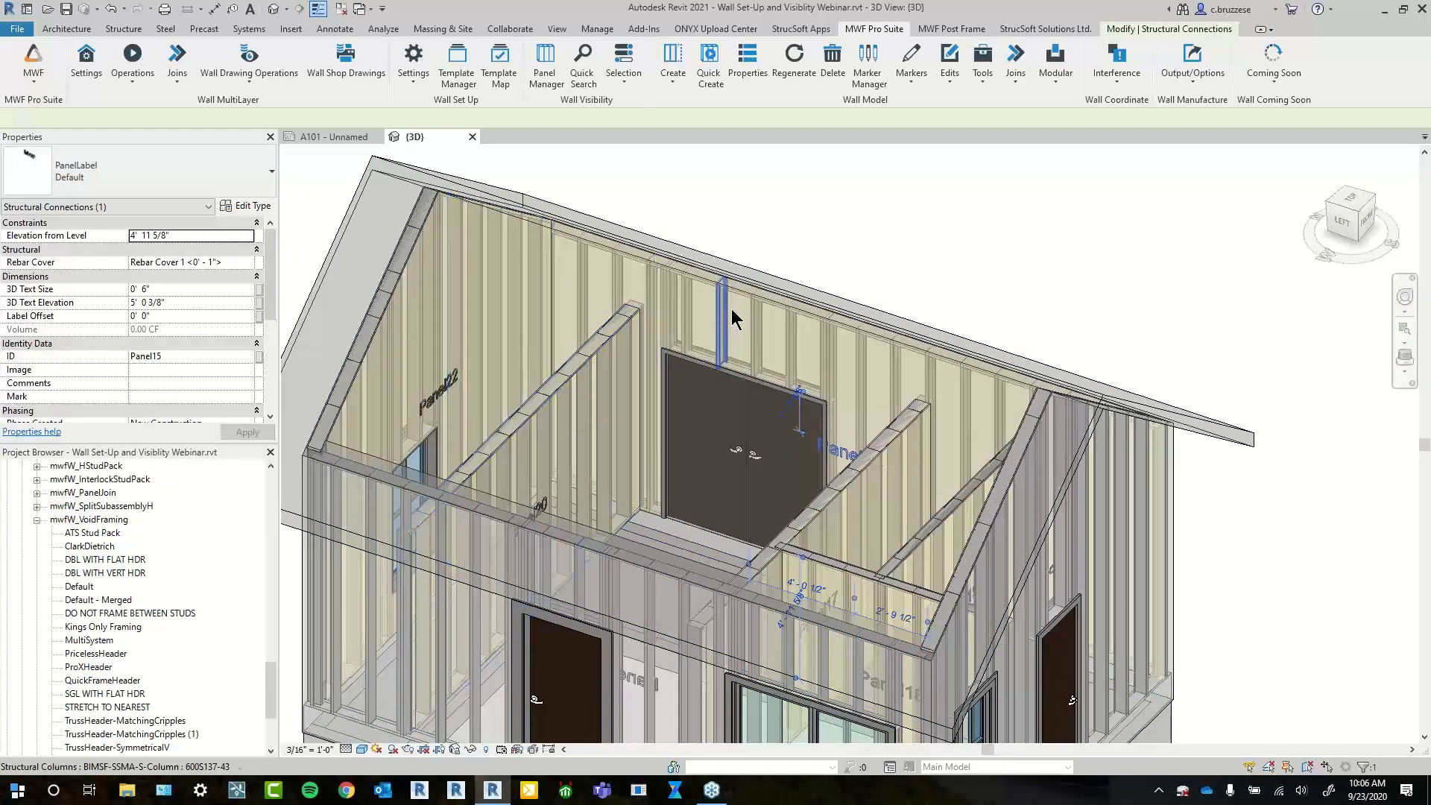
Set the project's displayed panel name to Alternate in the Project Panel Names settings
click(427, 77)
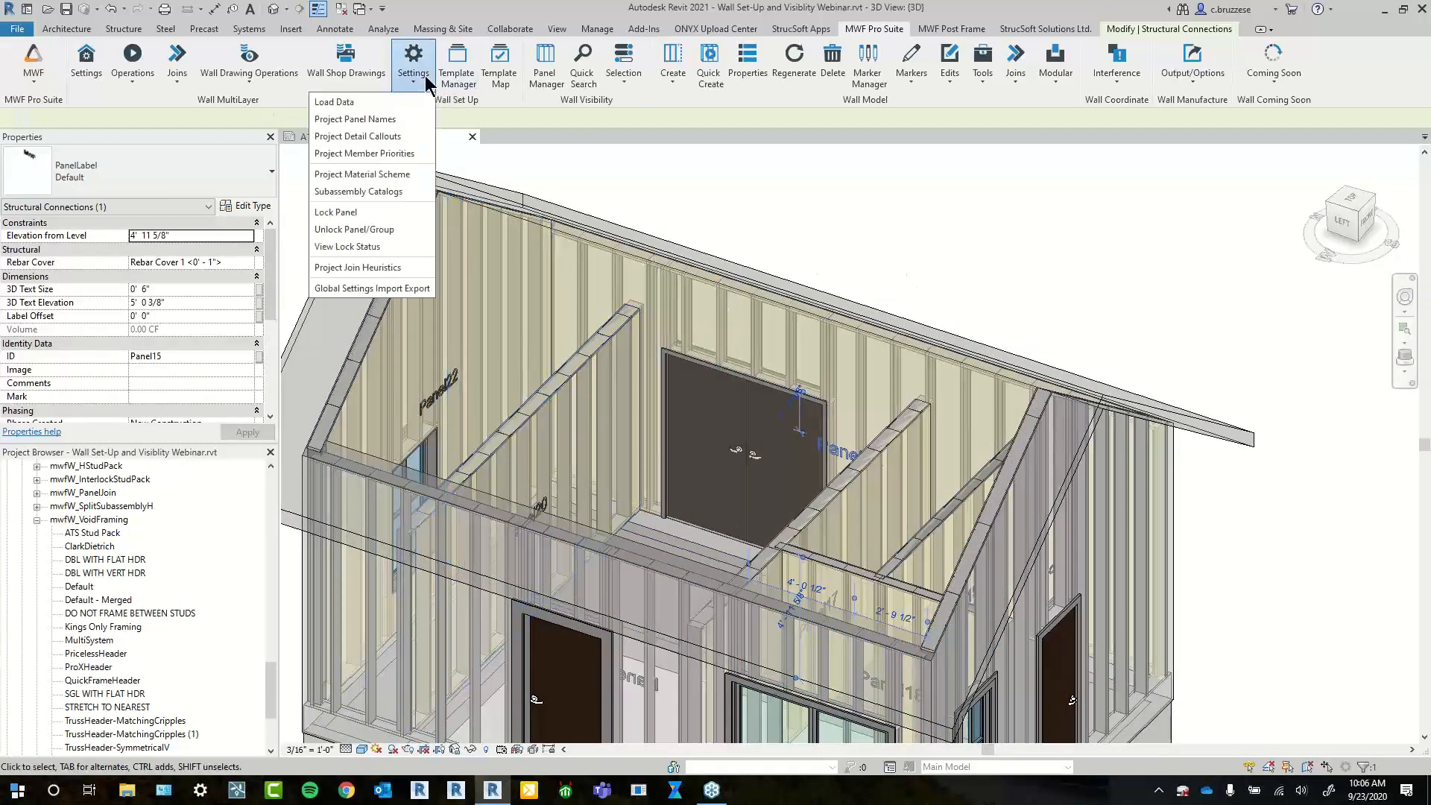
click(405, 121)
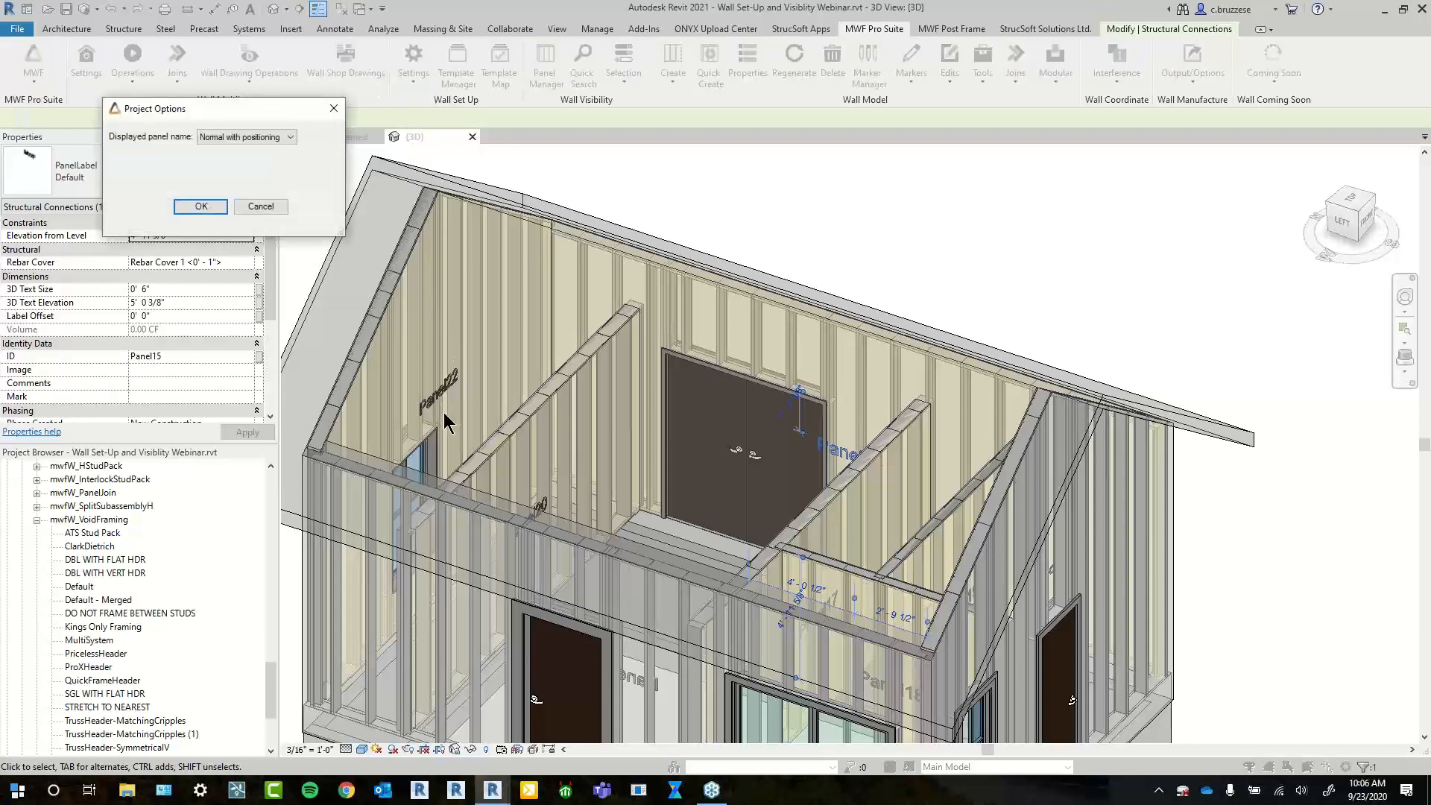
click(211, 137)
click(212, 148)
click(246, 141)
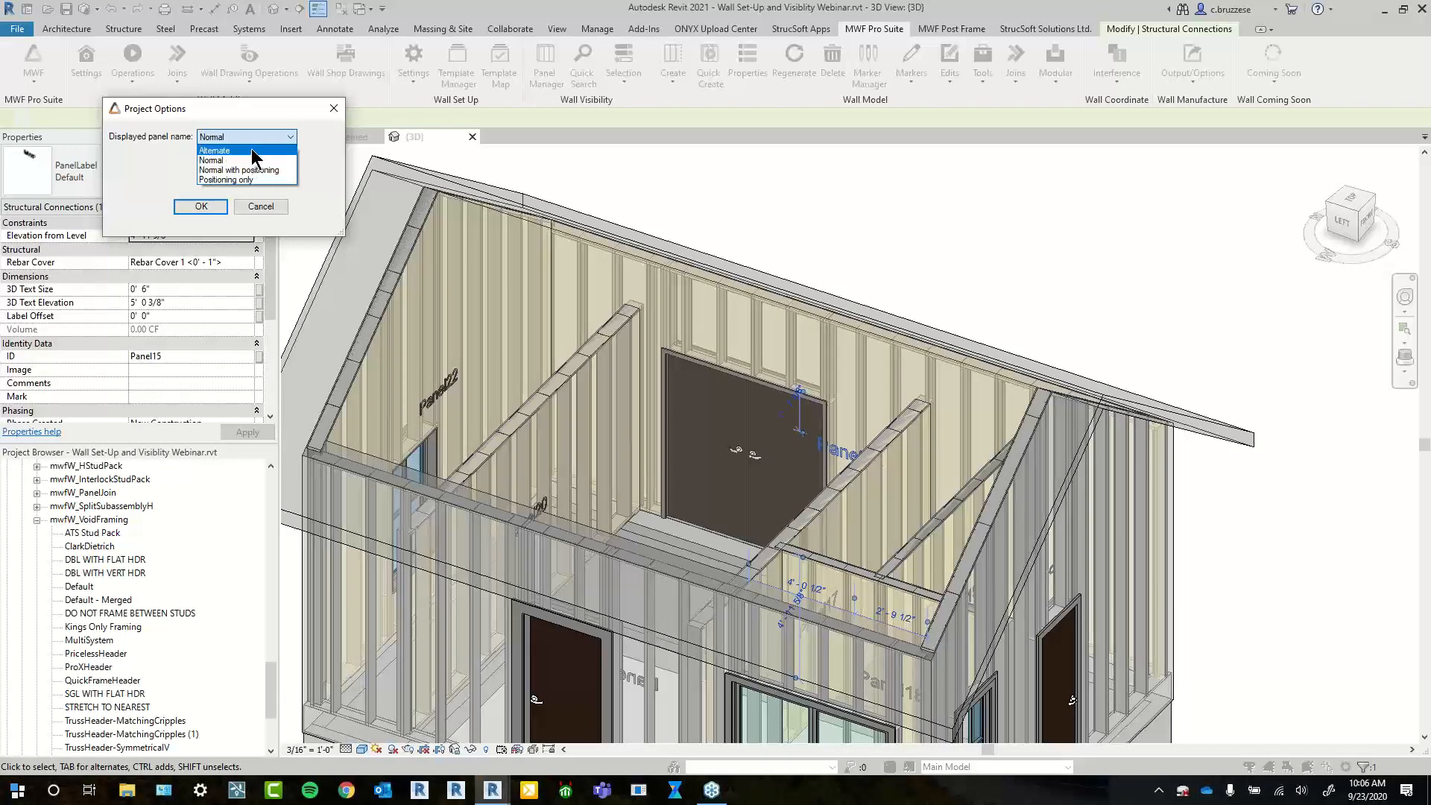
click(252, 150)
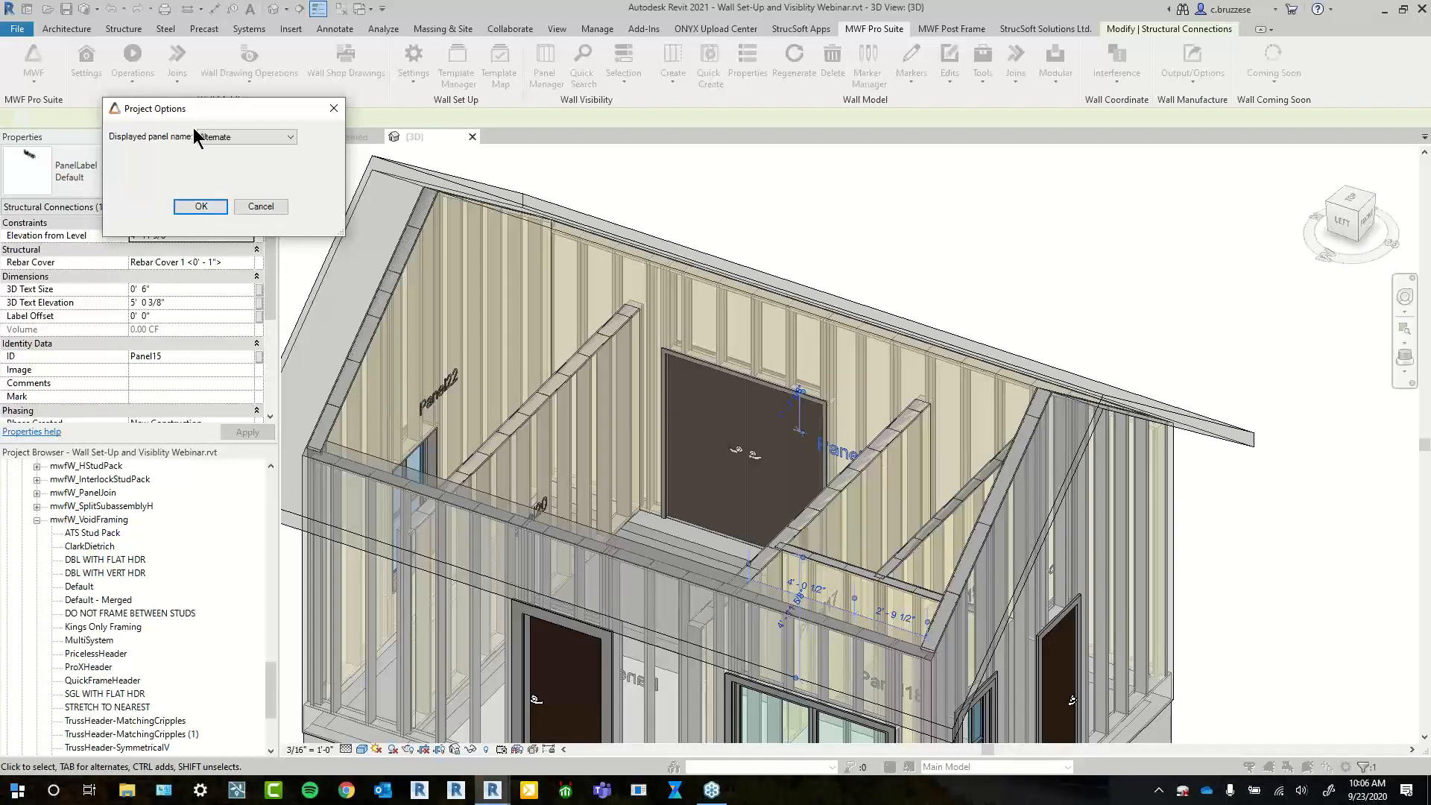
drag(219, 115, 258, 130)
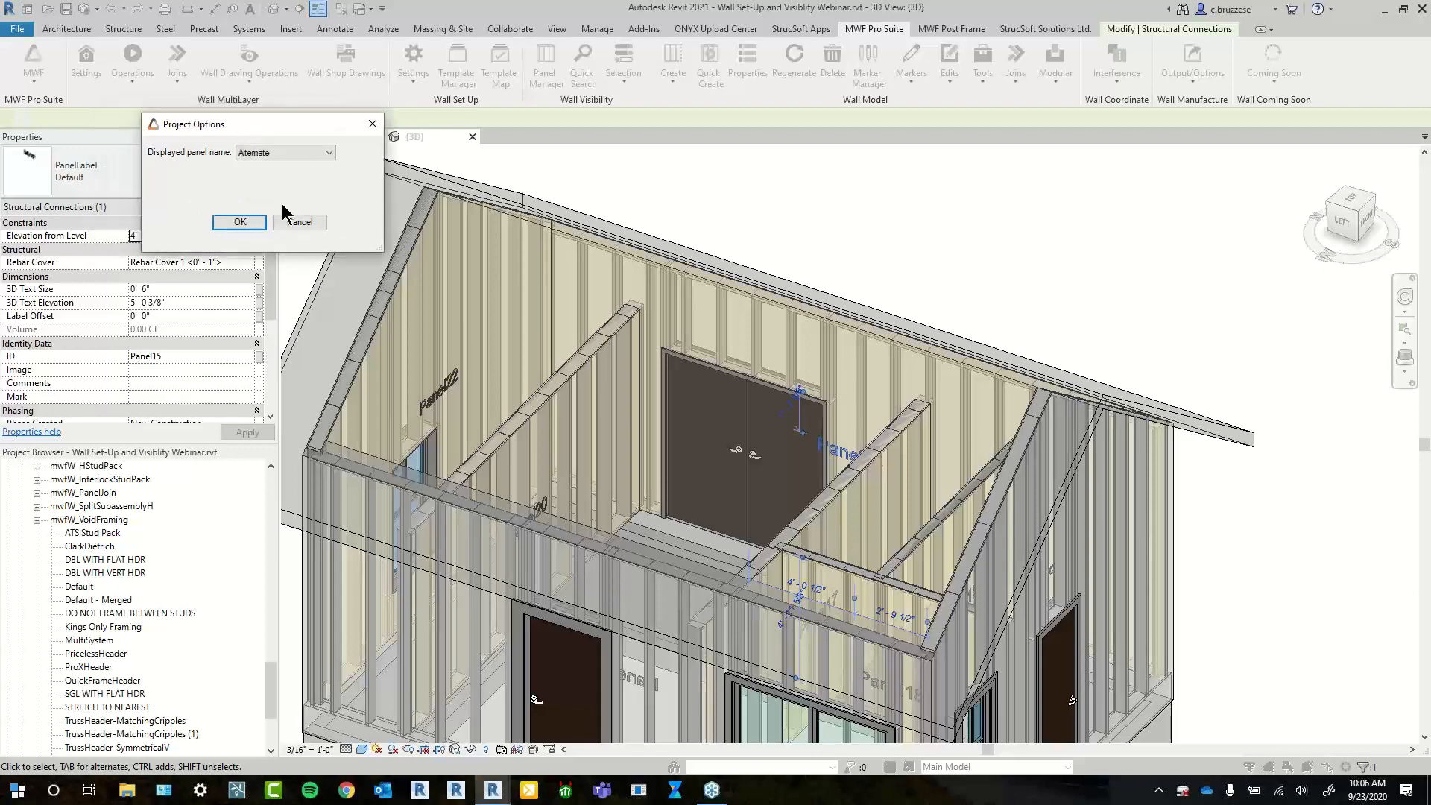
click(239, 222)
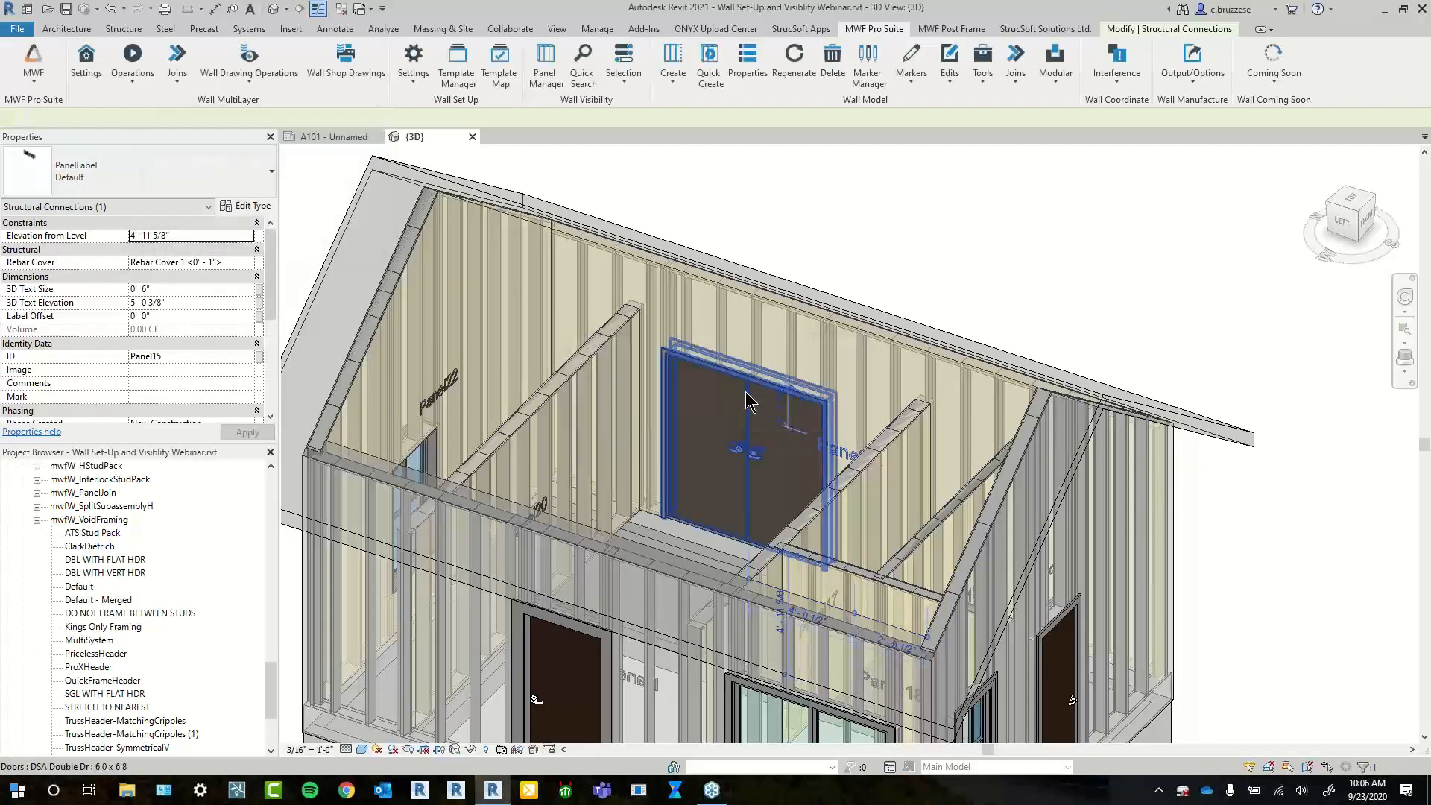
Set the Alternate Name of Panel15 to EXT-A in its MWF panel properties and apply it
shift+middle_drag(936, 298, 959, 319)
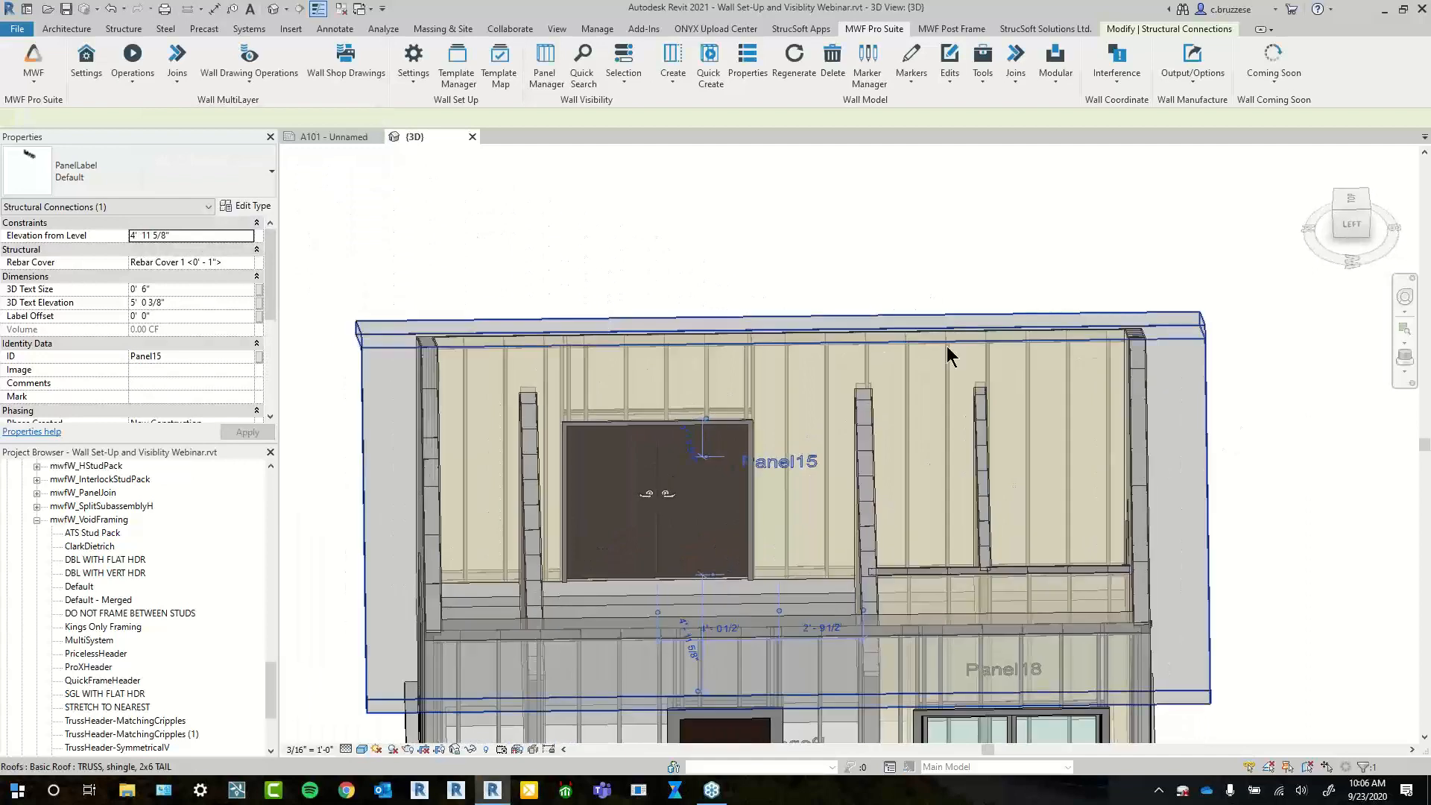
click(742, 88)
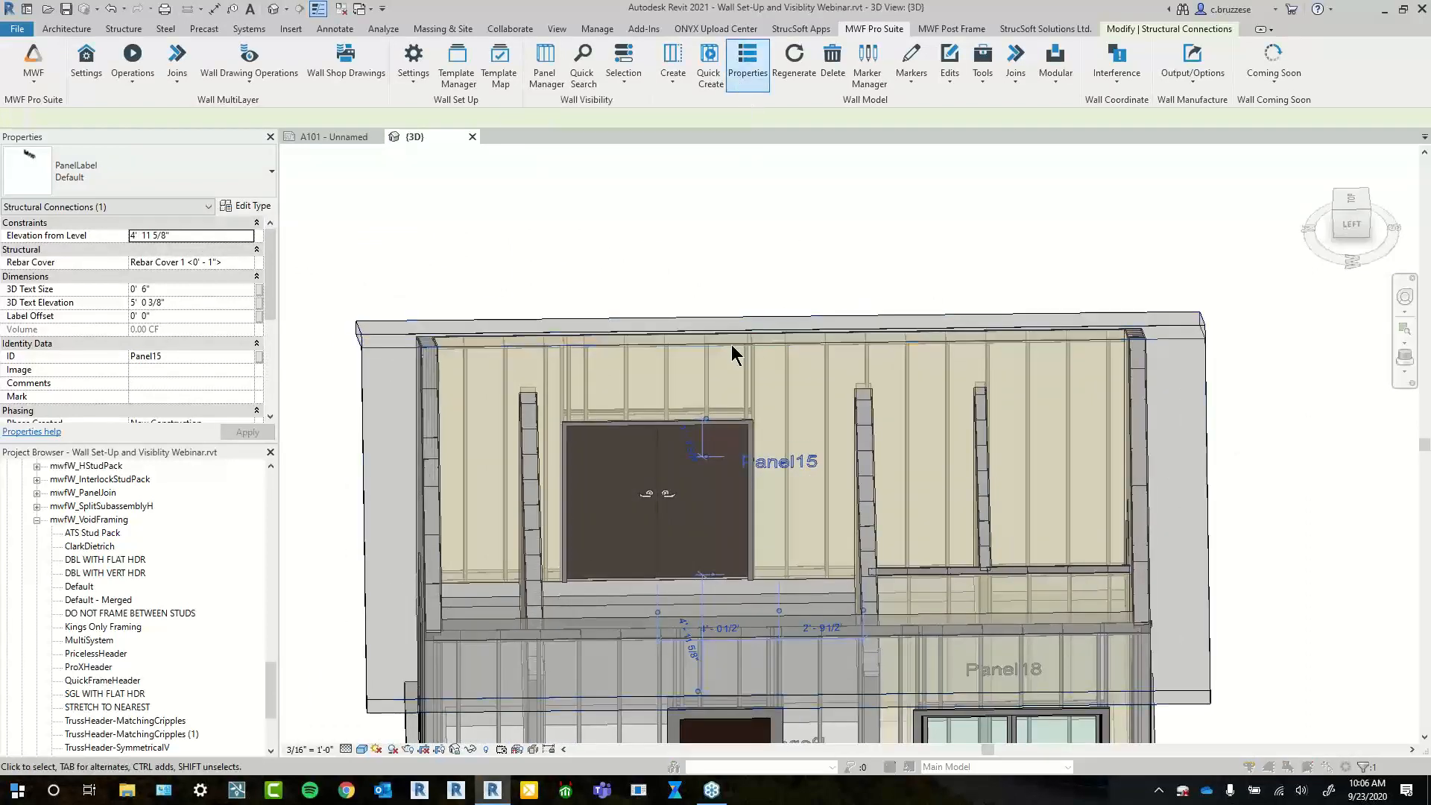
drag(671, 213, 452, 143)
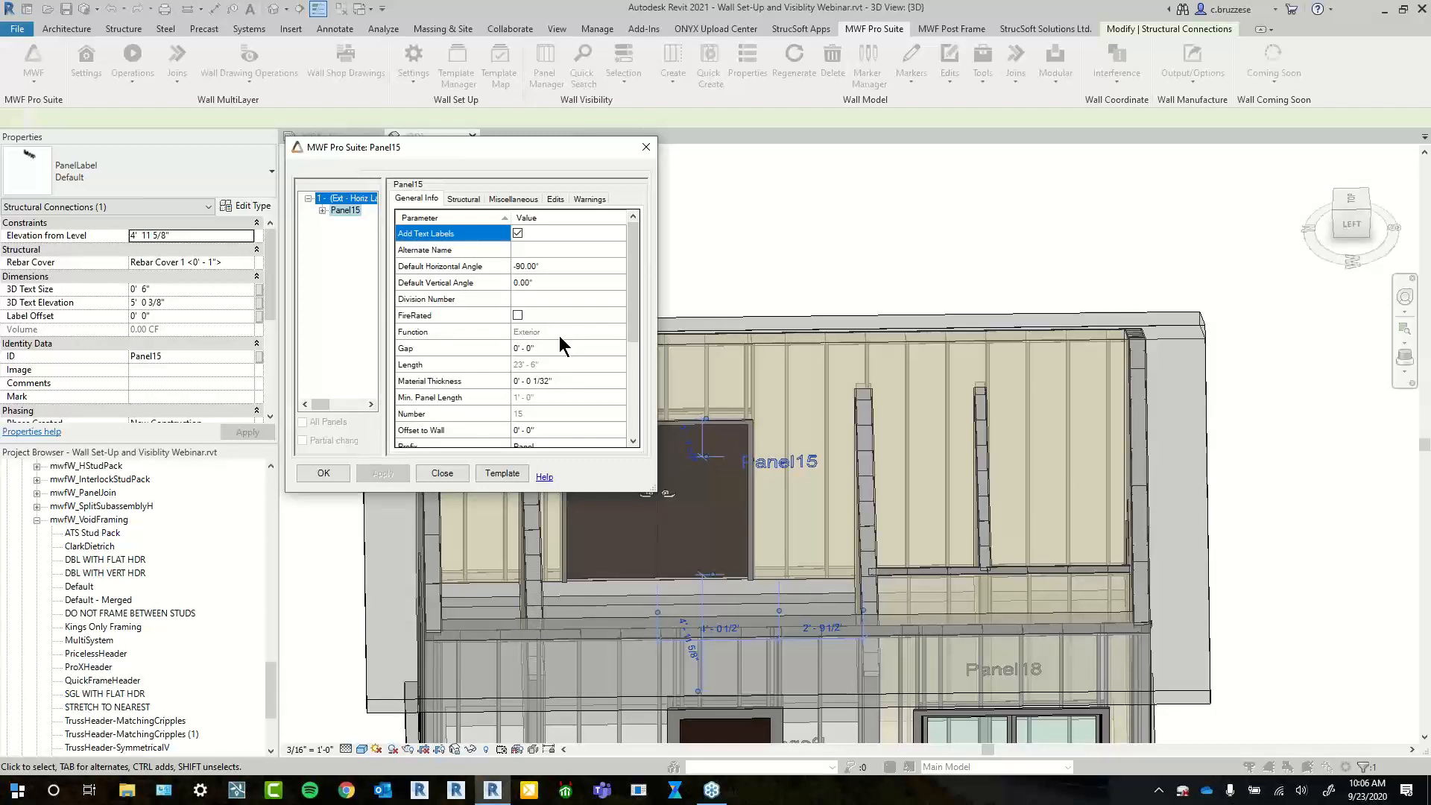
click(426, 251)
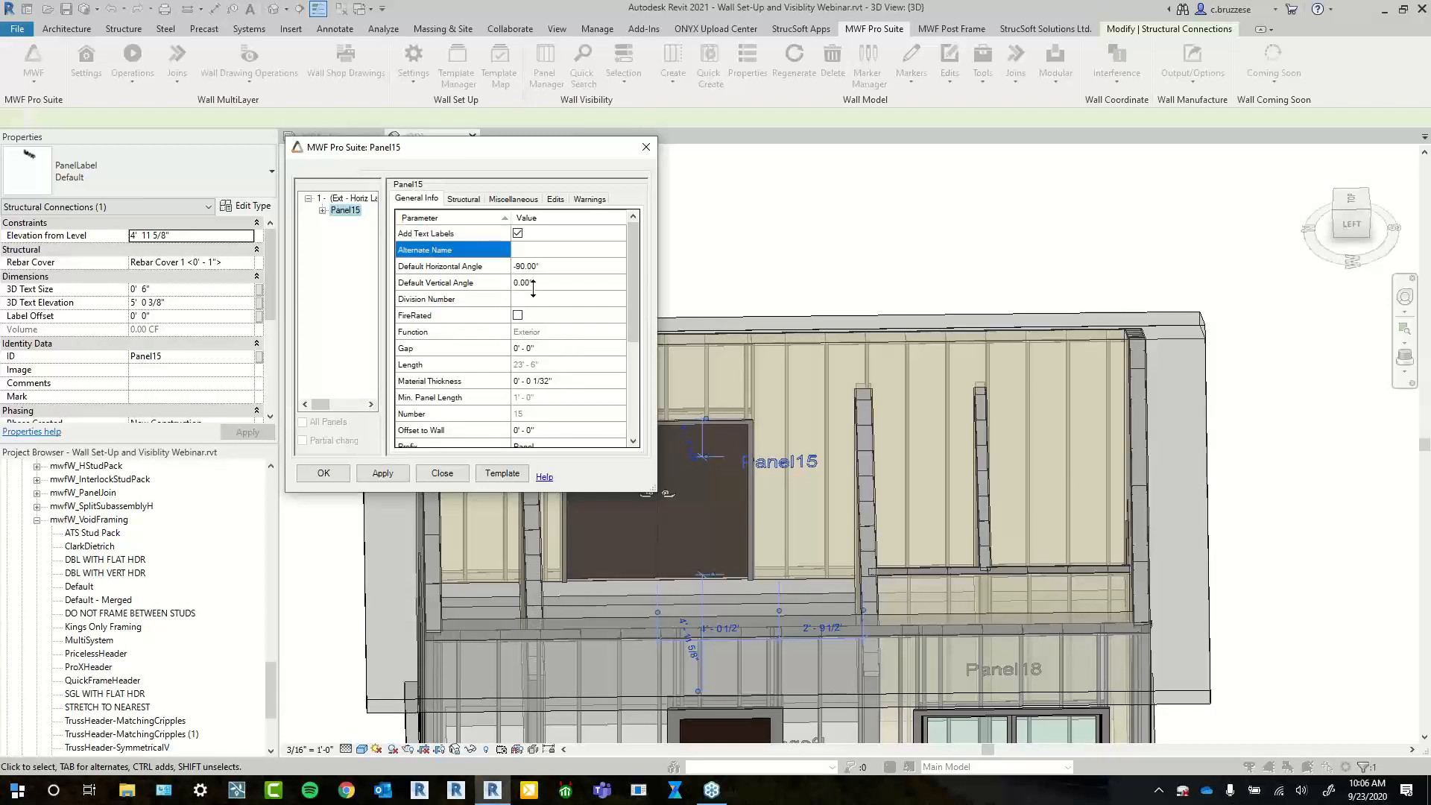
click(524, 251)
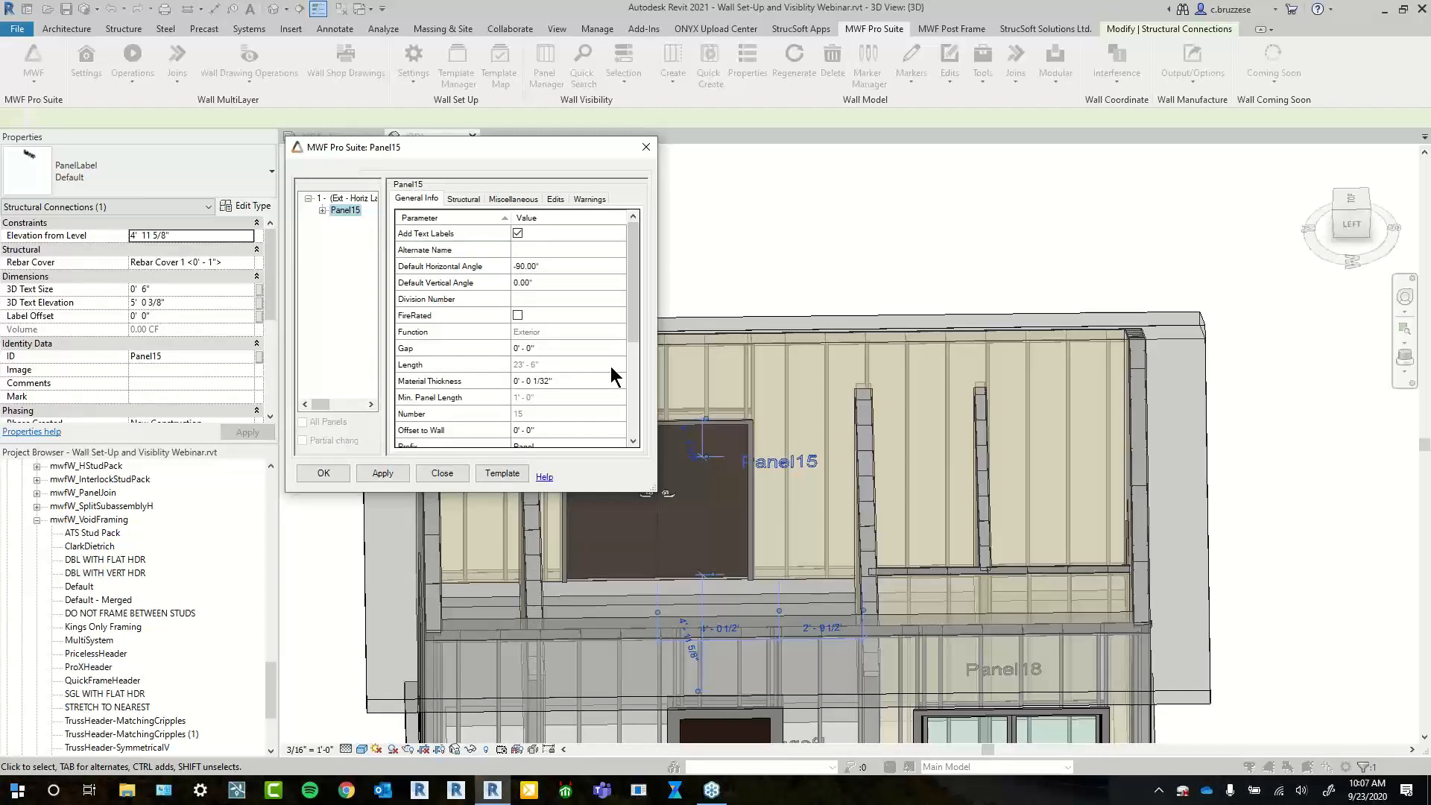
text(EXT-A)
click(320, 474)
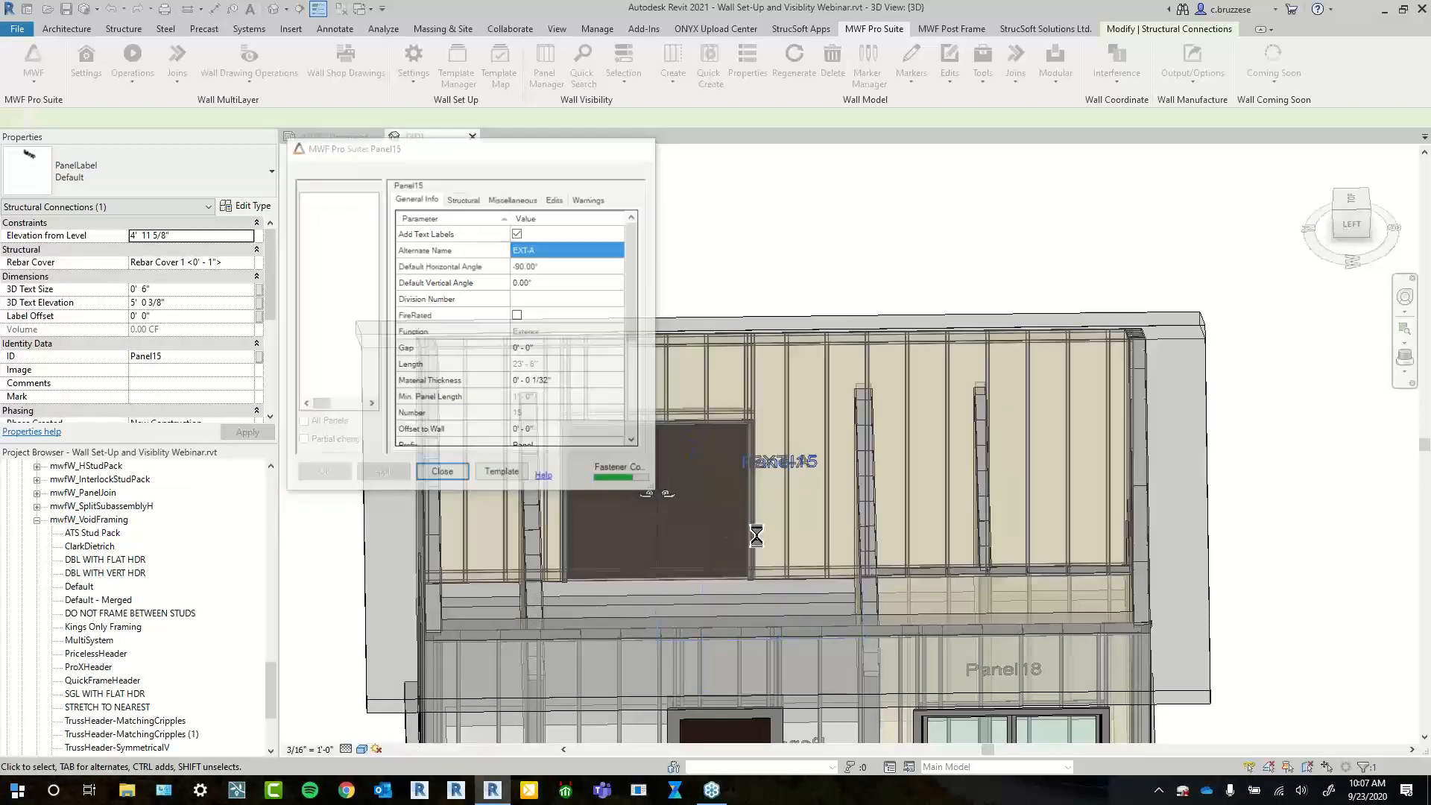
scroll(802, 477, up, 2)
click(812, 449)
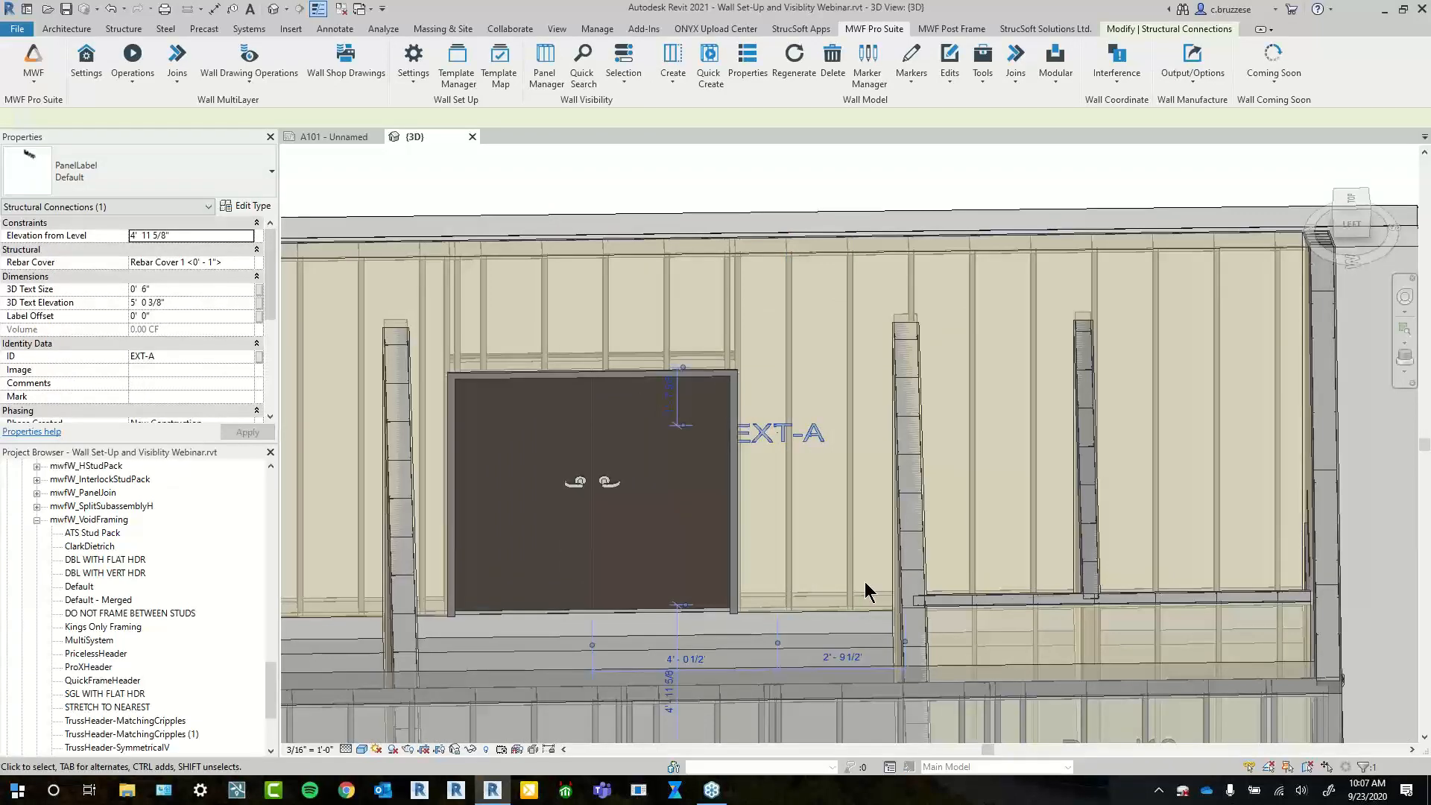
scroll(865, 582, down, 3)
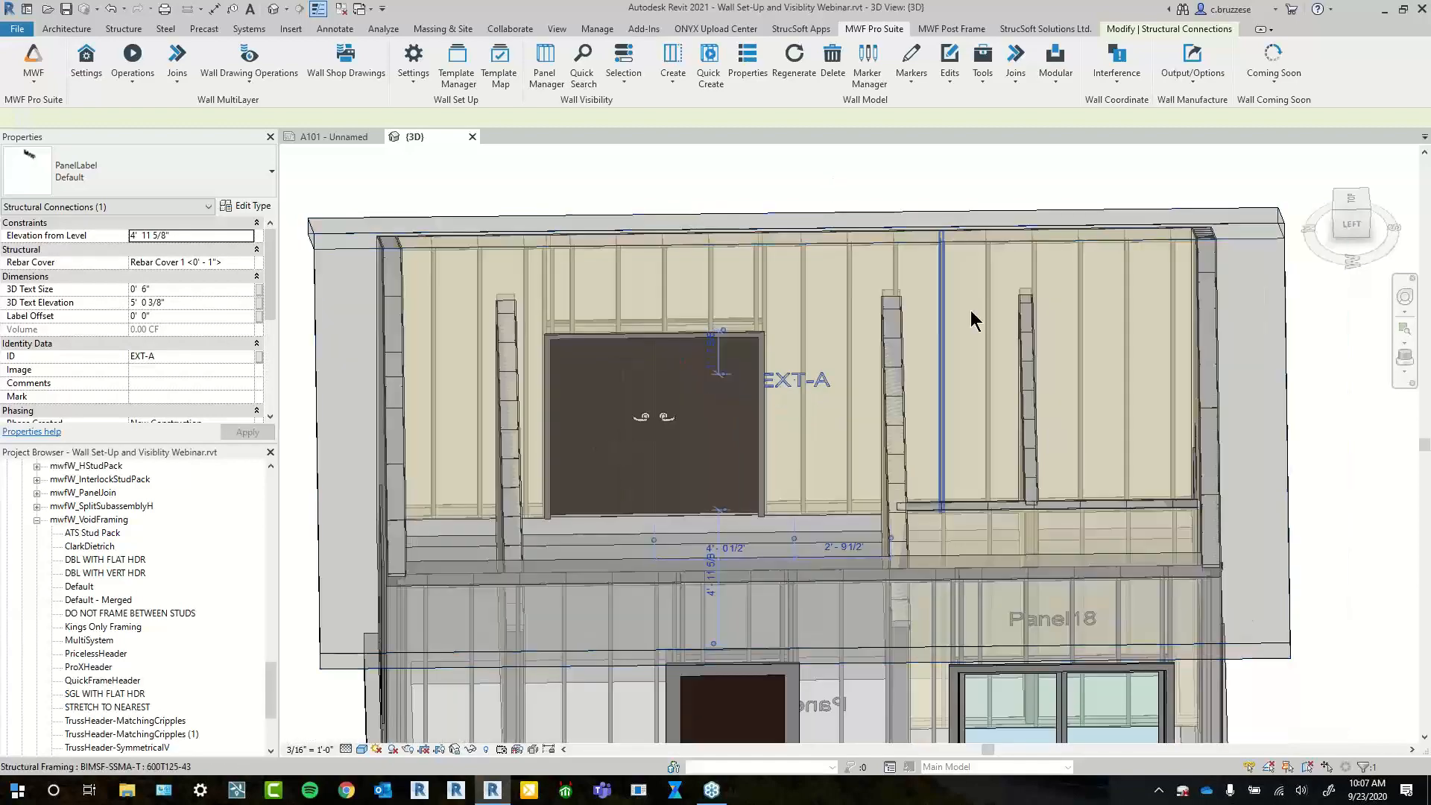
shift+middle_drag(970, 310, 1052, 405)
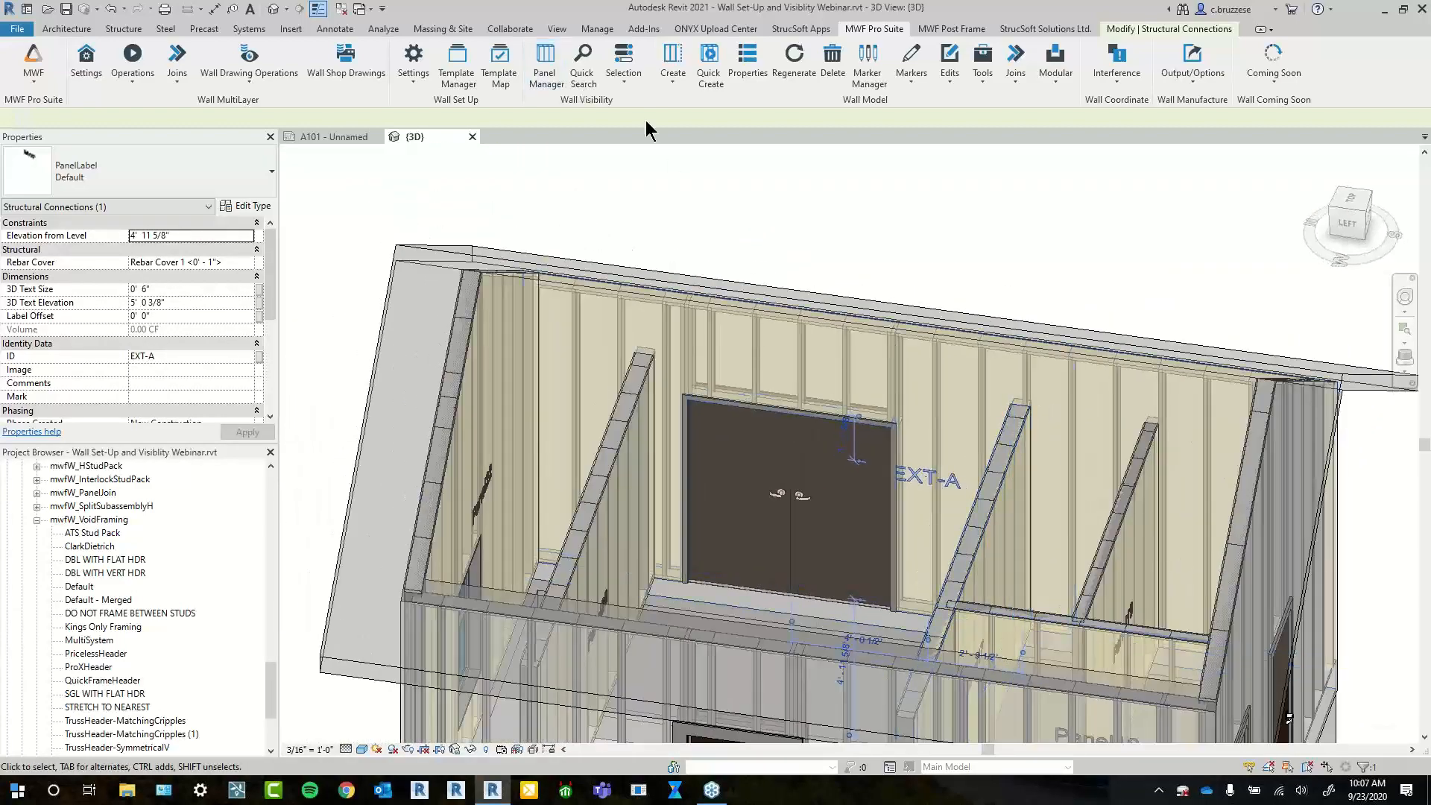
Switch the project's displayed panel name to Normal and check the label beside the double door
click(413, 75)
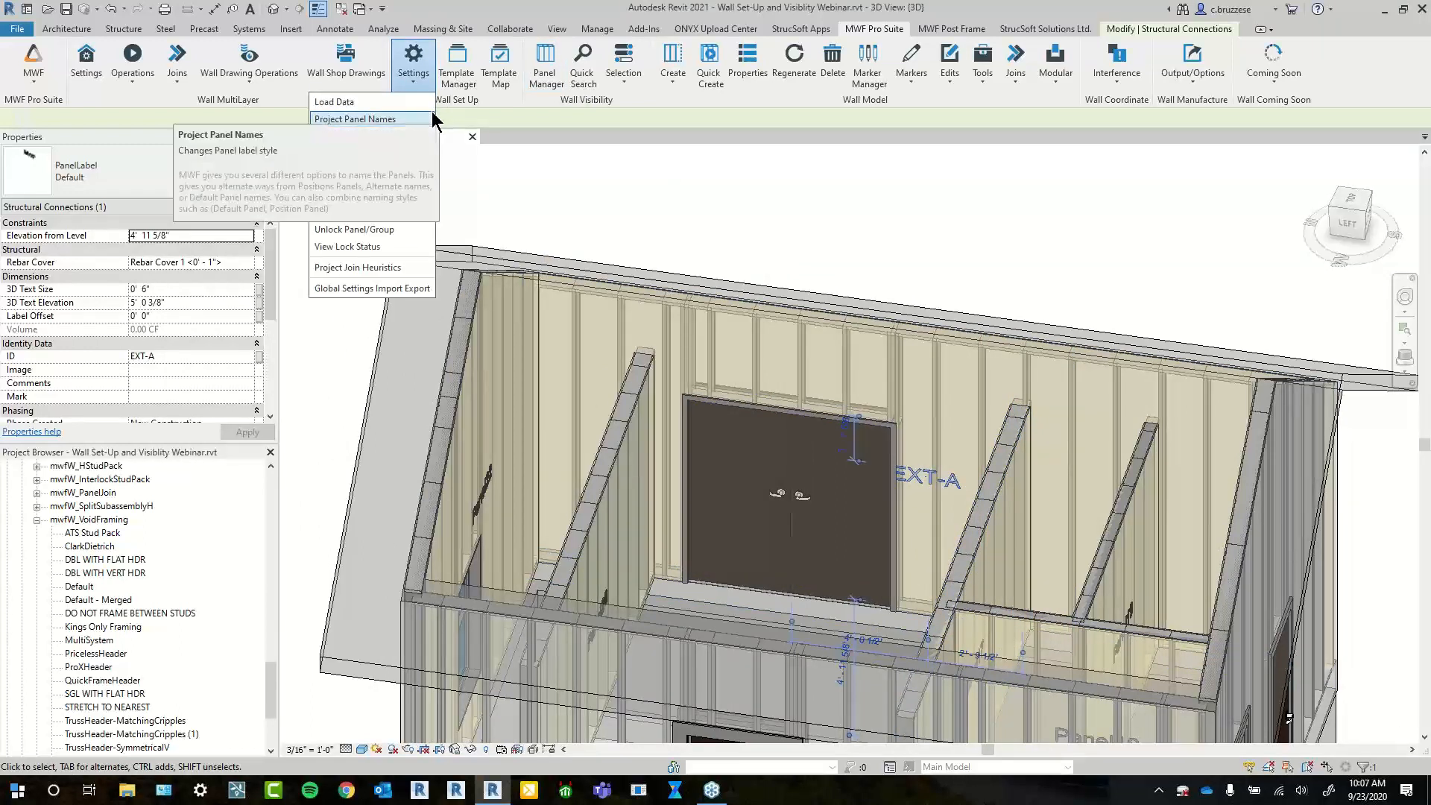
click(377, 118)
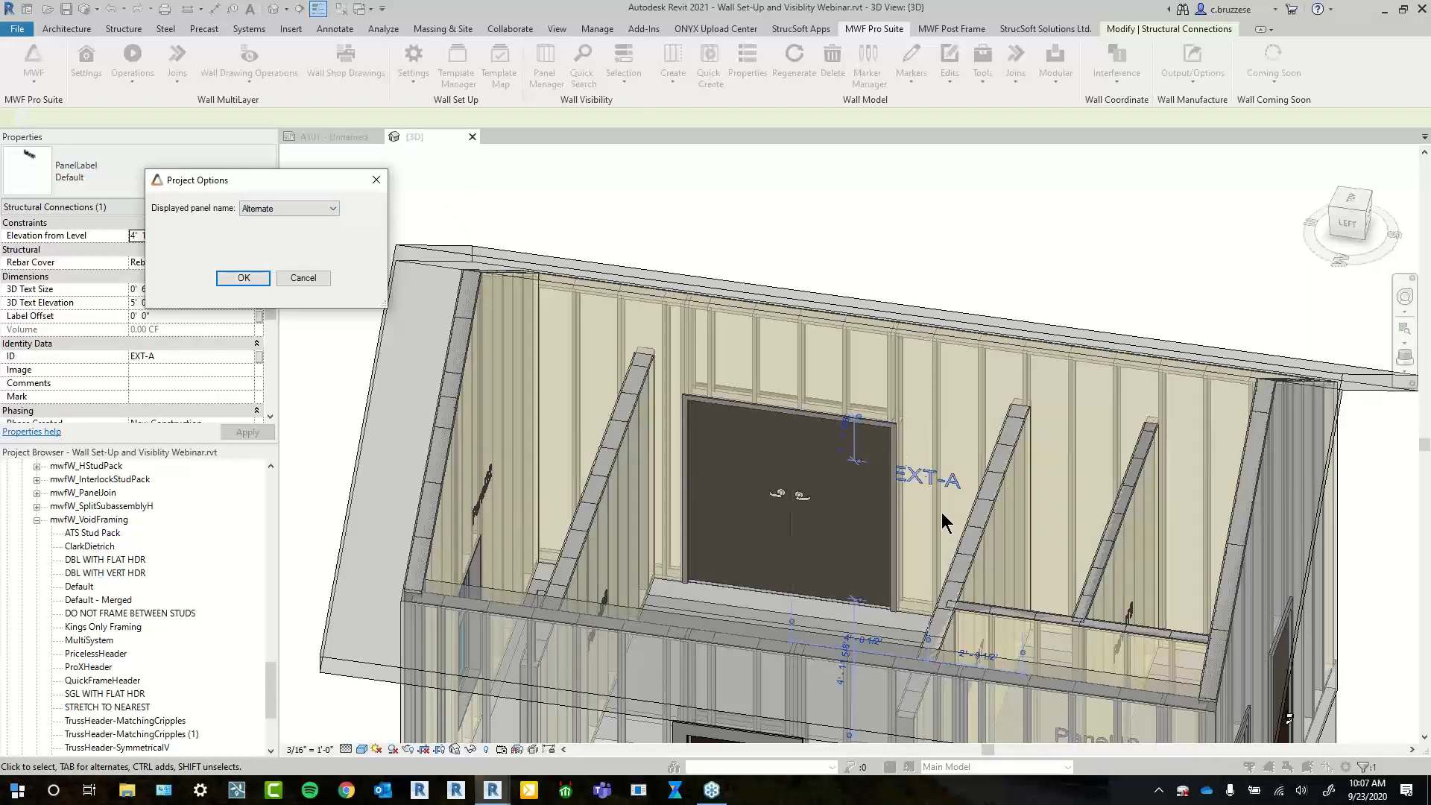
click(283, 209)
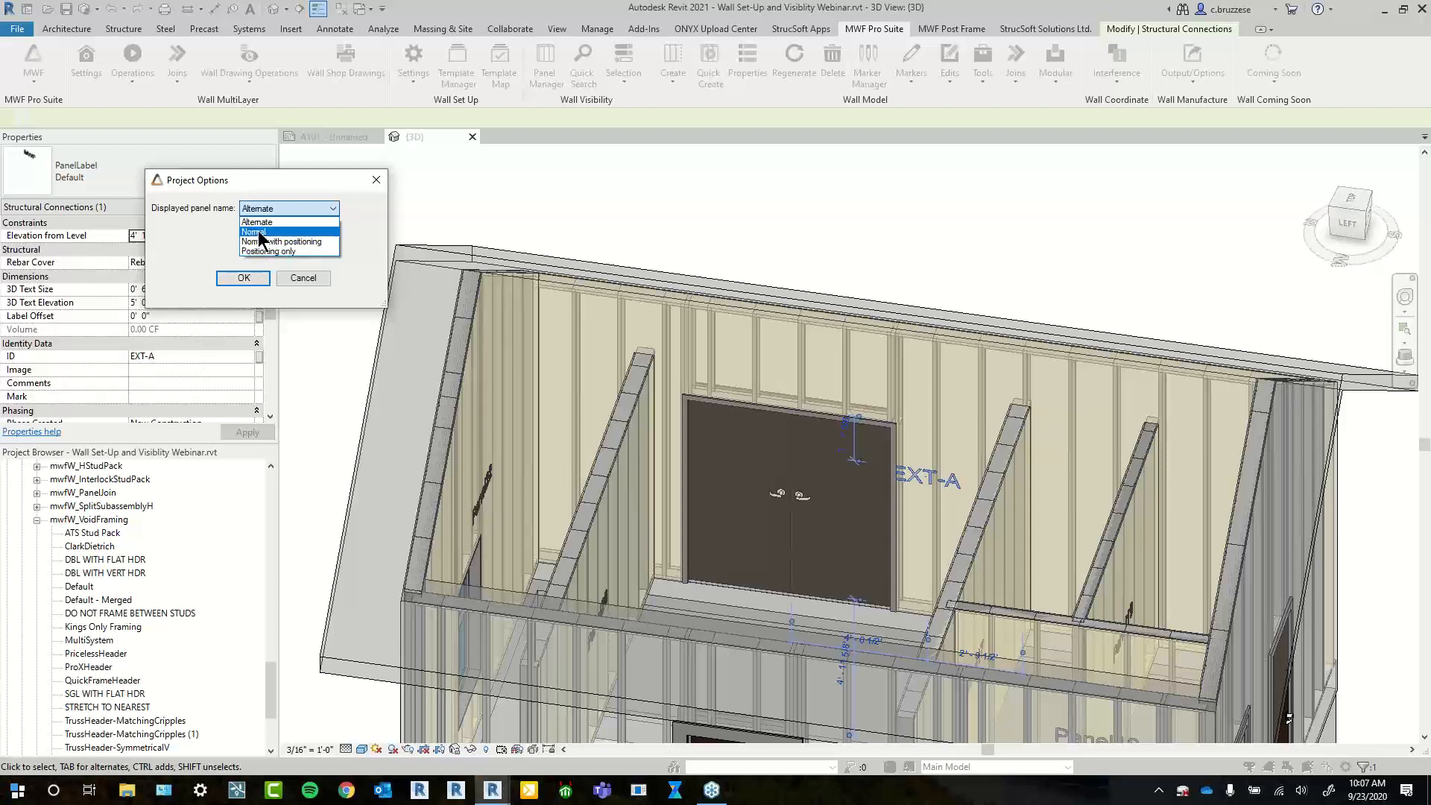
click(259, 232)
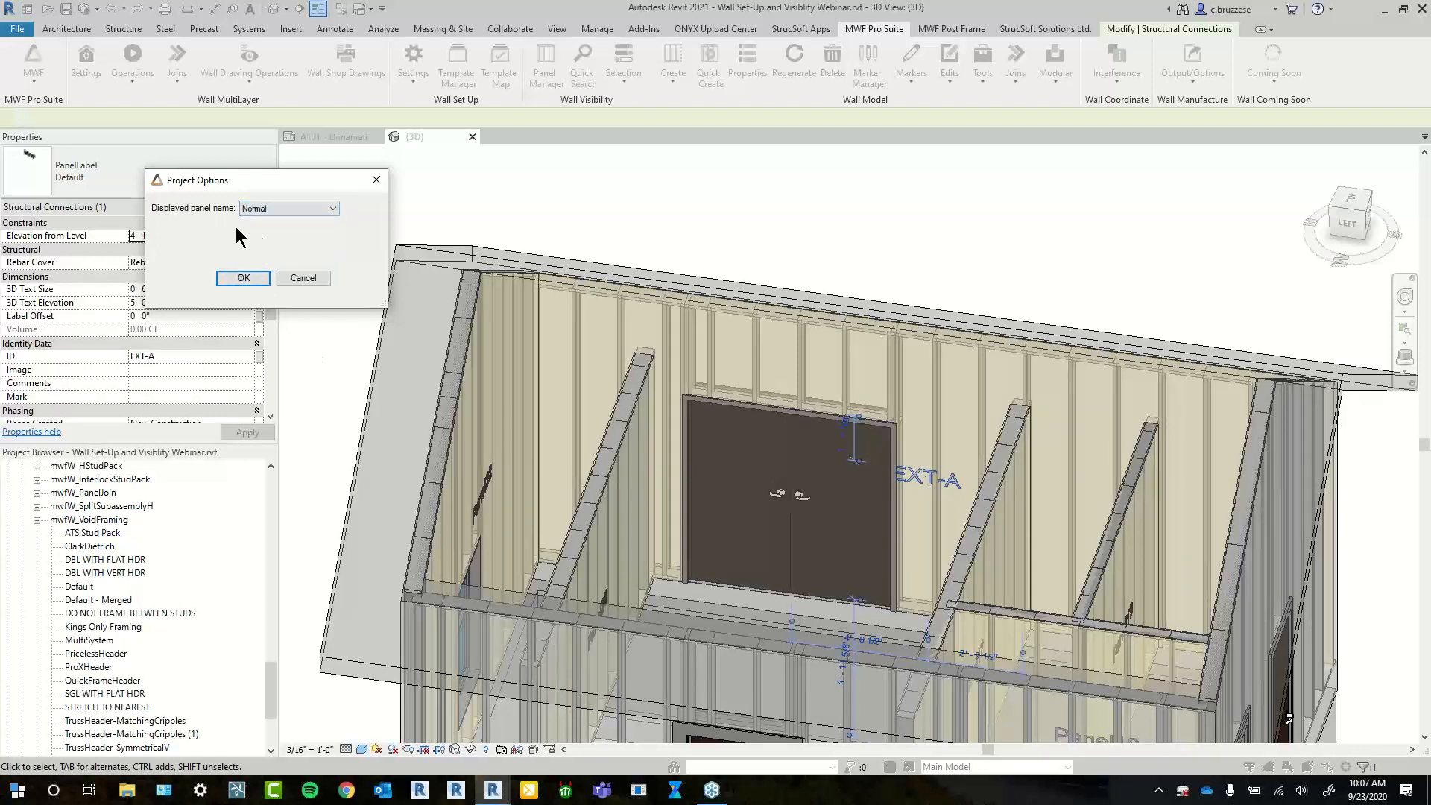
click(240, 279)
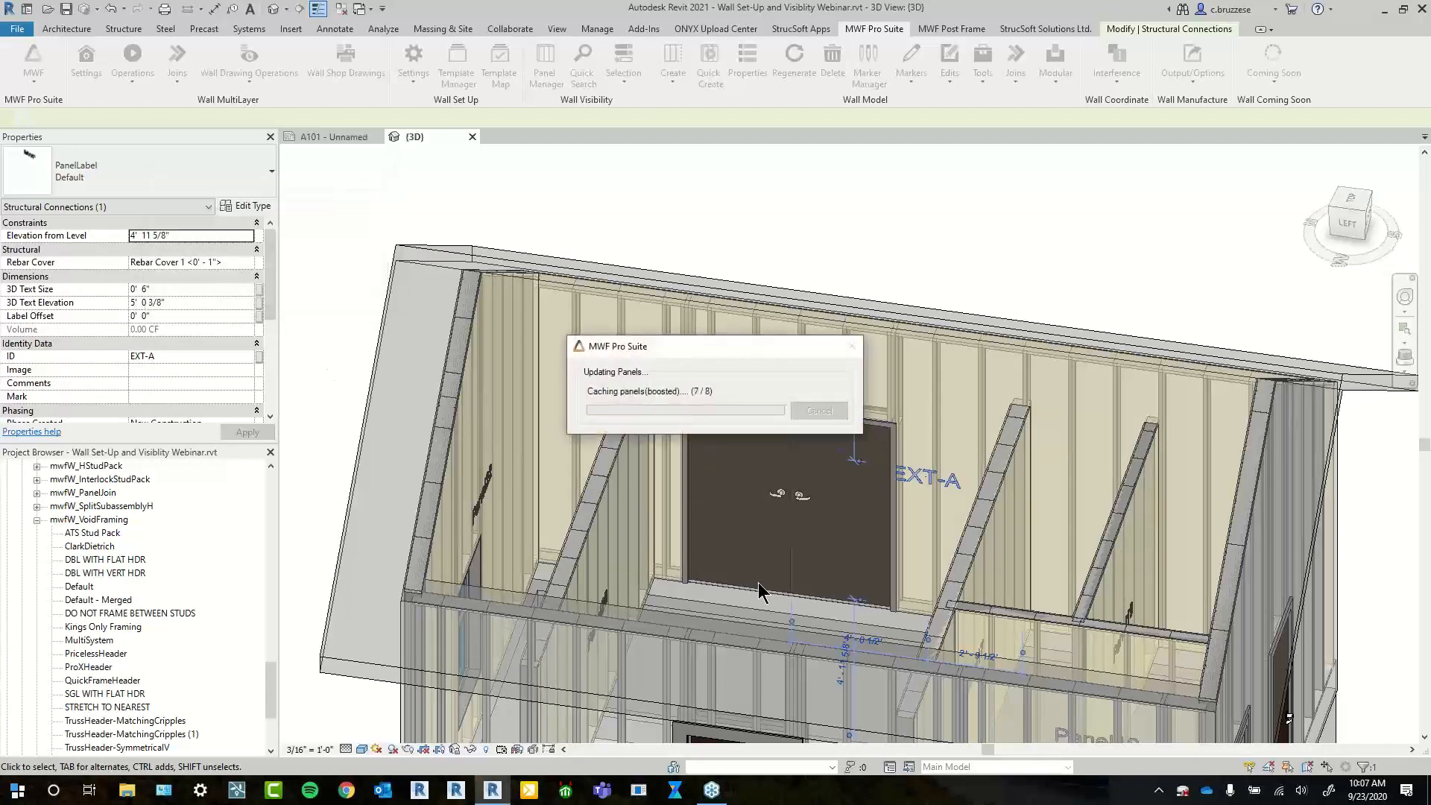
scroll(962, 509, up, 4)
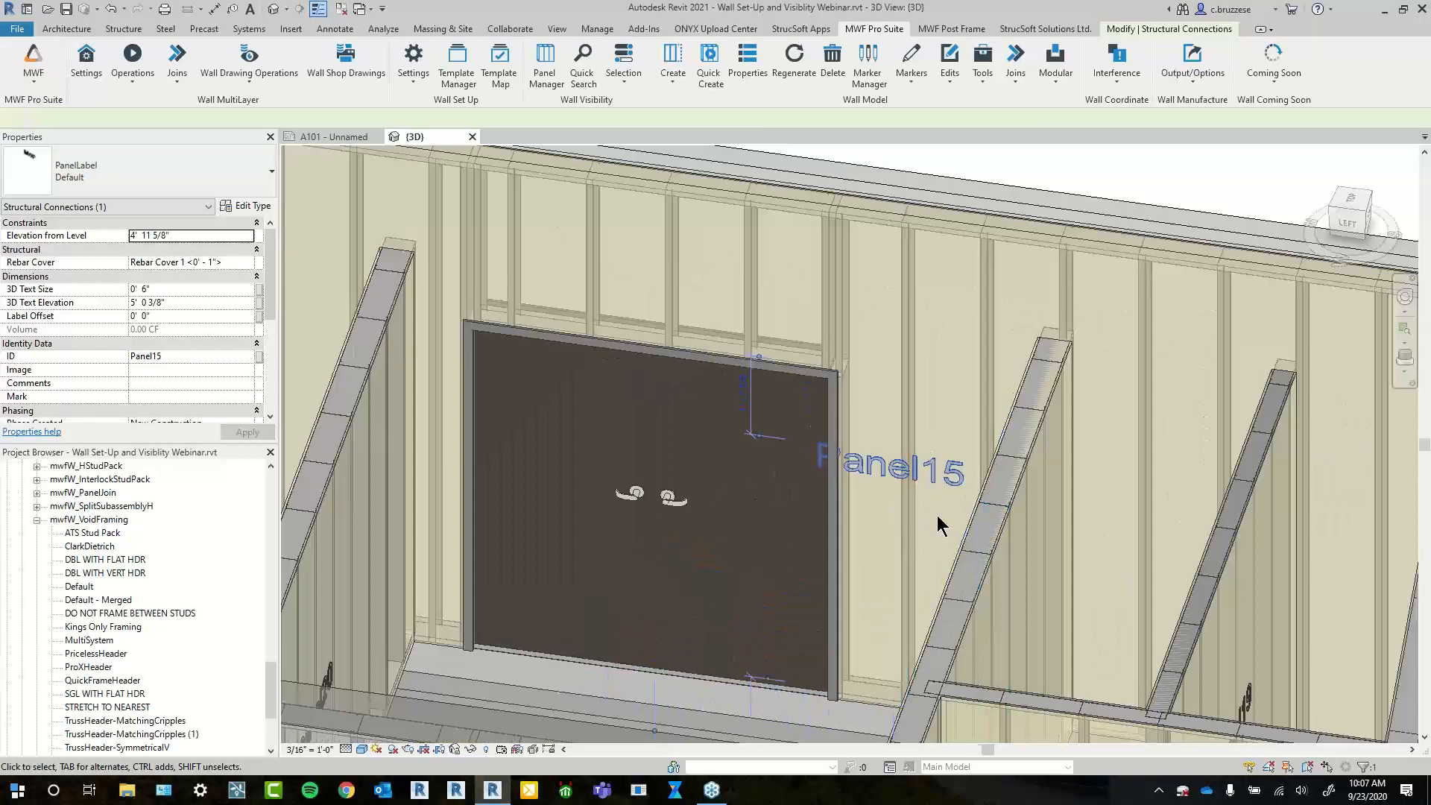
scroll(982, 447, down, 2)
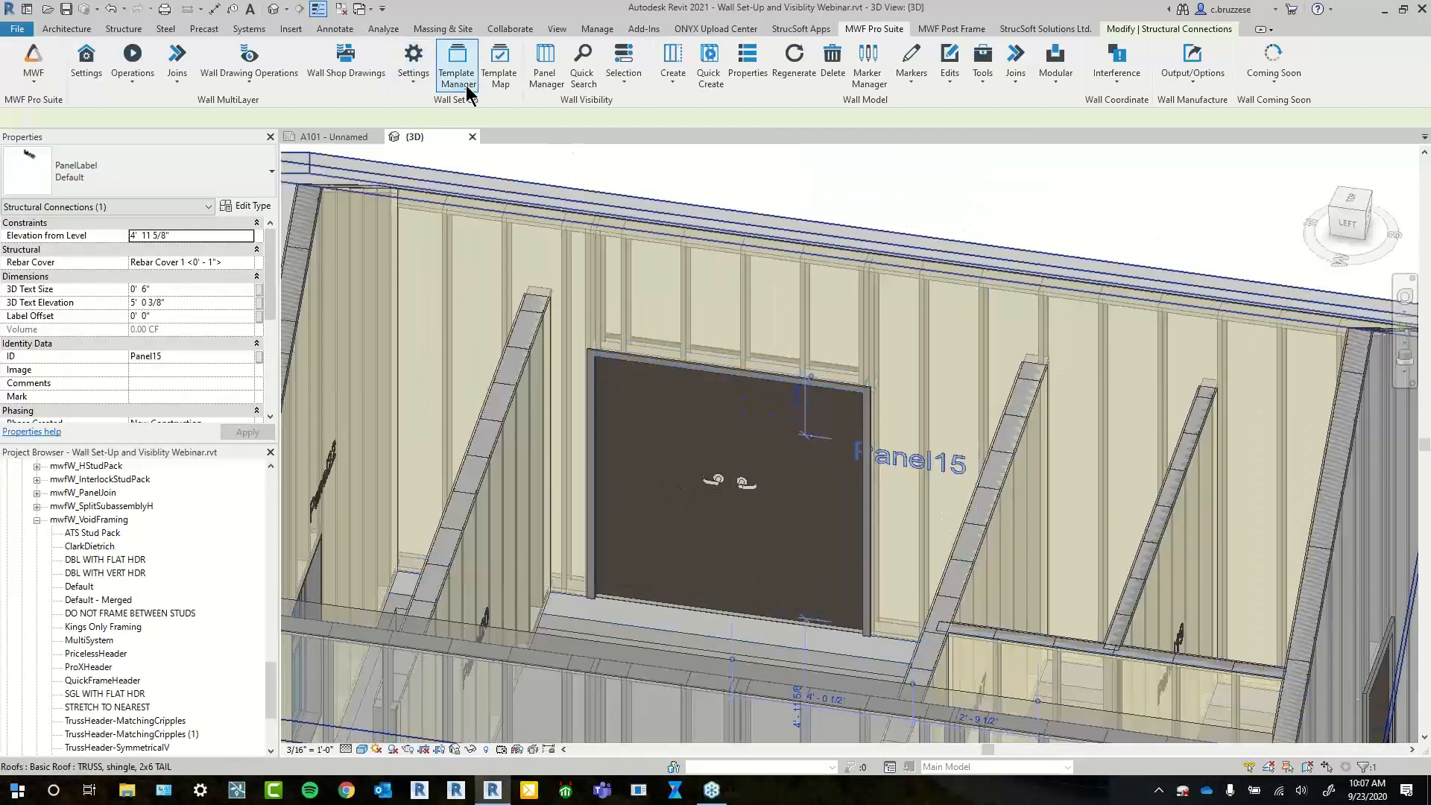
Return the project's displayed panel name to Alternate and select the updated label beside the double door
click(414, 64)
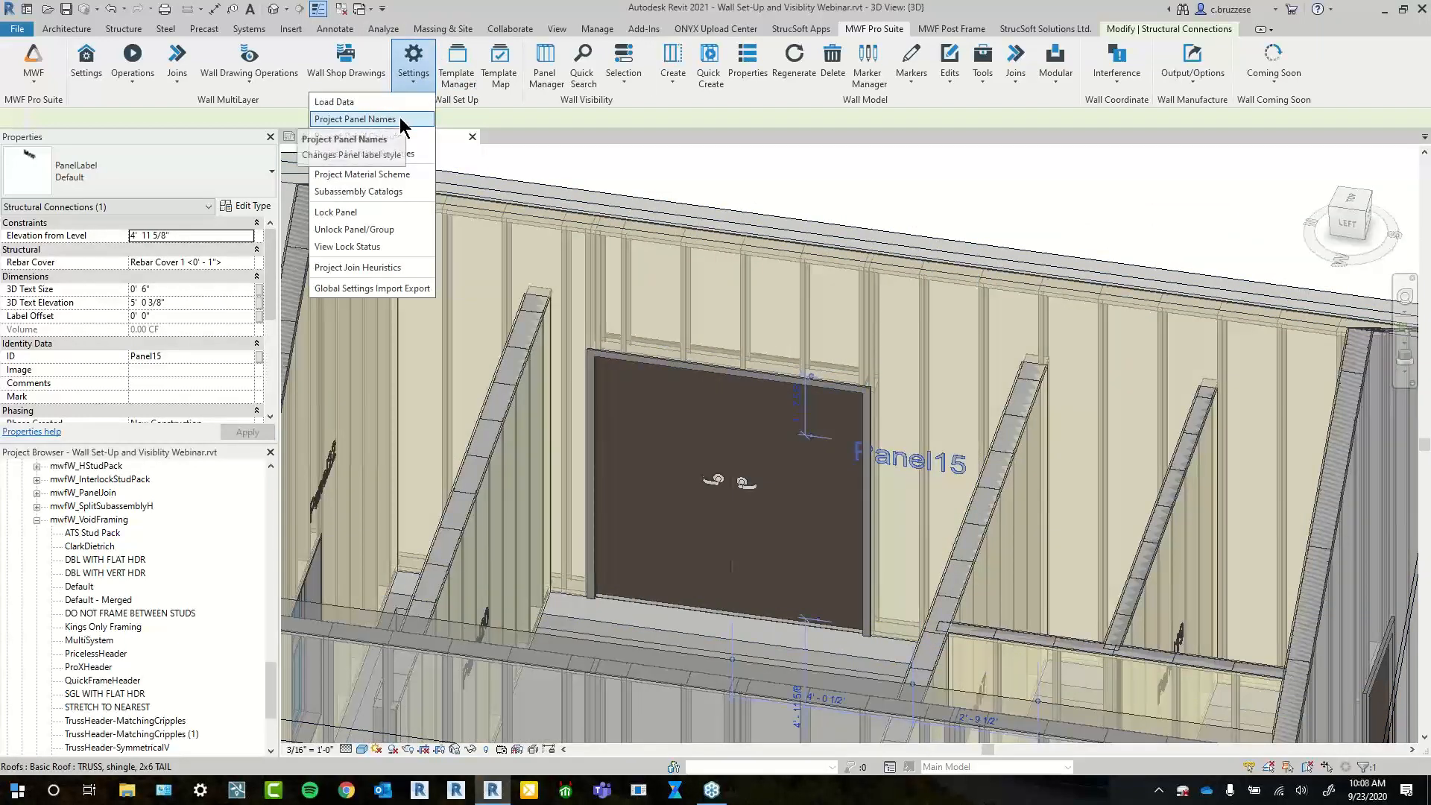
click(400, 119)
click(324, 176)
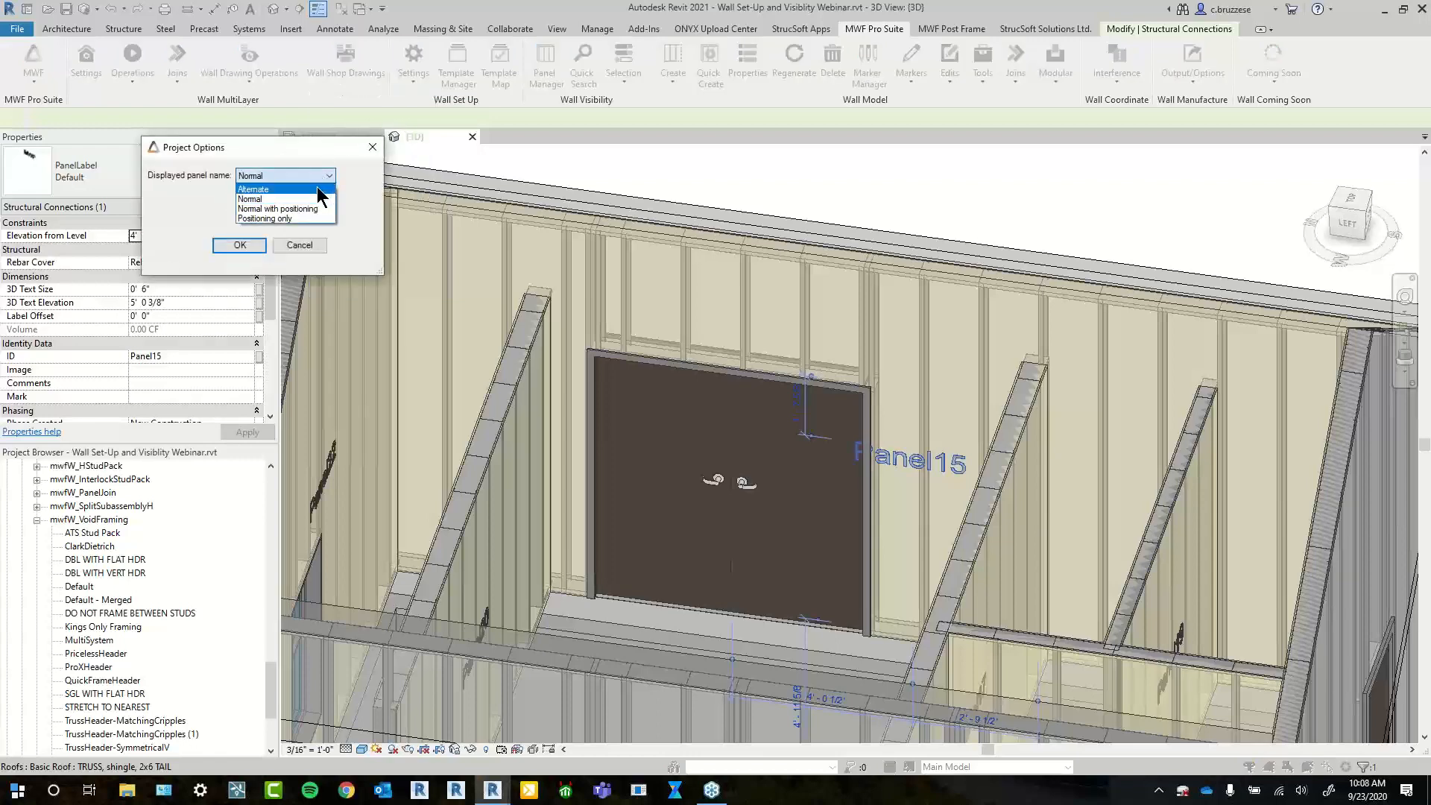
click(319, 189)
click(240, 245)
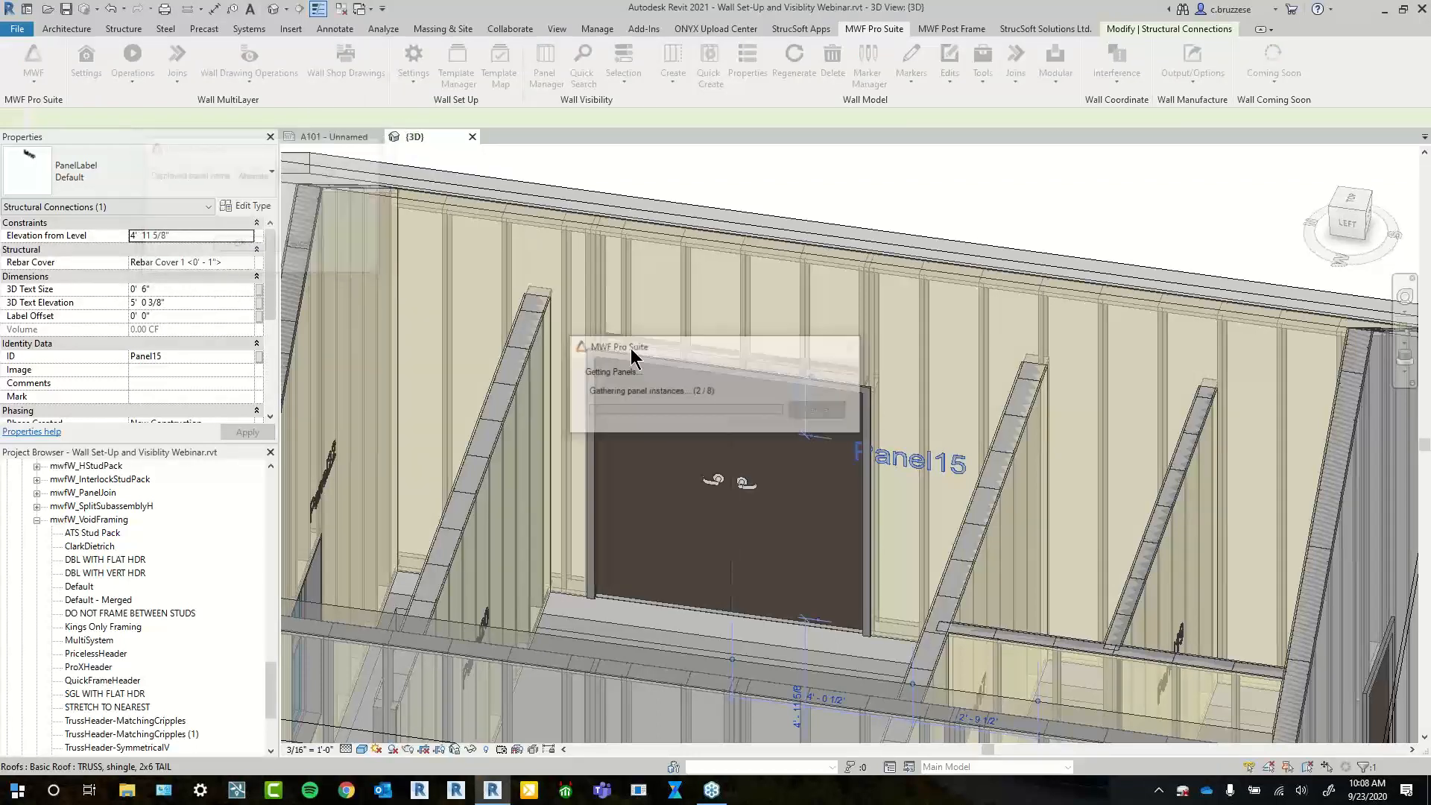
scroll(917, 383, down, 1)
middle_drag(1088, 217, 1001, 201)
click(1000, 194)
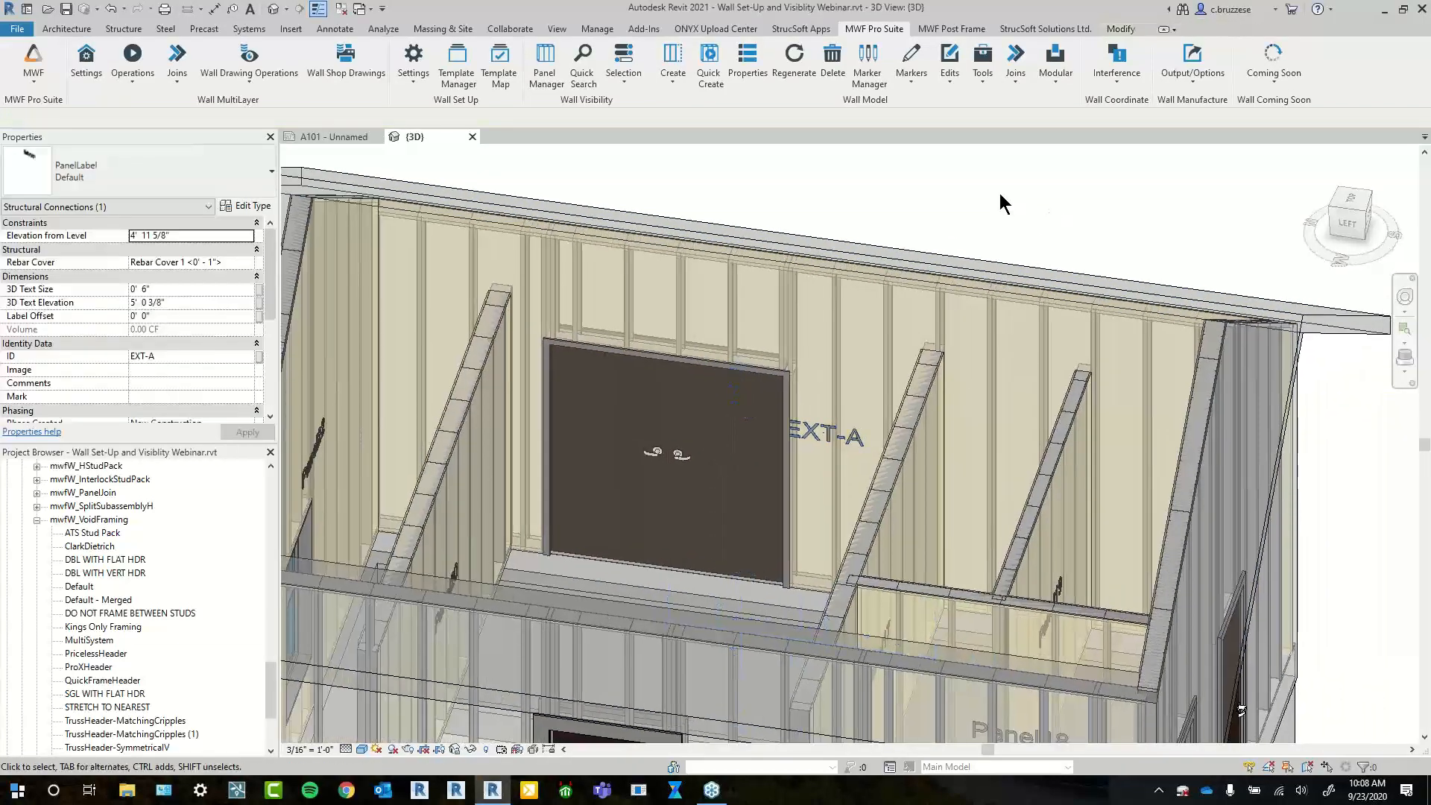
click(811, 435)
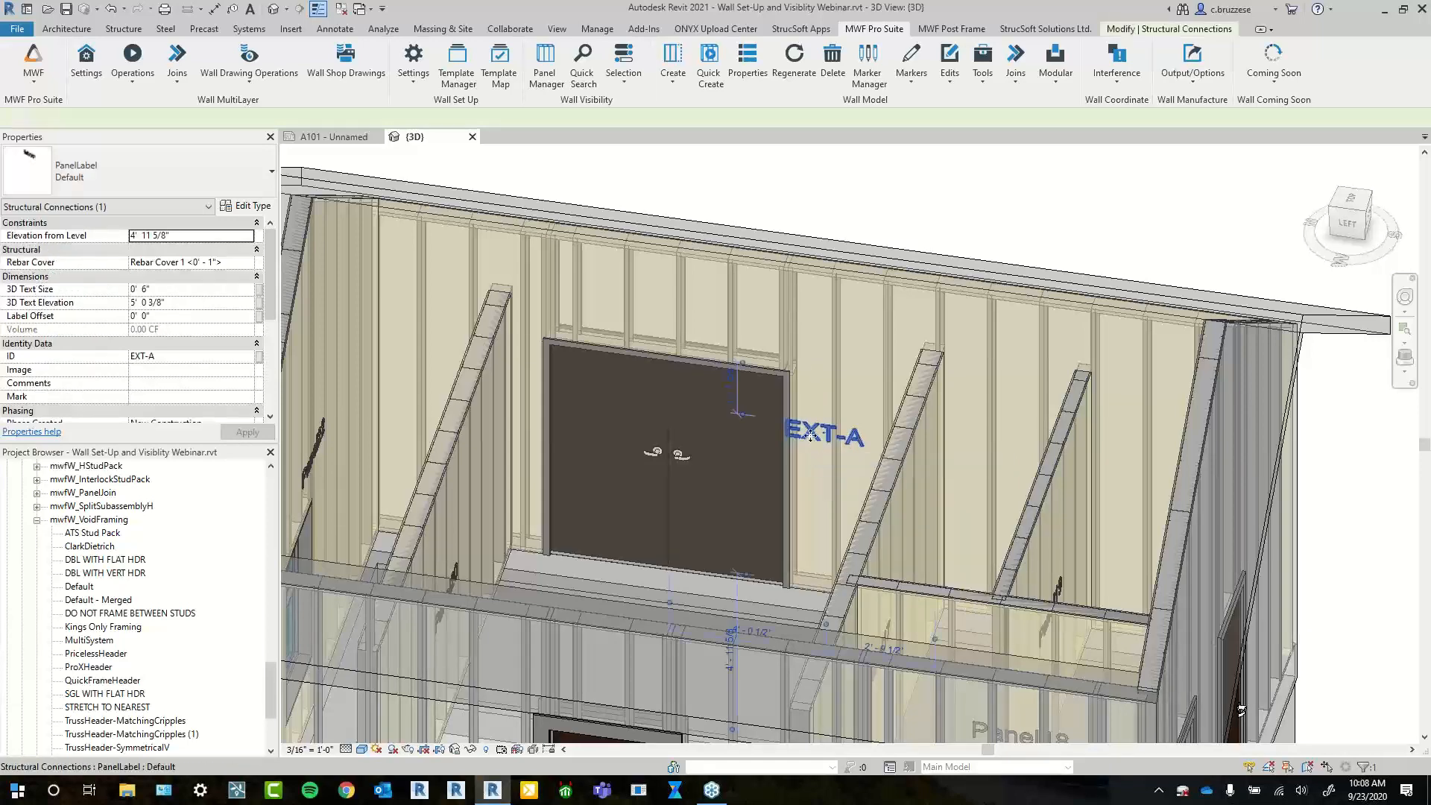
scroll(771, 251, down, 1)
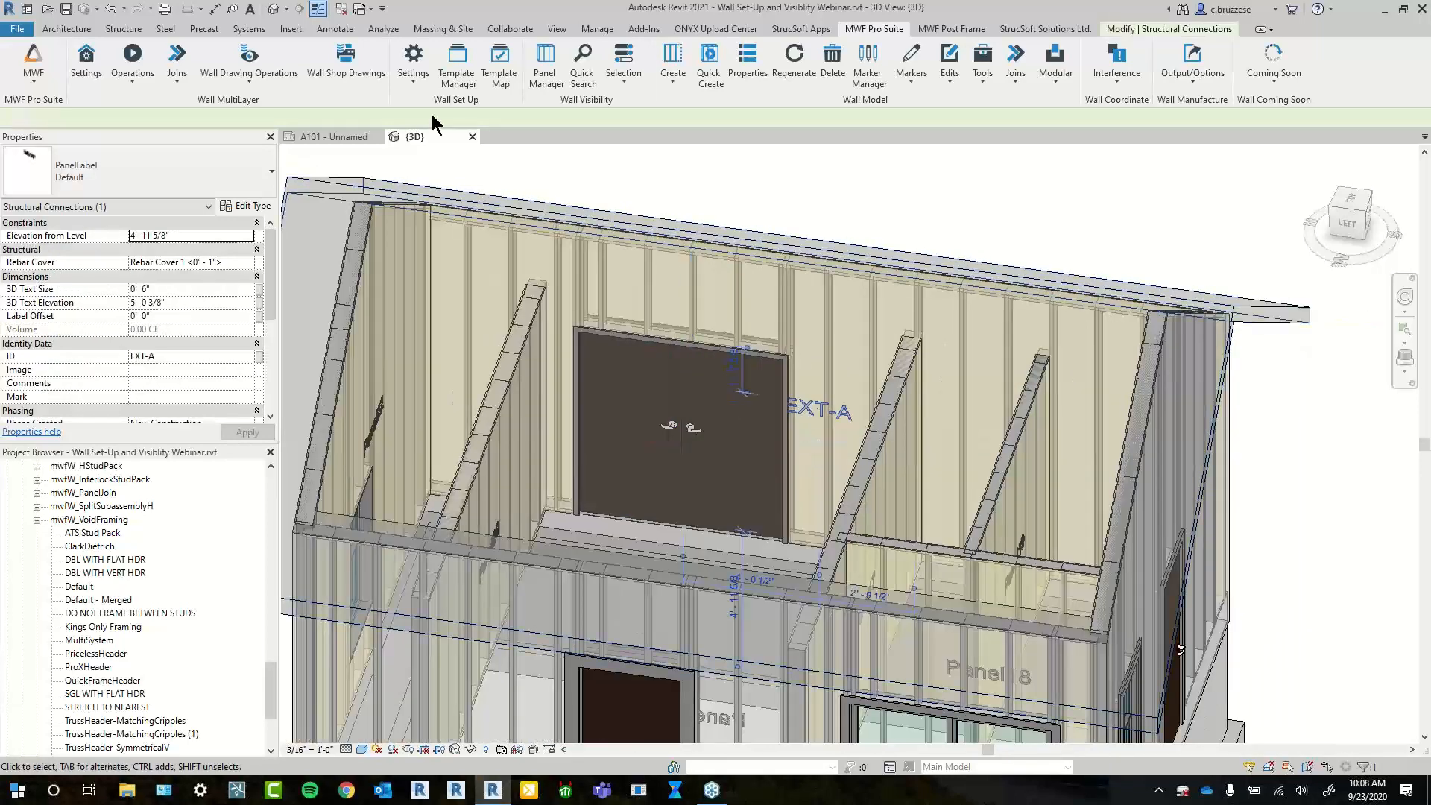
Review the displayed panel name options in the Project Panel Names settings and close them without changes
click(412, 82)
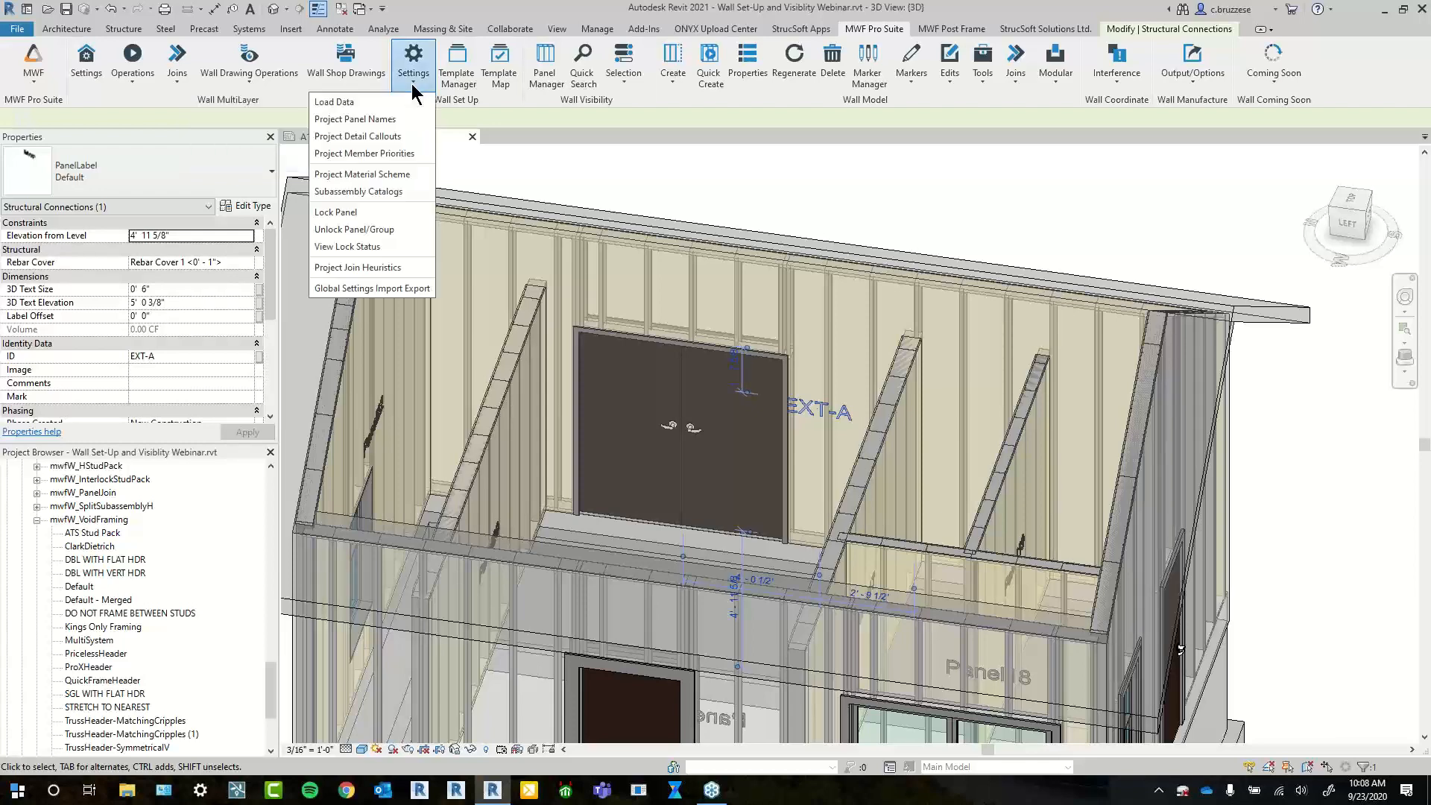
click(399, 121)
click(302, 194)
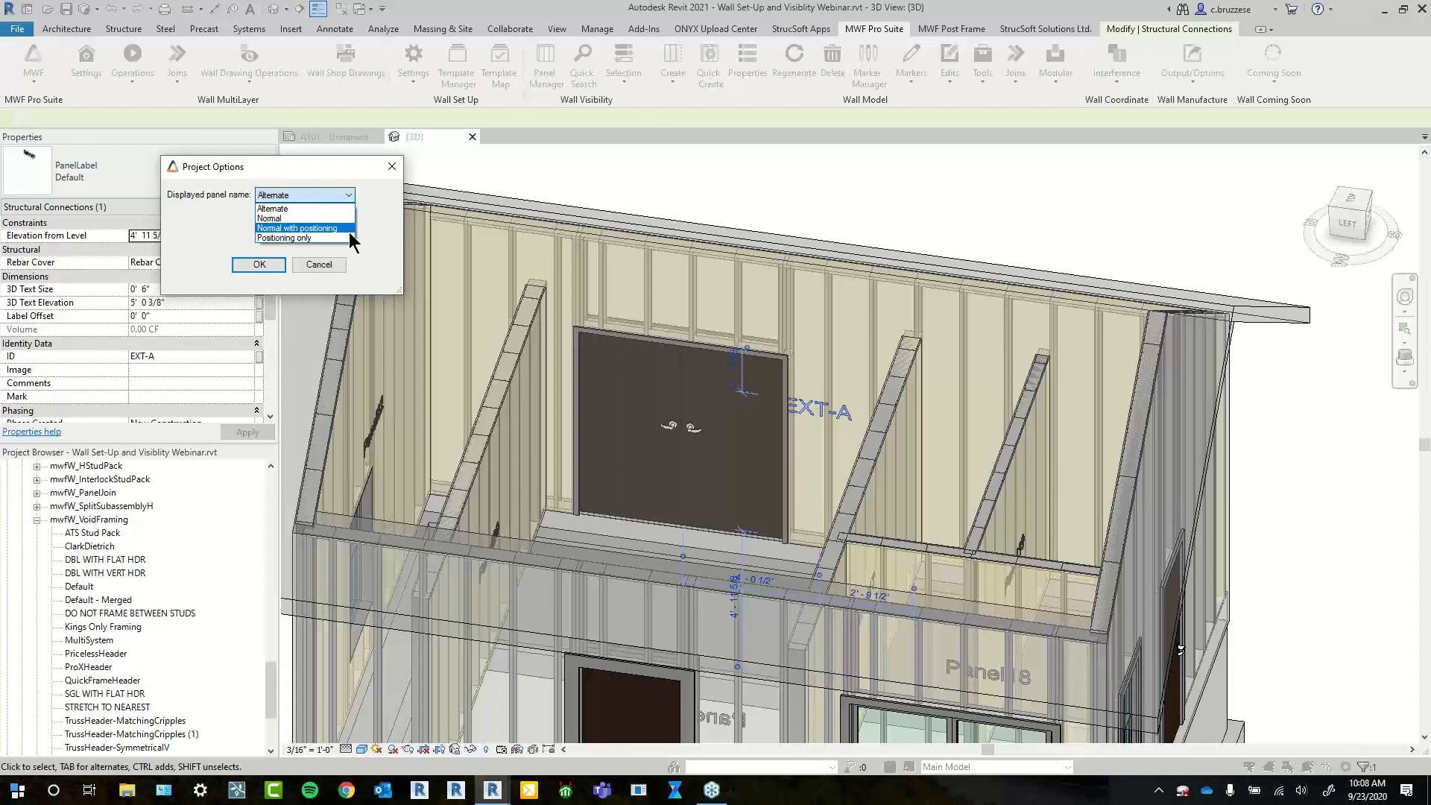
click(883, 204)
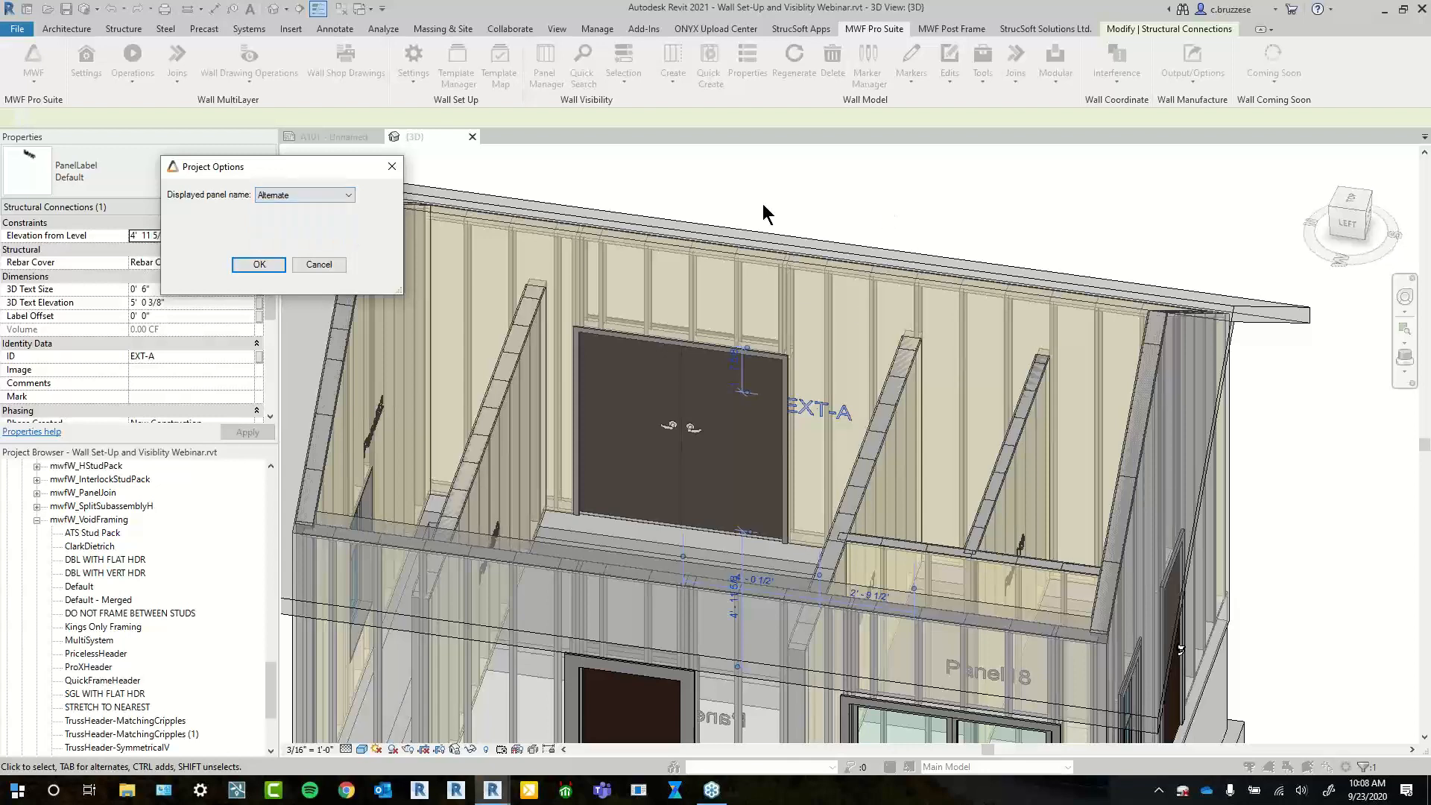
click(393, 166)
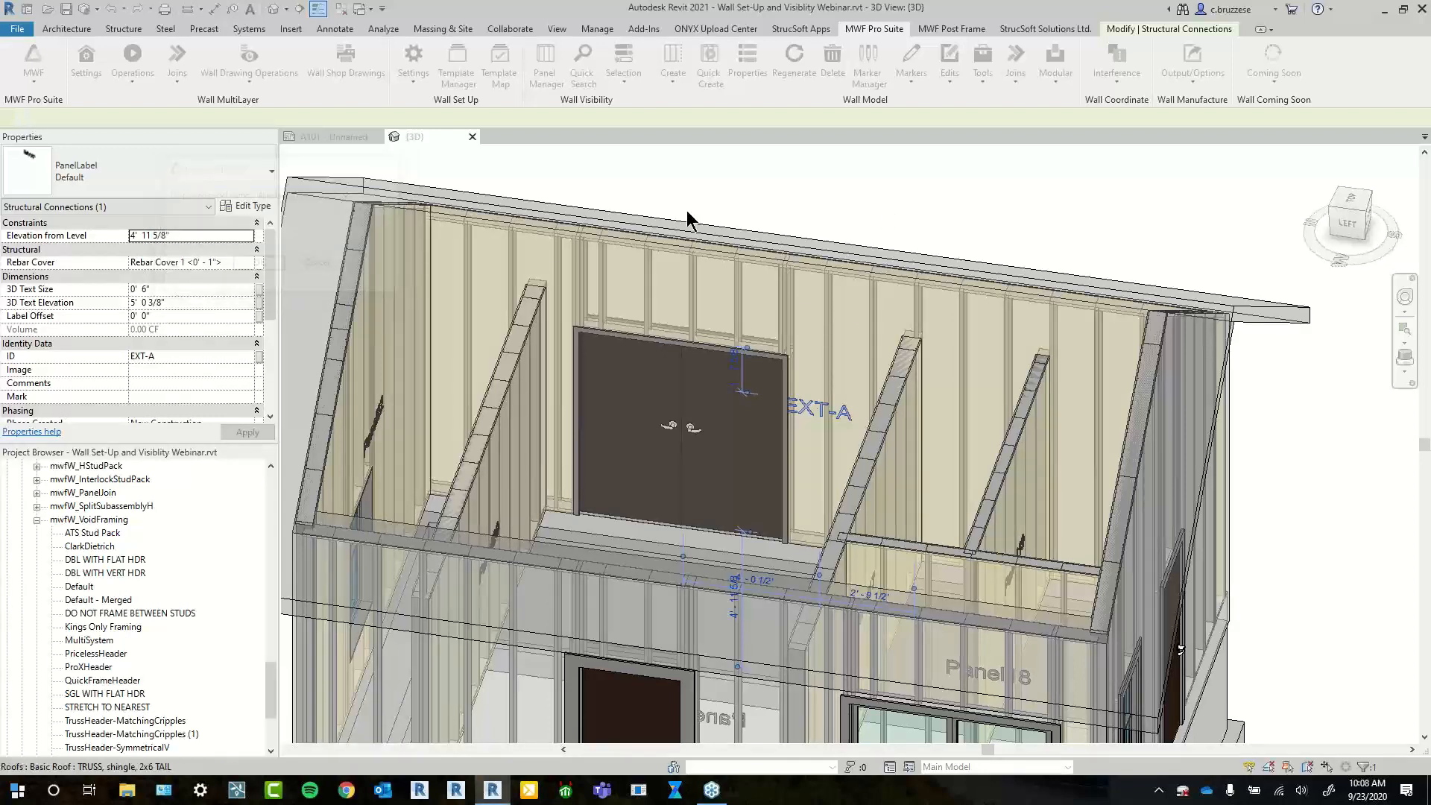
click(1208, 83)
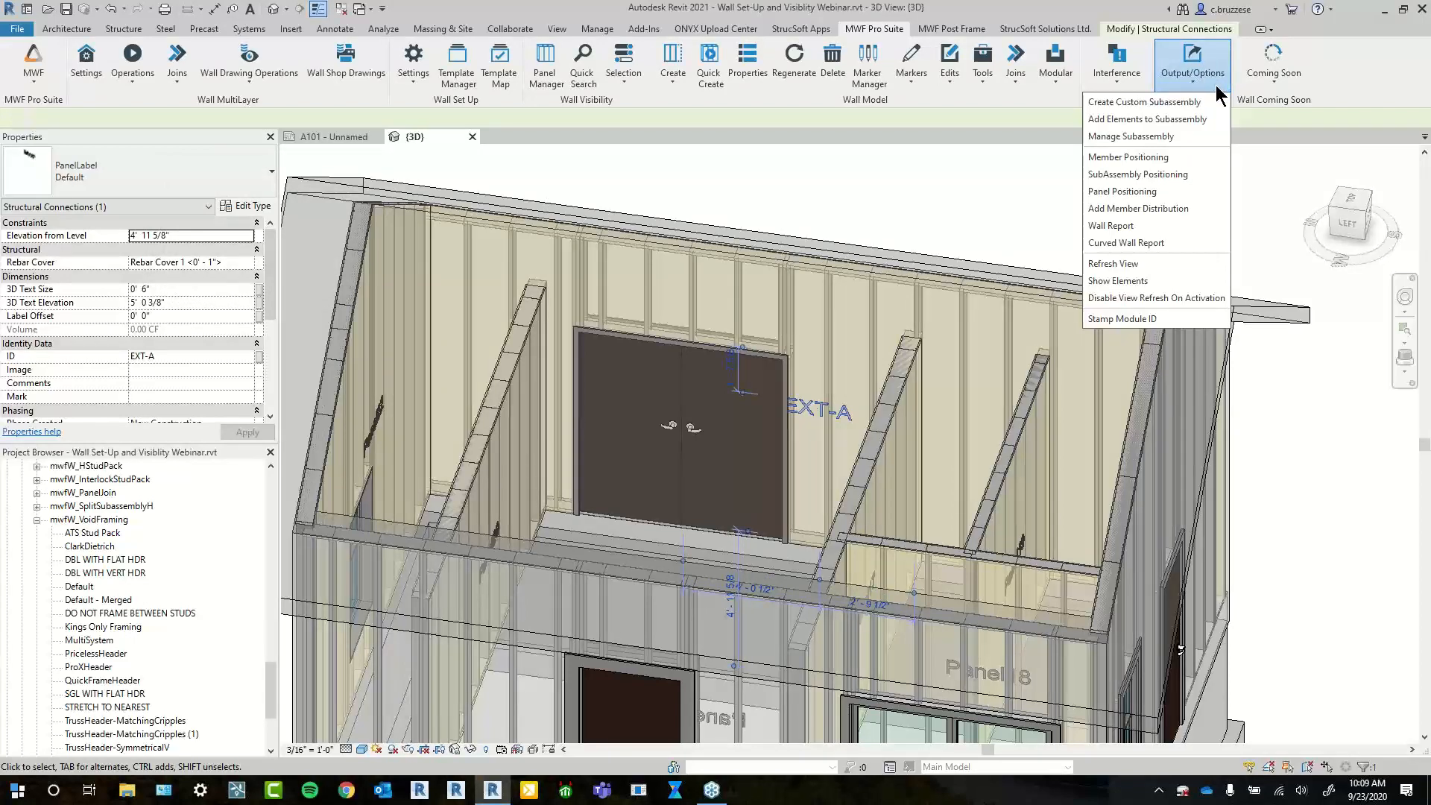
click(1169, 160)
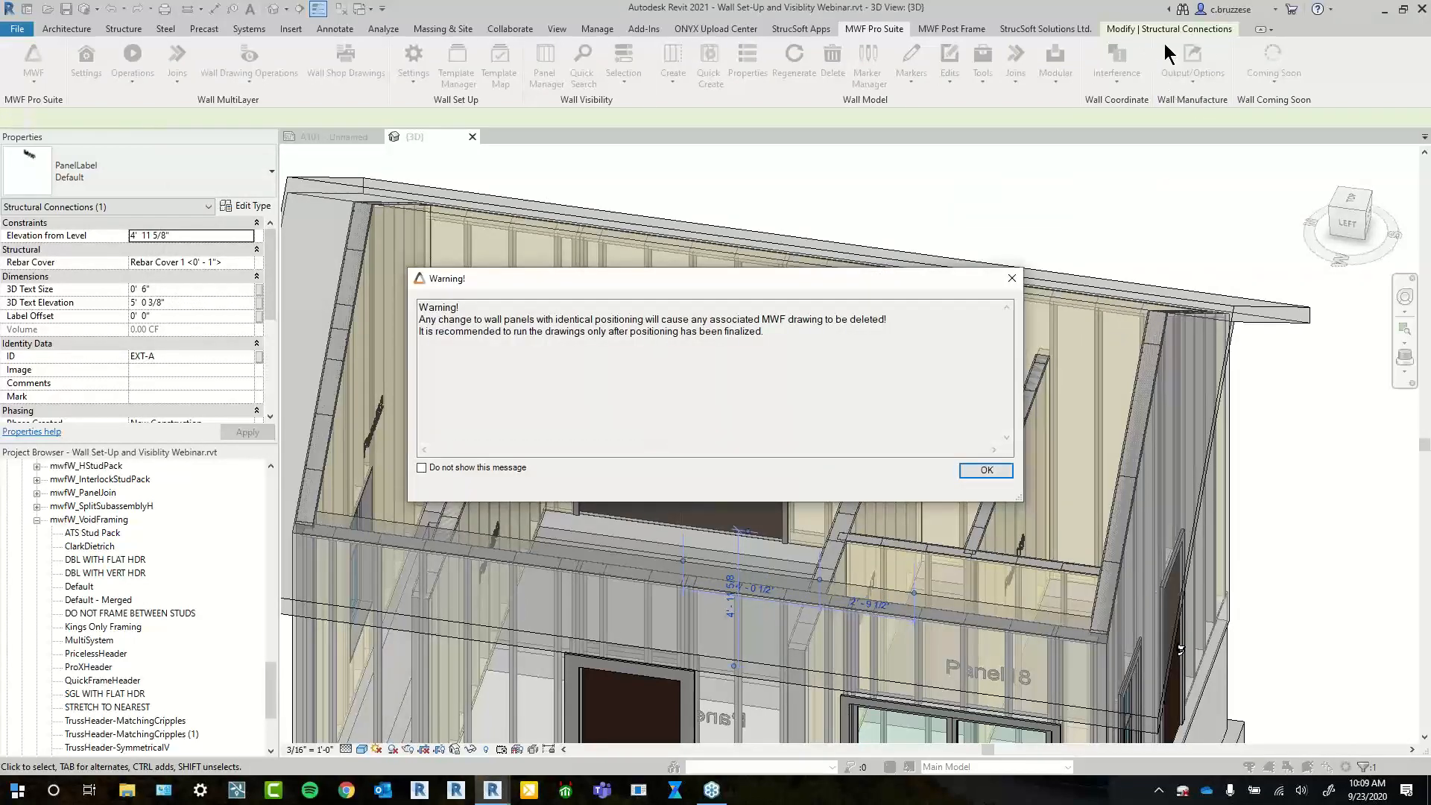
click(1004, 471)
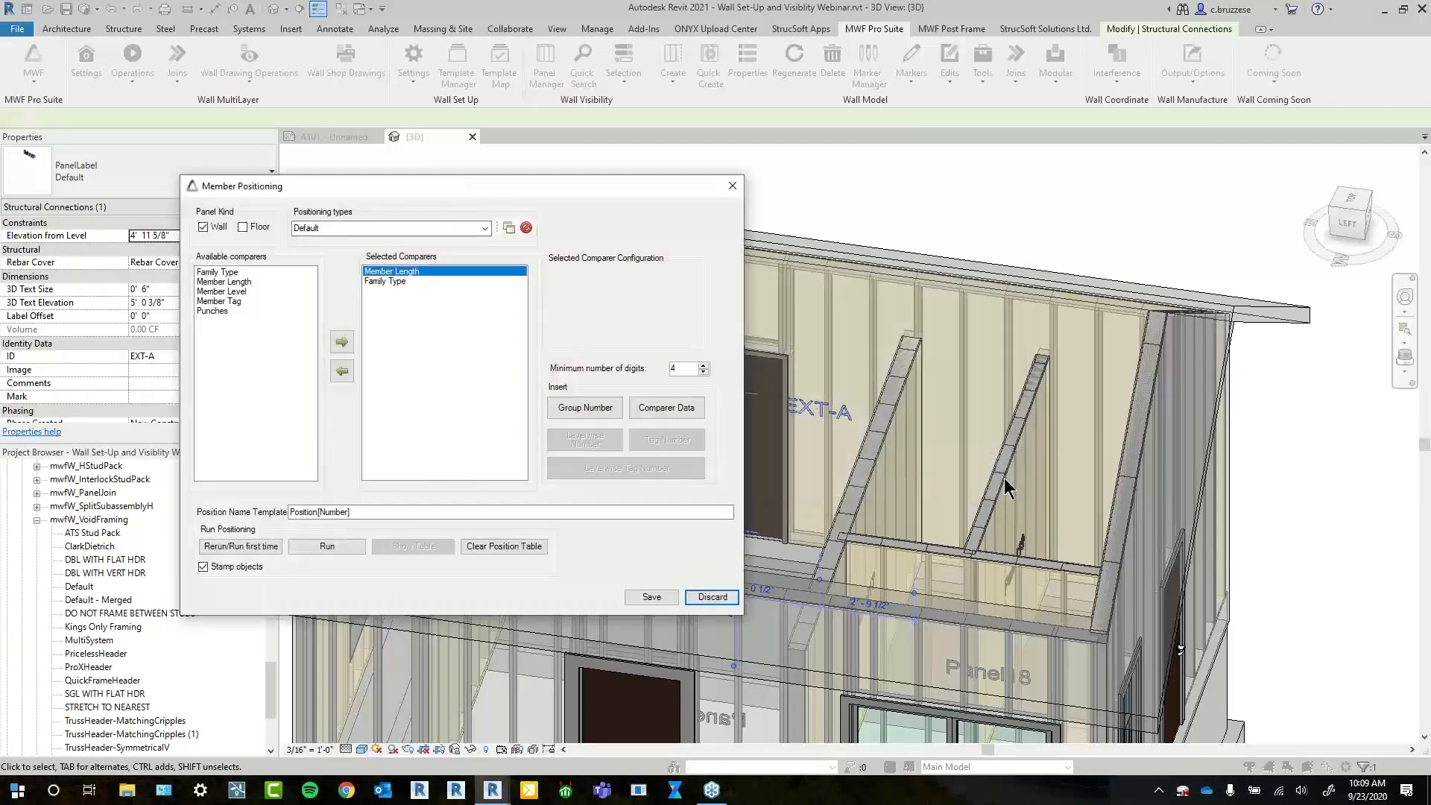
click(534, 547)
click(235, 547)
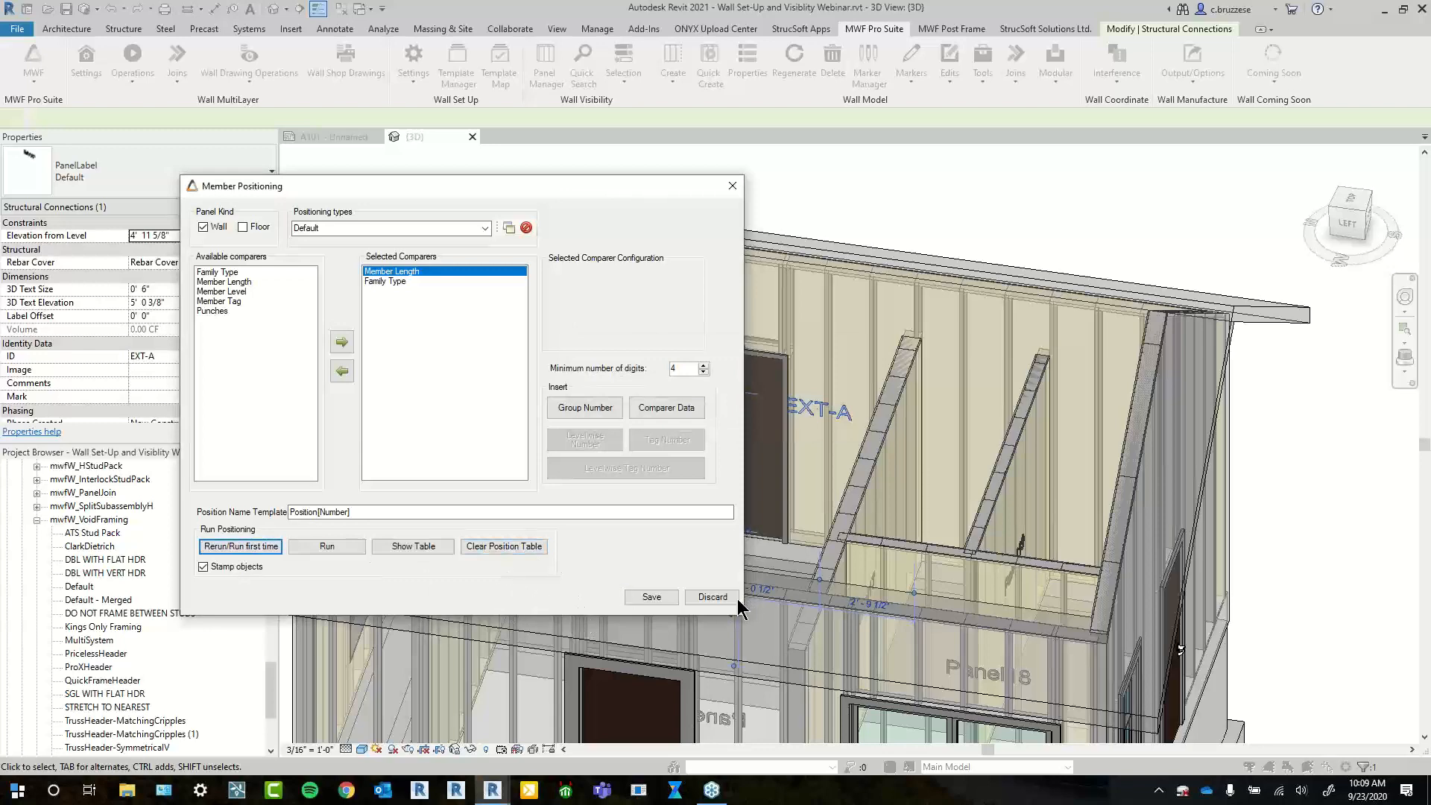
click(713, 596)
click(1004, 230)
Clear the wall Member Positioning table and rerun the positioning with the Default type, comparing Member Length and Family Type
click(1114, 74)
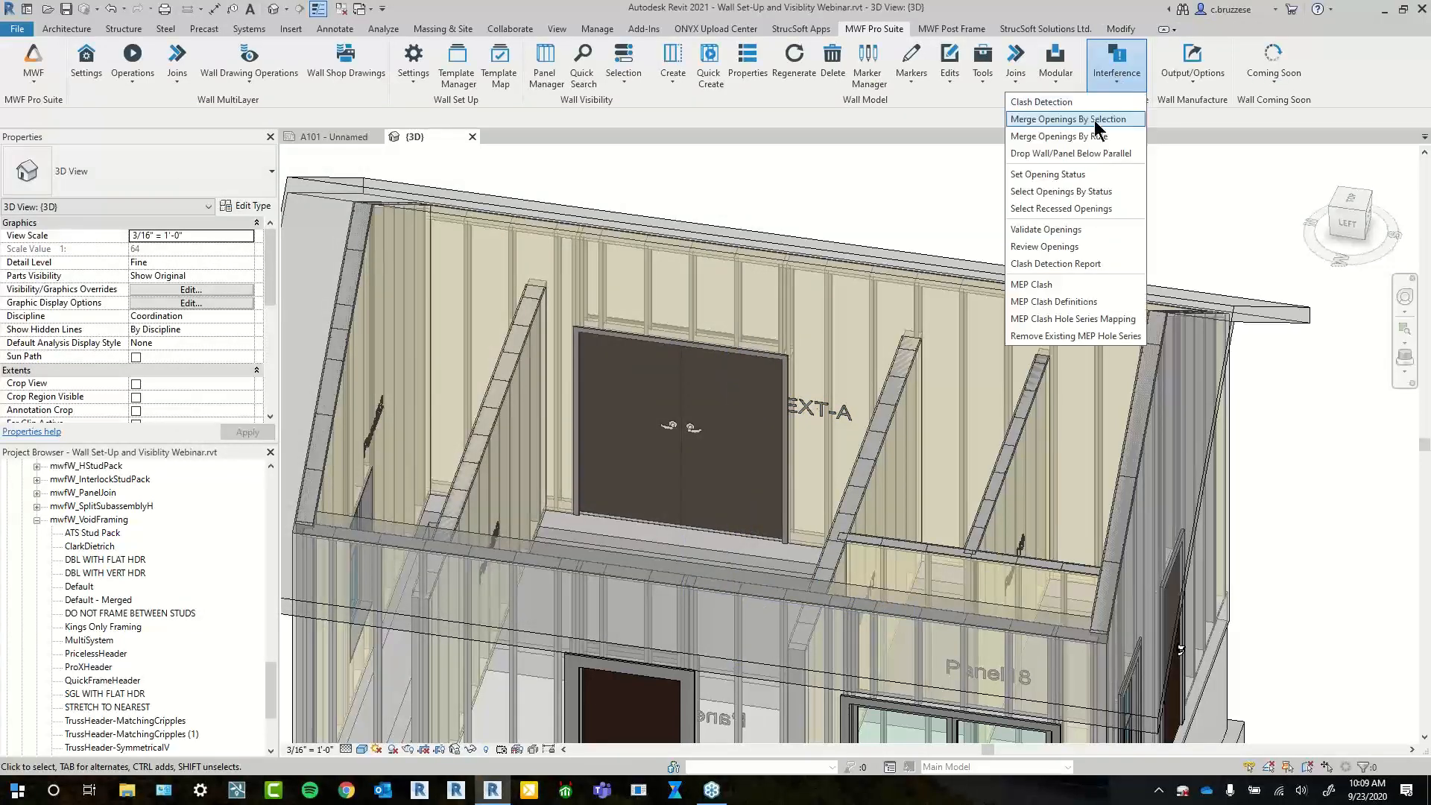
click(1178, 74)
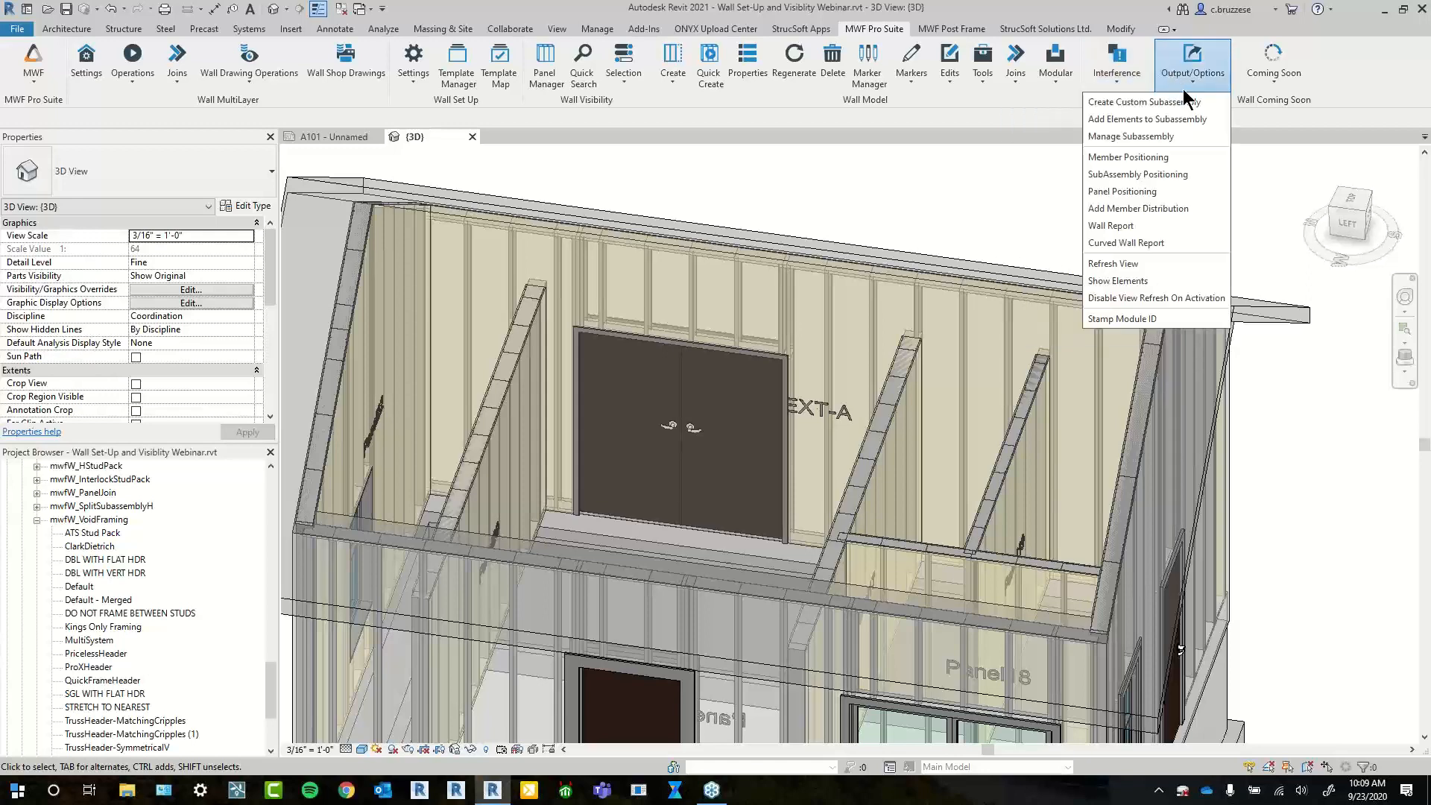
click(1157, 158)
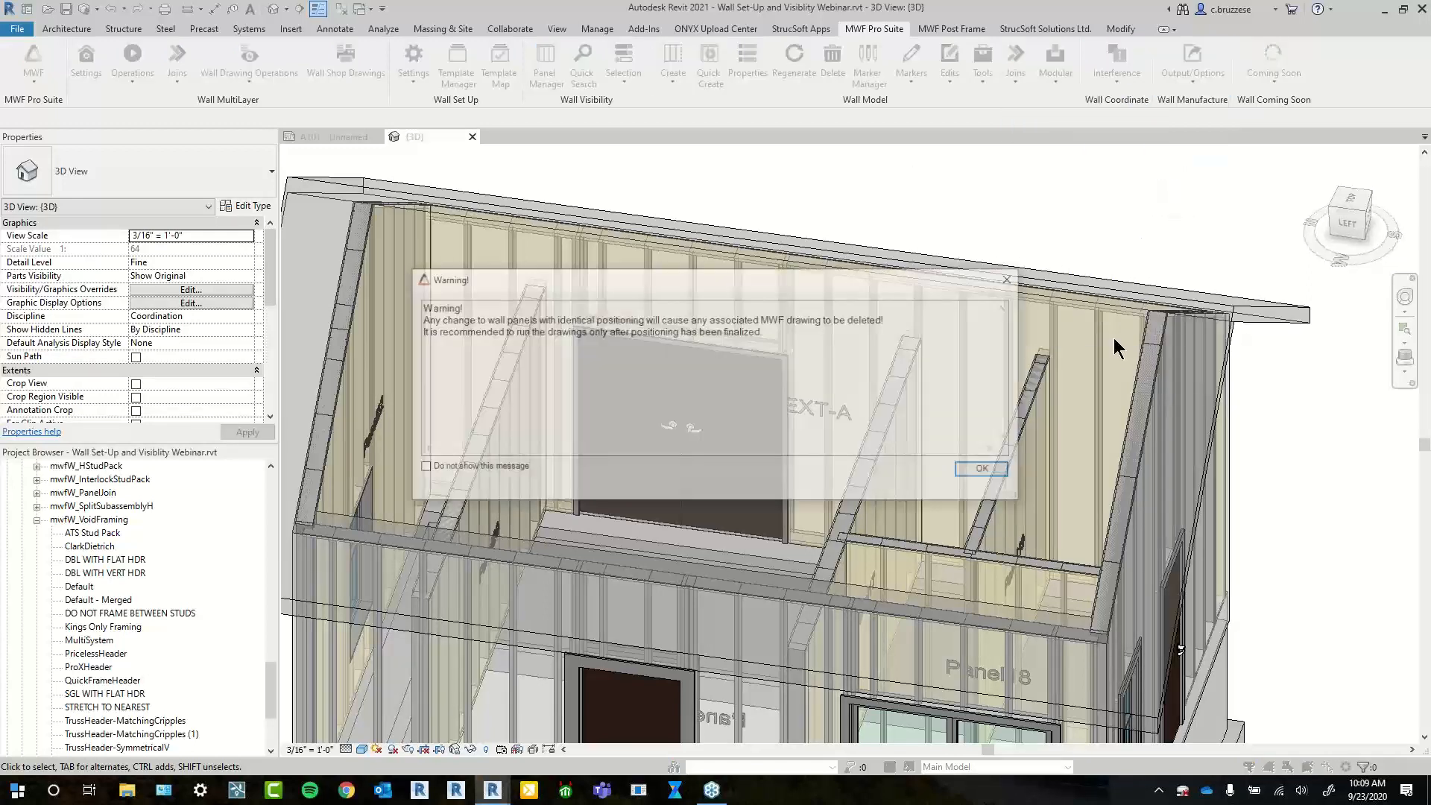
click(987, 470)
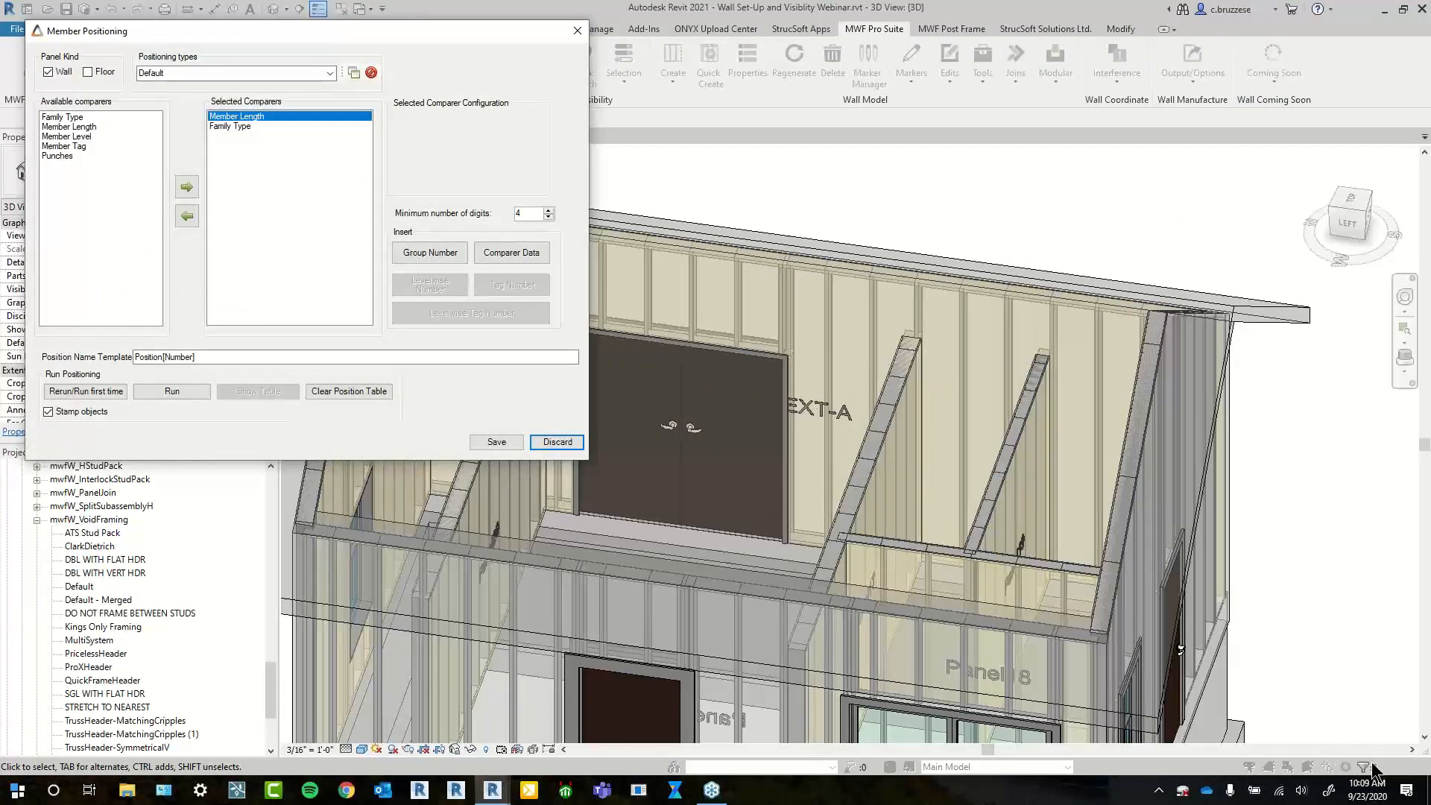
click(361, 390)
click(111, 392)
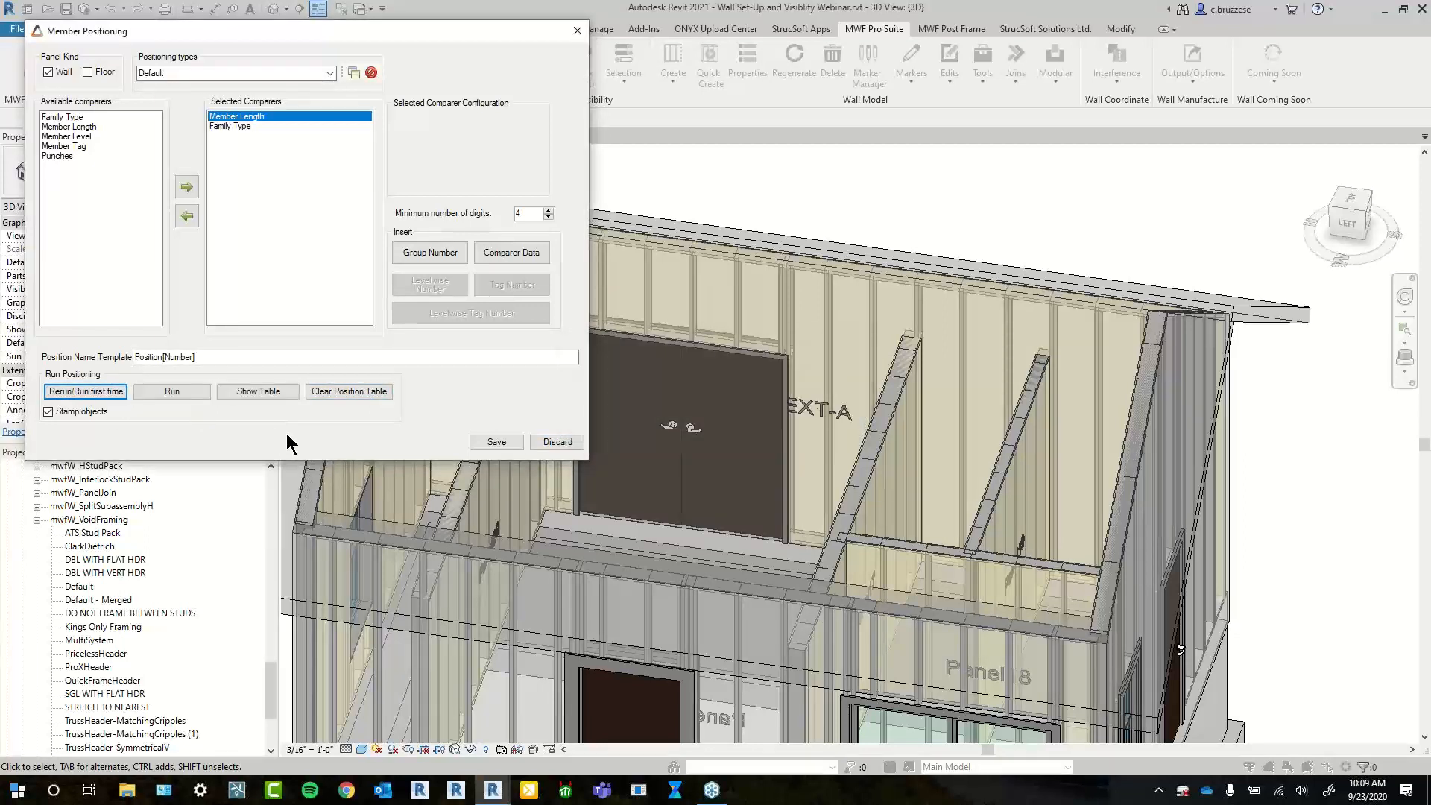
Review the table of member position groups and their counts, and save the member positioning
click(266, 394)
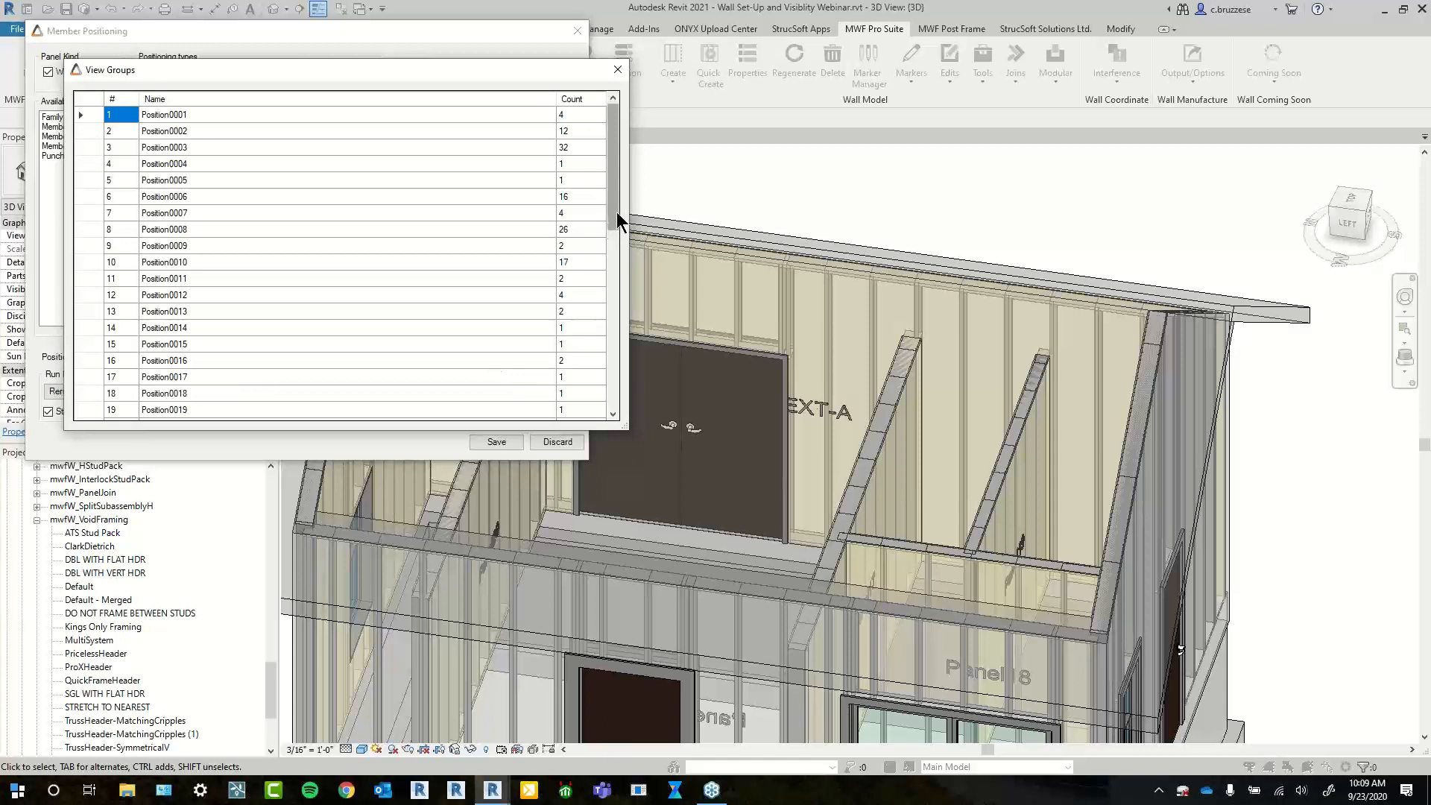
scroll(271, 263, down, 5)
scroll(274, 272, down, 3)
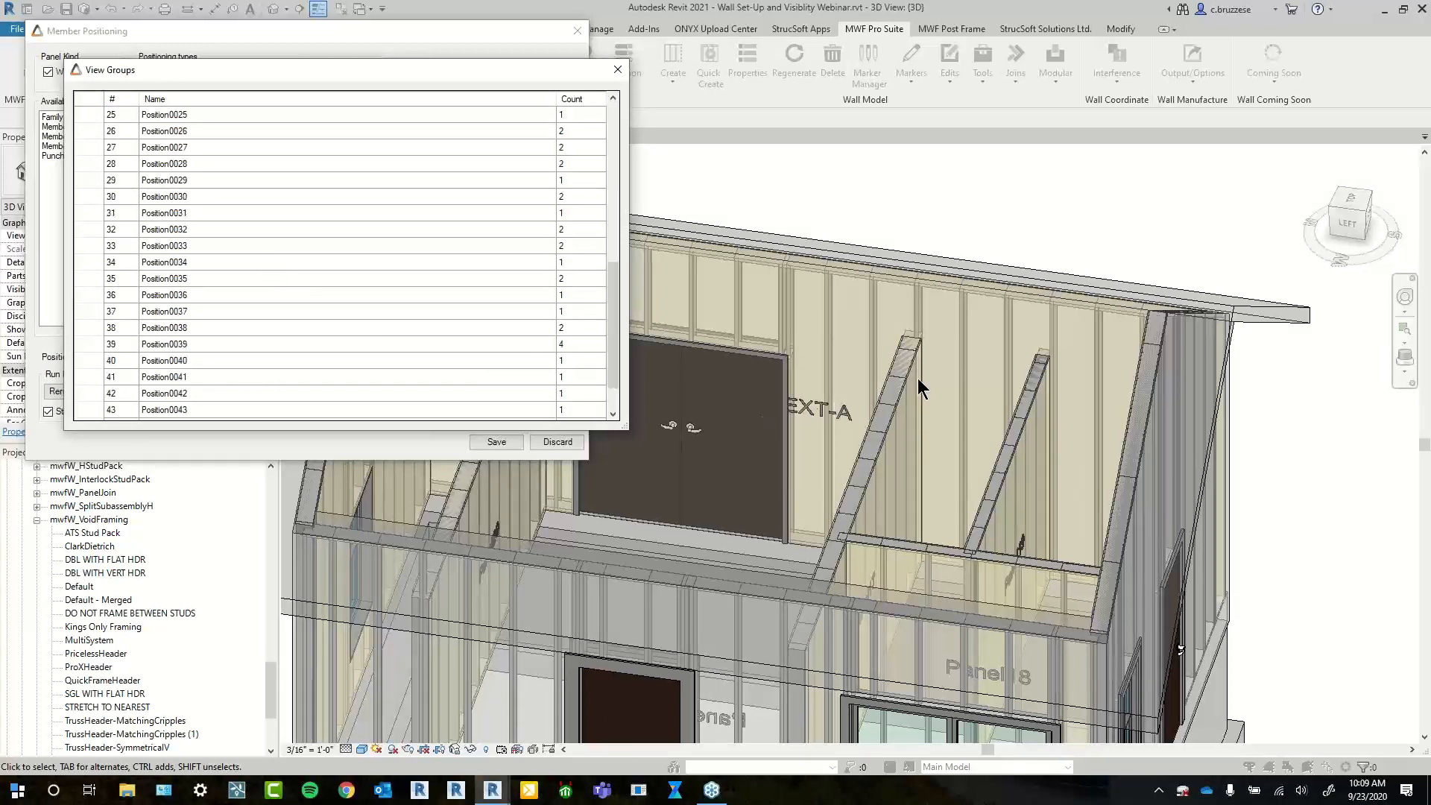
scroll(447, 307, up, 7)
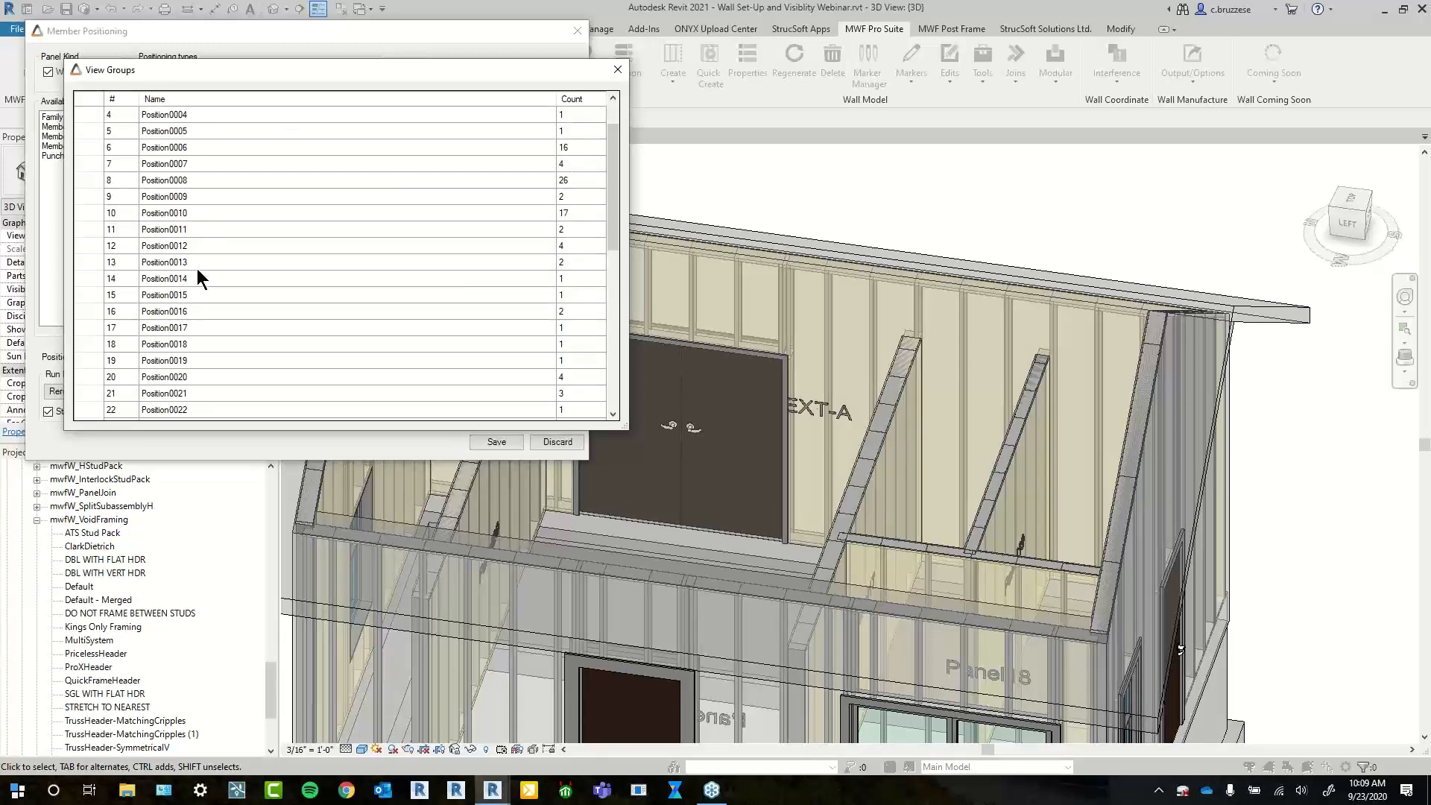
click(617, 71)
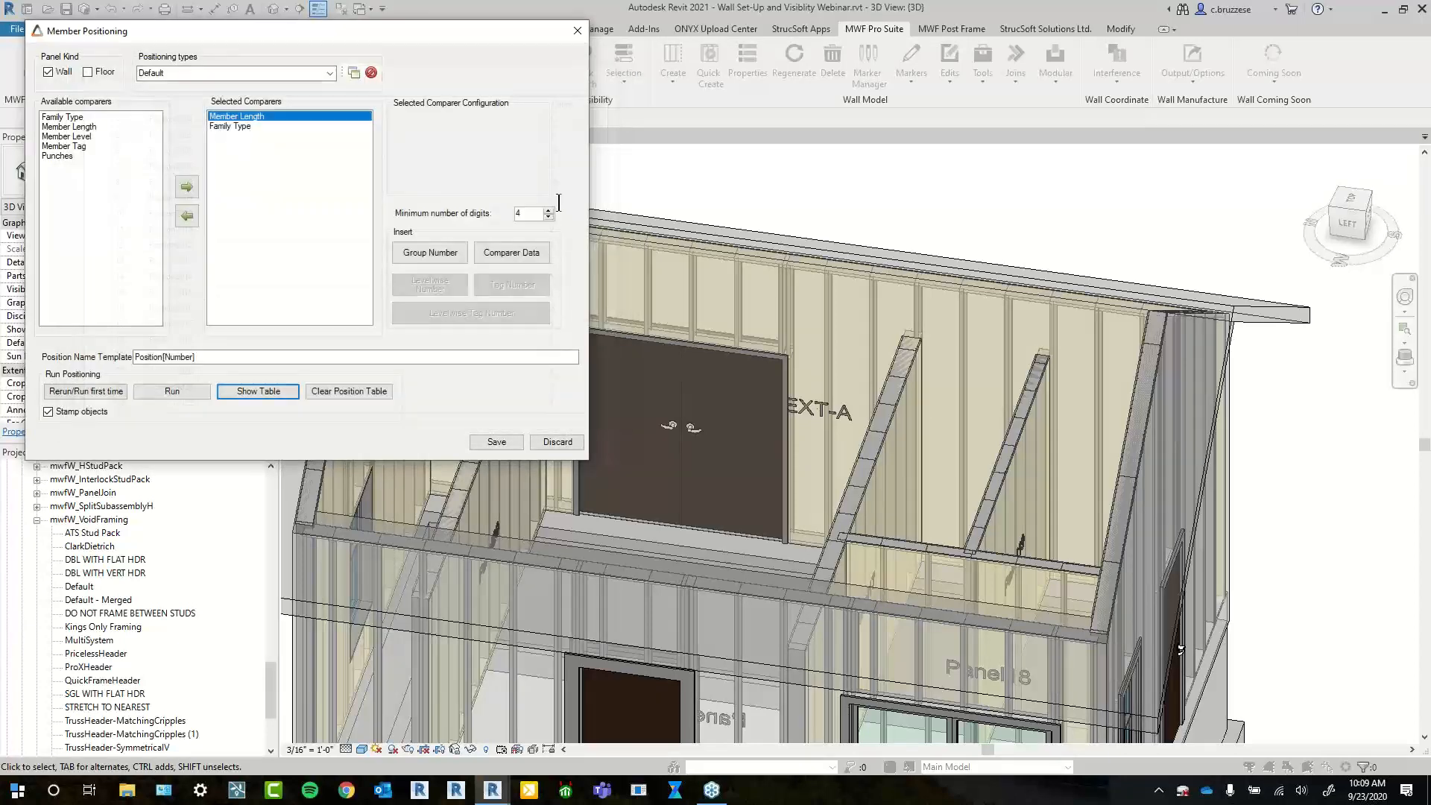
click(497, 442)
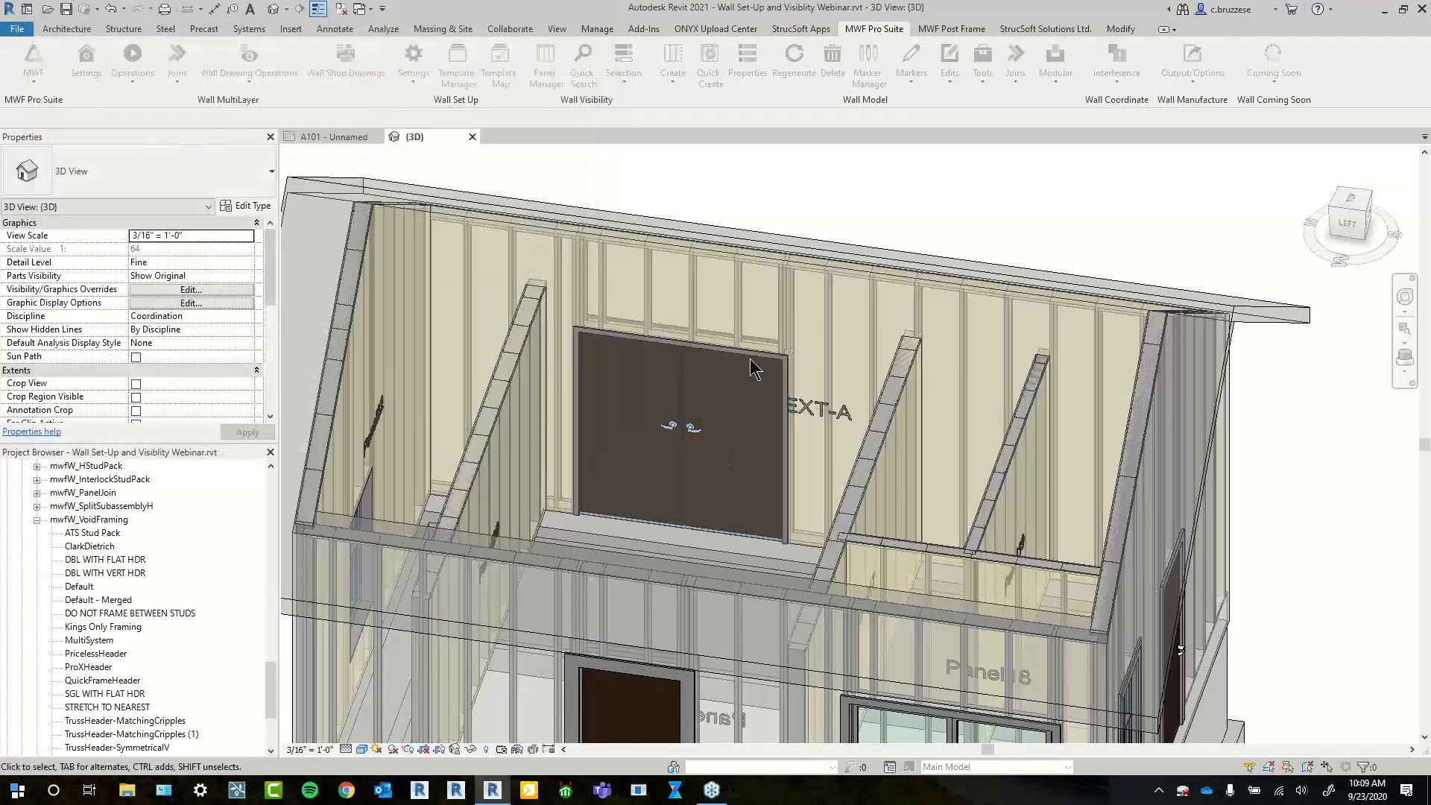
Select a short stud above the double door and check its Position ID and Position Name properties
click(735, 301)
scroll(196, 302, down, 5)
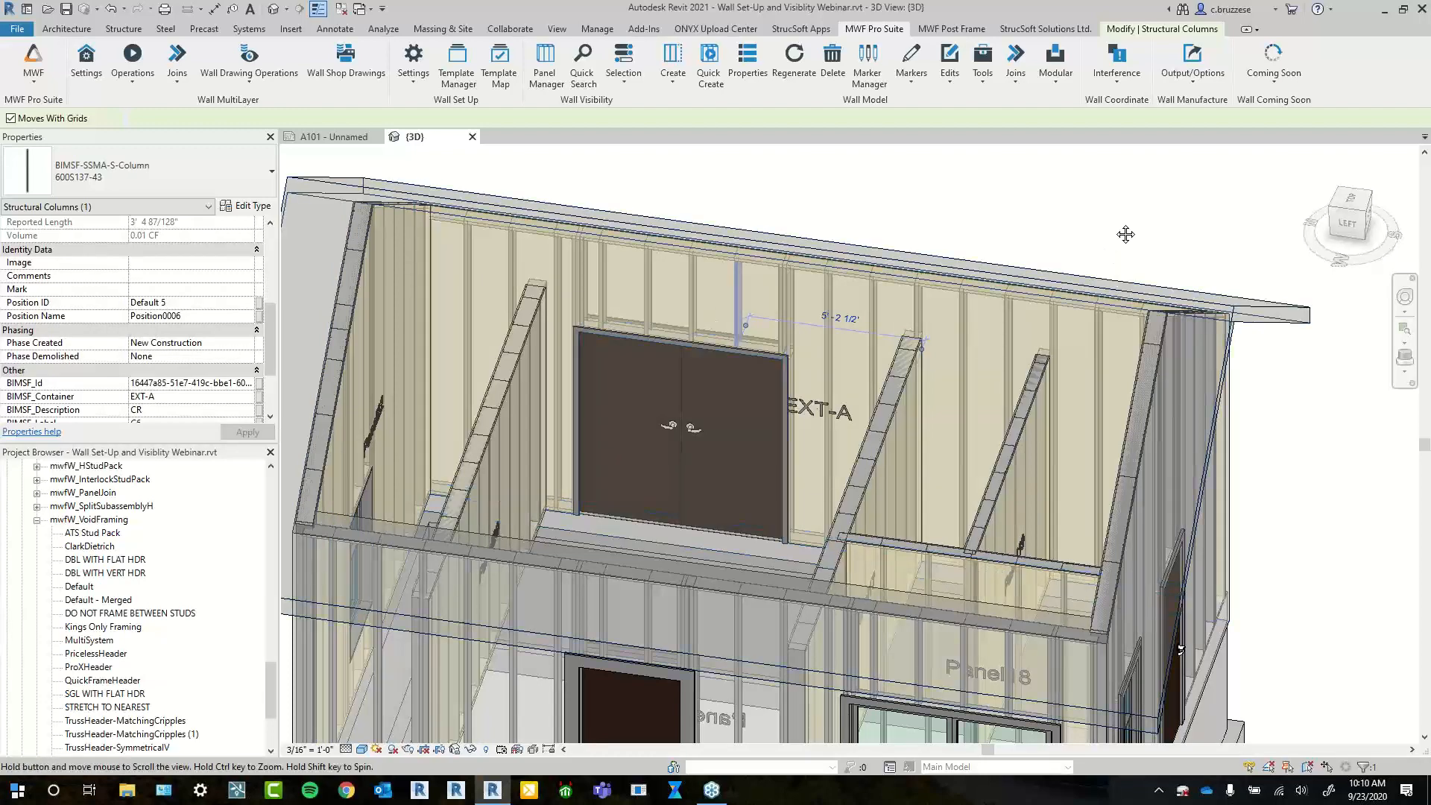
scroll(1113, 220, up, 3)
click(1036, 191)
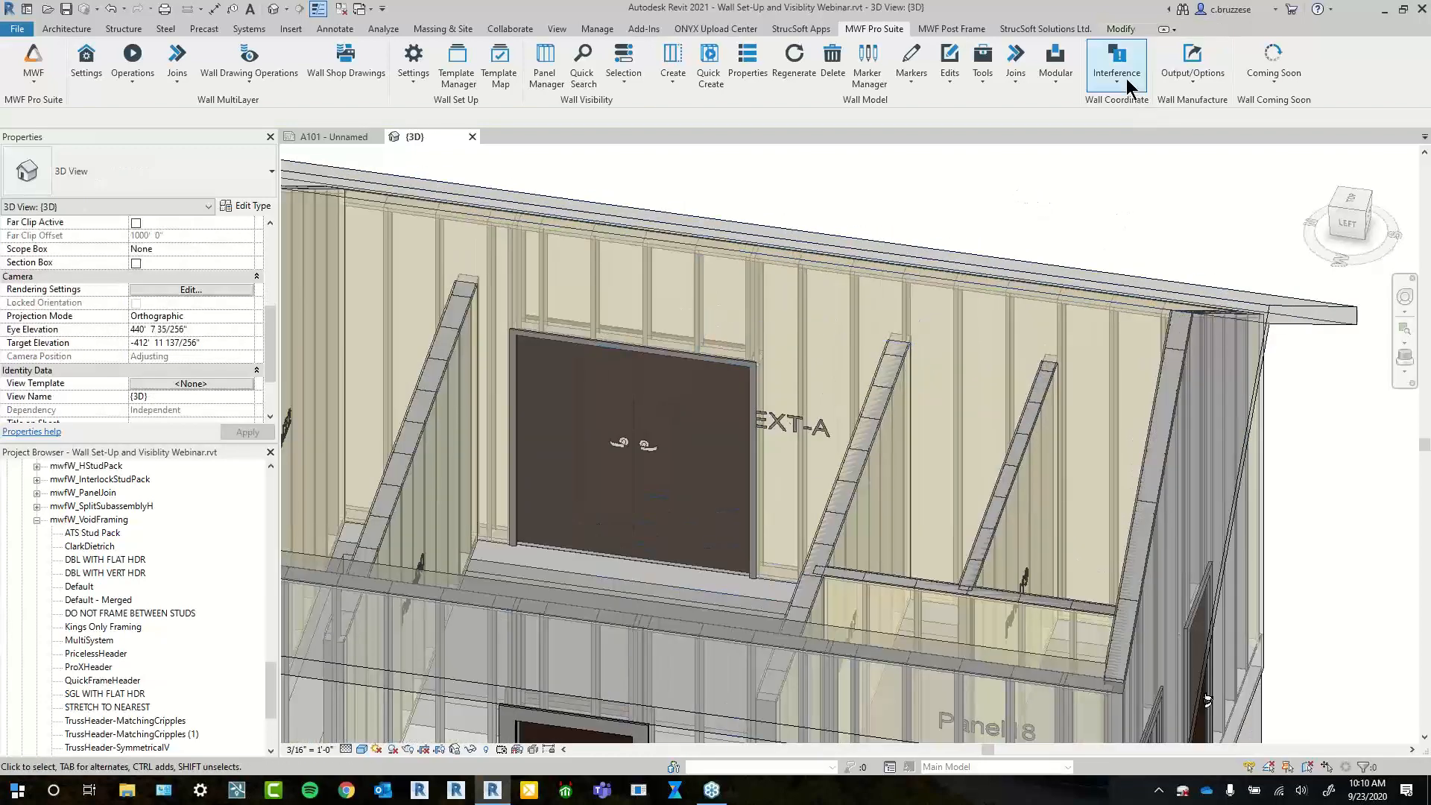
Rerun Panel Positioning for walls from a cleared position table, with the minimum number of digits set to 1
click(1127, 81)
click(1191, 74)
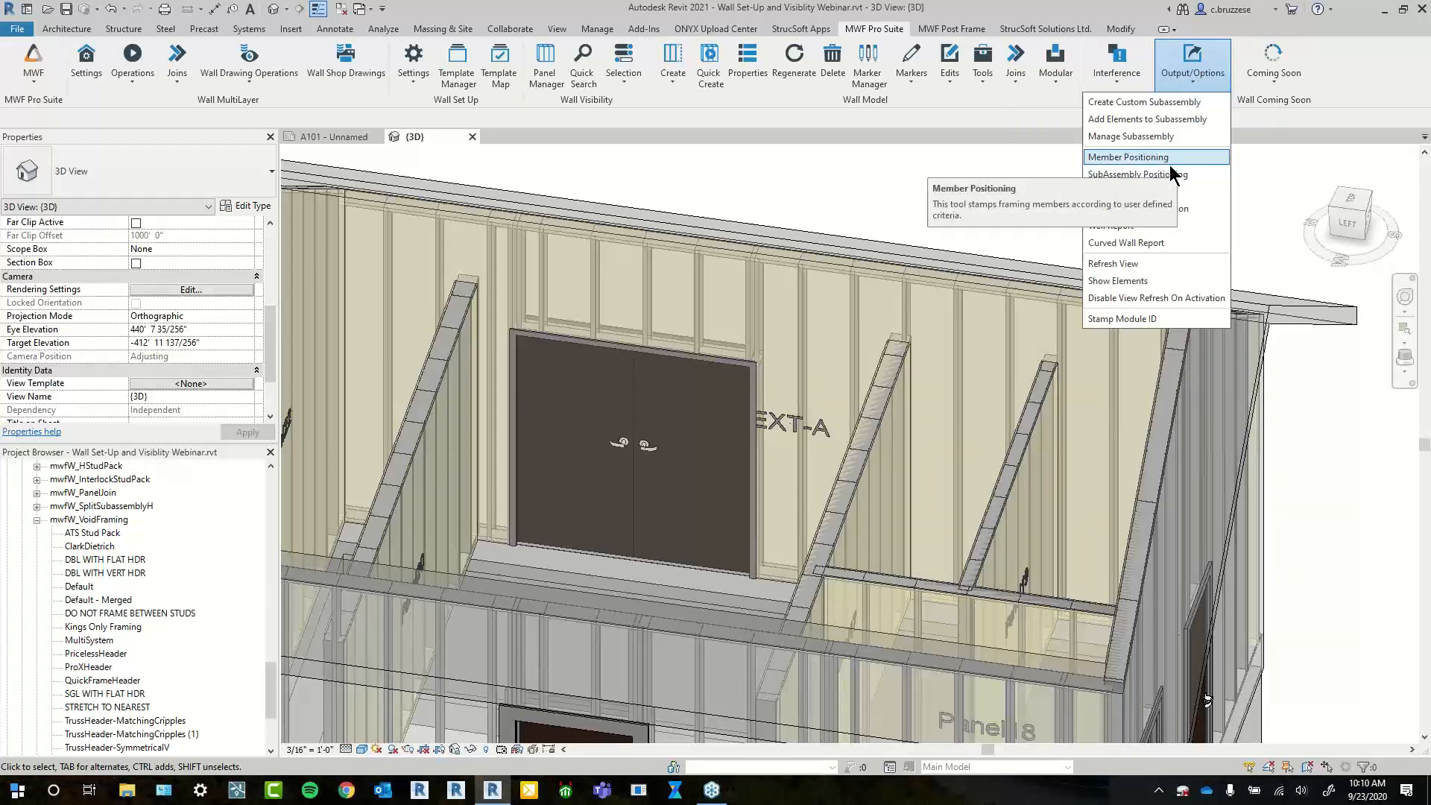
click(1204, 191)
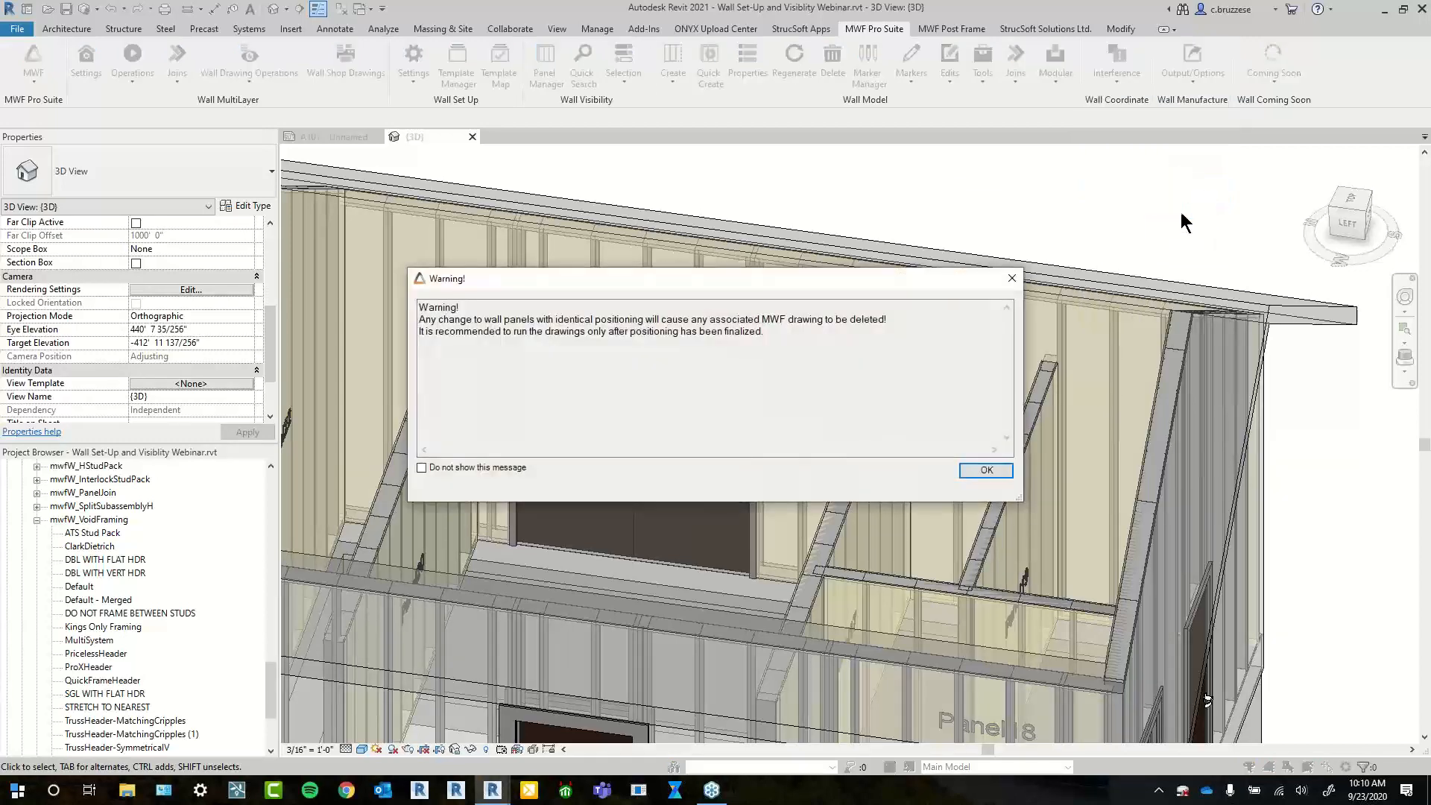
click(1006, 471)
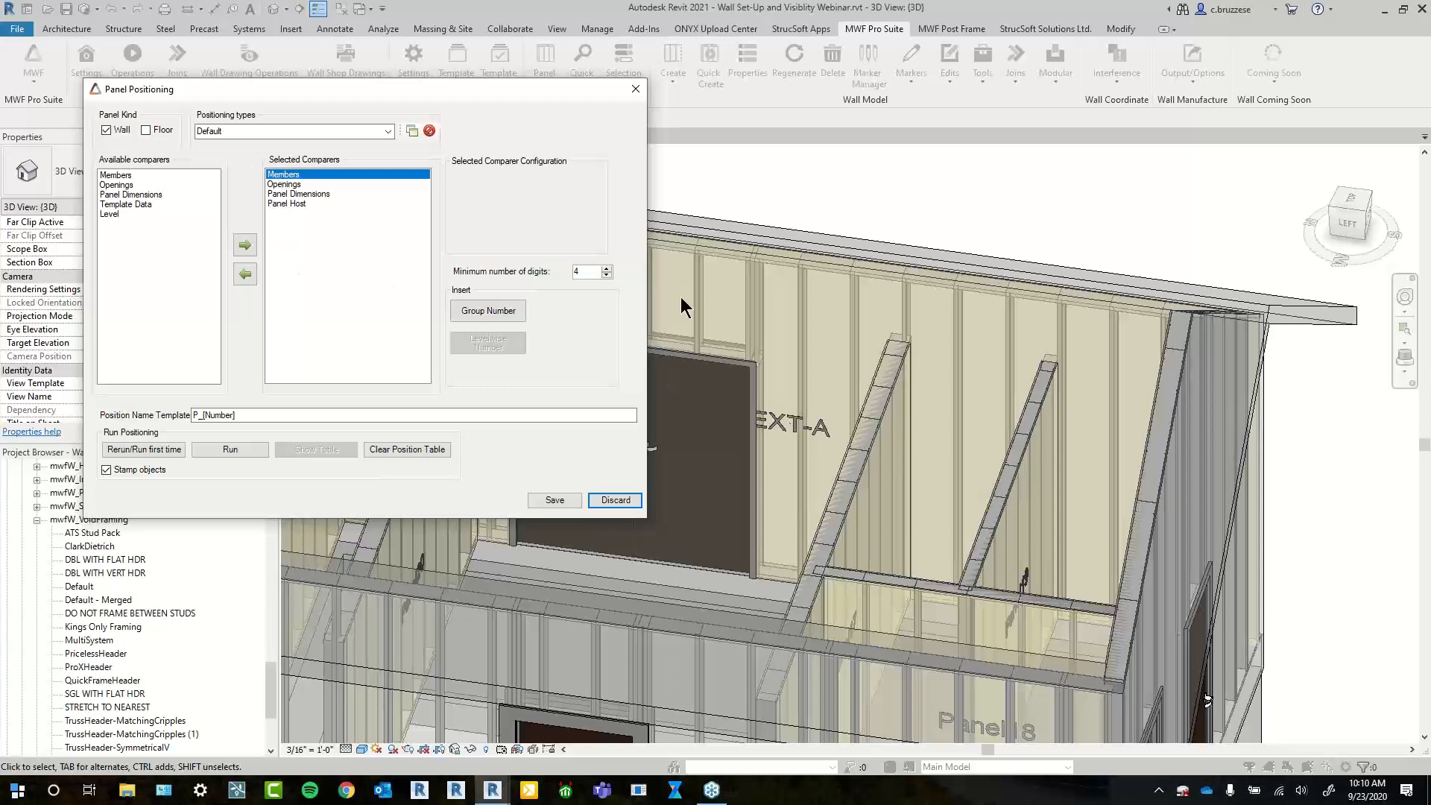
click(607, 276)
click(606, 276)
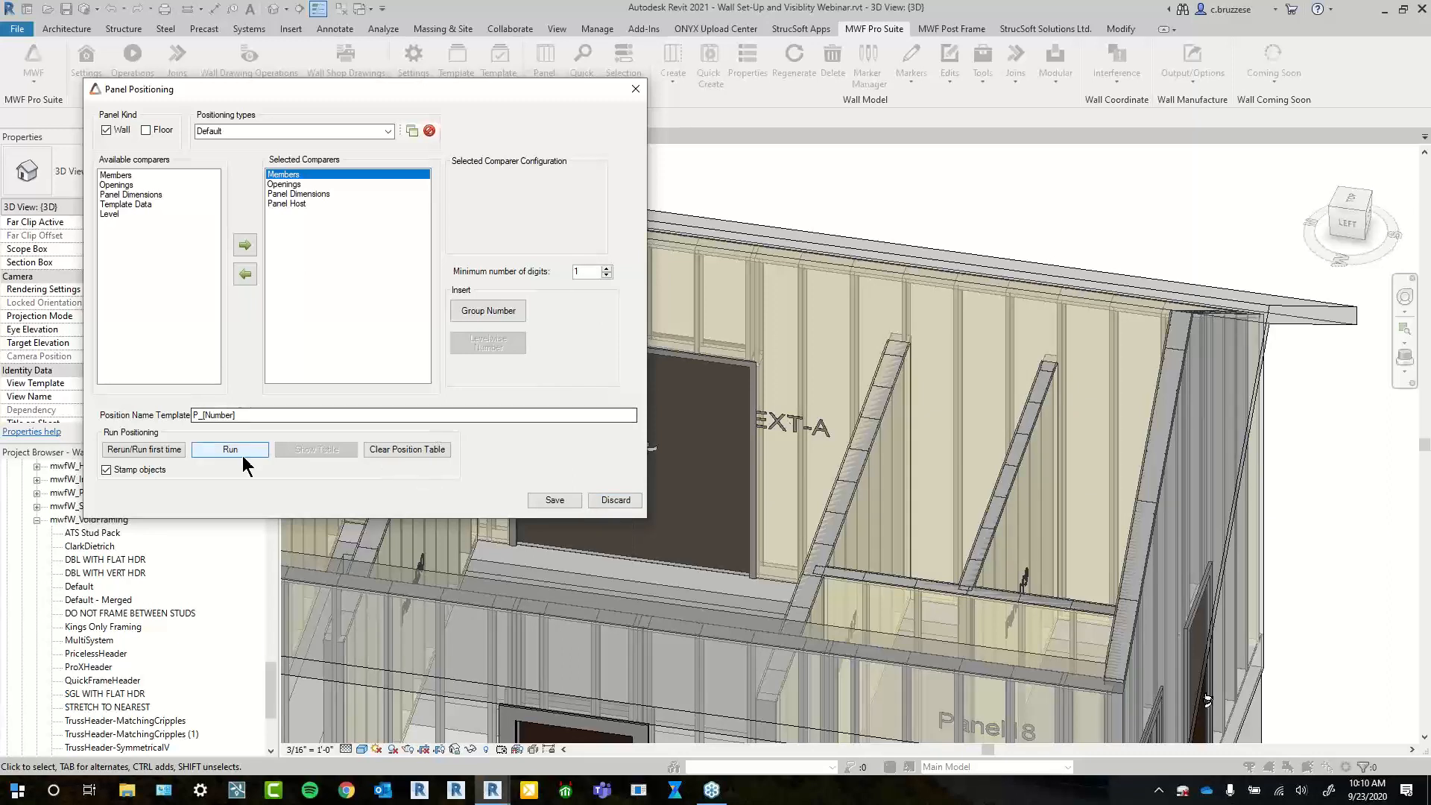
click(414, 451)
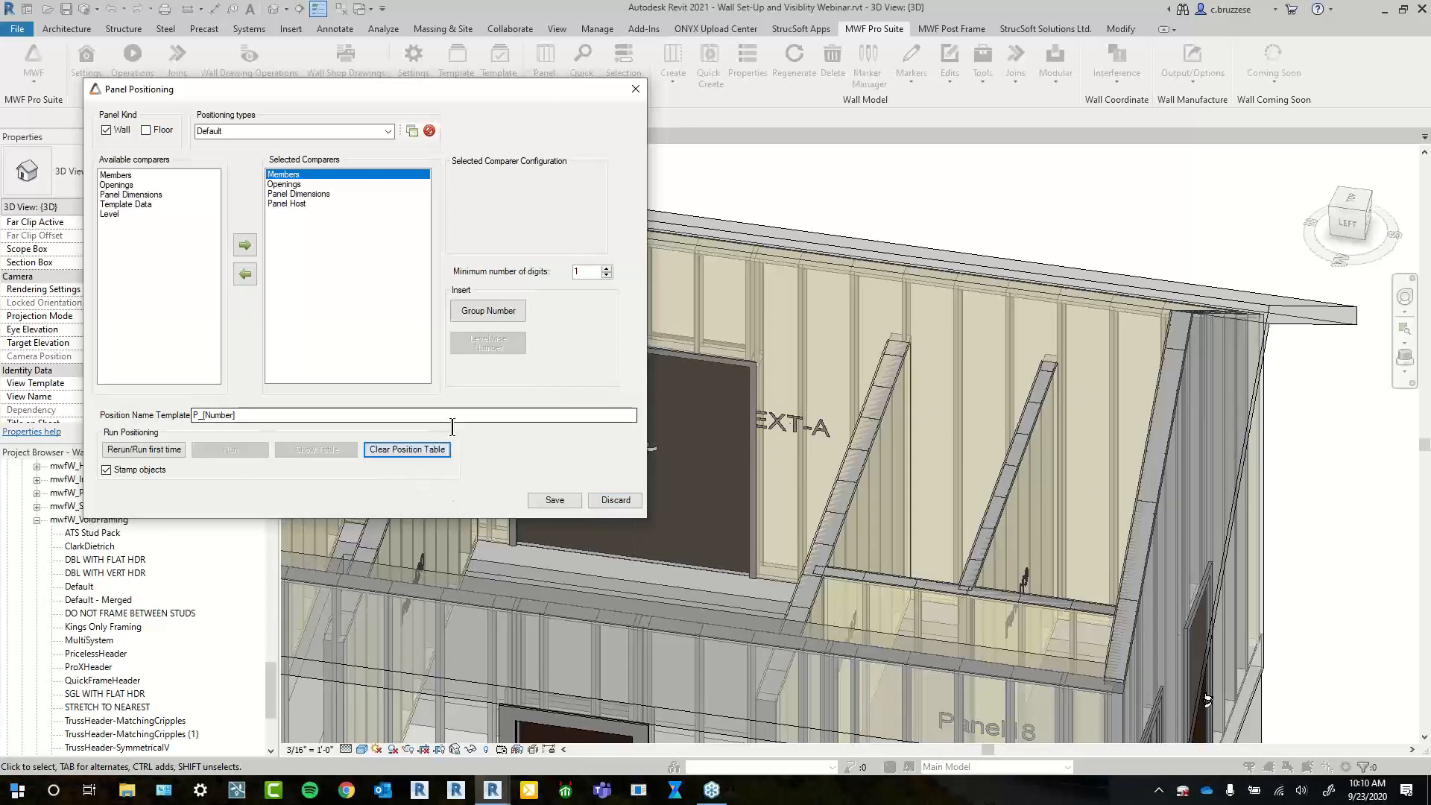
click(145, 450)
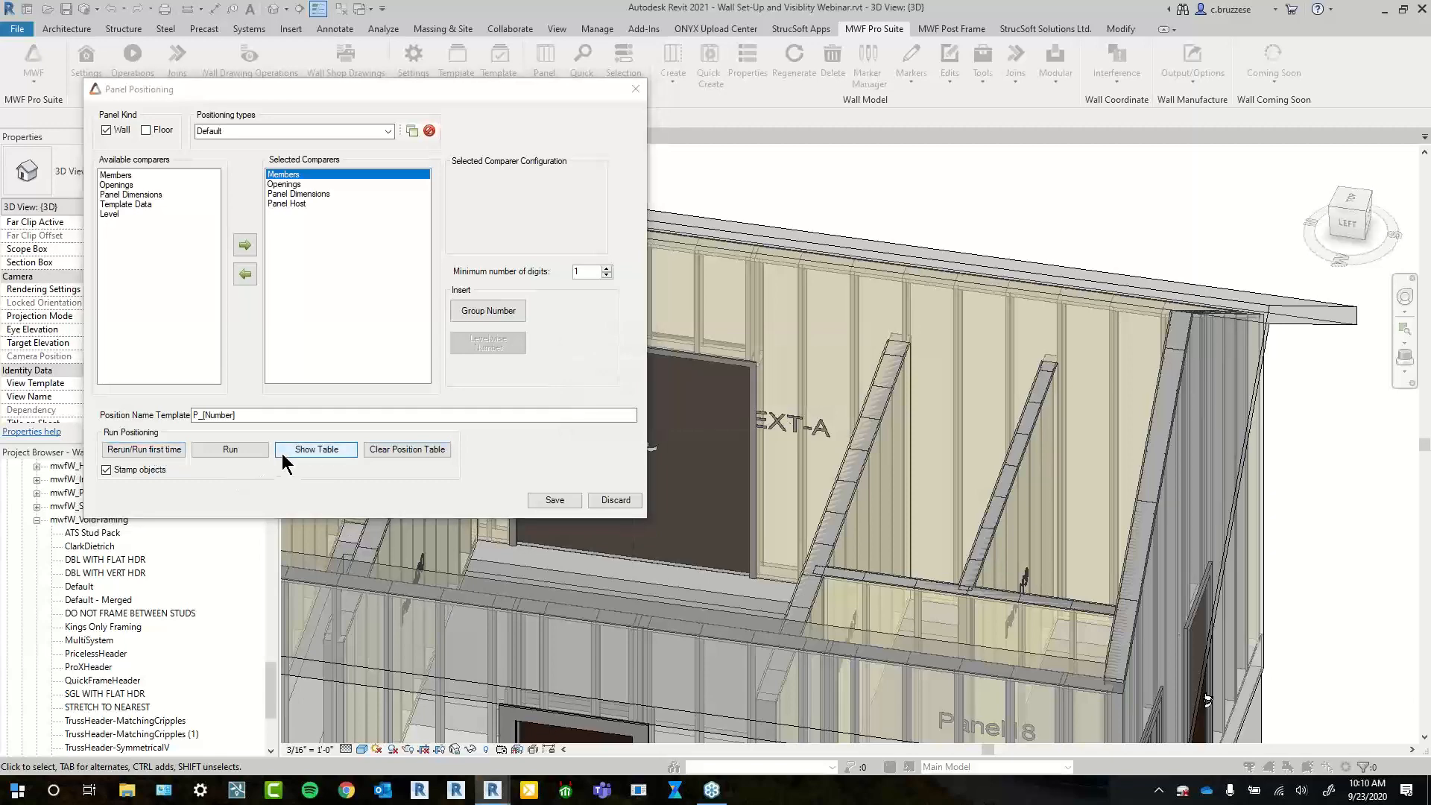
Review the names and counts in the panel position groups table, and save the panel positioning
click(316, 449)
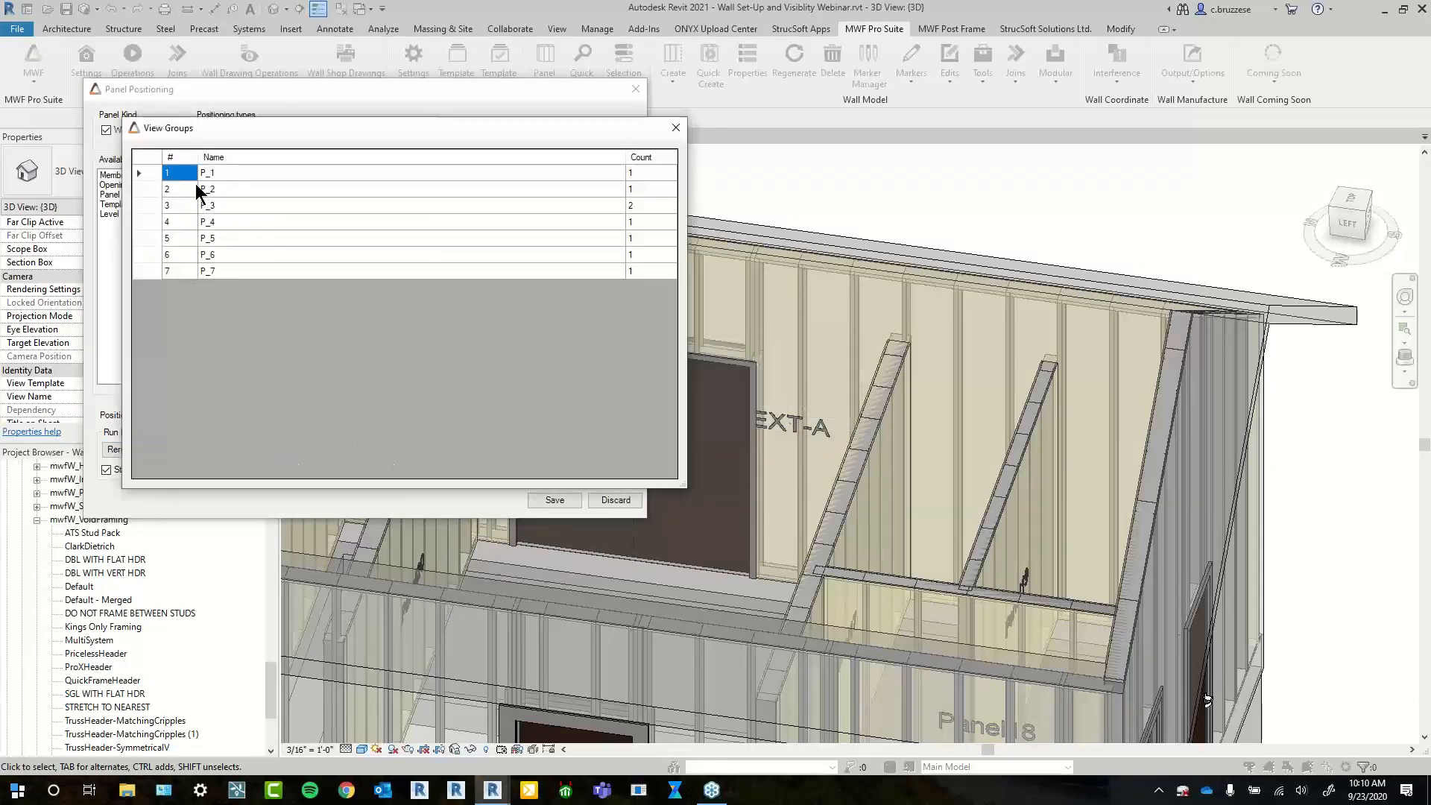
click(221, 173)
click(220, 193)
click(219, 210)
click(222, 223)
click(646, 206)
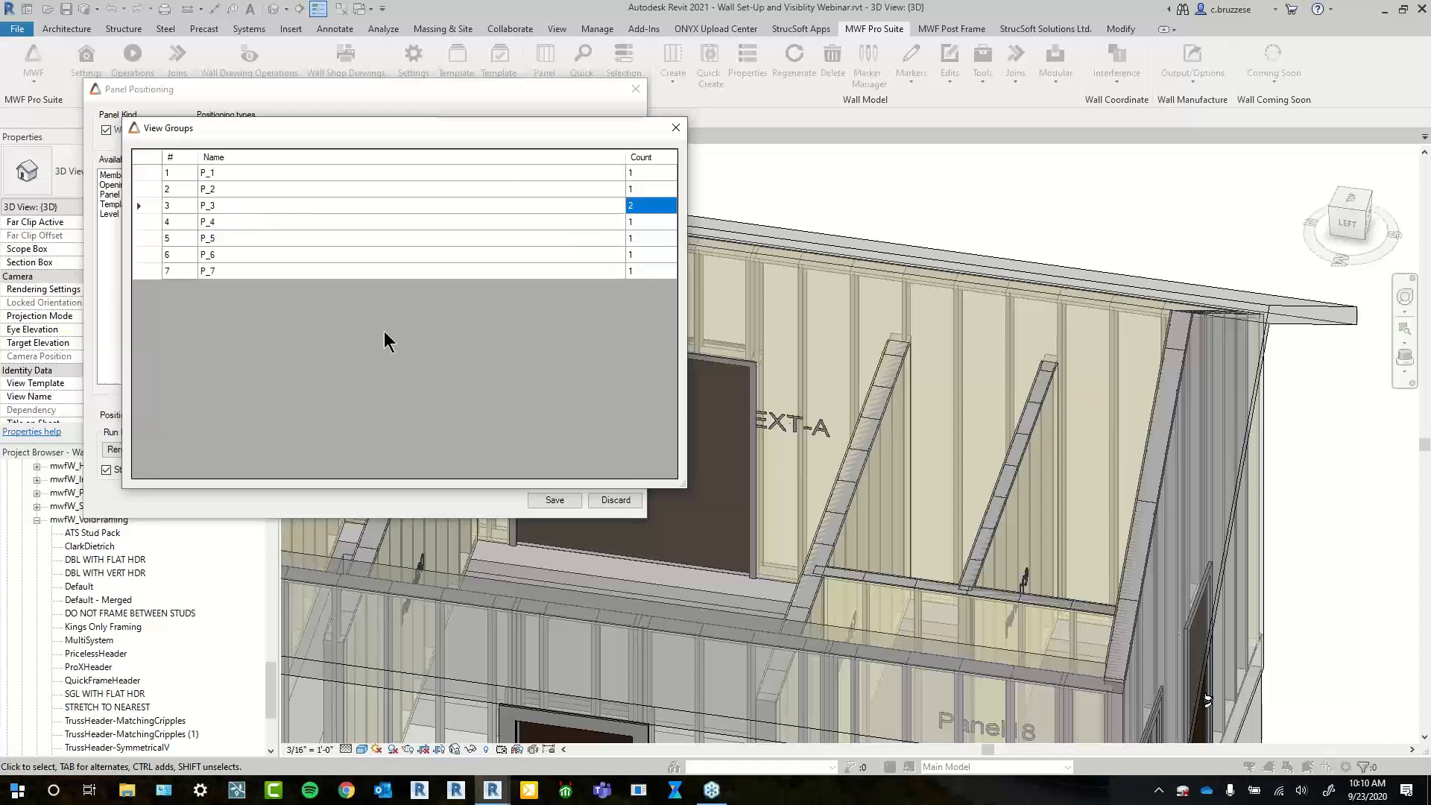
click(676, 129)
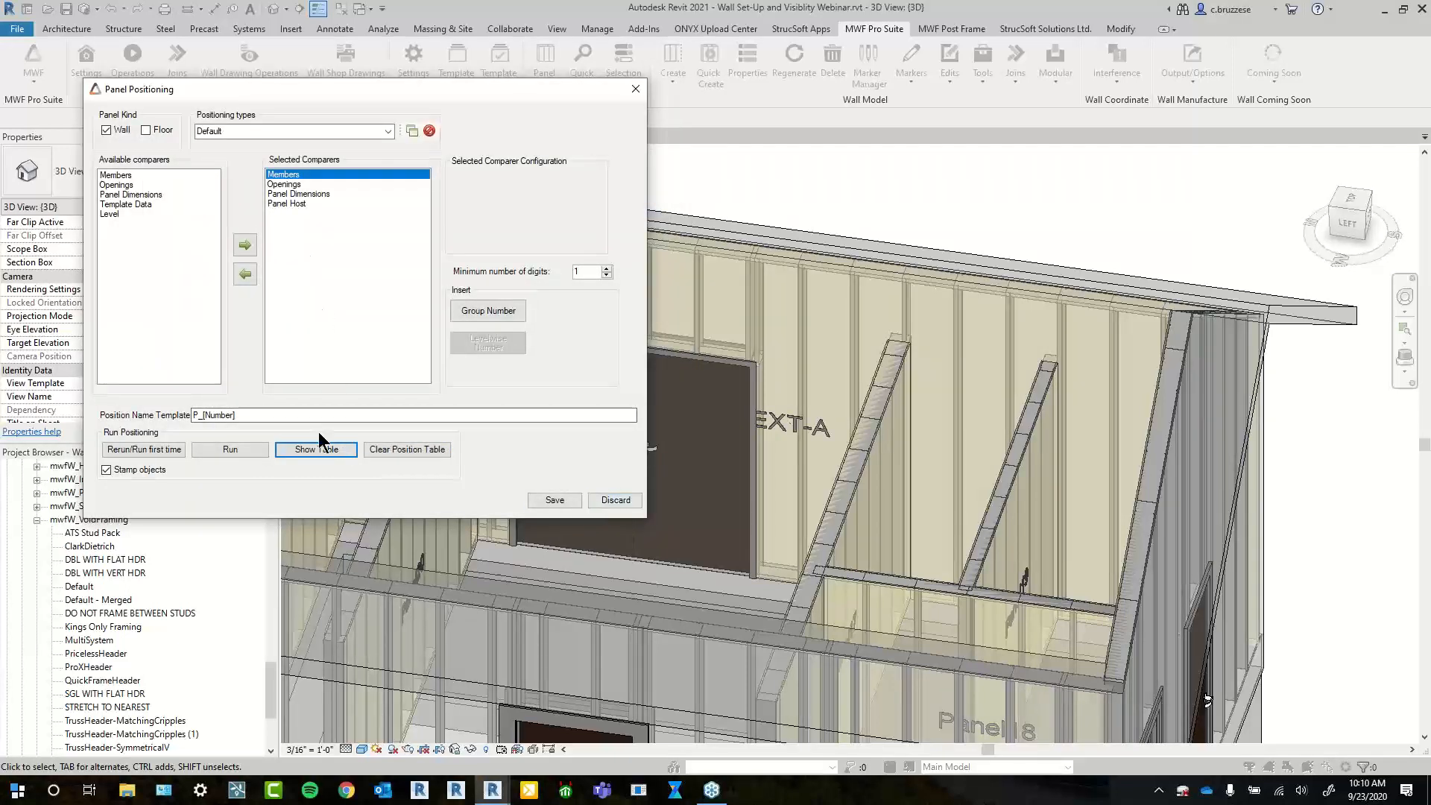
click(556, 500)
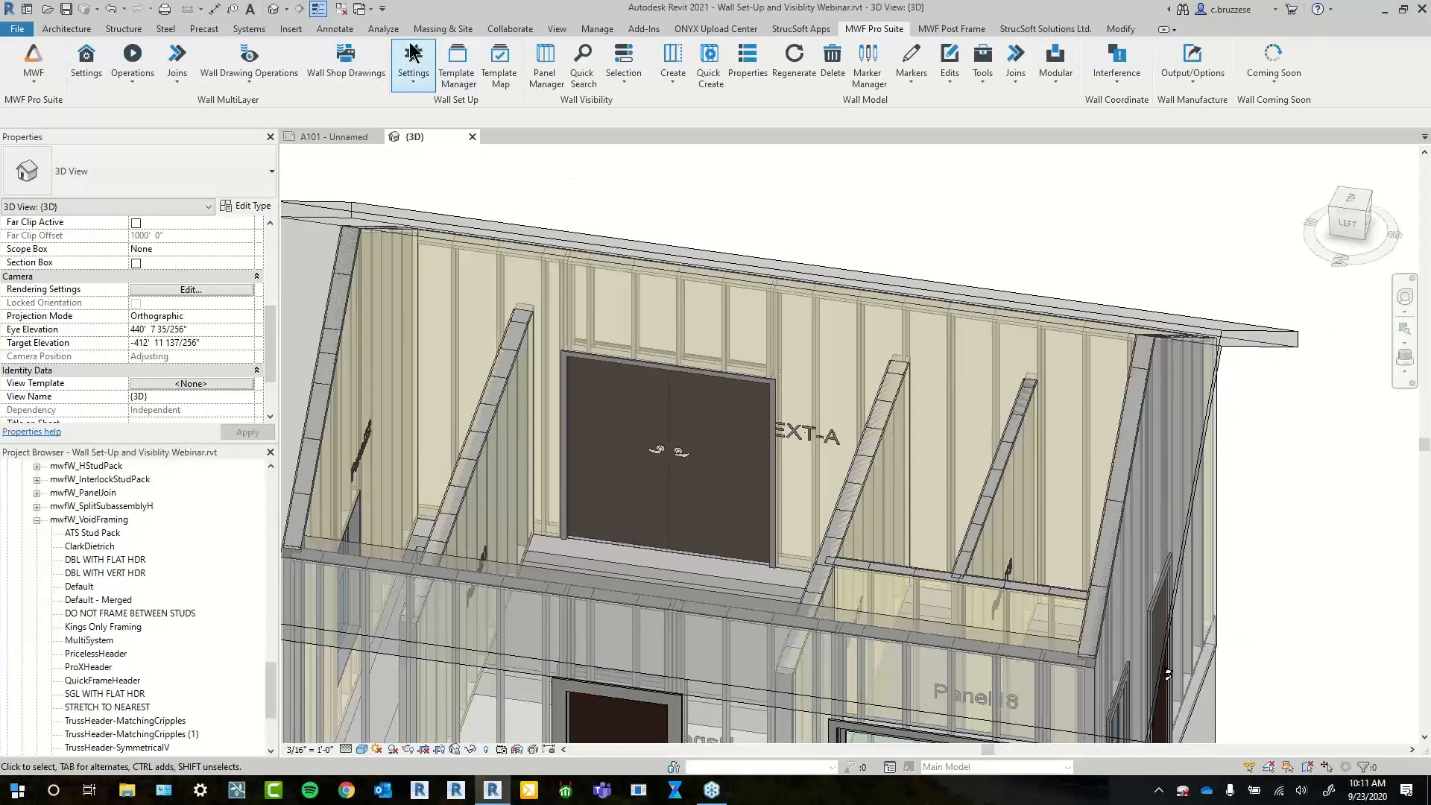
Set the project's displayed panel name to Normal with positioning in the Project Panel Names settings
click(419, 69)
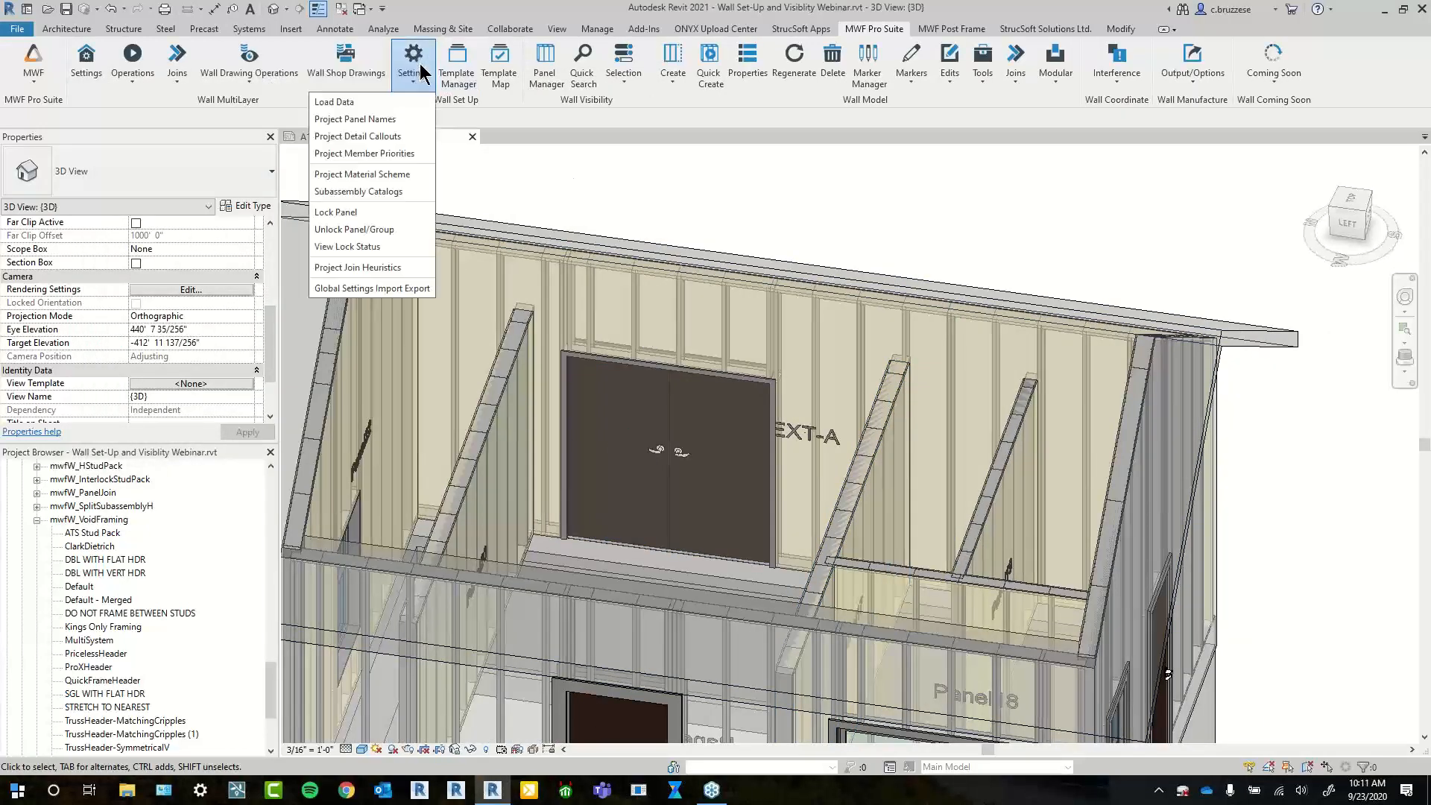
click(411, 119)
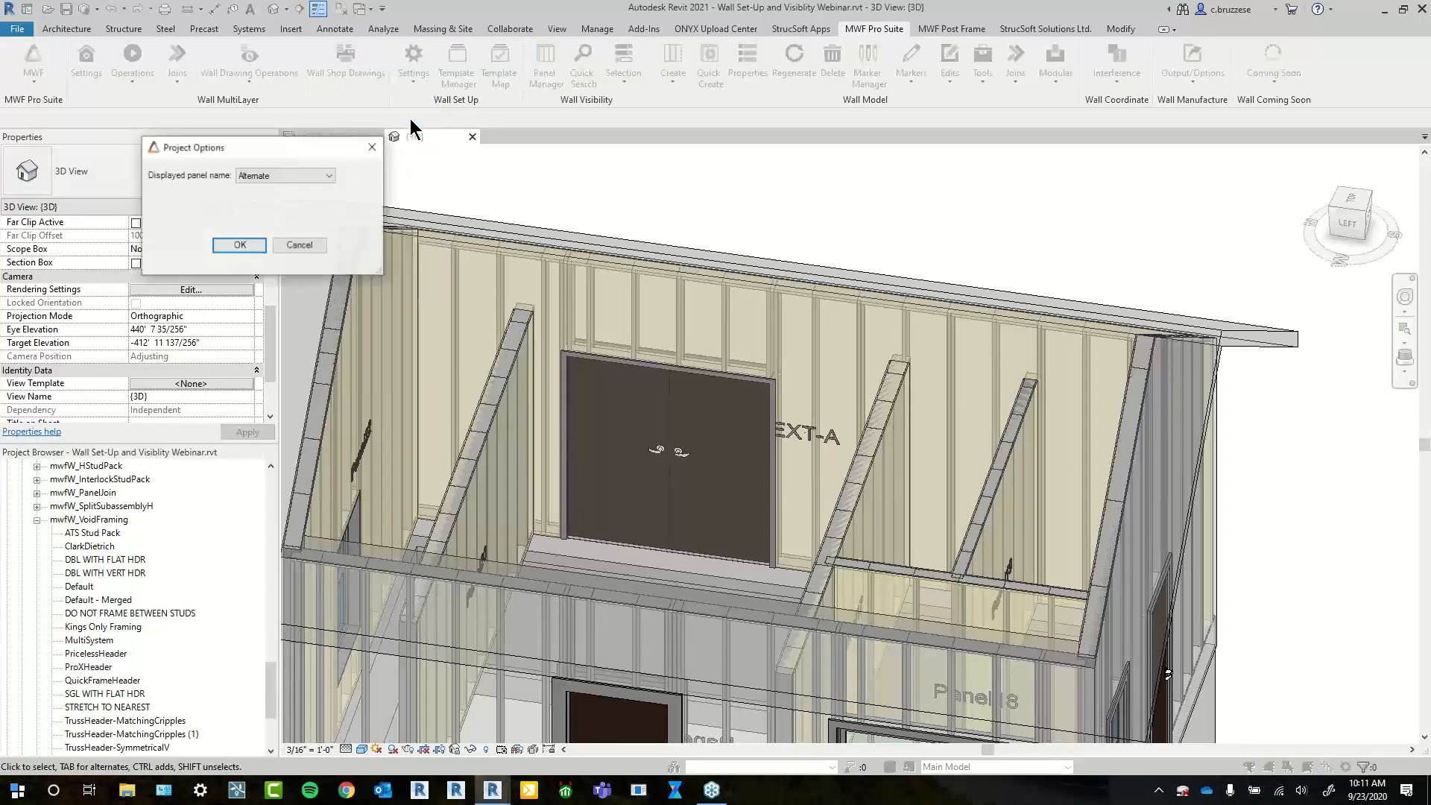
click(306, 175)
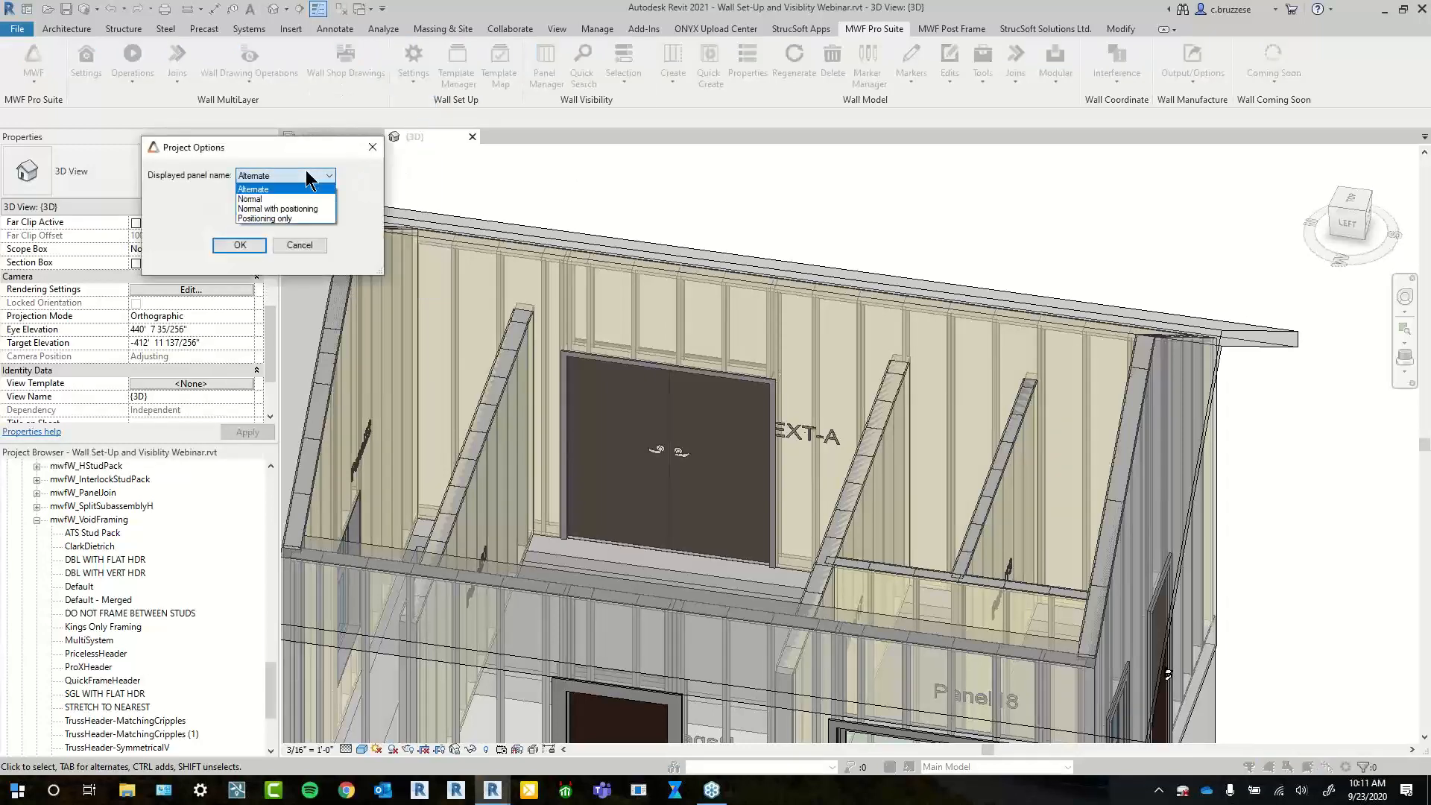
click(298, 210)
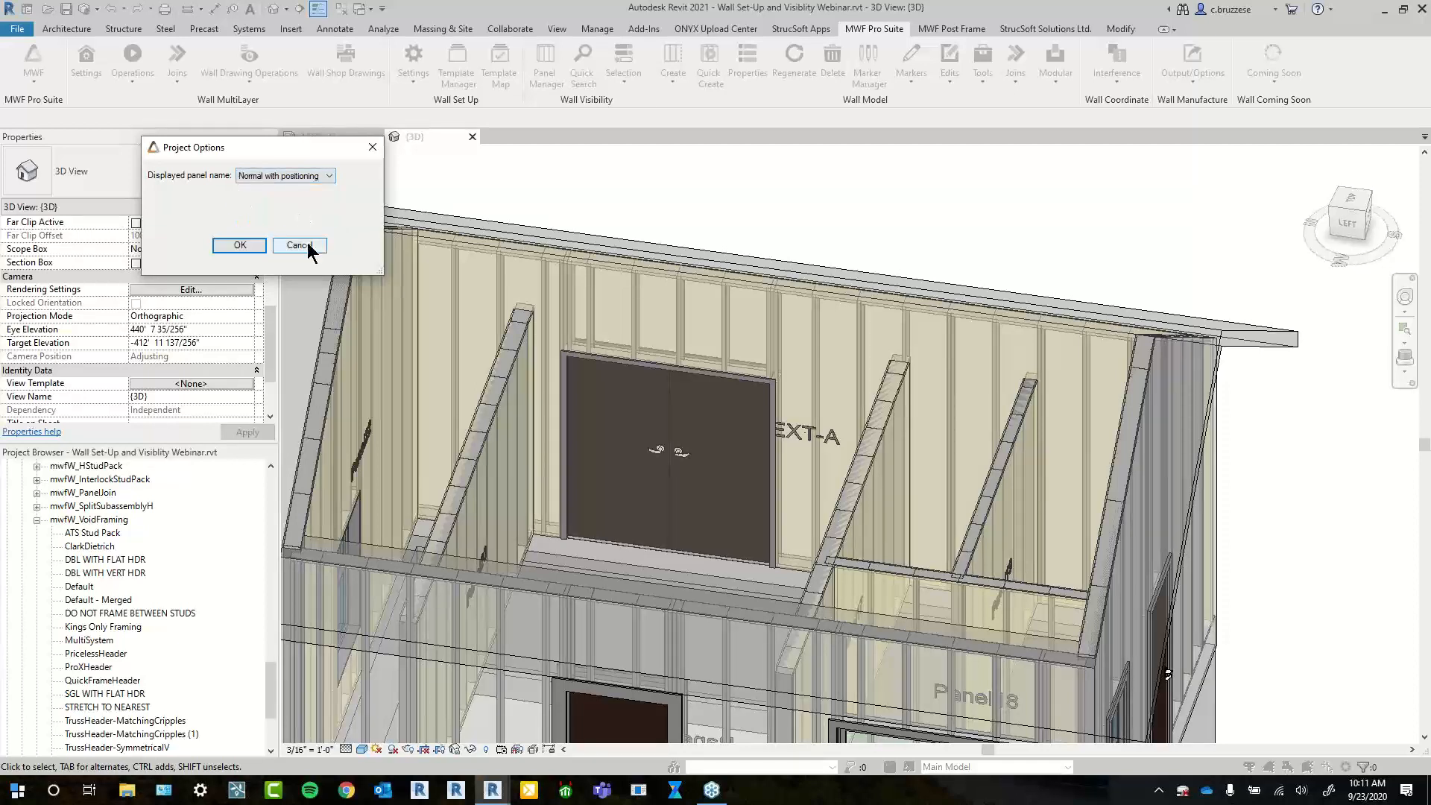
click(252, 244)
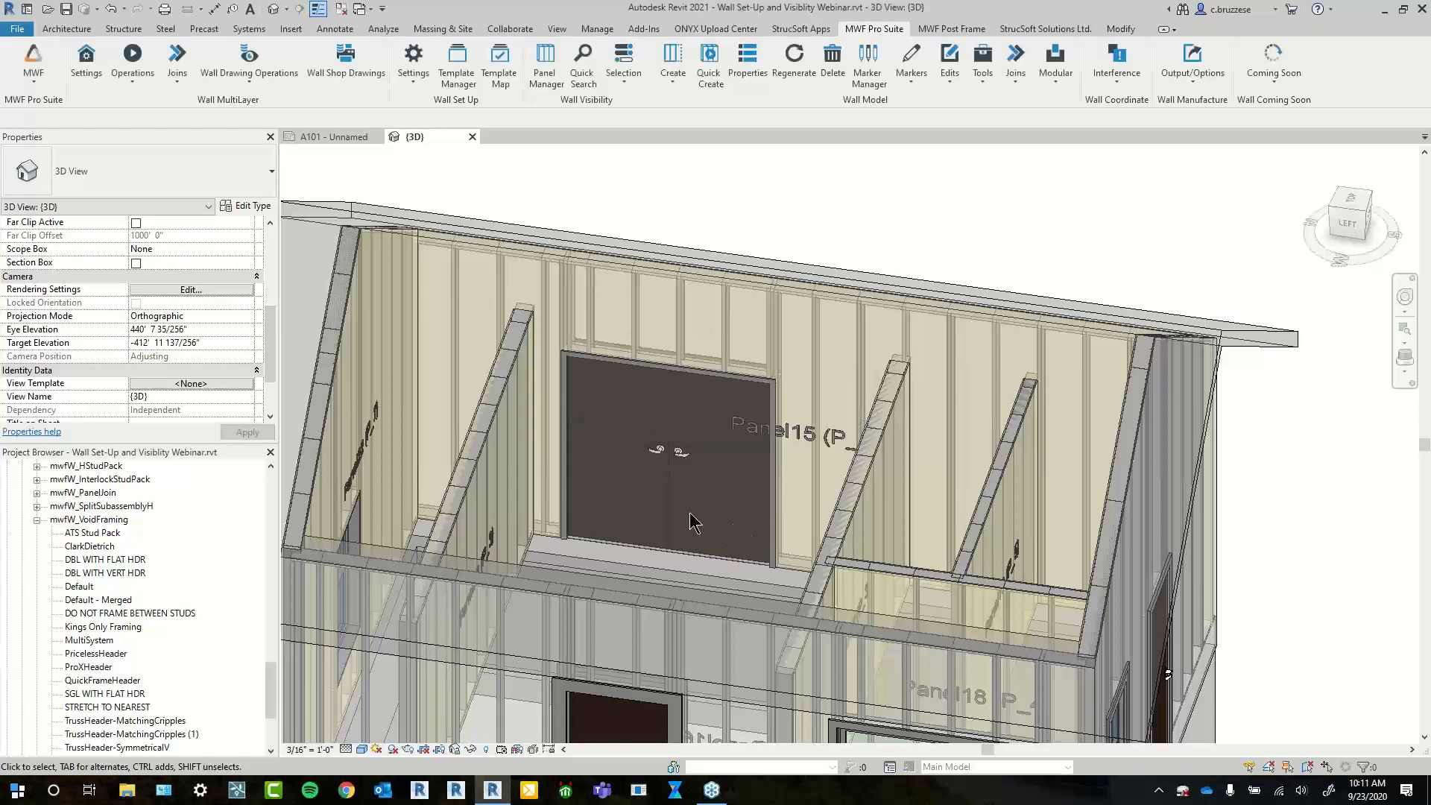
Select a stud in the gable wall above the window and compare the panel name labels on the gable and adjacent interior walls
click(375, 412)
middle_drag(418, 390, 386, 410)
scroll(387, 412, up, 3)
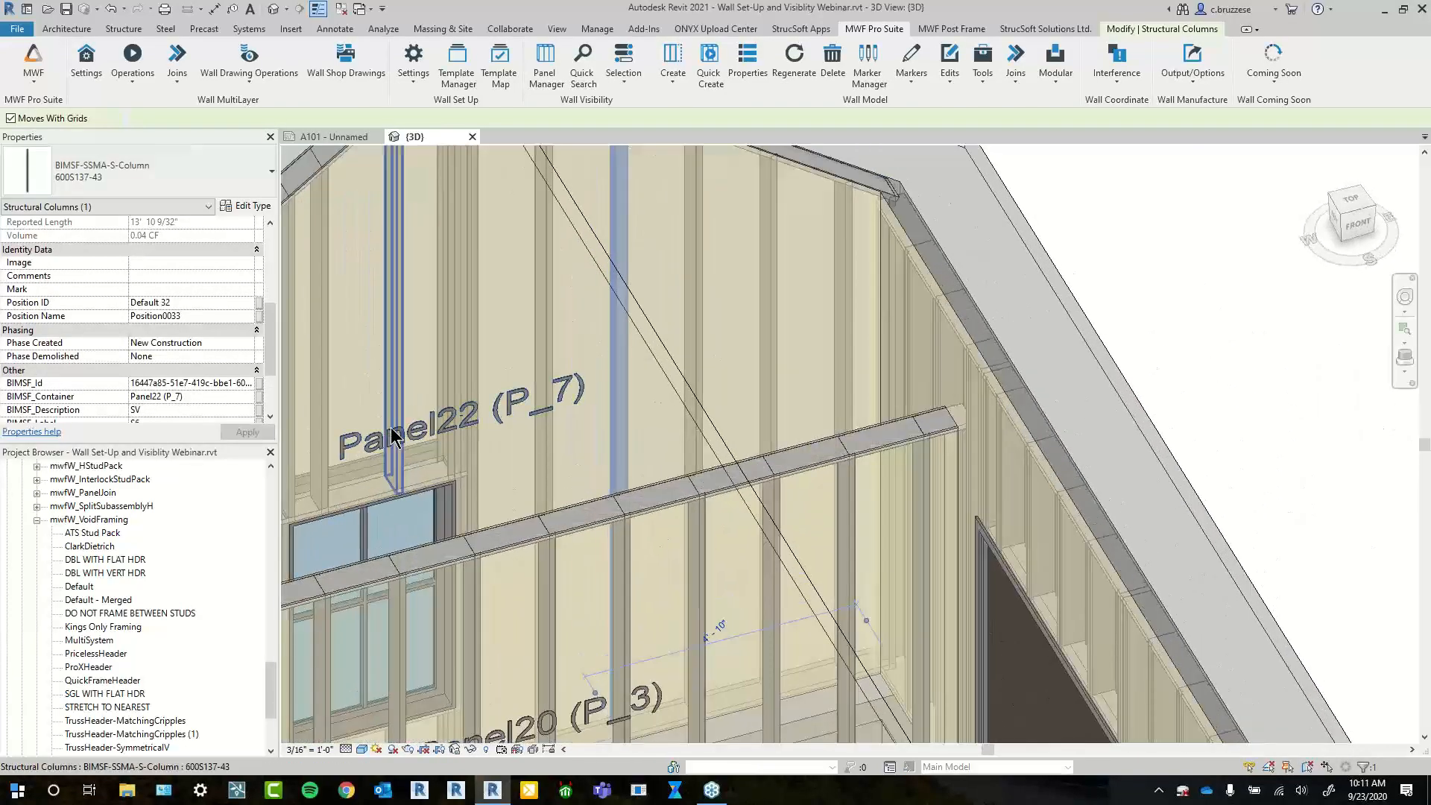
key(Delete)
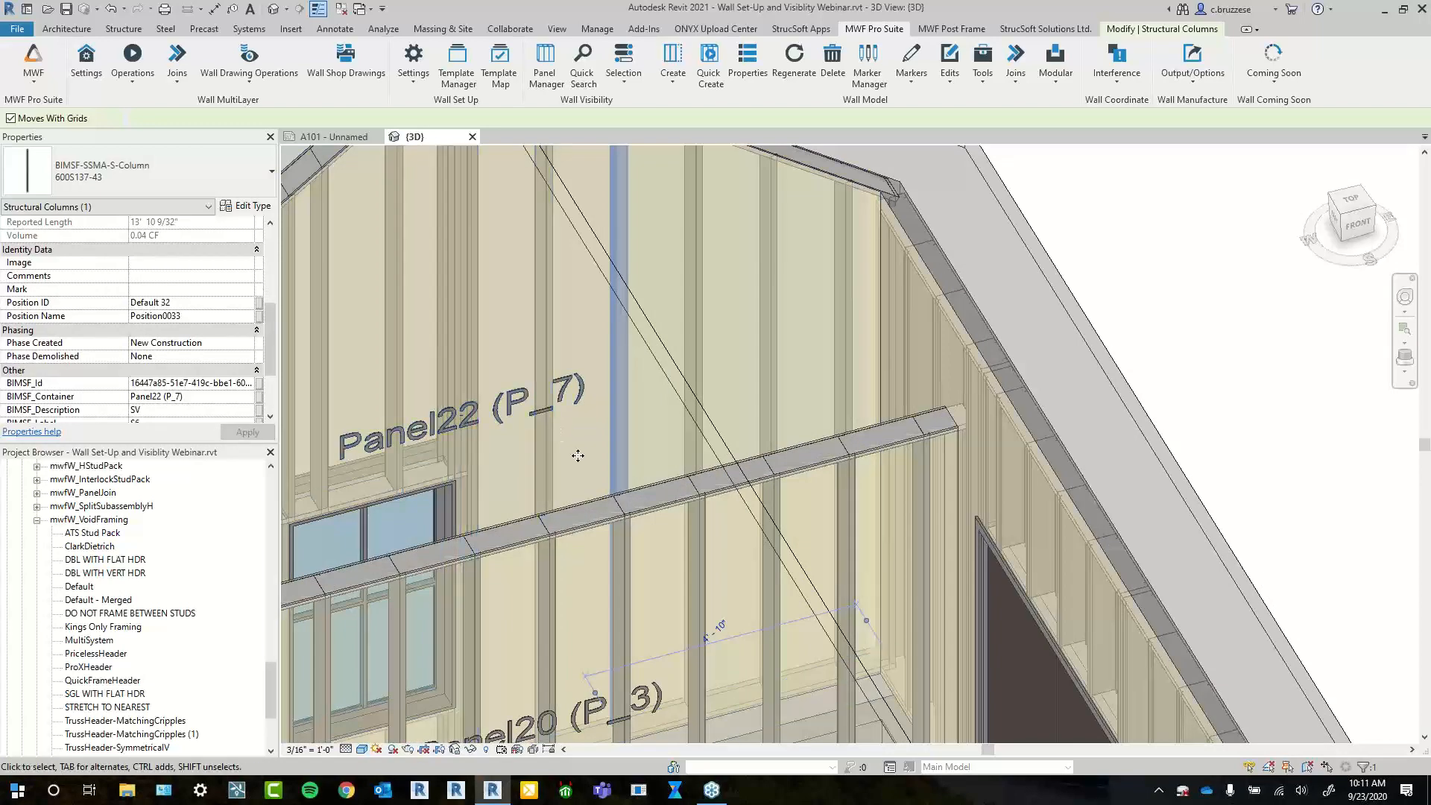
middle_drag(610, 416, 578, 243)
scroll(581, 280, down, 2)
scroll(581, 280, down, 2)
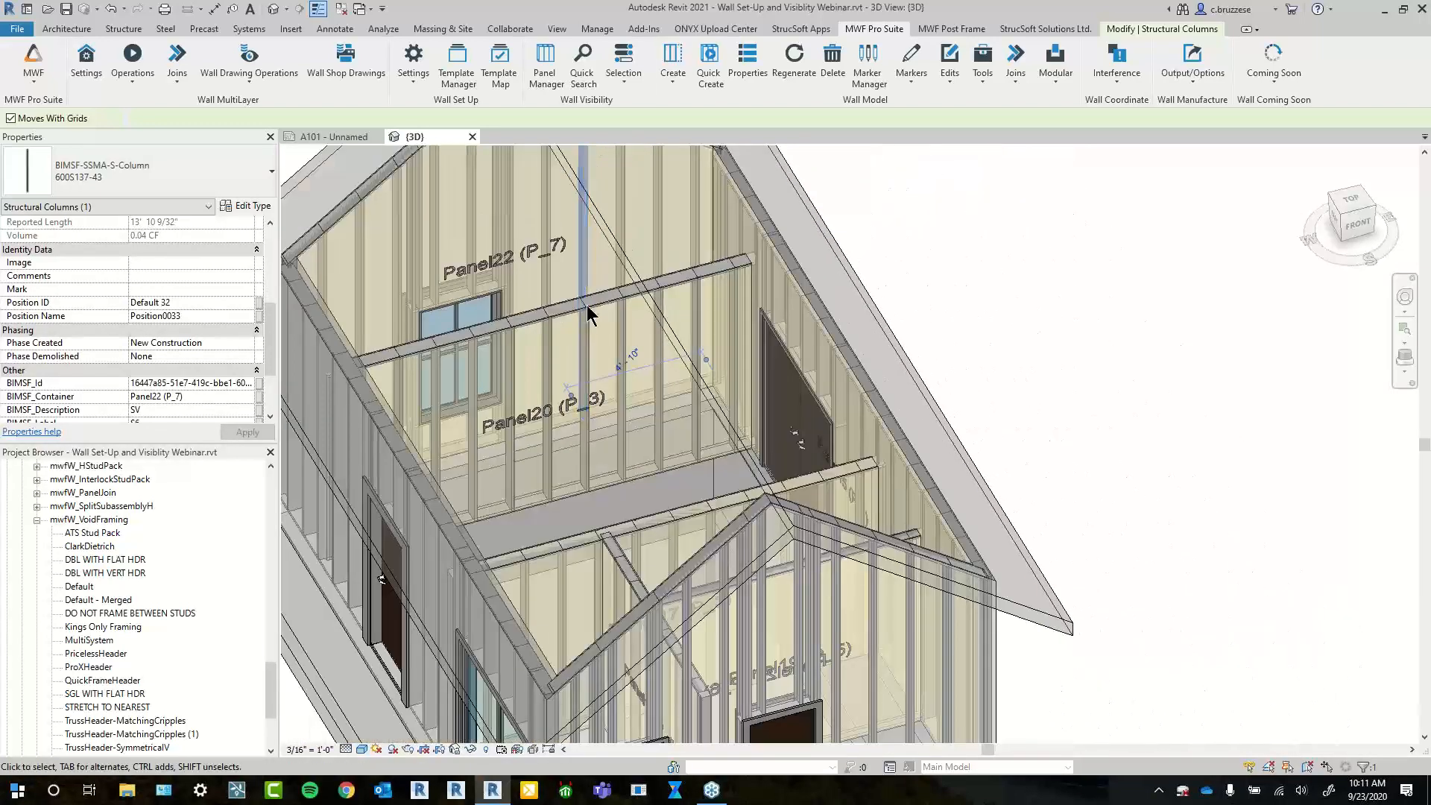
scroll(828, 597, up, 2)
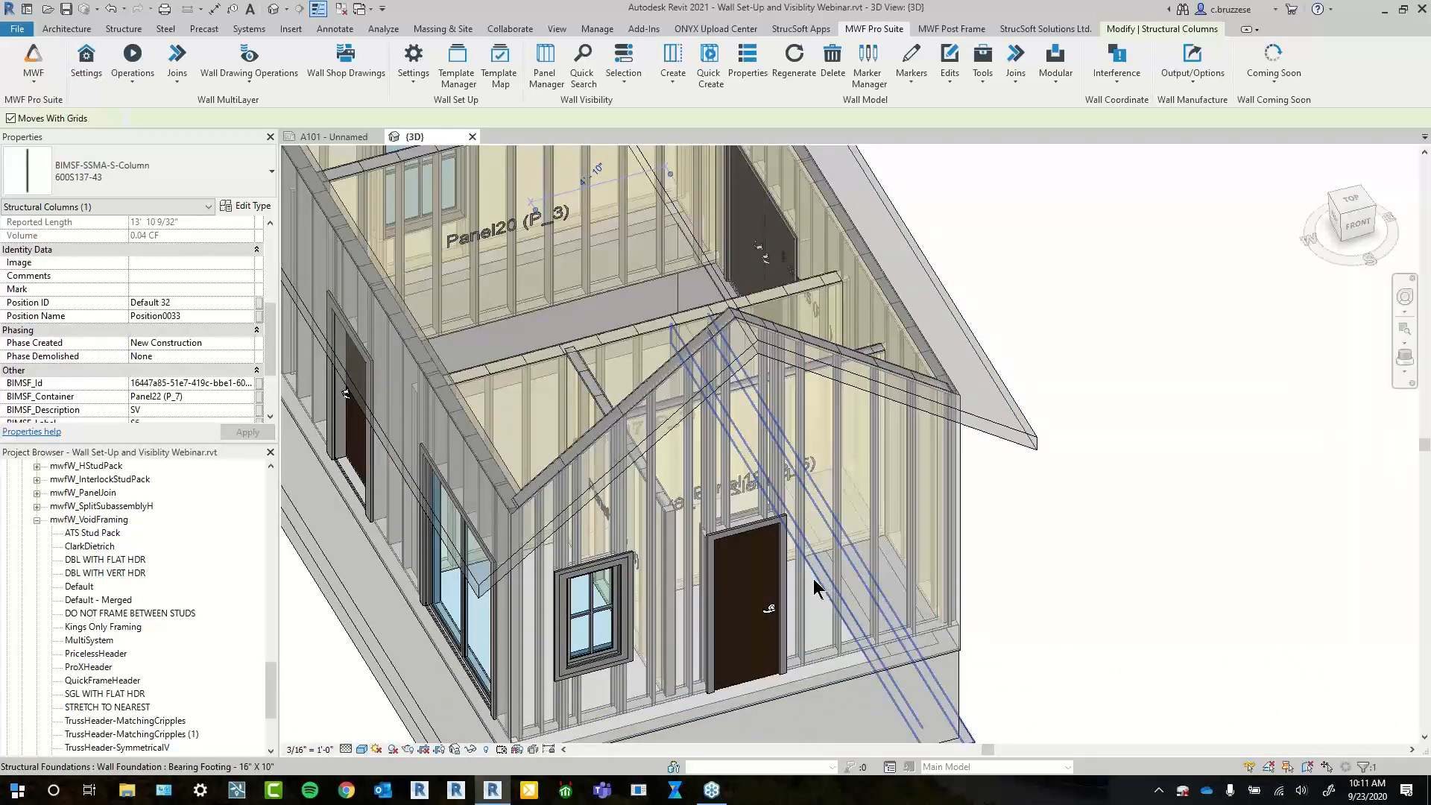
Select the panel label on the interior wall nearest the entry gable and compare its container name with the label on the parallel wall
shift+middle_drag(828, 595, 1003, 550)
middle_drag(892, 601, 429, 328)
click(839, 393)
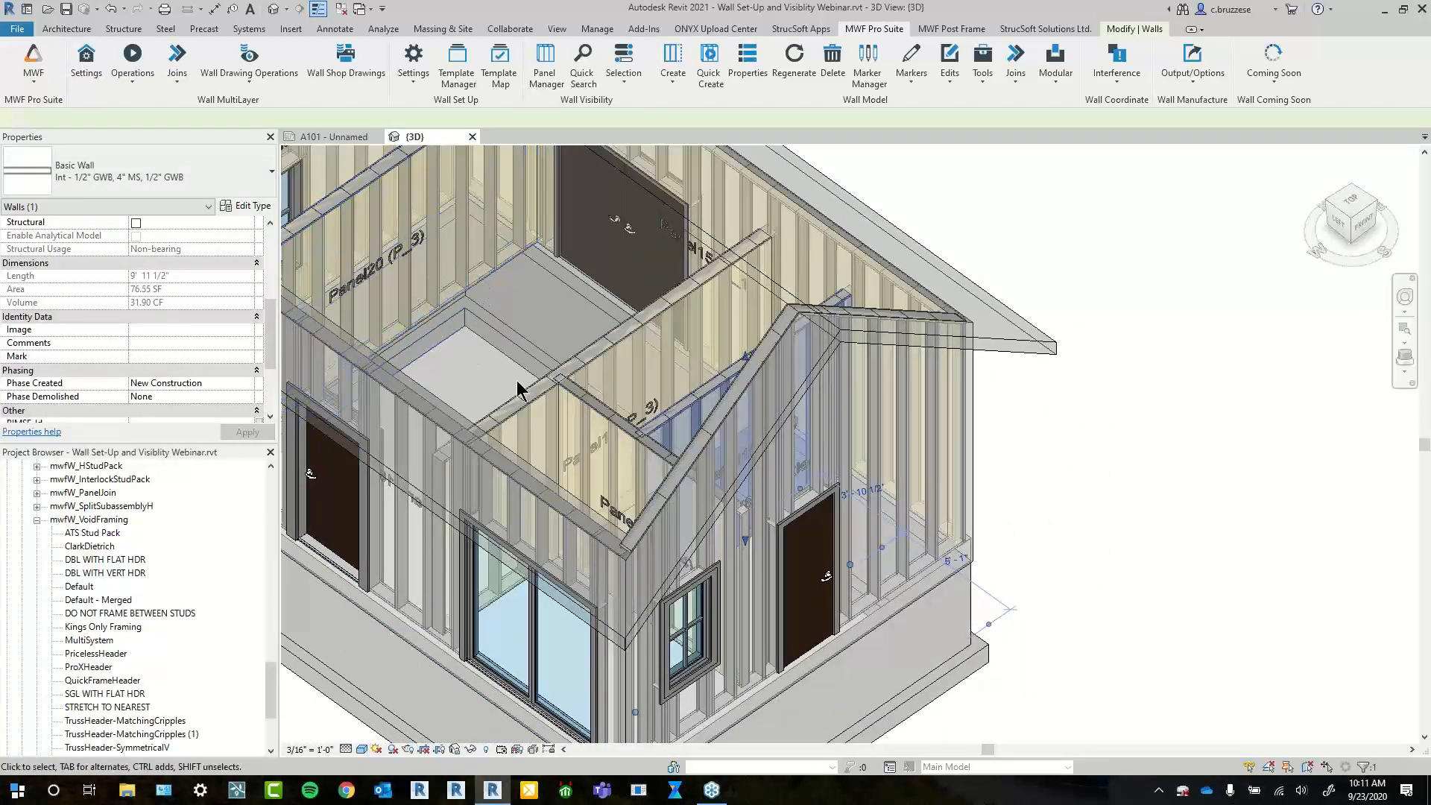
middle_drag(635, 418, 782, 534)
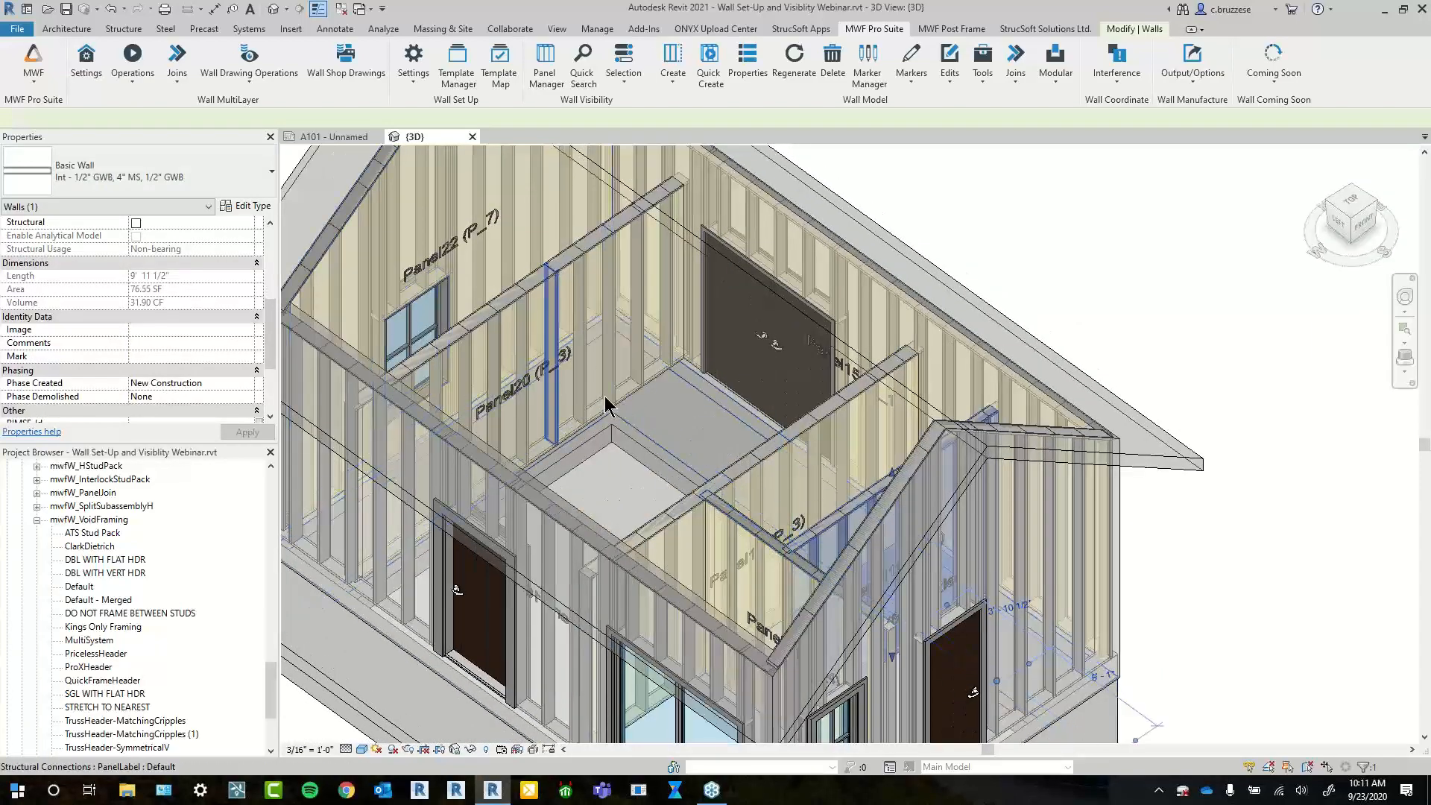
scroll(589, 380, up, 1)
click(869, 551)
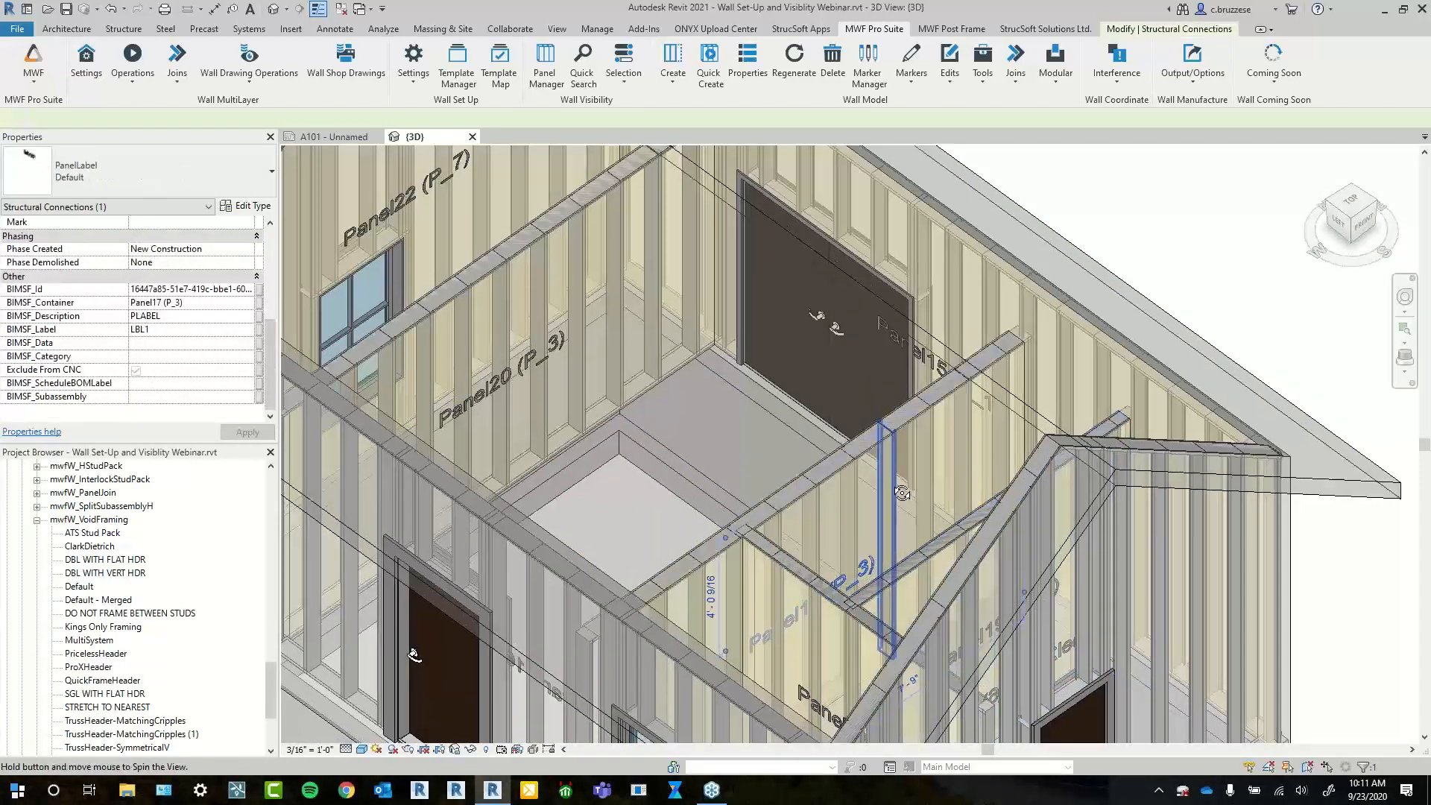
scroll(909, 567, up, 3)
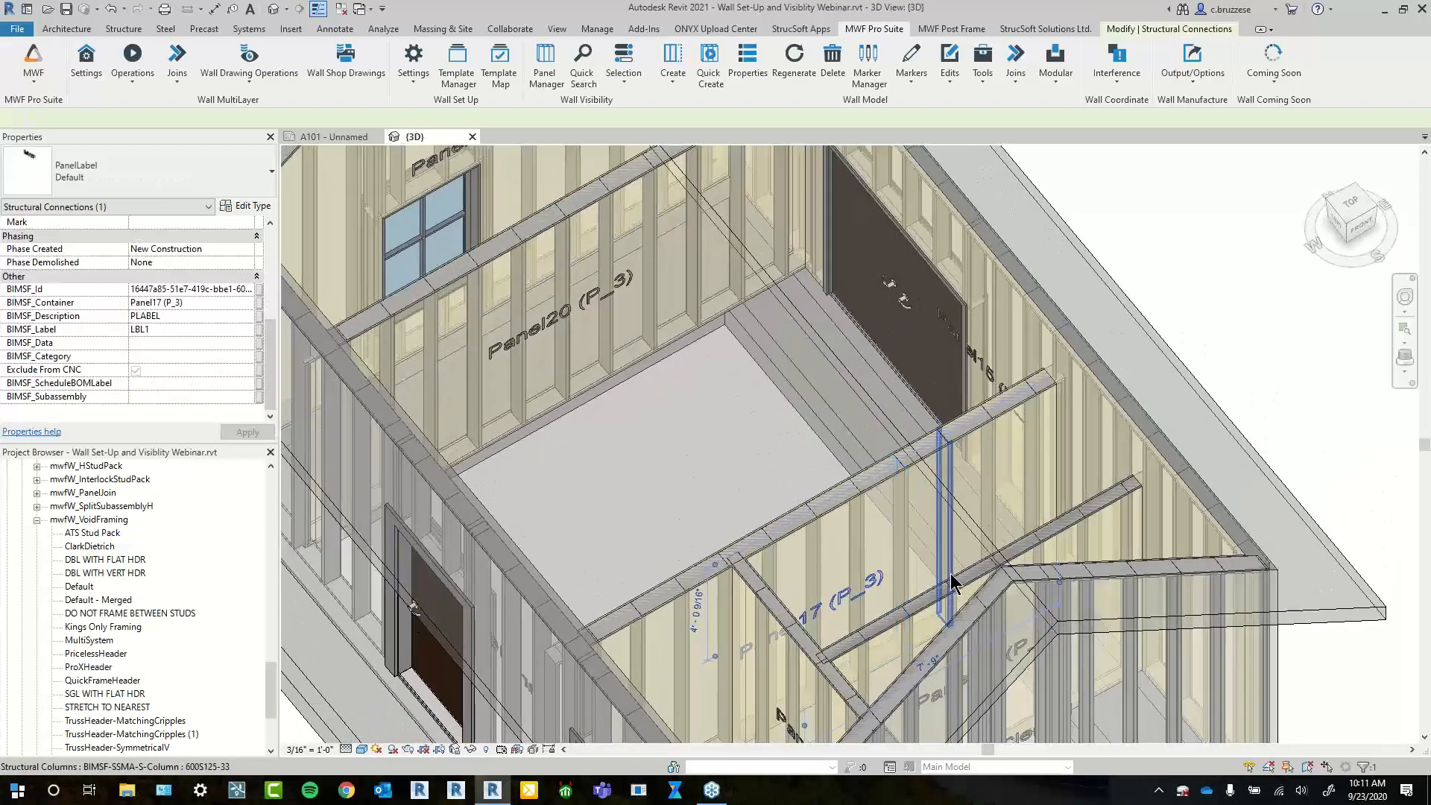
key(Escape)
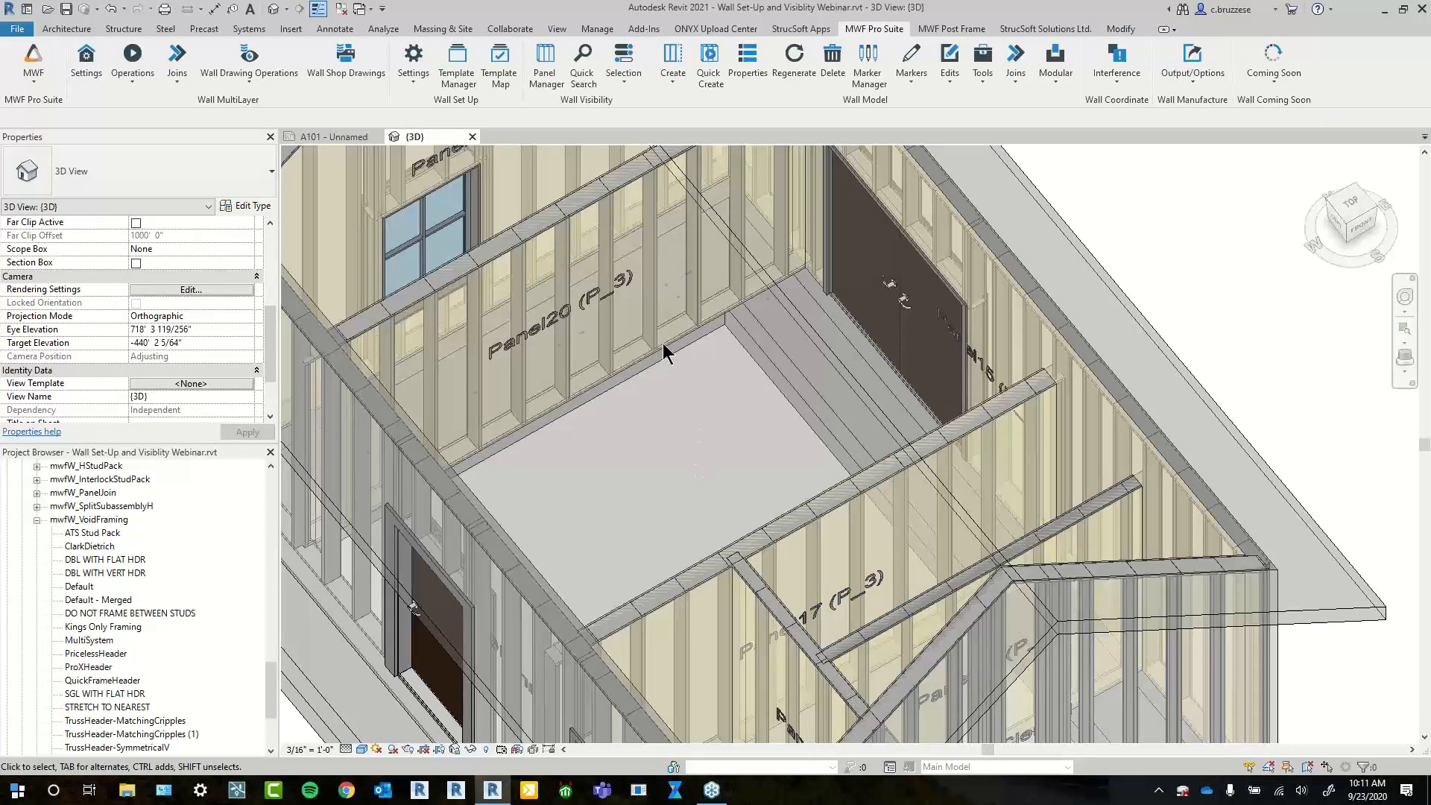
Set the project's displayed panel name to Positioning only in the Project Panel Names settings
click(411, 70)
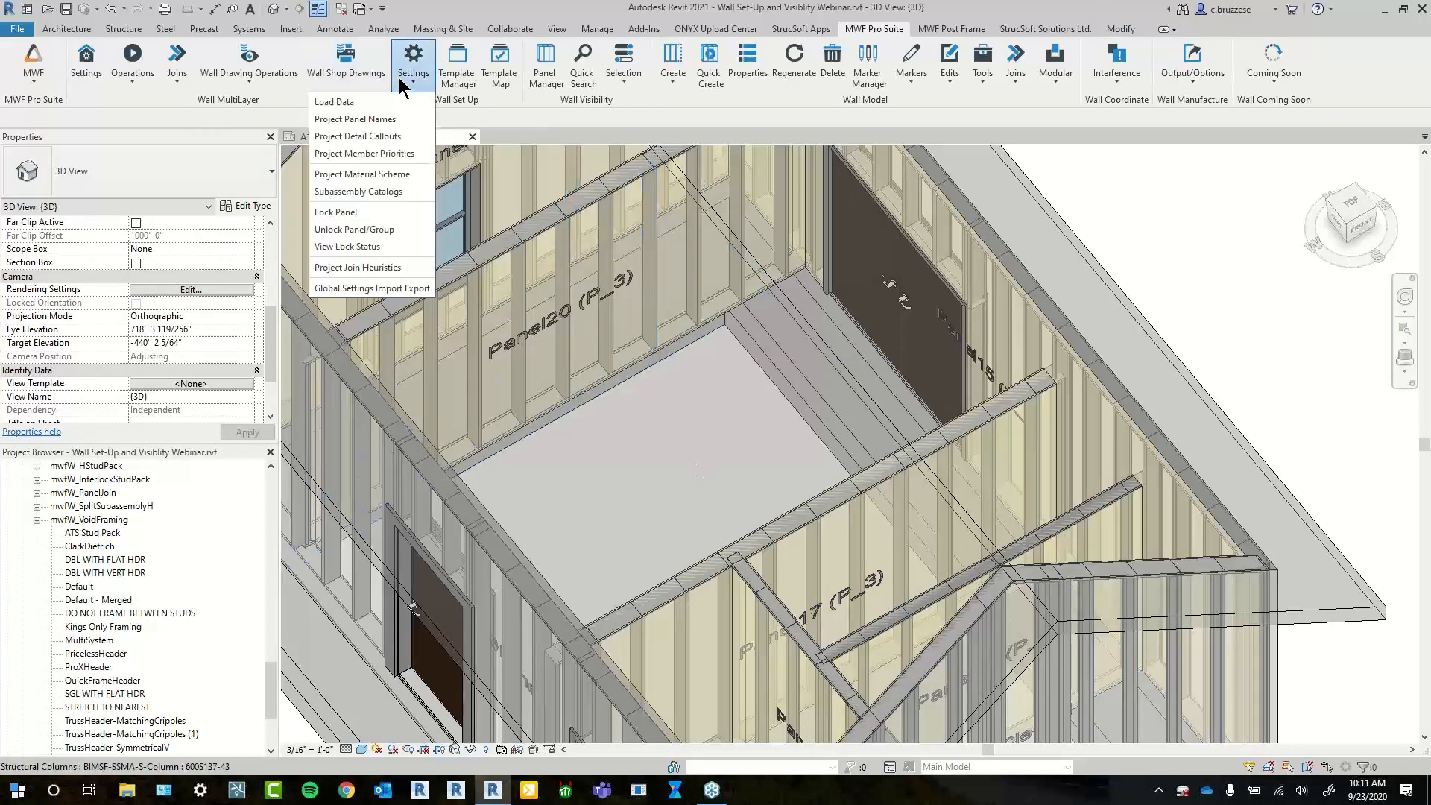
click(396, 123)
click(348, 195)
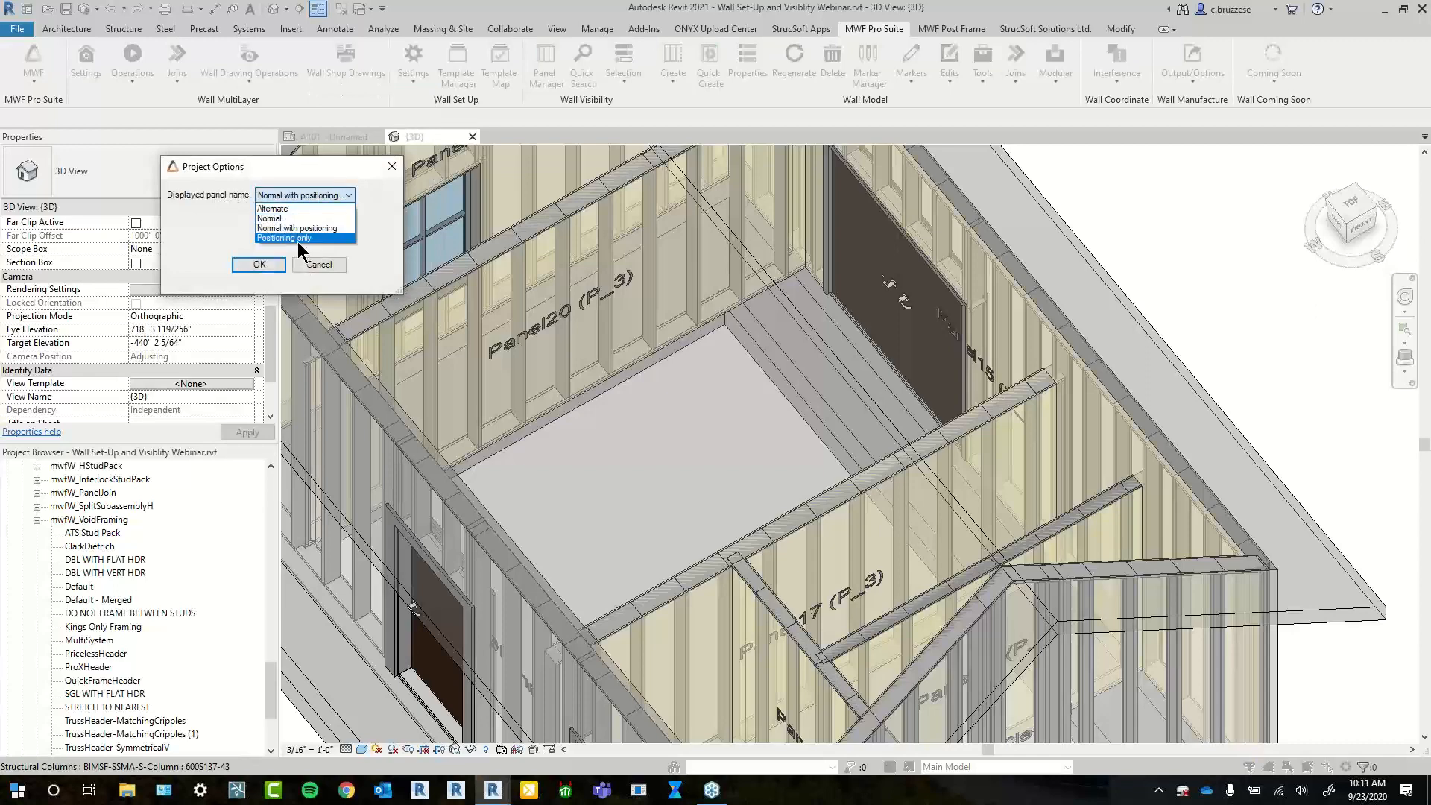
click(298, 238)
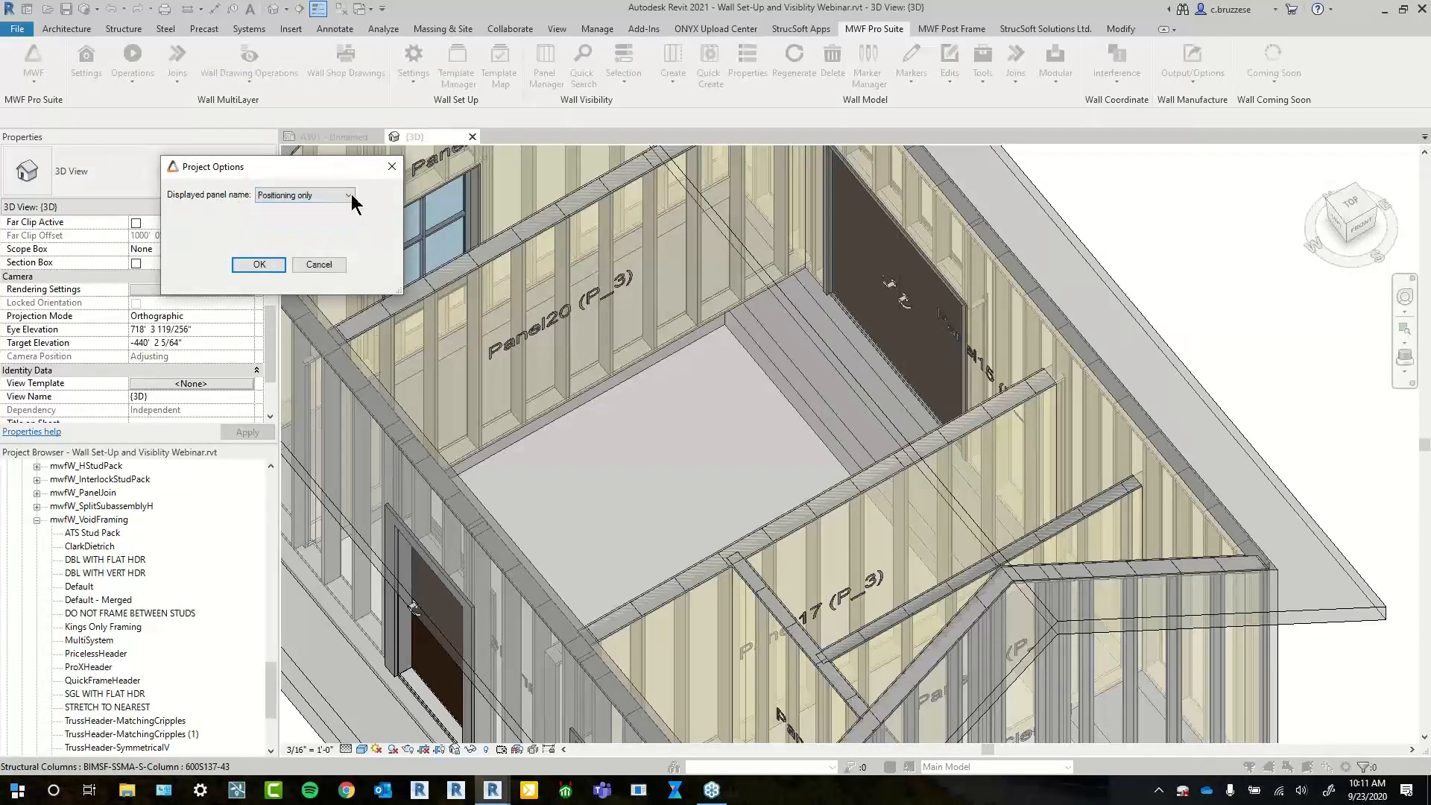
click(272, 269)
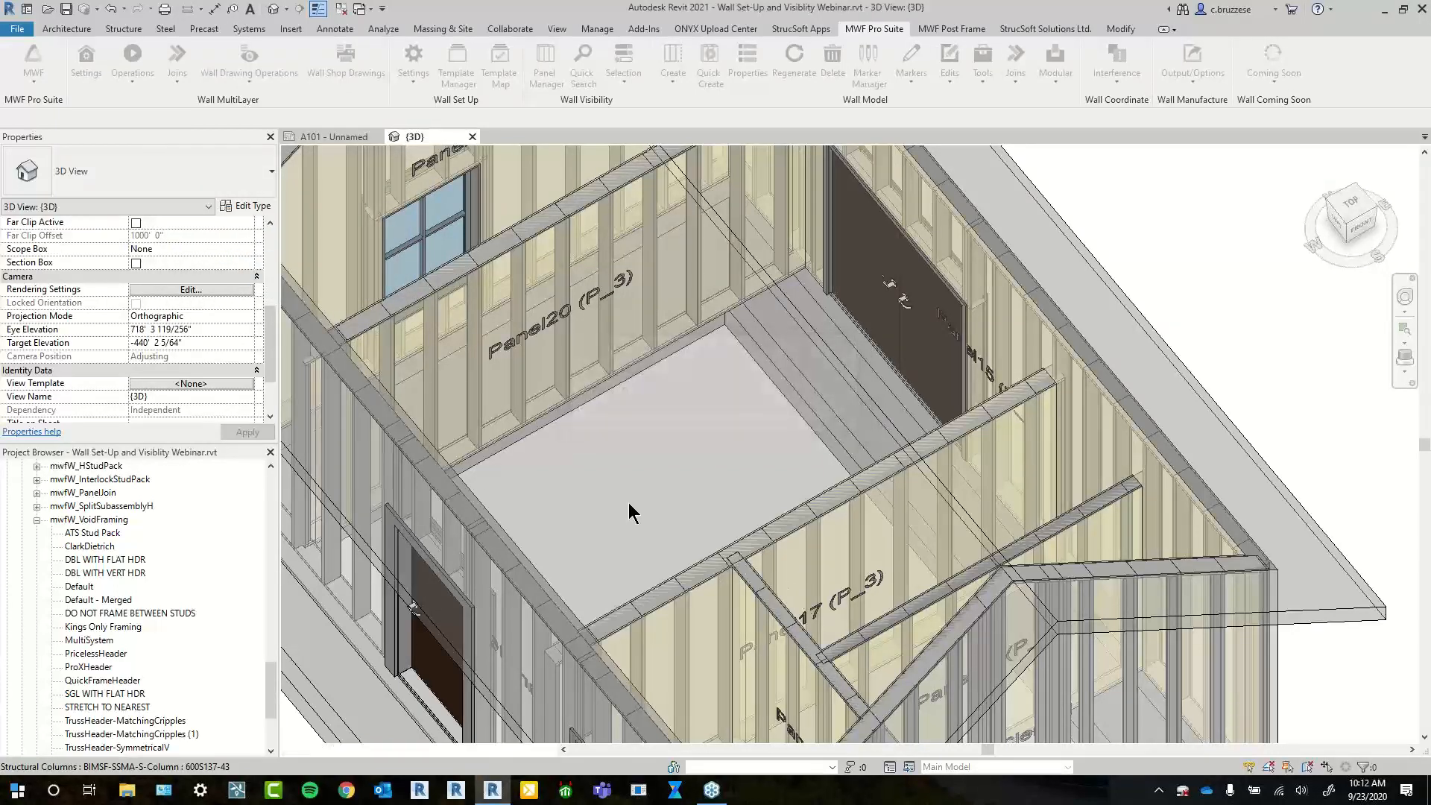
Examine the panel labels around the model and check the position and container properties of a stud in the interior wall
shift+middle_drag(630, 462, 610, 488)
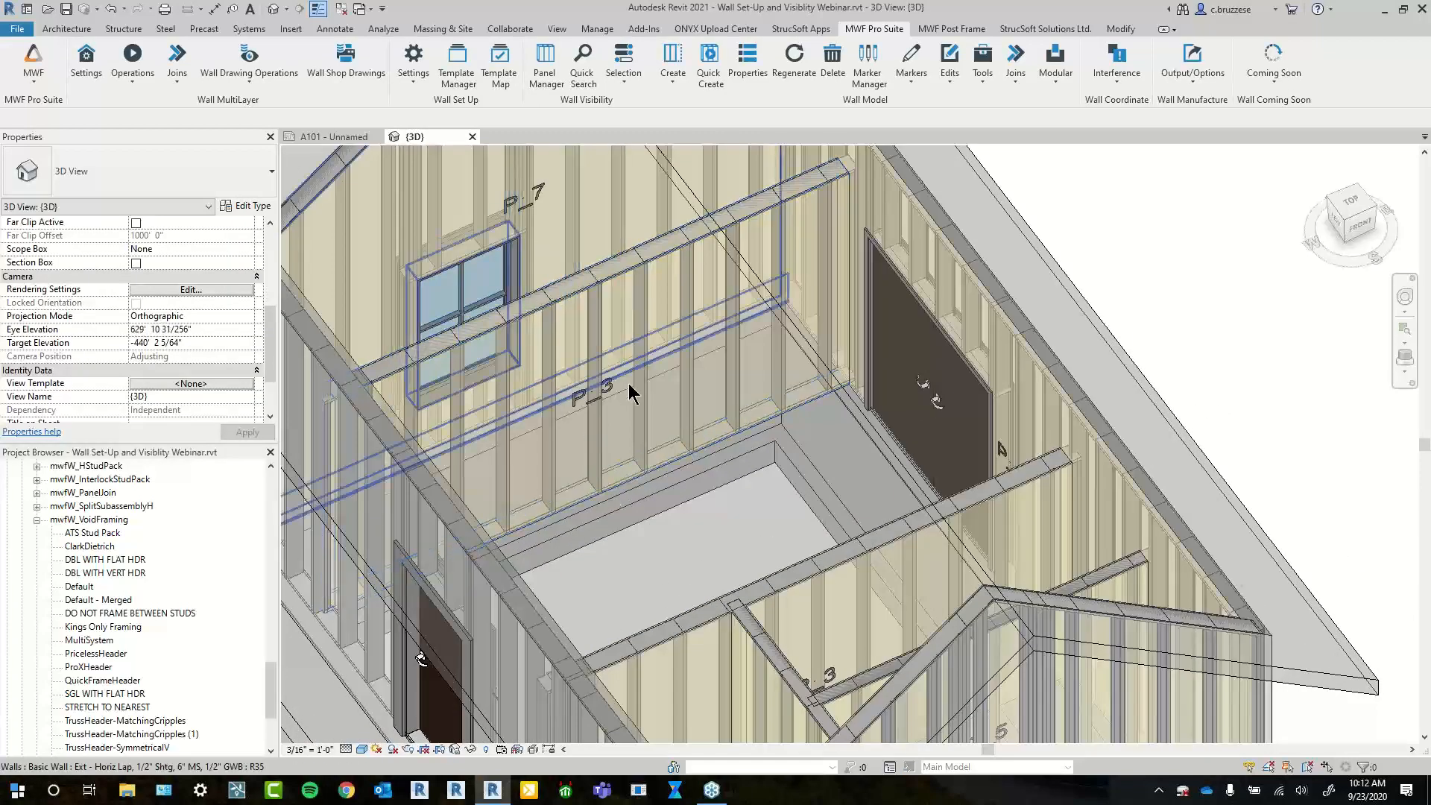
shift+middle_drag(777, 514, 731, 378)
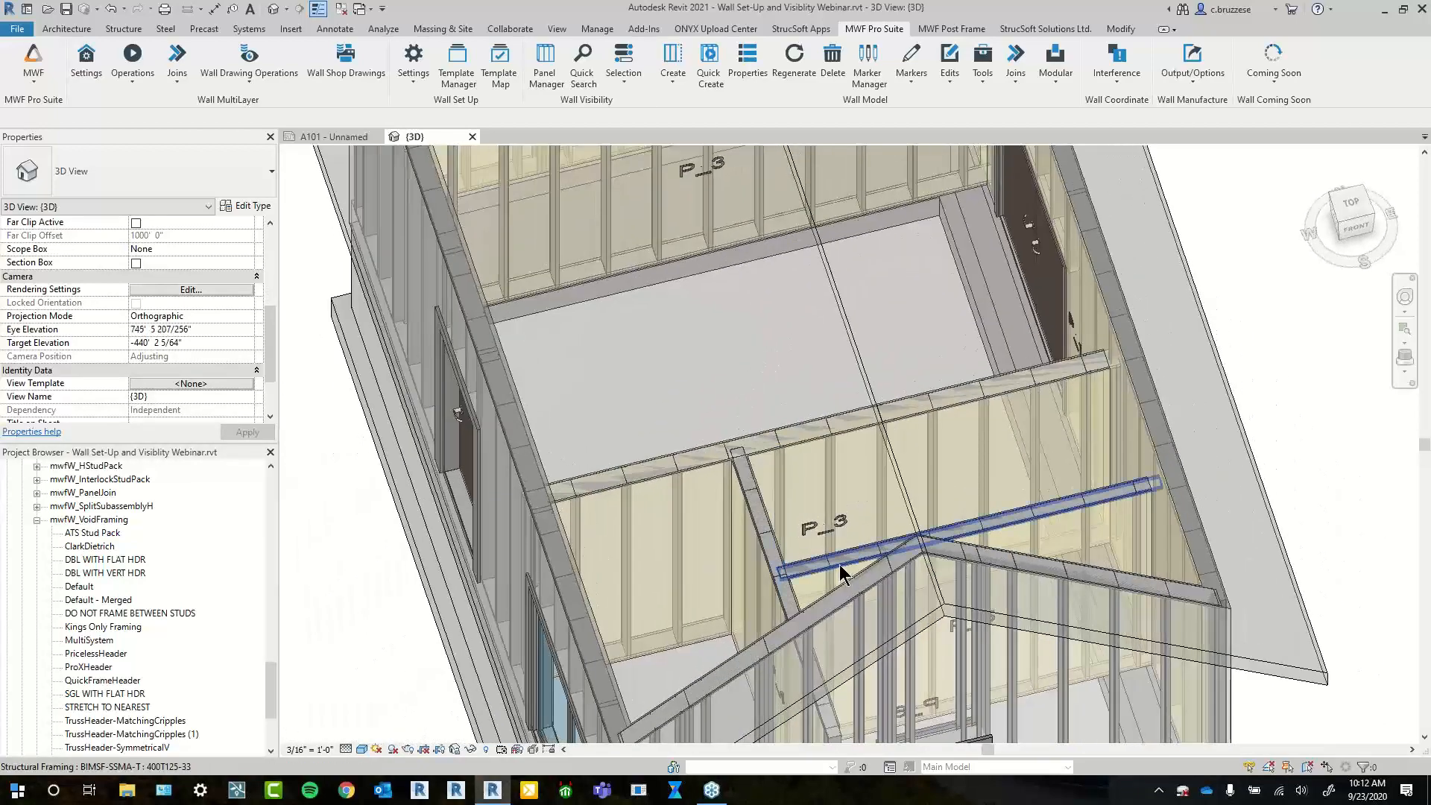
click(826, 507)
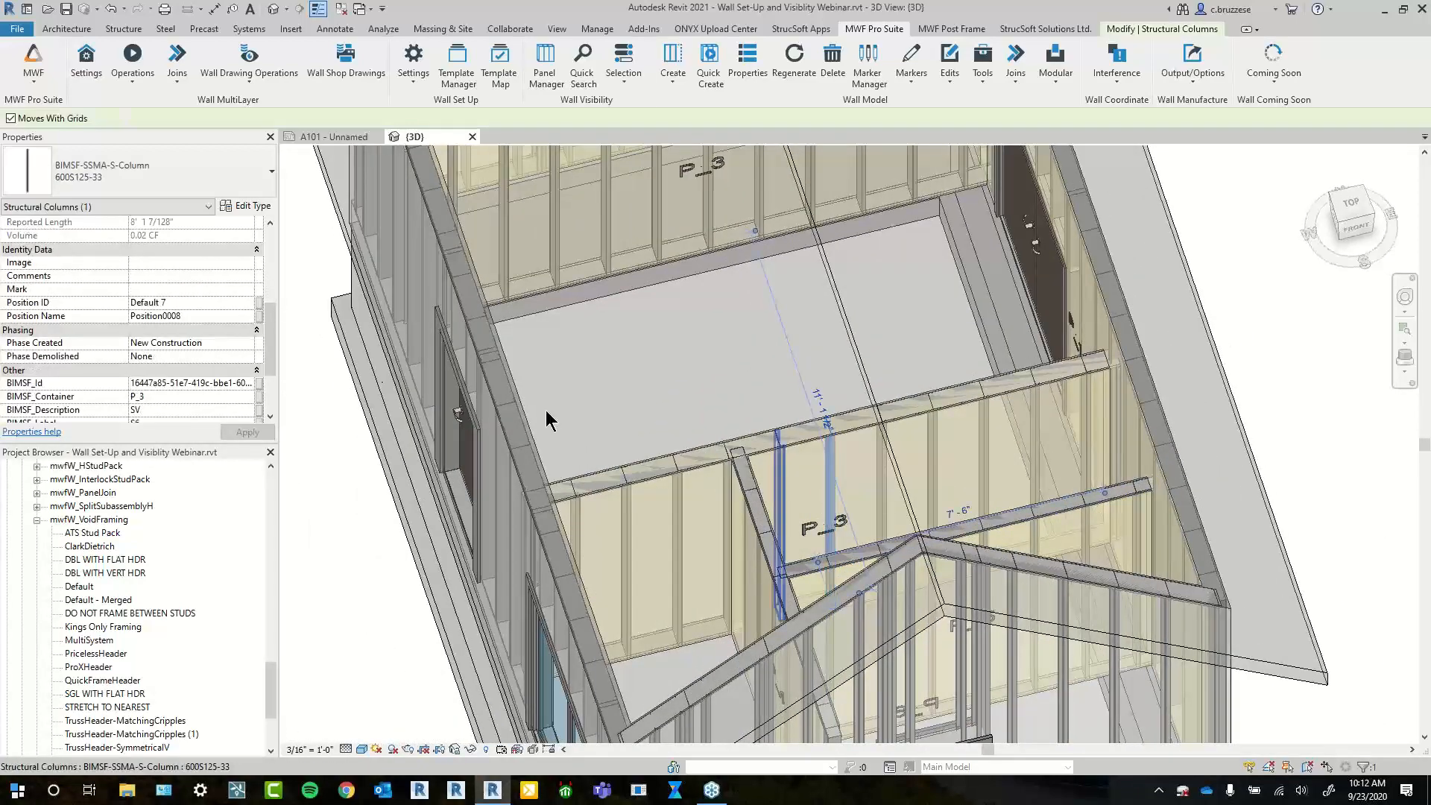
scroll(221, 324, down, 3)
key(Escape)
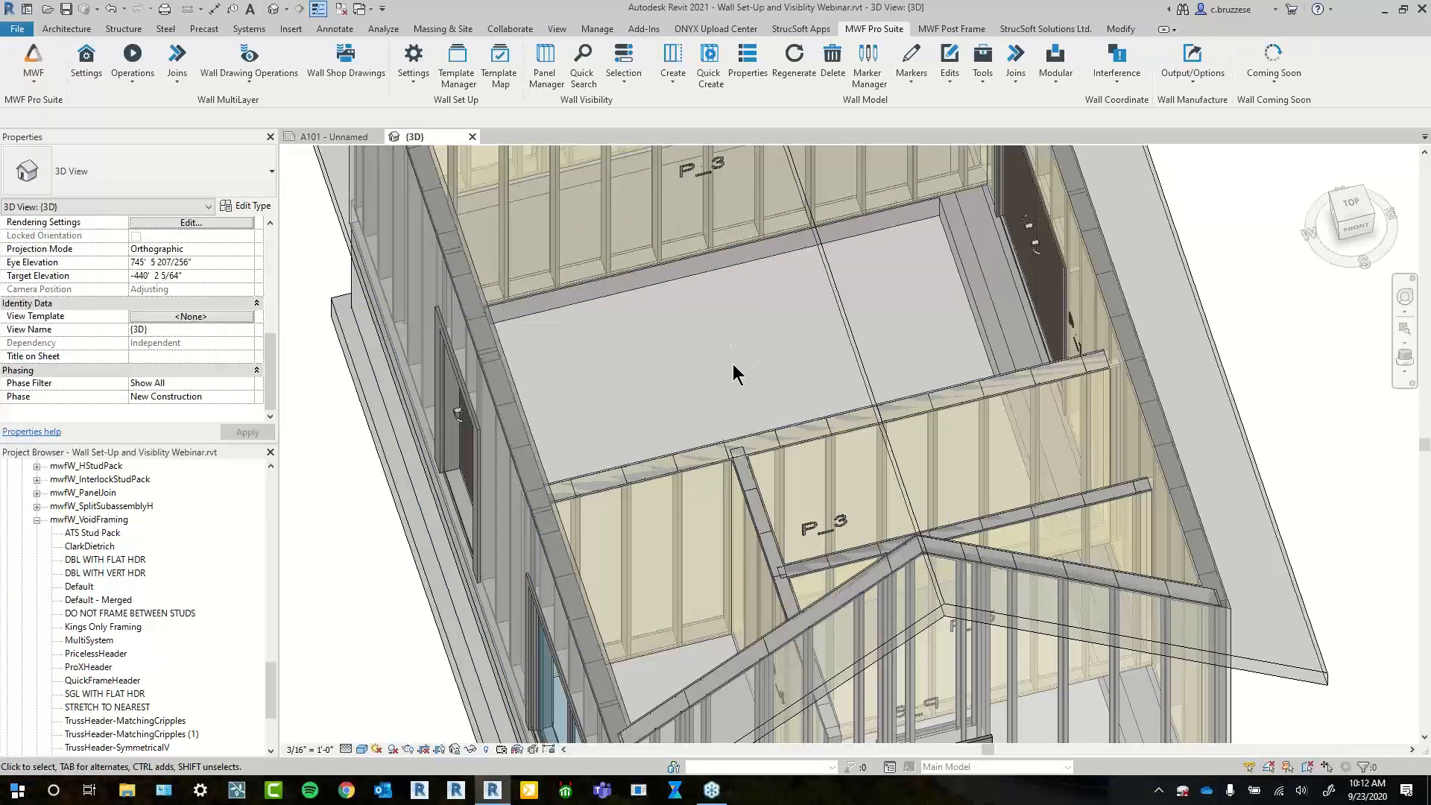
shift+middle_drag(764, 401, 896, 378)
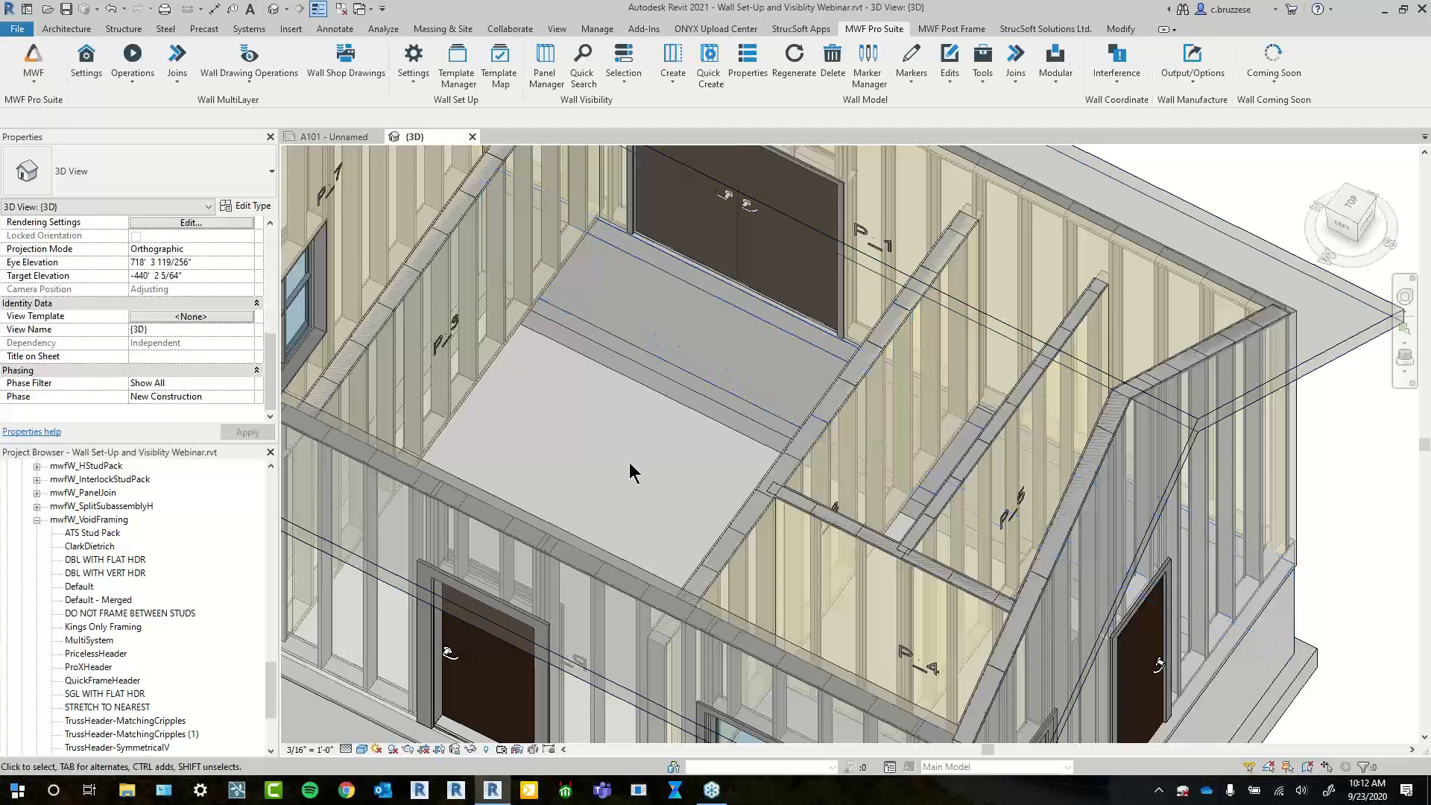
Select the panel label on the interior wall near the gable window and check its BIMSF_Container property
click(421, 79)
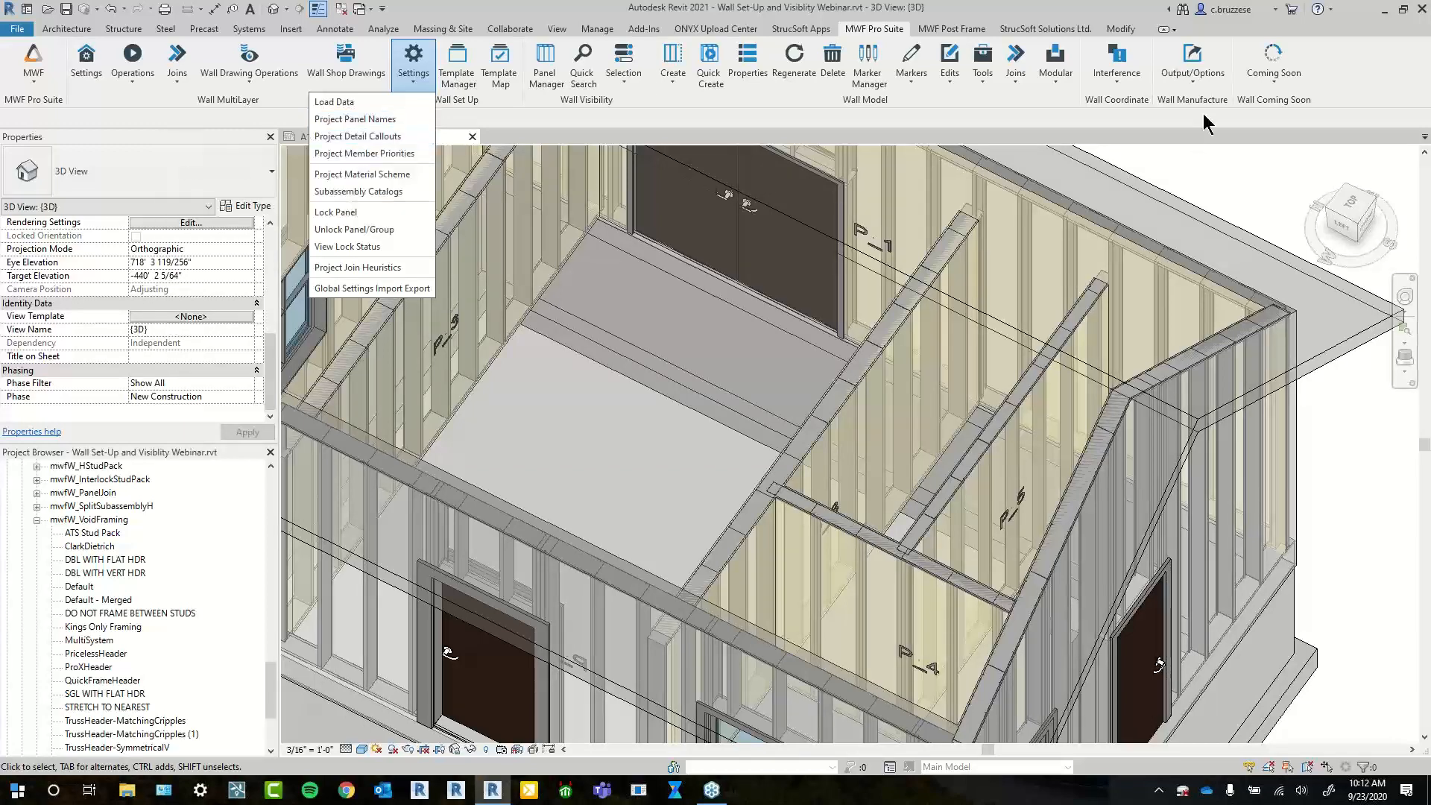
click(1193, 64)
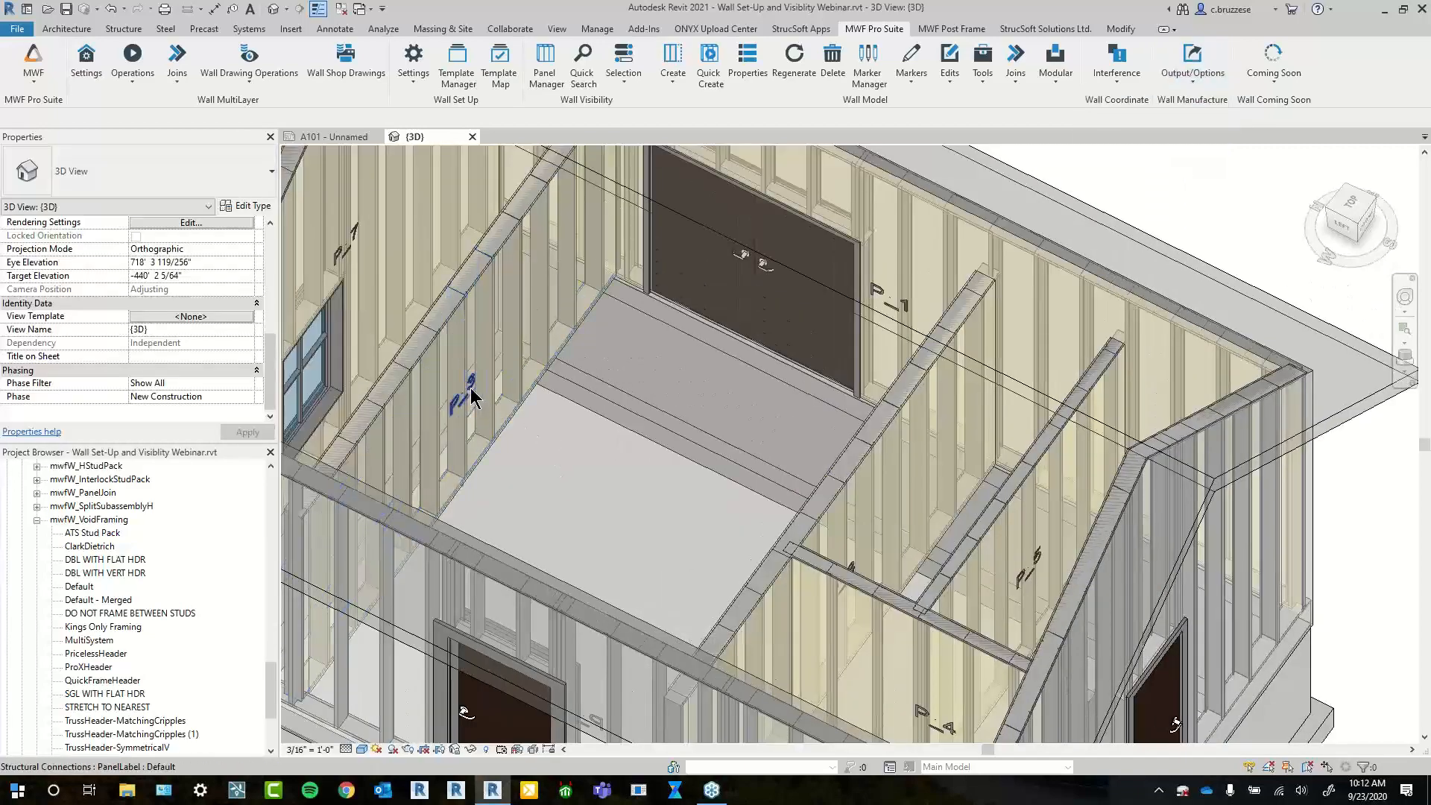
click(464, 395)
shift+middle_drag(542, 441, 659, 516)
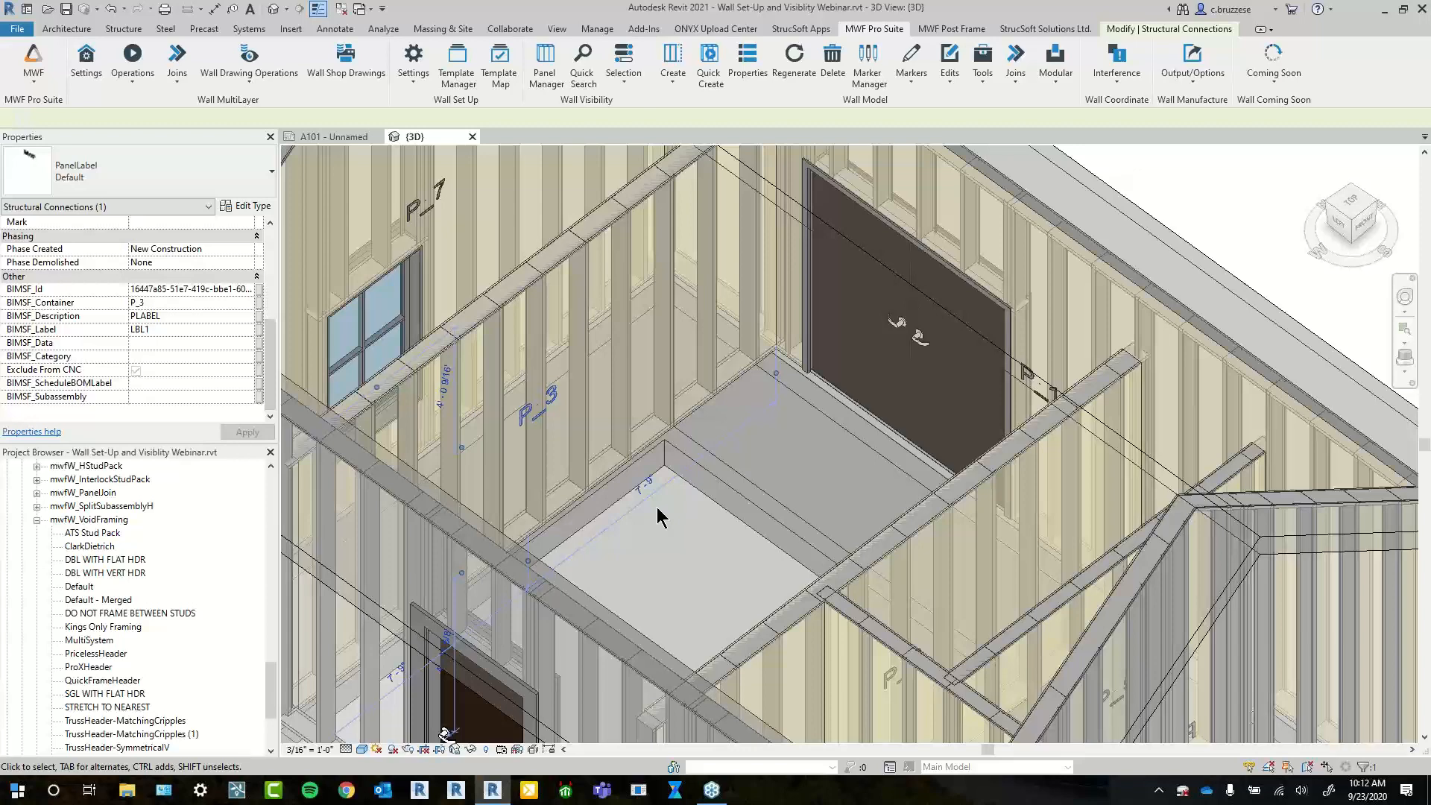
click(709, 562)
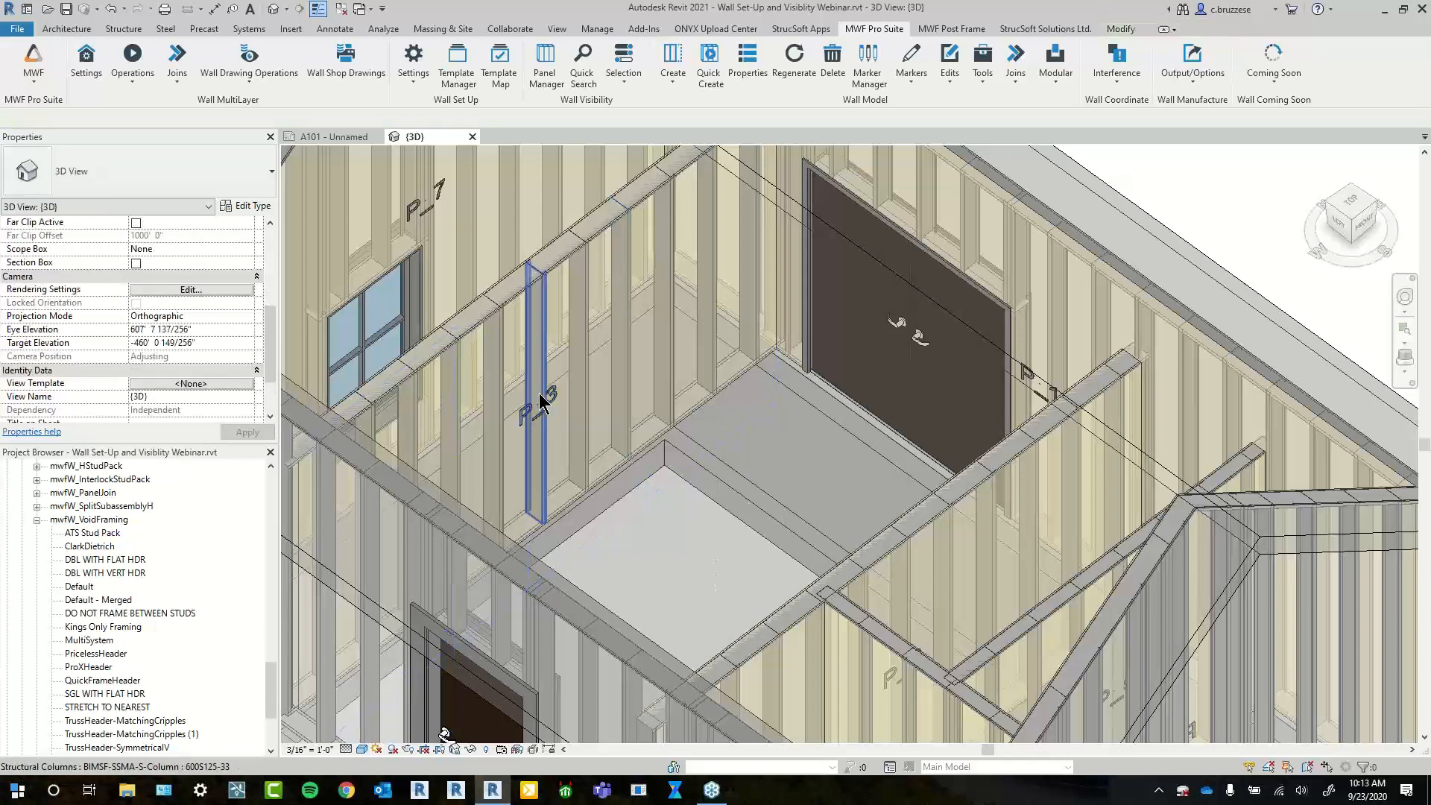
Set the displayed panel name back to Normal with positioning in the Project Panel Names settings
click(410, 83)
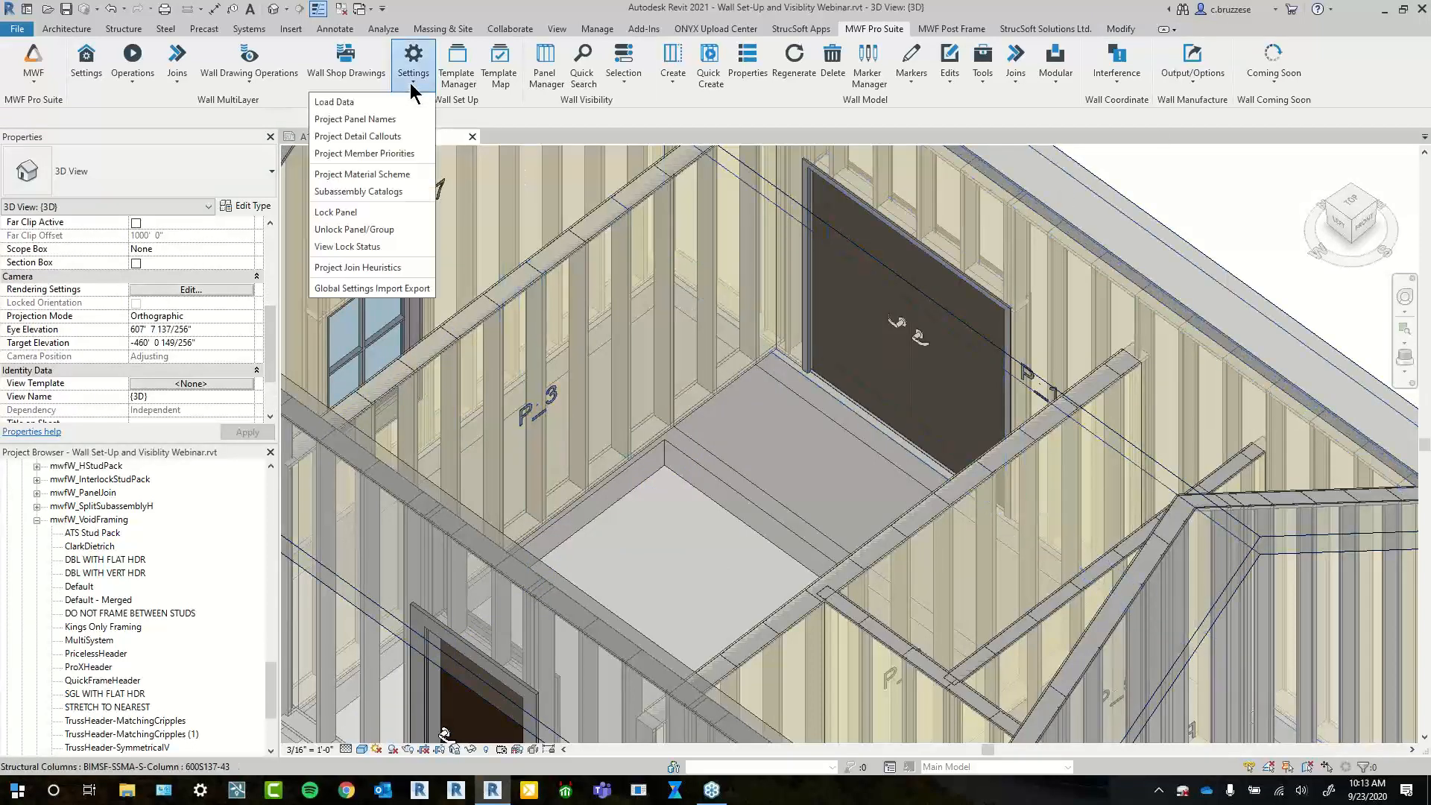
click(393, 119)
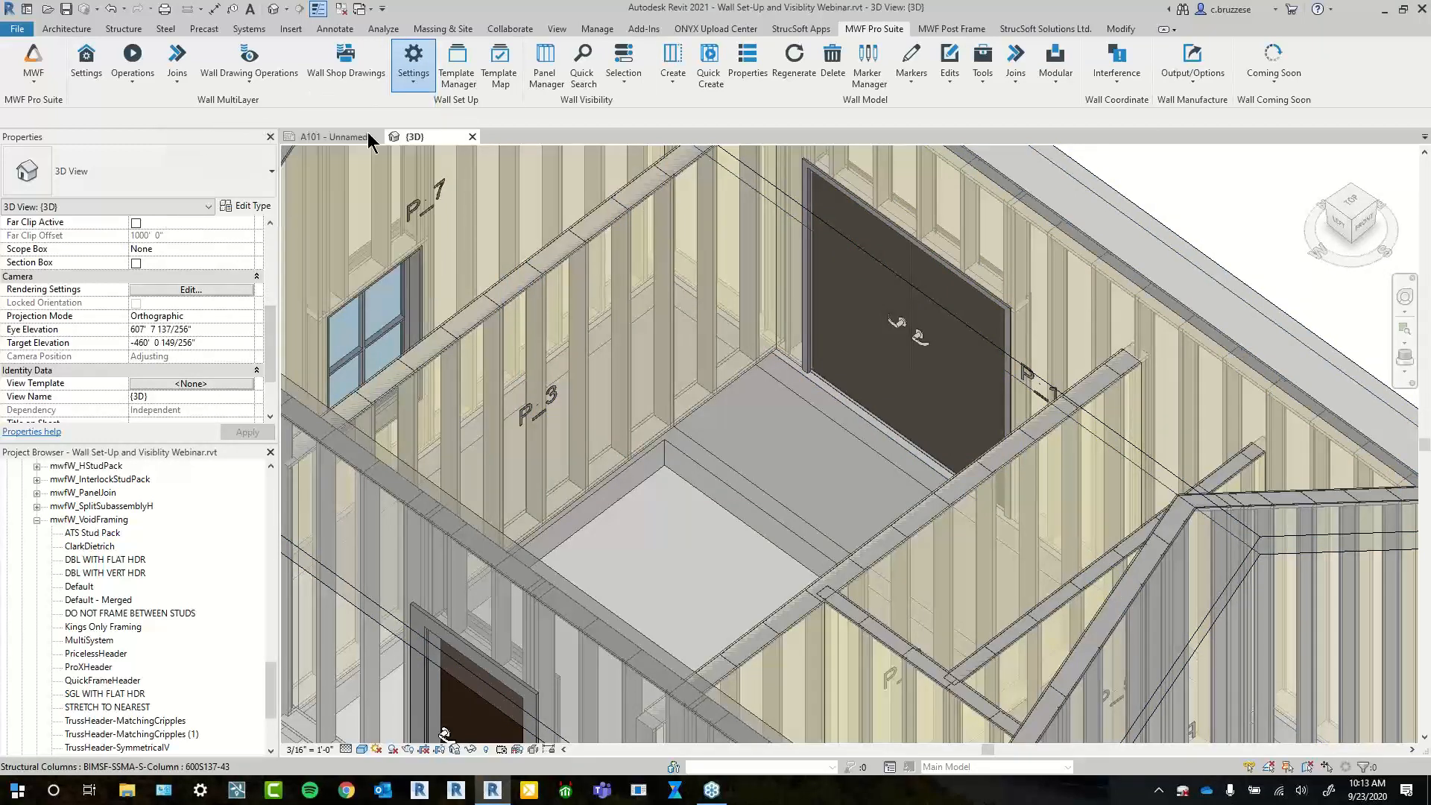
click(289, 218)
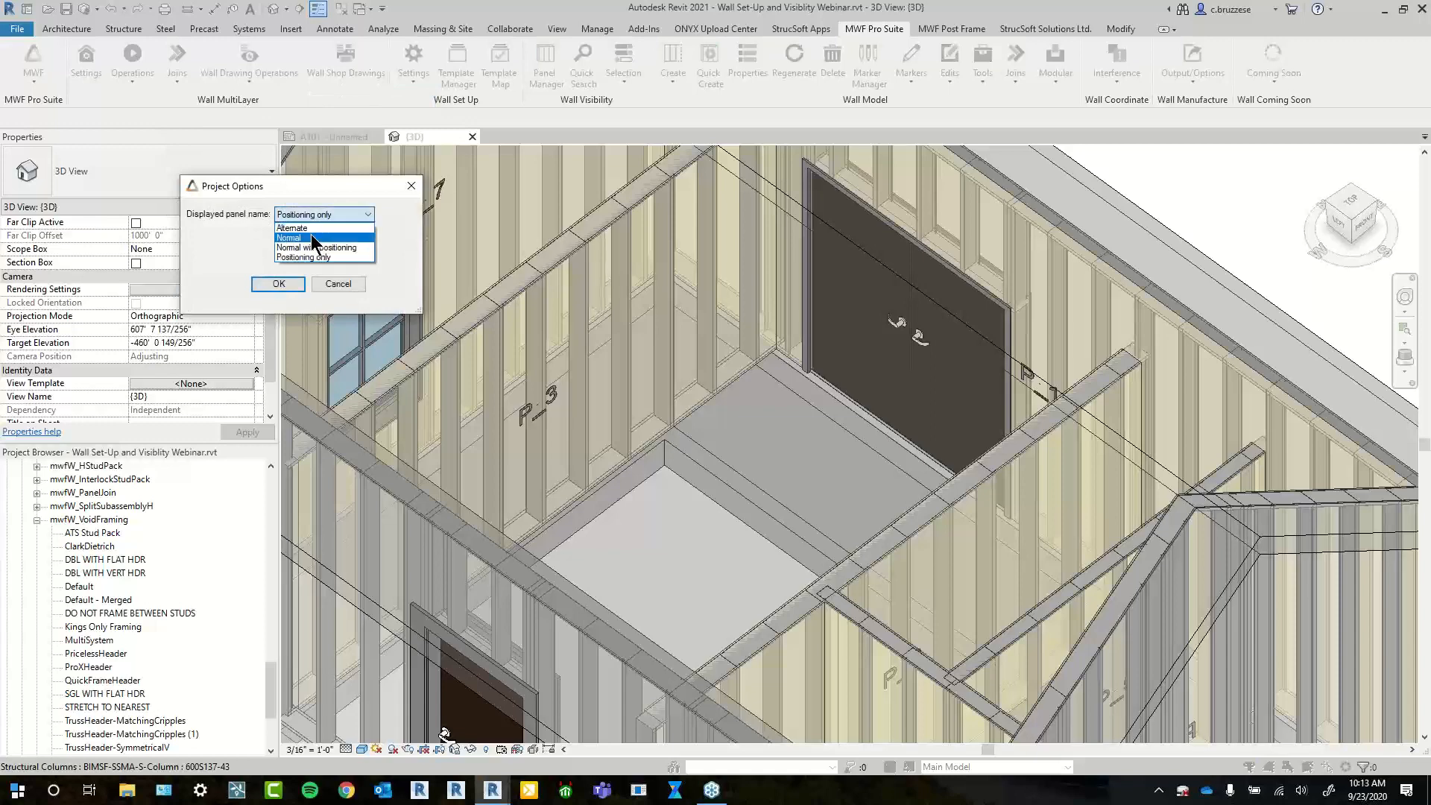
click(316, 248)
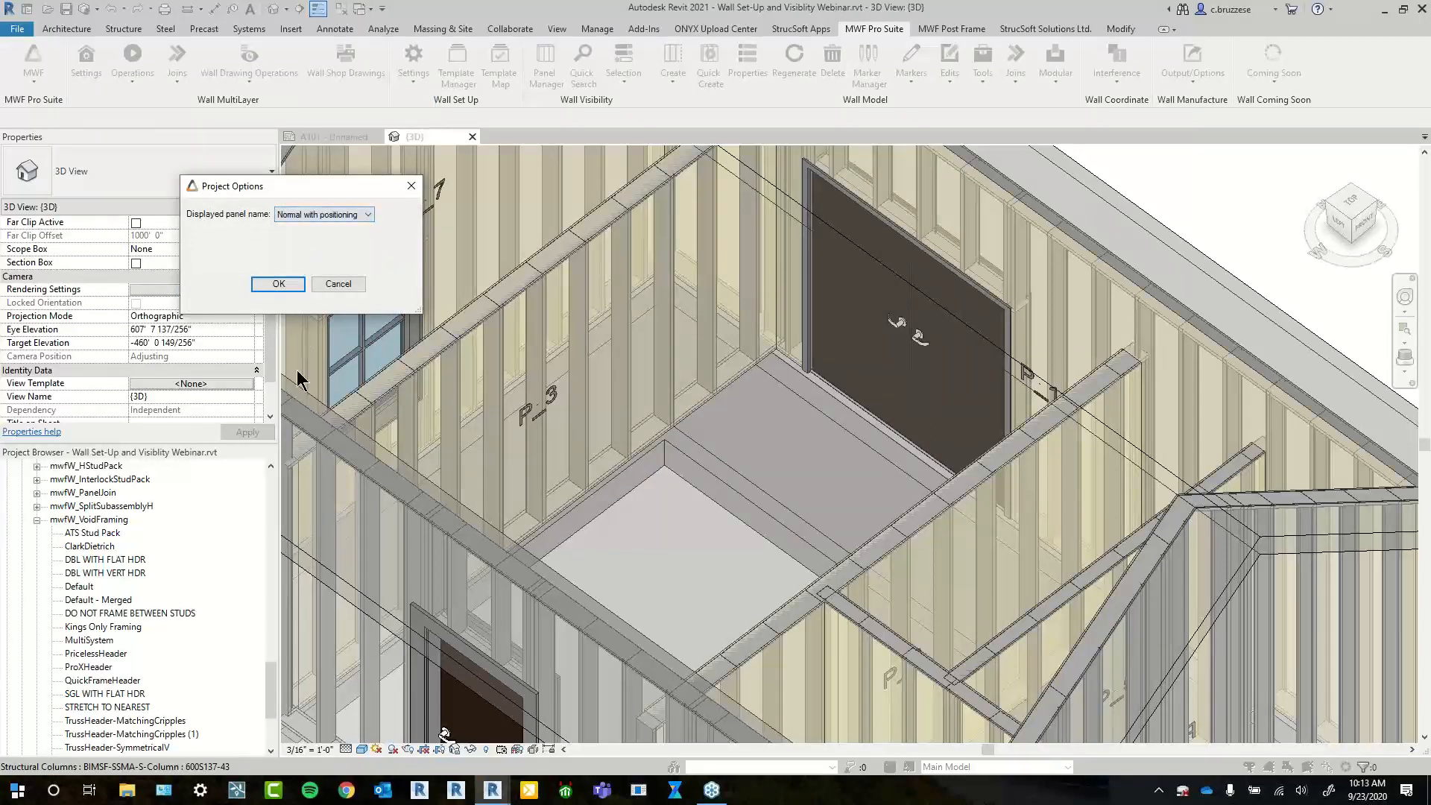
click(278, 284)
right_click(615, 544)
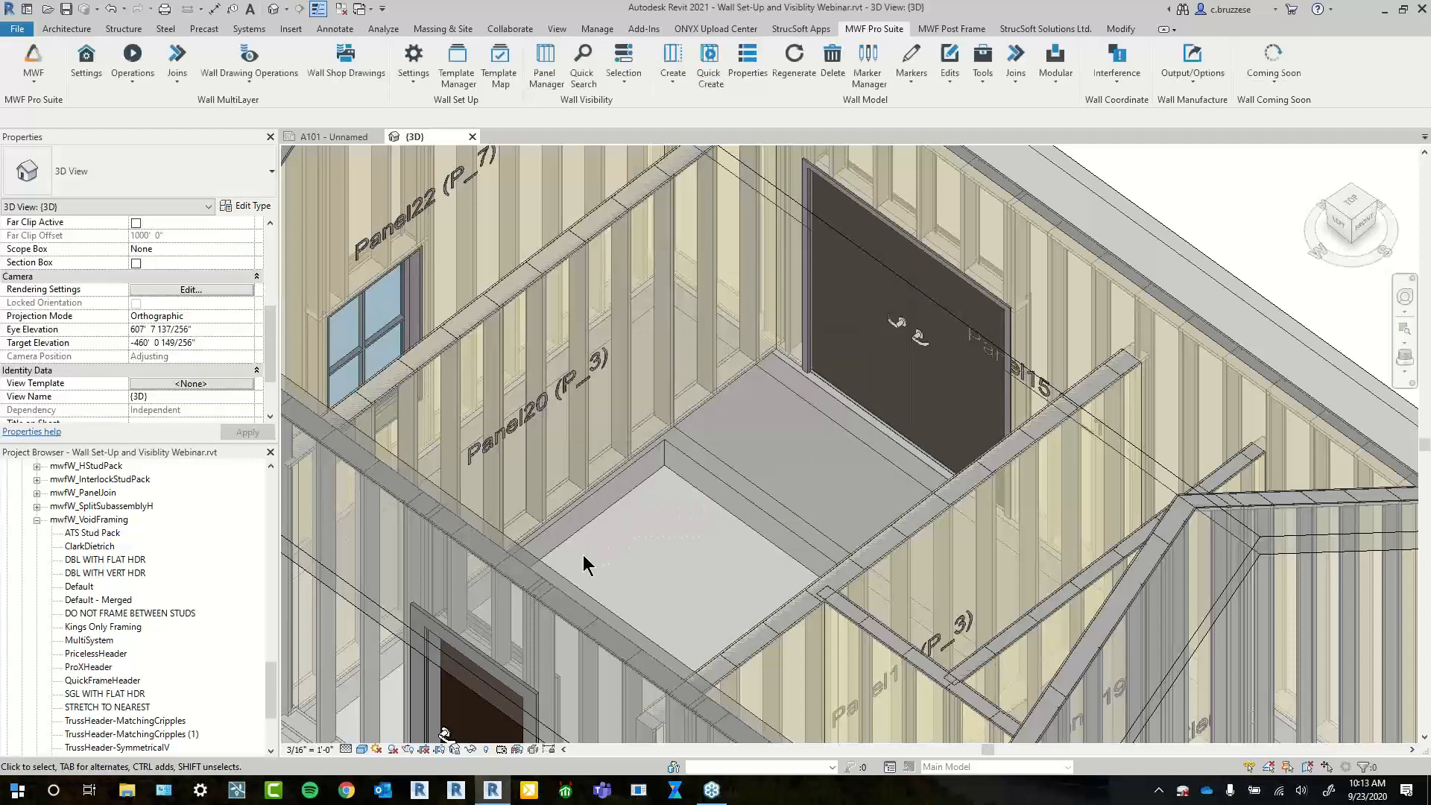
scroll(666, 571, down, 1)
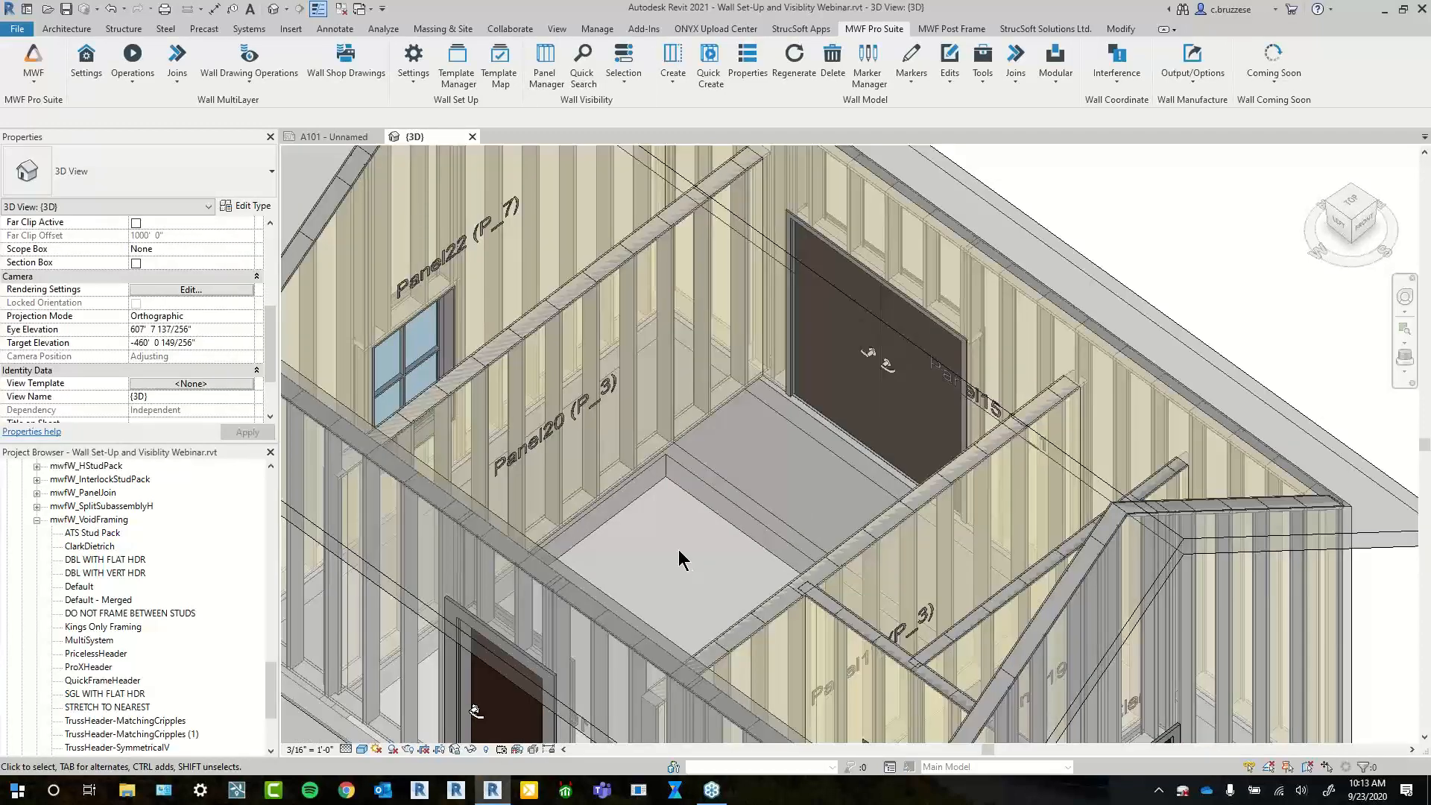
Add a new detail named Detail-0 in the Project Detail Callouts settings
click(418, 87)
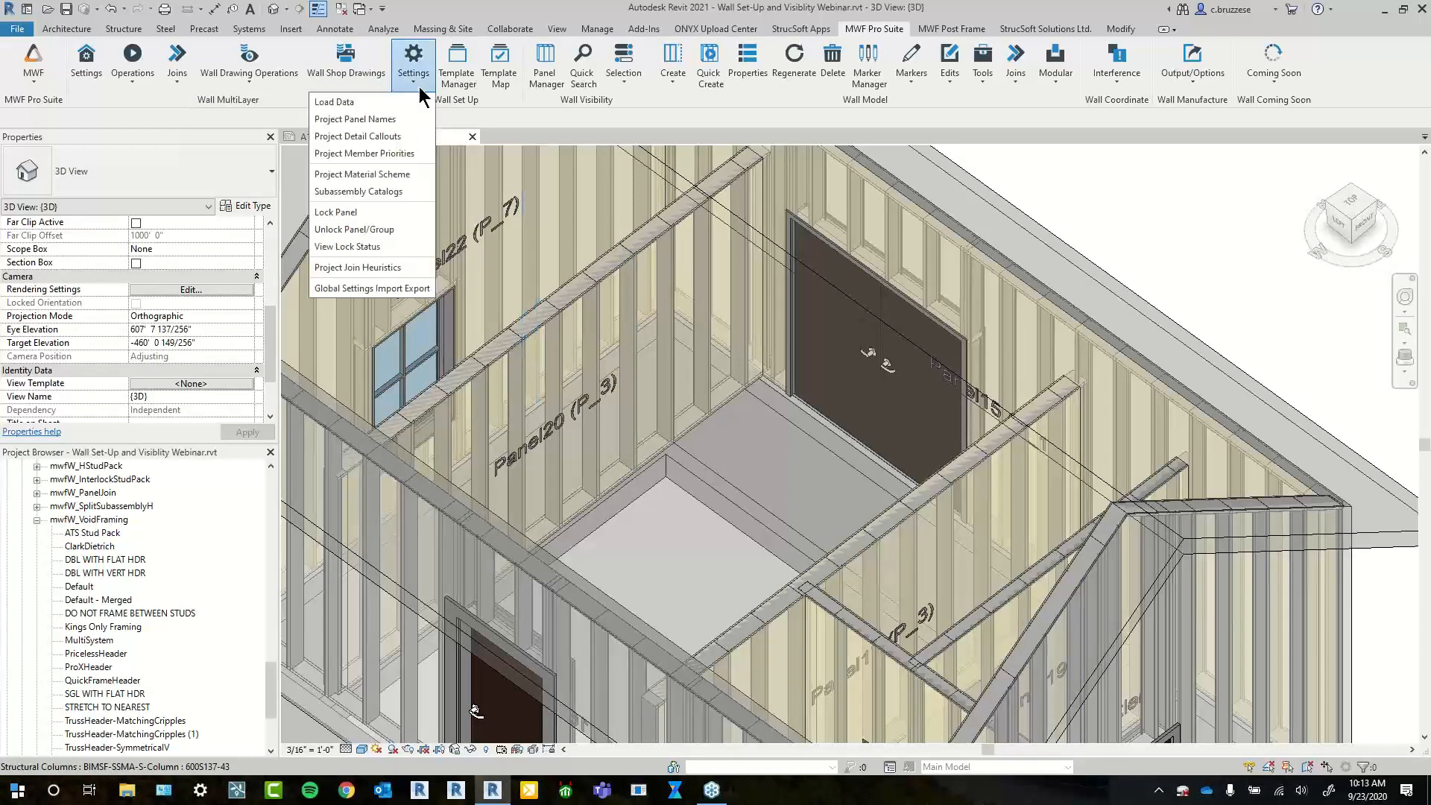
click(392, 139)
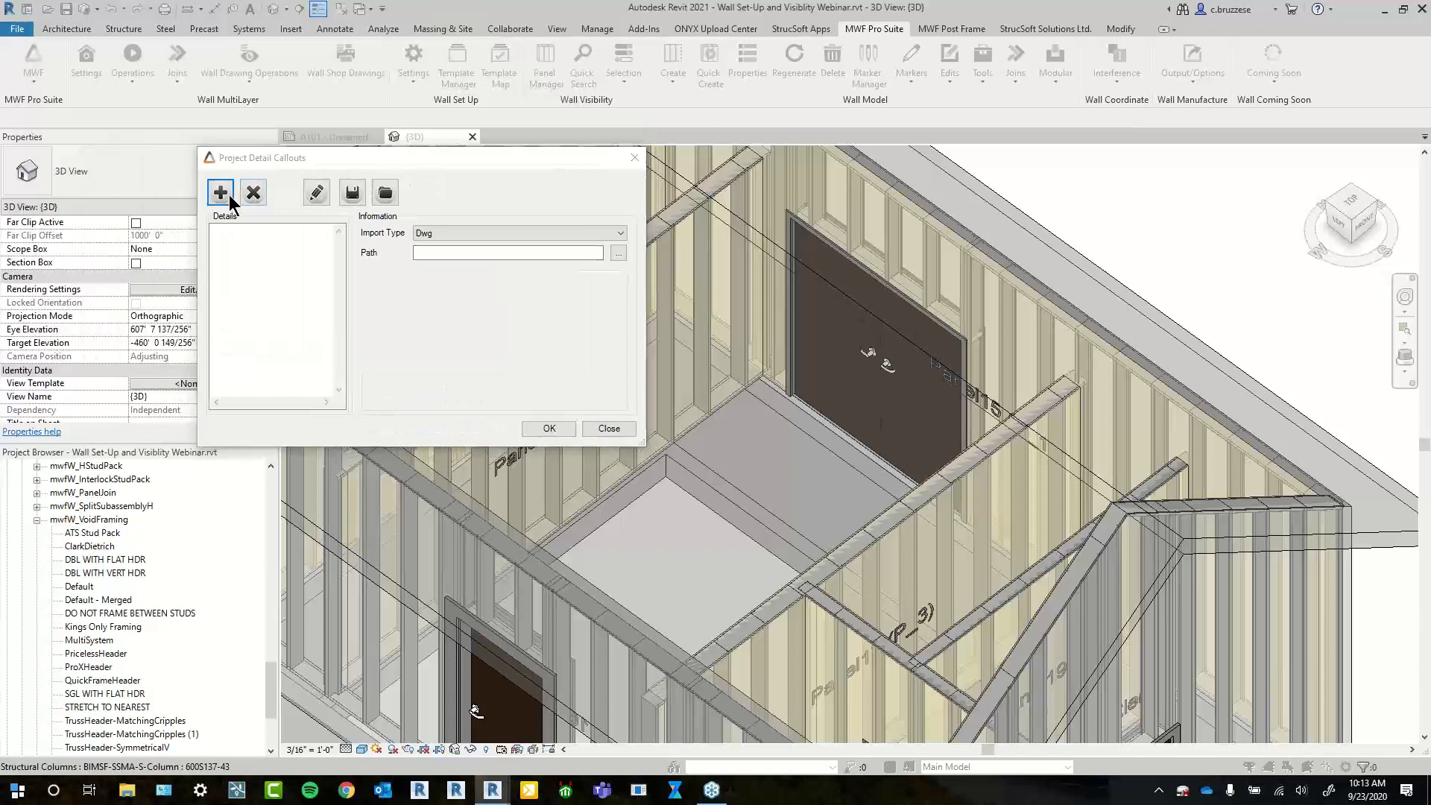
click(224, 192)
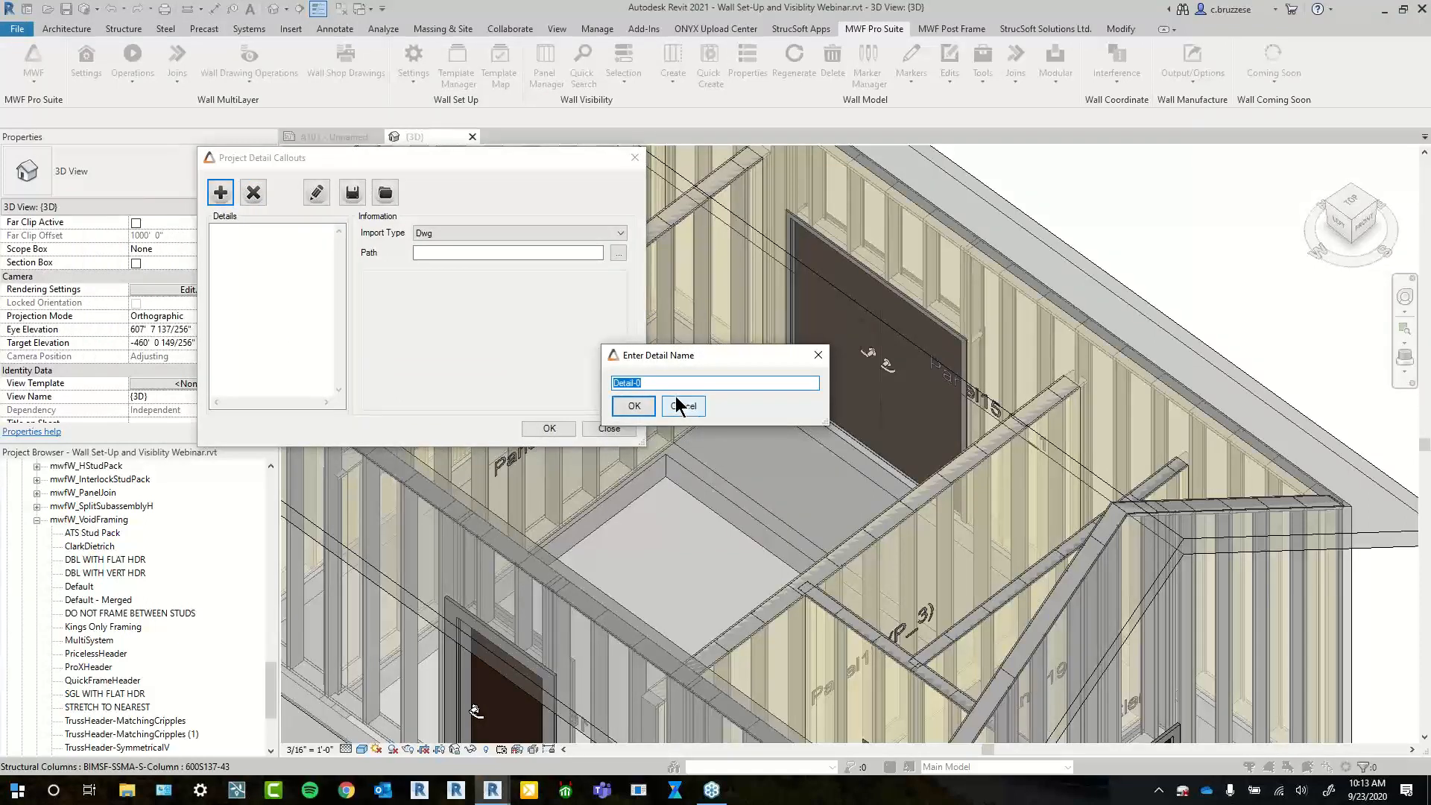
click(634, 406)
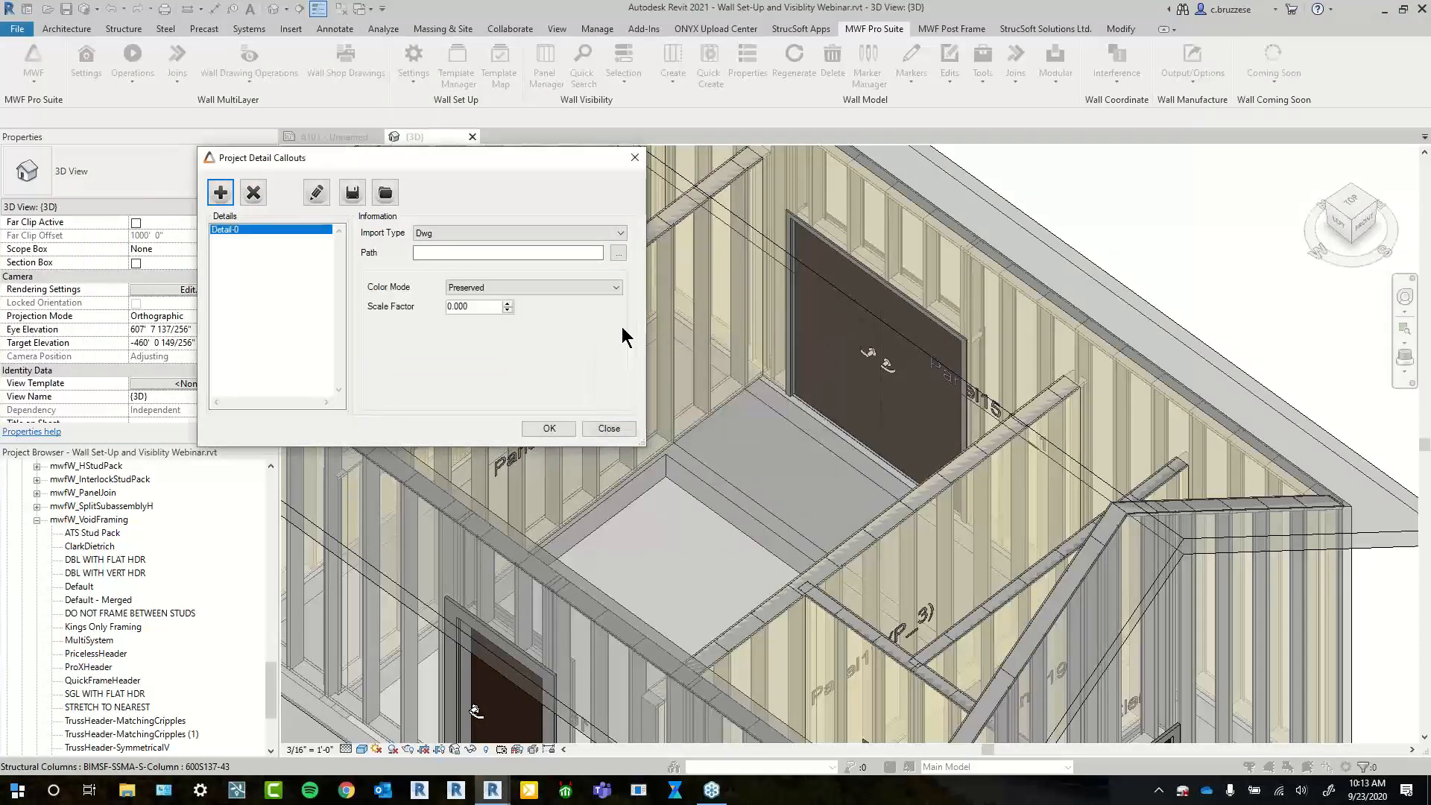
Open the file browser for the detail's DWG path and close it without choosing a file
click(618, 254)
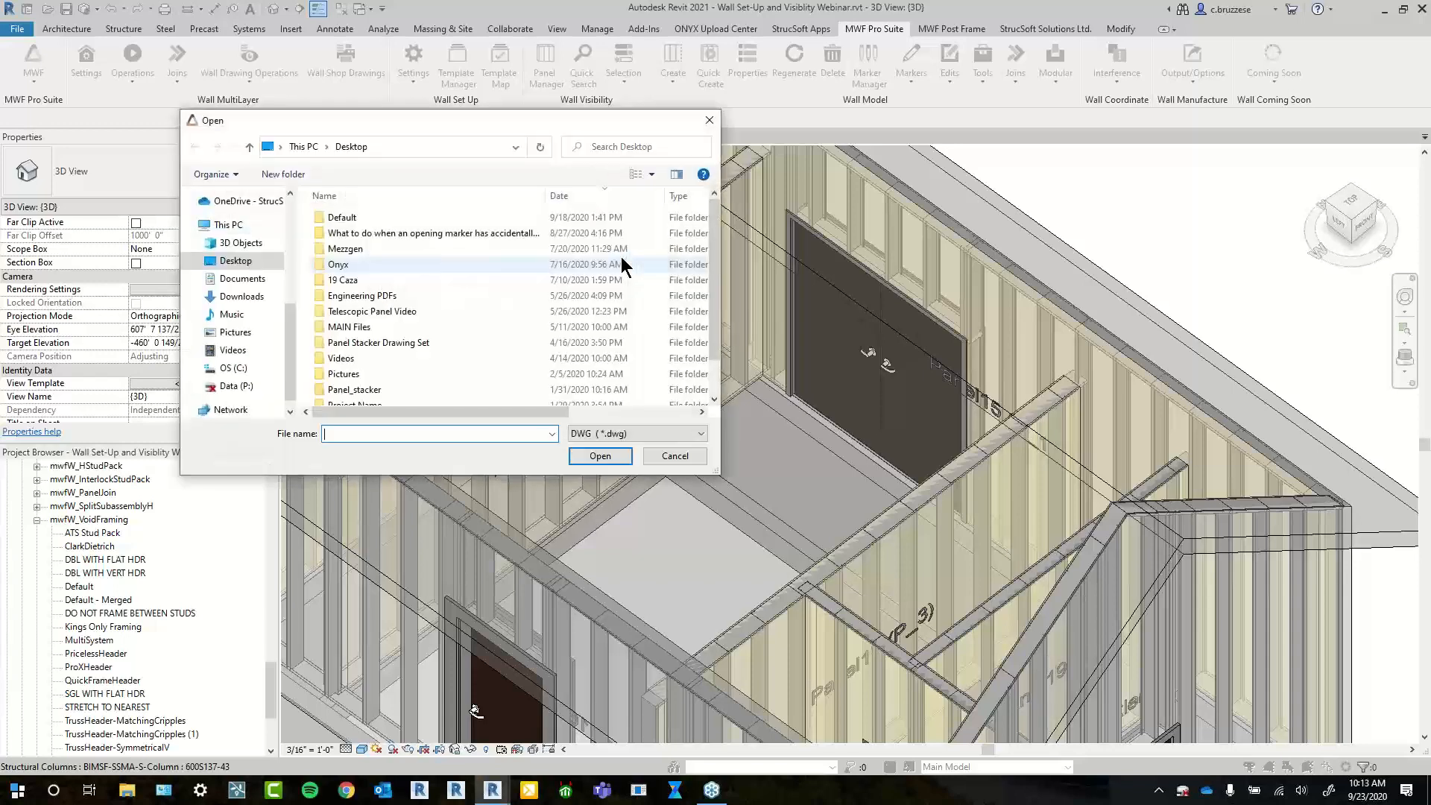
drag(678, 122, 1122, 169)
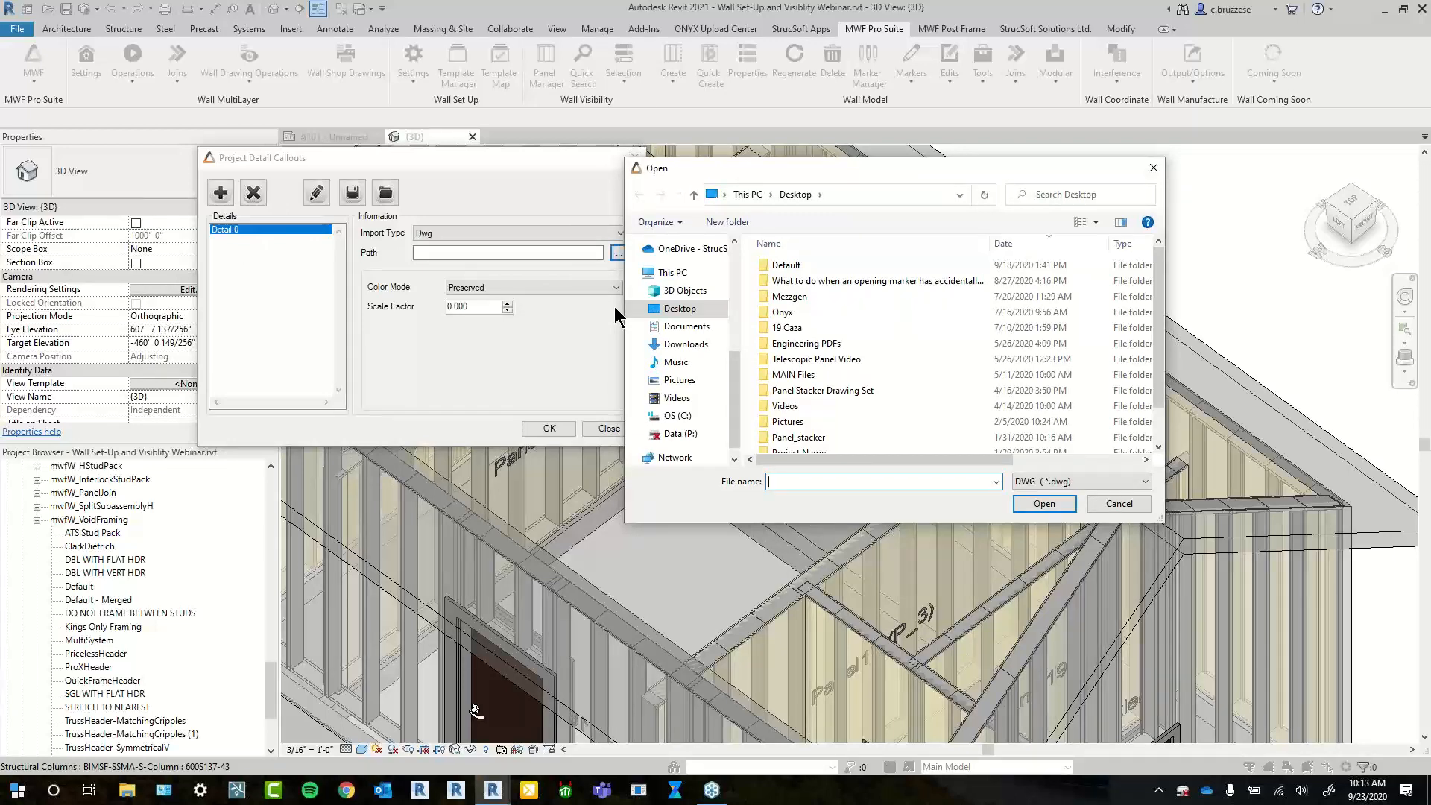
click(1154, 169)
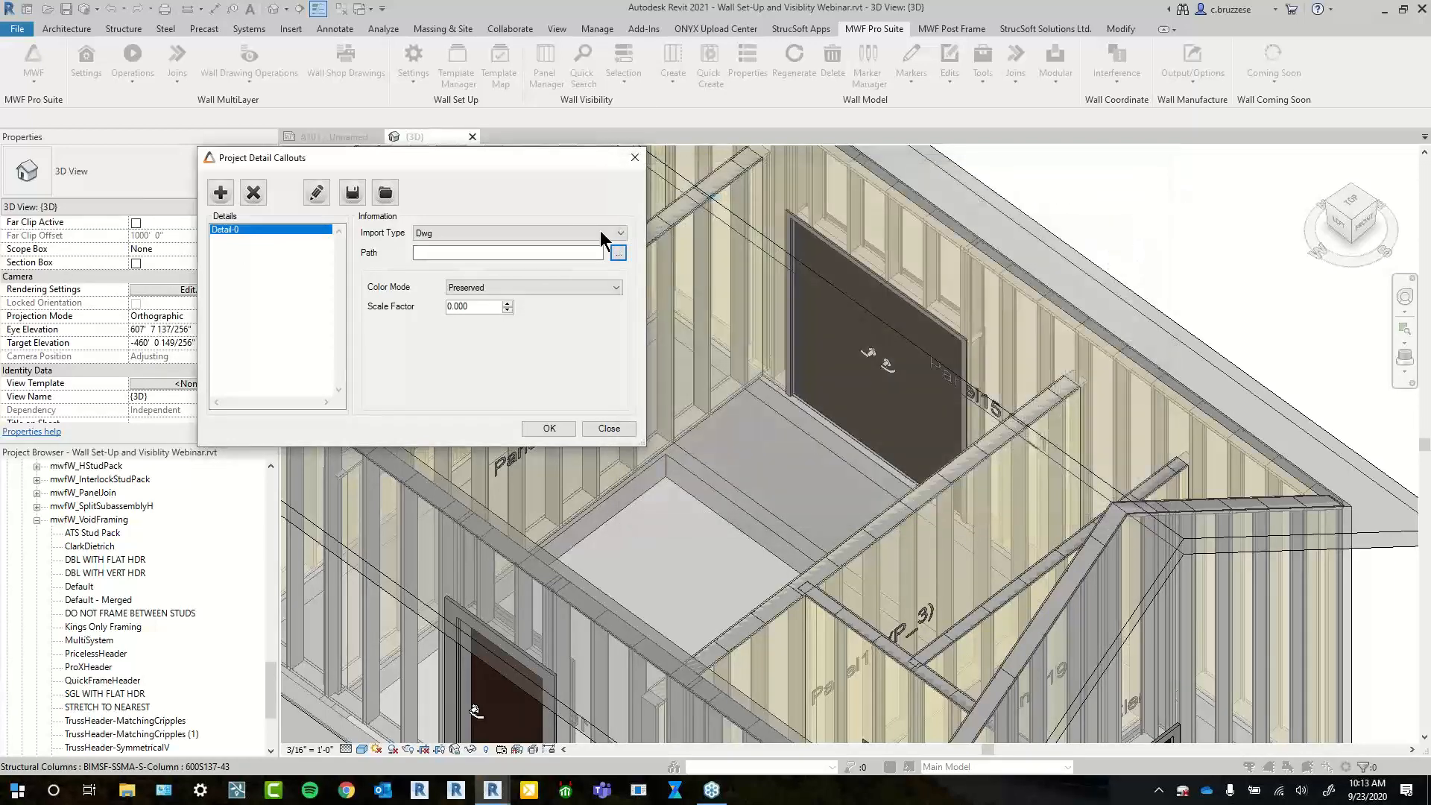
Close the detail callout settings and open the Bearing settings of wall panel Panel22 (P_7)
click(638, 159)
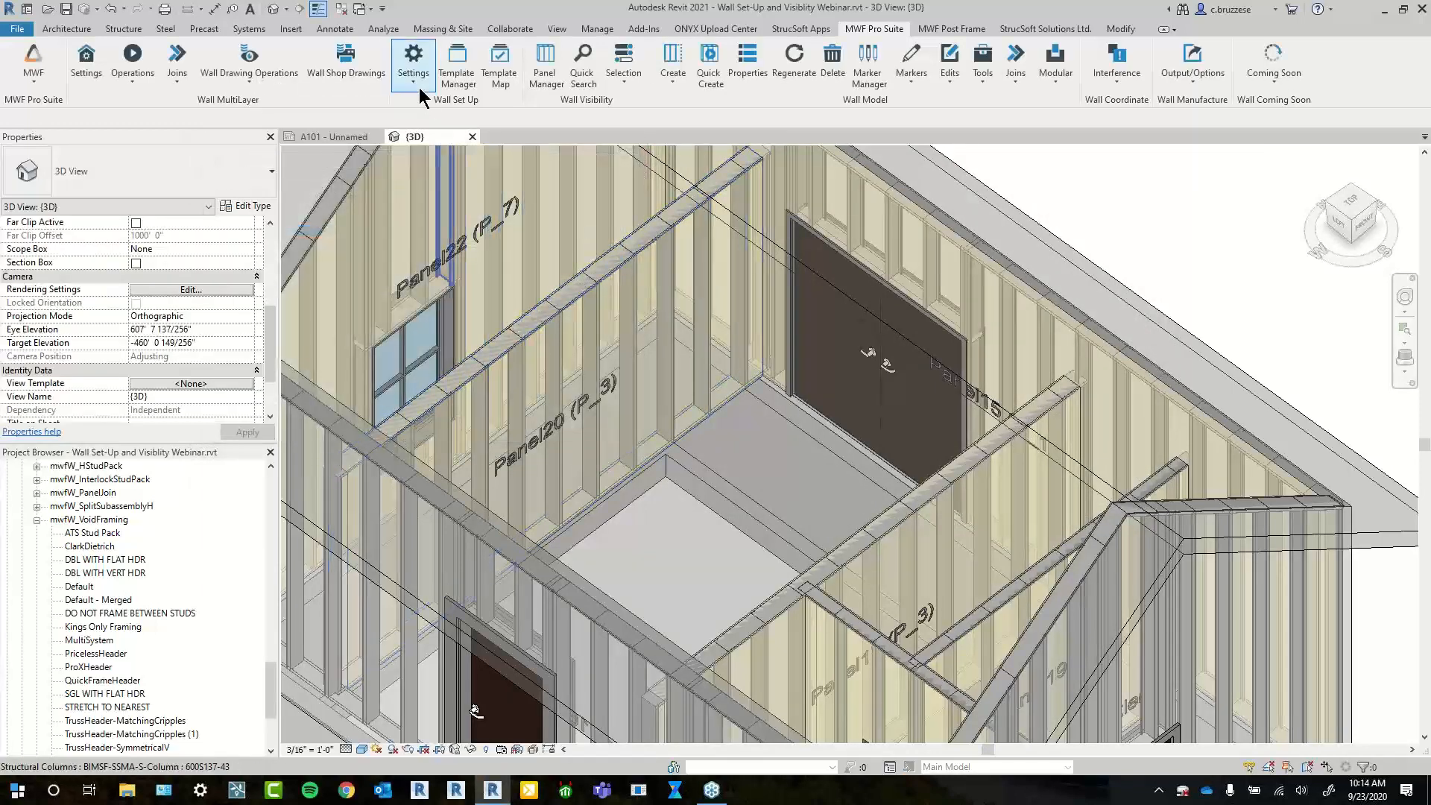
click(414, 63)
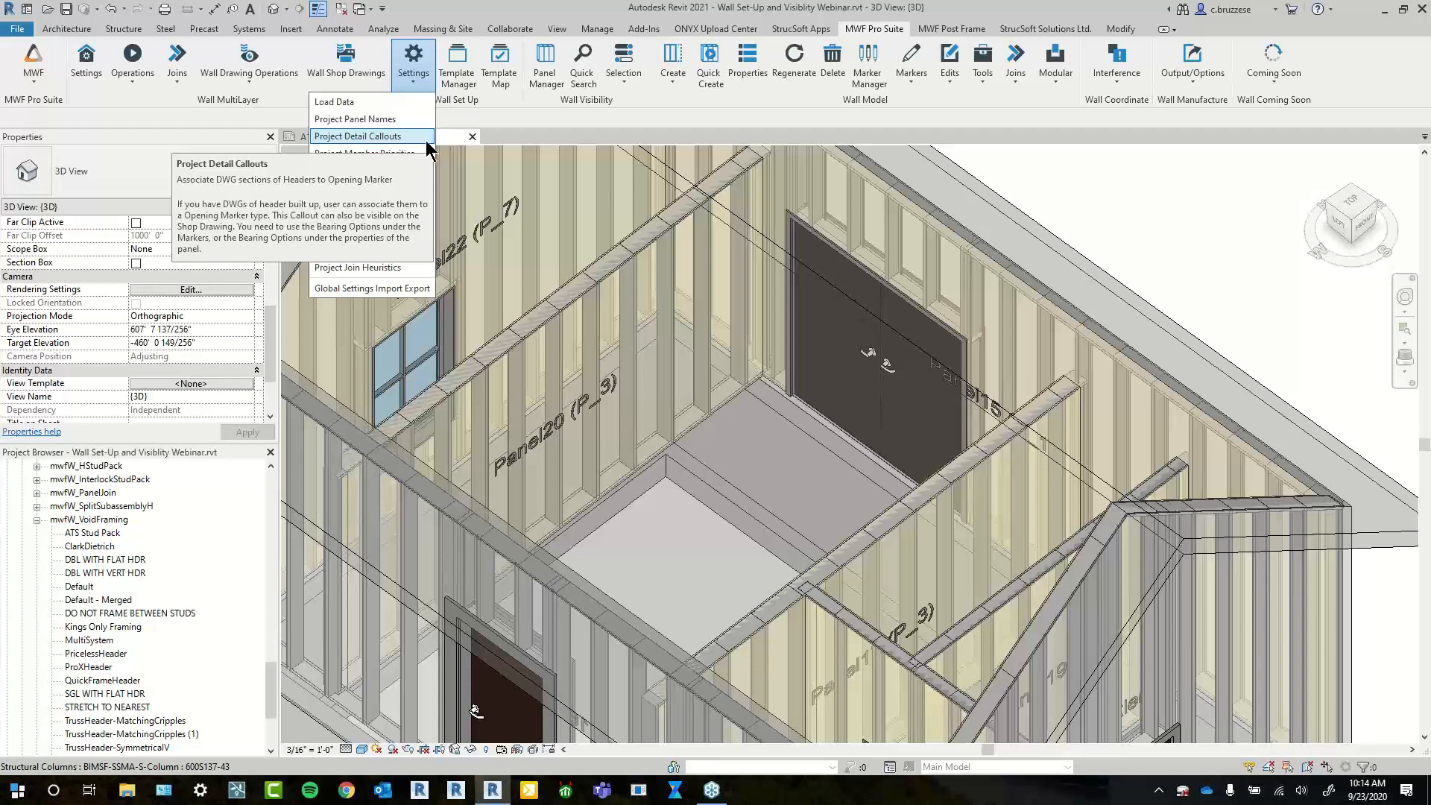
click(499, 183)
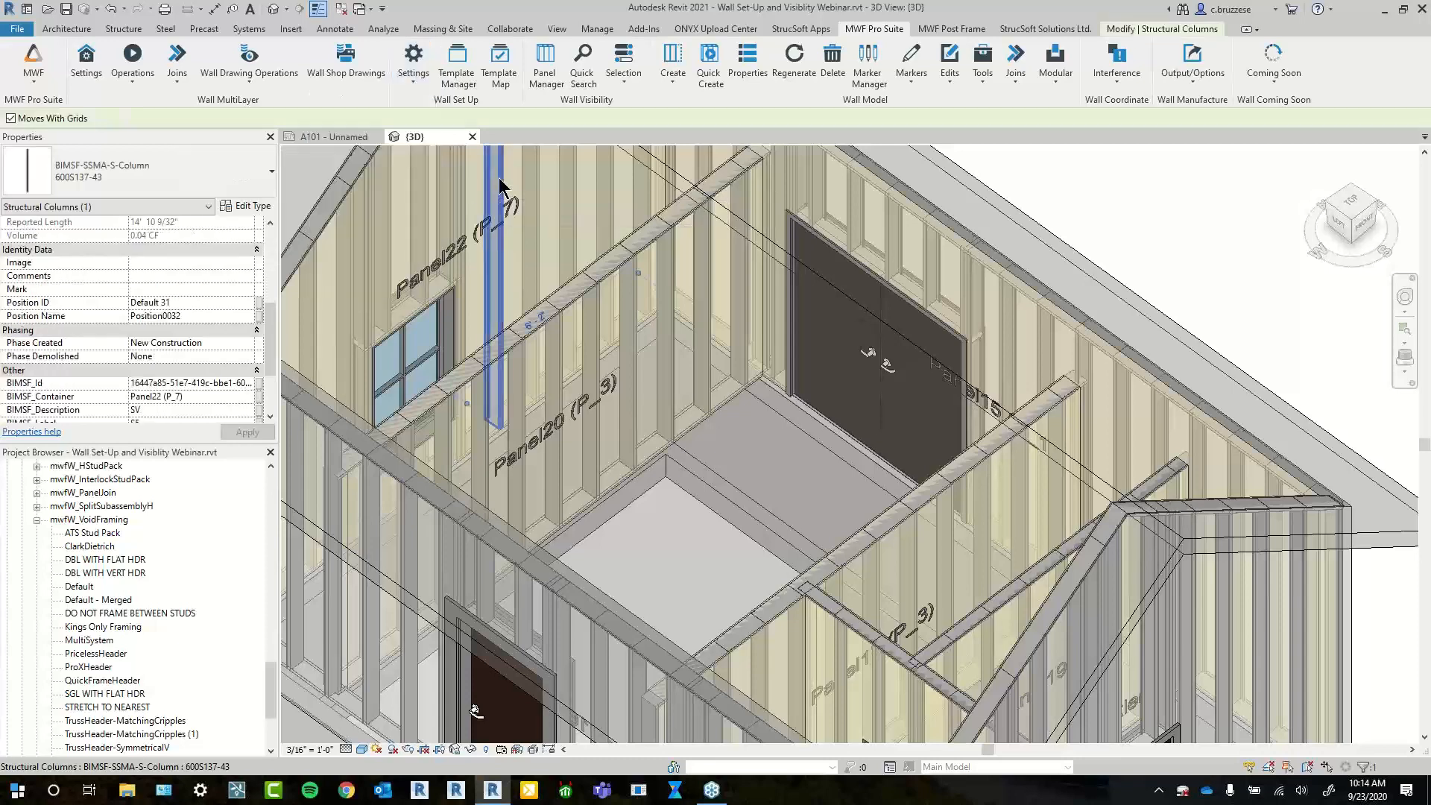
click(742, 75)
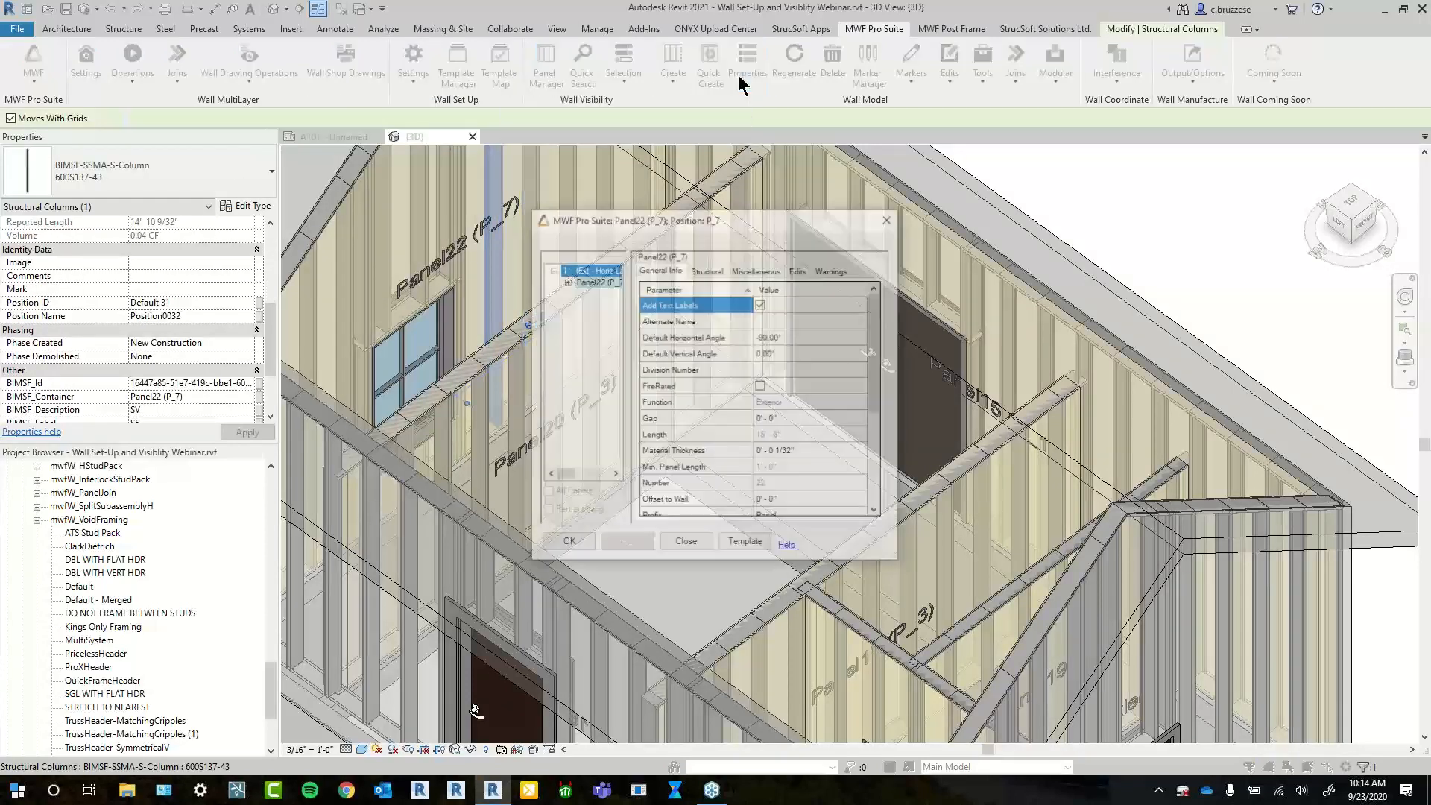
click(757, 270)
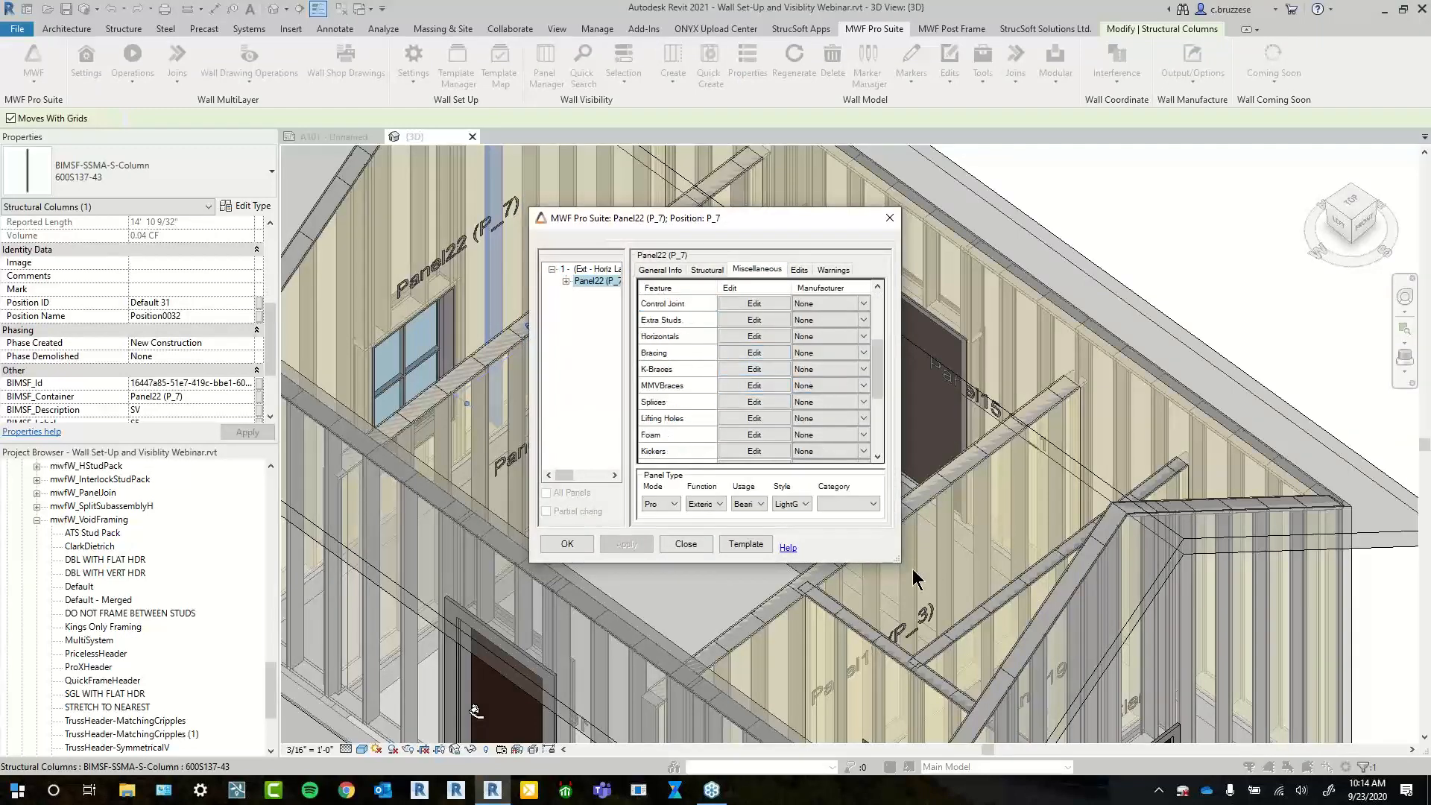
drag(896, 559, 981, 650)
drag(961, 396, 961, 367)
click(739, 337)
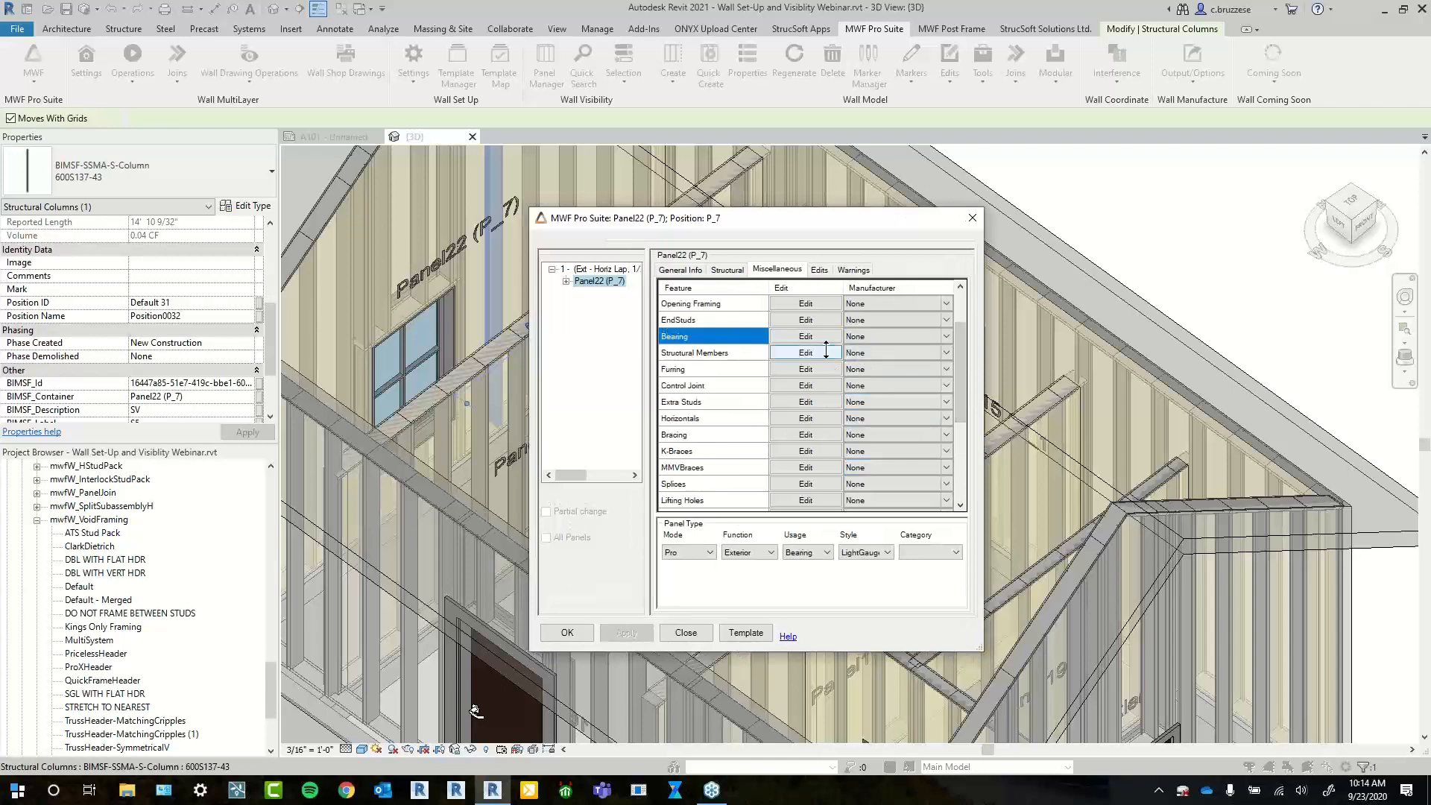
click(810, 336)
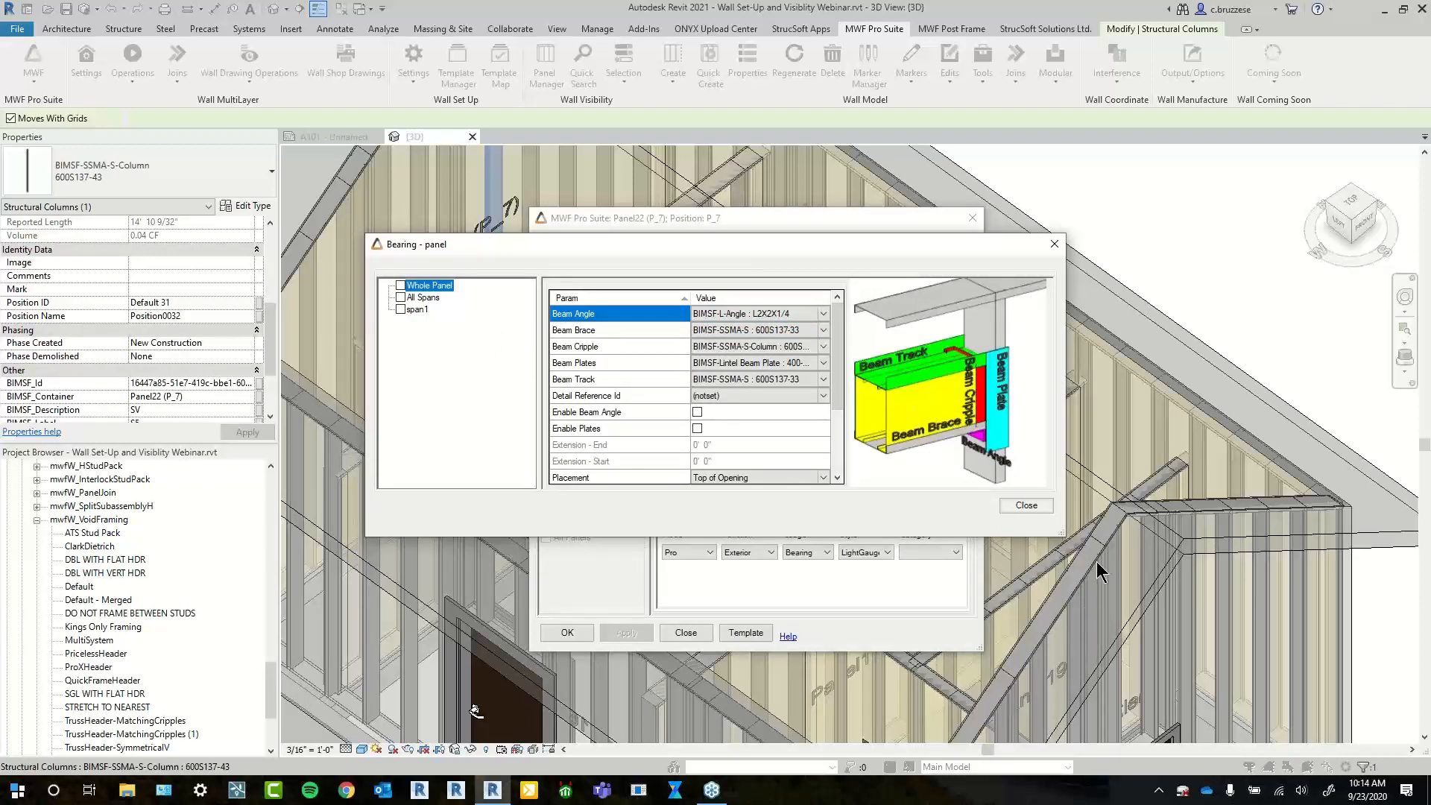
Check the Detail Reference Id choices in the panel's Bearing settings, and close the panel properties without changes
click(813, 396)
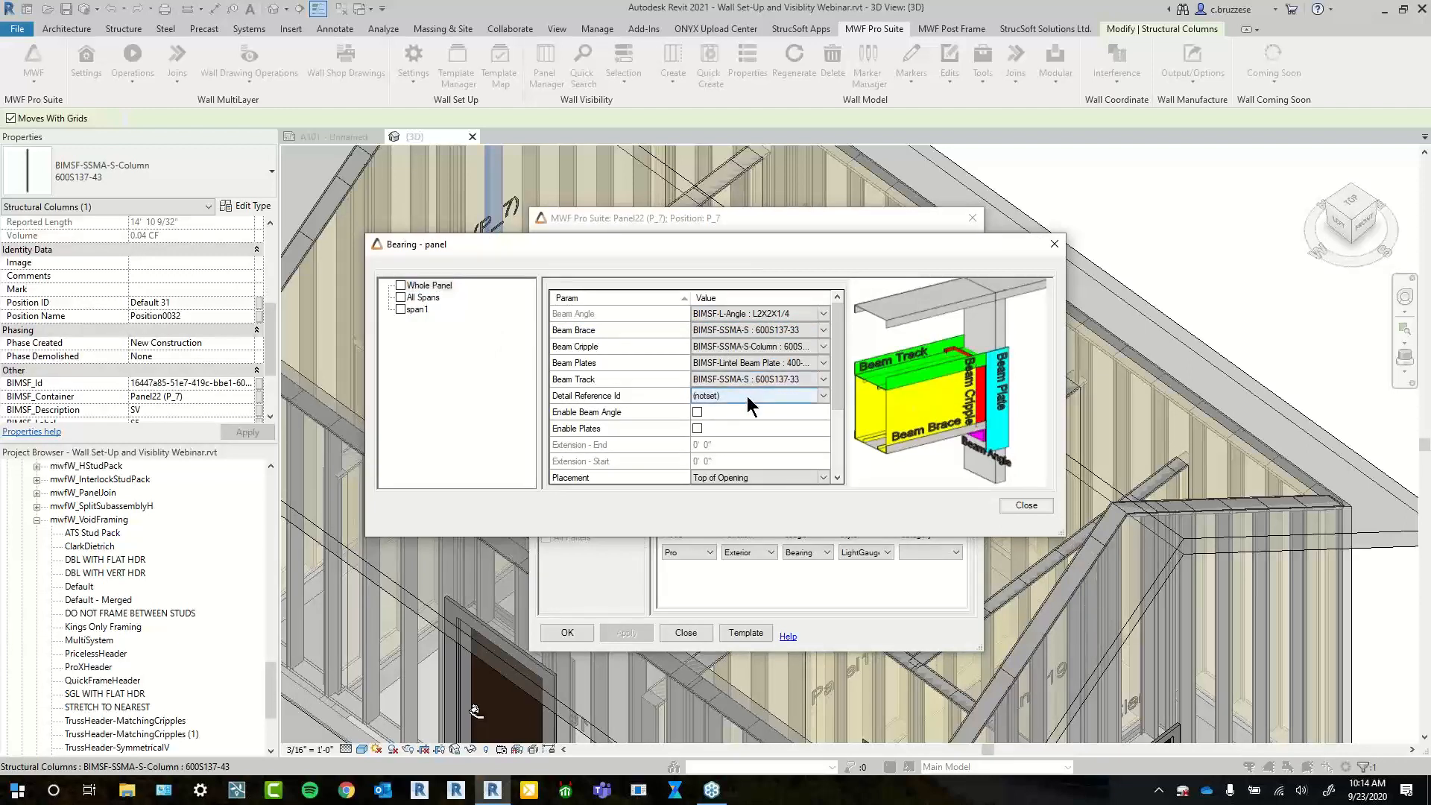
click(814, 397)
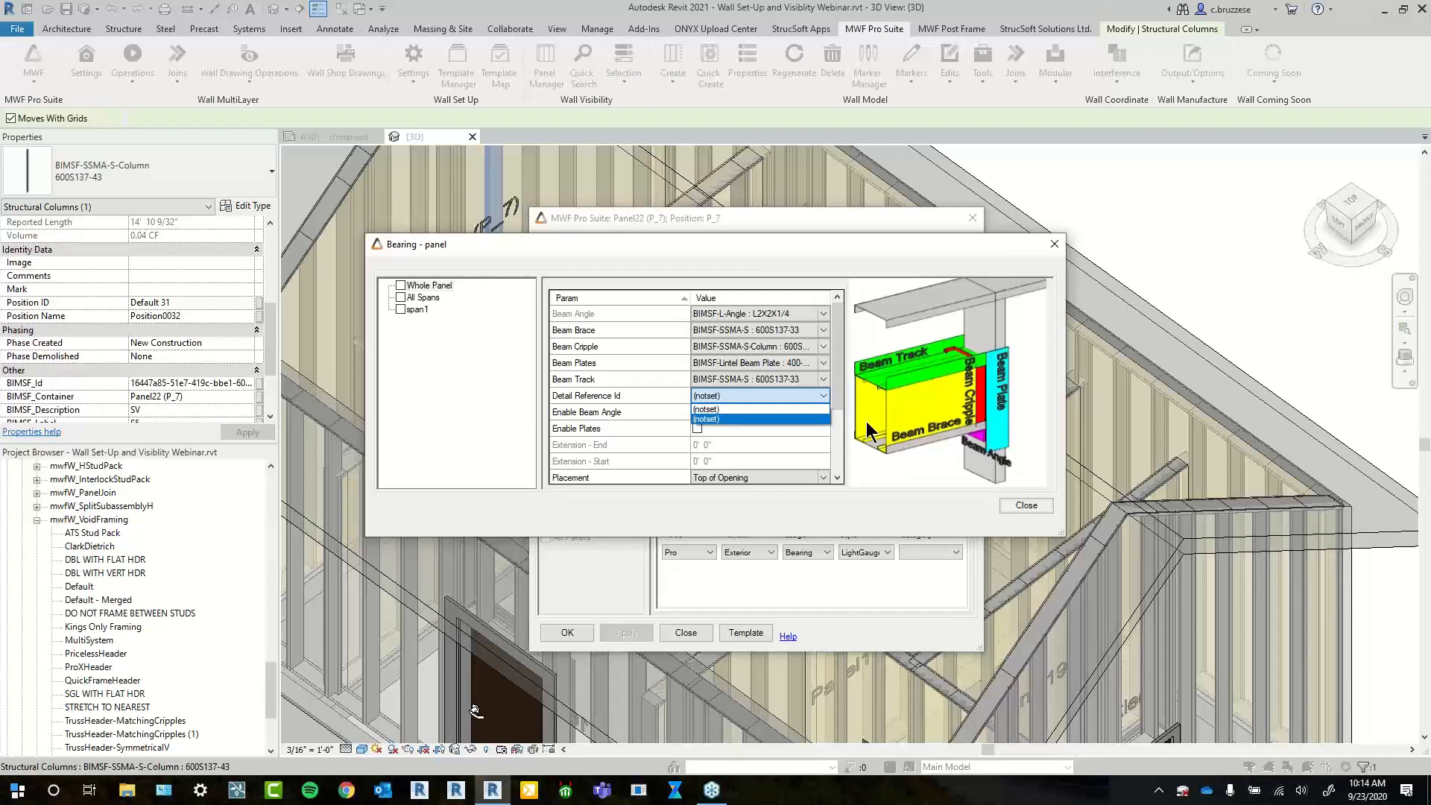
click(1075, 540)
drag(1073, 541, 1176, 580)
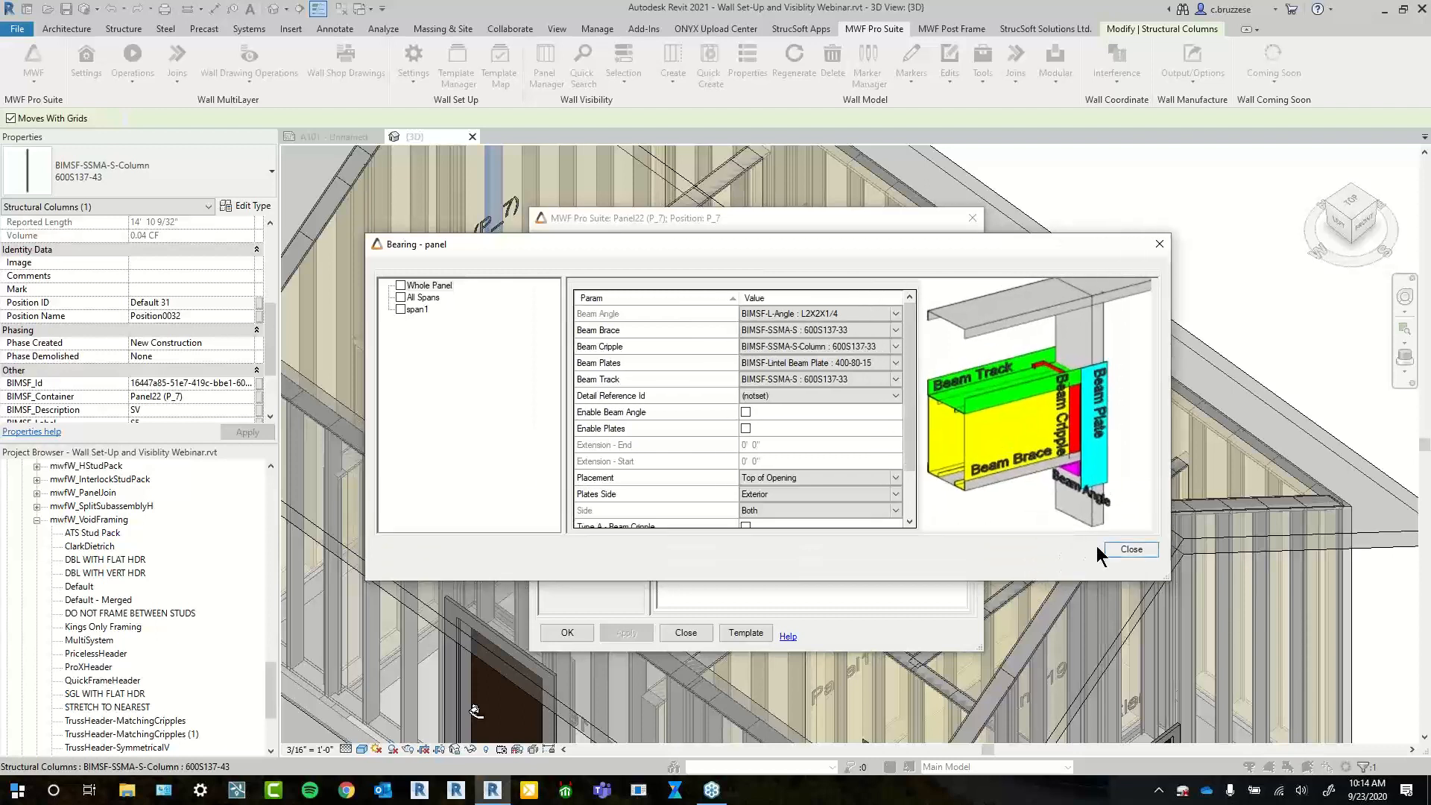
click(763, 374)
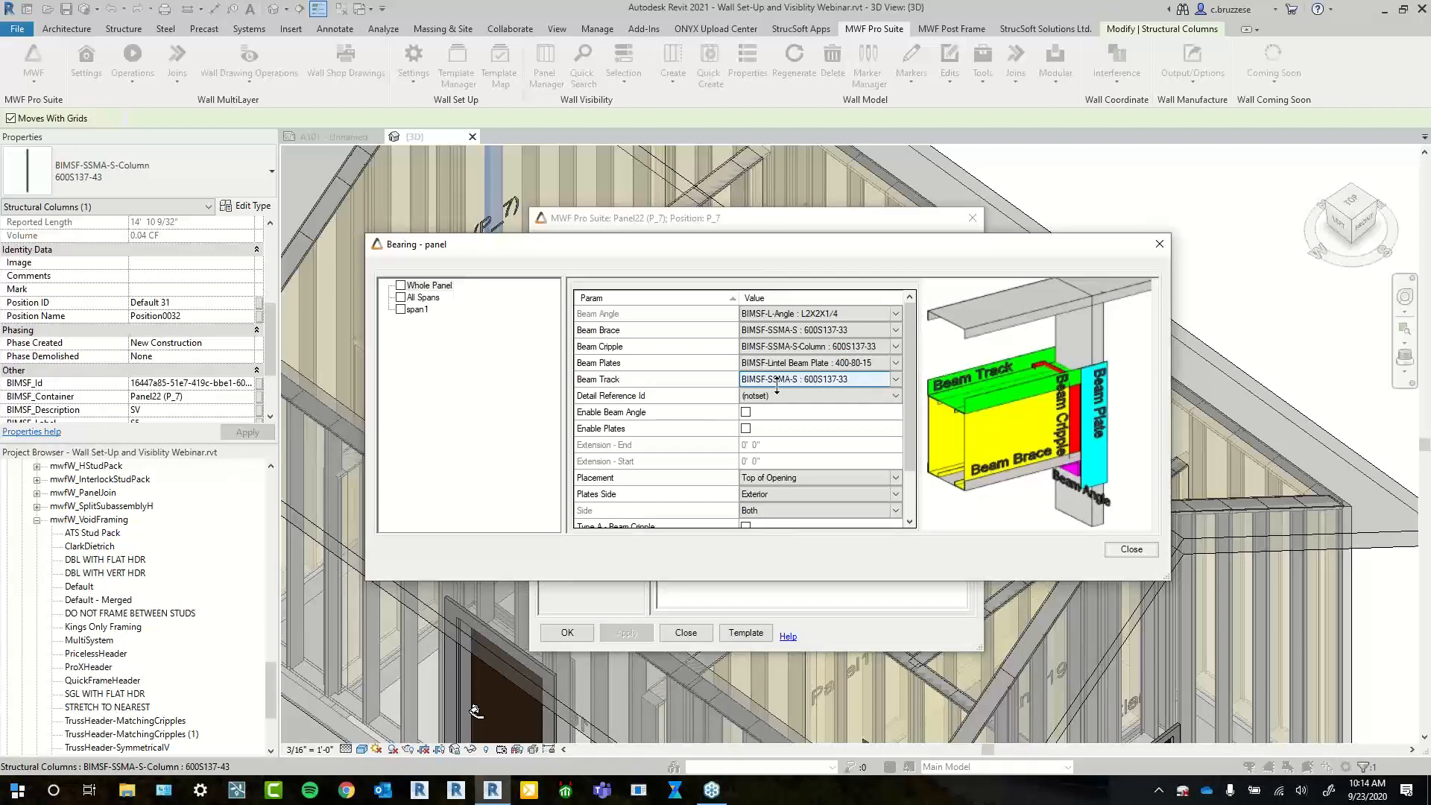
click(1134, 550)
click(973, 219)
click(760, 463)
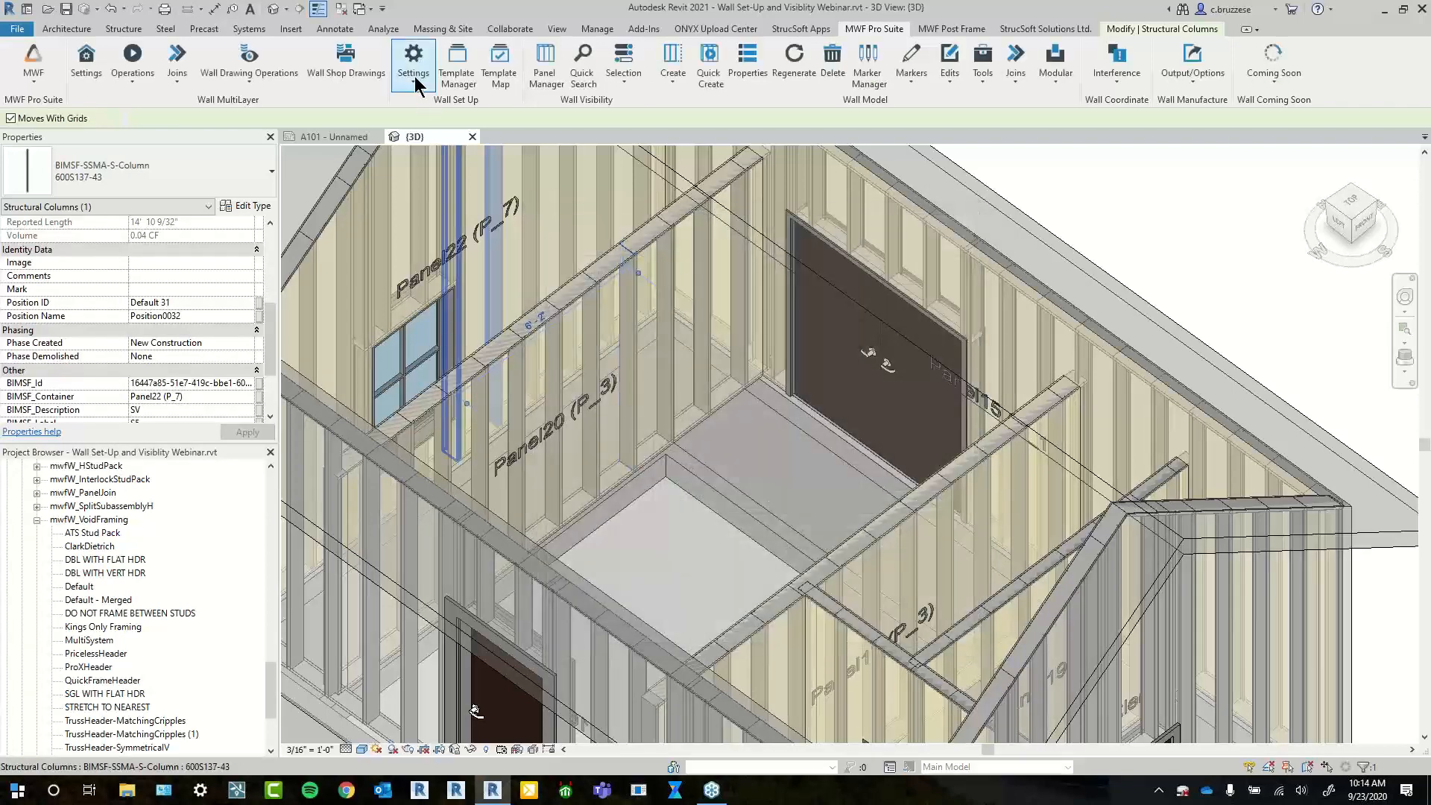
Open the Project Member Priorities settings and enable Override Priorities
click(416, 84)
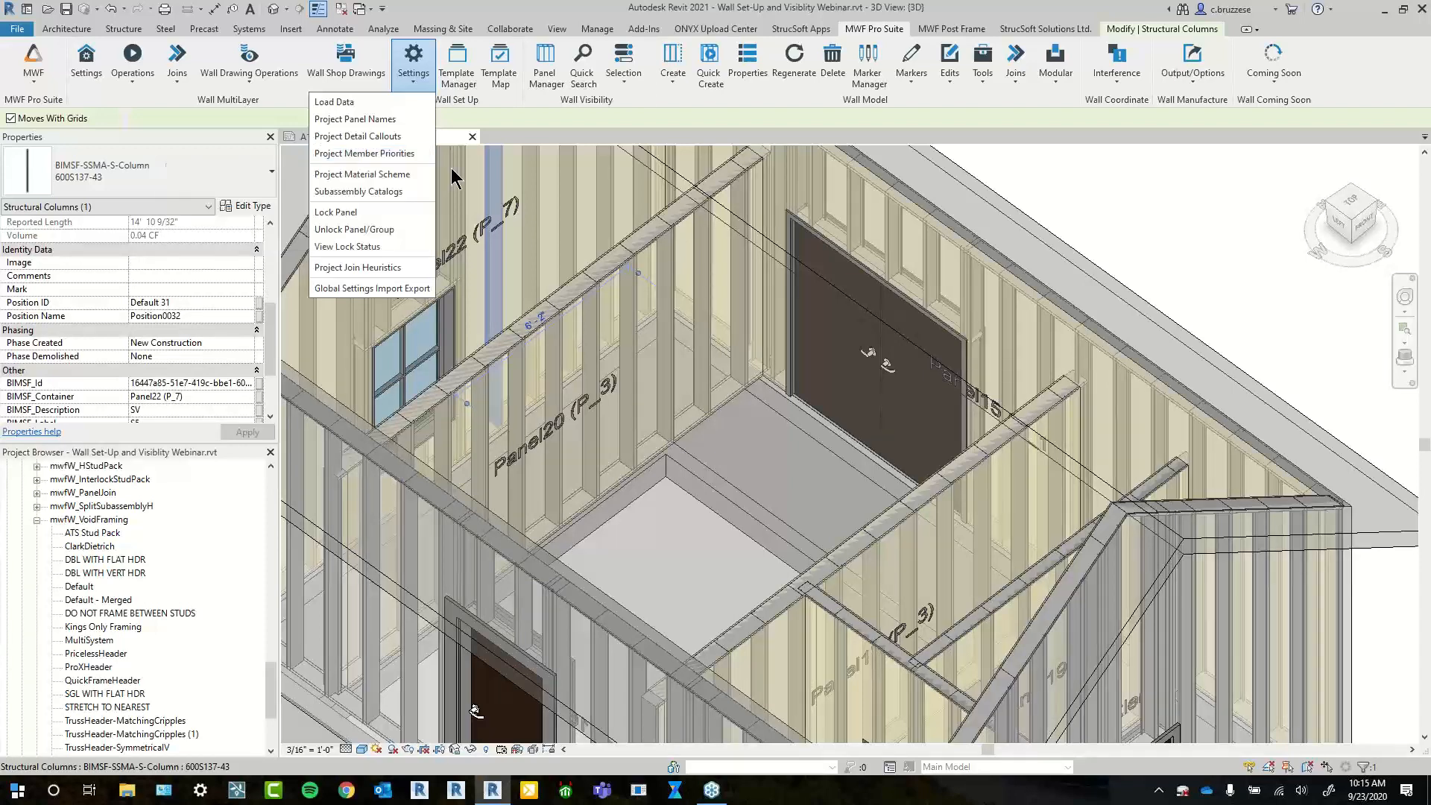
click(425, 158)
drag(328, 64, 528, 121)
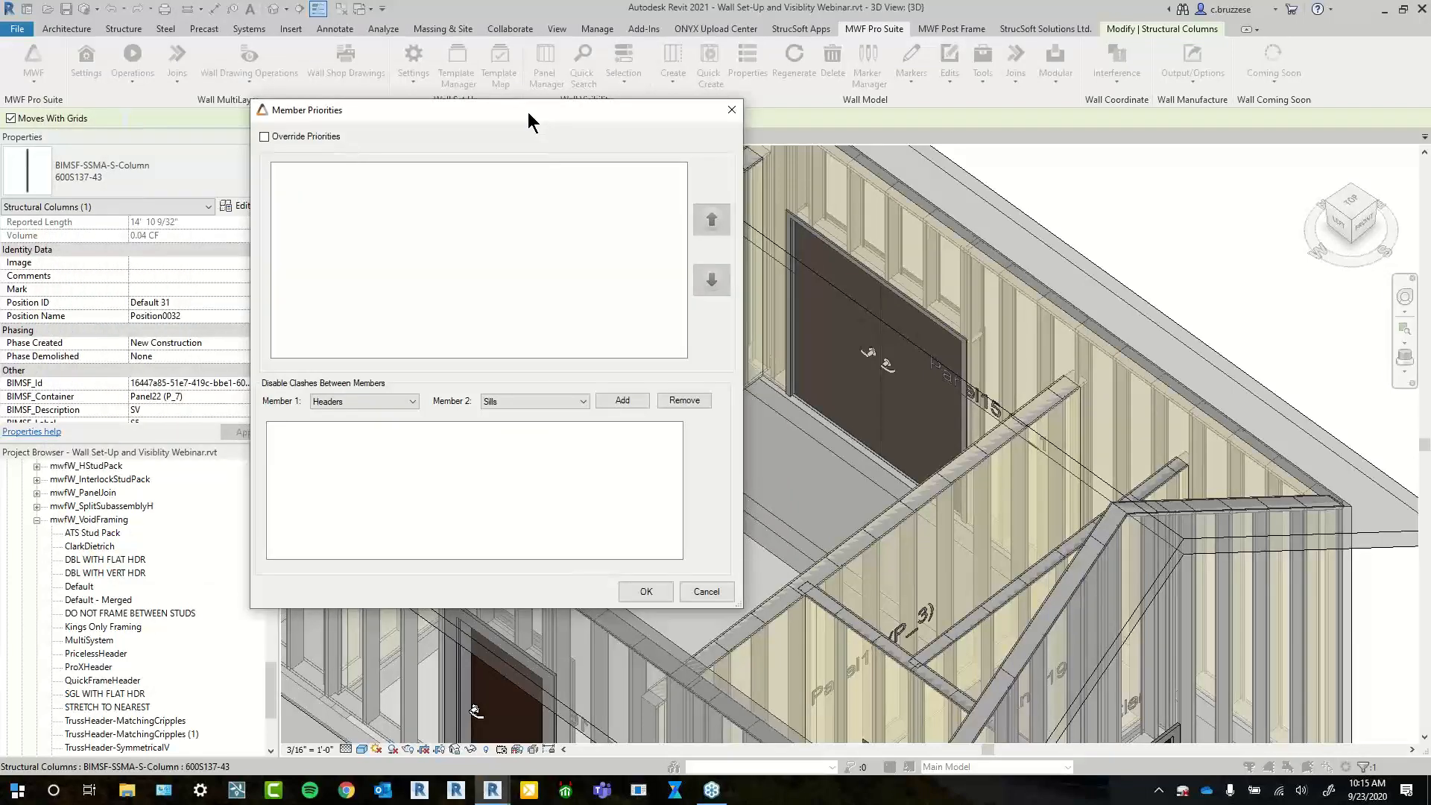
click(322, 139)
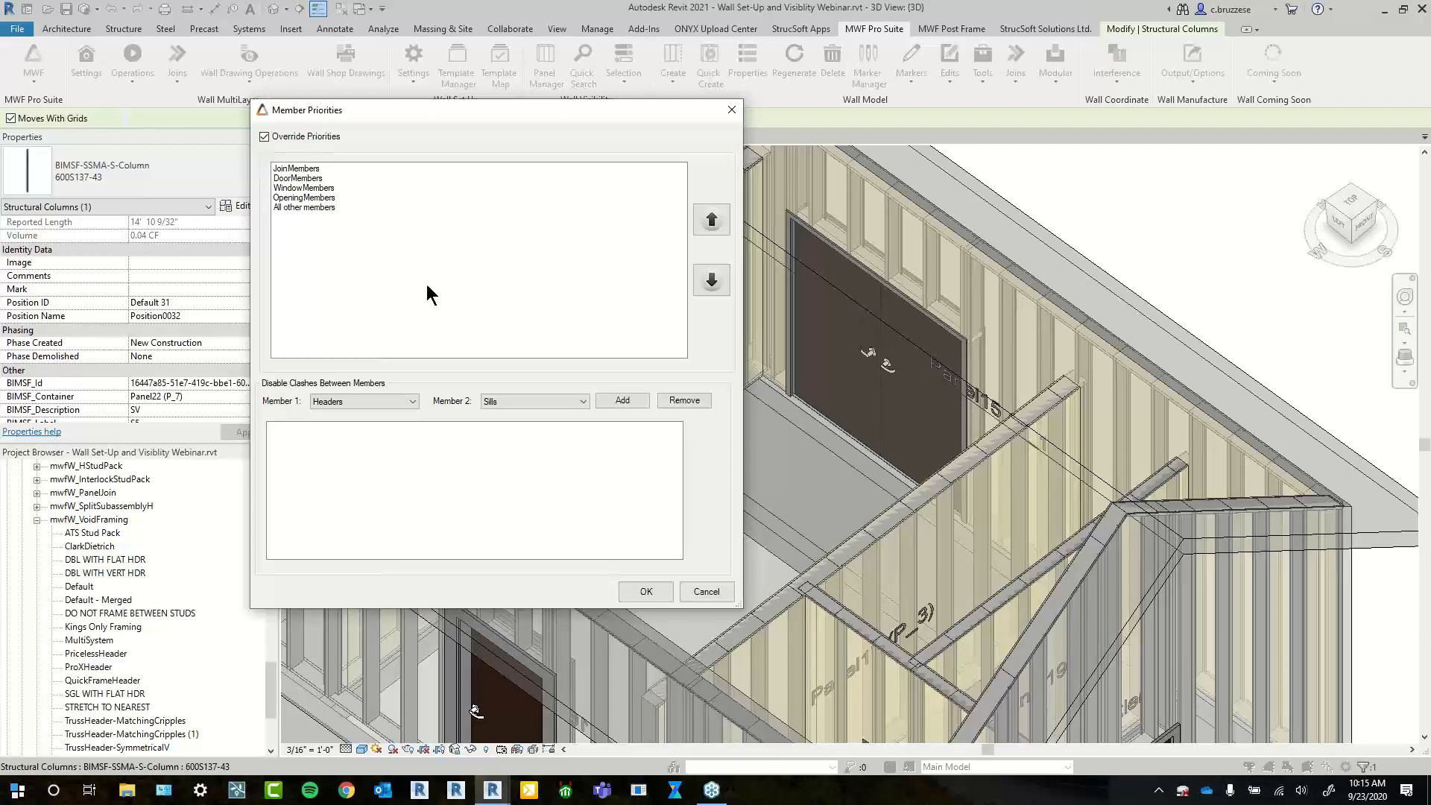
Examine the default member priority order, including JoinMembers and DoorMembers, keeping Override Priorities enabled
click(292, 168)
click(290, 179)
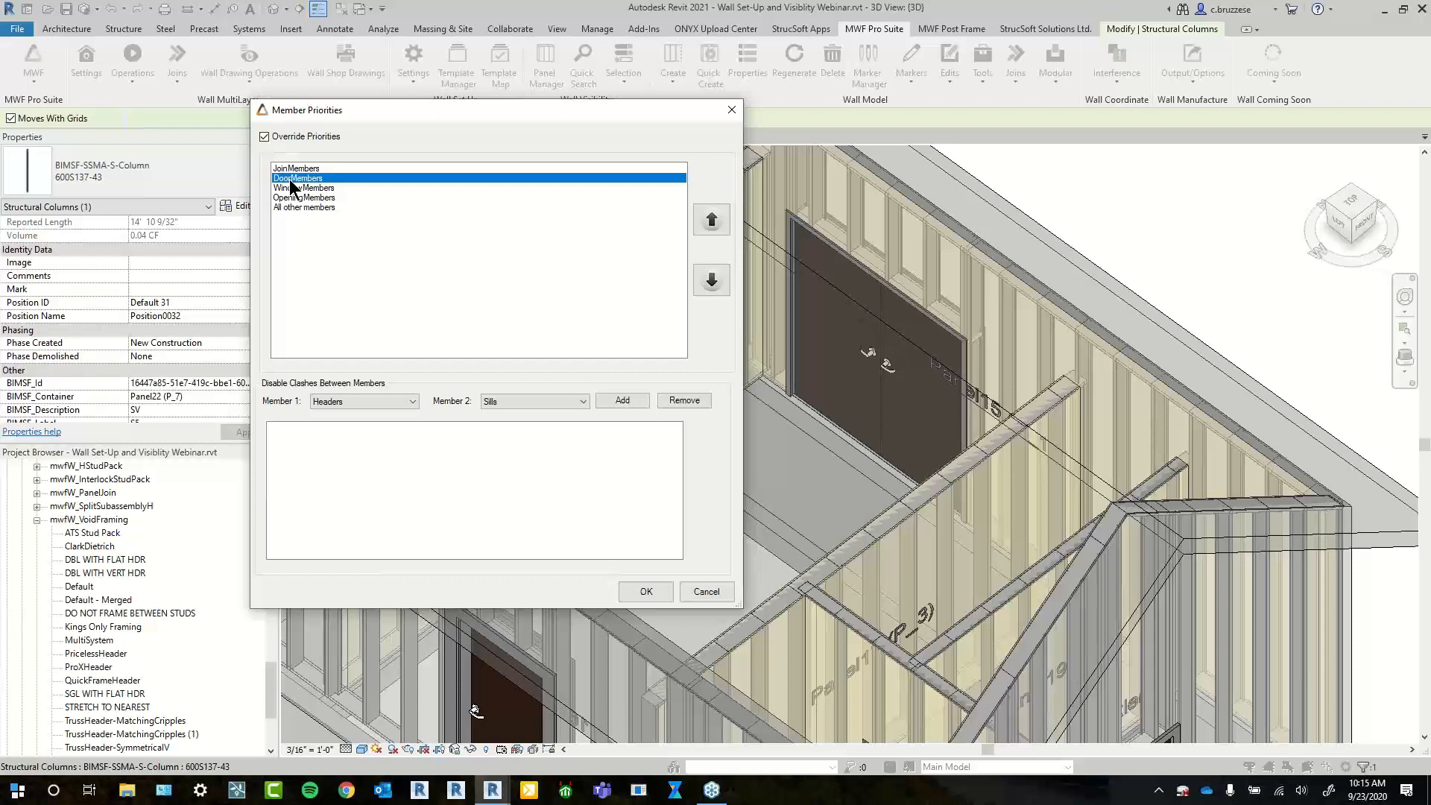
click(288, 141)
click(288, 142)
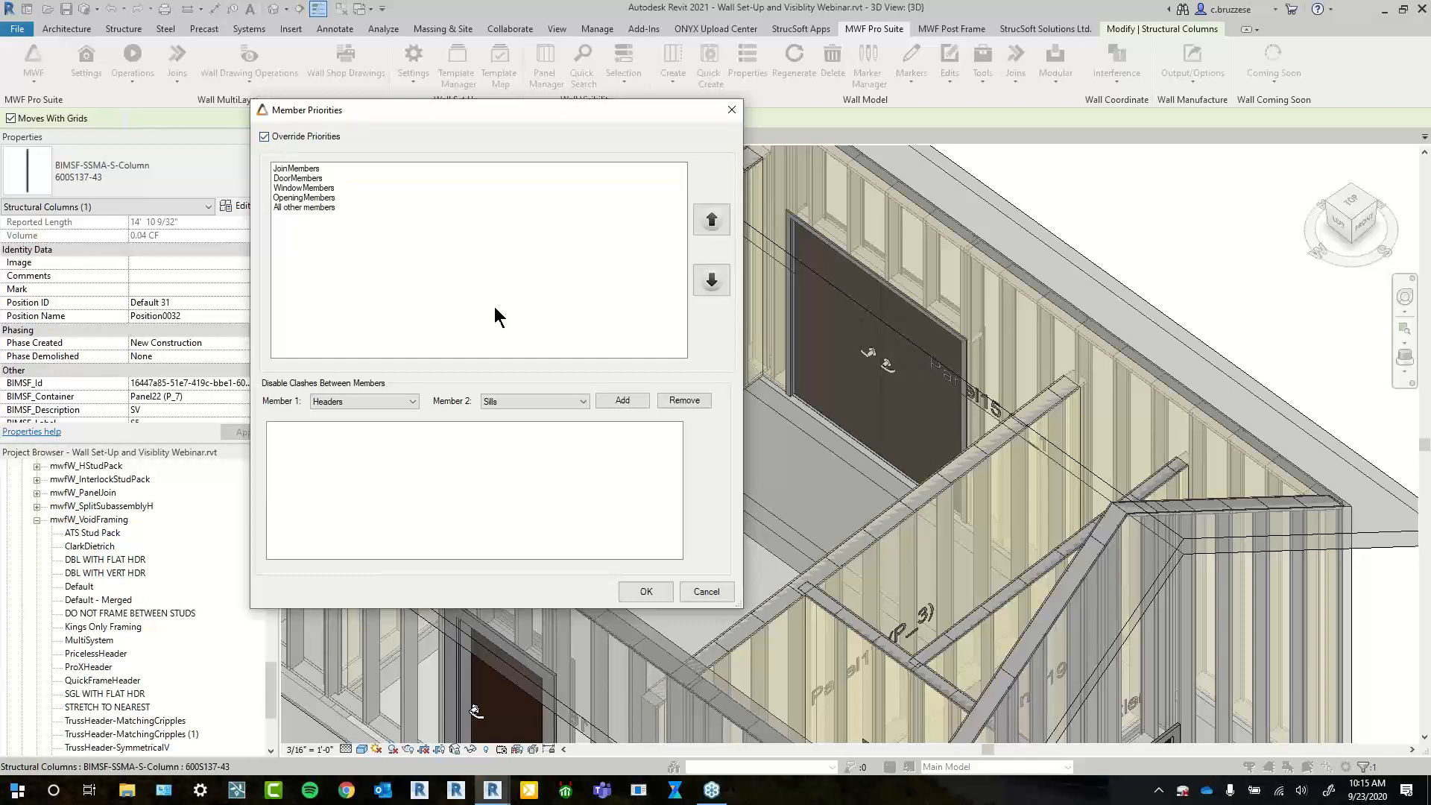
click(298, 169)
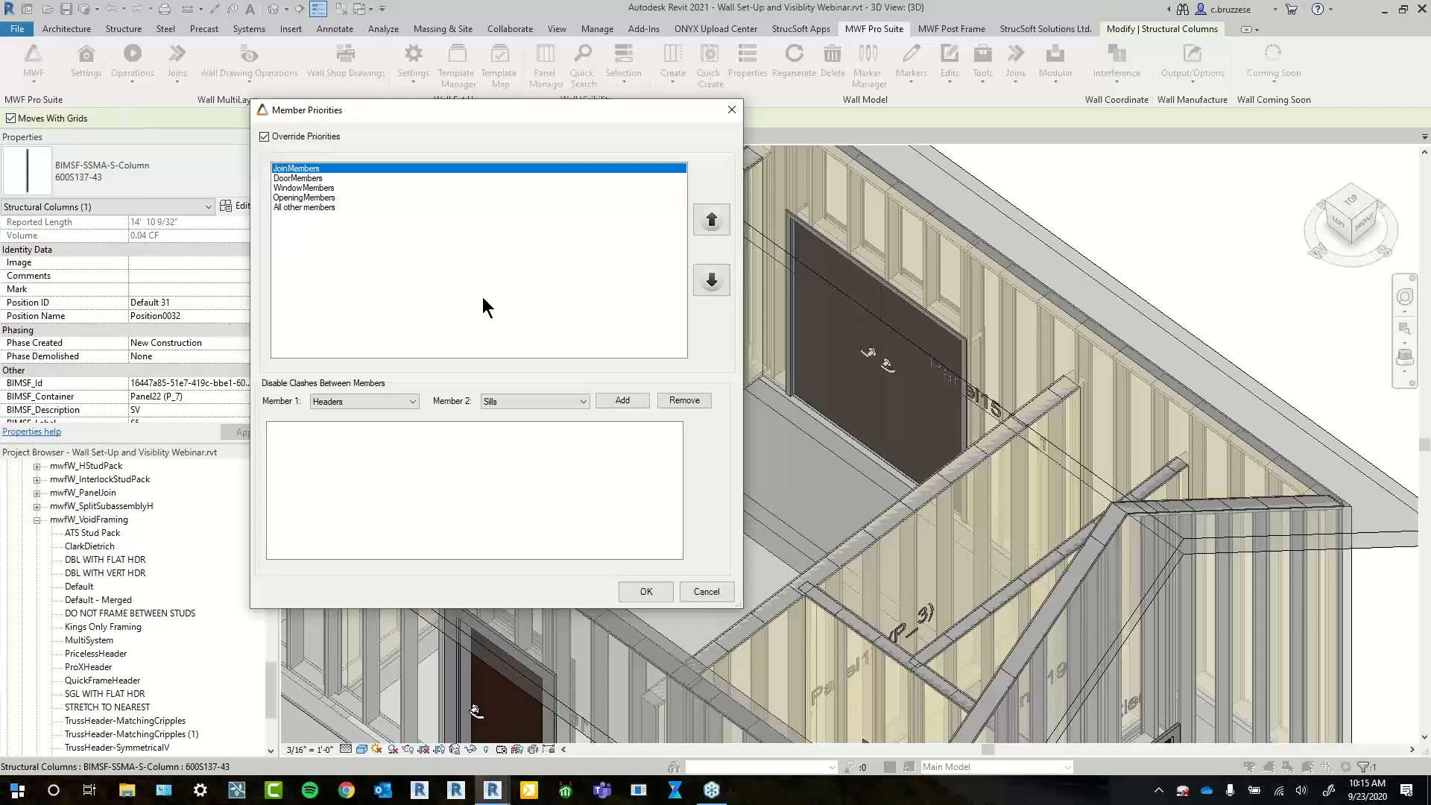
drag(692, 112, 580, 106)
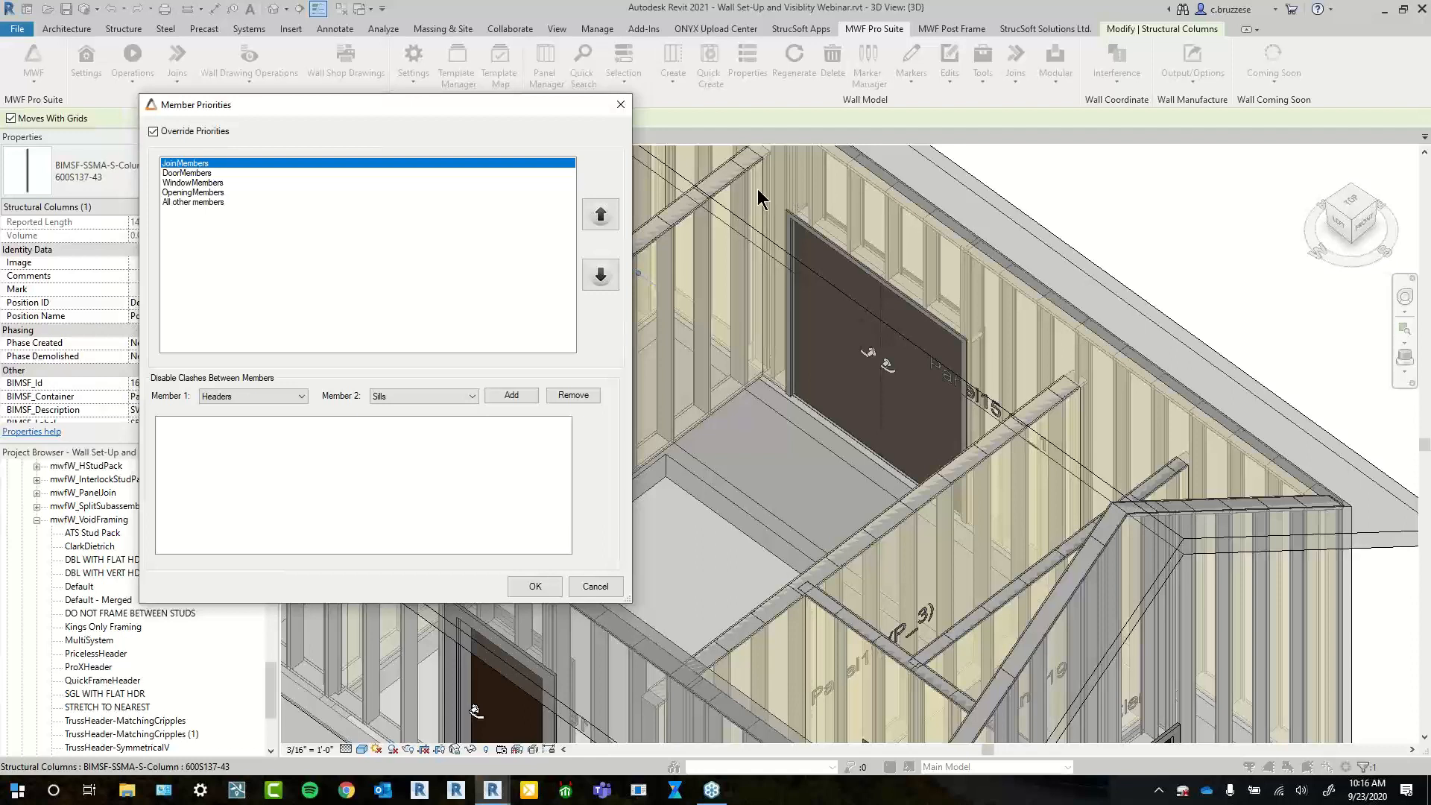
drag(213, 114, 299, 144)
click(257, 203)
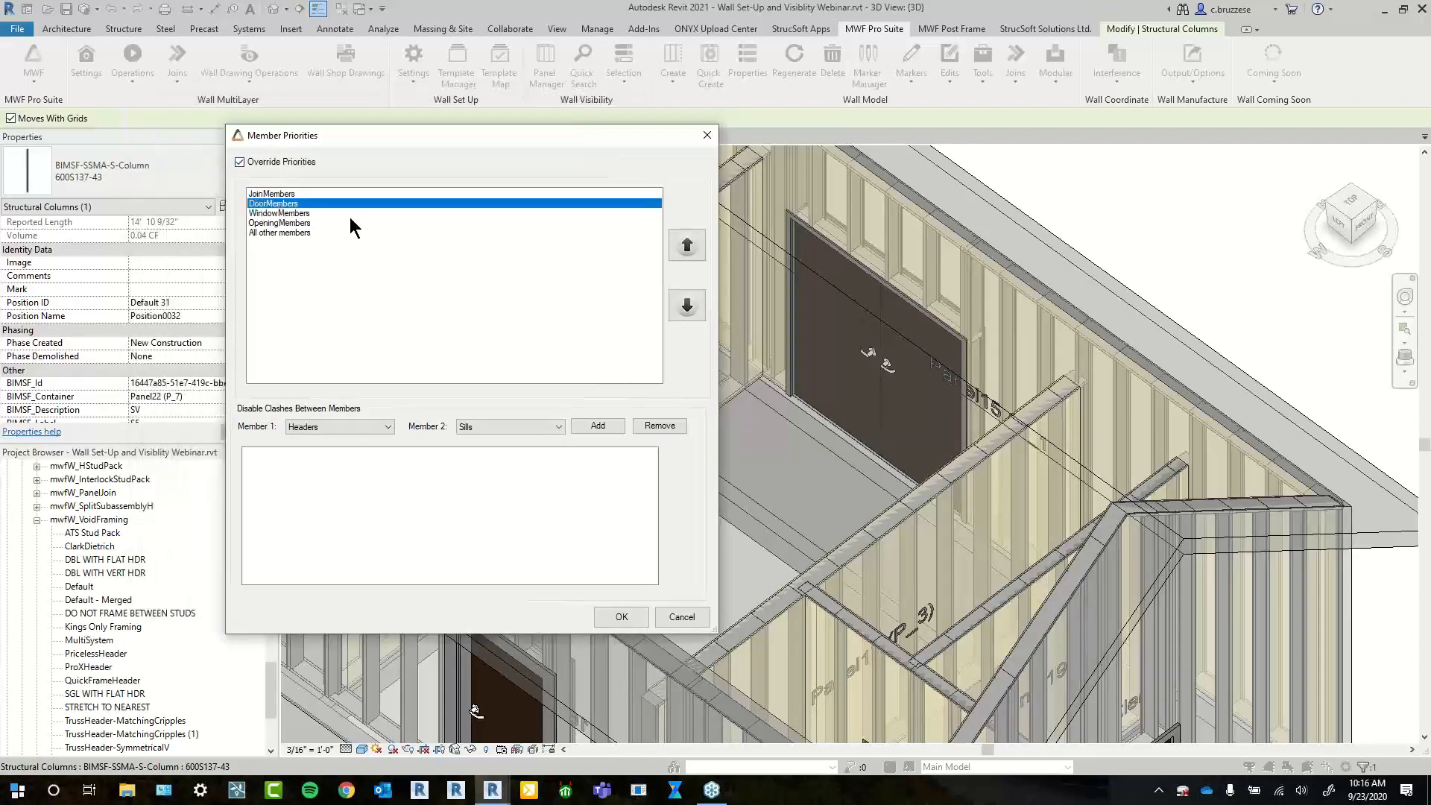
Move JoinMembers down three places in the priority order, below OpeningMembers
click(288, 195)
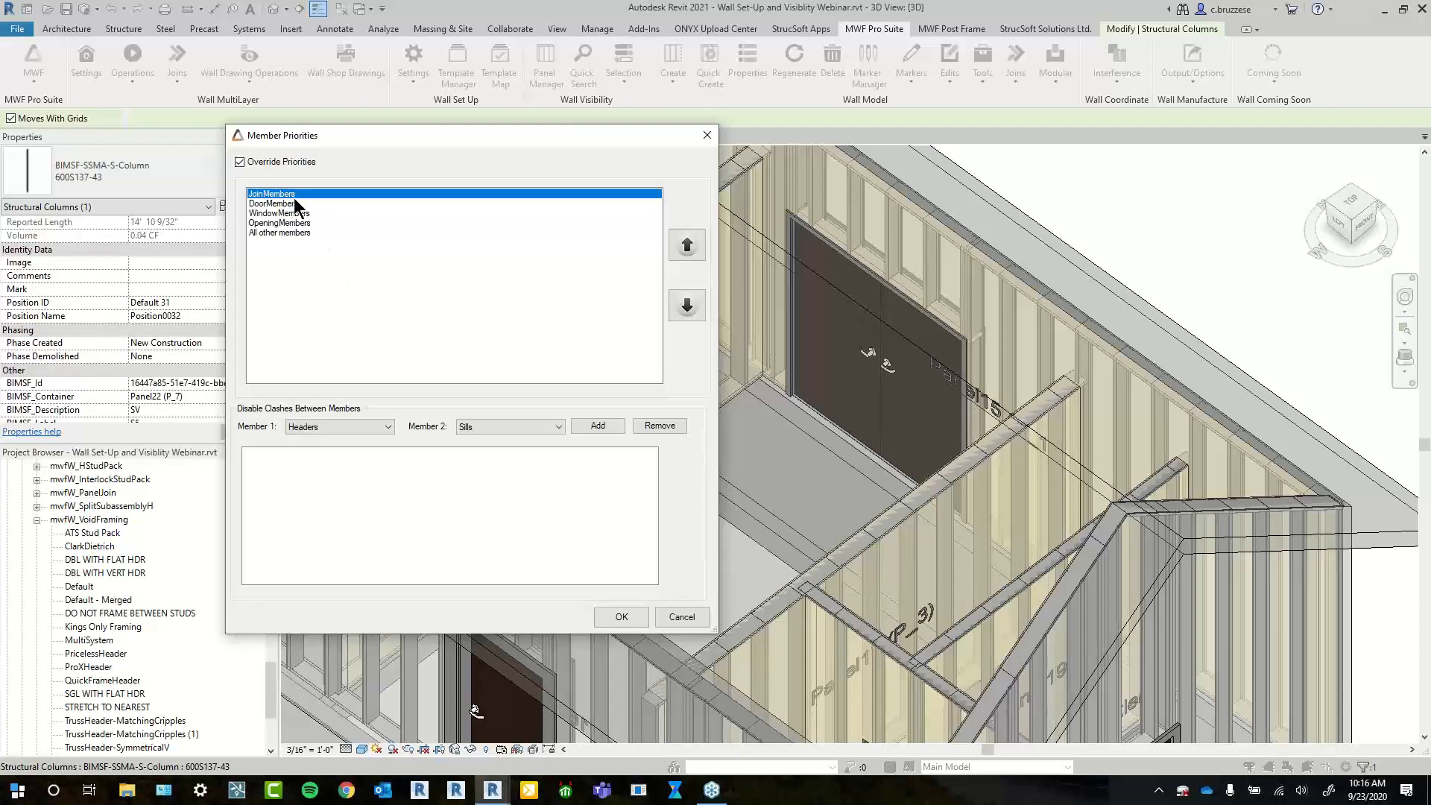
click(690, 307)
click(687, 306)
click(687, 306)
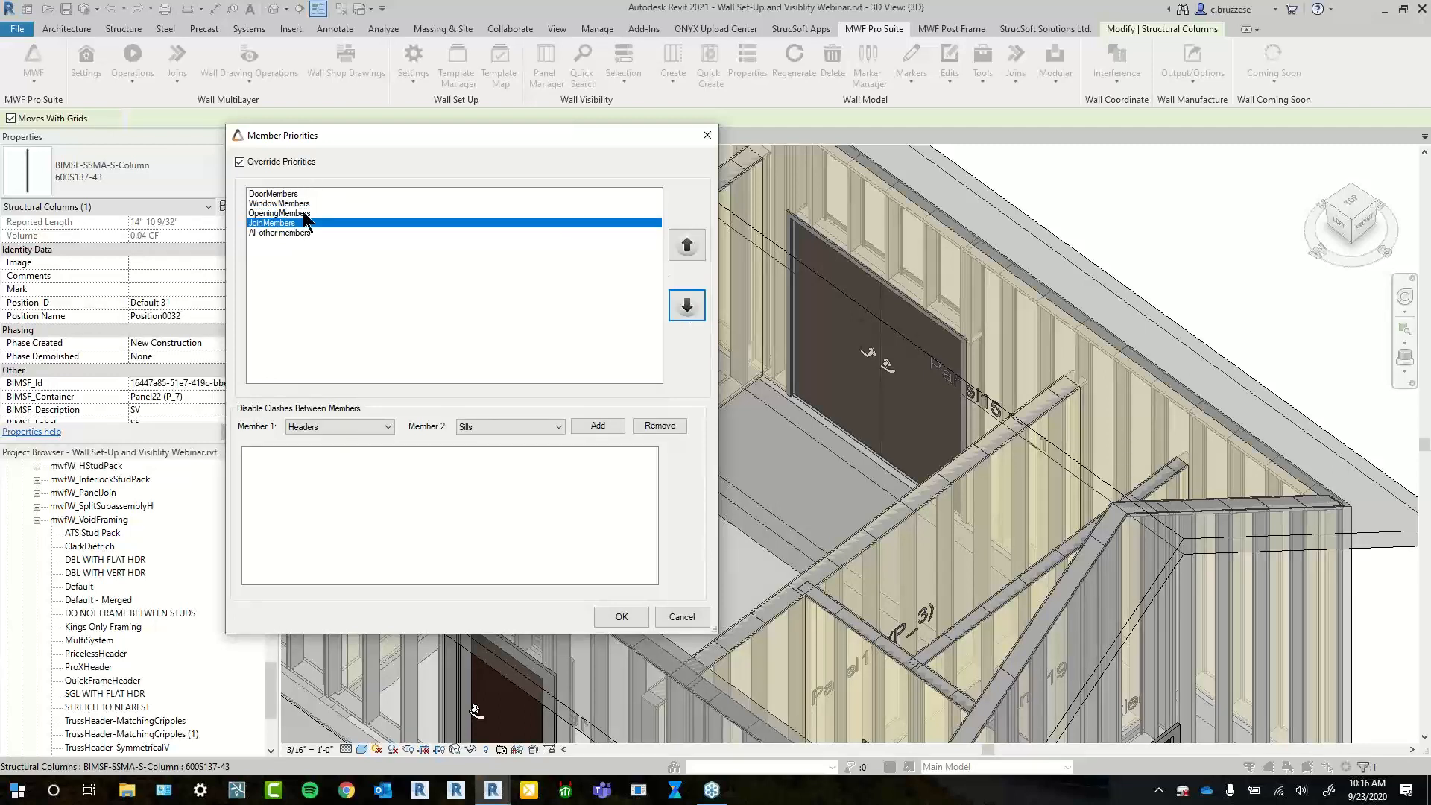
Move JoinMembers back up to the first place in the priority order
click(686, 245)
click(687, 246)
click(687, 245)
Go through the DoorMembers, WindowMembers, OpeningMembers and All other members entries and compare their rank with JoinMembers
click(282, 204)
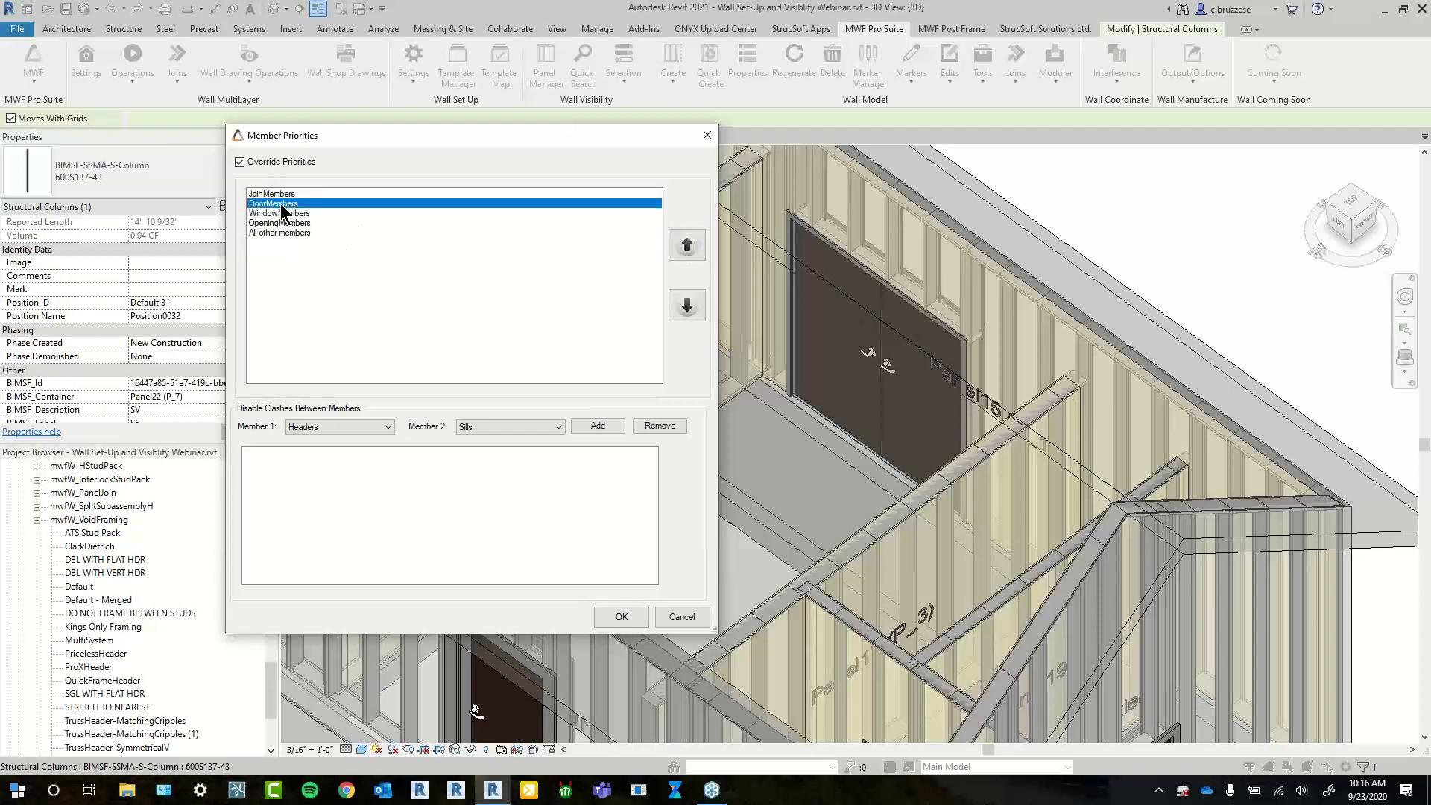
click(316, 213)
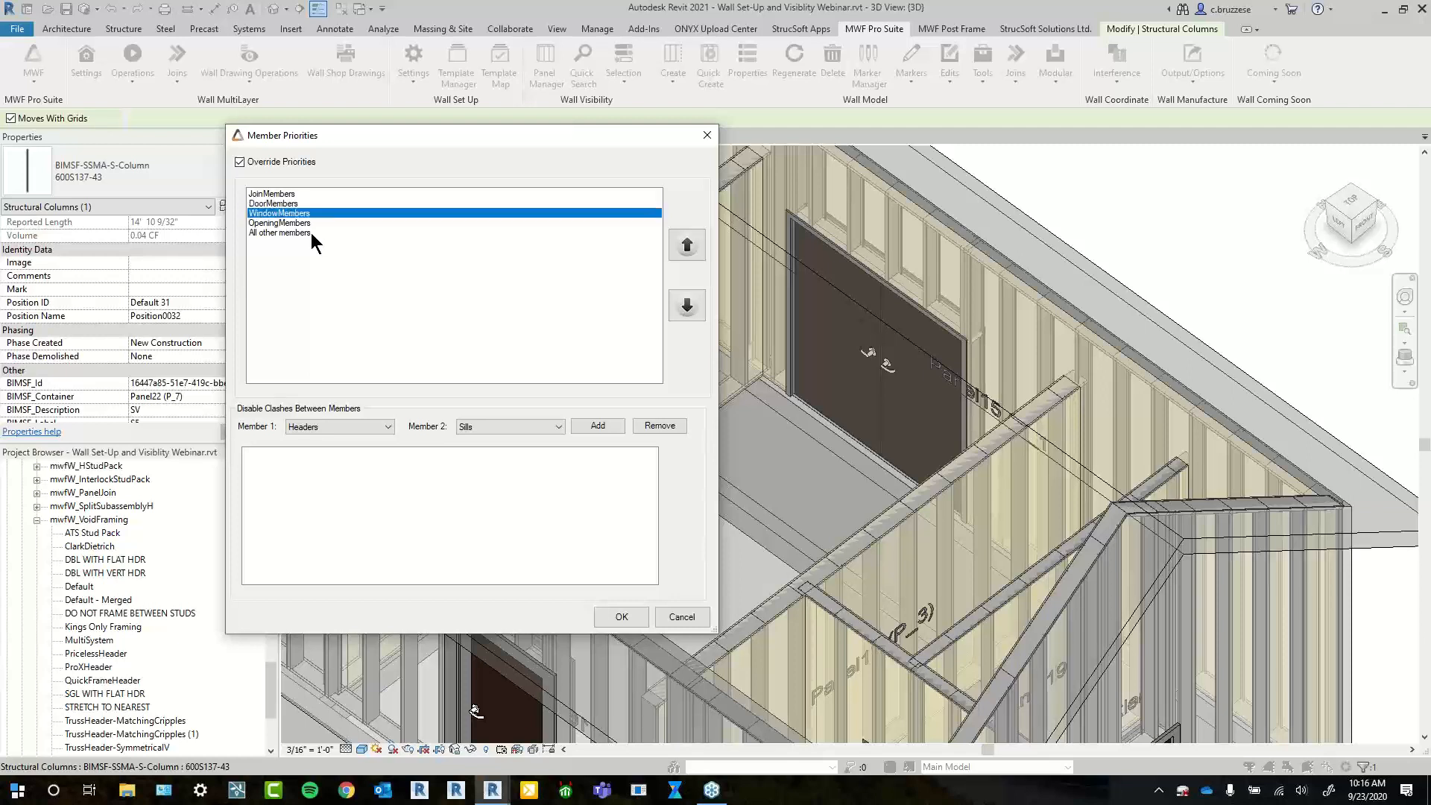
key(Down)
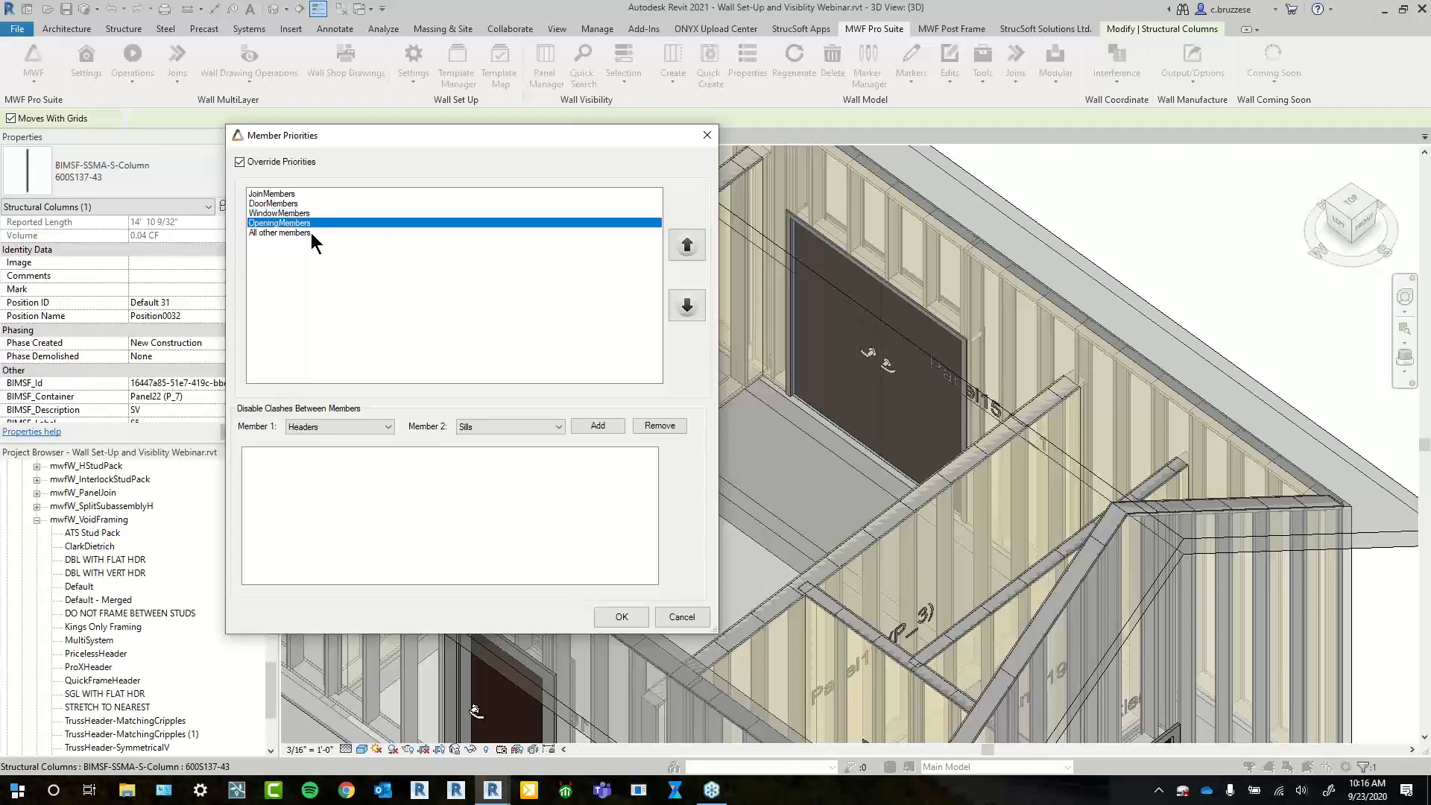
key(Down)
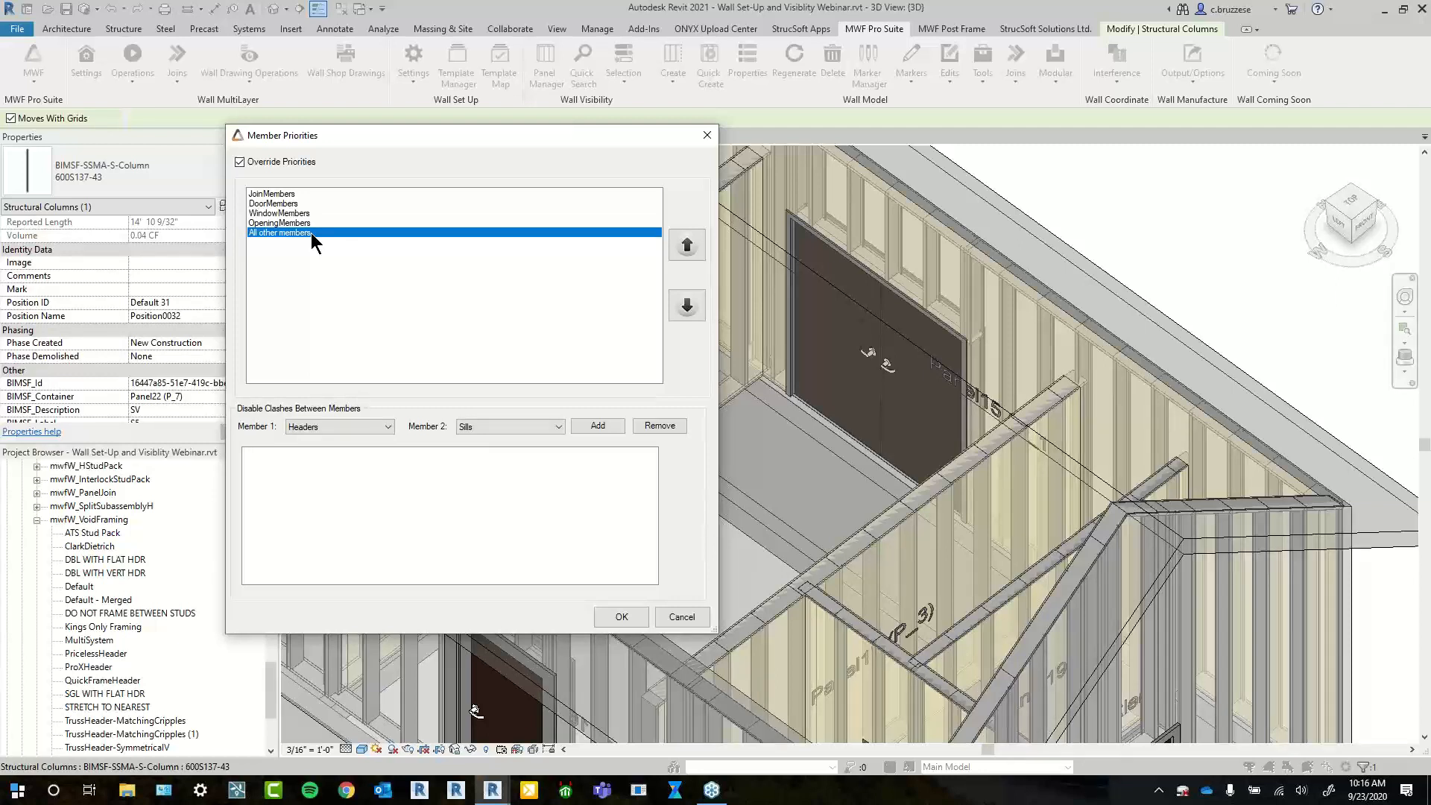
key(Up)
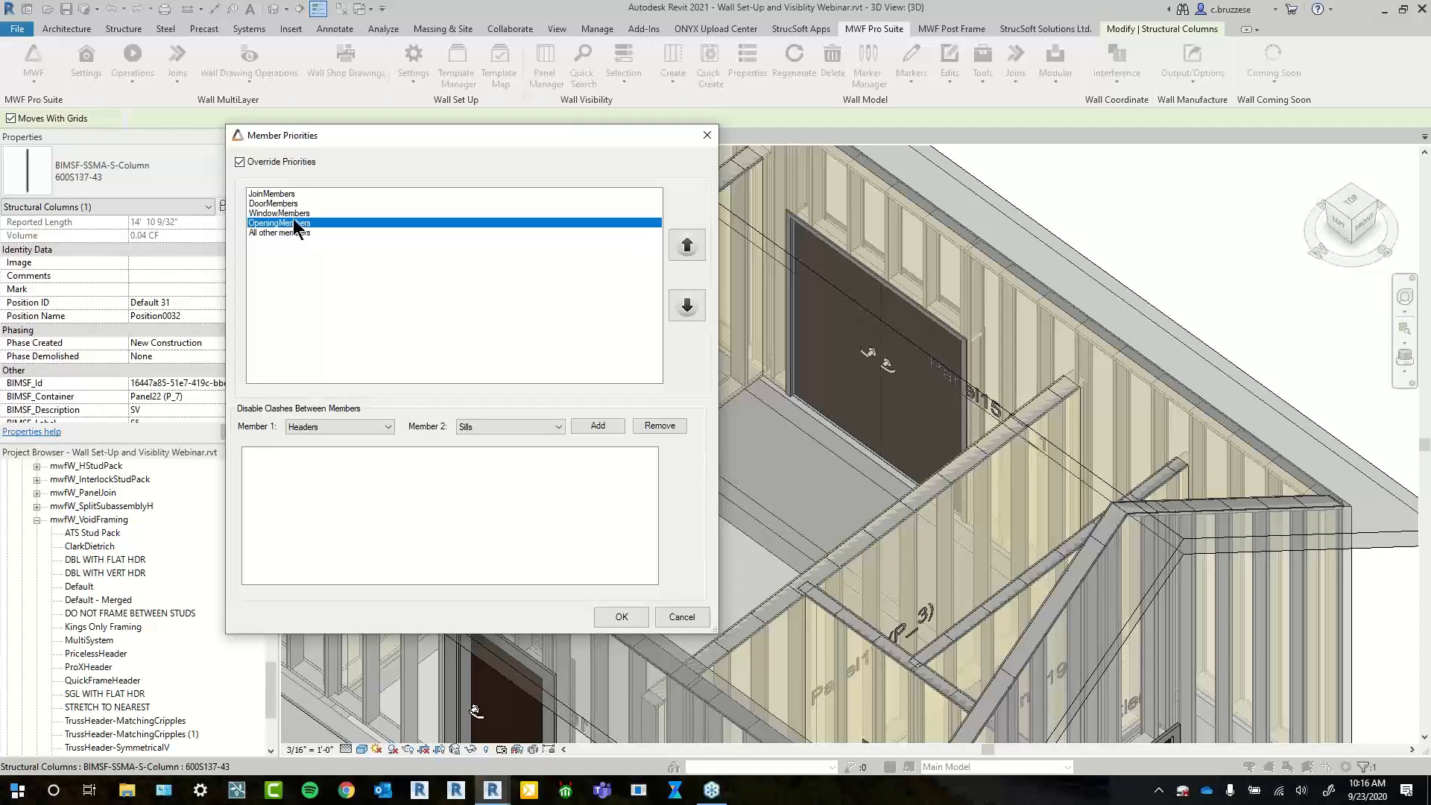
click(289, 211)
click(282, 193)
click(289, 214)
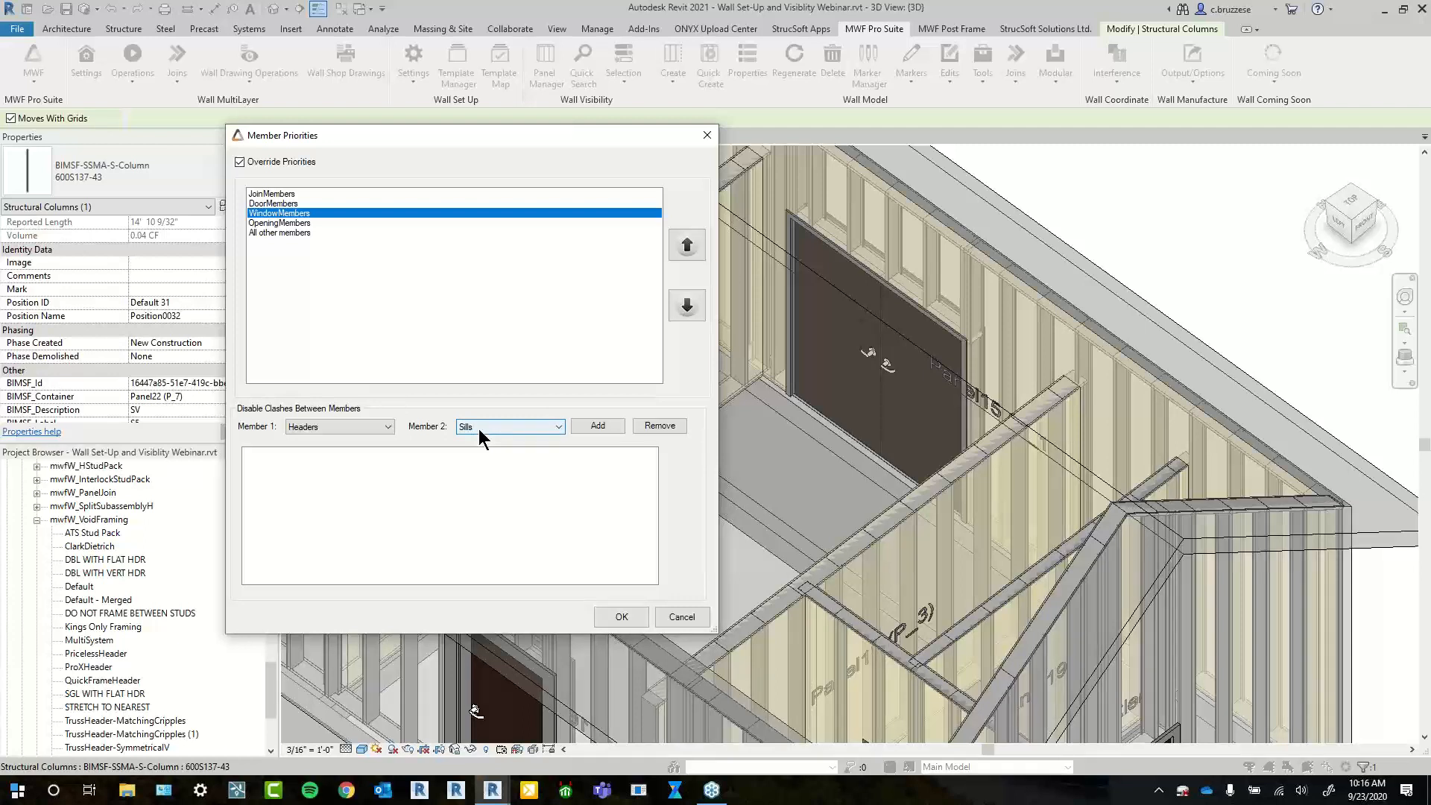
click(282, 203)
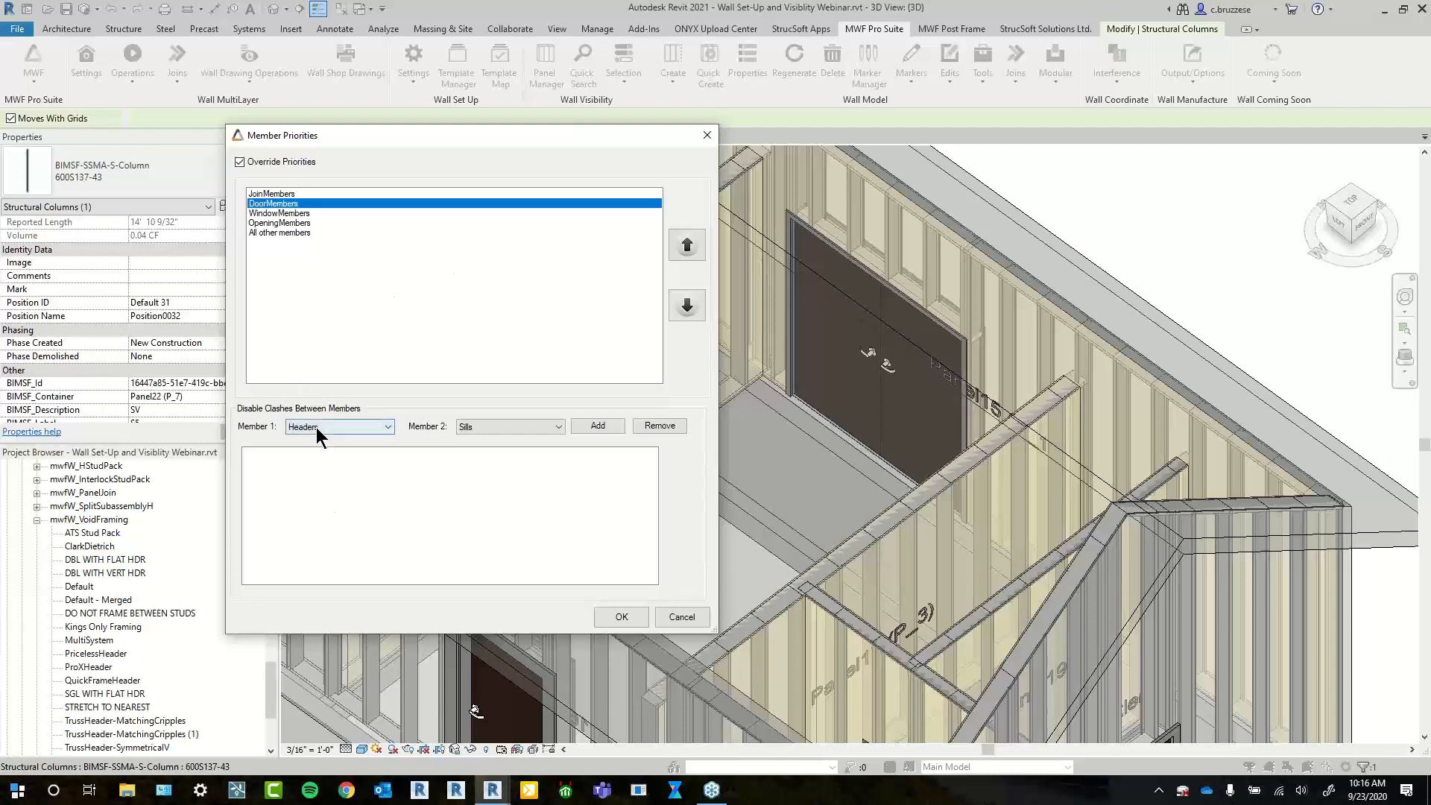
Examine the member types offered for Member 1 and Member 2 when disabling clashes between members
drag(441, 132, 446, 99)
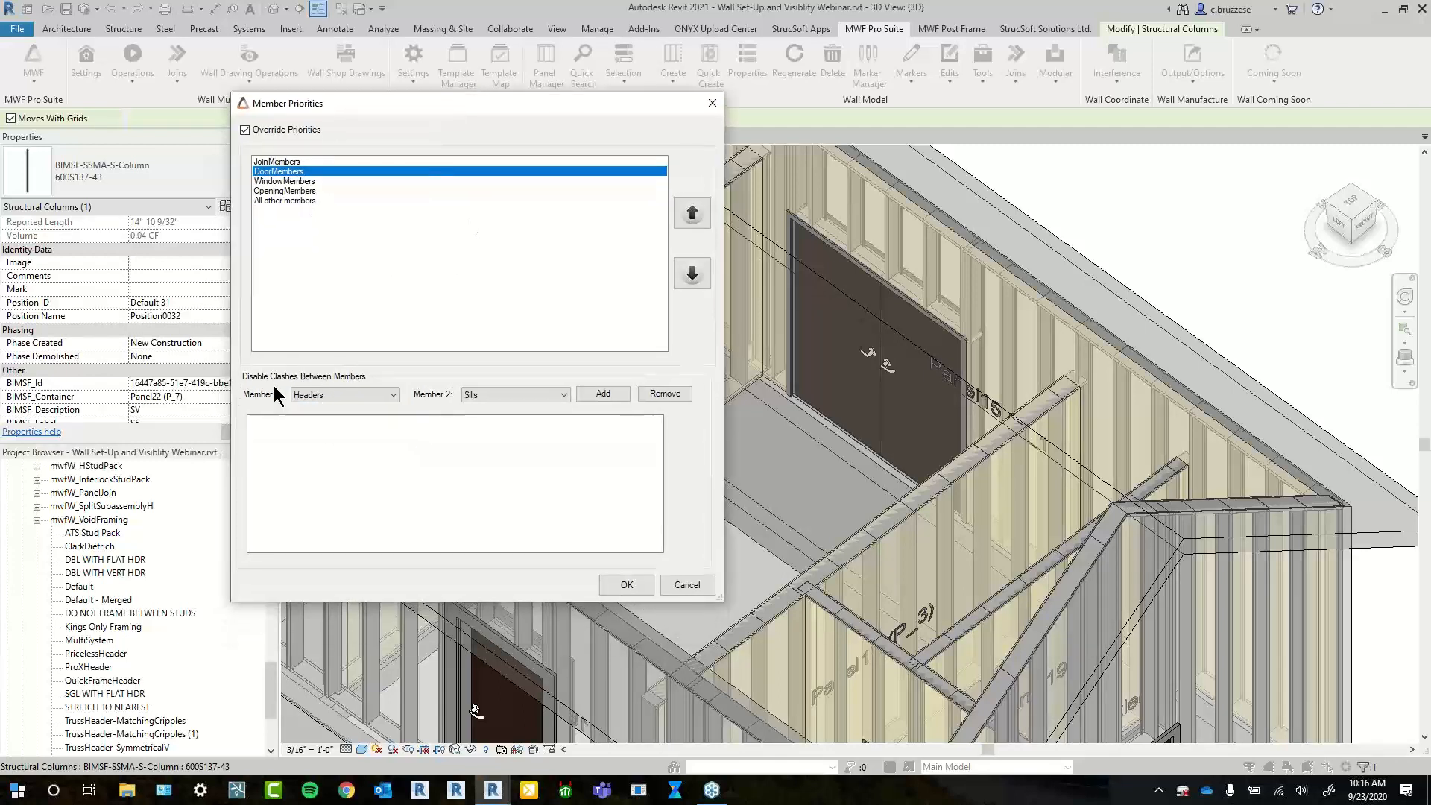
click(308, 399)
click(352, 400)
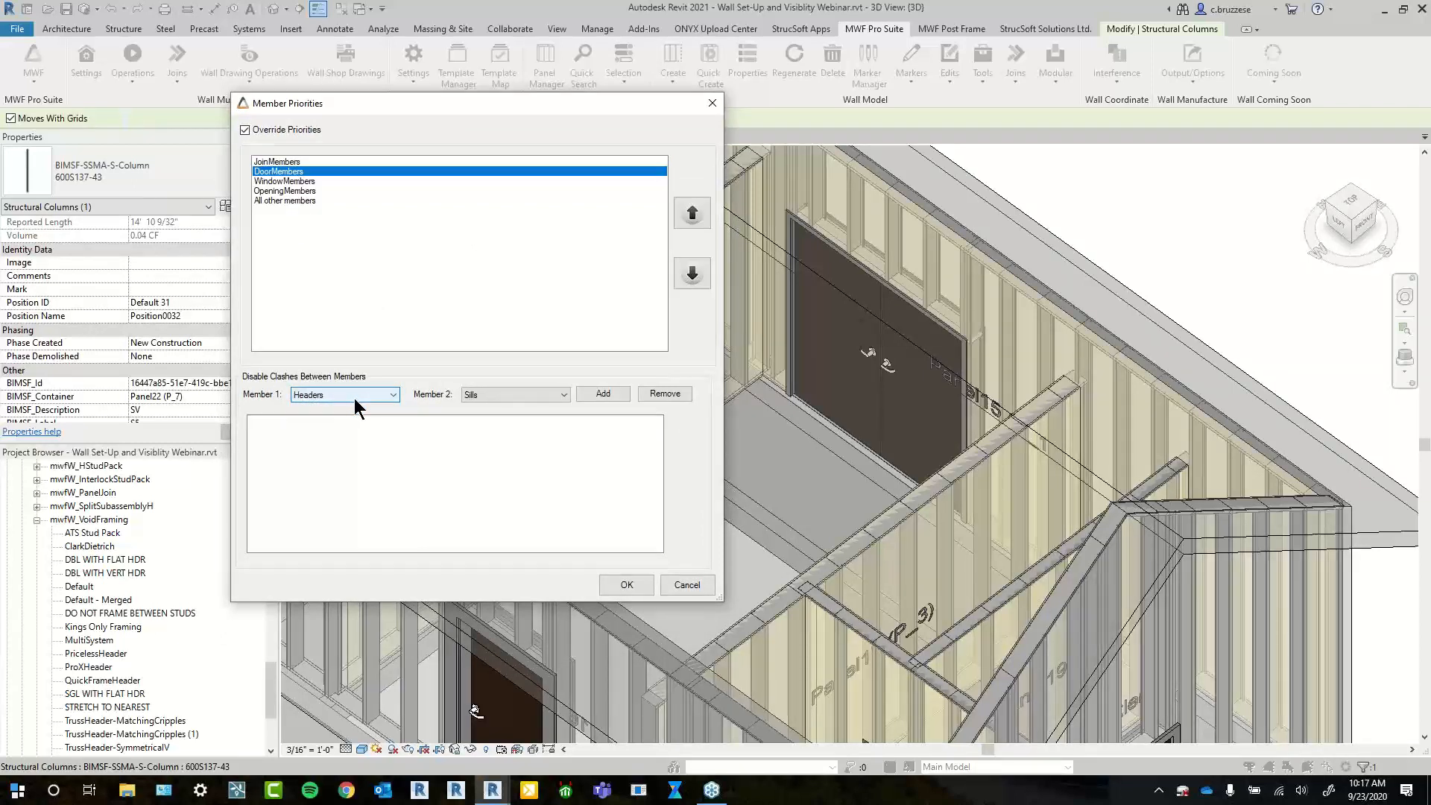
click(356, 400)
click(472, 364)
click(386, 401)
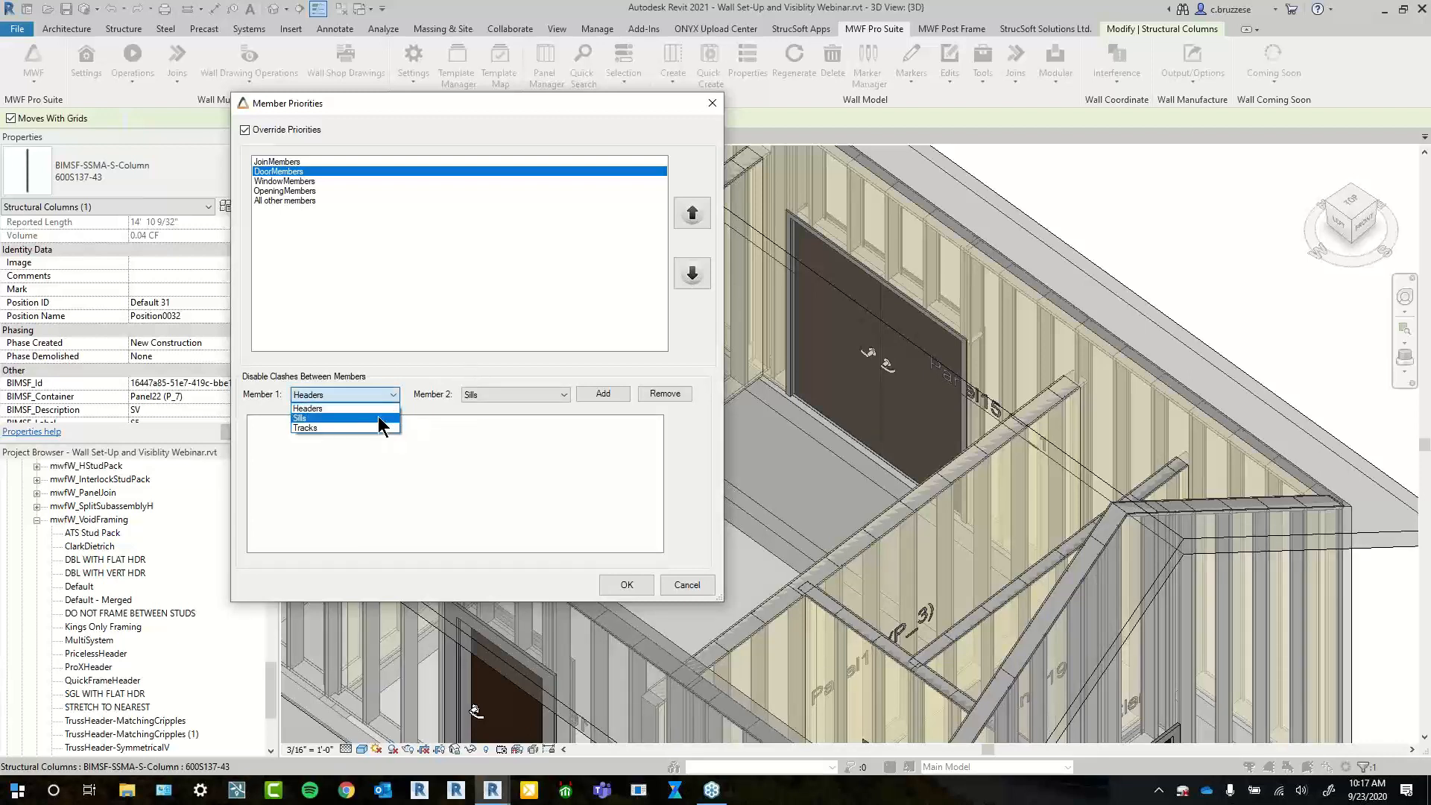
click(512, 398)
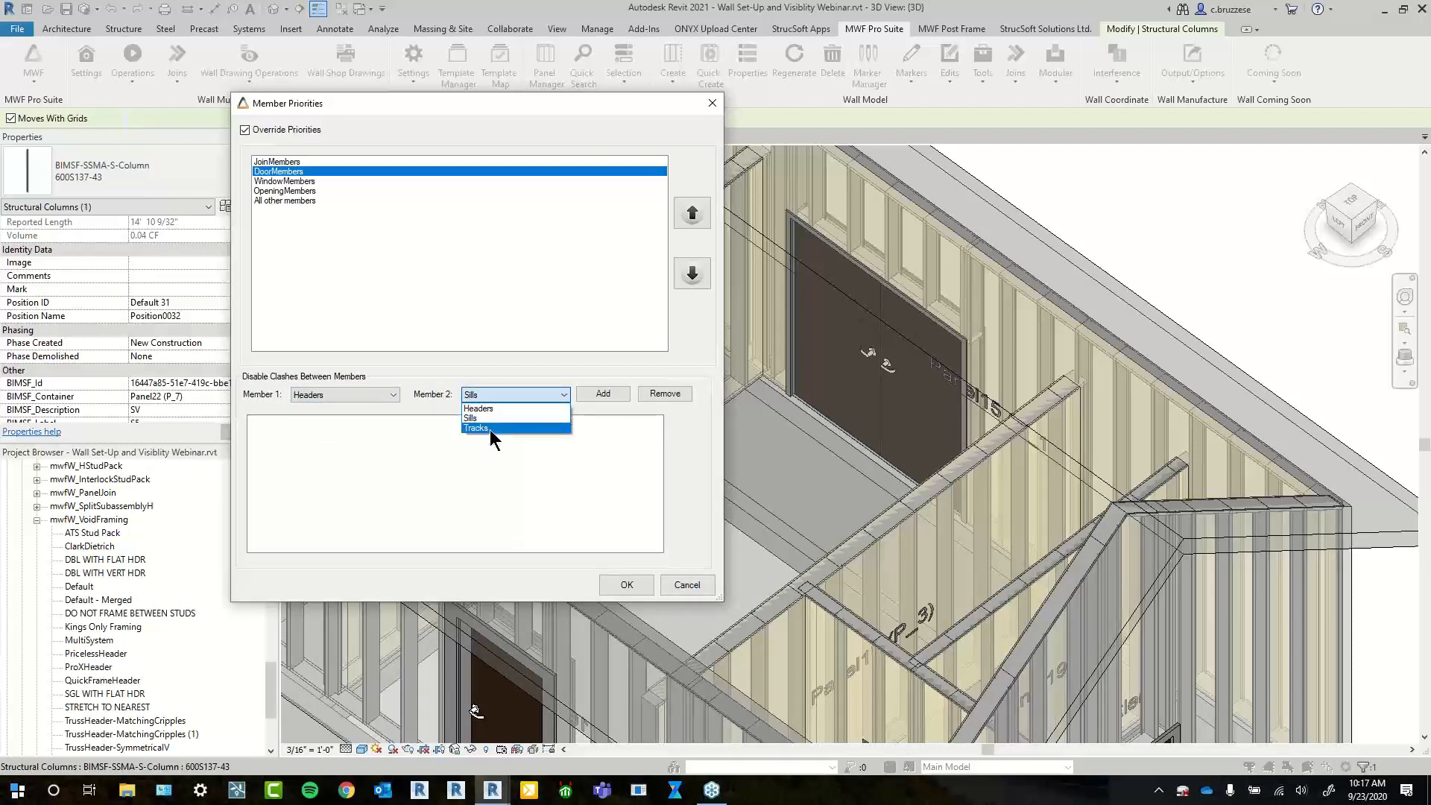
click(493, 350)
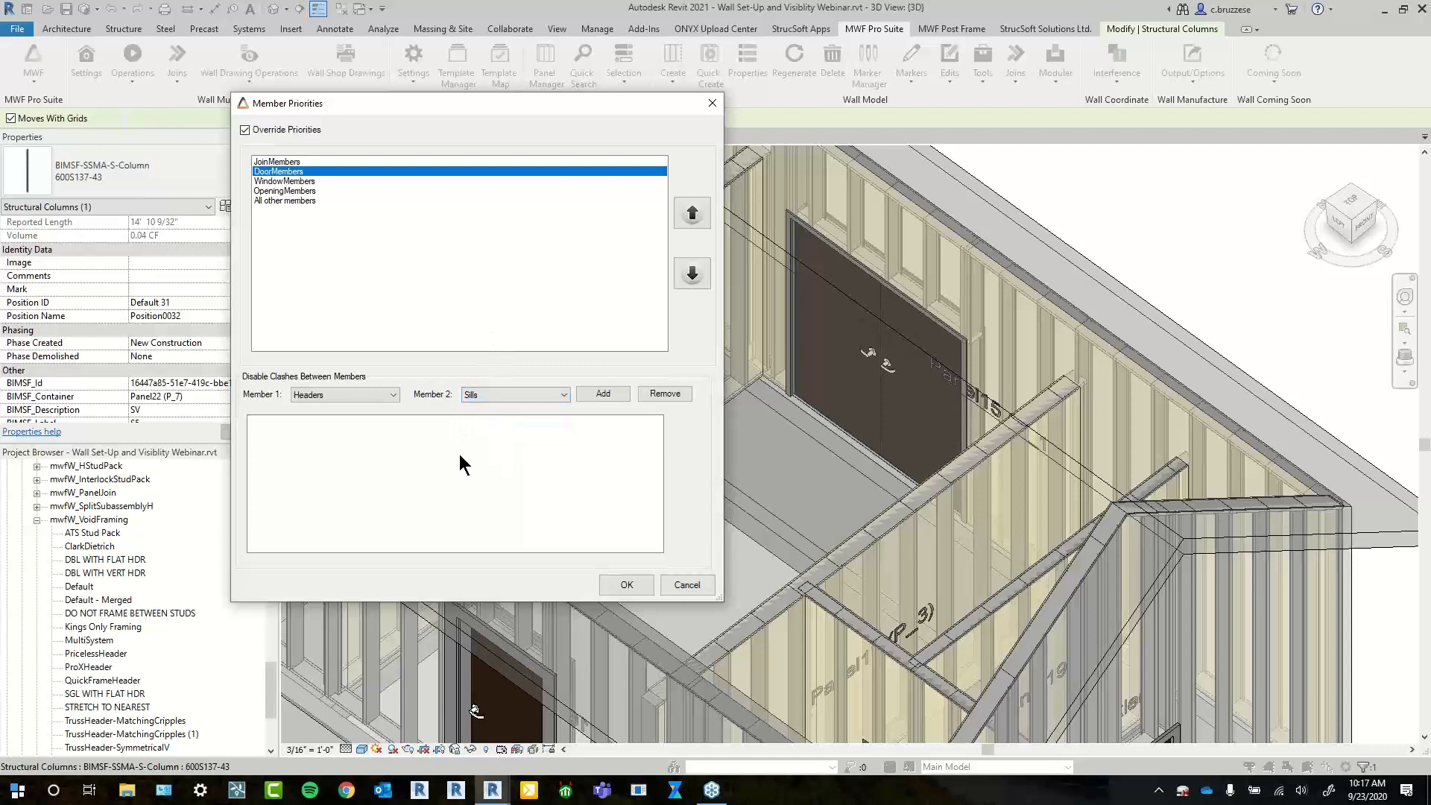
Try adding a Headers and Tracks pair to the disabled member clashes, and close Member Priorities without saving
click(364, 389)
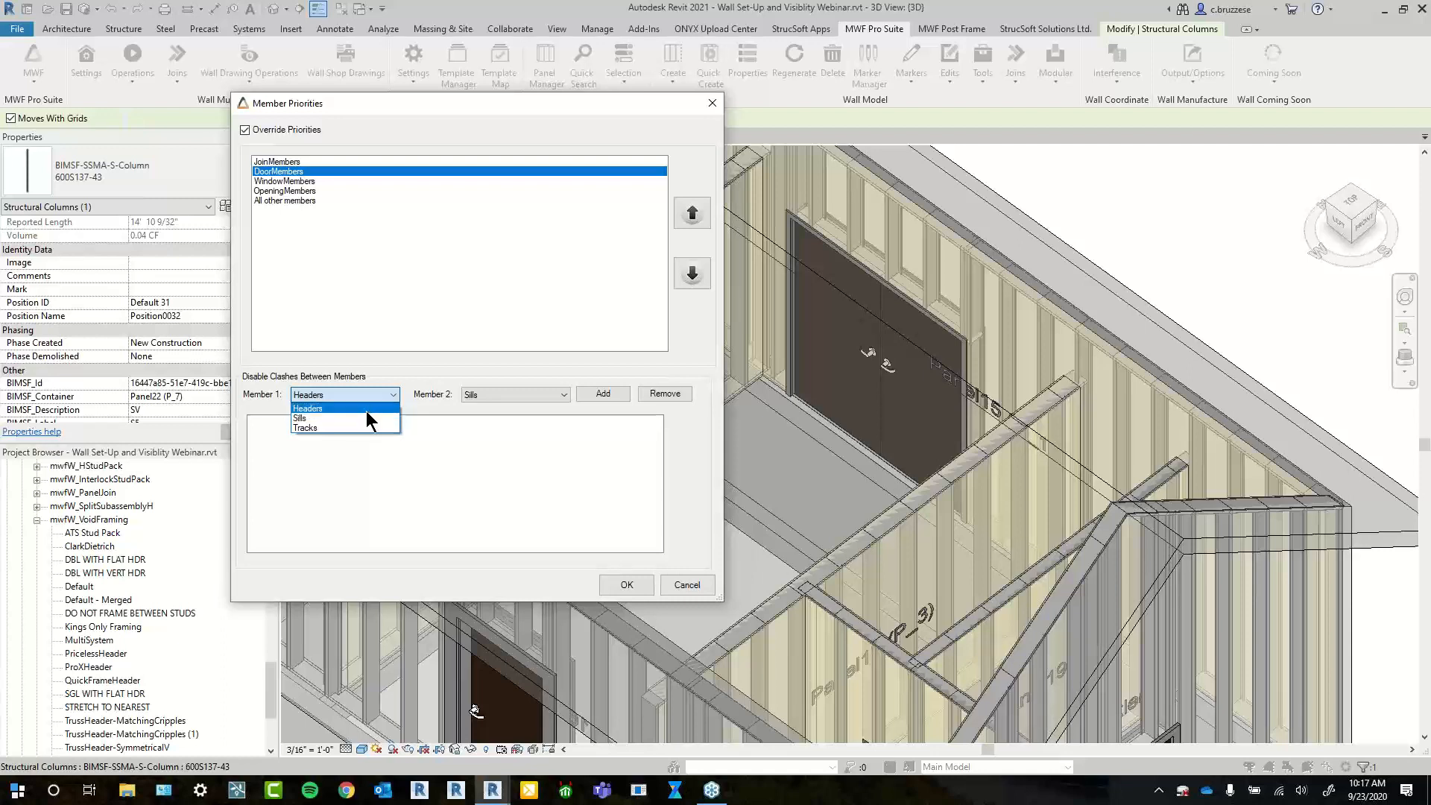
click(364, 409)
click(511, 395)
click(502, 429)
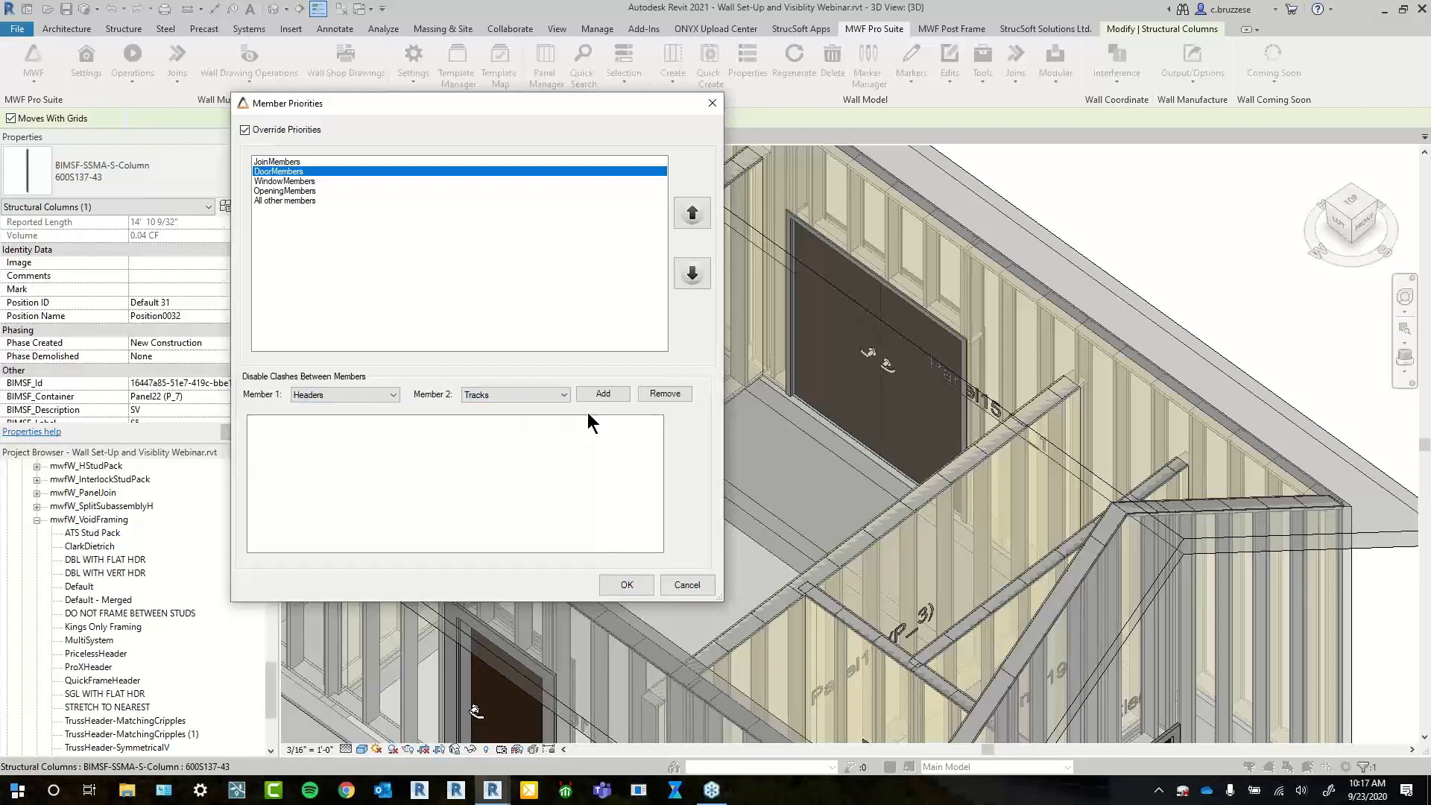
click(600, 396)
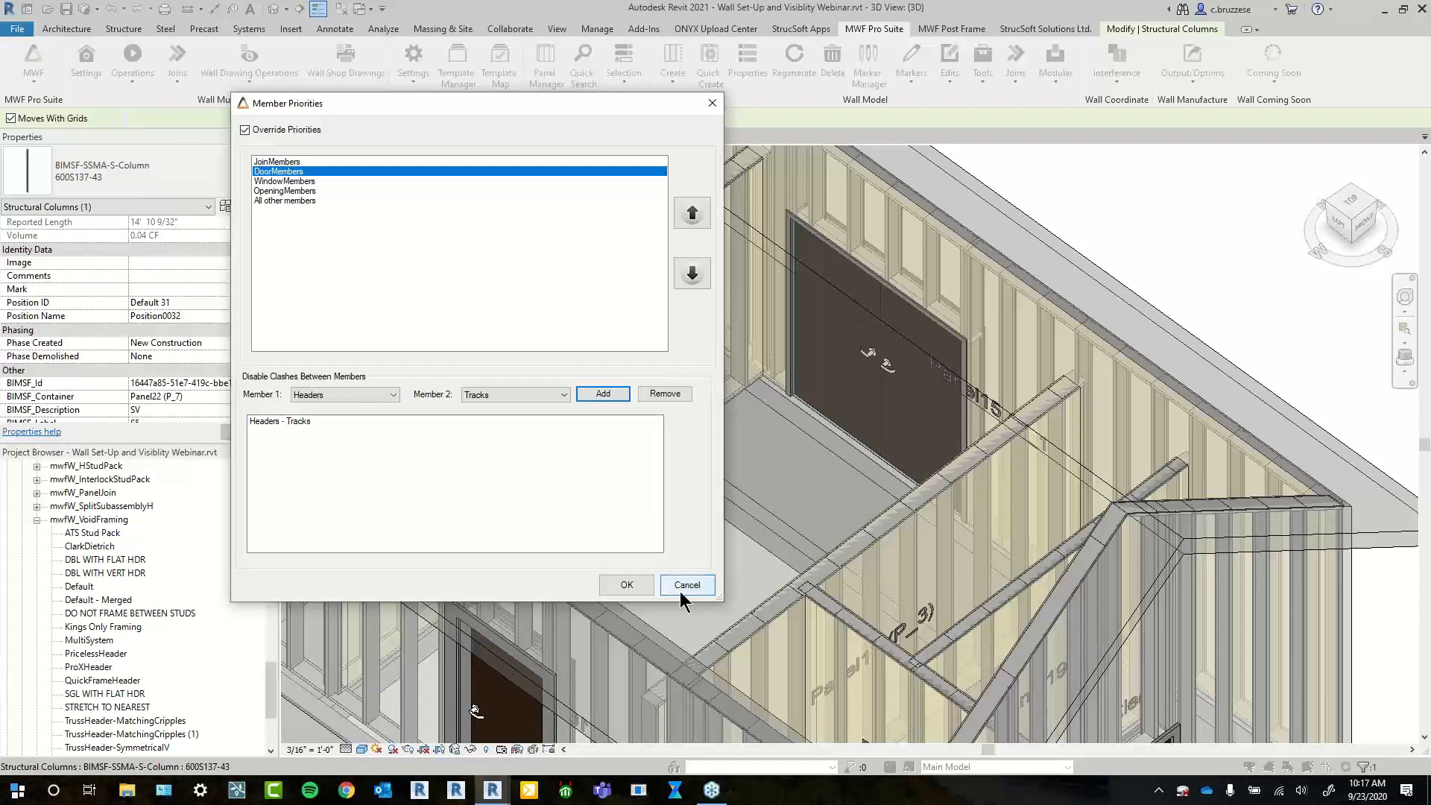
click(713, 108)
Open the Project Material Scheme settings and add an empty row to the Type Name Material Scheme
click(422, 78)
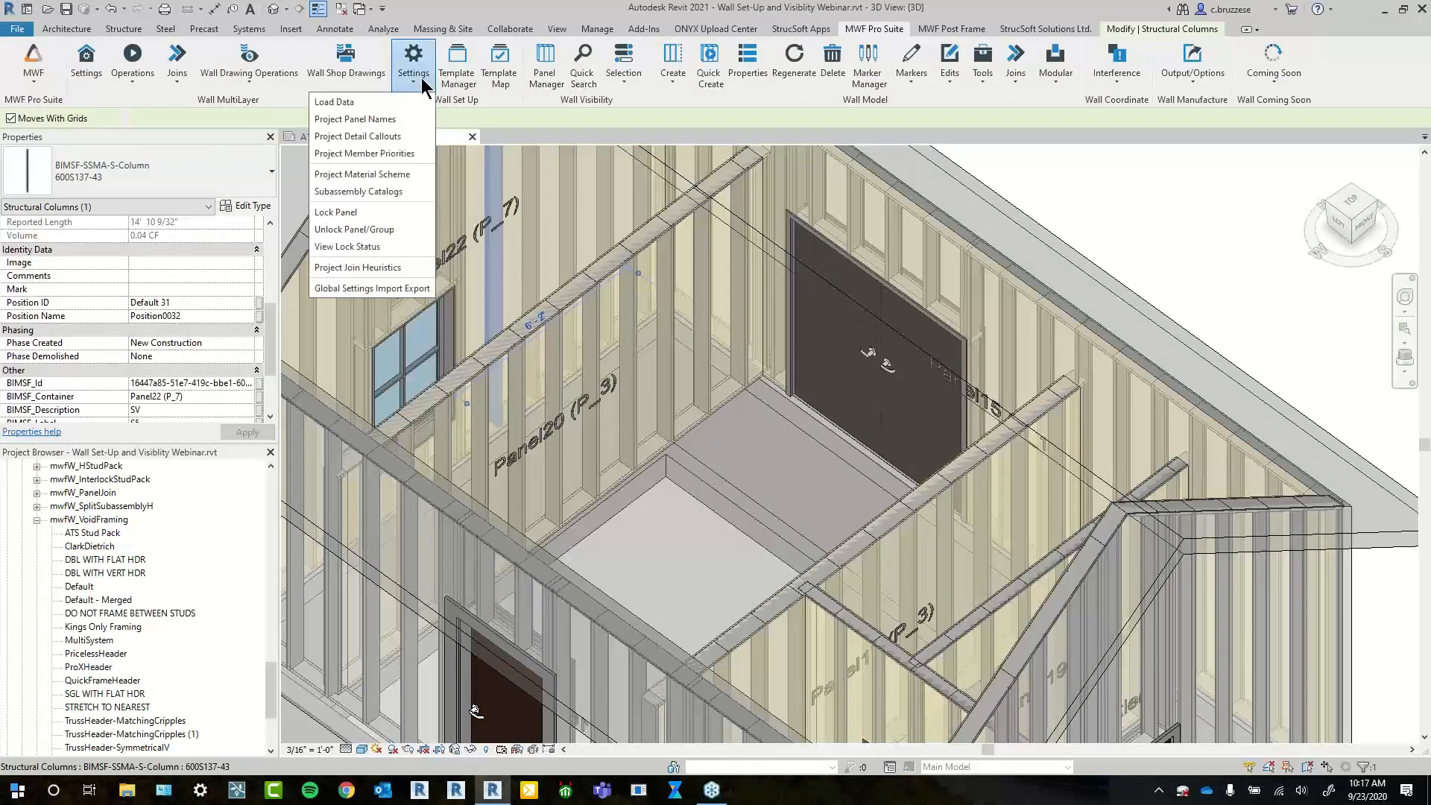
click(422, 172)
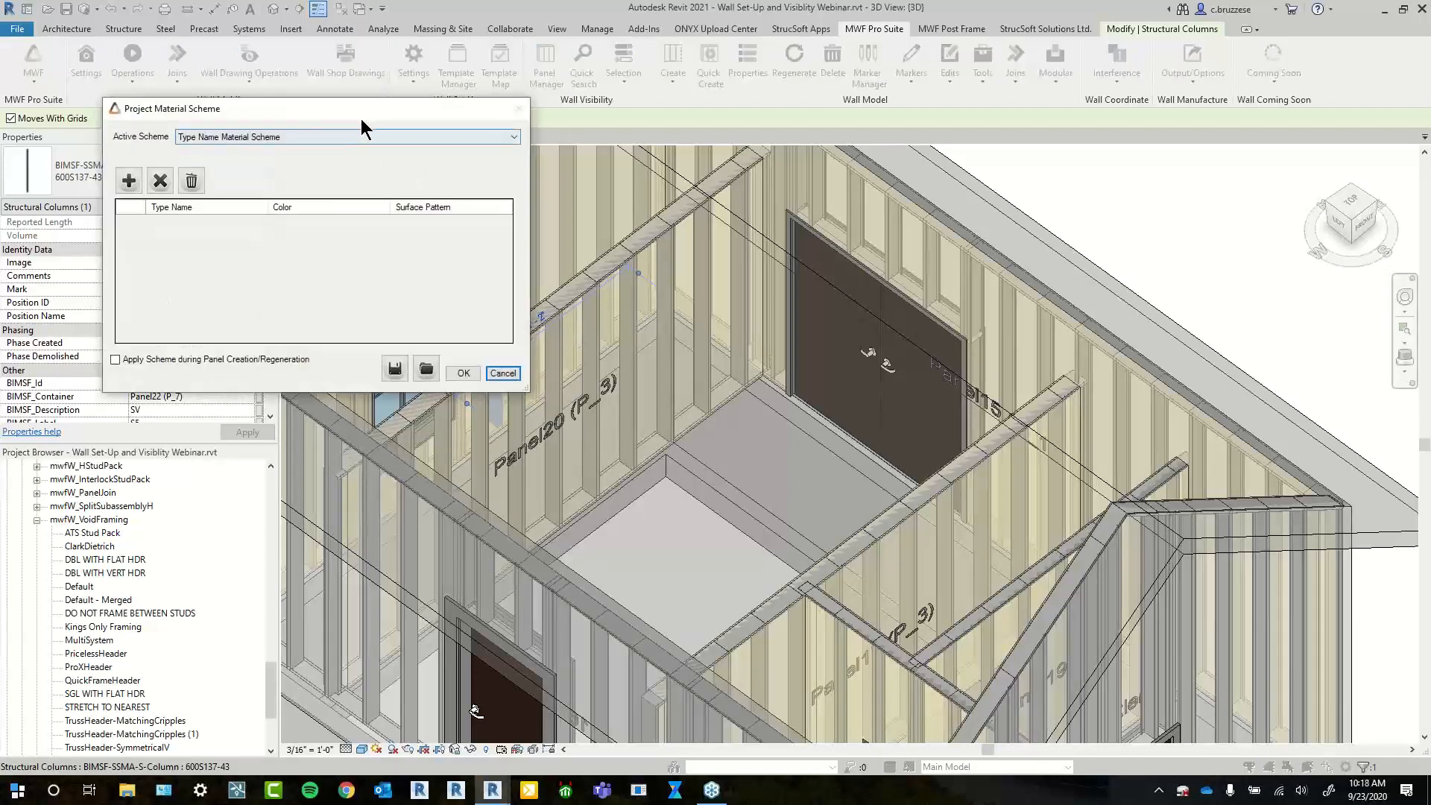
drag(360, 119, 496, 206)
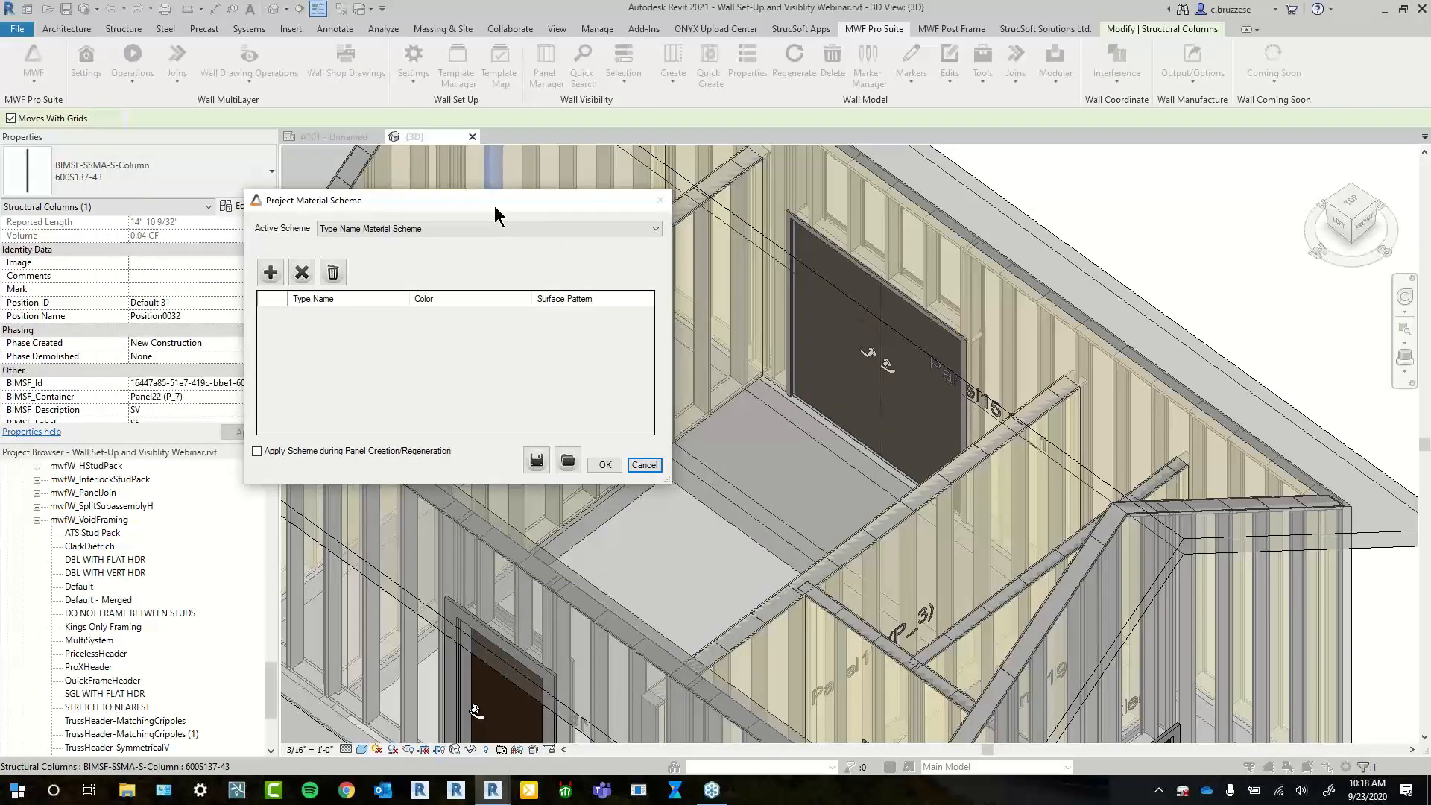
click(270, 273)
Review the type names, colors and surface patterns that can be assigned to the new scheme row
click(403, 316)
click(402, 316)
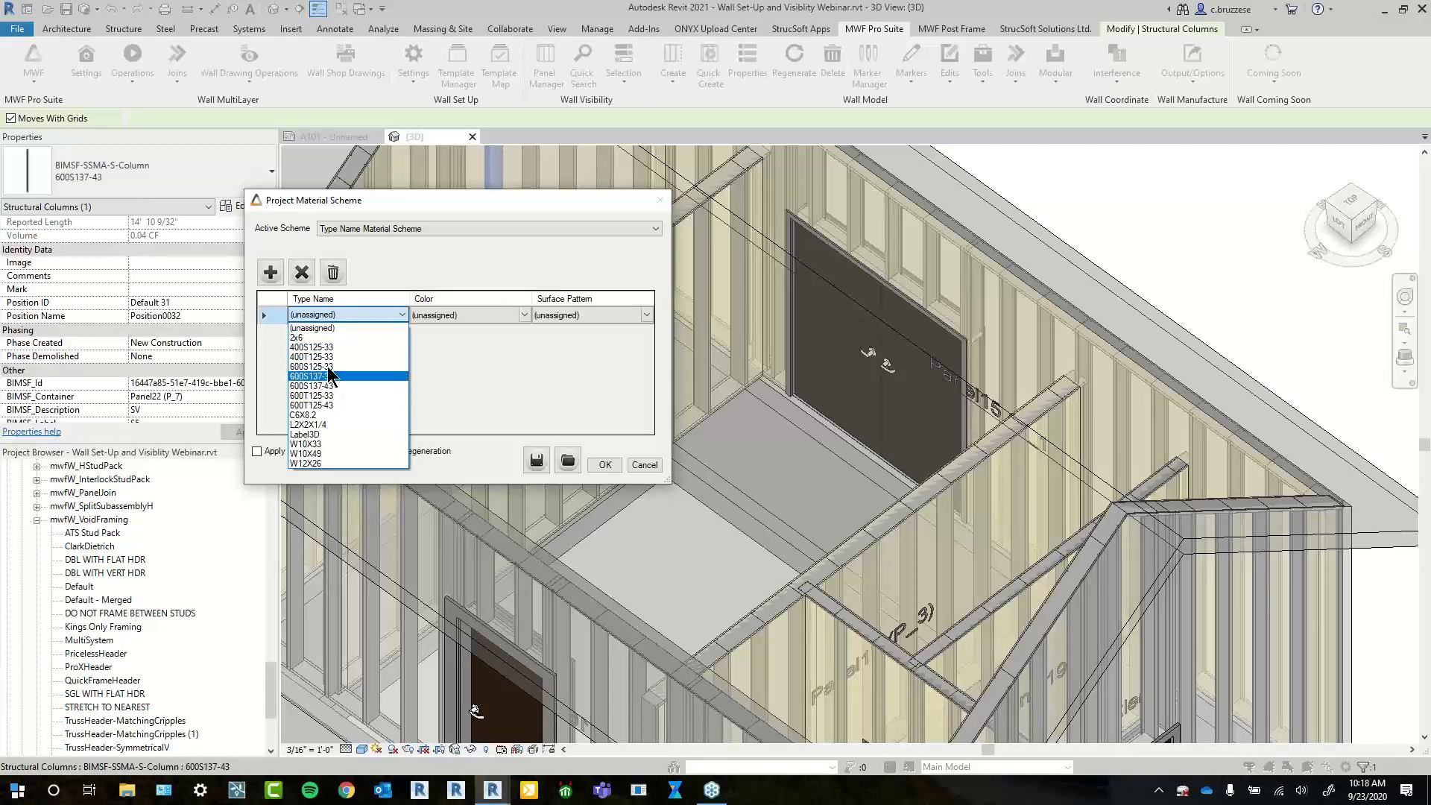
click(449, 349)
click(525, 315)
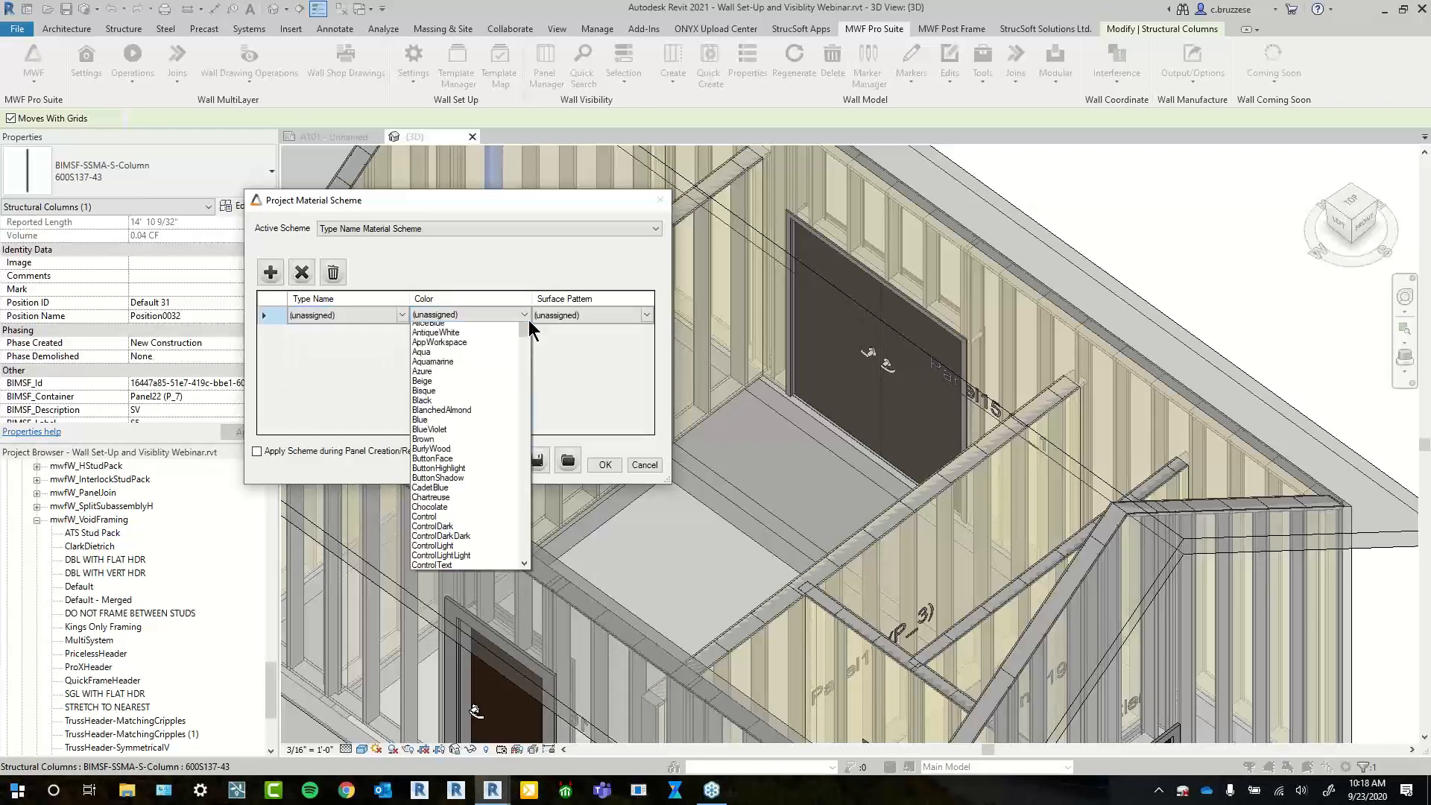
click(552, 373)
click(646, 315)
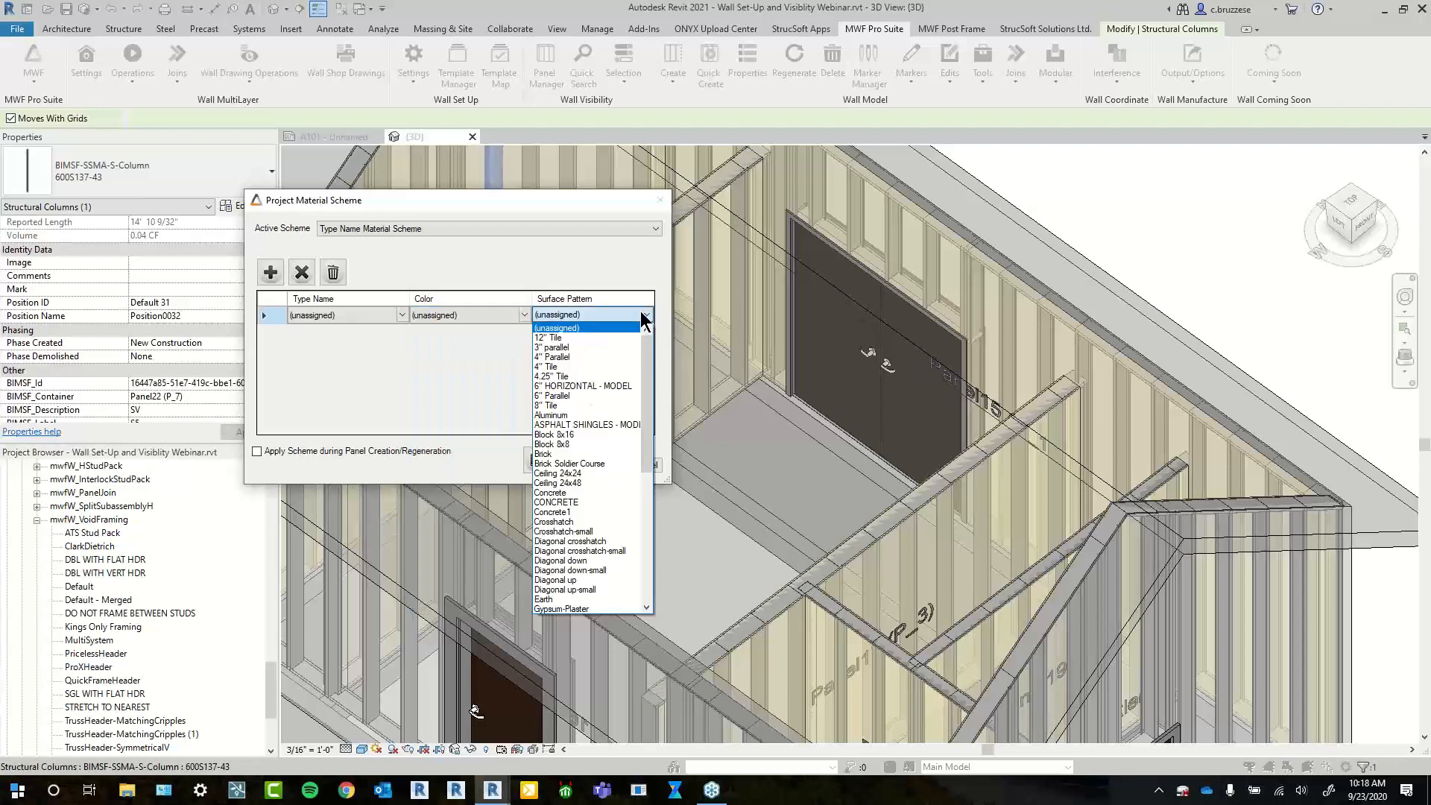
click(404, 353)
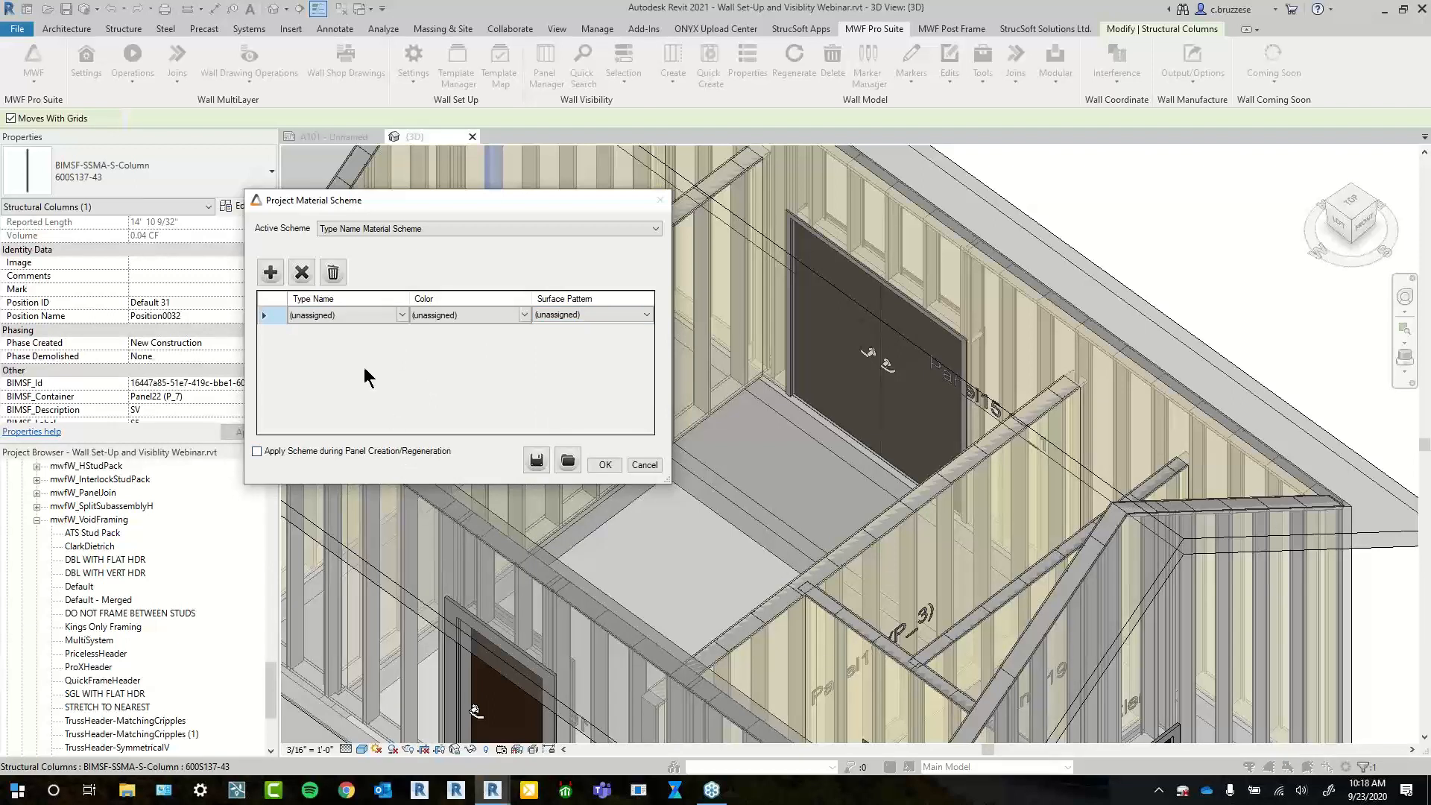
Enable Apply Scheme during Panel Creation/Regeneration and keep the row's type name unassigned
click(346, 452)
click(407, 316)
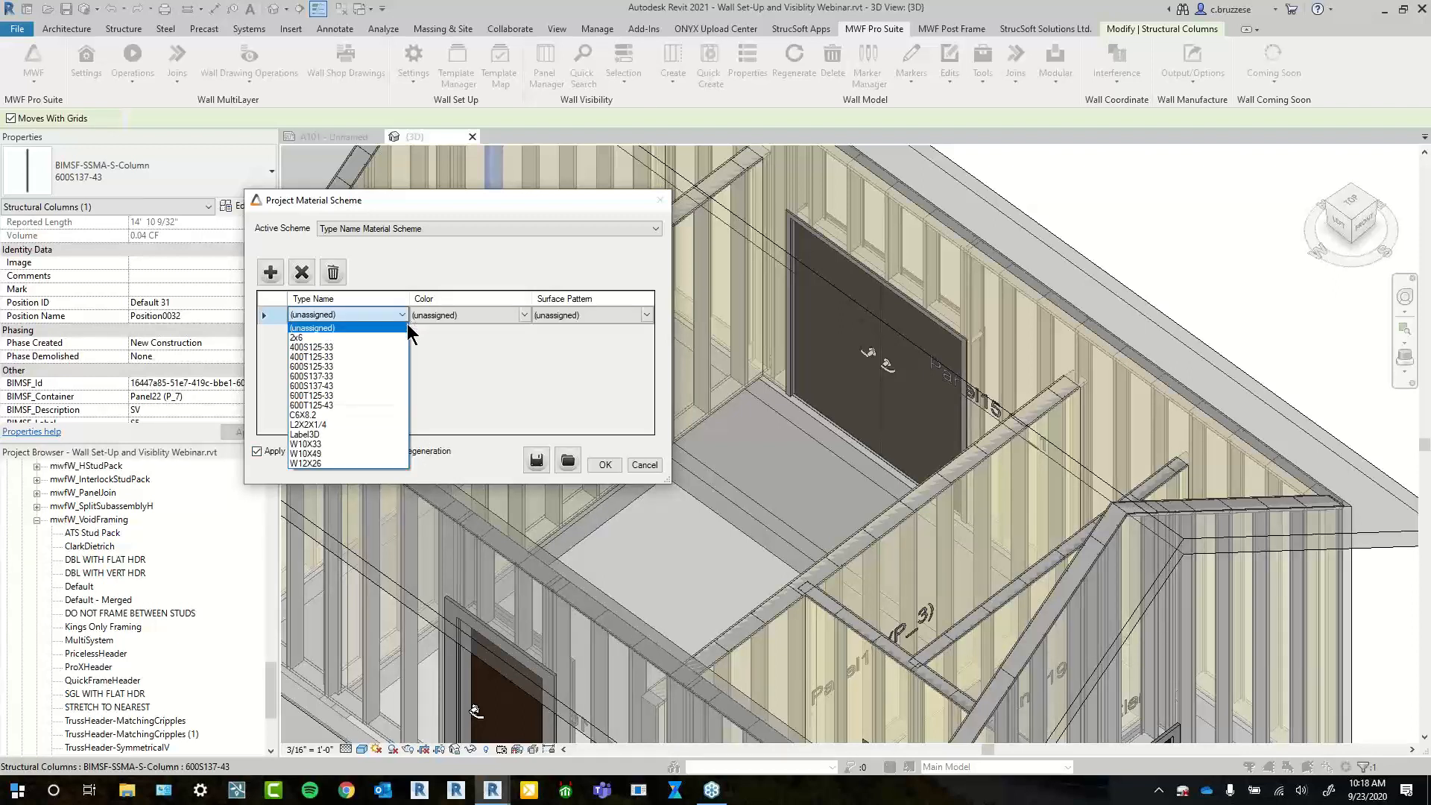
click(333, 329)
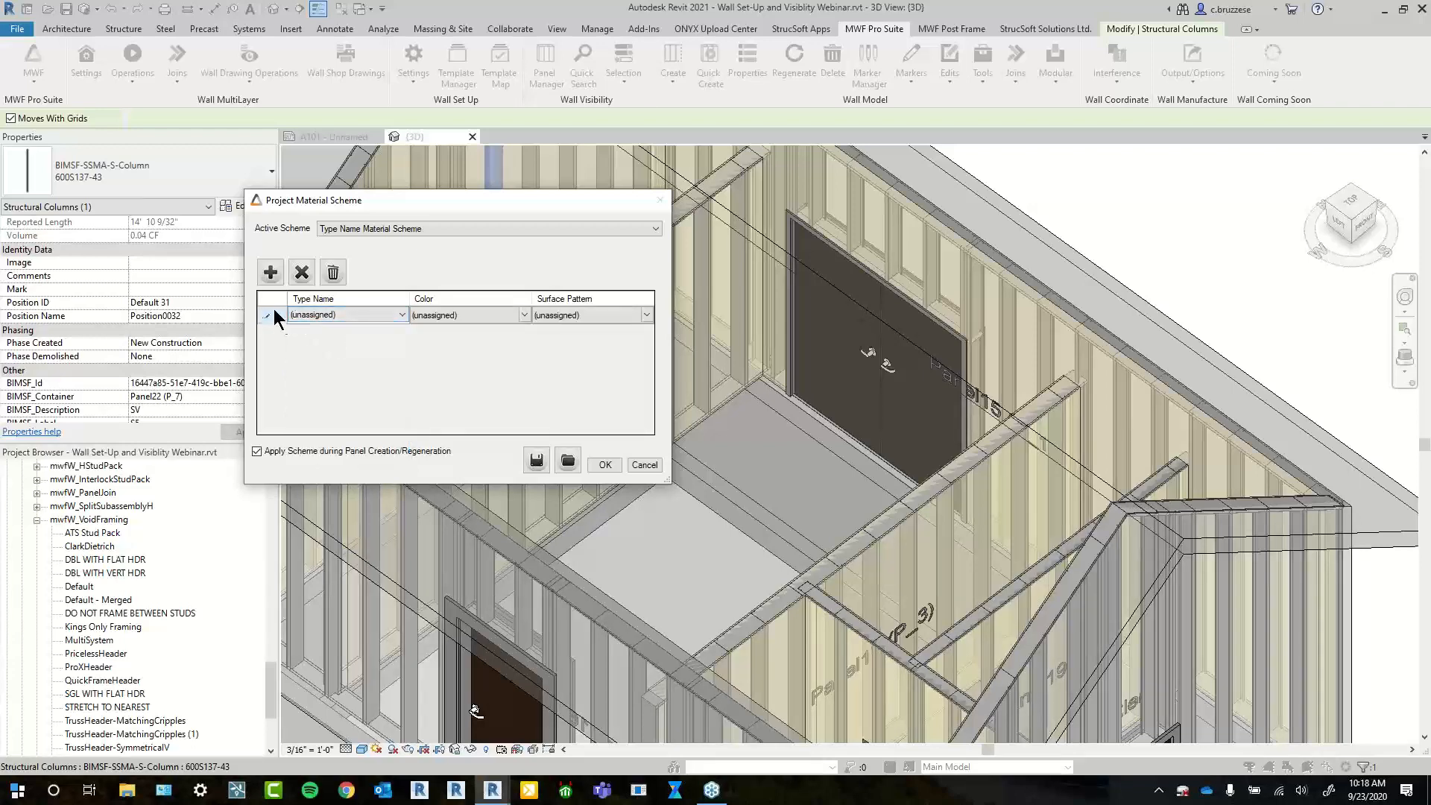
Make Thickness Range Material Scheme the active scheme, enlarge the dialog to review its color rows, and accept the settings
click(373, 231)
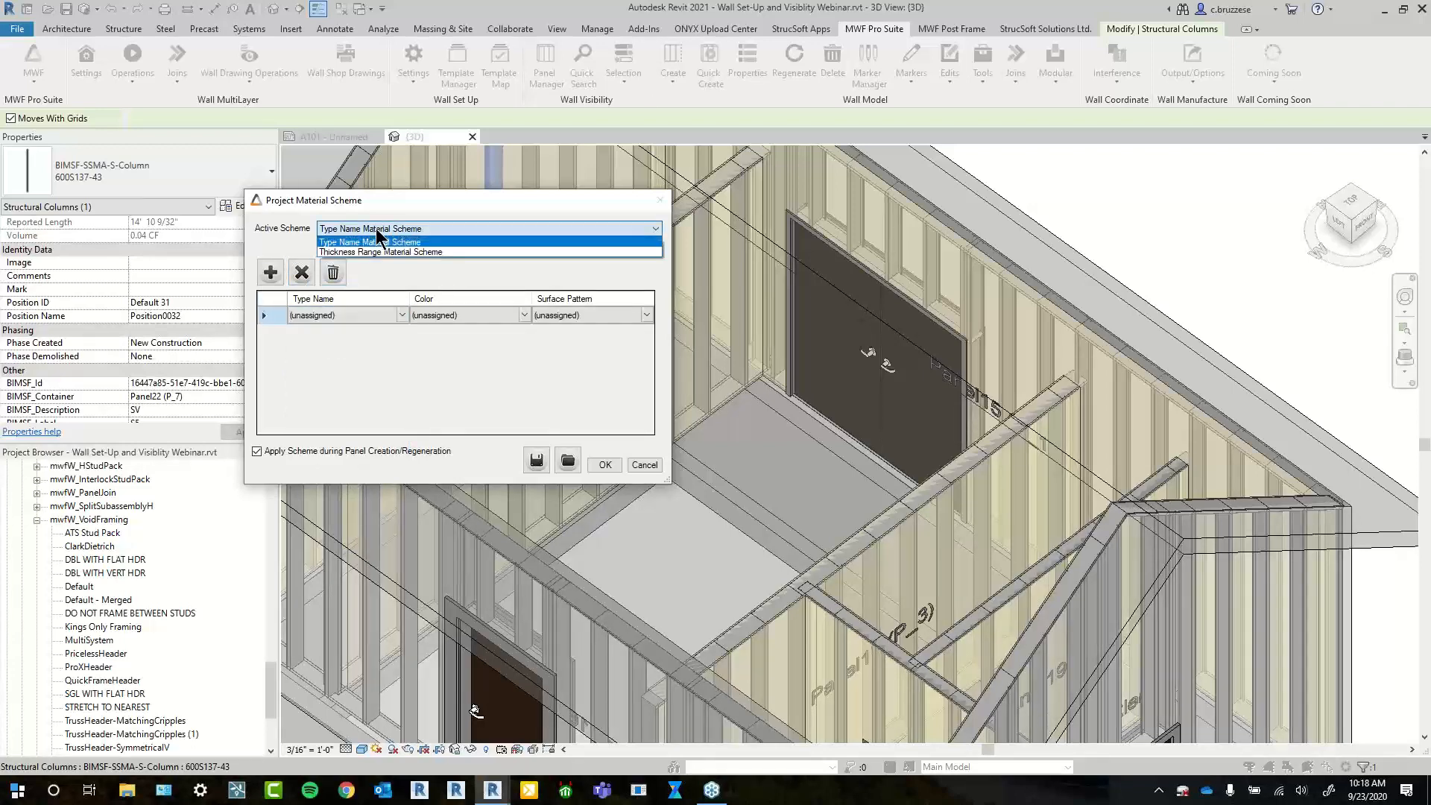
click(419, 252)
click(491, 369)
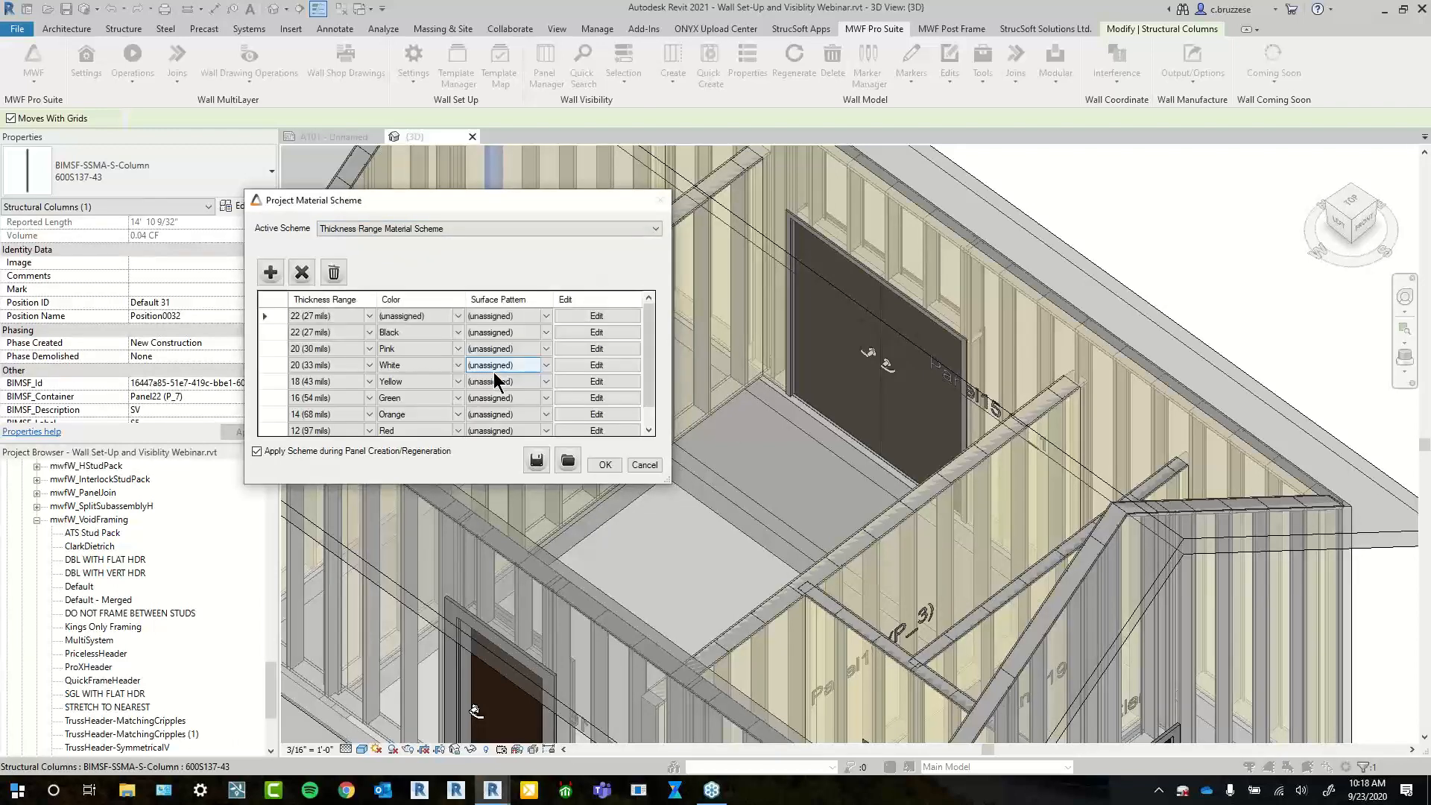
drag(670, 483, 725, 552)
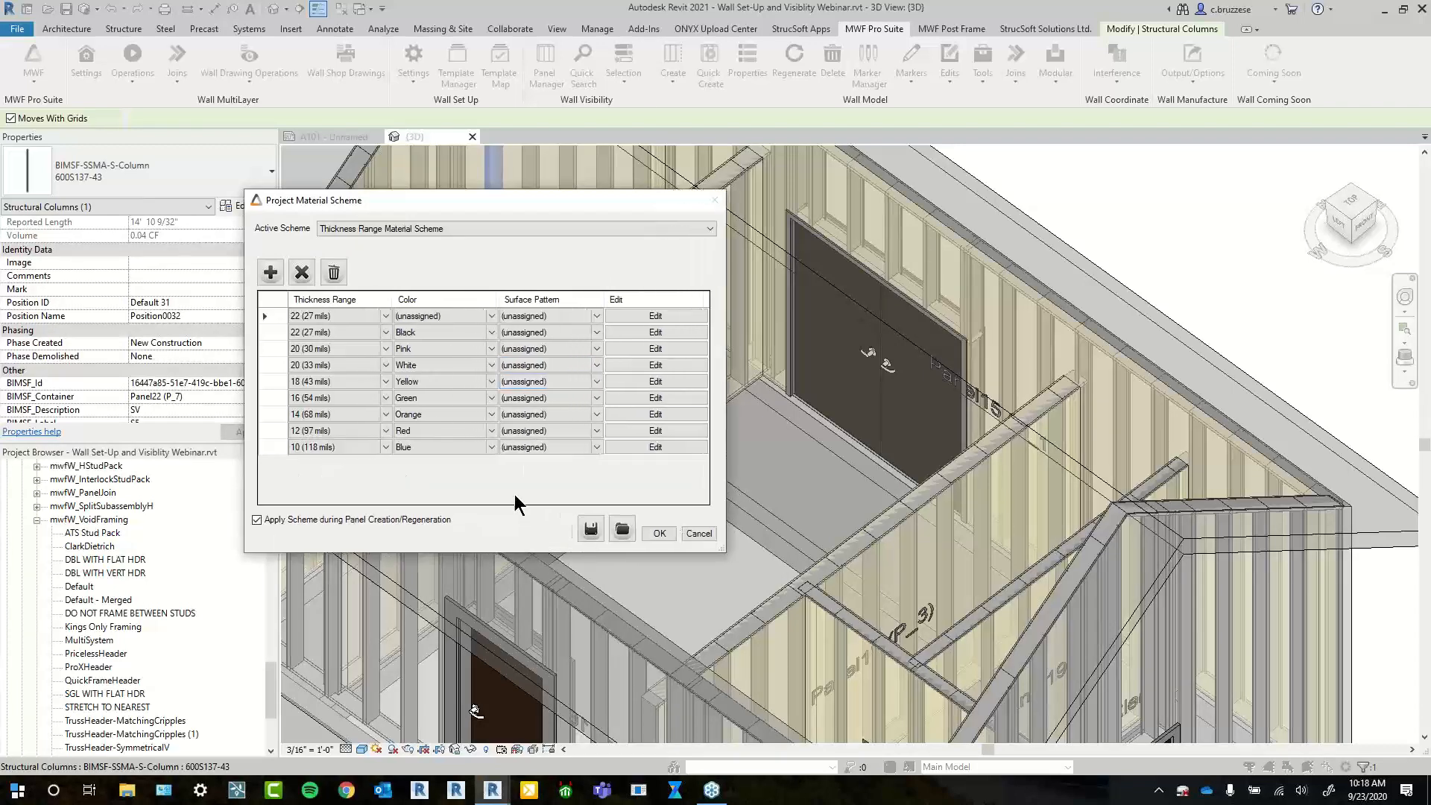
click(462, 409)
drag(719, 538, 719, 519)
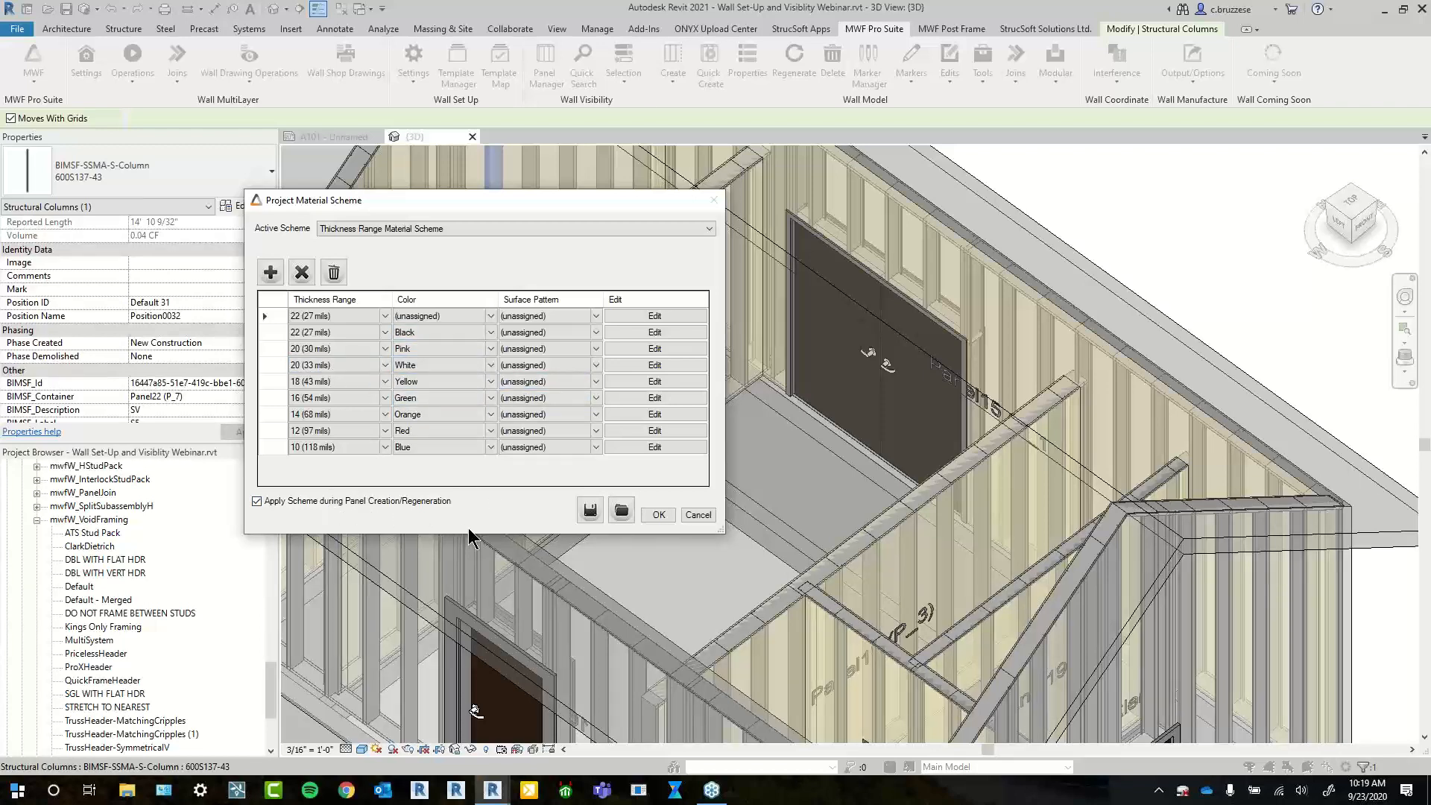
click(658, 516)
Regenerate Panel20 to apply the thickness range material scheme, and select one of its studs to check its type
scroll(642, 466, up, 3)
click(639, 470)
click(794, 56)
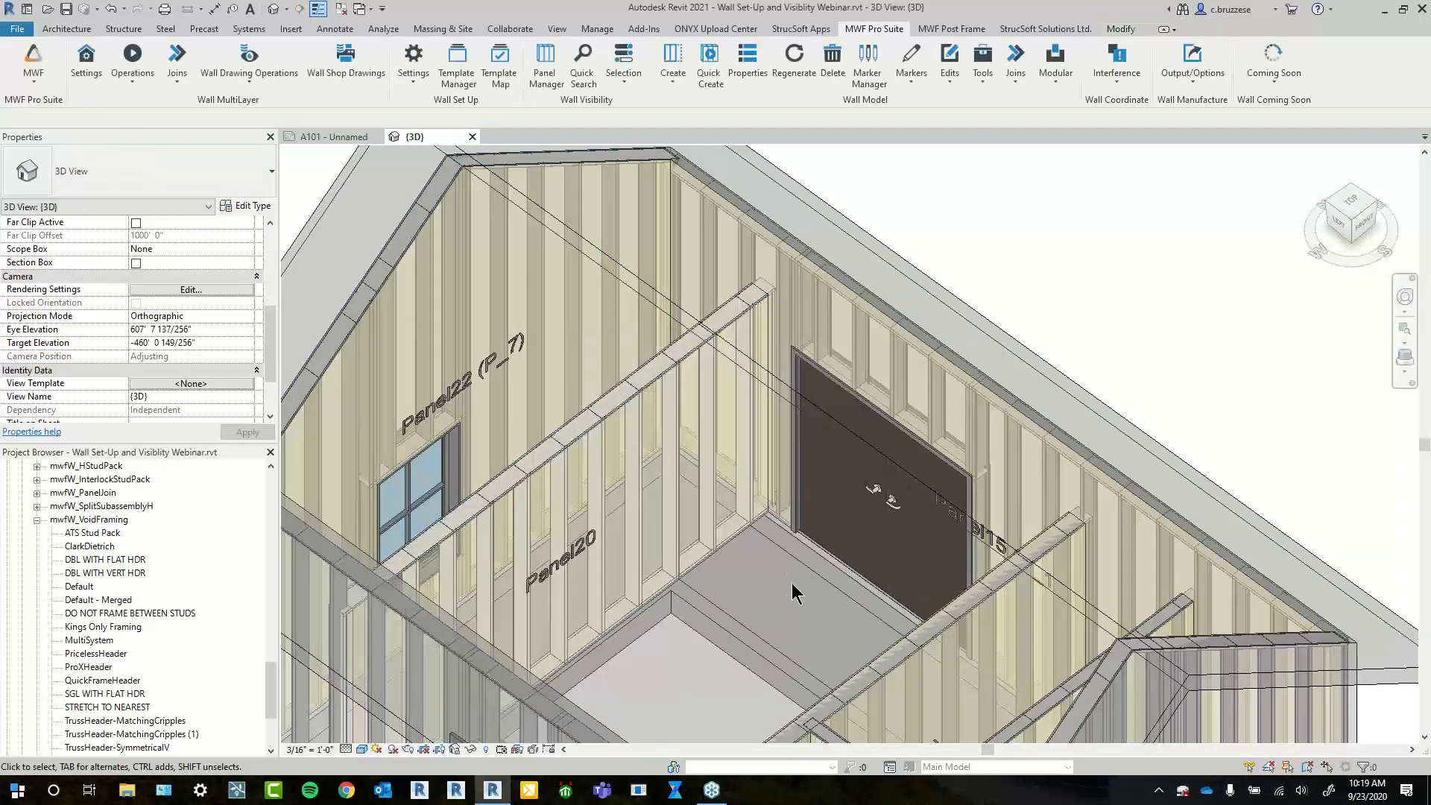
scroll(794, 593, up, 2)
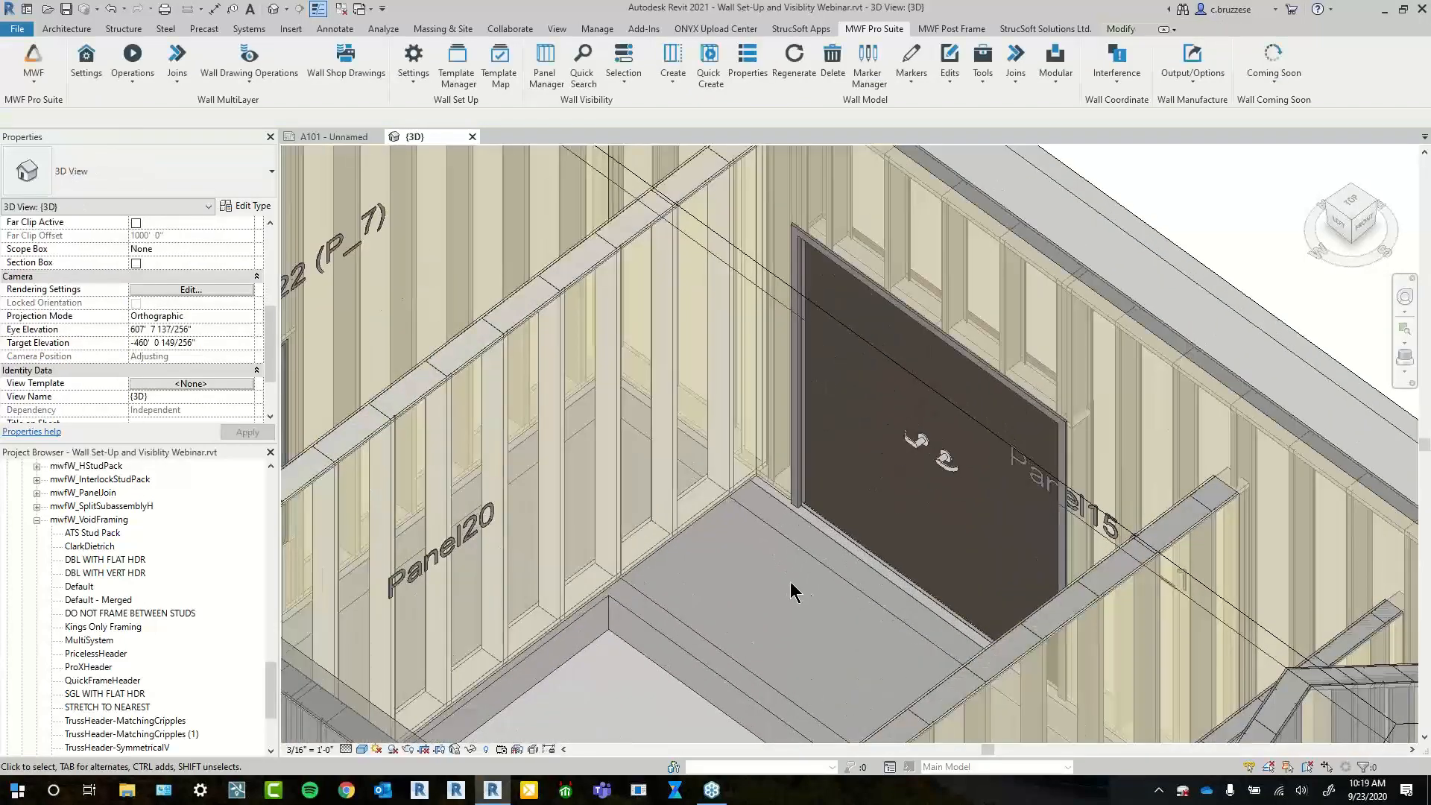
scroll(705, 552, up, 2)
click(701, 543)
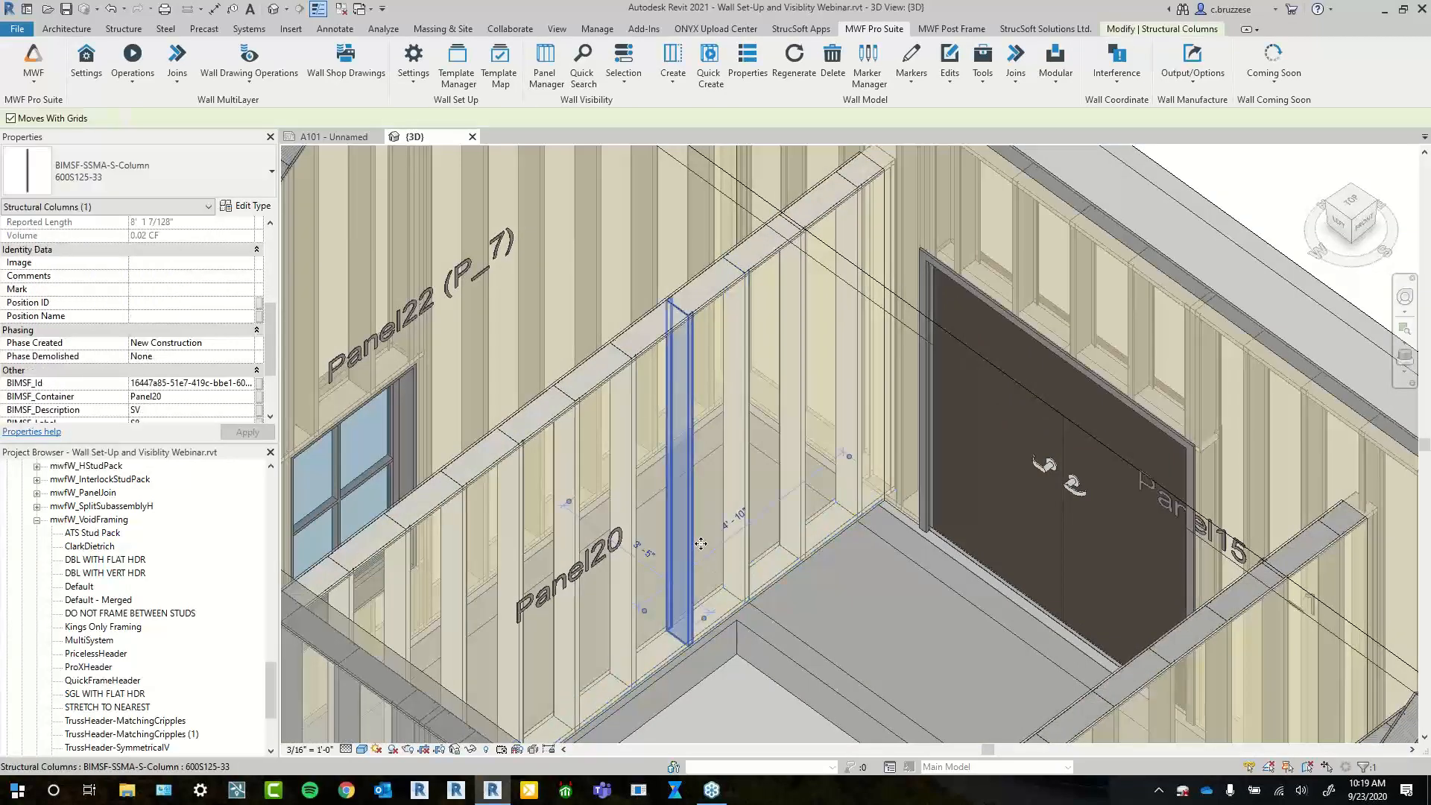
Regenerate the gable wall Panel22 from one of its 600S137-43 studs to apply the thickness colors
click(434, 216)
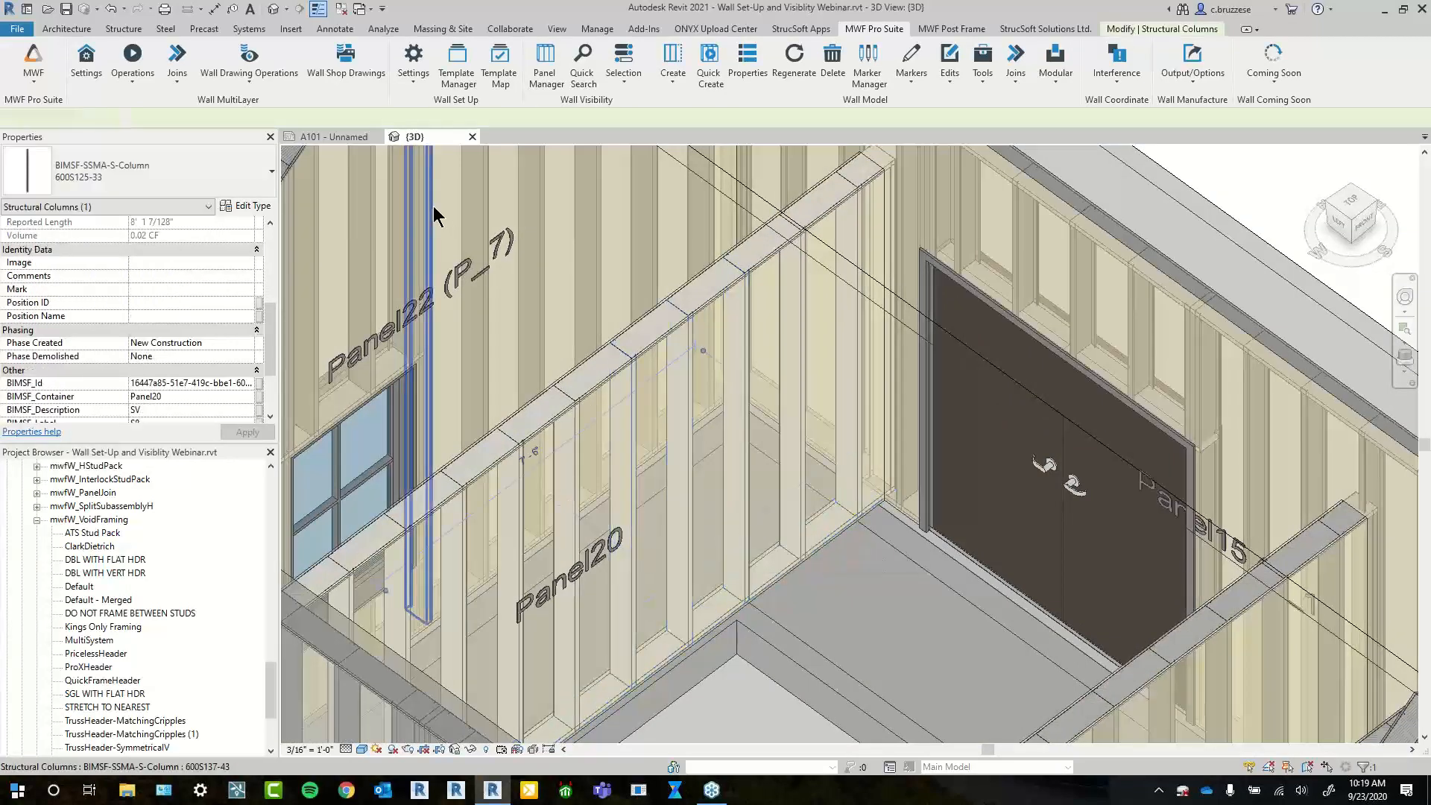
drag(434, 220, 719, 436)
middle_drag(674, 409, 819, 490)
click(796, 74)
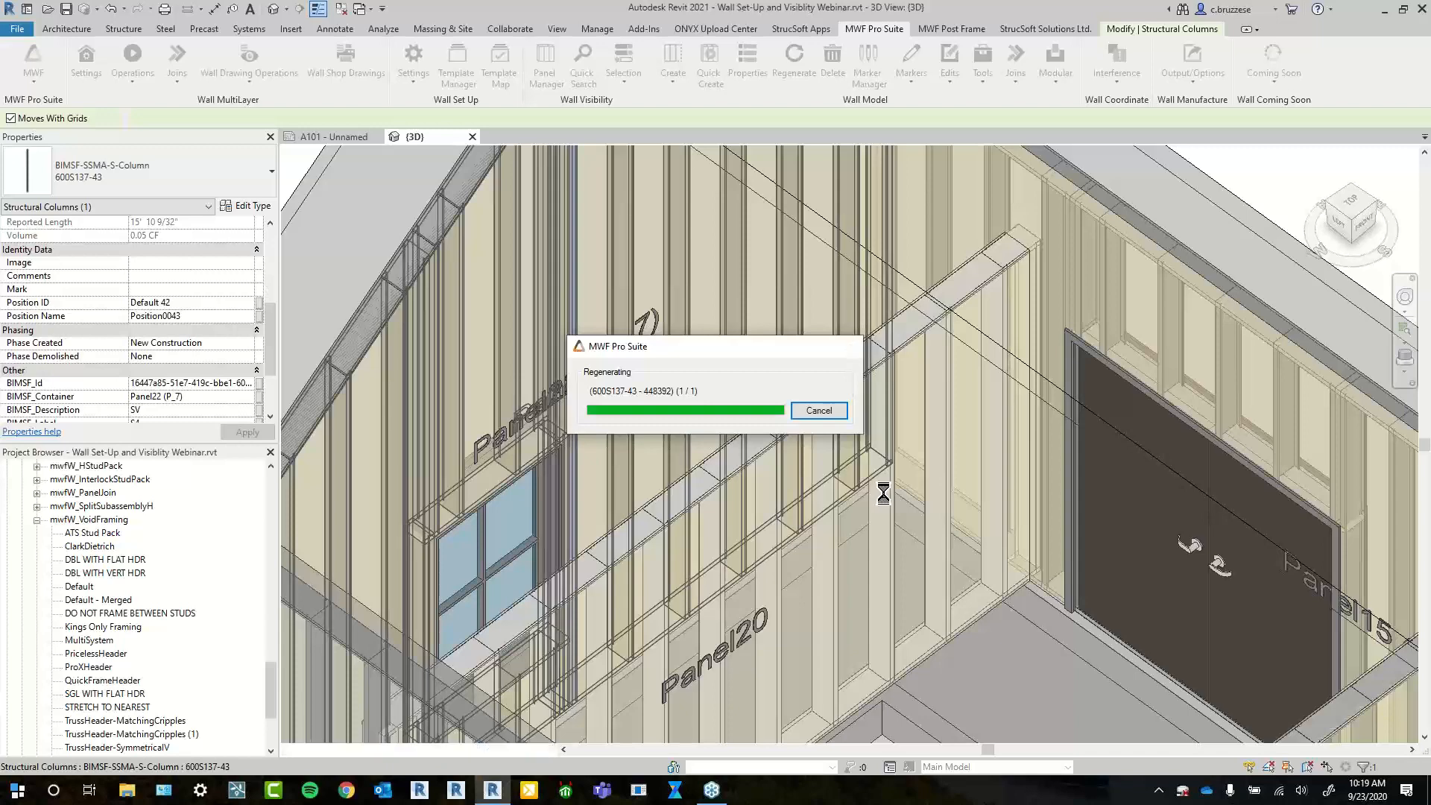
Regenerate the long exterior wall panel adjoining Panel22 to apply the thickness colors, and inspect its framing
scroll(983, 499, down, 1)
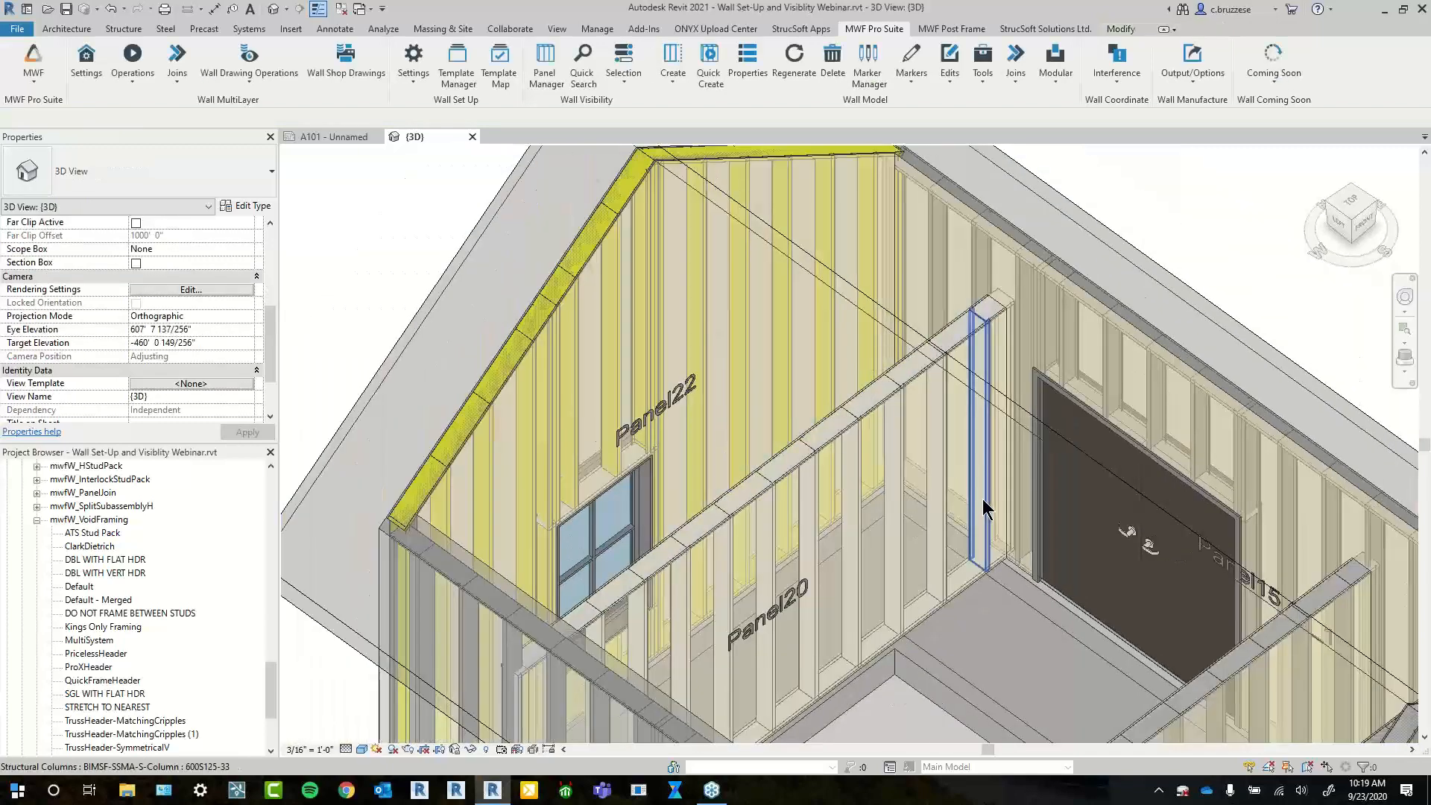
middle_drag(823, 627, 793, 544)
click(439, 555)
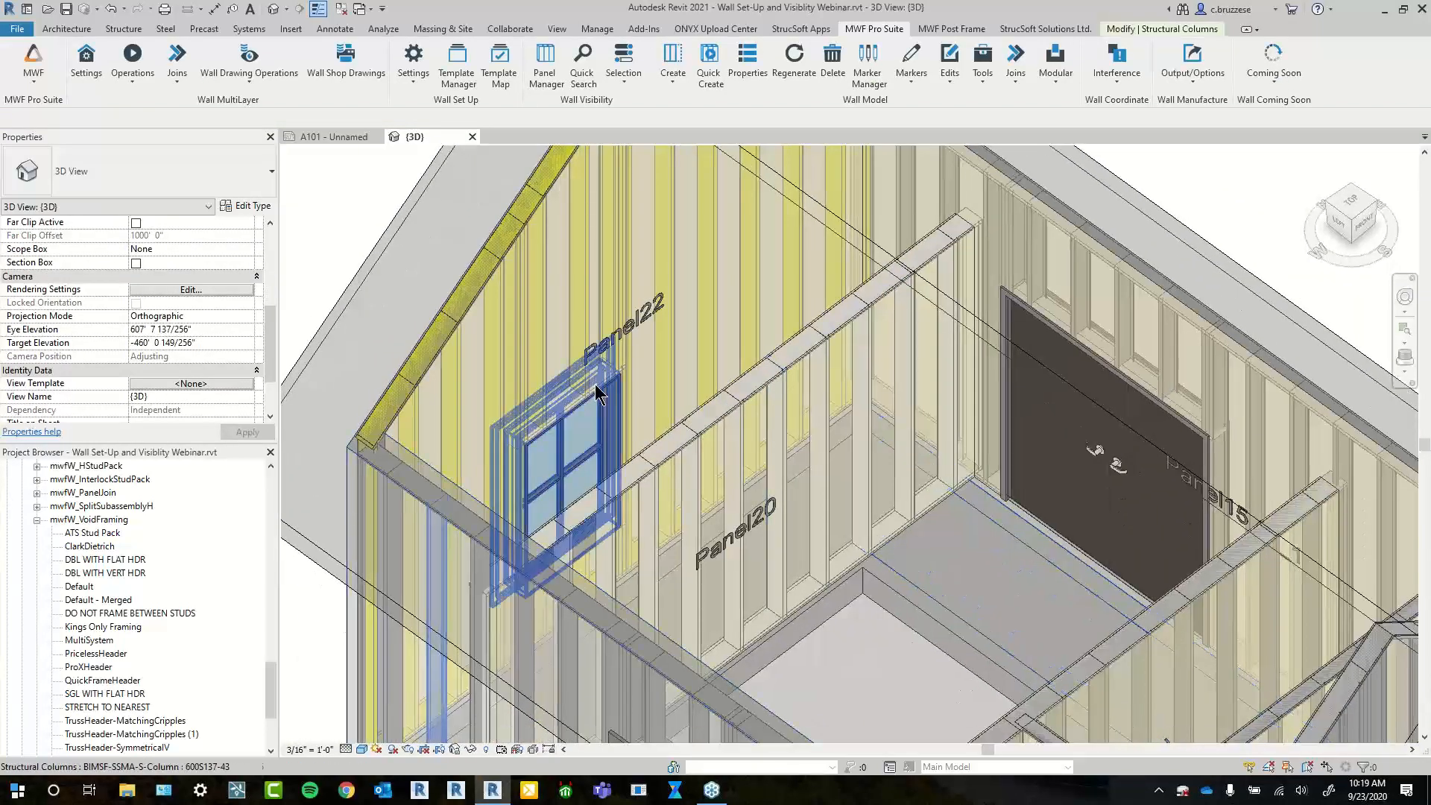
click(794, 58)
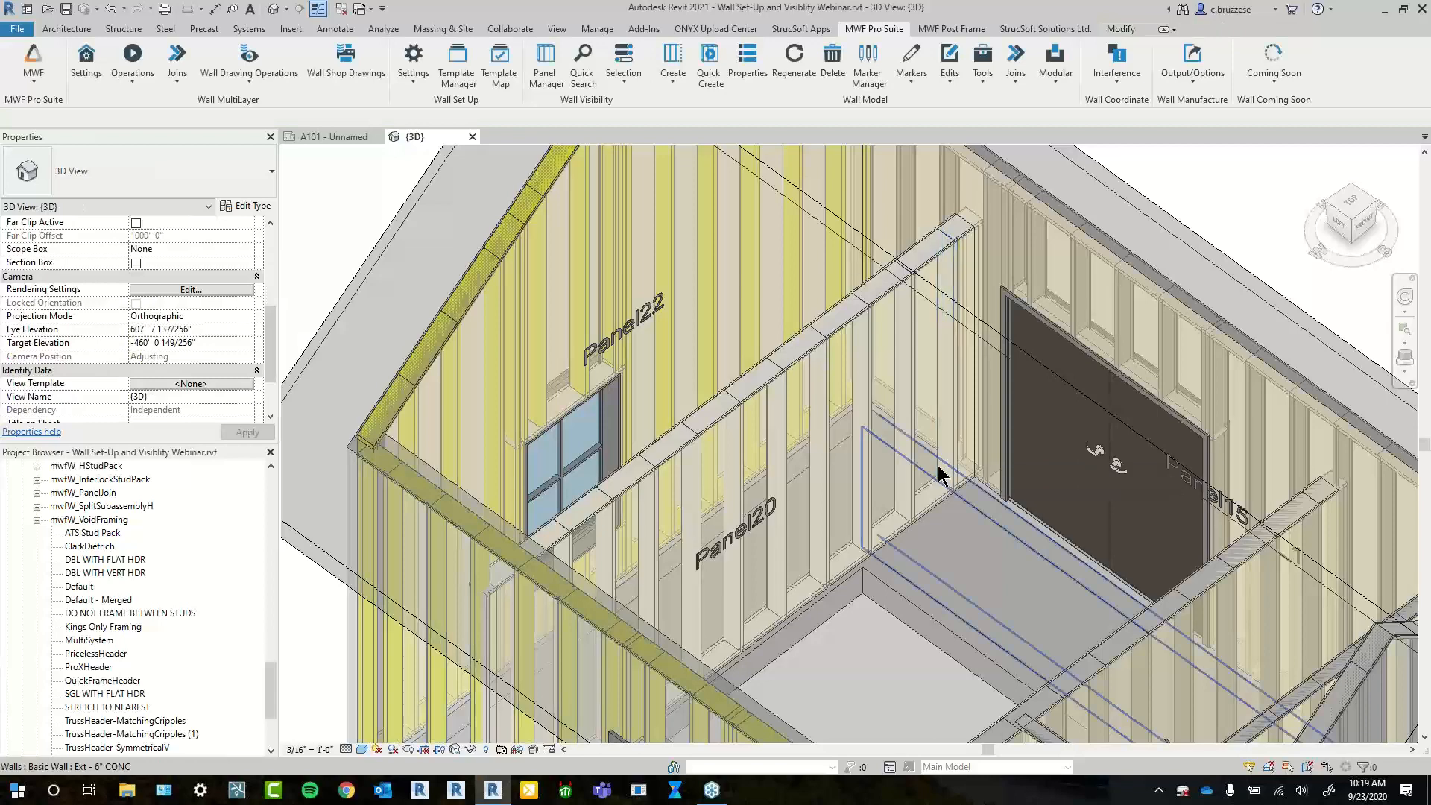
scroll(957, 579, down, 1)
middle_drag(959, 581, 876, 400)
scroll(875, 401, down, 1)
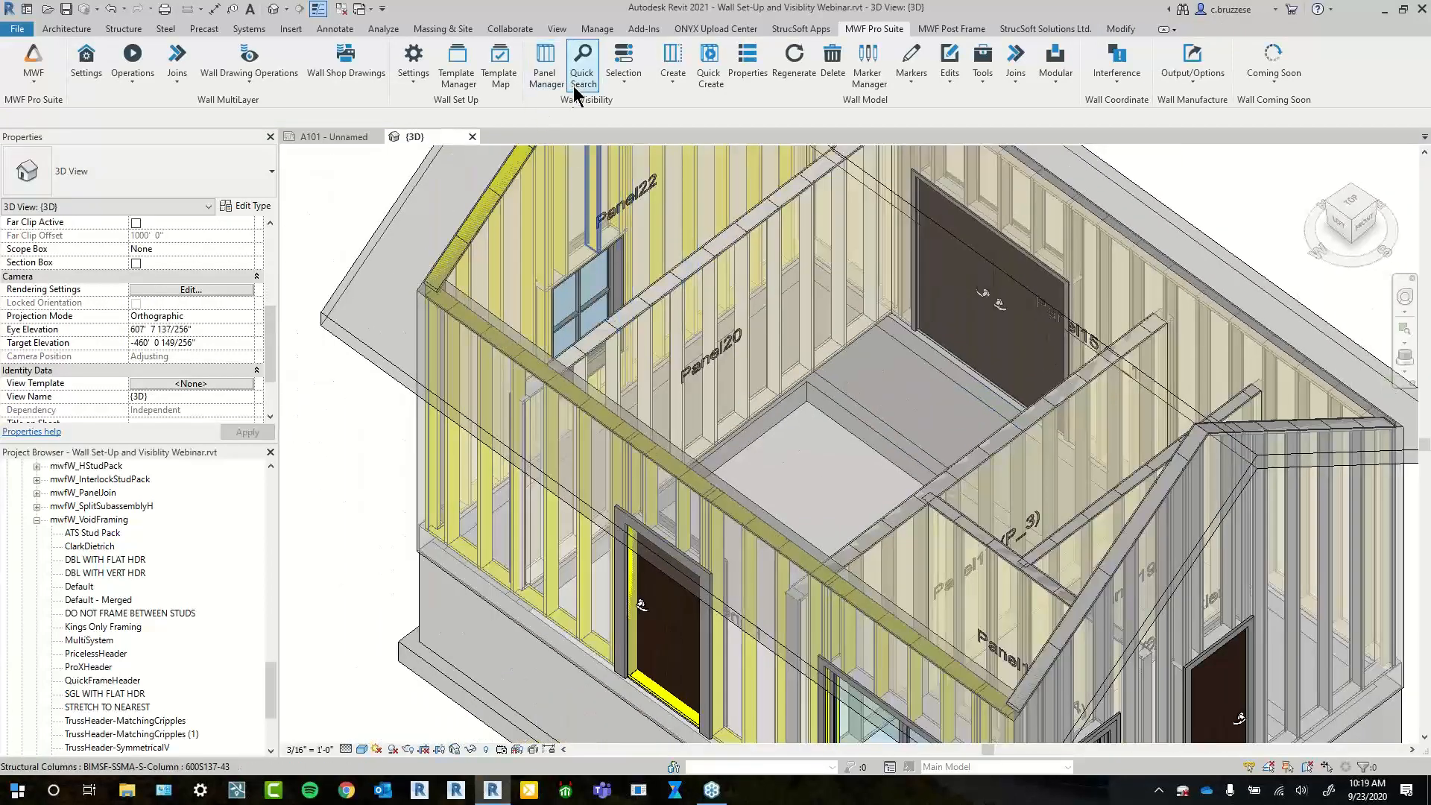
Change the color of the 20 (33 mils) thickness range to Violet in the Project Material Scheme
click(409, 77)
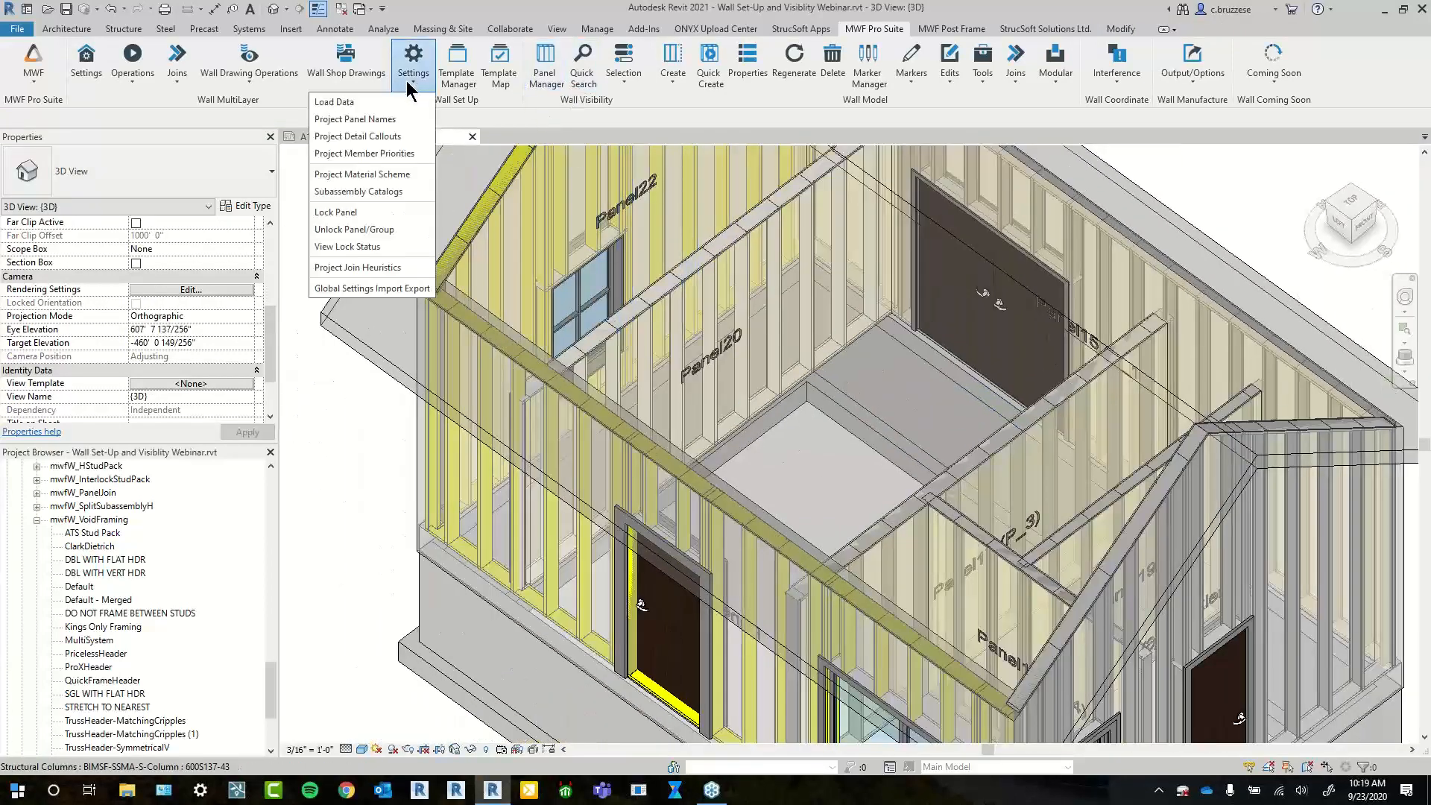
click(403, 174)
drag(381, 129, 339, 97)
click(324, 295)
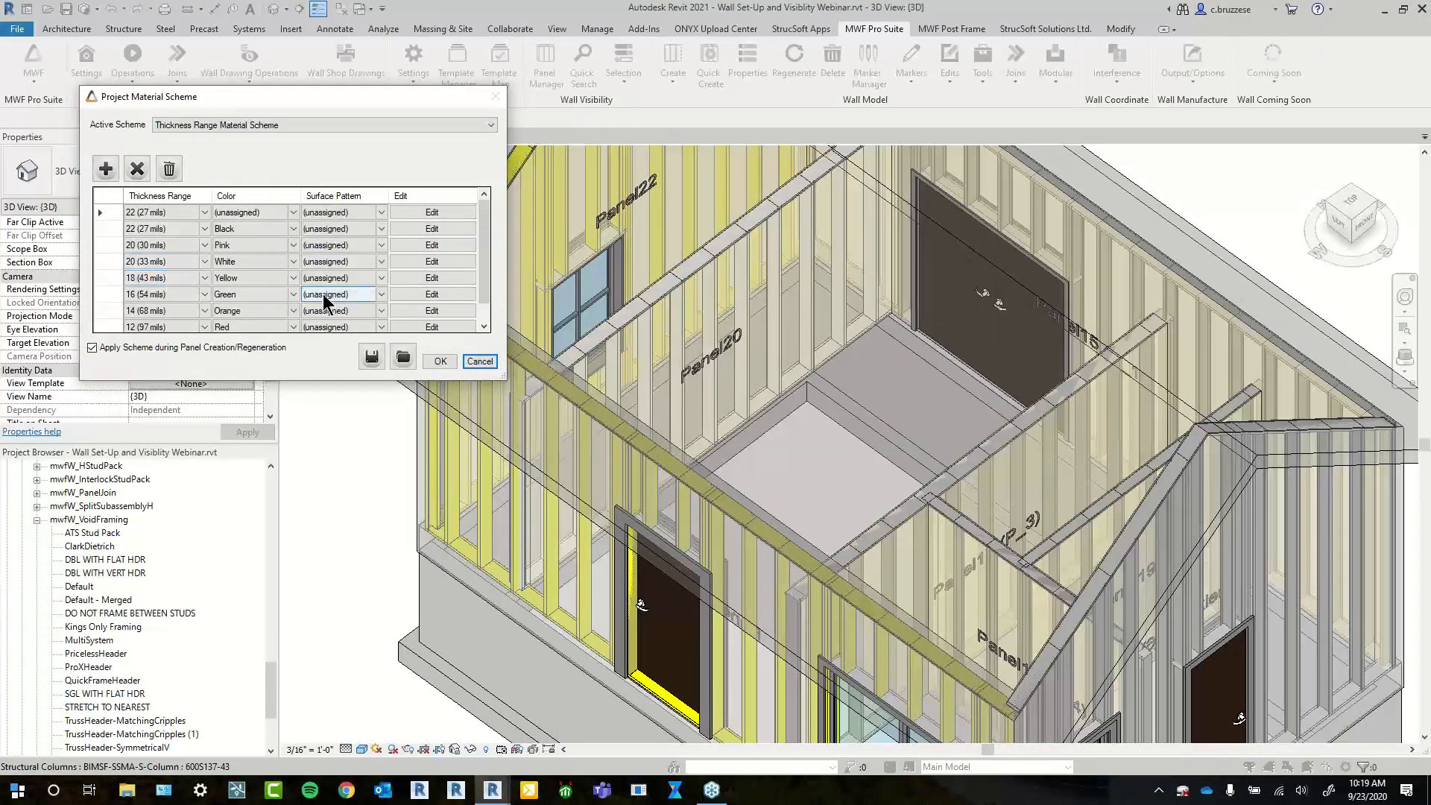
click(289, 261)
click(291, 265)
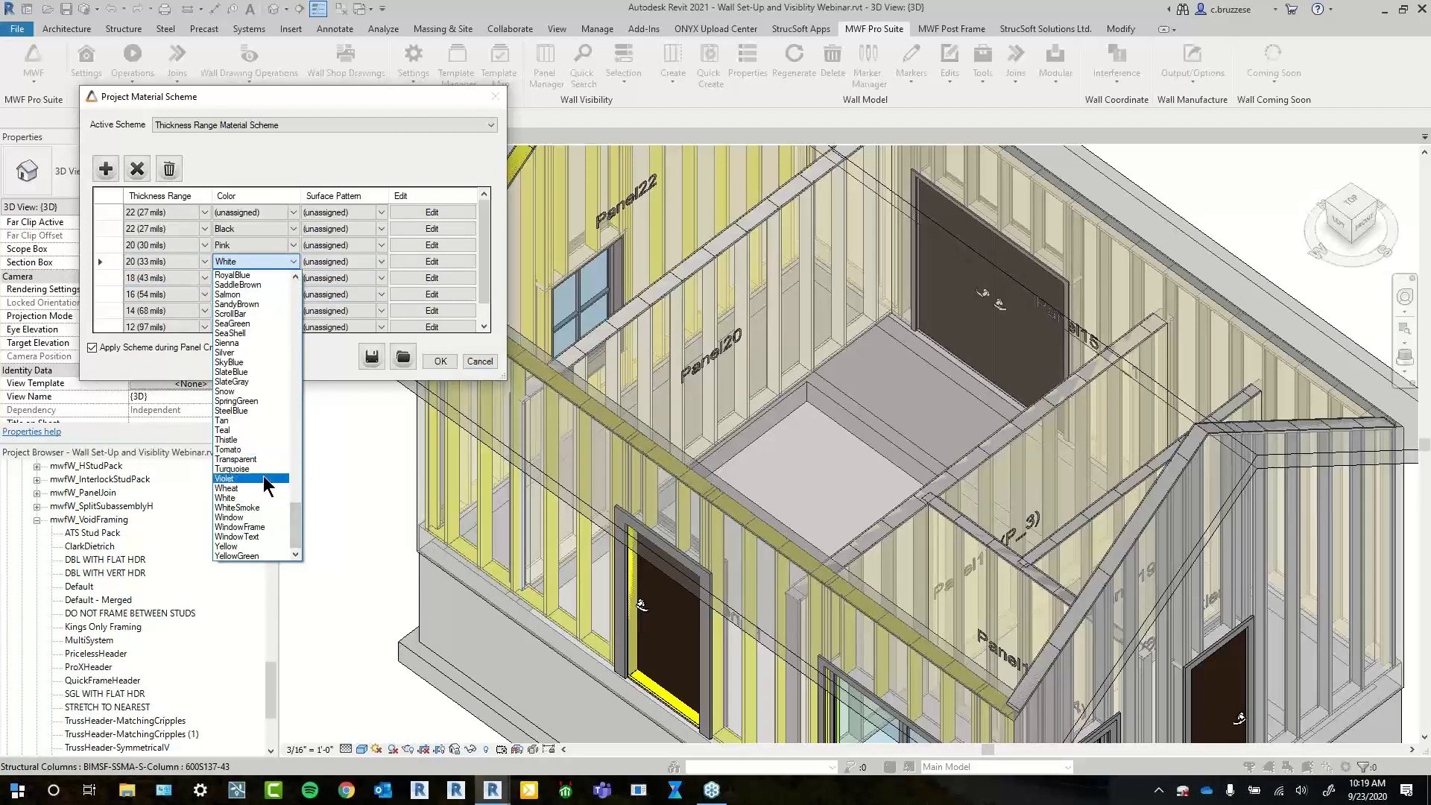
click(263, 478)
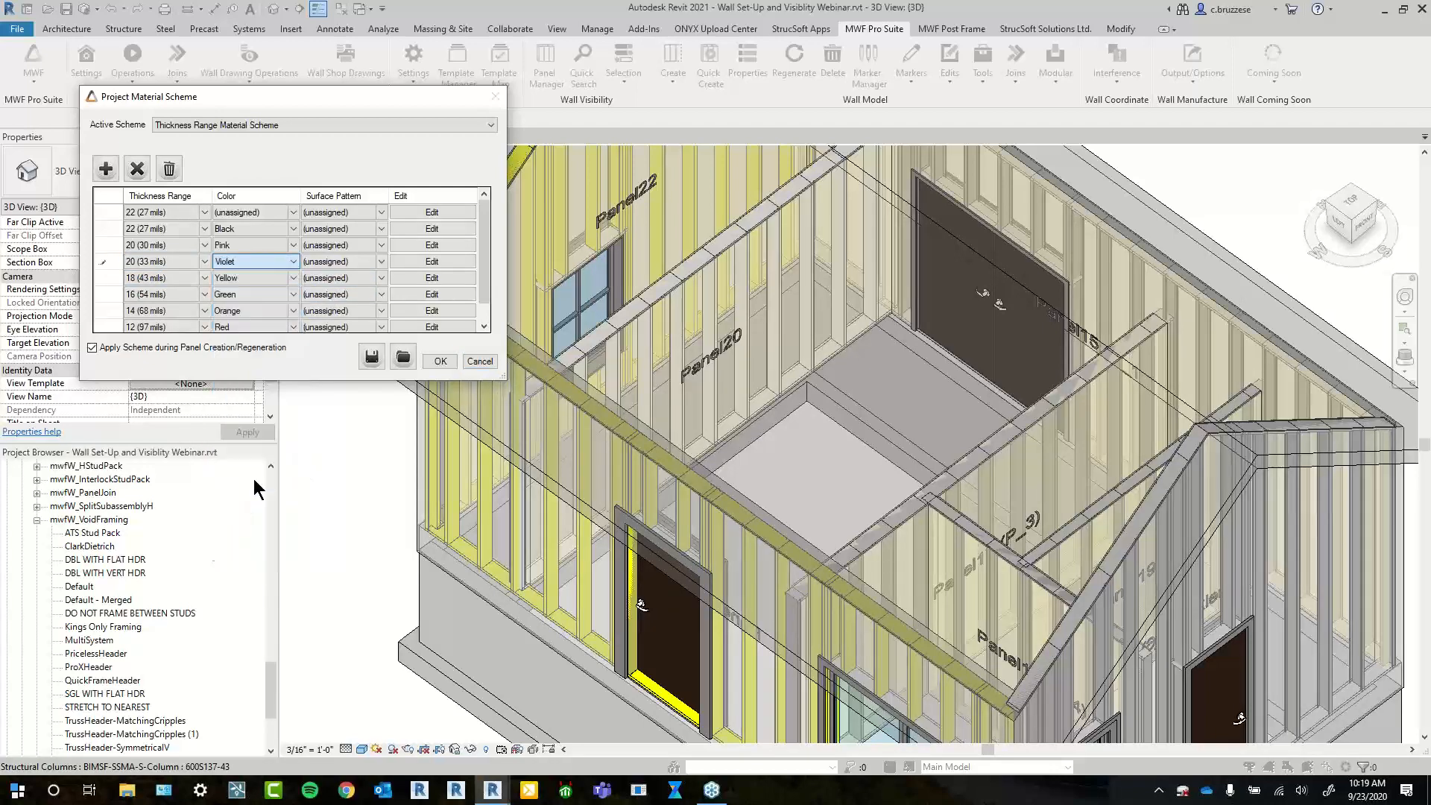
click(441, 361)
Regenerate Panel20 from one of its 600S125-33 studs to apply the Violet thickness color, and inspect its framing
click(714, 303)
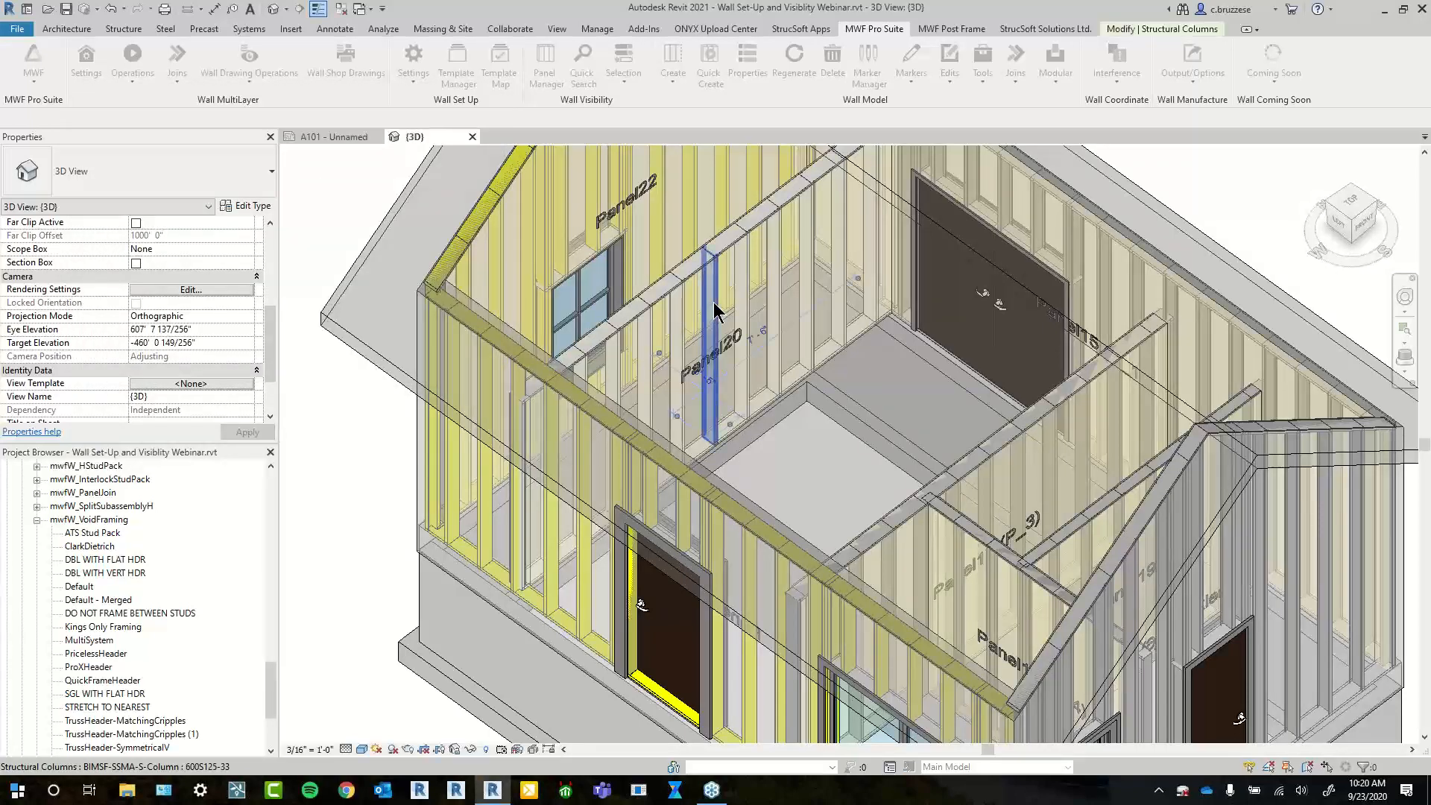
click(794, 60)
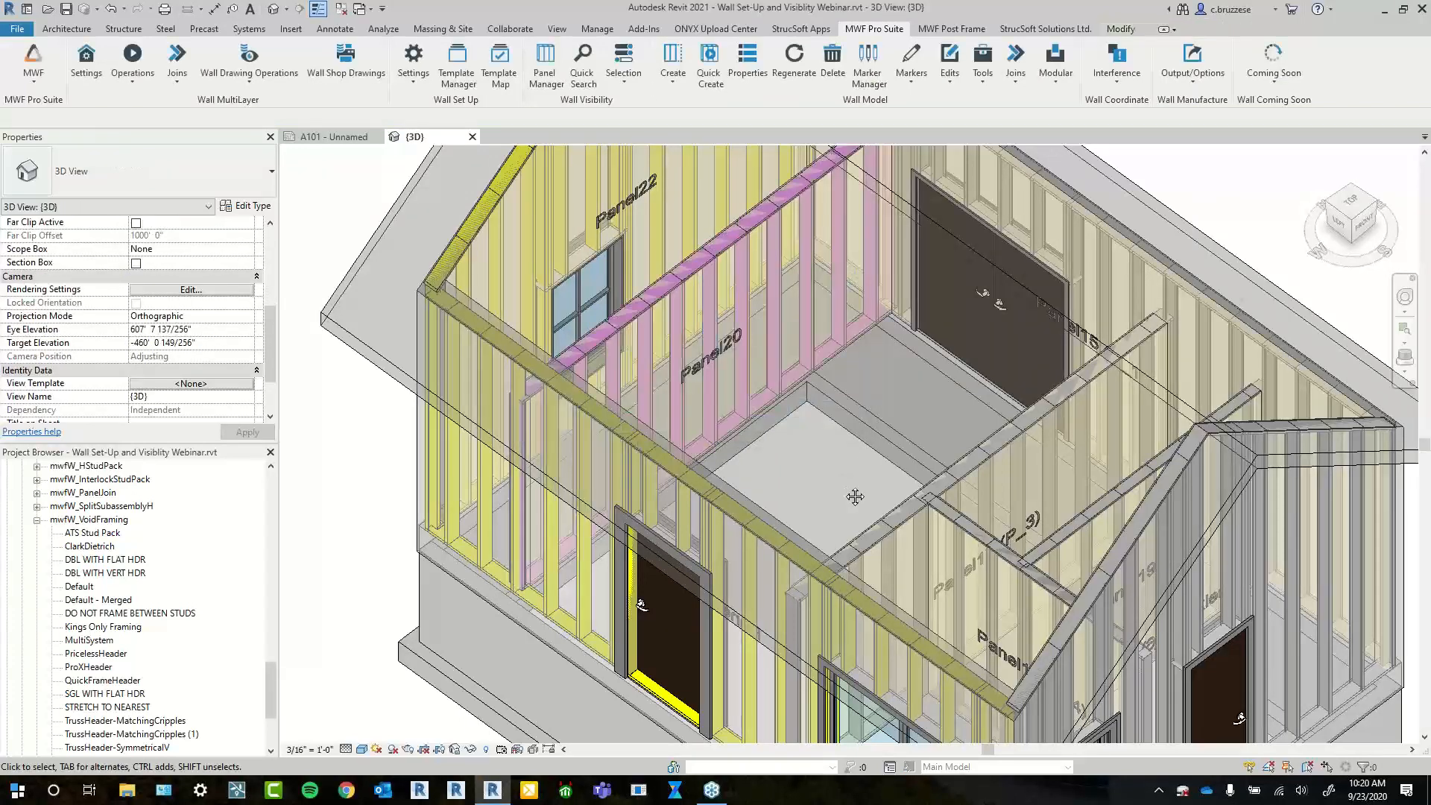
middle_drag(855, 497, 799, 541)
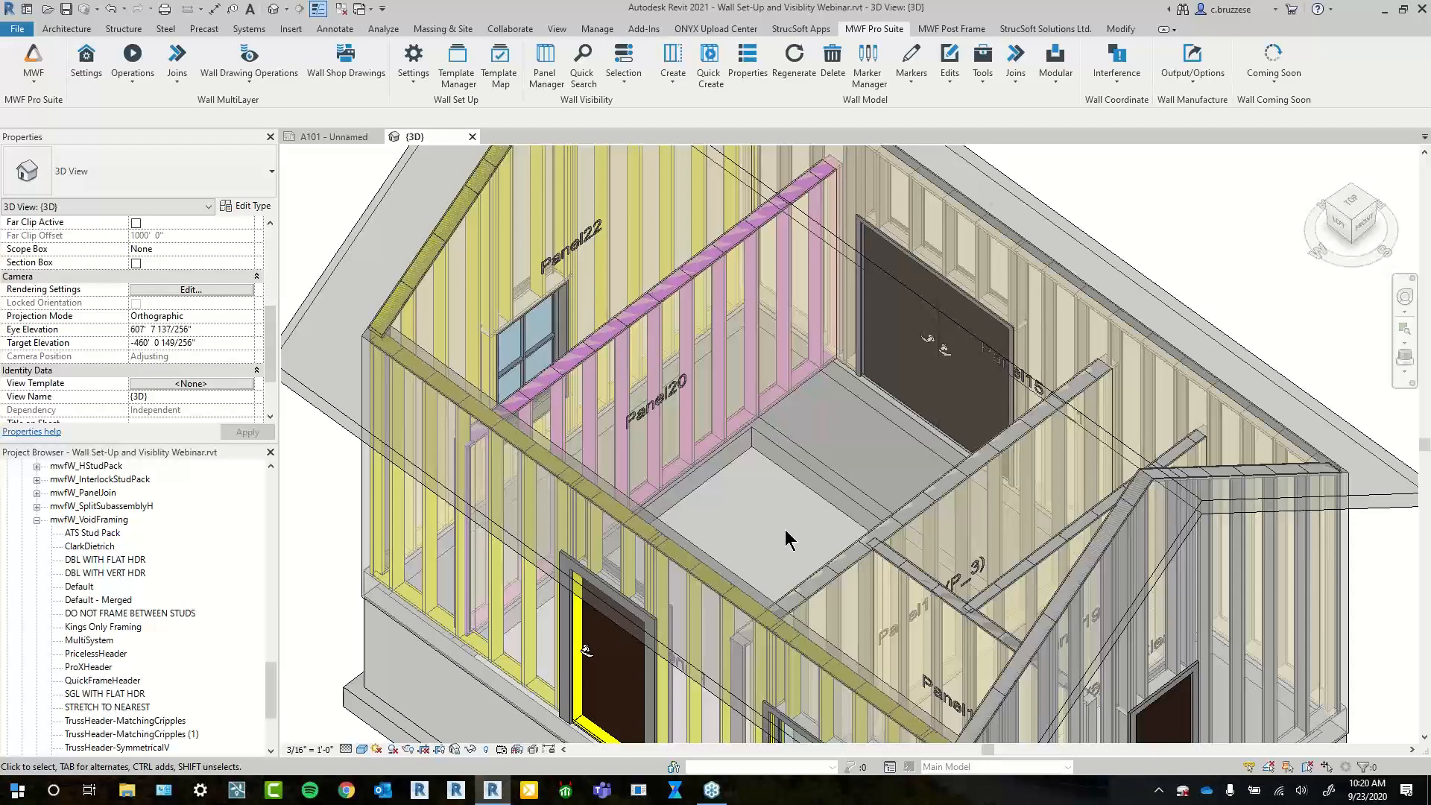
shift+middle_drag(787, 537, 701, 536)
Examine the available catalogs and the Generic Builtup entry in Subassembly Catalogs
click(411, 79)
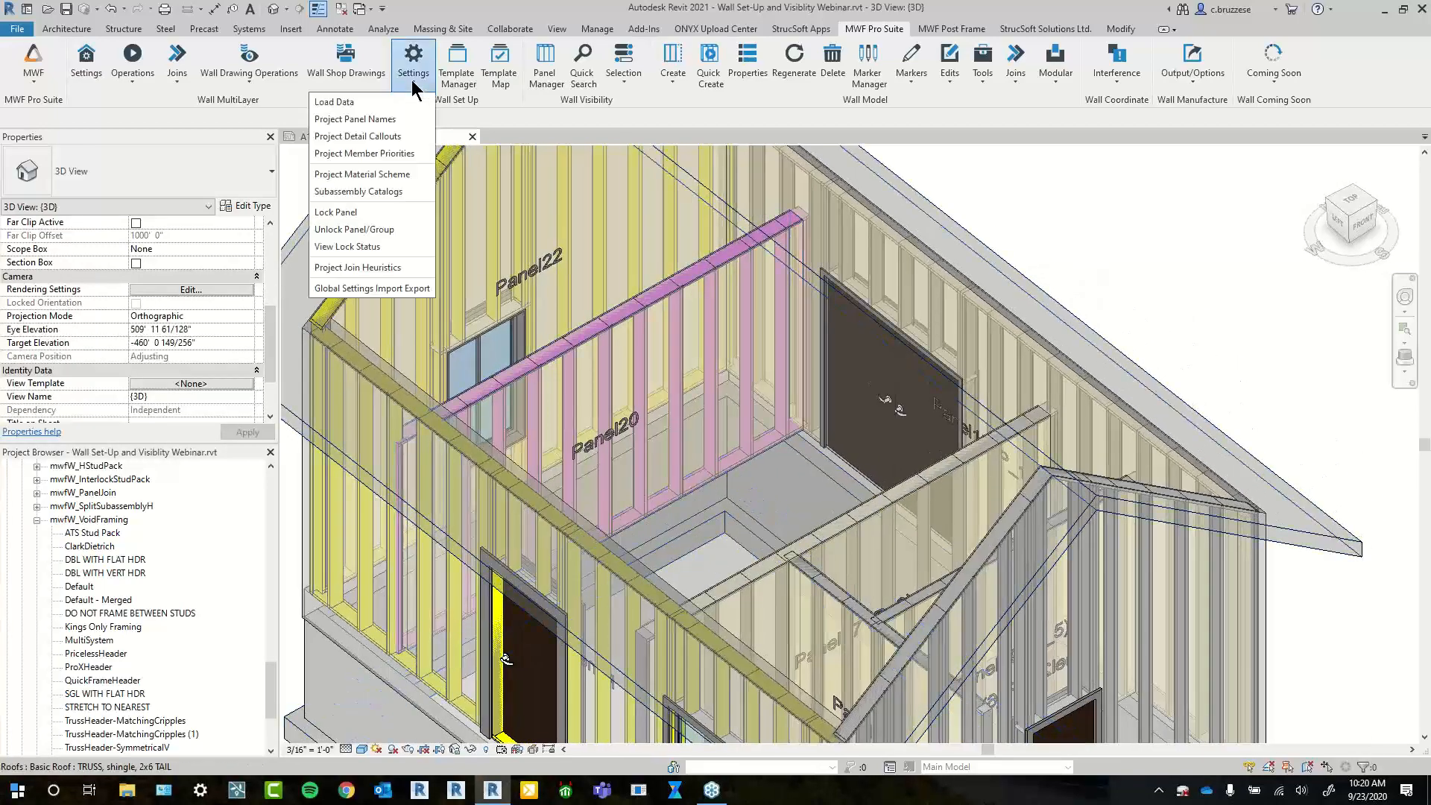
click(428, 193)
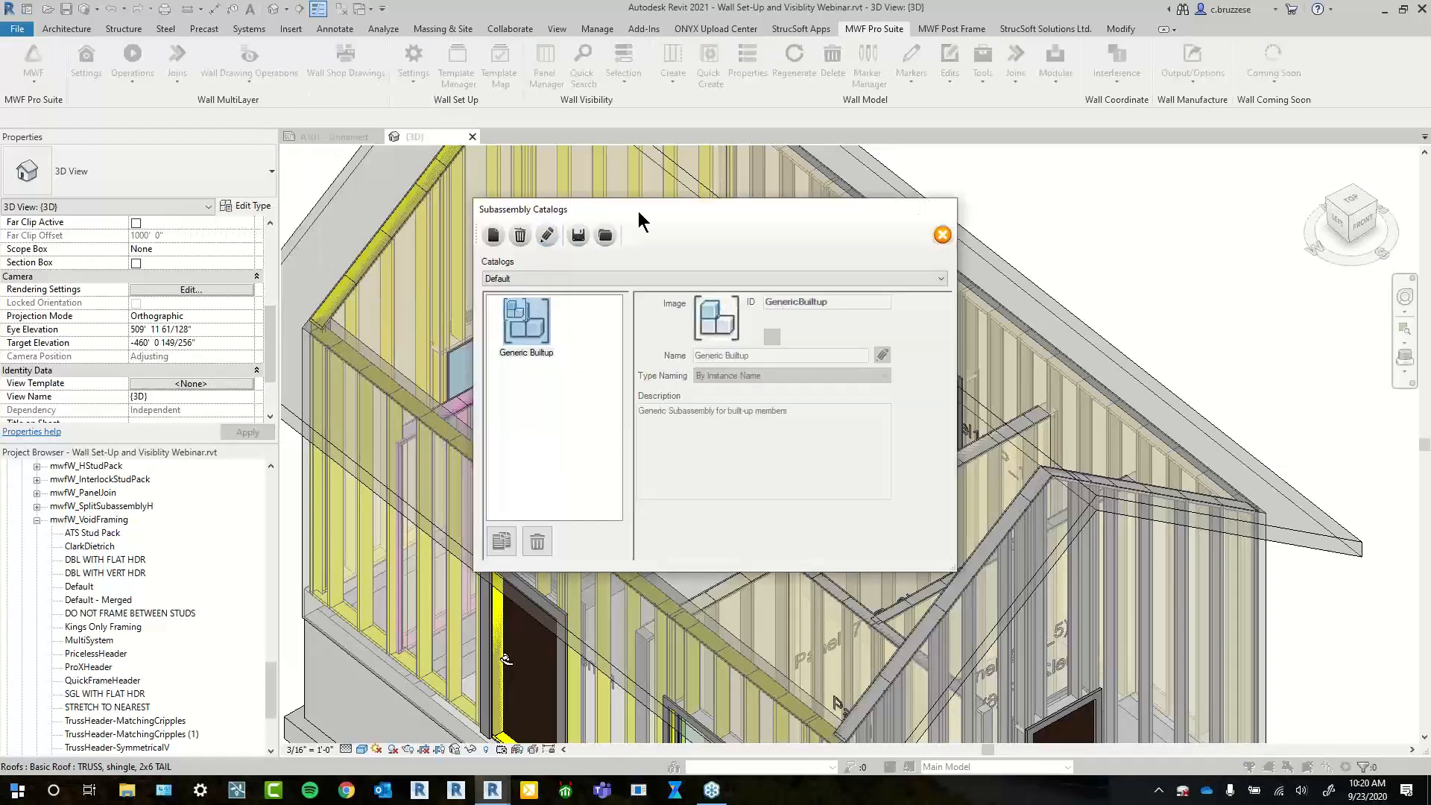
drag(638, 212, 539, 217)
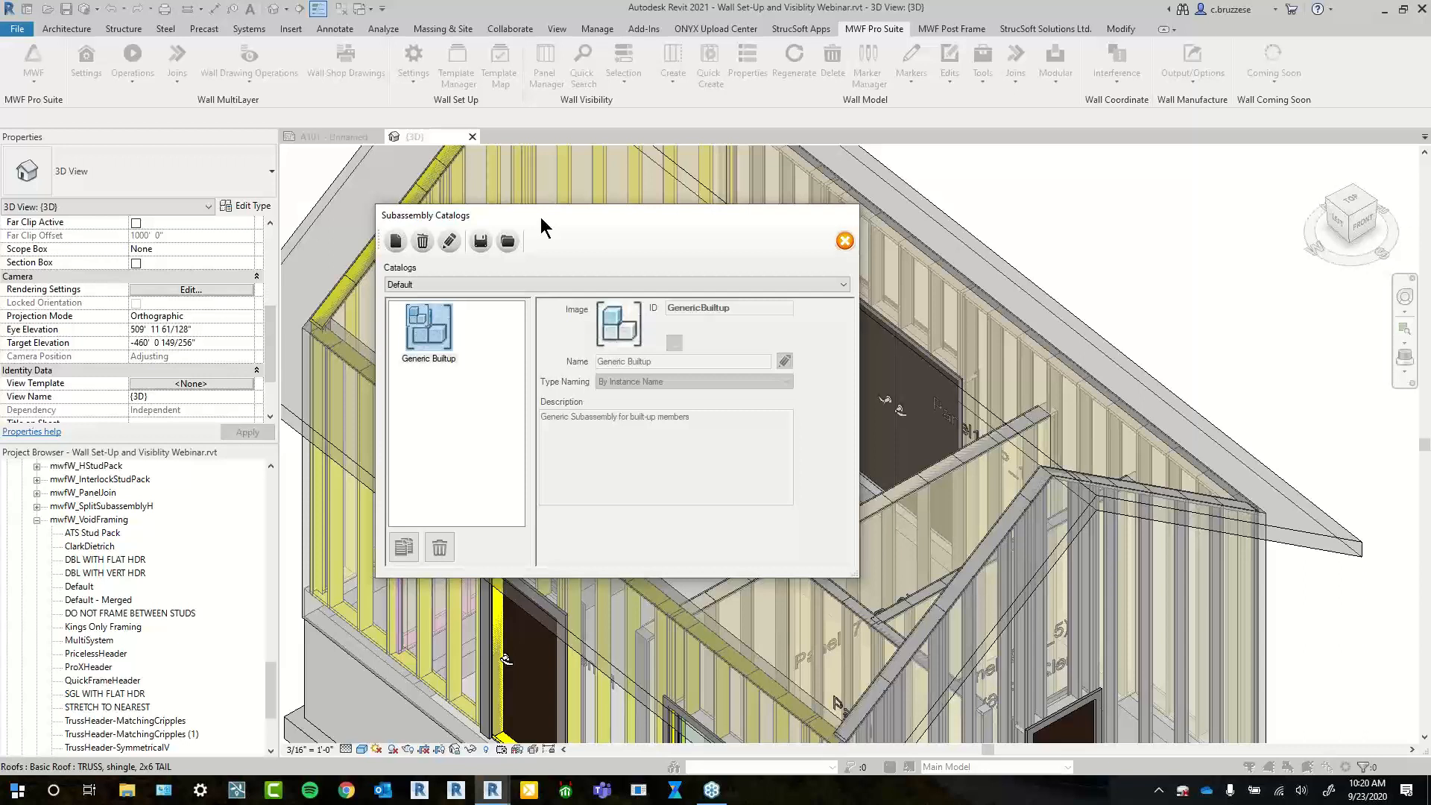
click(622, 287)
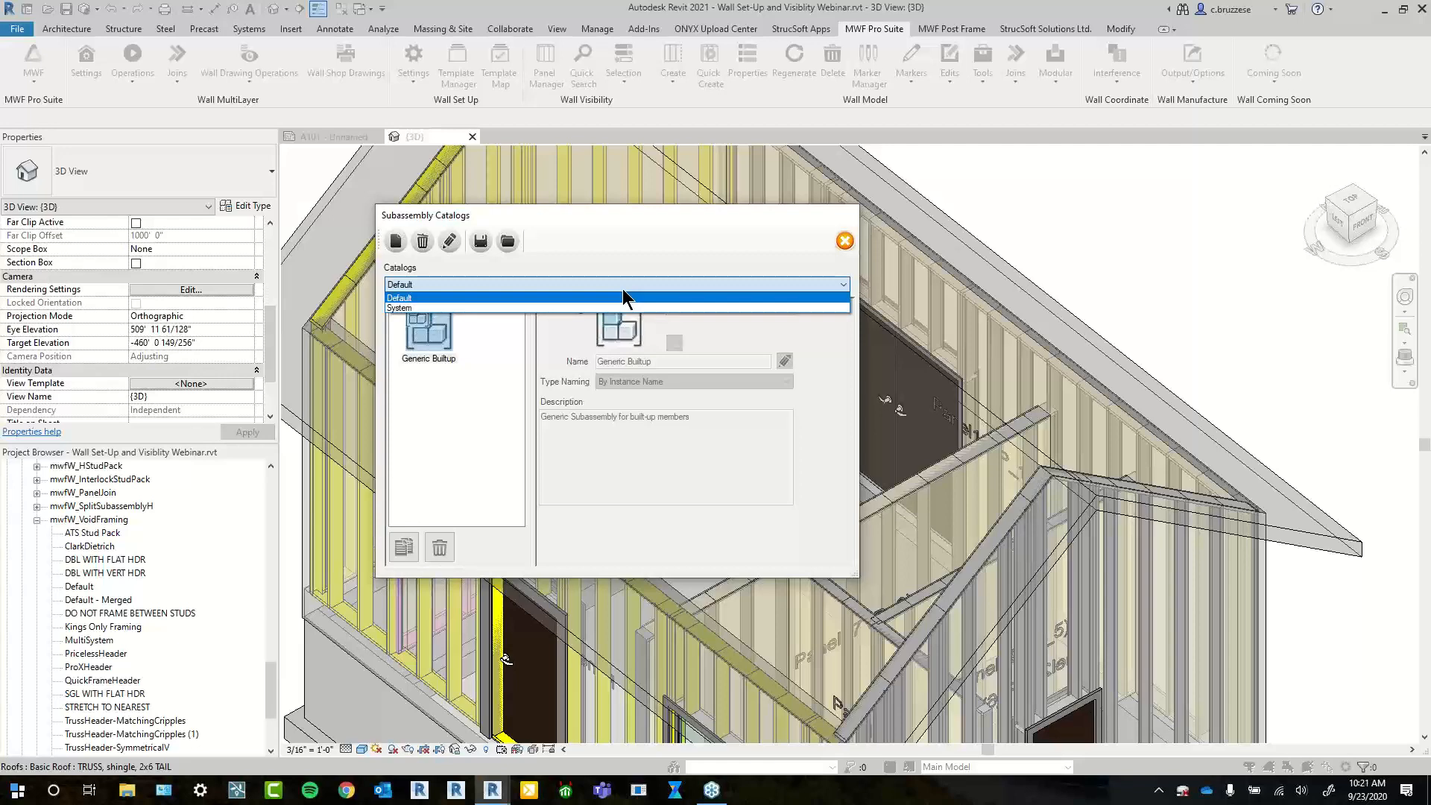
click(645, 259)
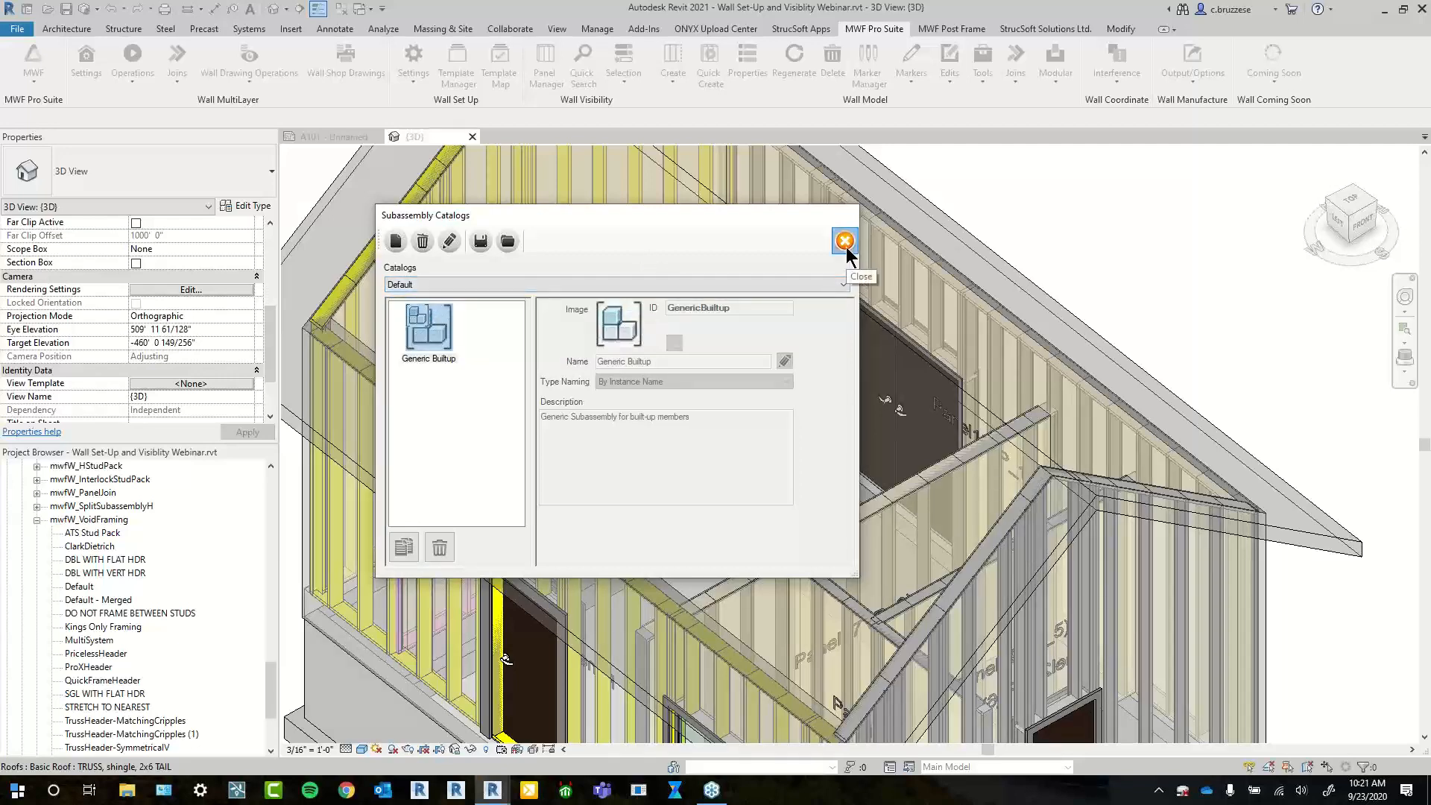
click(845, 241)
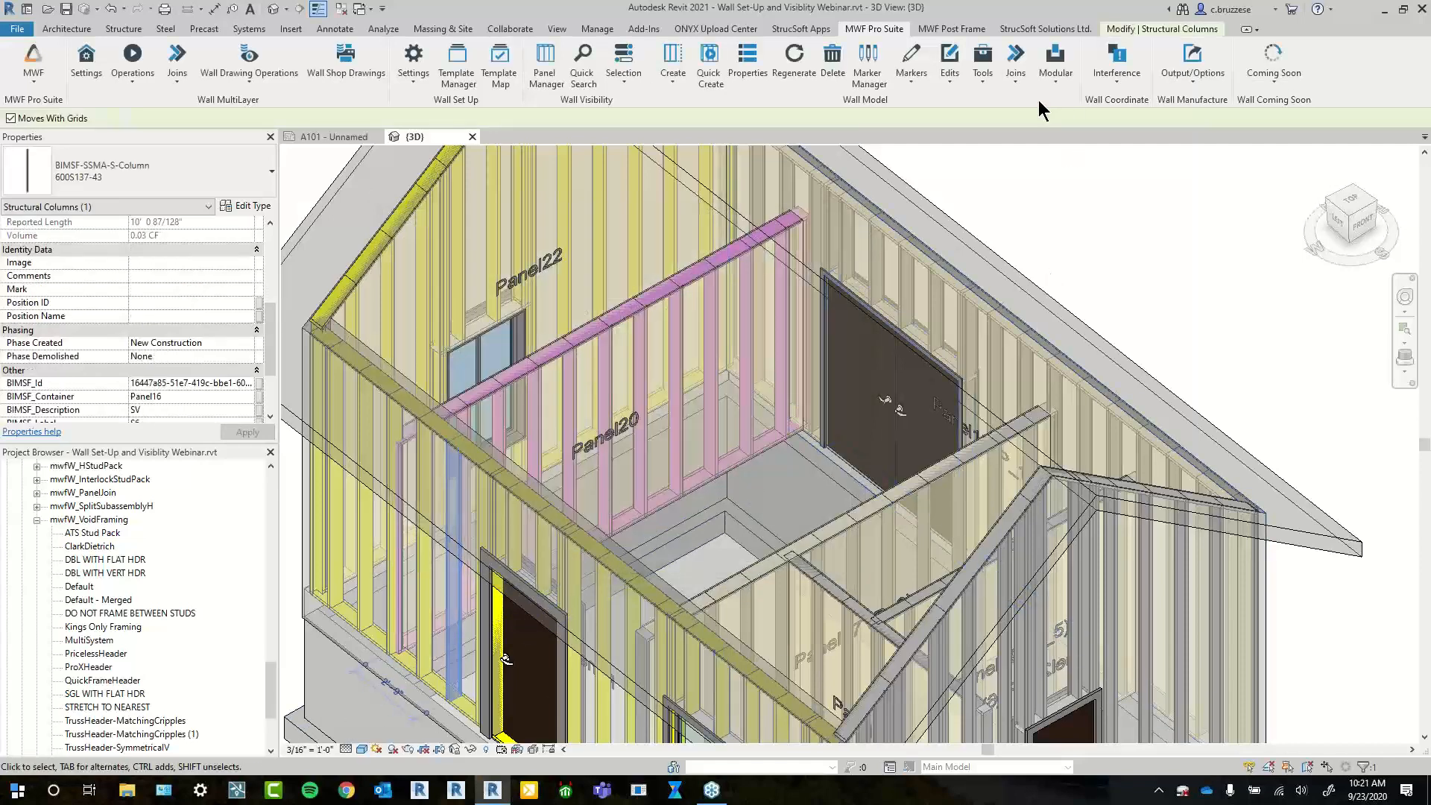
Examine the Sub Assembly choices in Modify Generated for the Panel16 stud with the Left member count set to 1, without applying the change
click(950, 66)
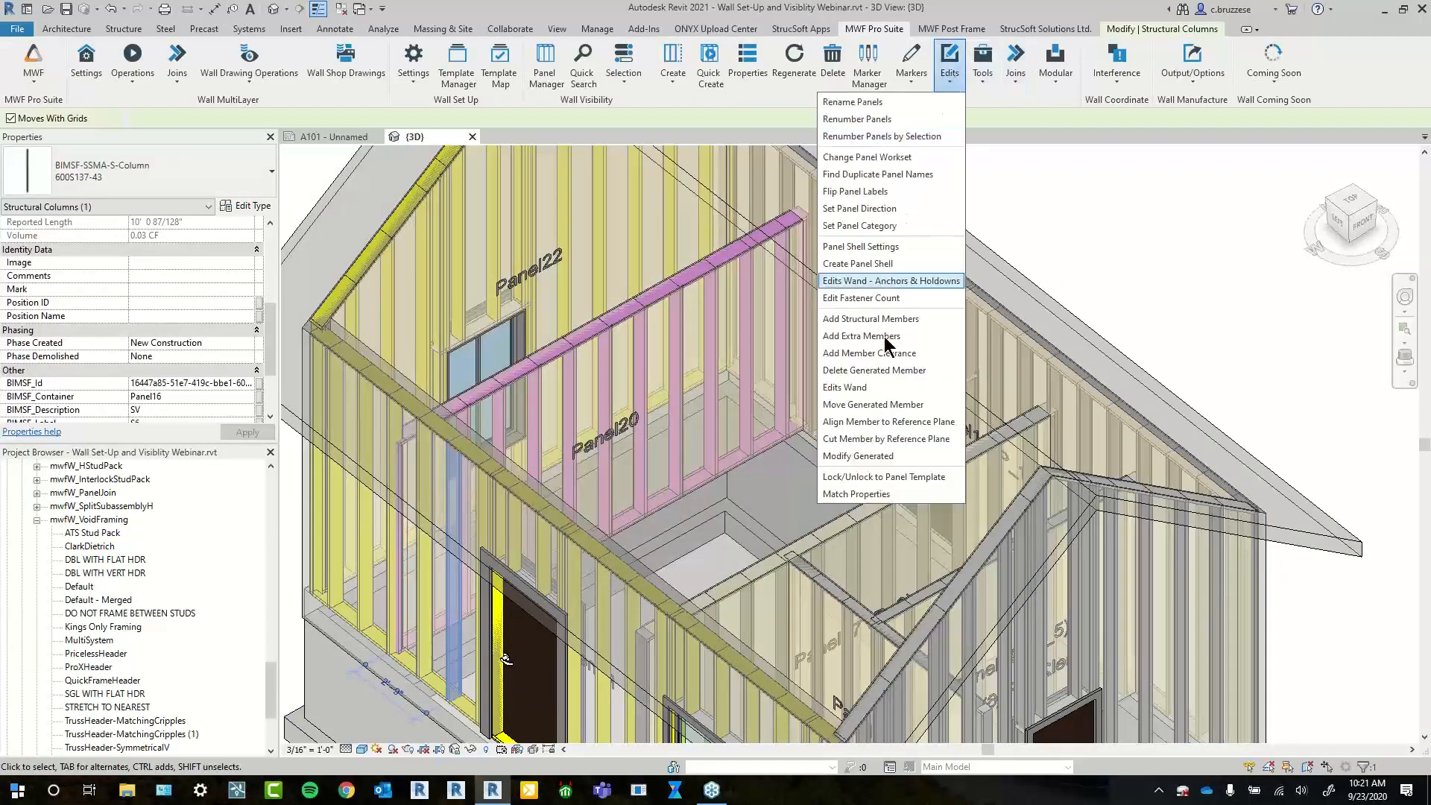
click(858, 455)
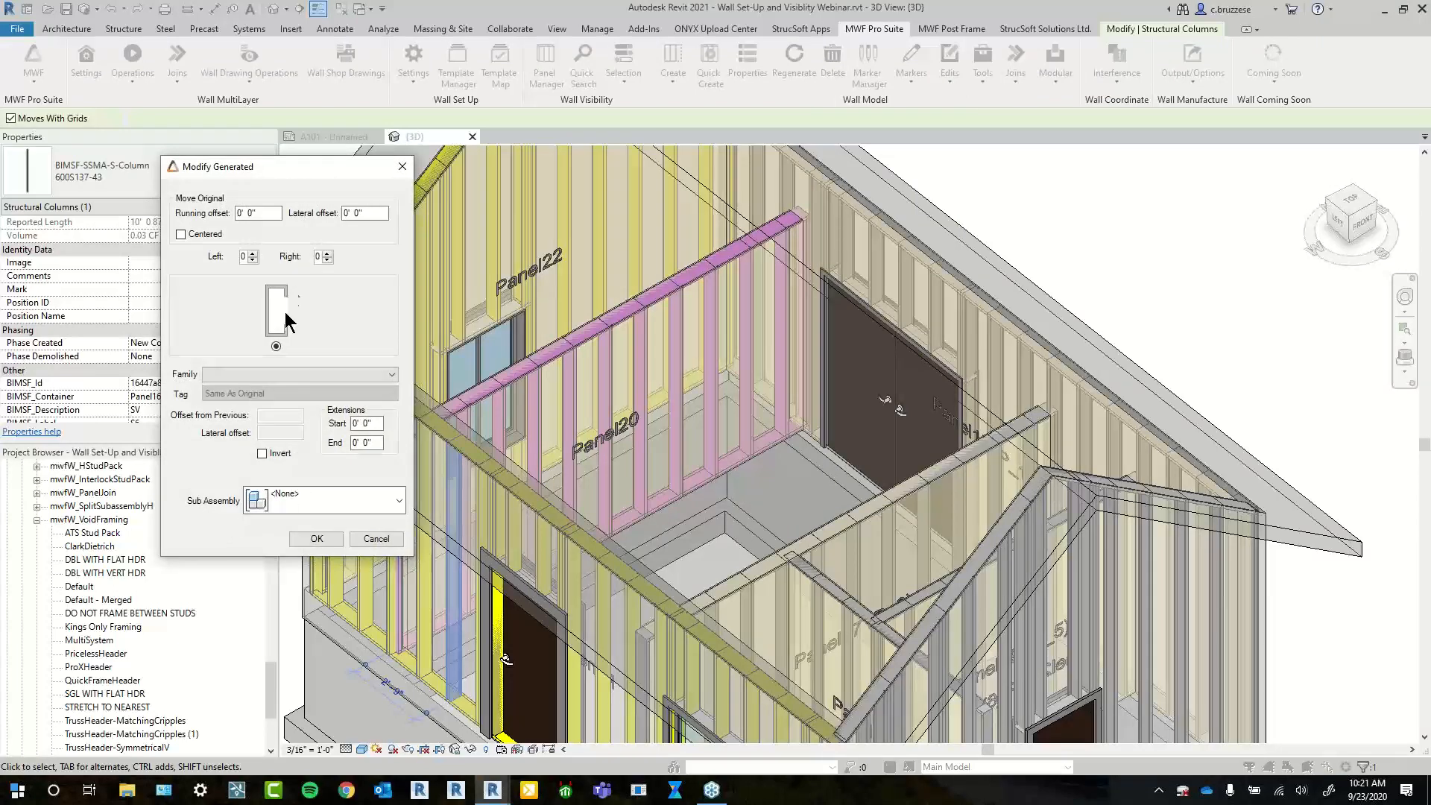
click(252, 253)
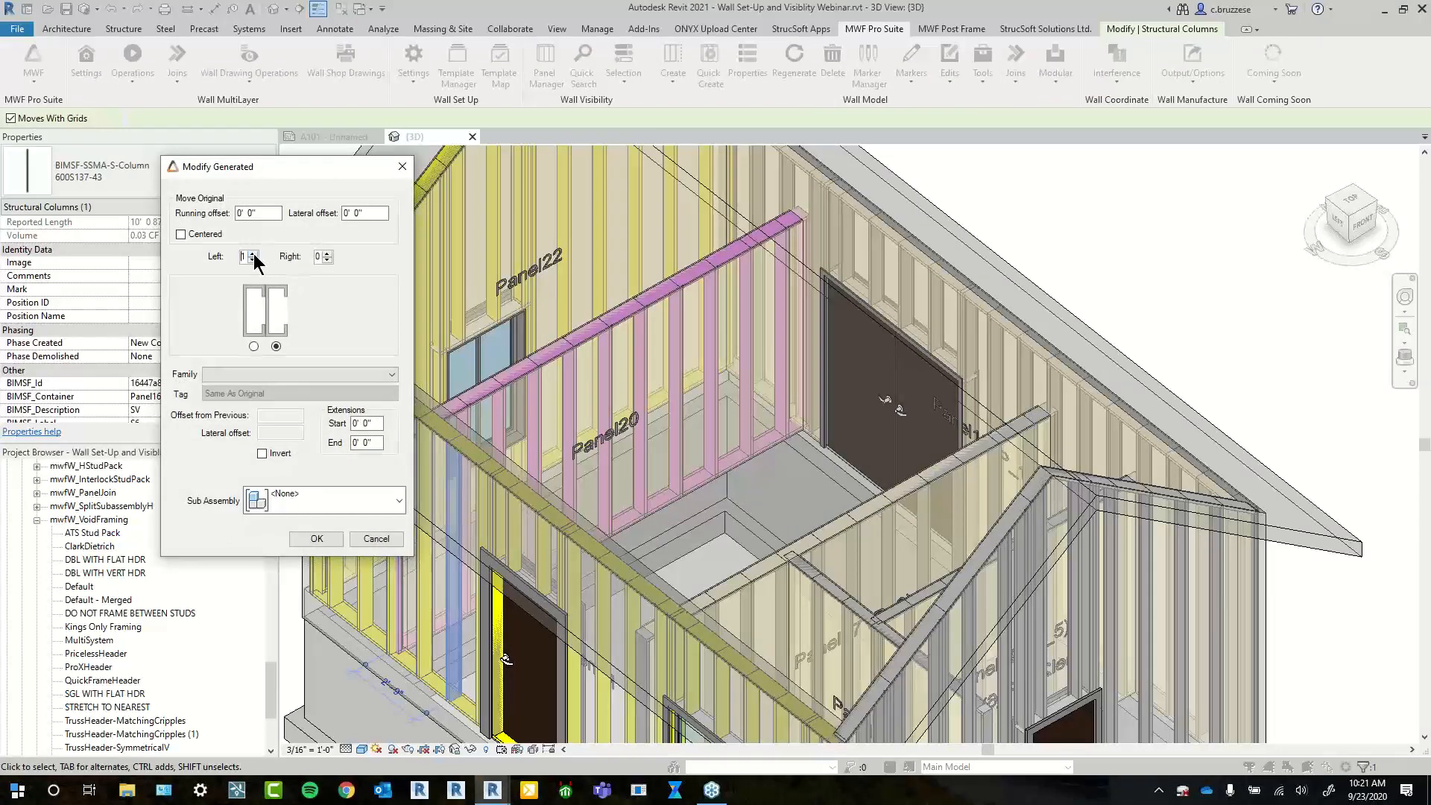
click(373, 494)
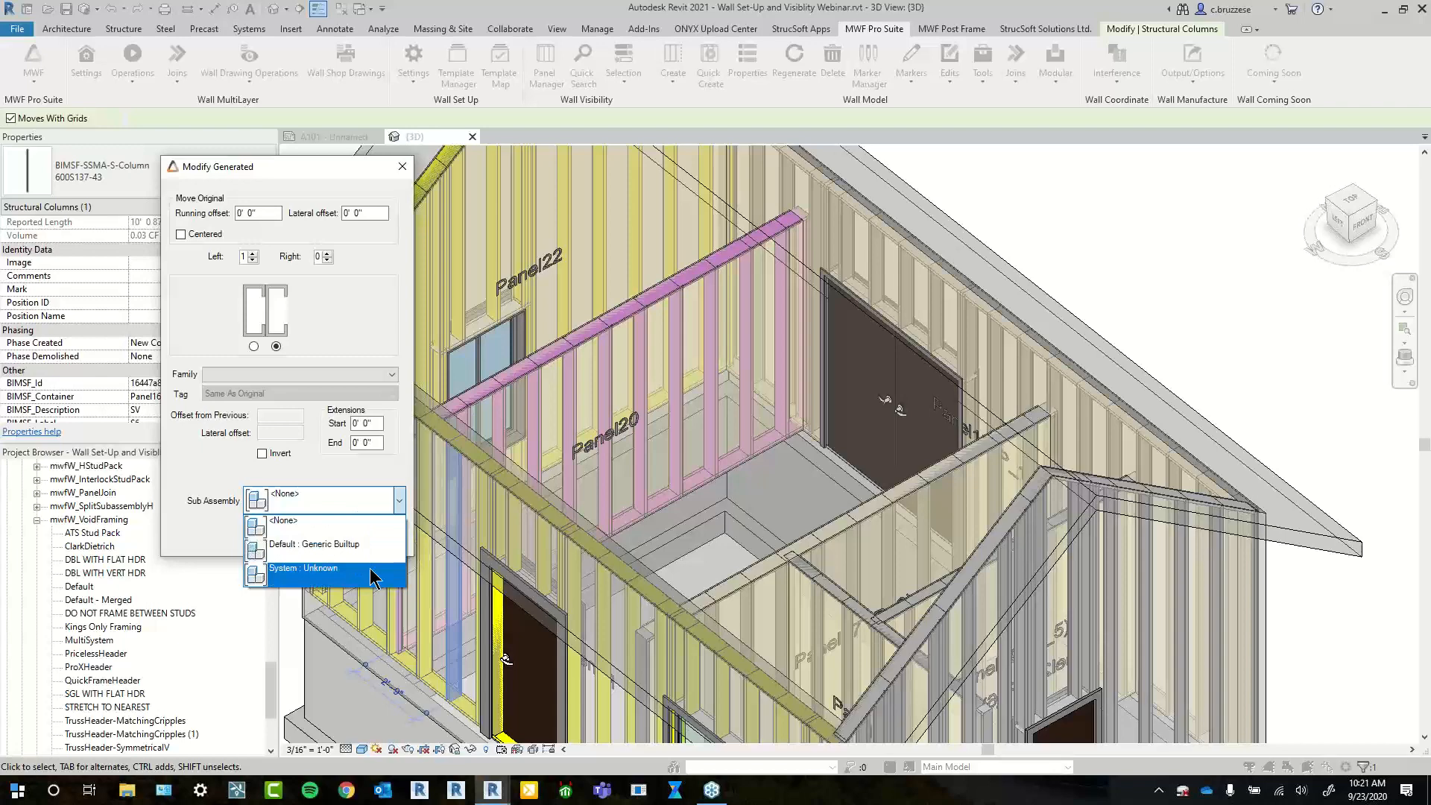
click(345, 345)
drag(361, 171, 348, 142)
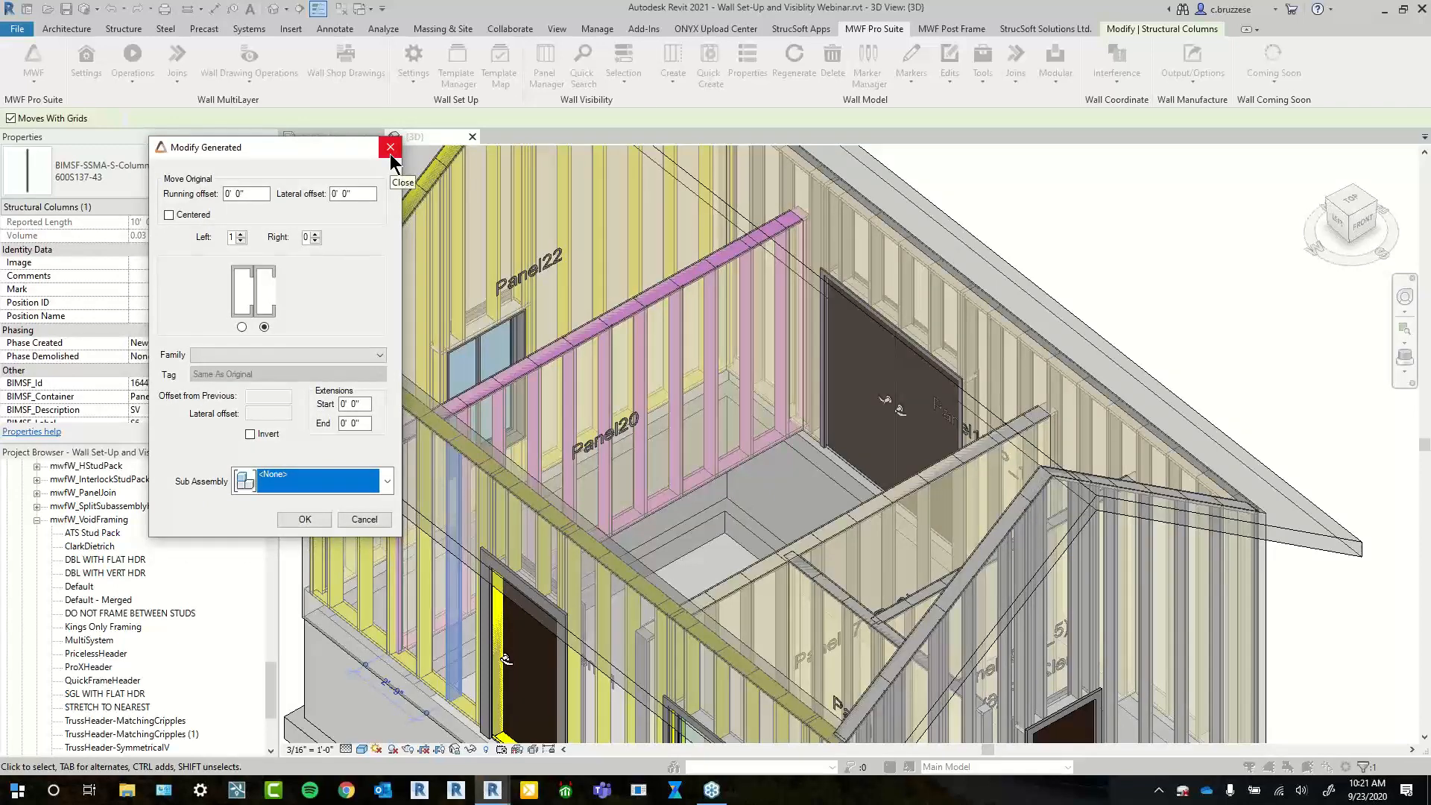
click(390, 153)
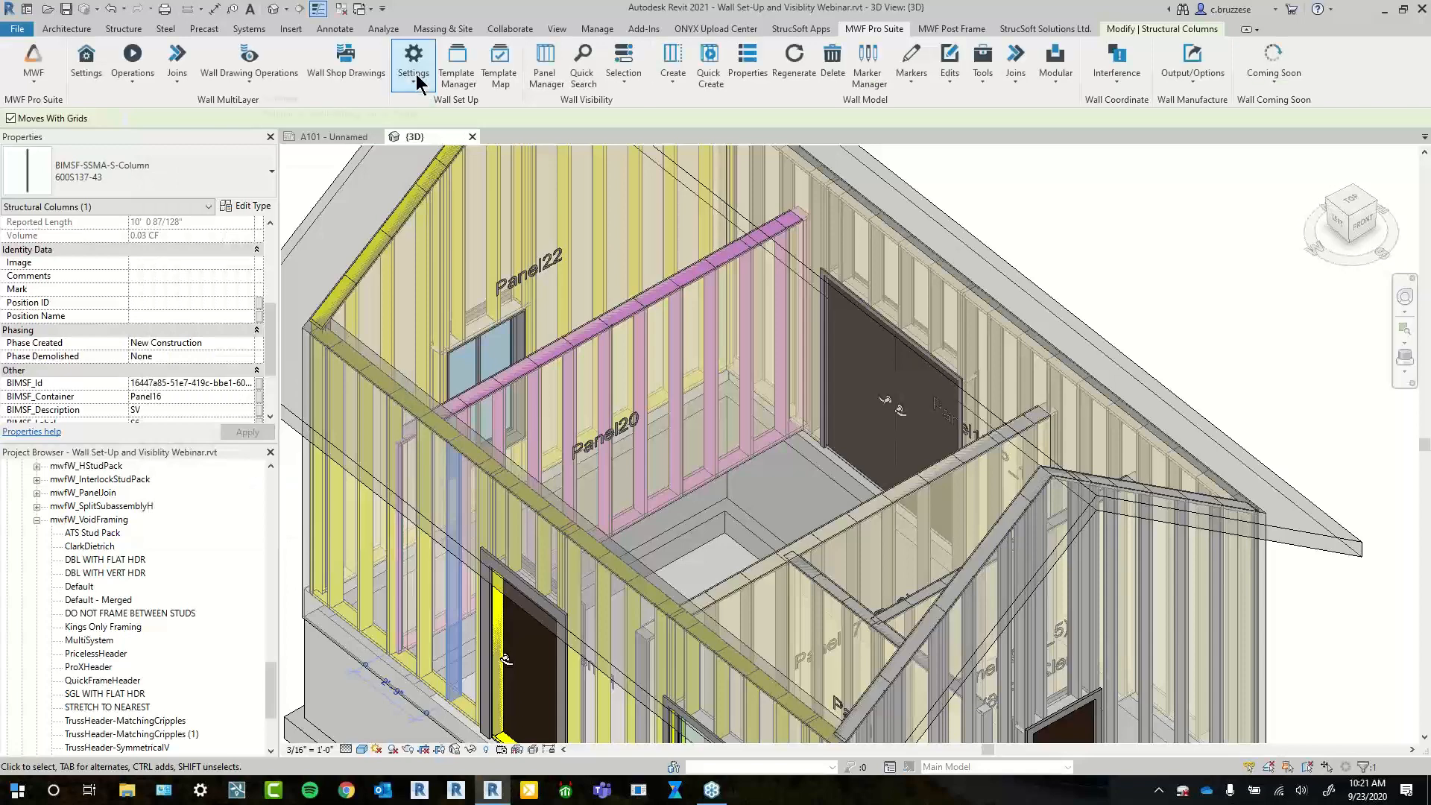
Check how a new catalog ID is entered in Subassembly Catalogs, without creating a catalog
click(415, 79)
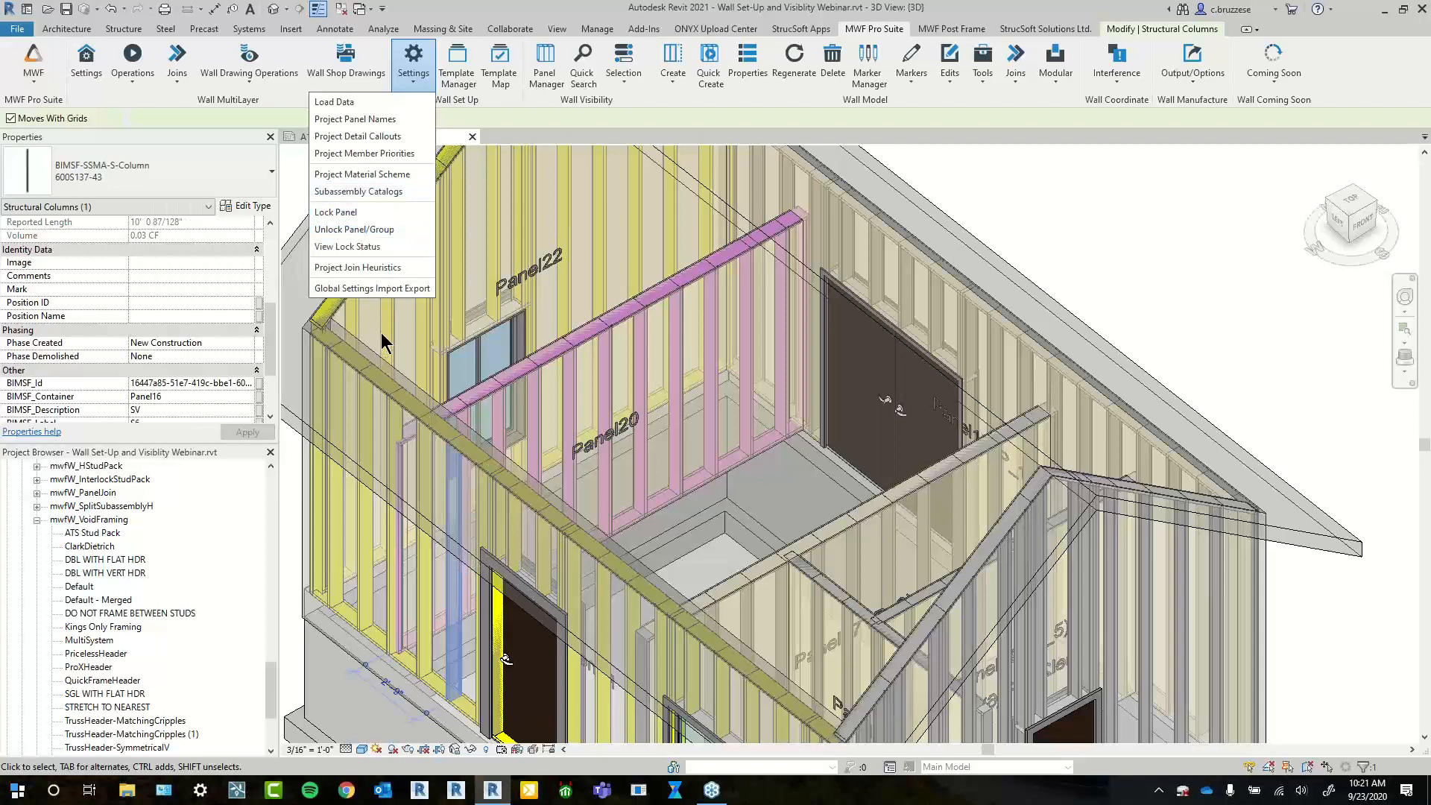
click(446, 249)
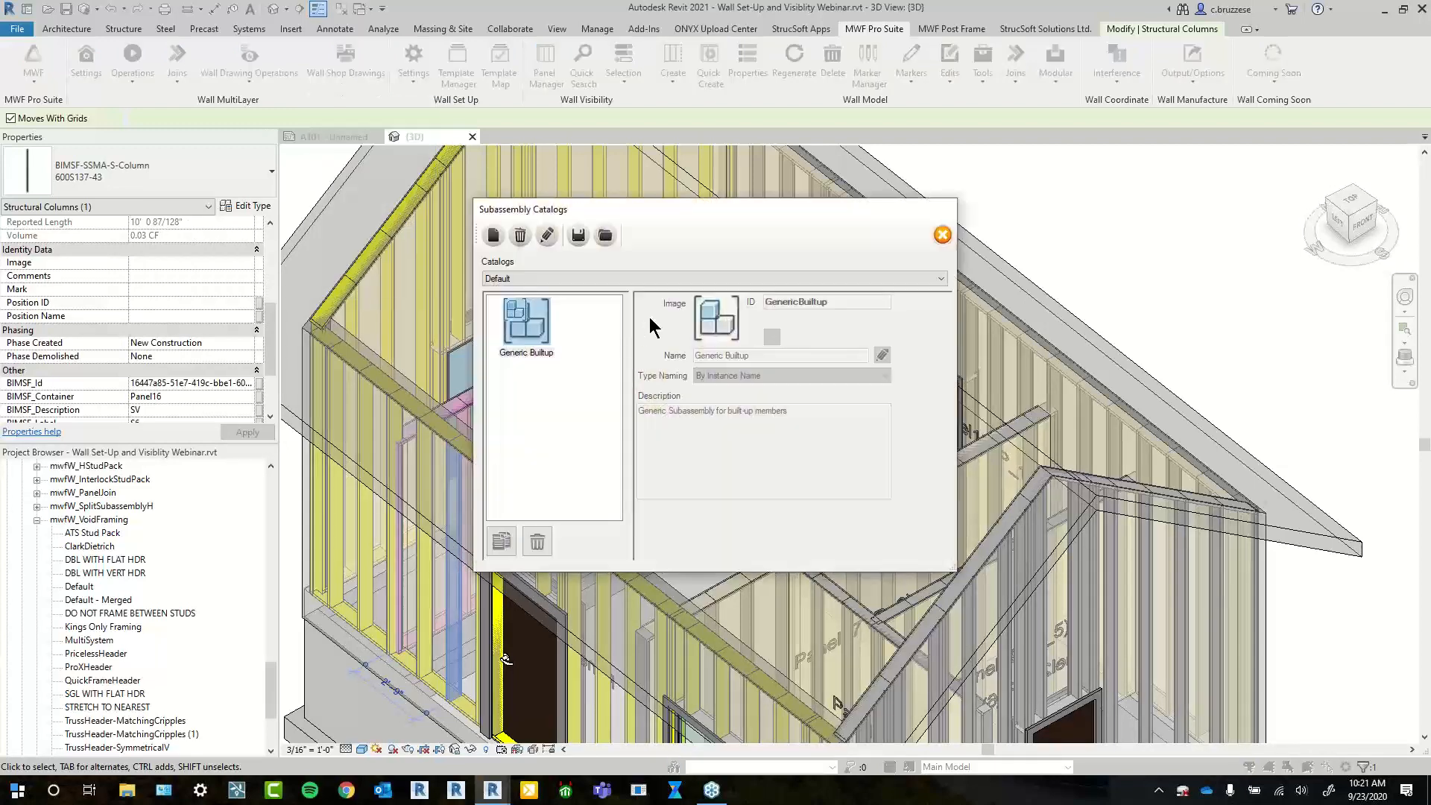
click(494, 235)
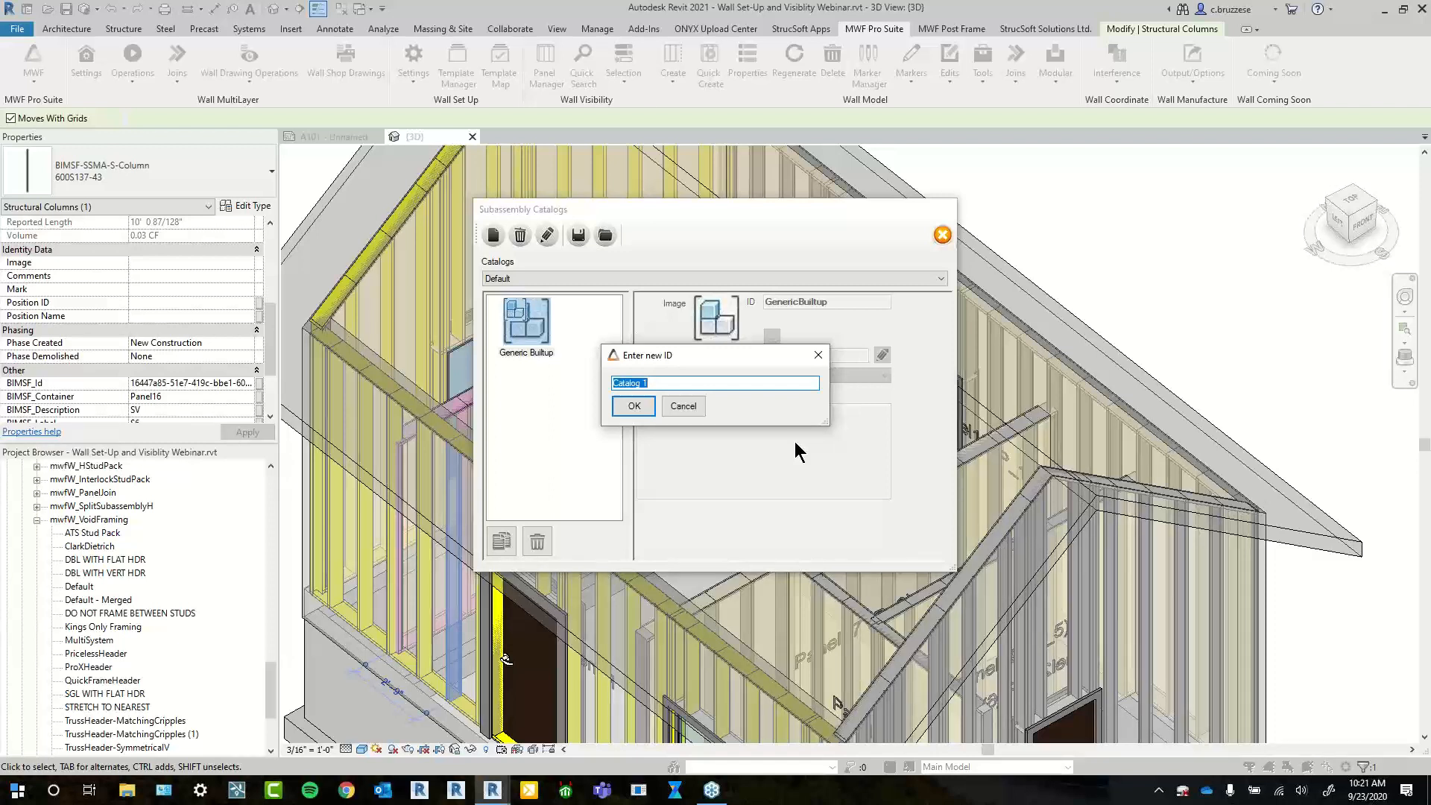
click(692, 412)
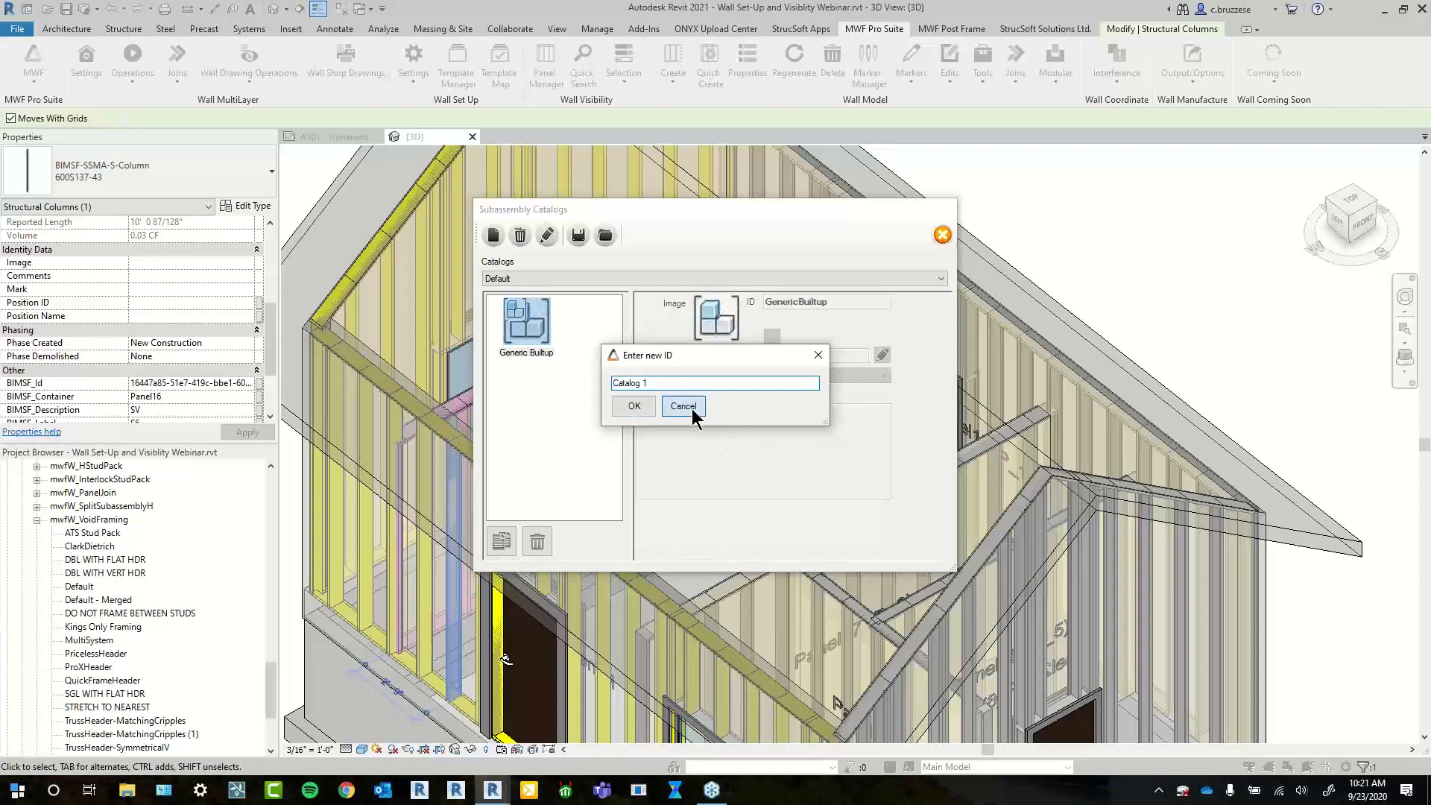
click(941, 235)
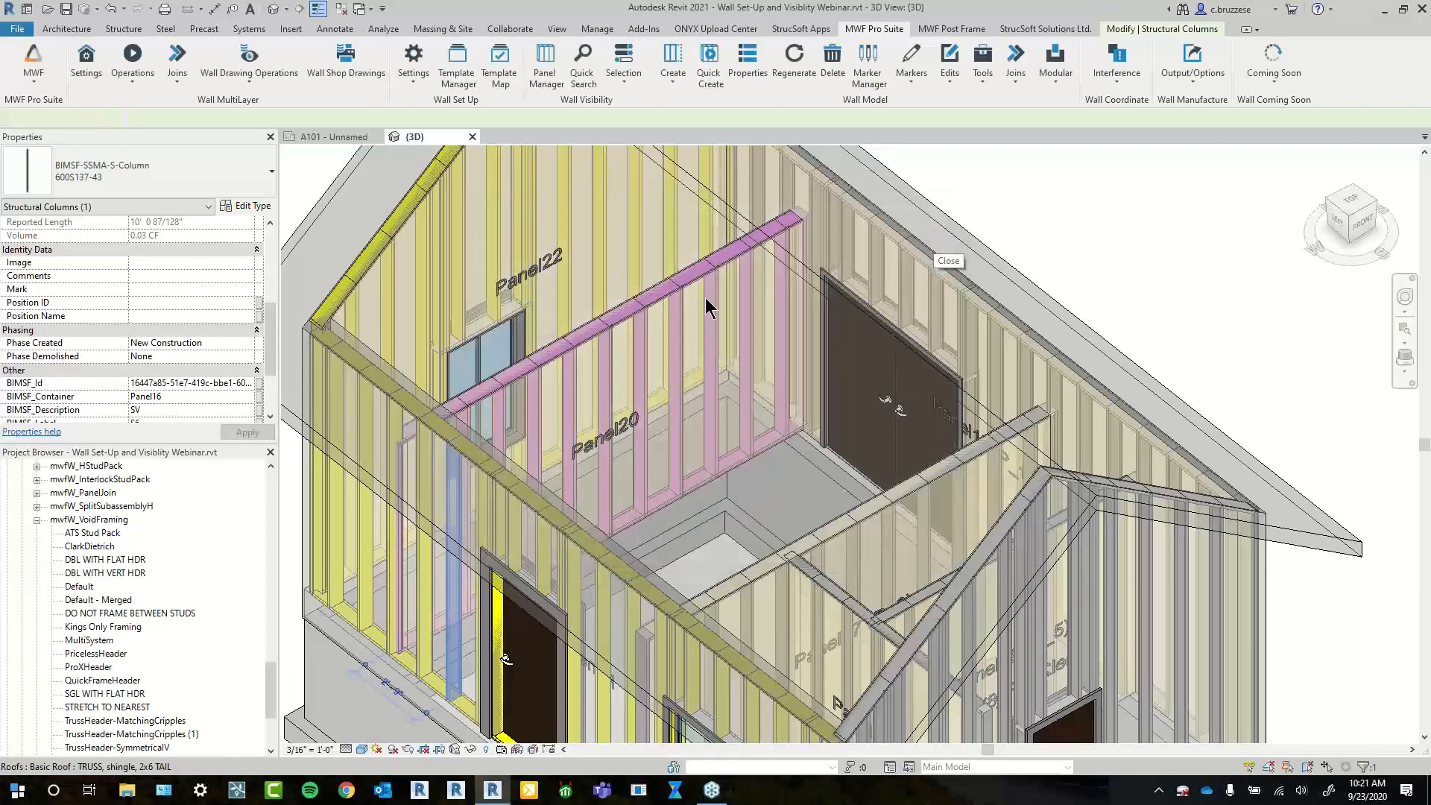
Apply a Full Lock to the Panel20 wall with the lock comment DO NOT TOUCH
click(421, 84)
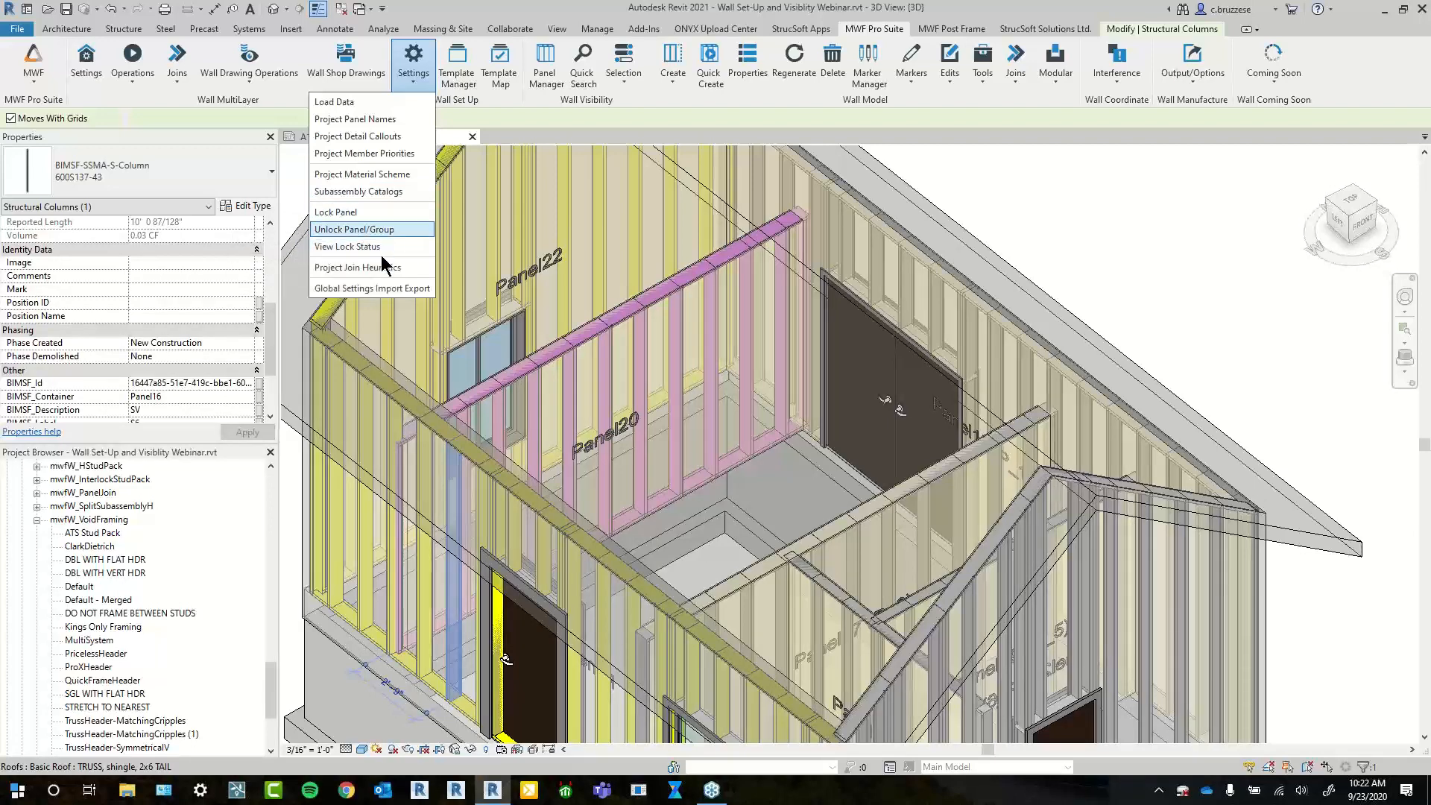
click(701, 281)
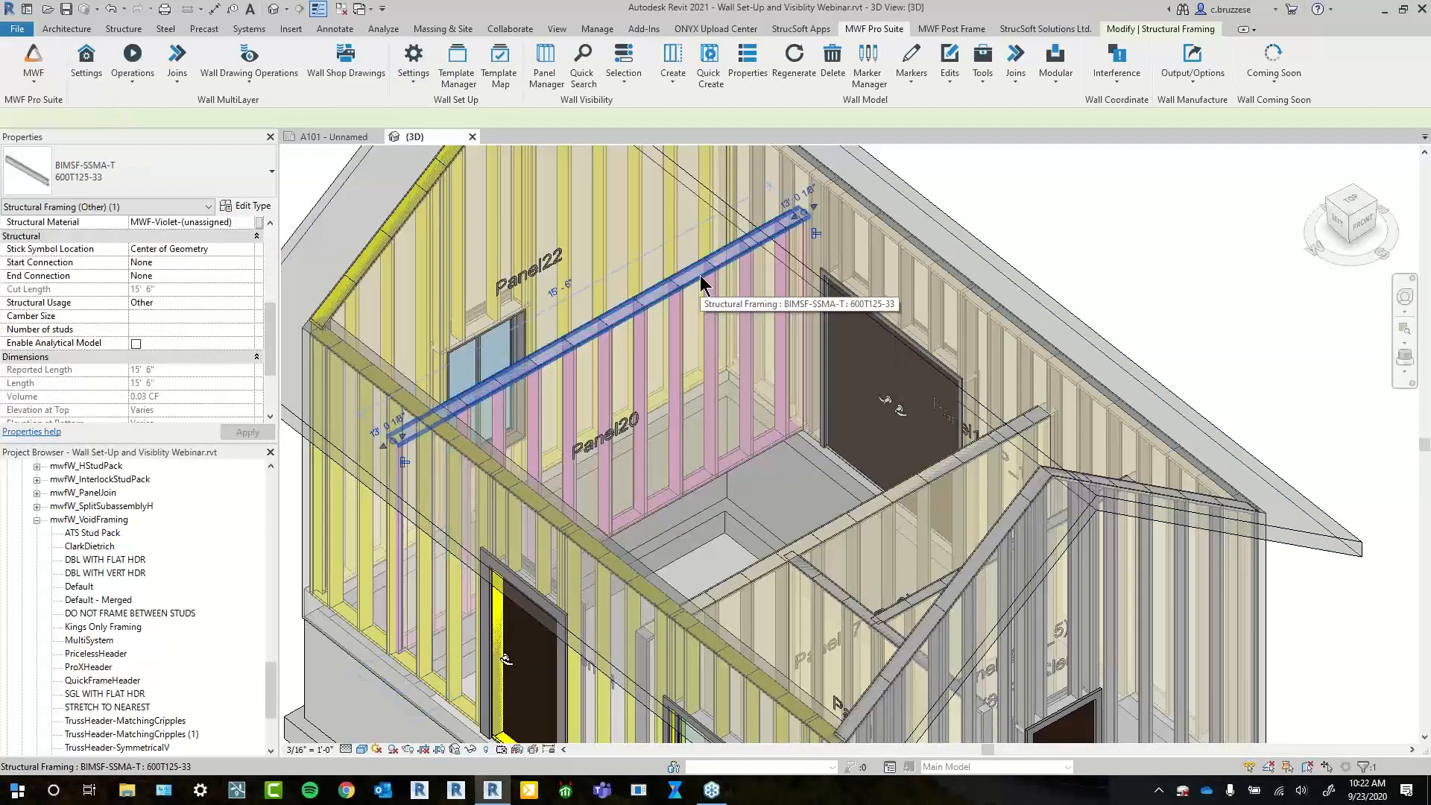
click(697, 302)
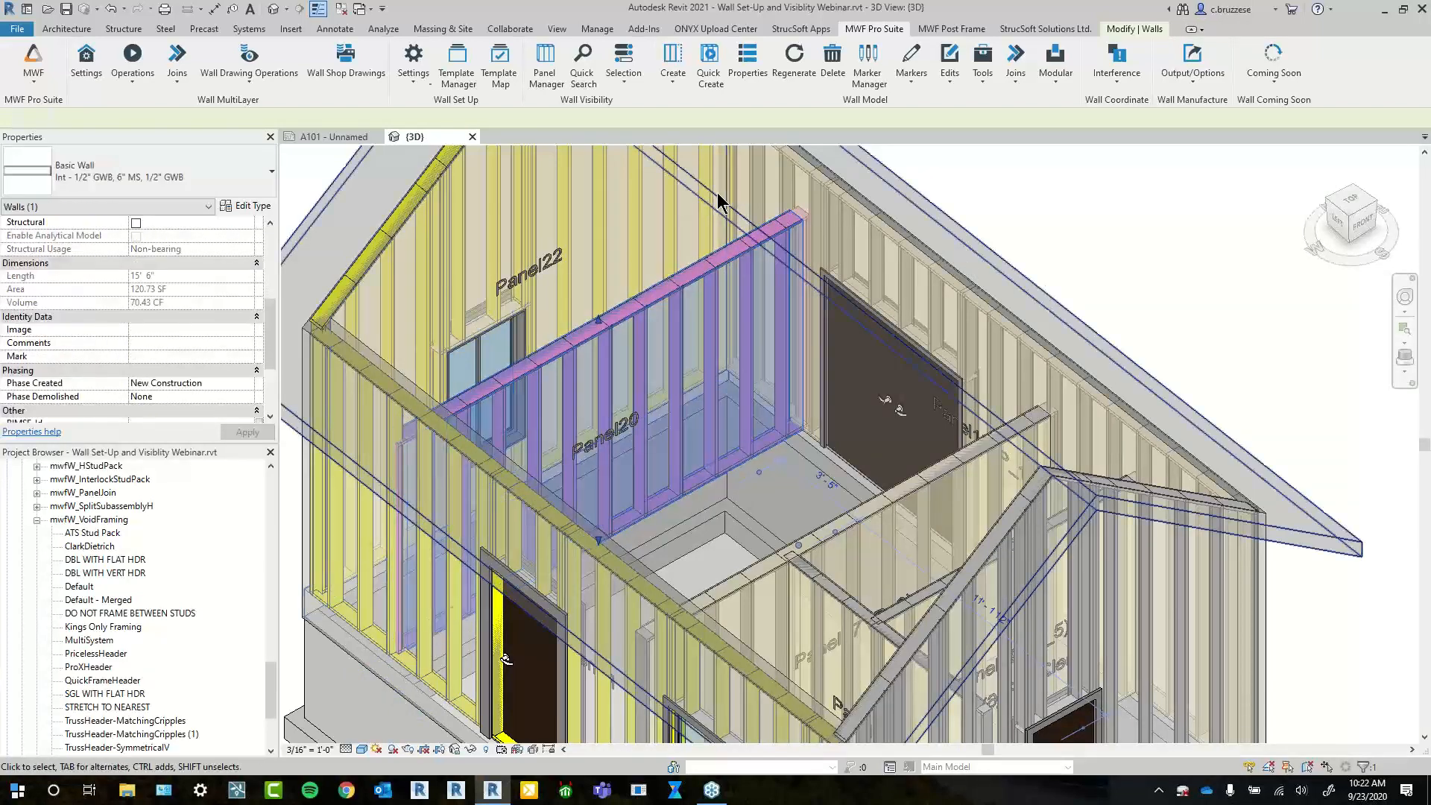
click(413, 63)
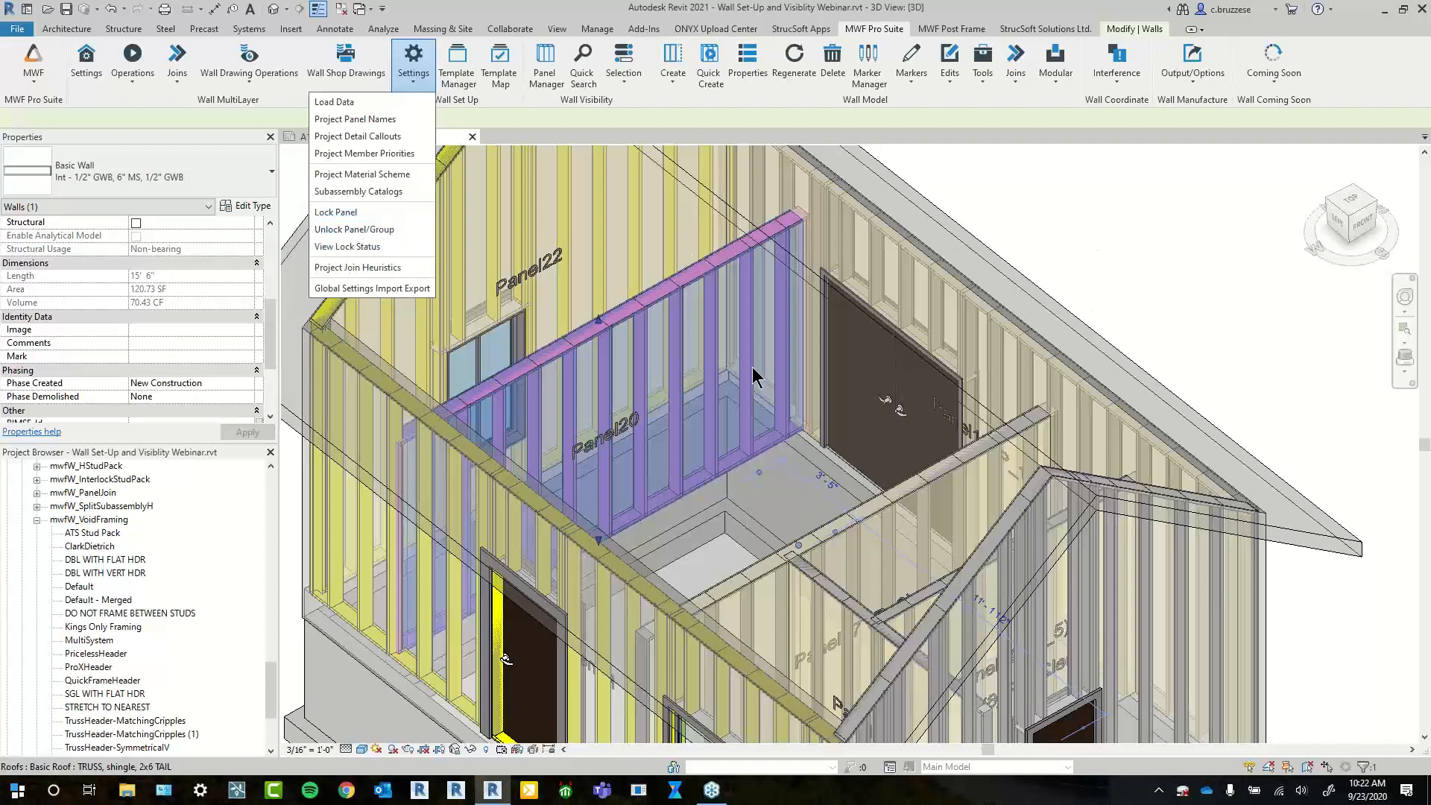
scroll(775, 406, up, 2)
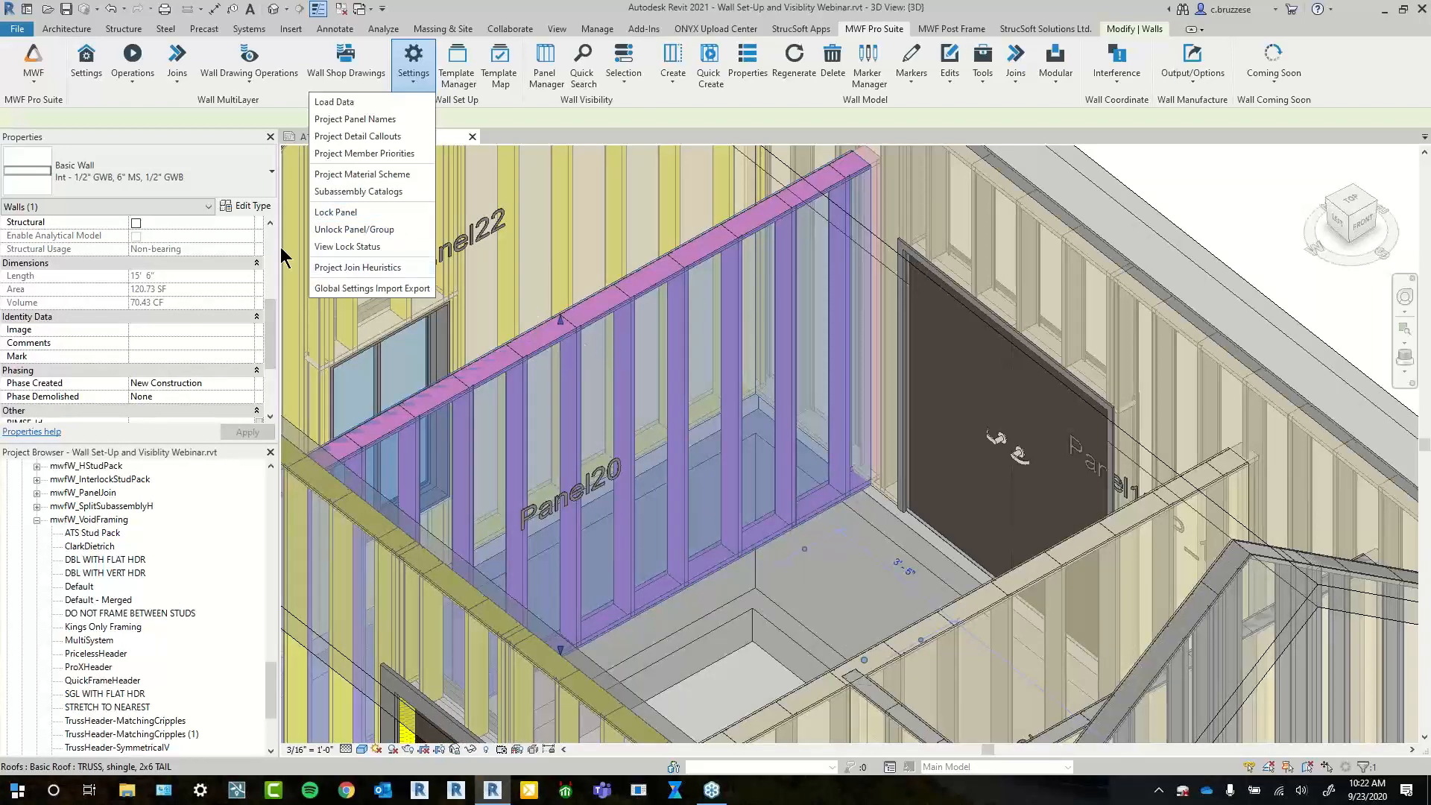
click(351, 212)
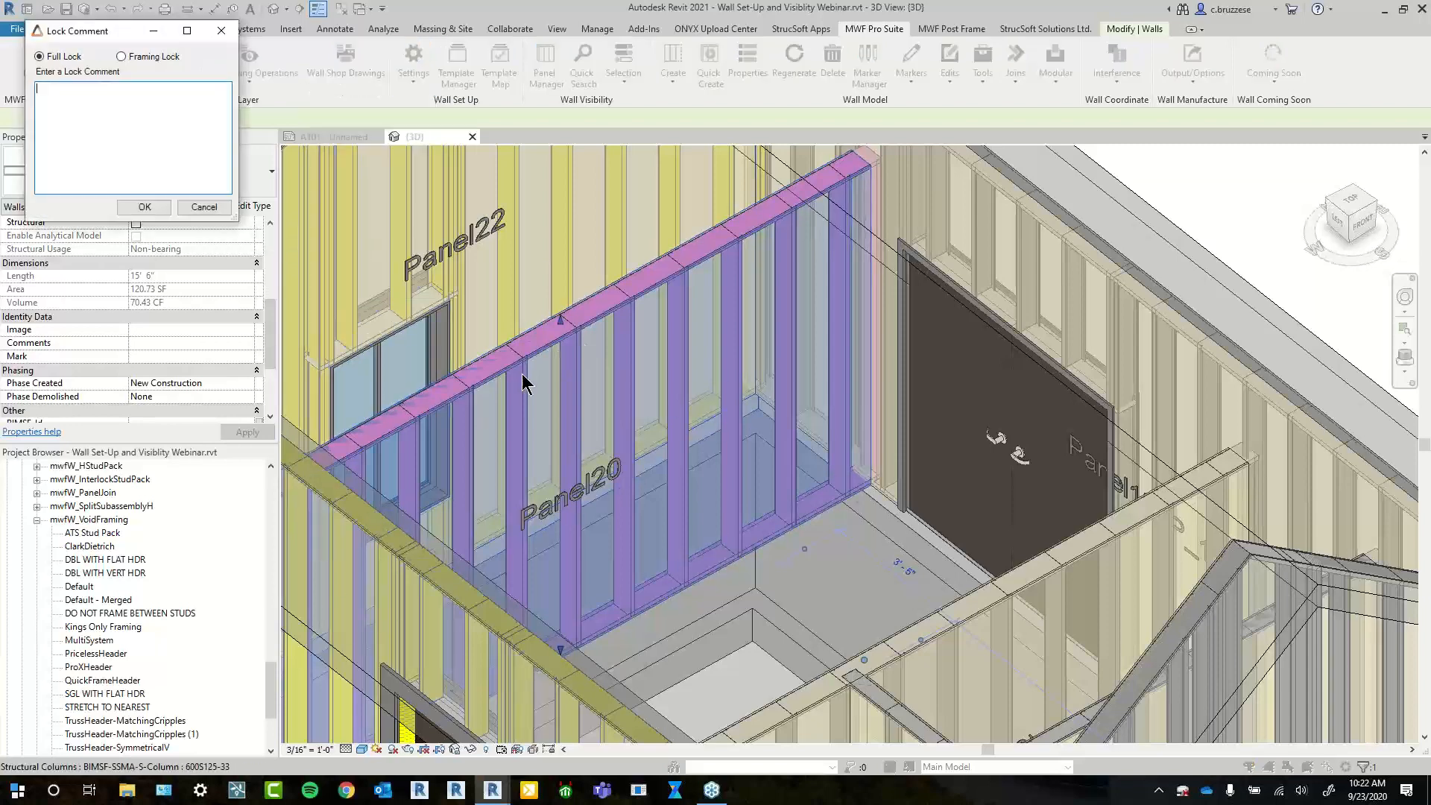
drag(104, 32, 473, 181)
click(490, 299)
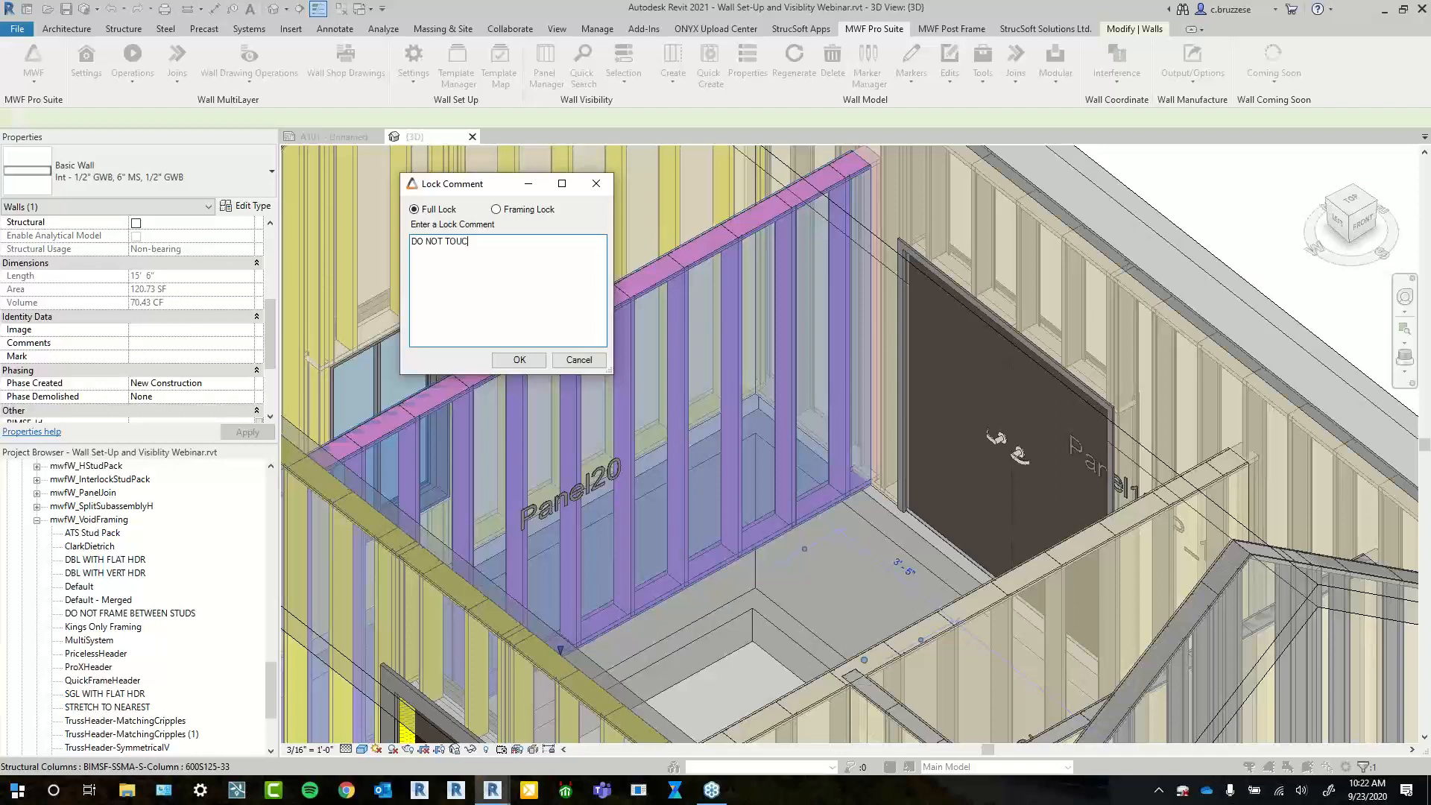
click(534, 361)
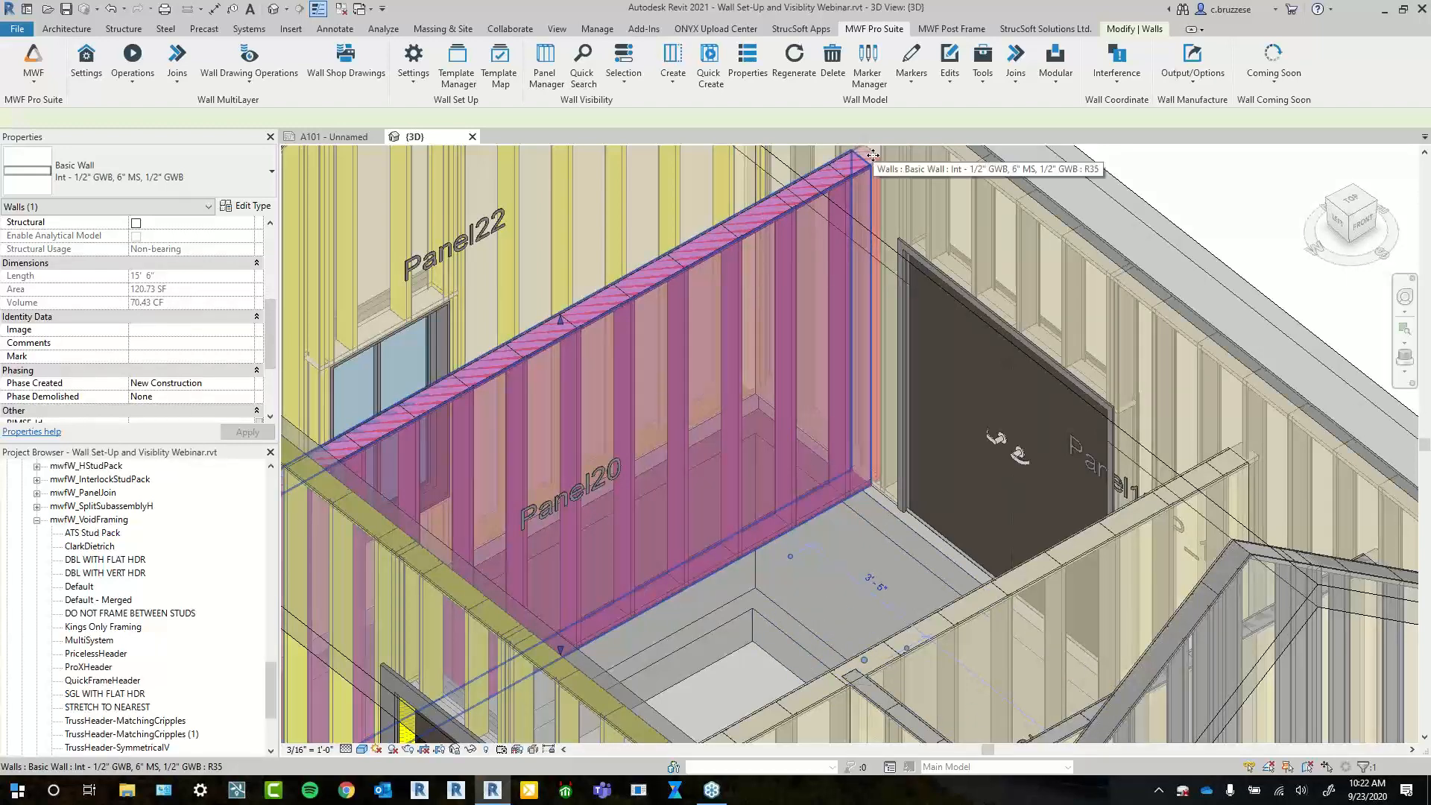
Try to regenerate the locked Panel20 from its LockedPanel element
key(Tab)
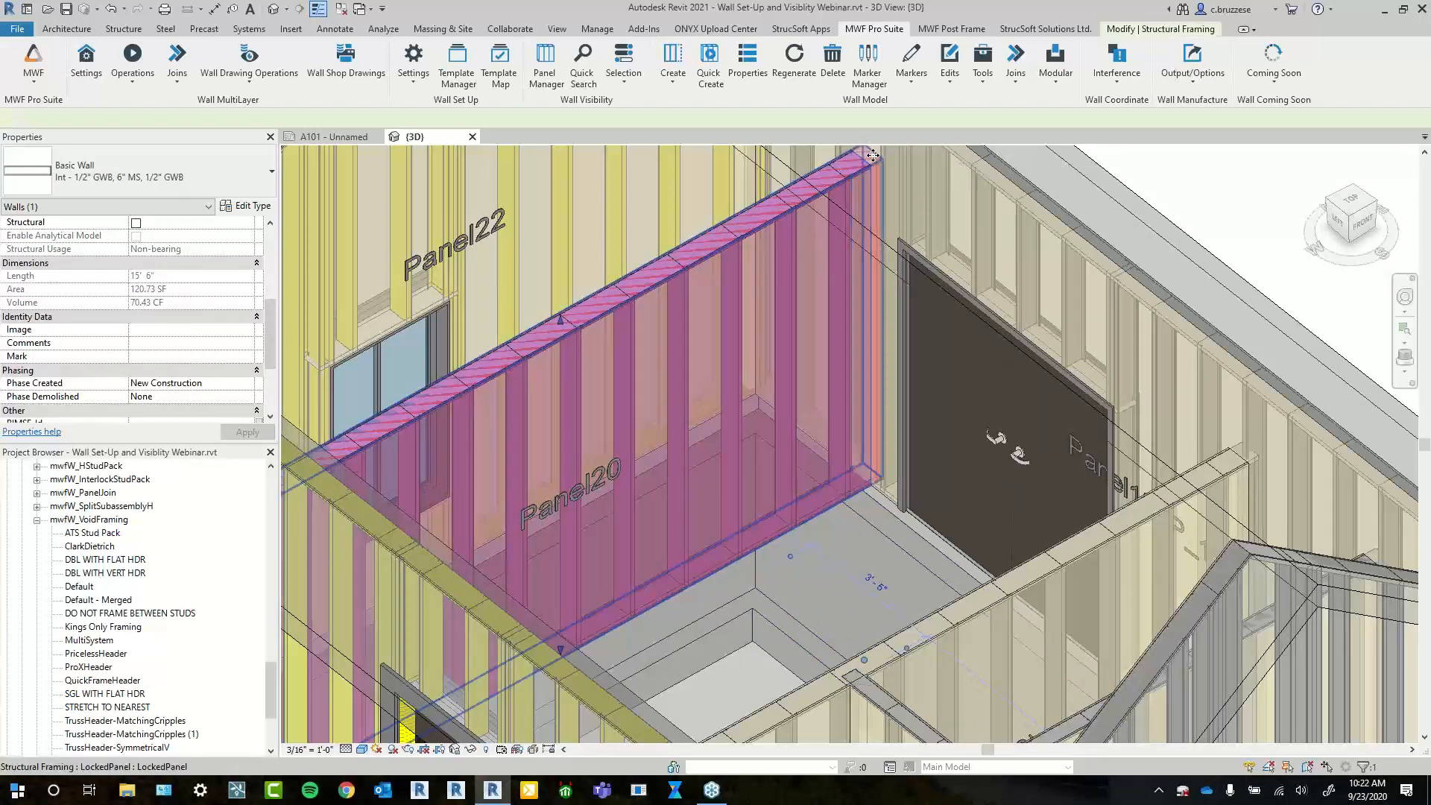
click(873, 155)
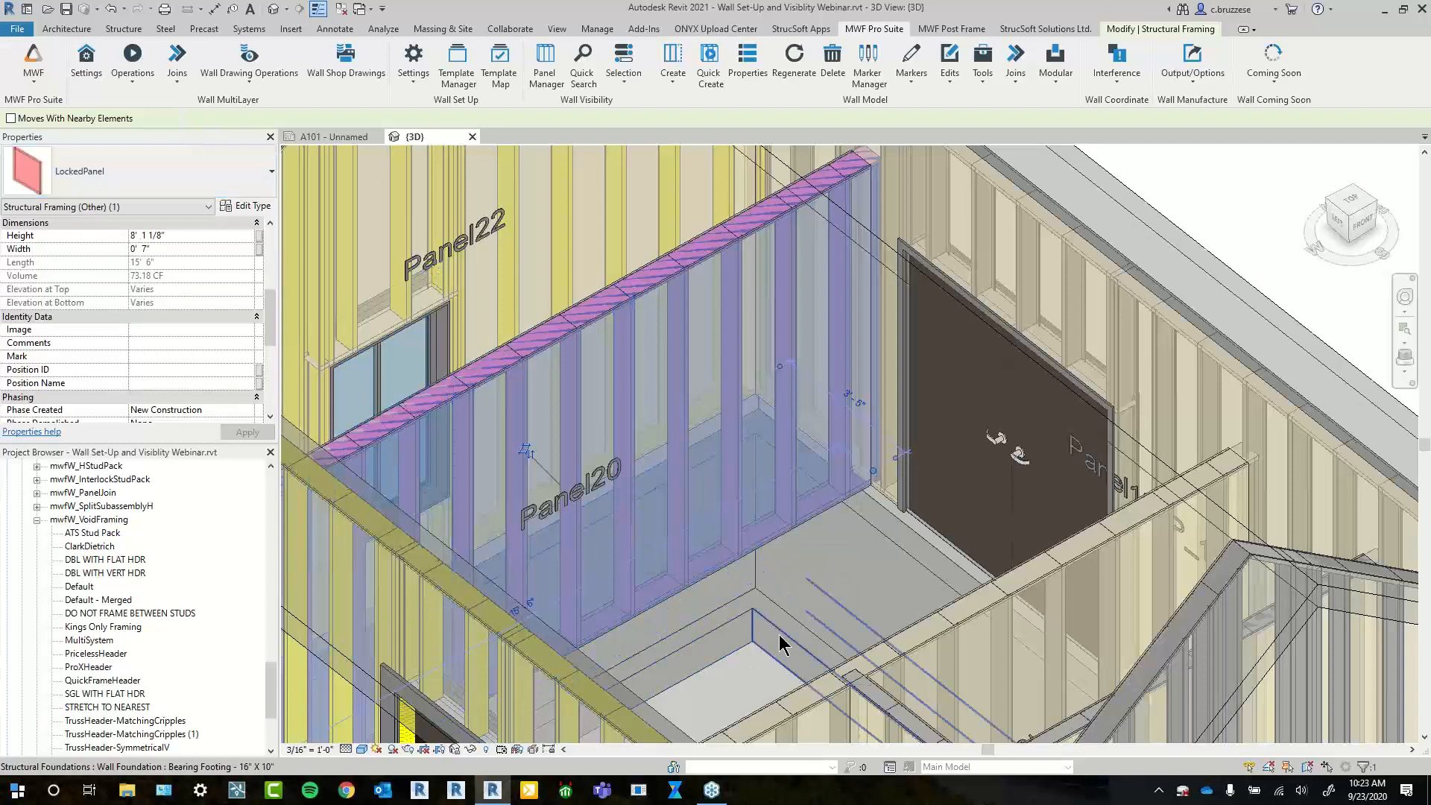
scroll(785, 679, down, 1)
click(794, 63)
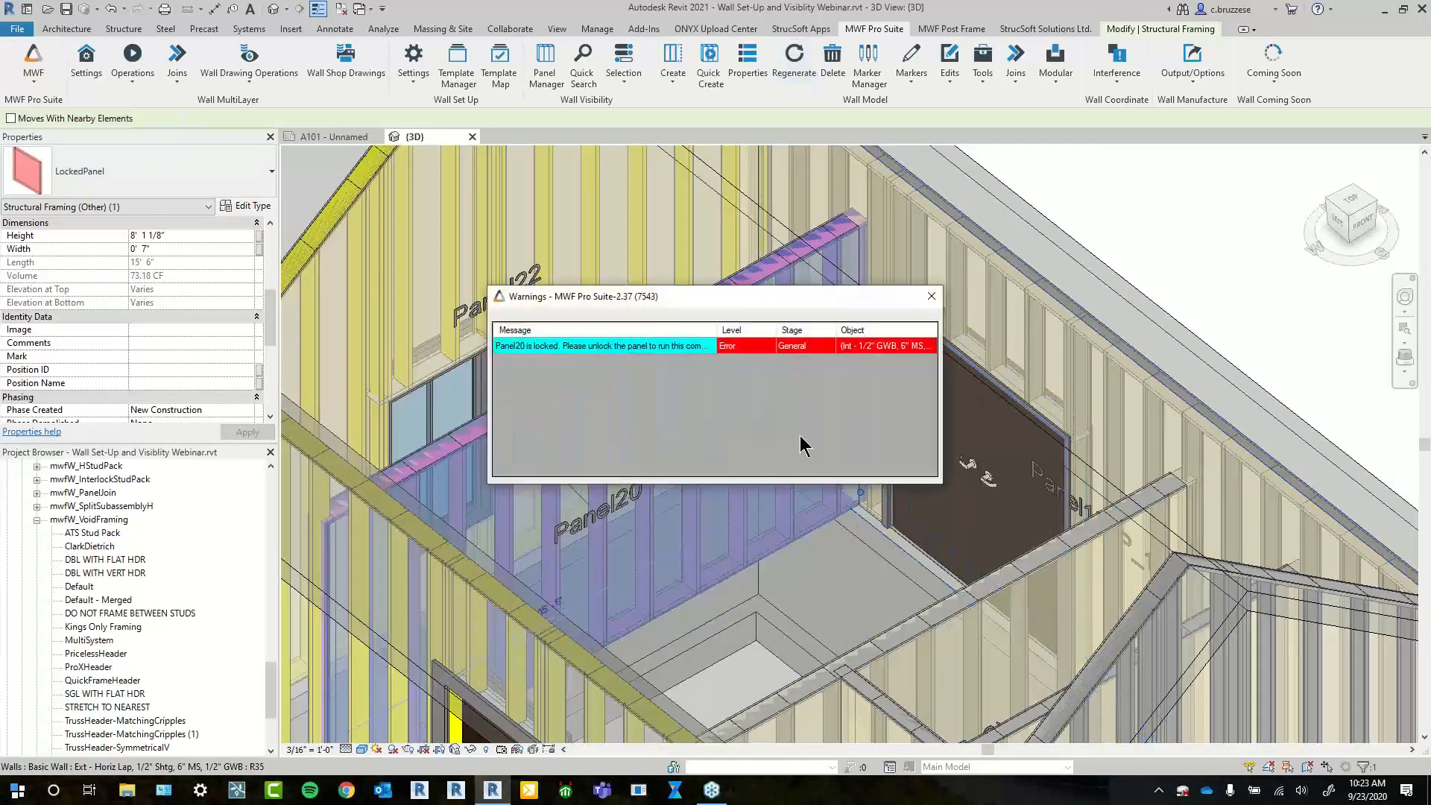
drag(718, 328, 753, 329)
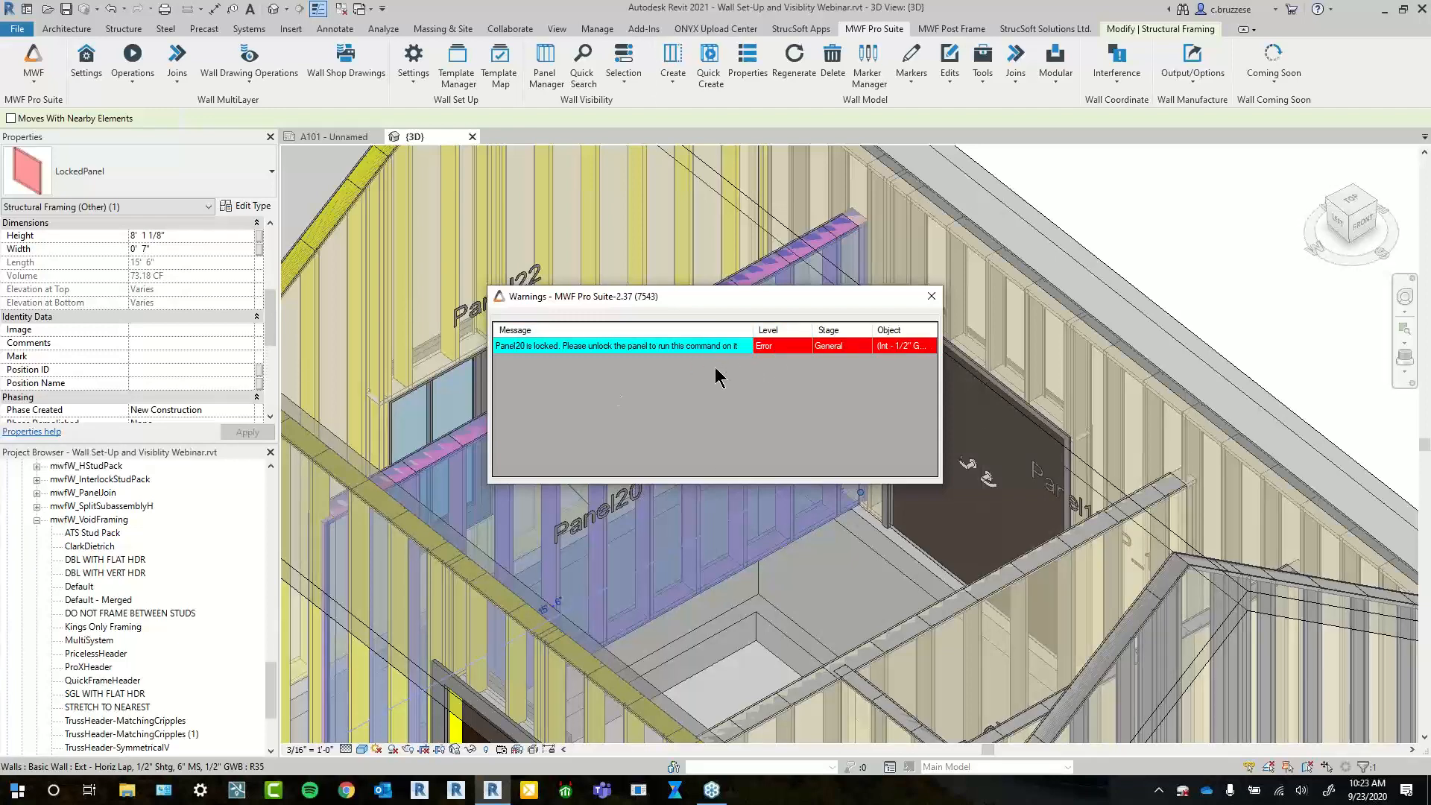
click(931, 297)
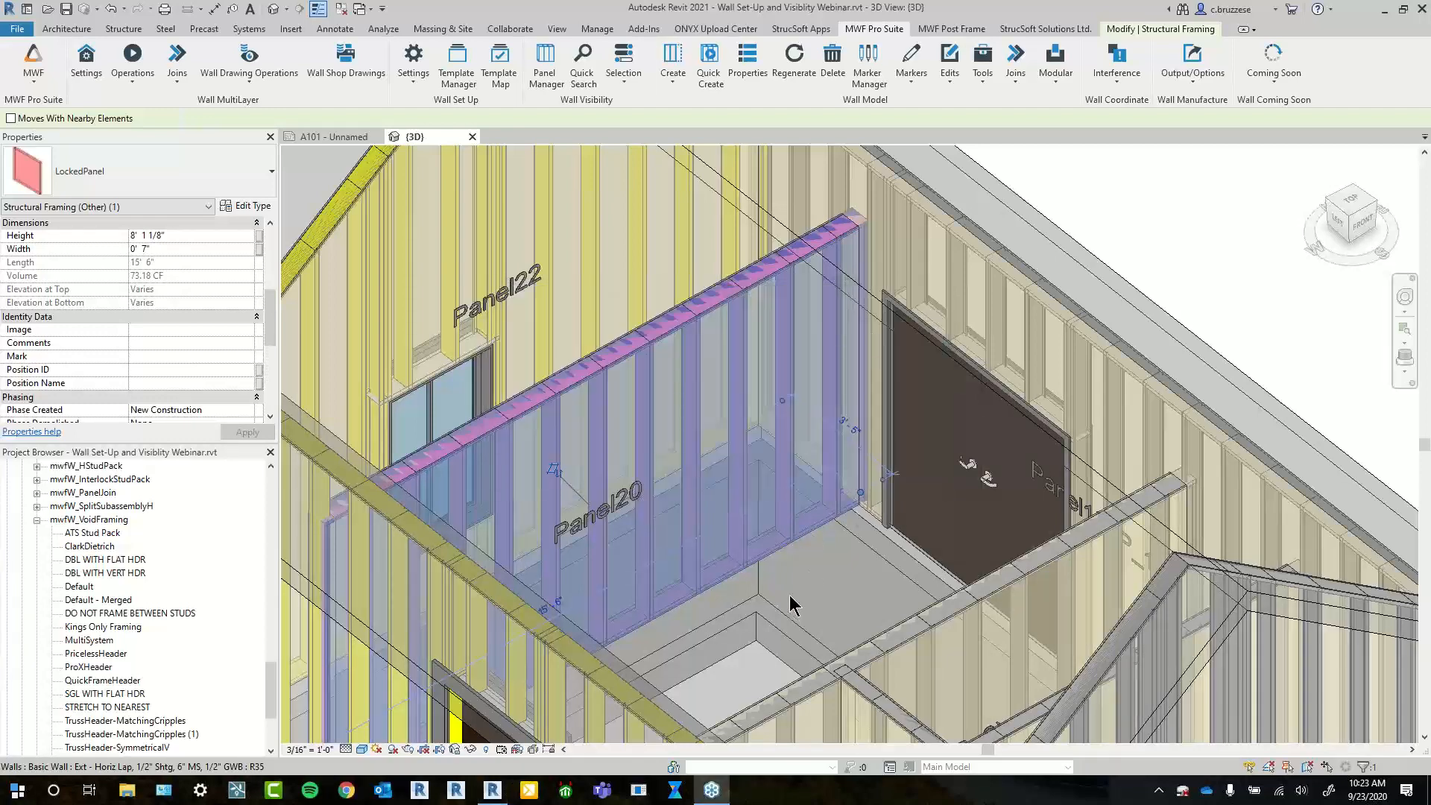
Check the LockedPanel element of Panel20 in the Level 1 floor plan, and return to the 3D view
scroll(790, 595, down, 1)
click(1075, 284)
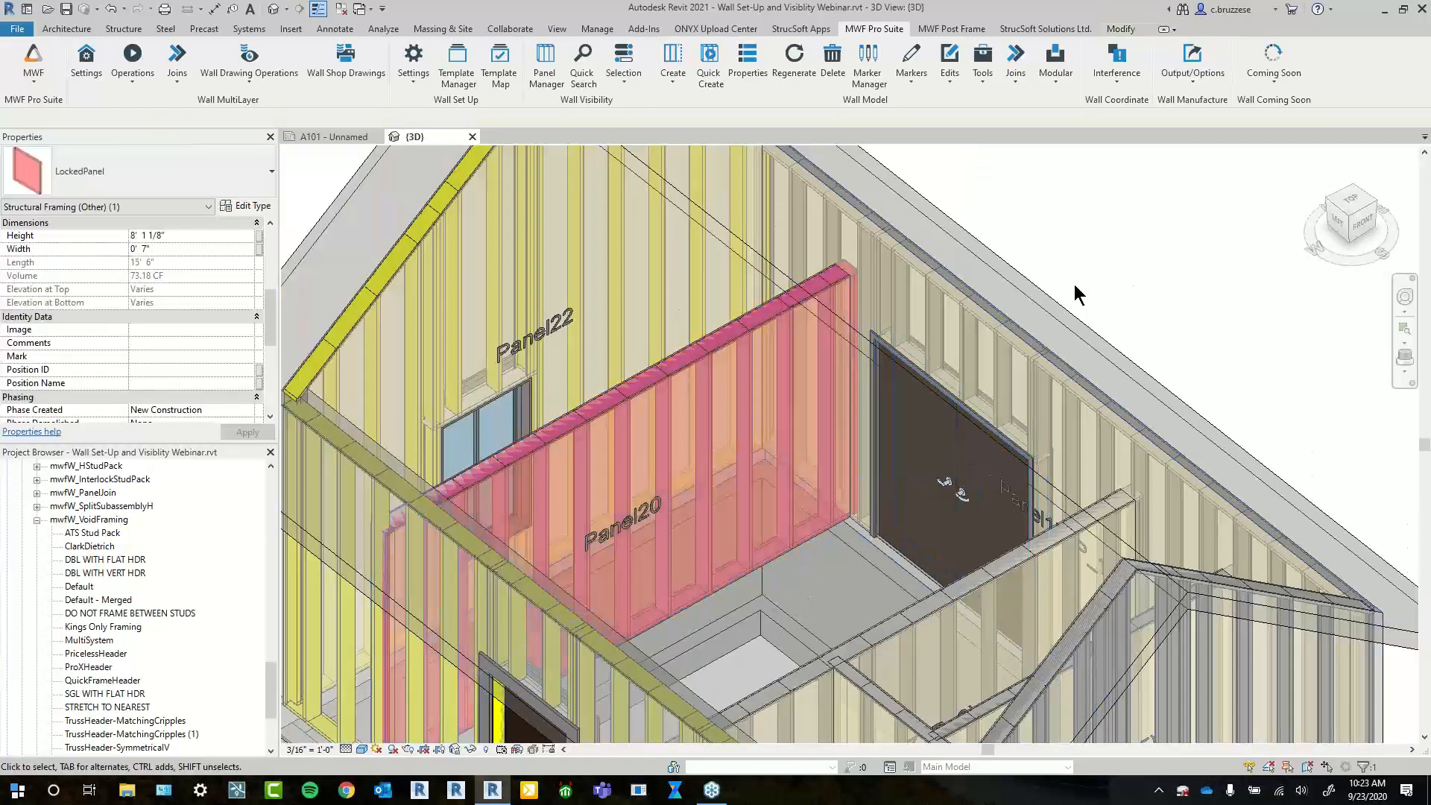
click(852, 276)
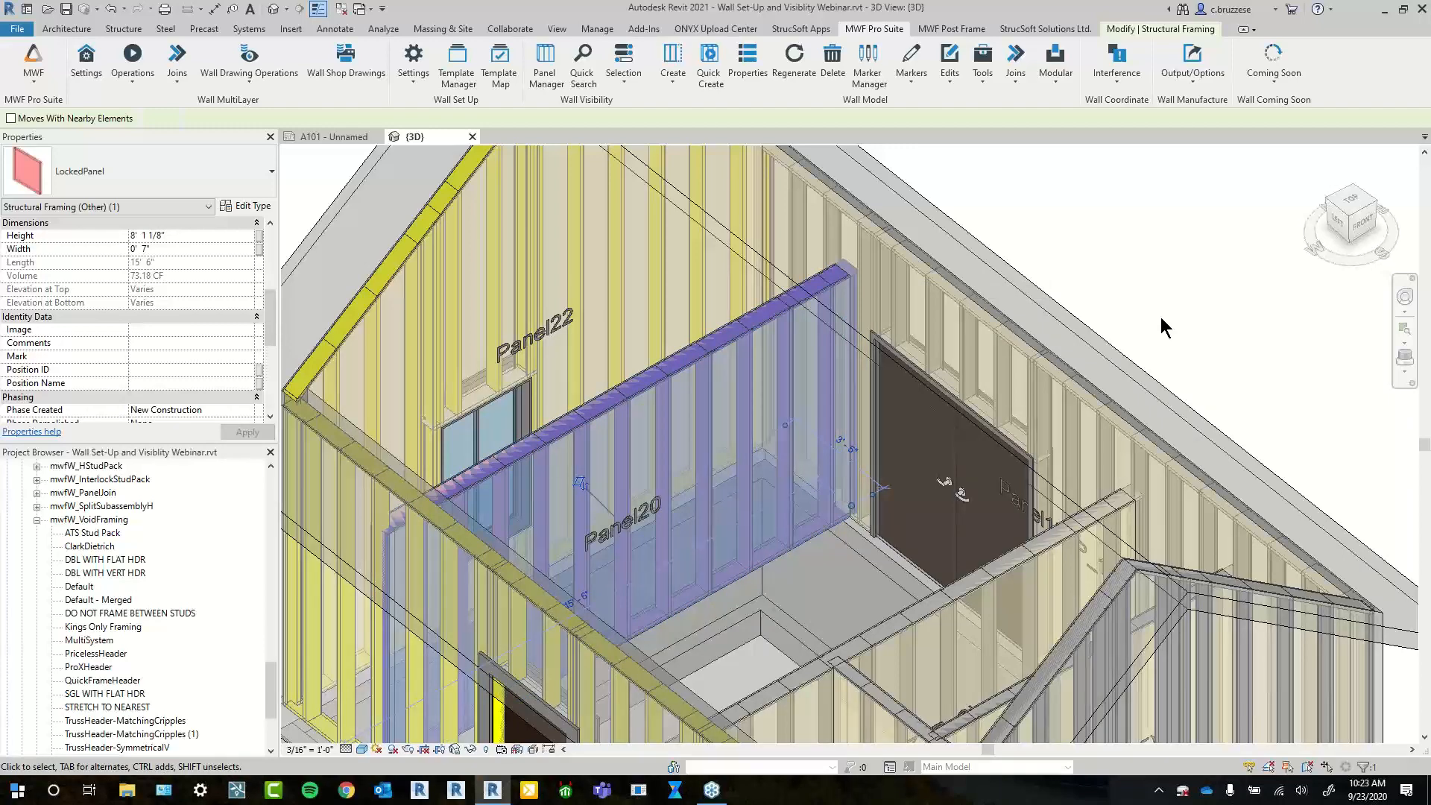
drag(271, 700, 265, 447)
double_click(64, 493)
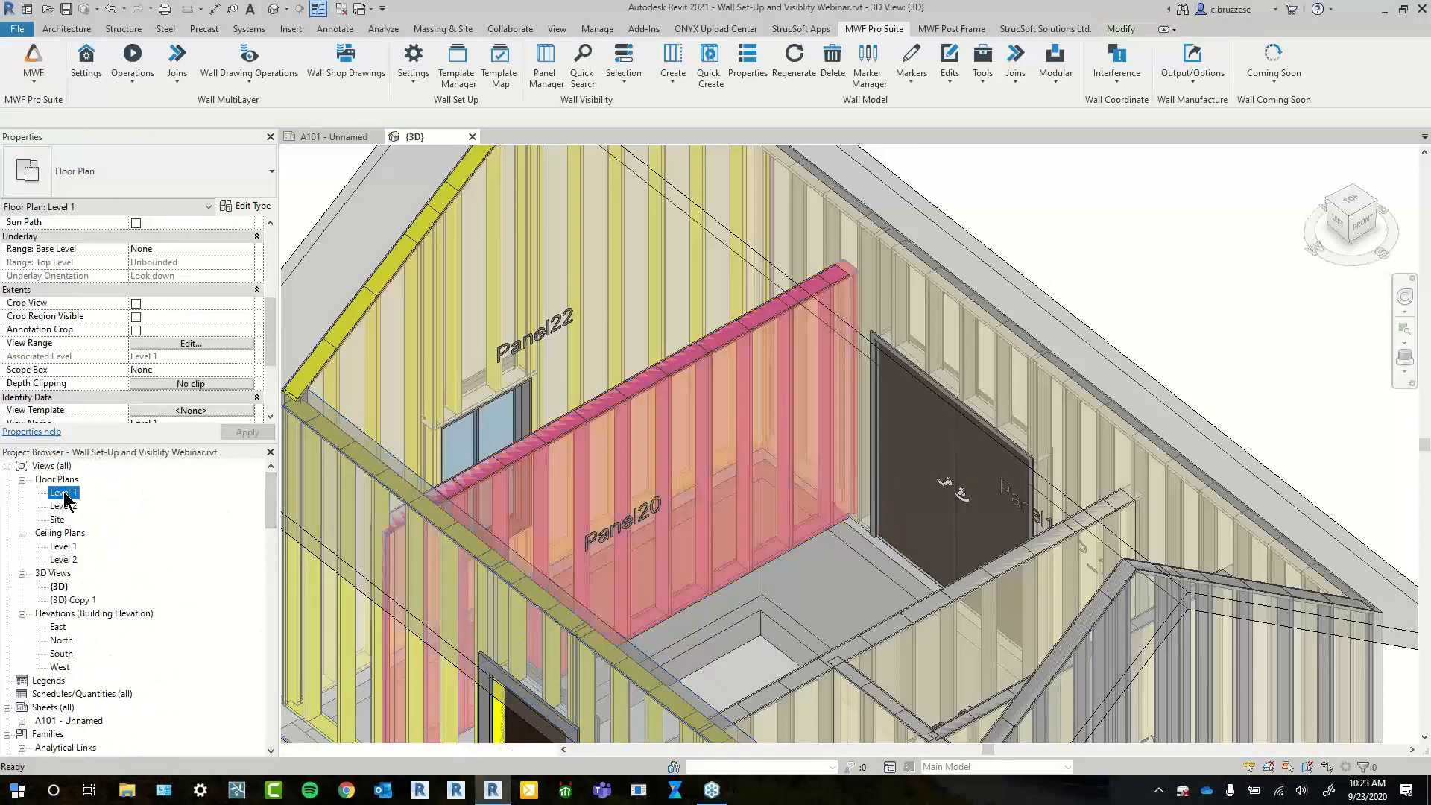
scroll(750, 575, up, 5)
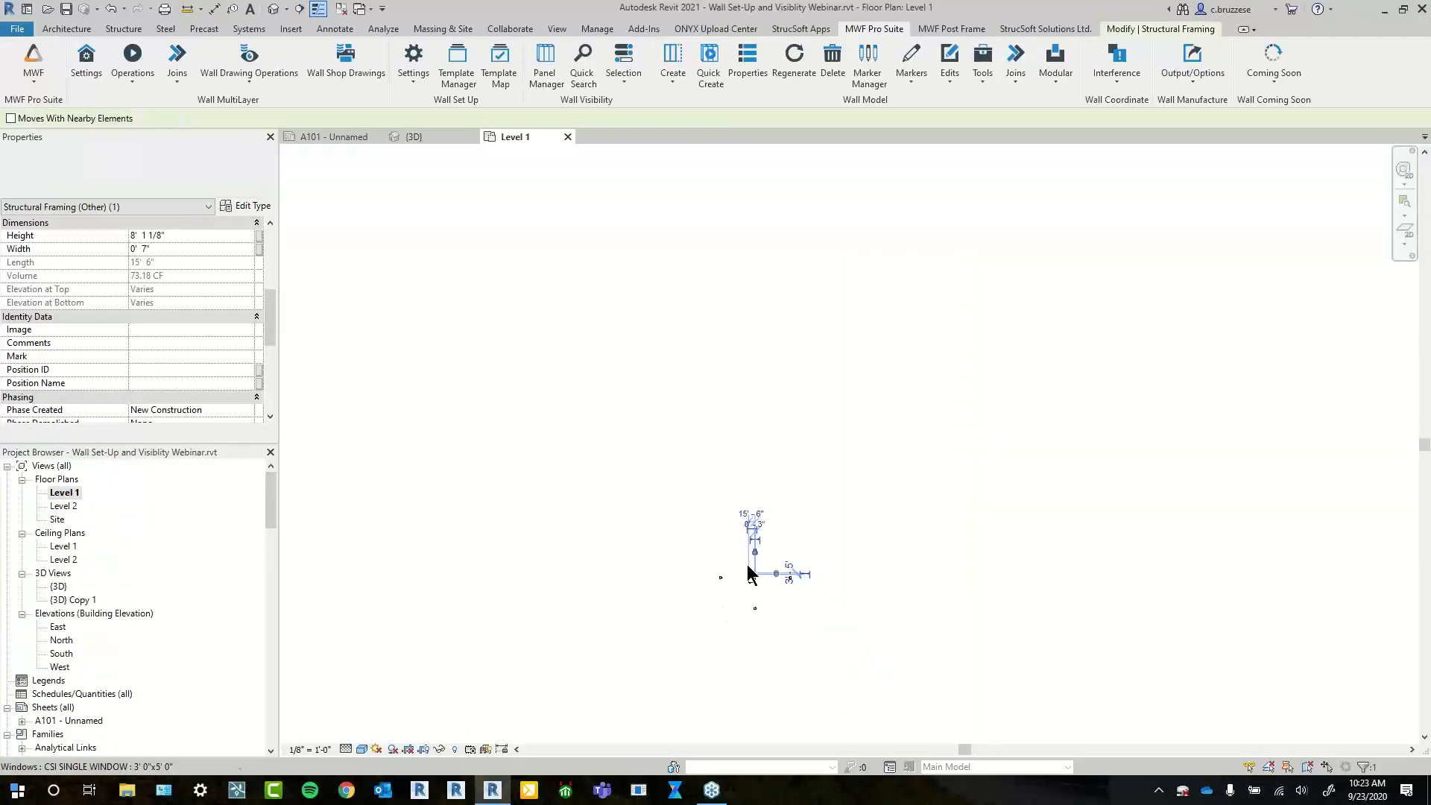
scroll(775, 574, up, 3)
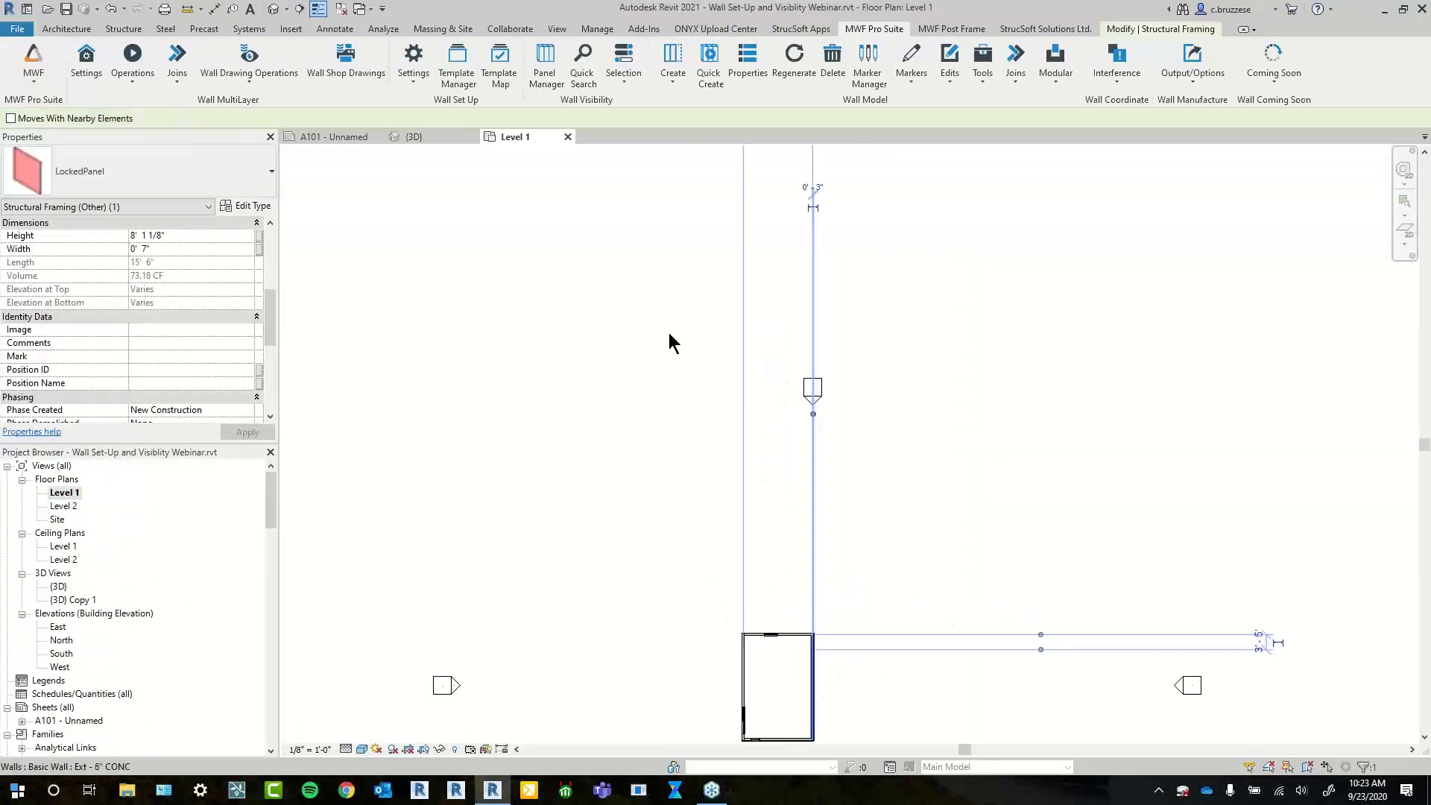
click(568, 136)
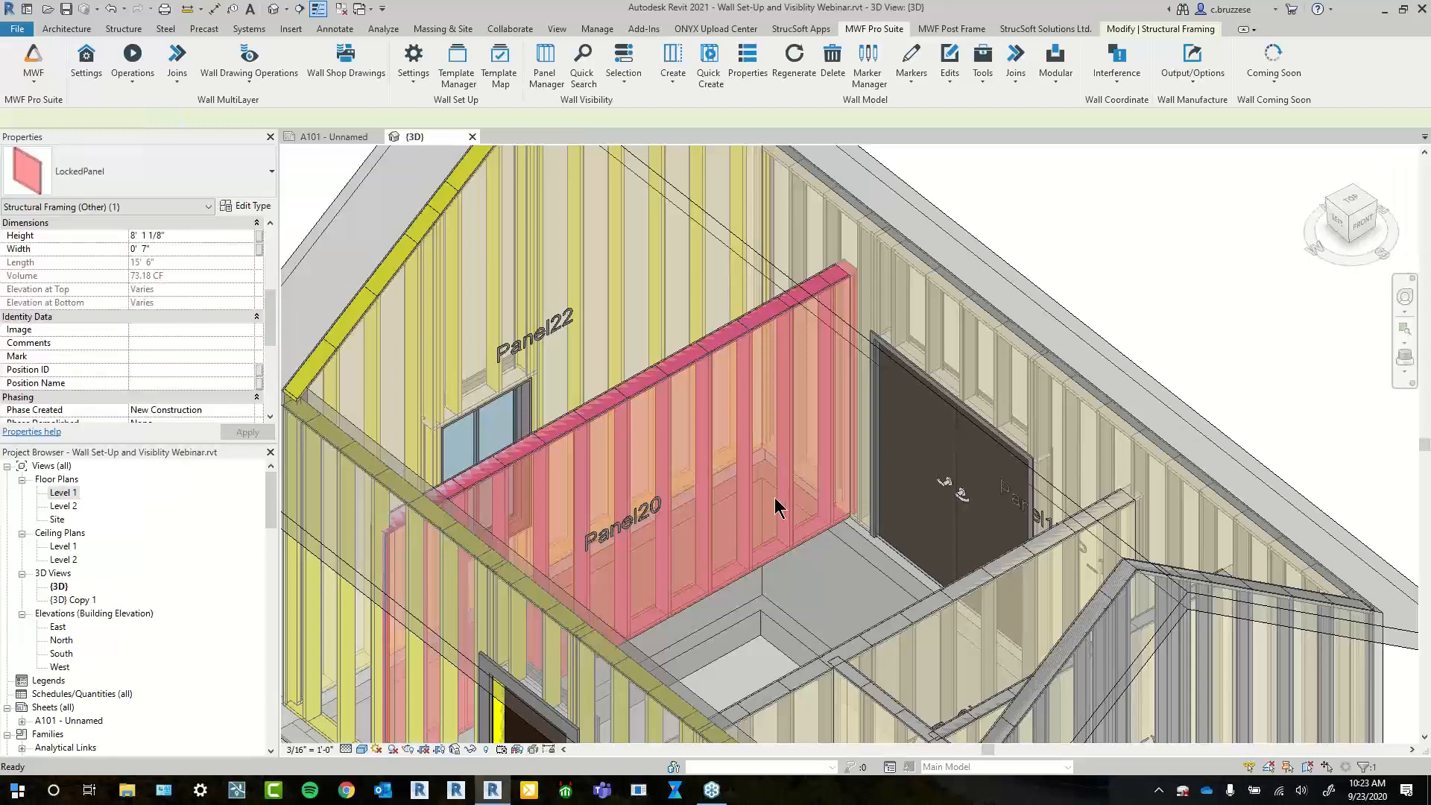
click(758, 347)
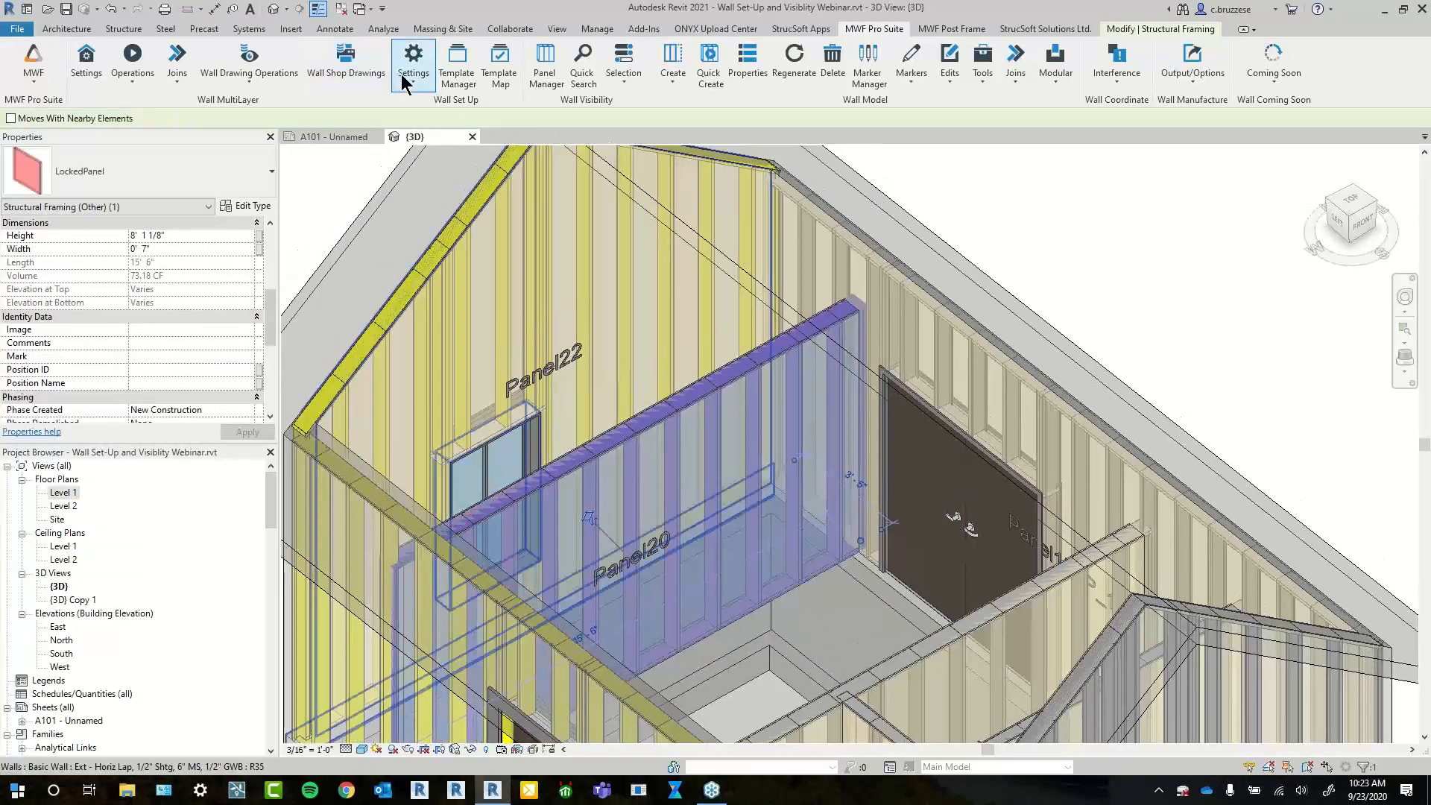
click(412, 65)
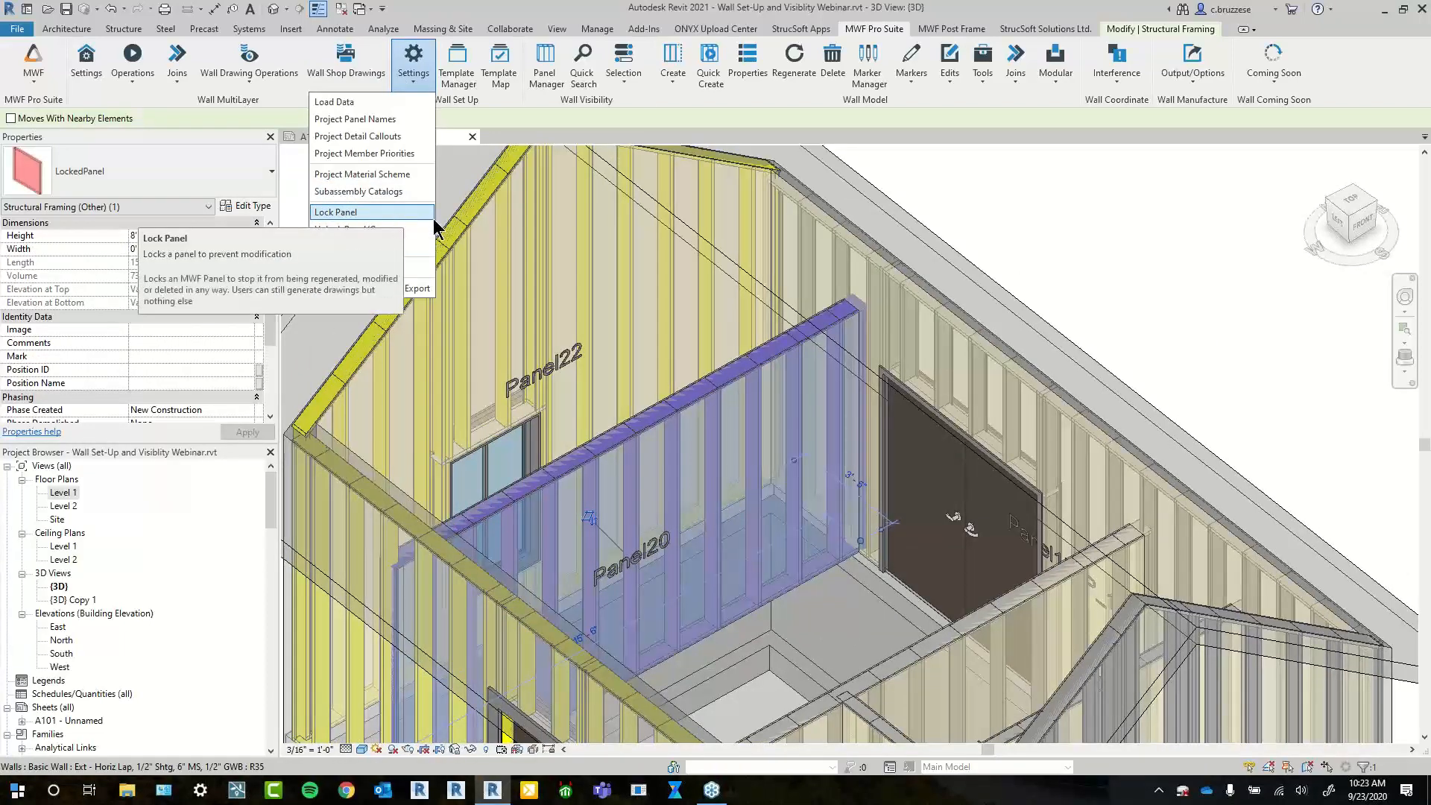
click(1121, 259)
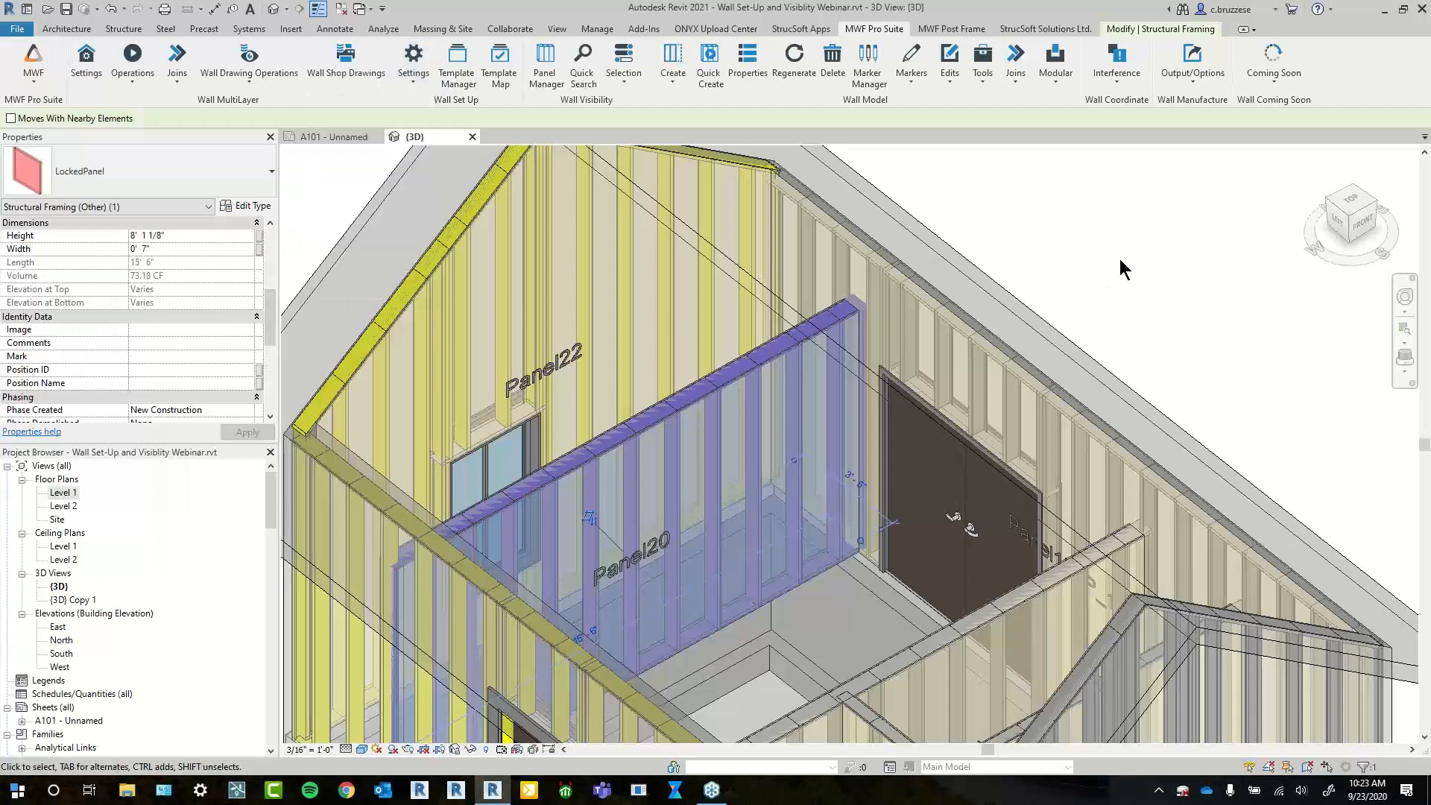
Apply a Framing Lock to Panel20 through its LockedPanel element, leaving the lock comment empty
shift+middle_drag(1162, 288, 1139, 290)
click(632, 460)
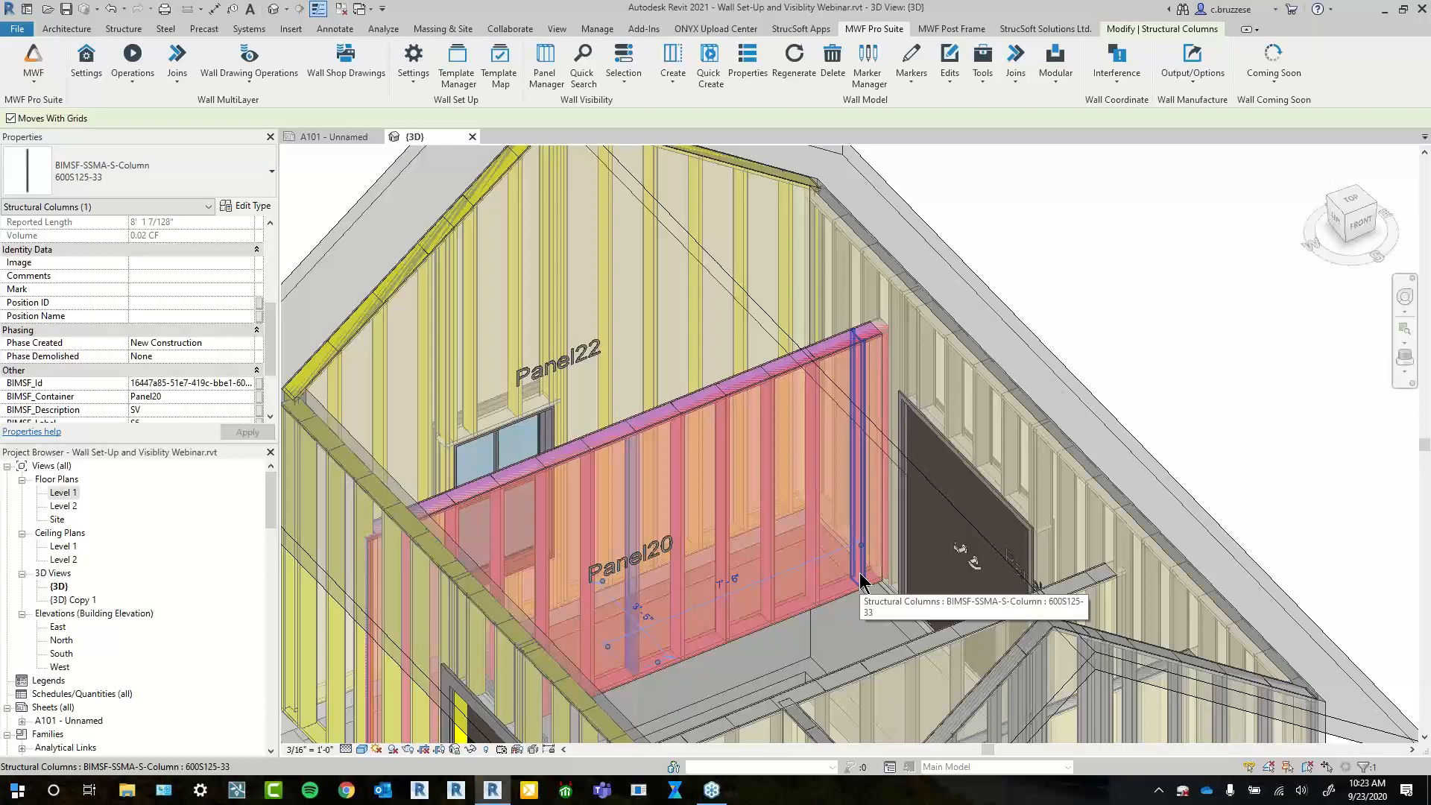
click(768, 393)
click(413, 64)
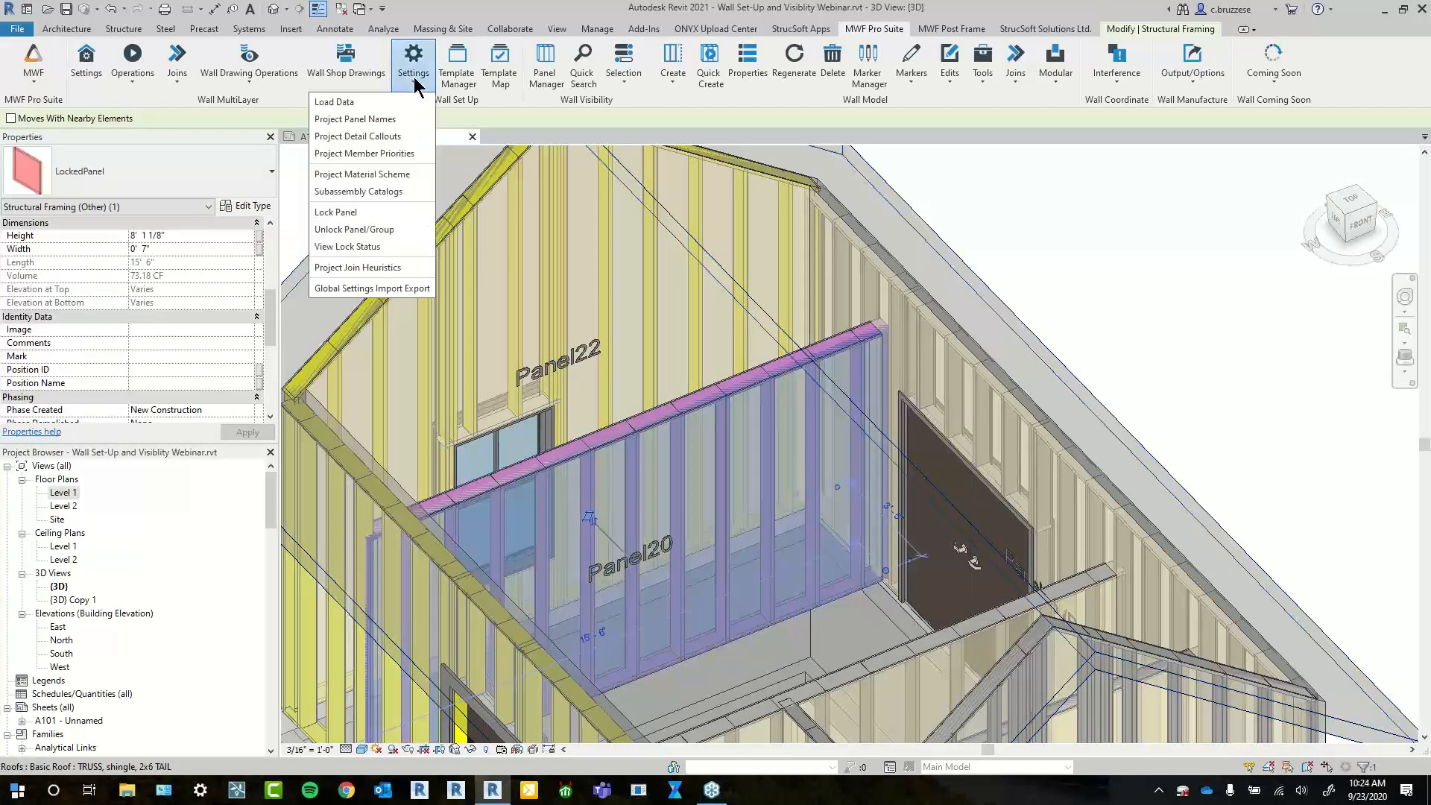
click(370, 214)
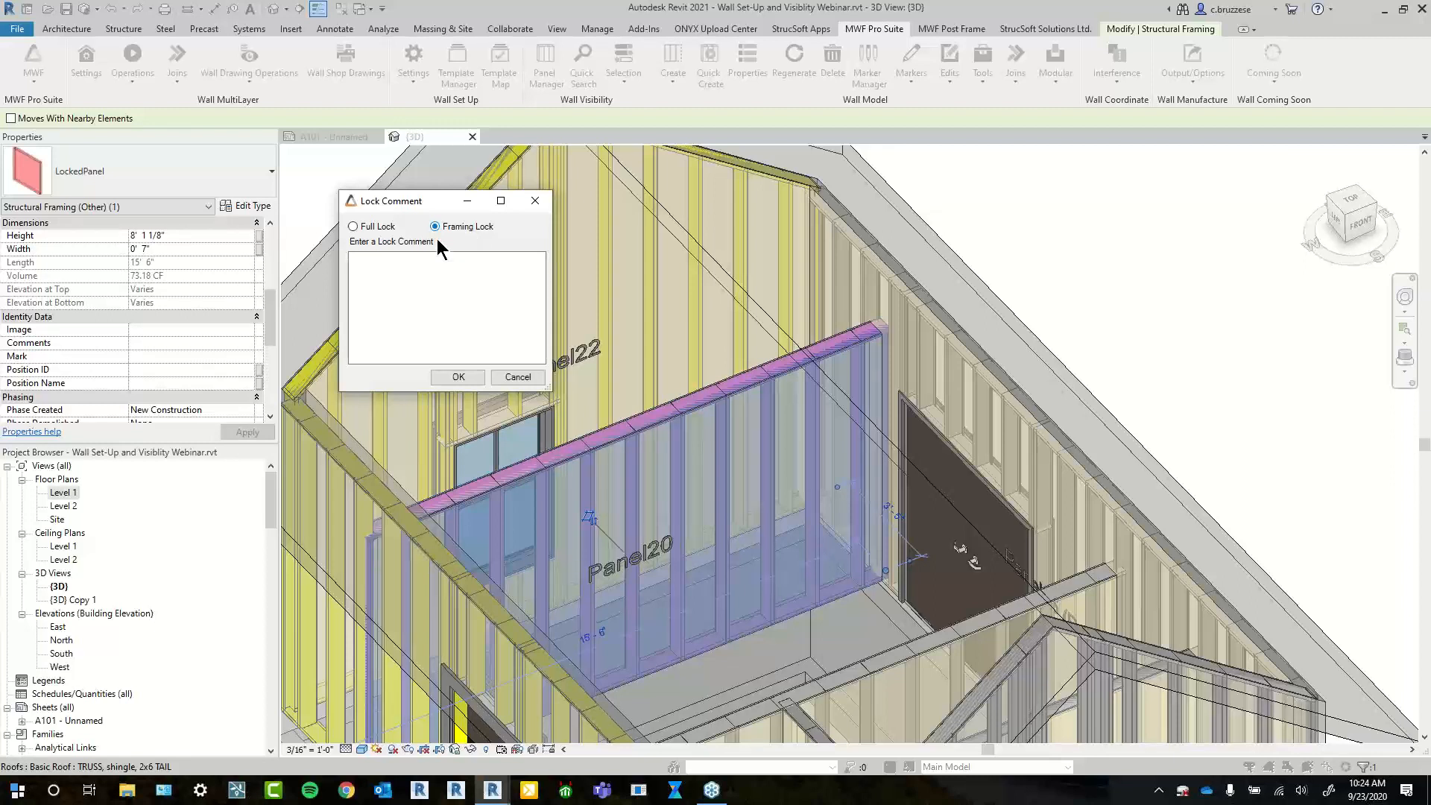
click(458, 377)
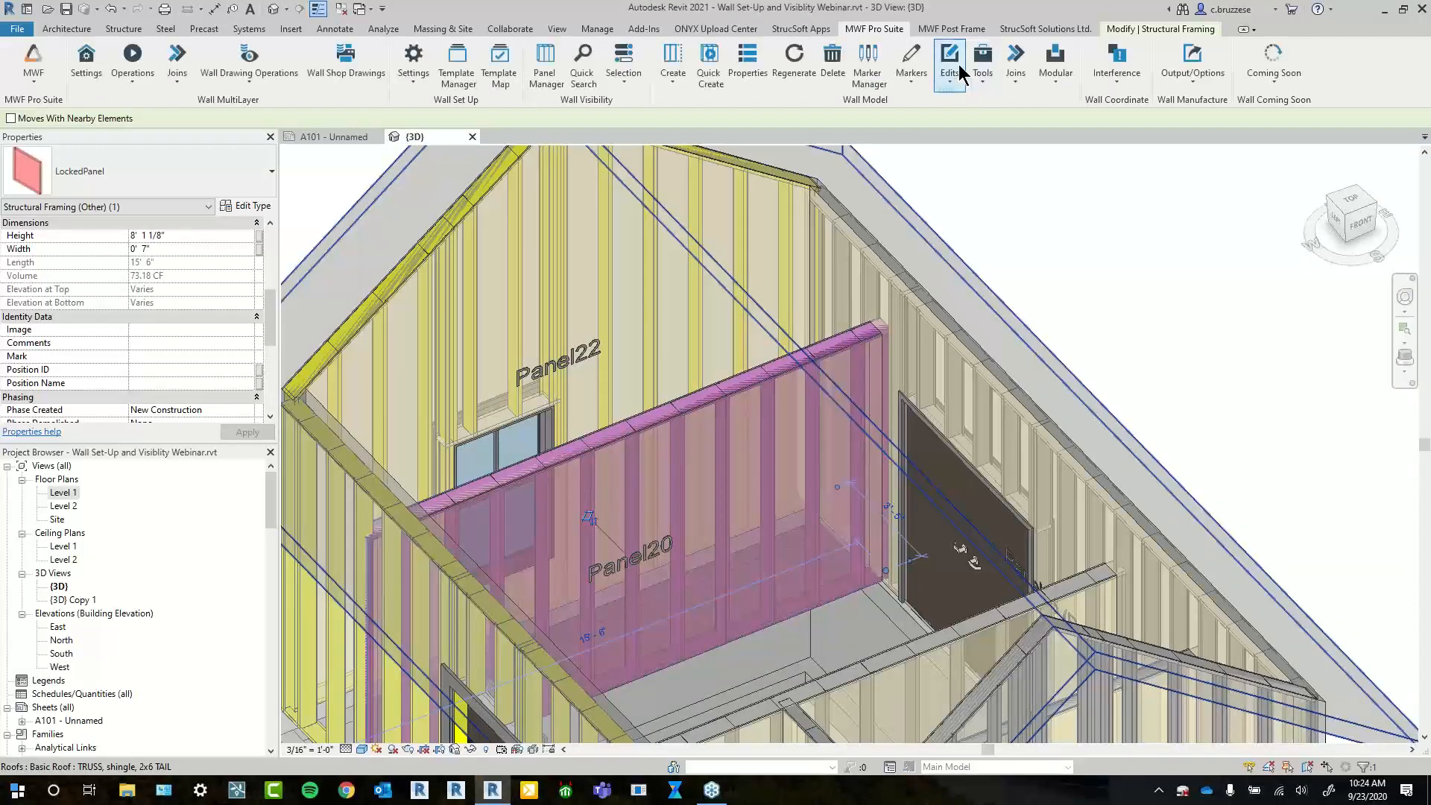
click(951, 75)
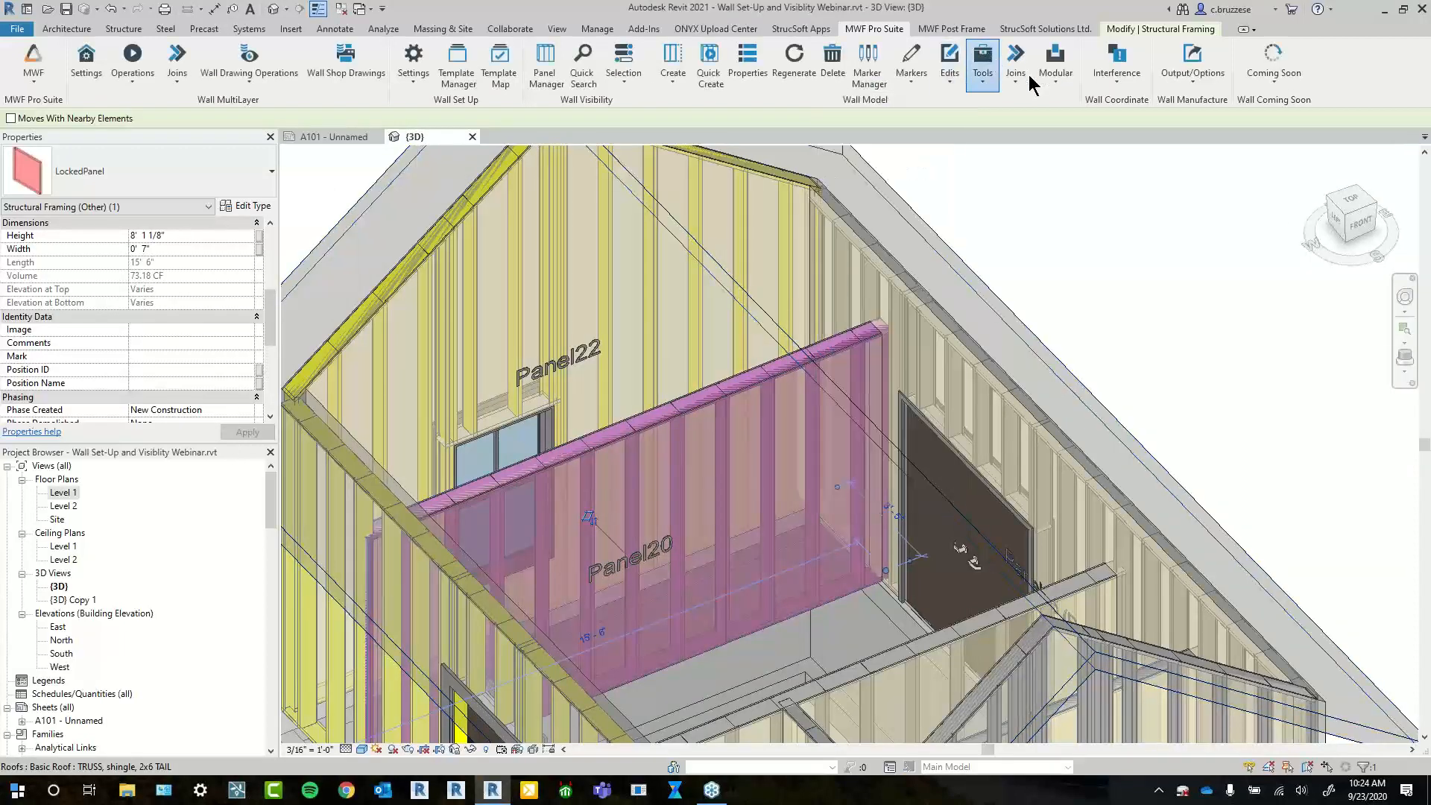
click(990, 61)
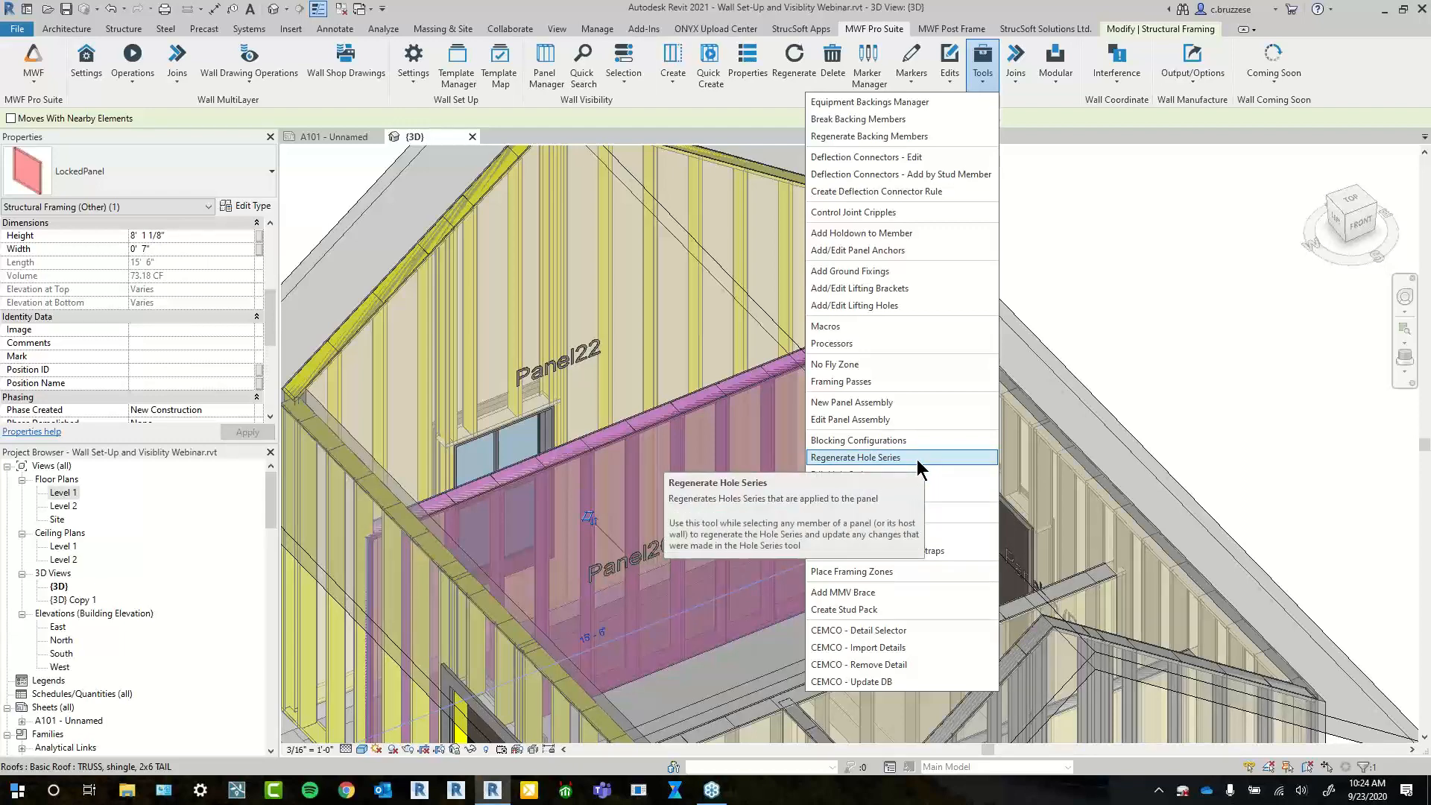
click(1212, 410)
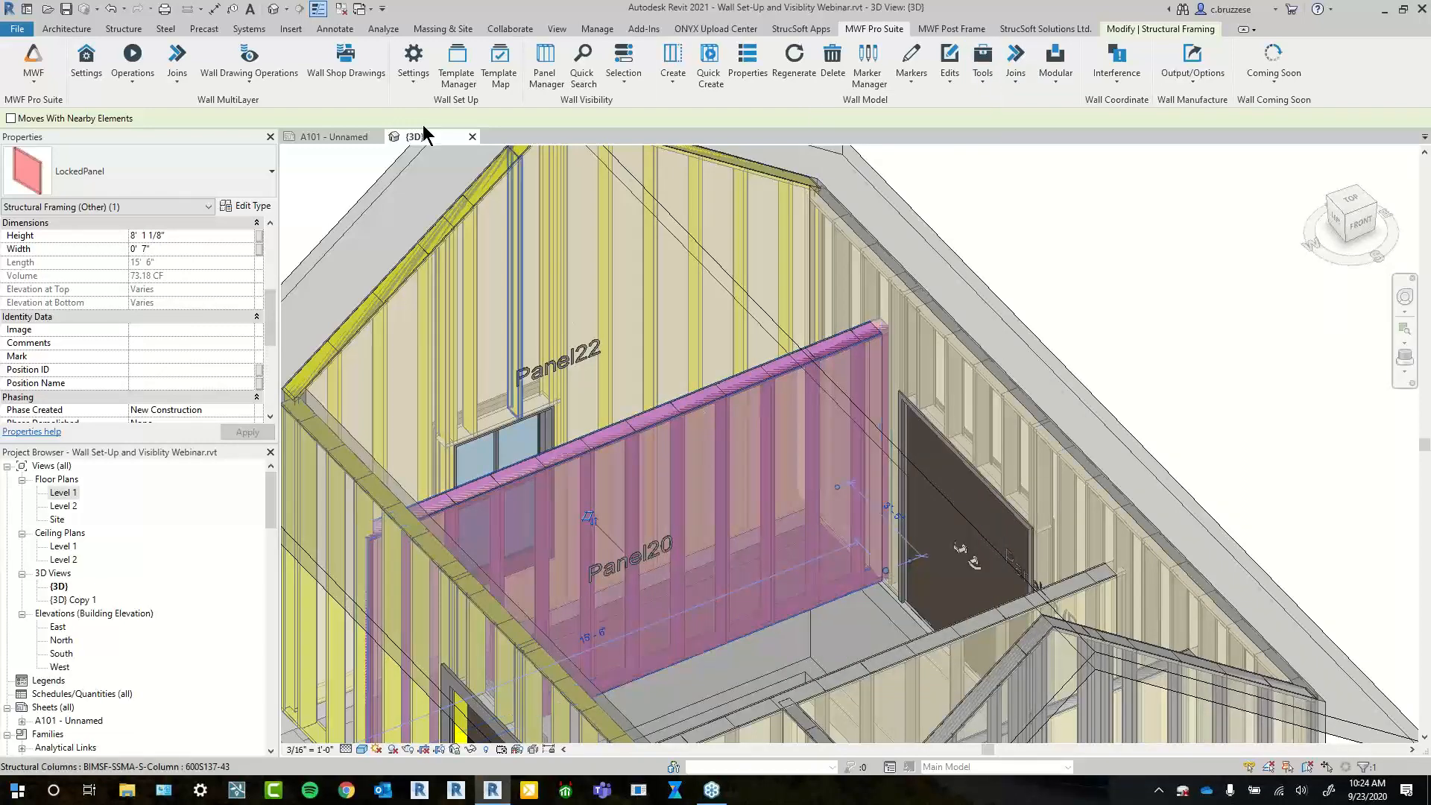
Unlock the locked panel Panel20
click(411, 71)
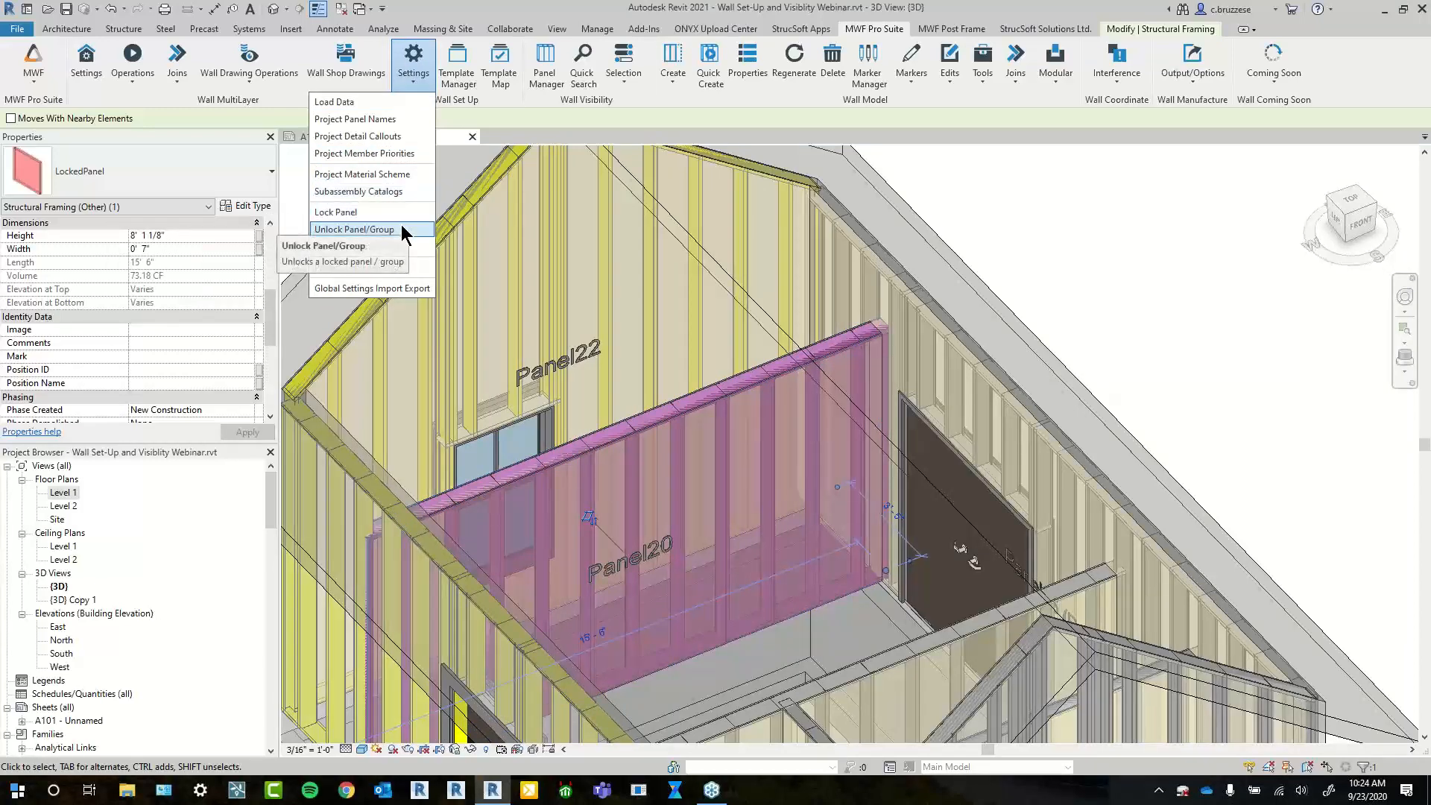
click(401, 229)
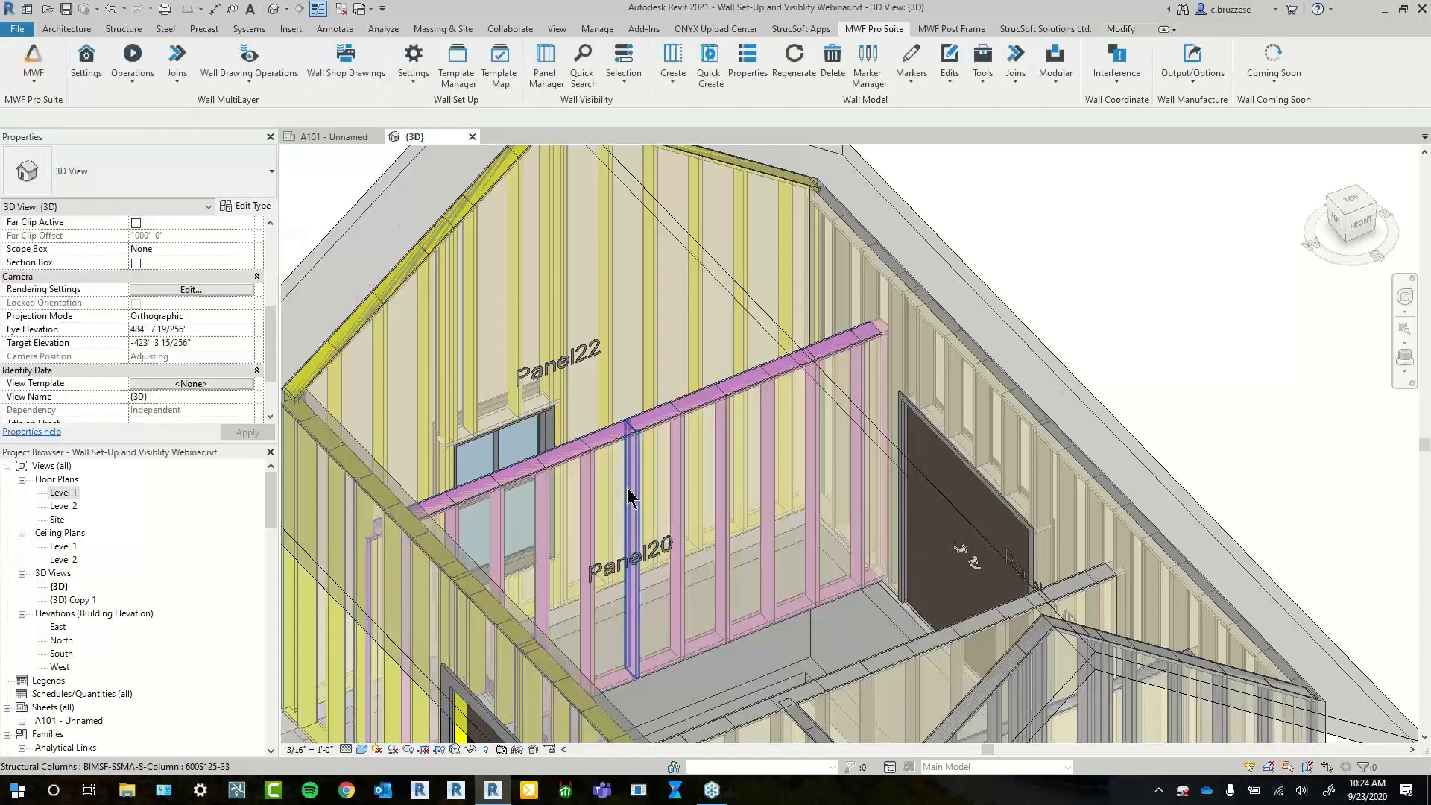
View the lock status of the Panel20 wall, widening the history's Date column to read the full timestamps, and close it
click(654, 431)
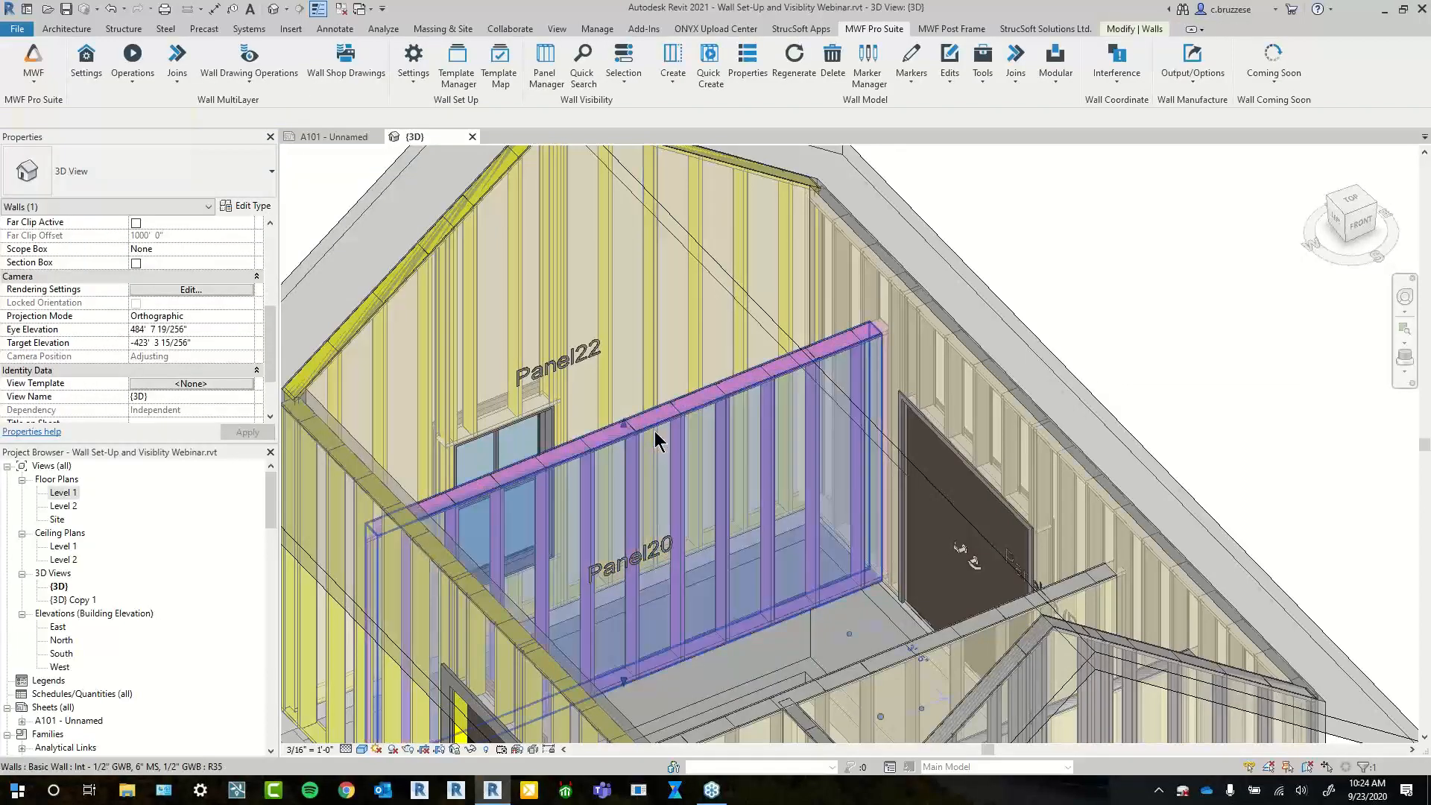
click(785, 82)
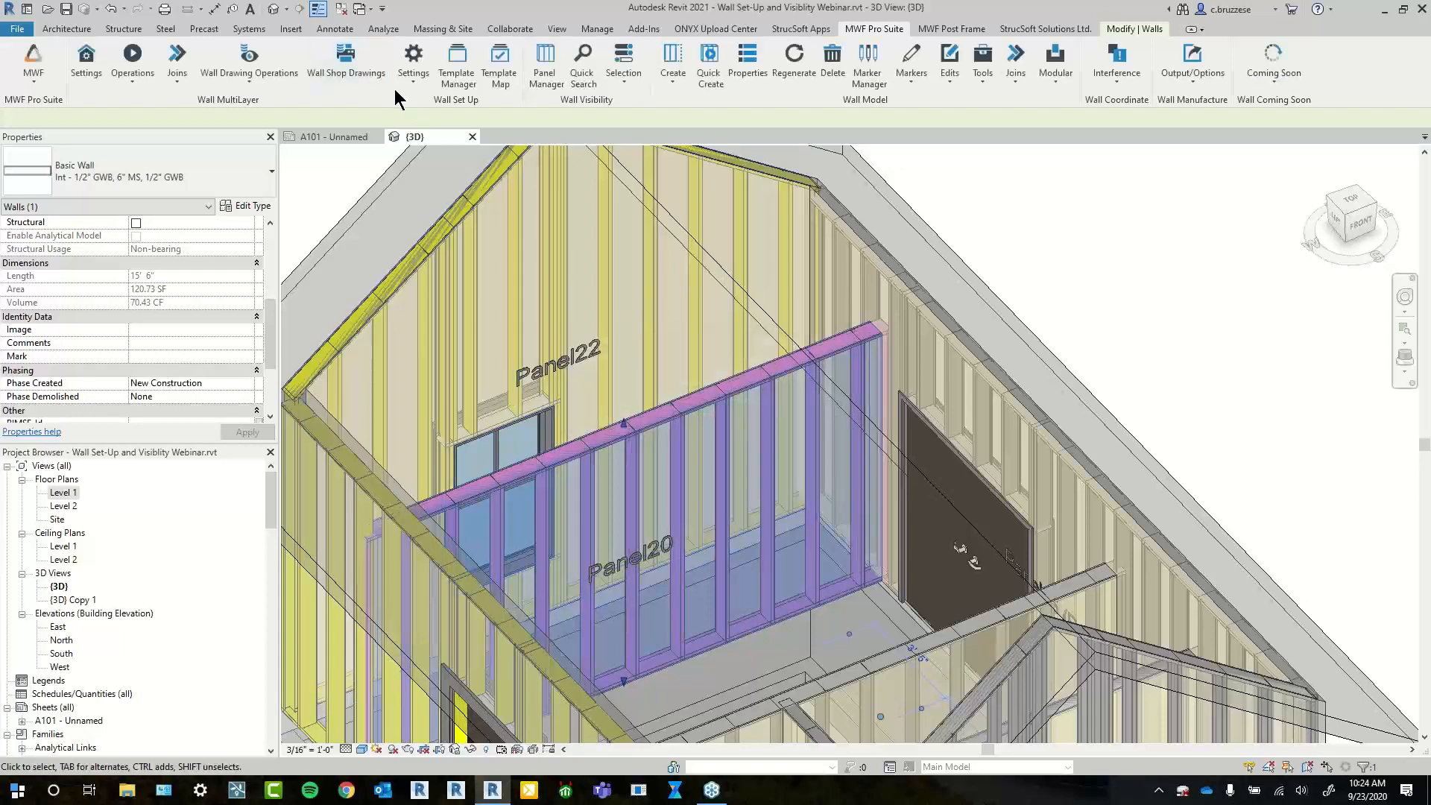
click(421, 74)
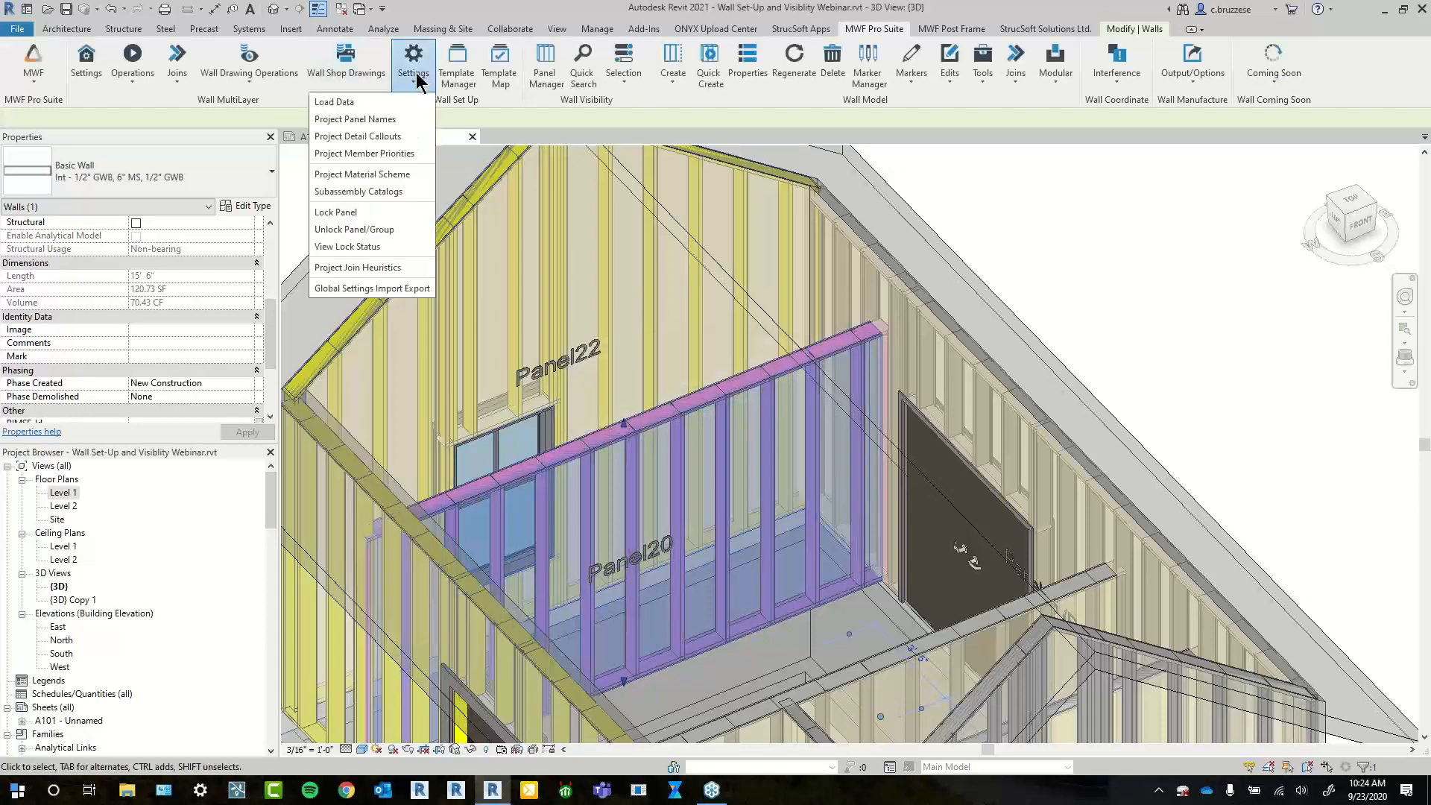
click(386, 246)
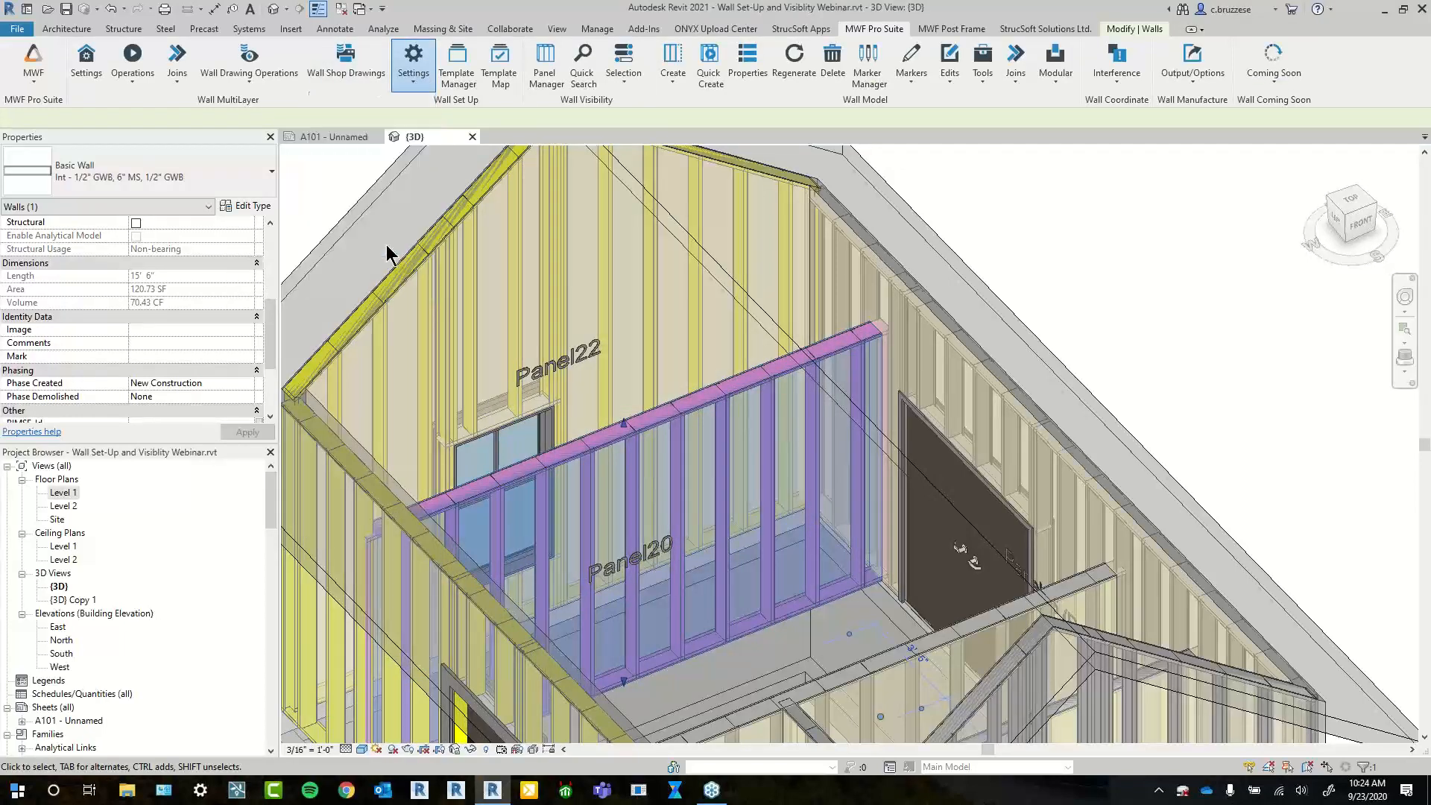
click(110, 134)
drag(958, 339, 1182, 380)
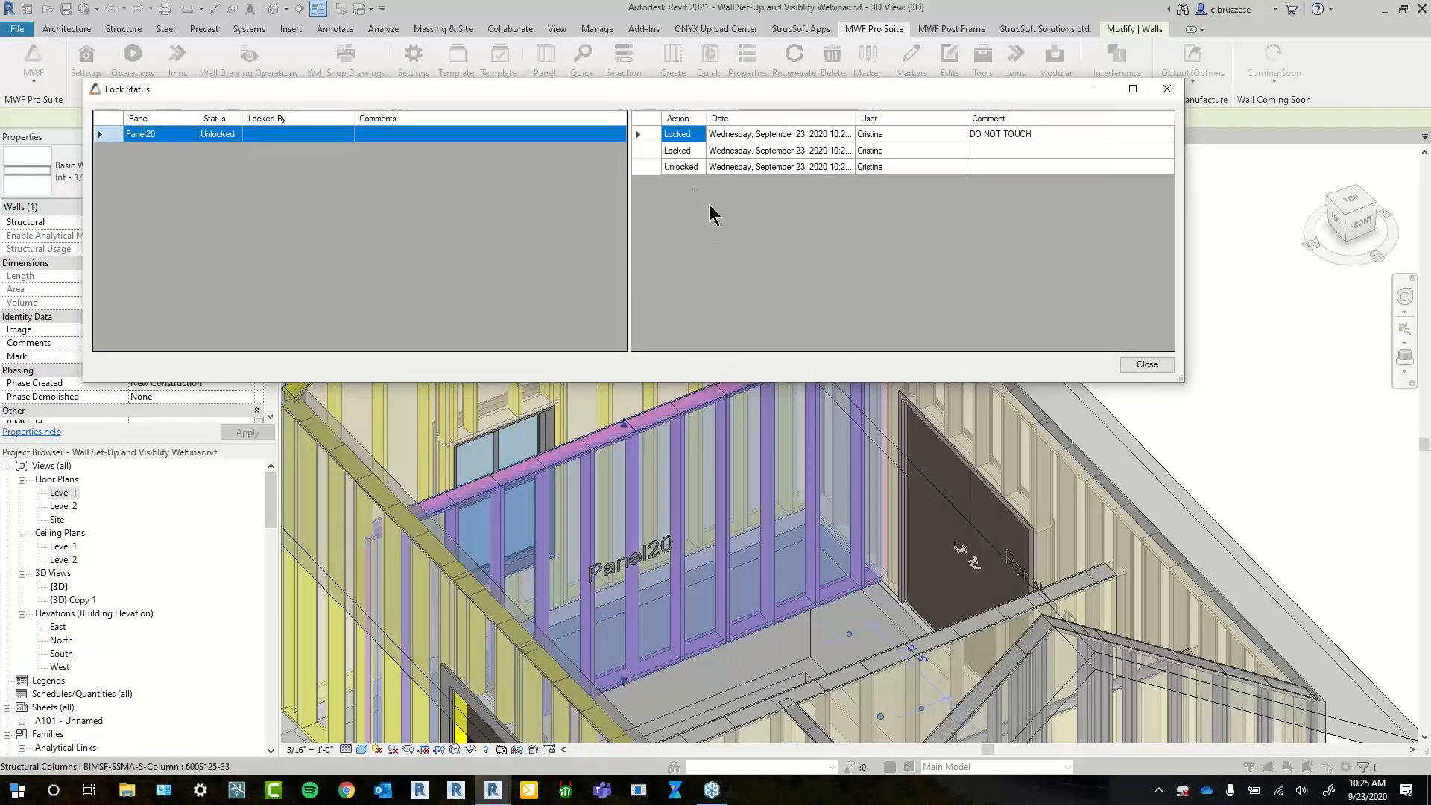
drag(855, 118, 897, 118)
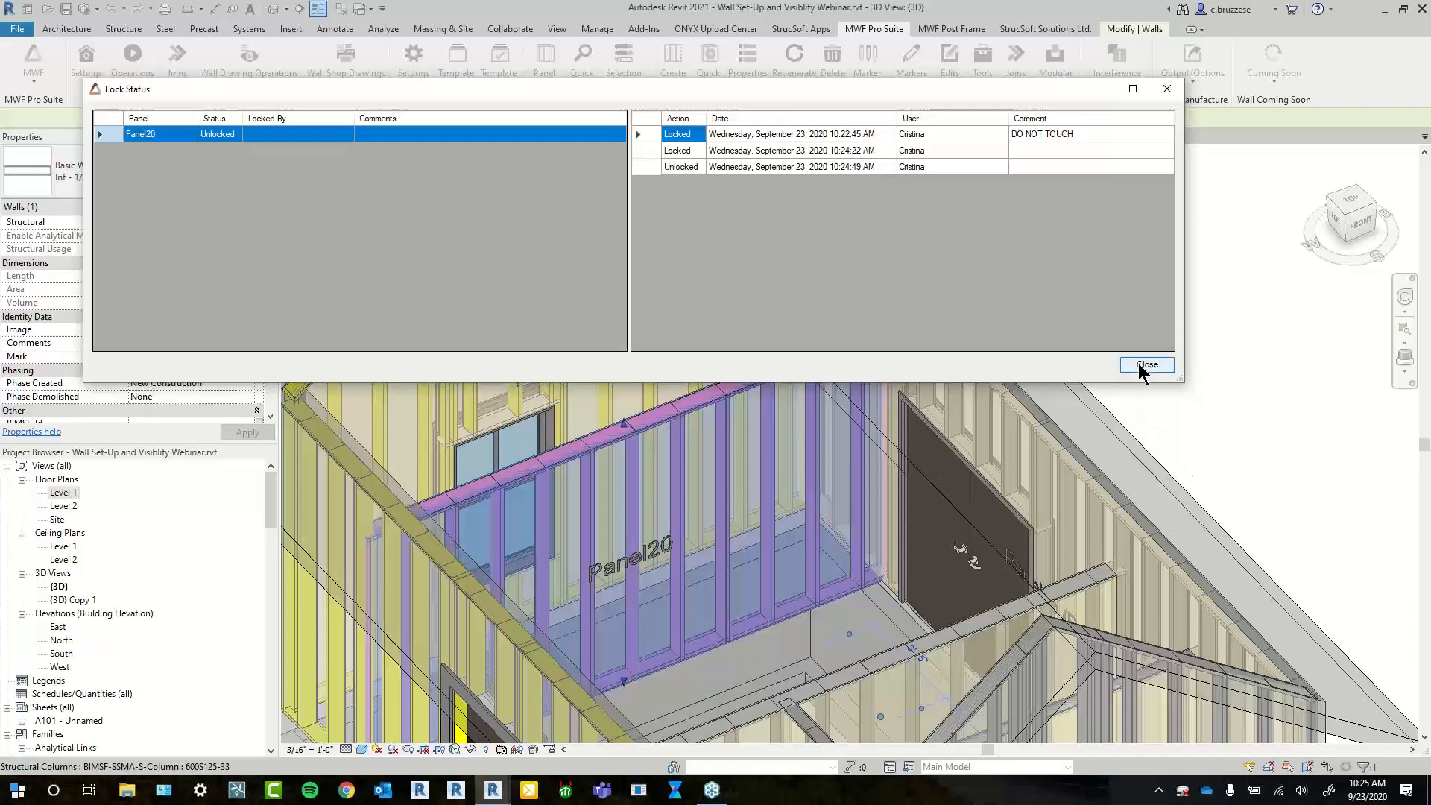
click(1139, 364)
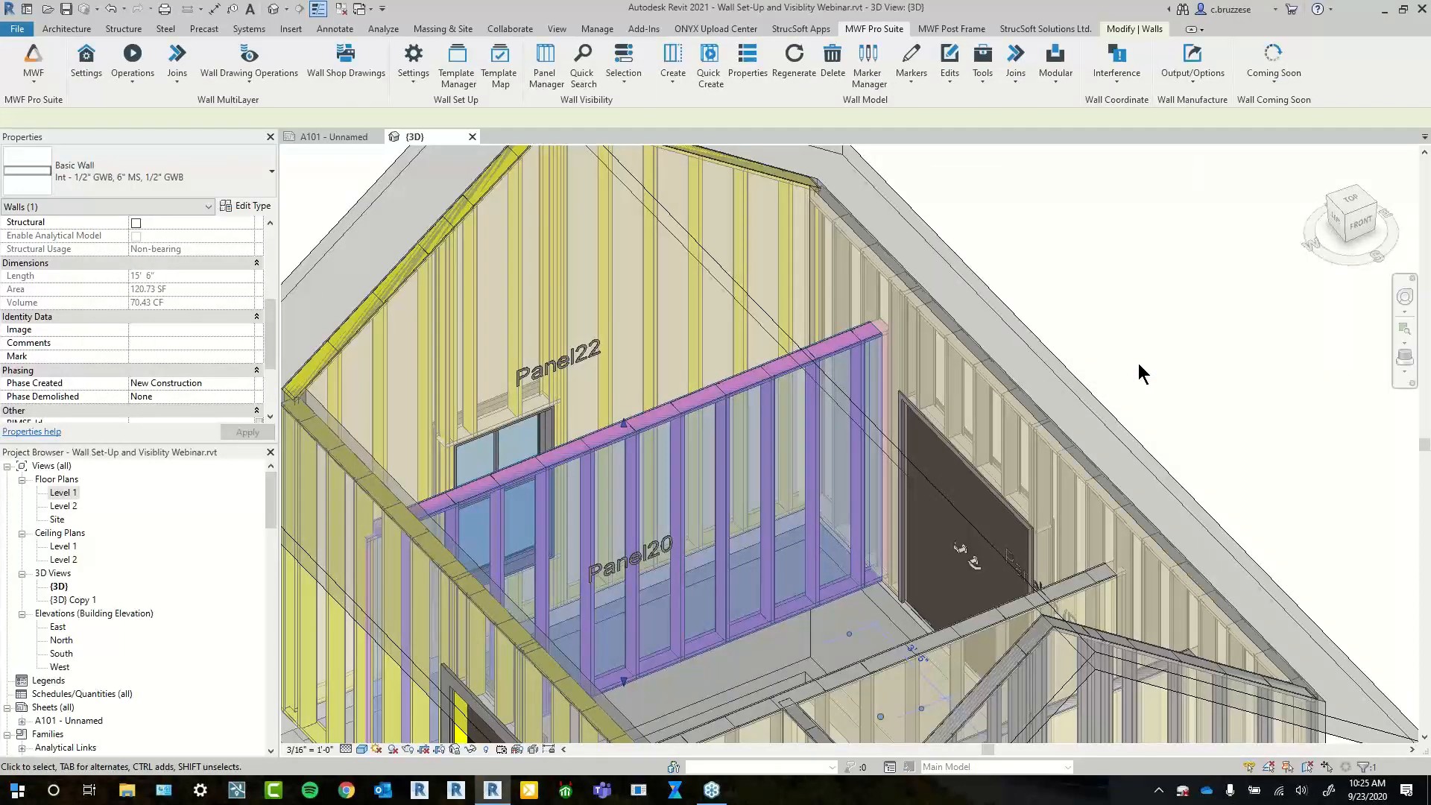
click(415, 59)
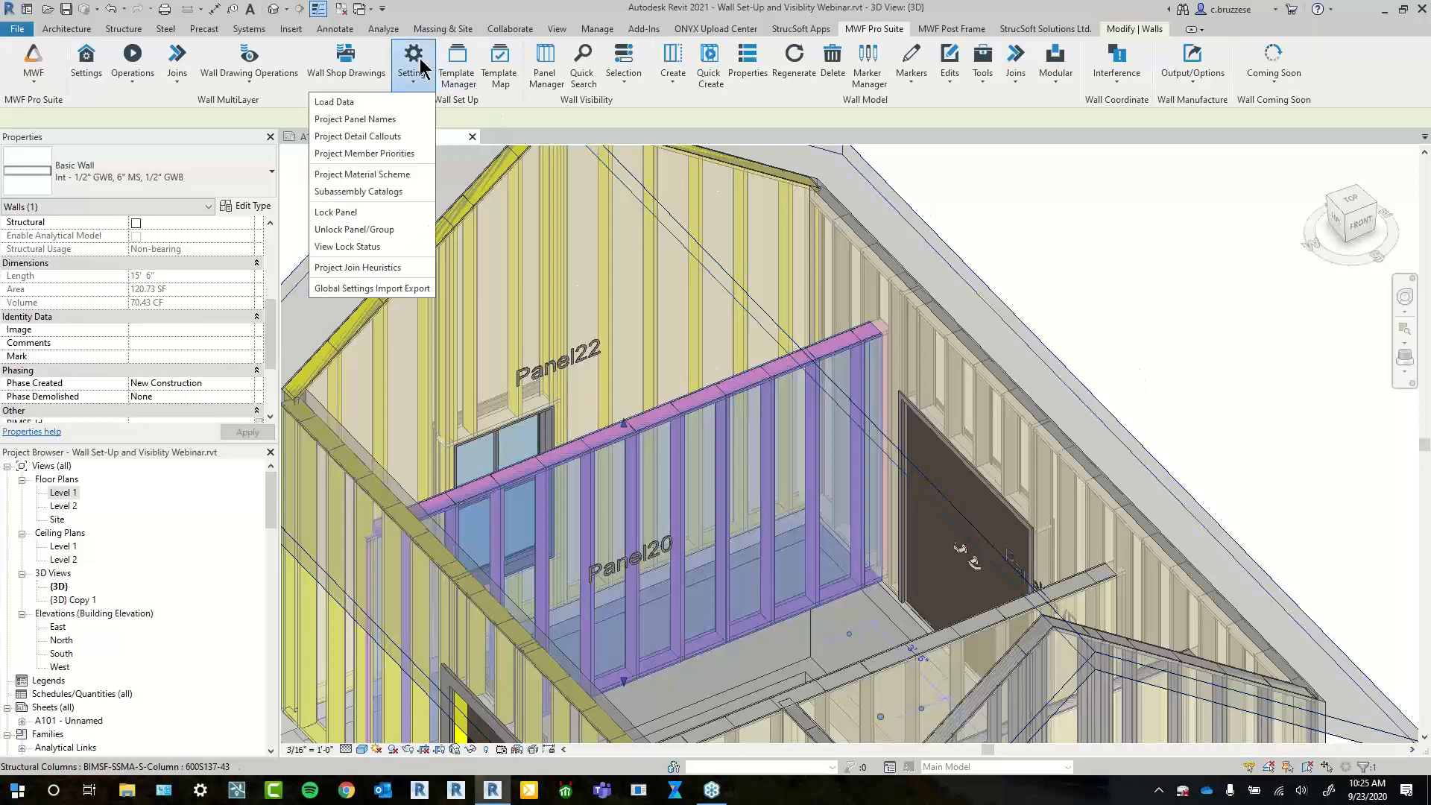
click(1192, 342)
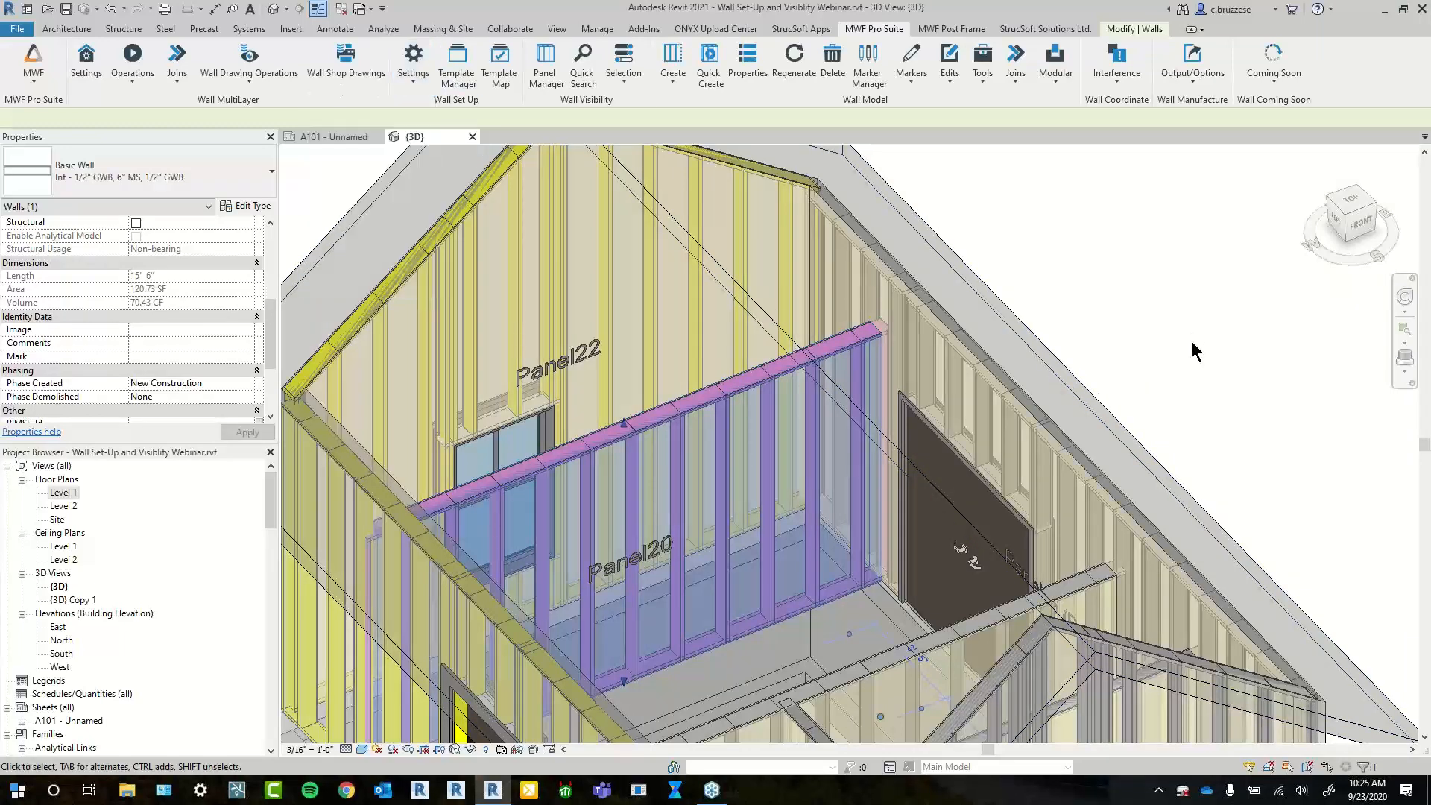
shift+middle_drag(1192, 342, 1209, 322)
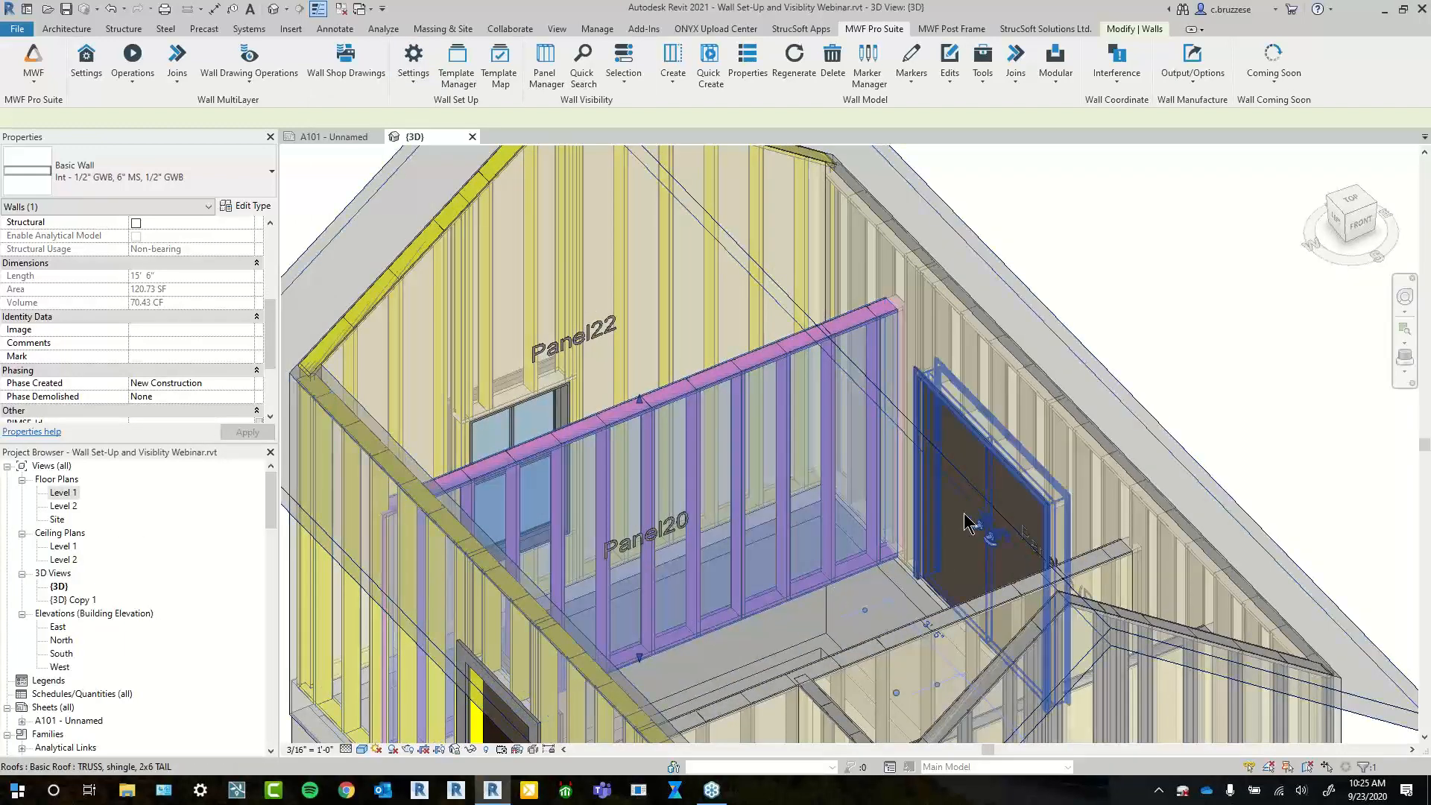
middle_drag(1276, 354, 1267, 317)
key(Escape)
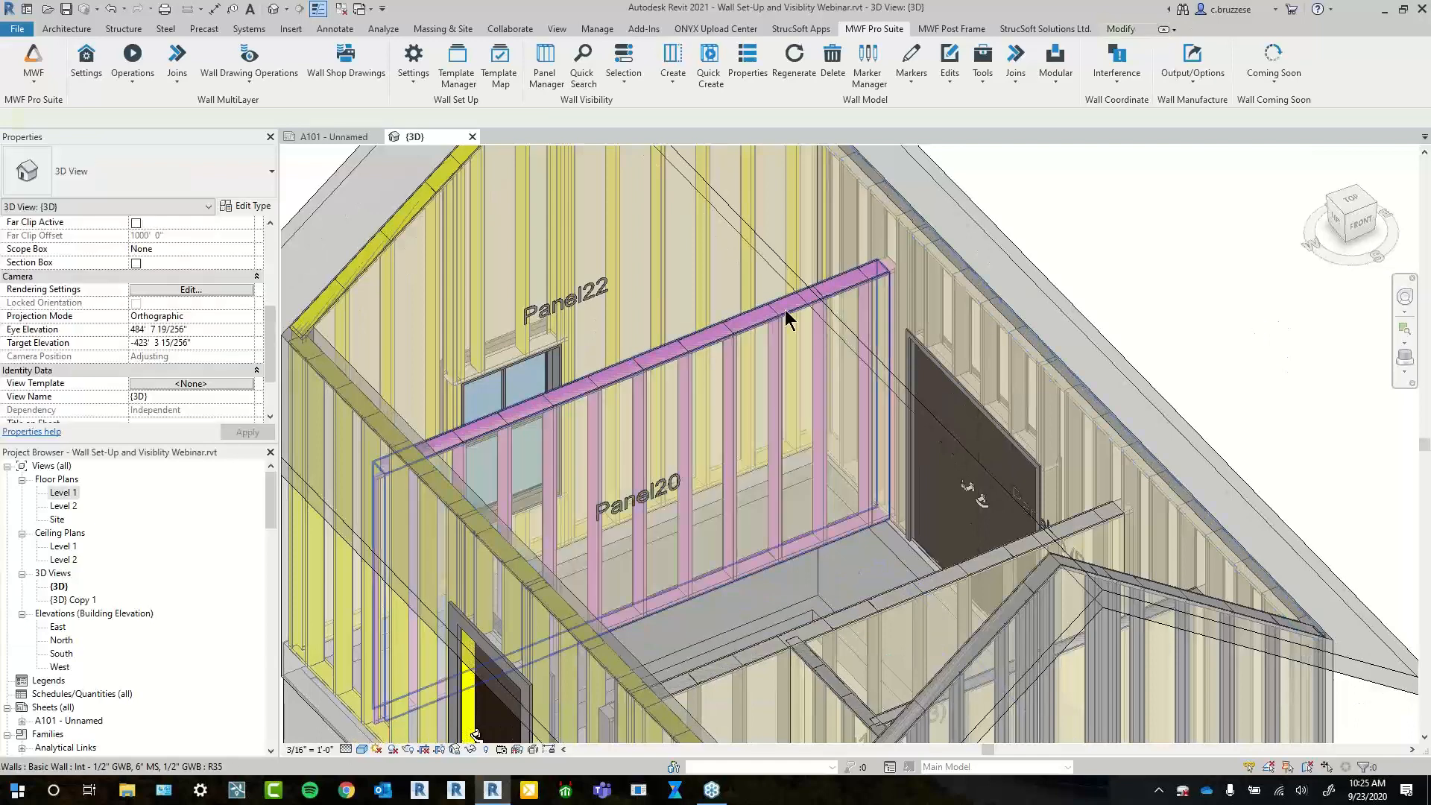
With the Panel20 wall selected, open Project Join Heuristics and examine the MainWallInCorner rules in the Global style, highlighting GetShortestWall
click(803, 323)
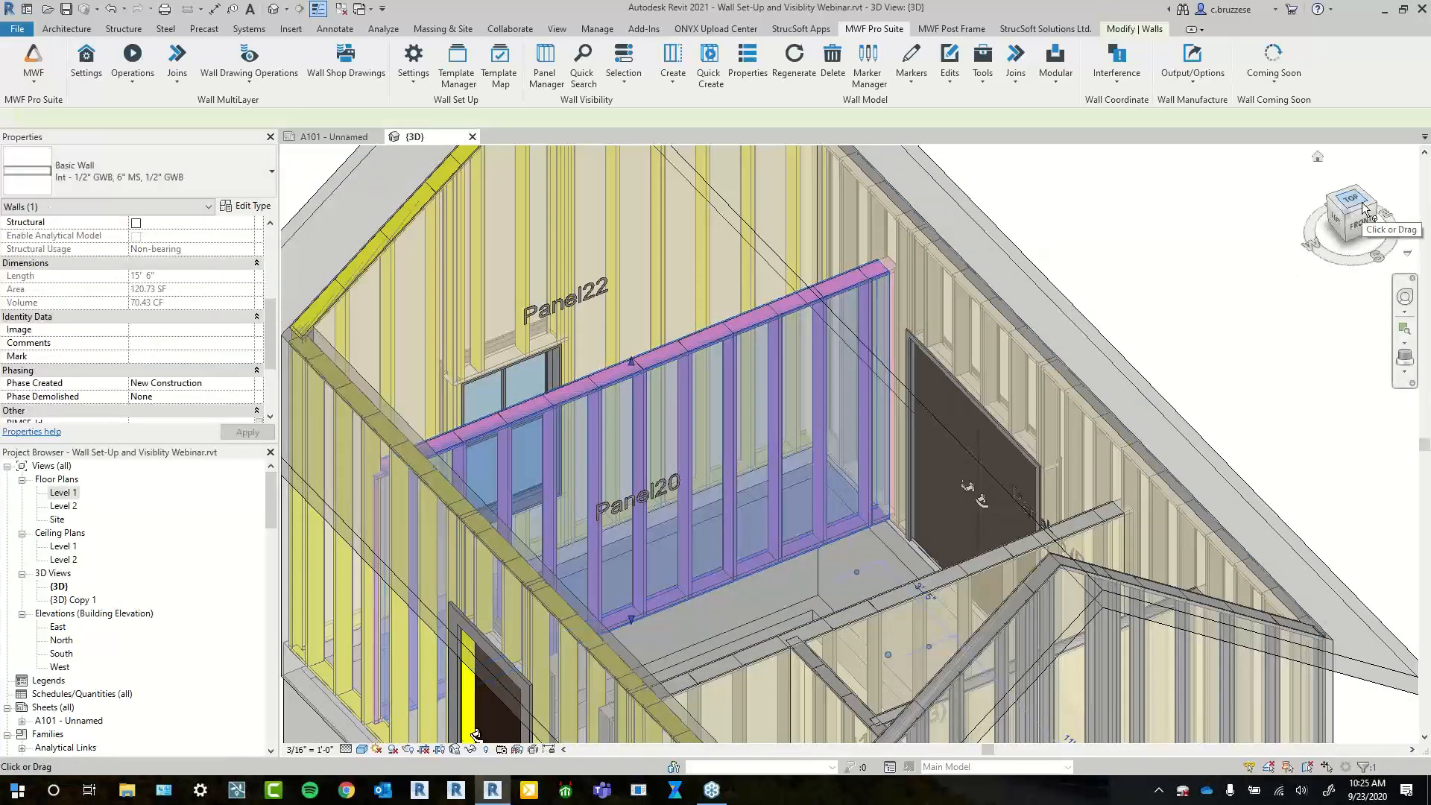
click(412, 58)
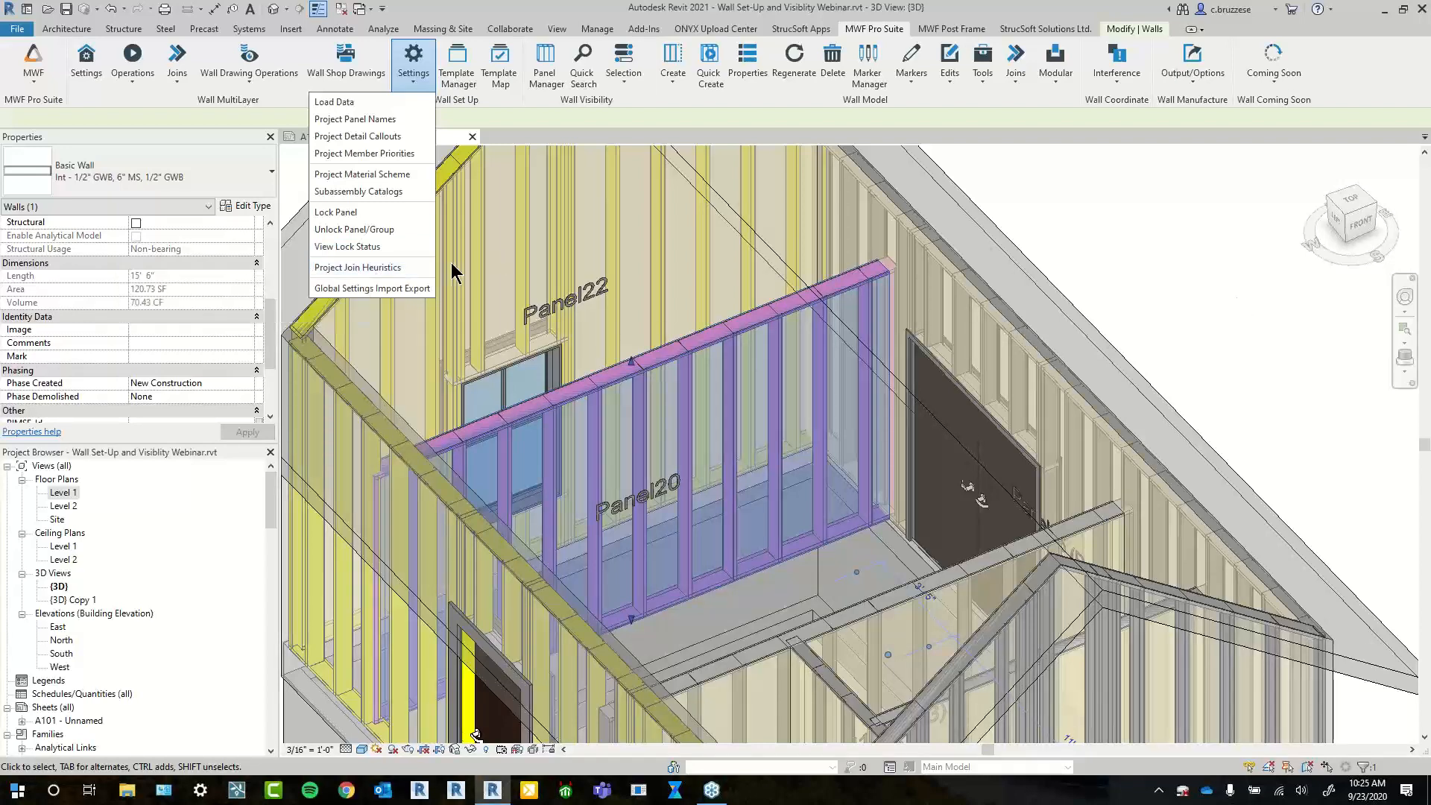
click(393, 270)
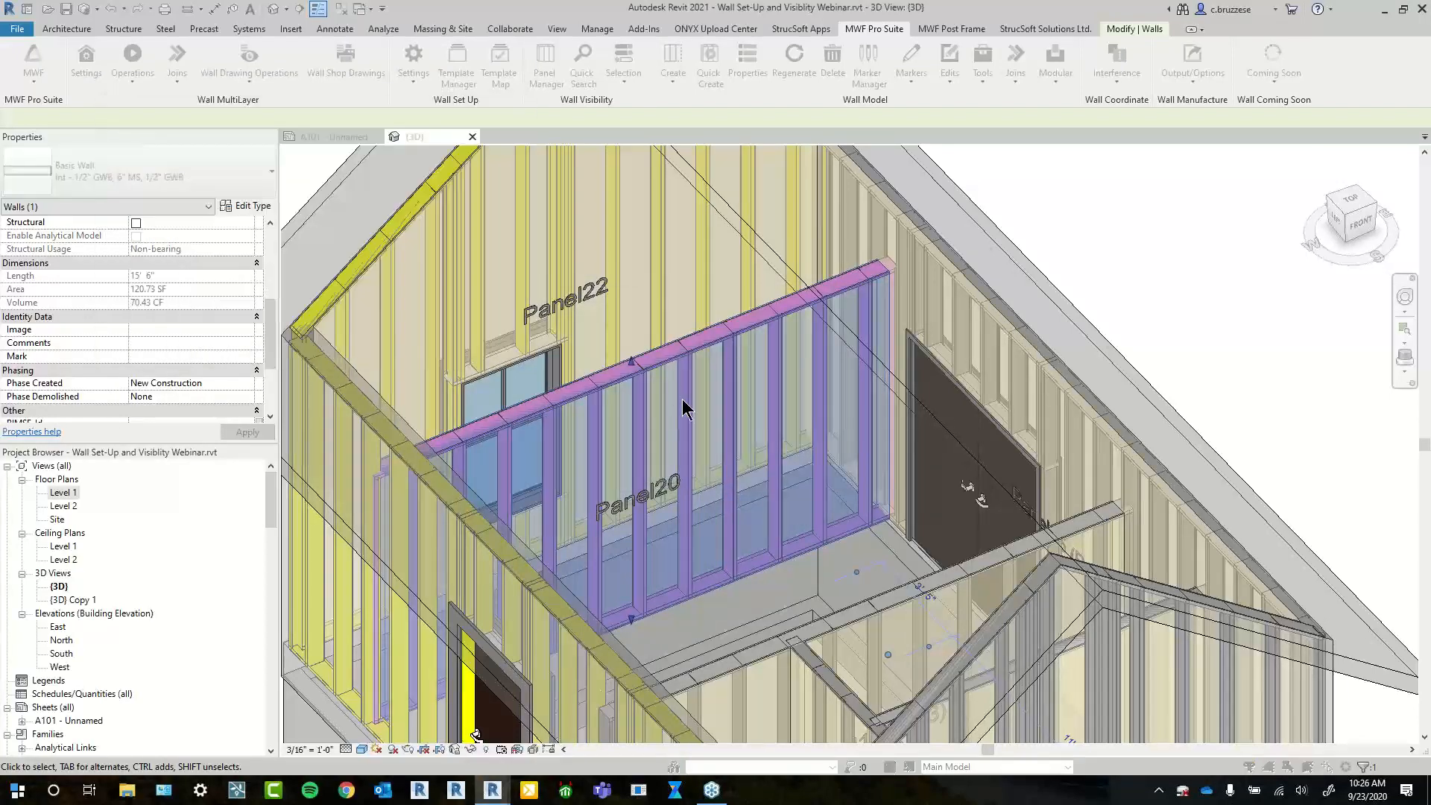
mouse_move(493, 790)
click(570, 727)
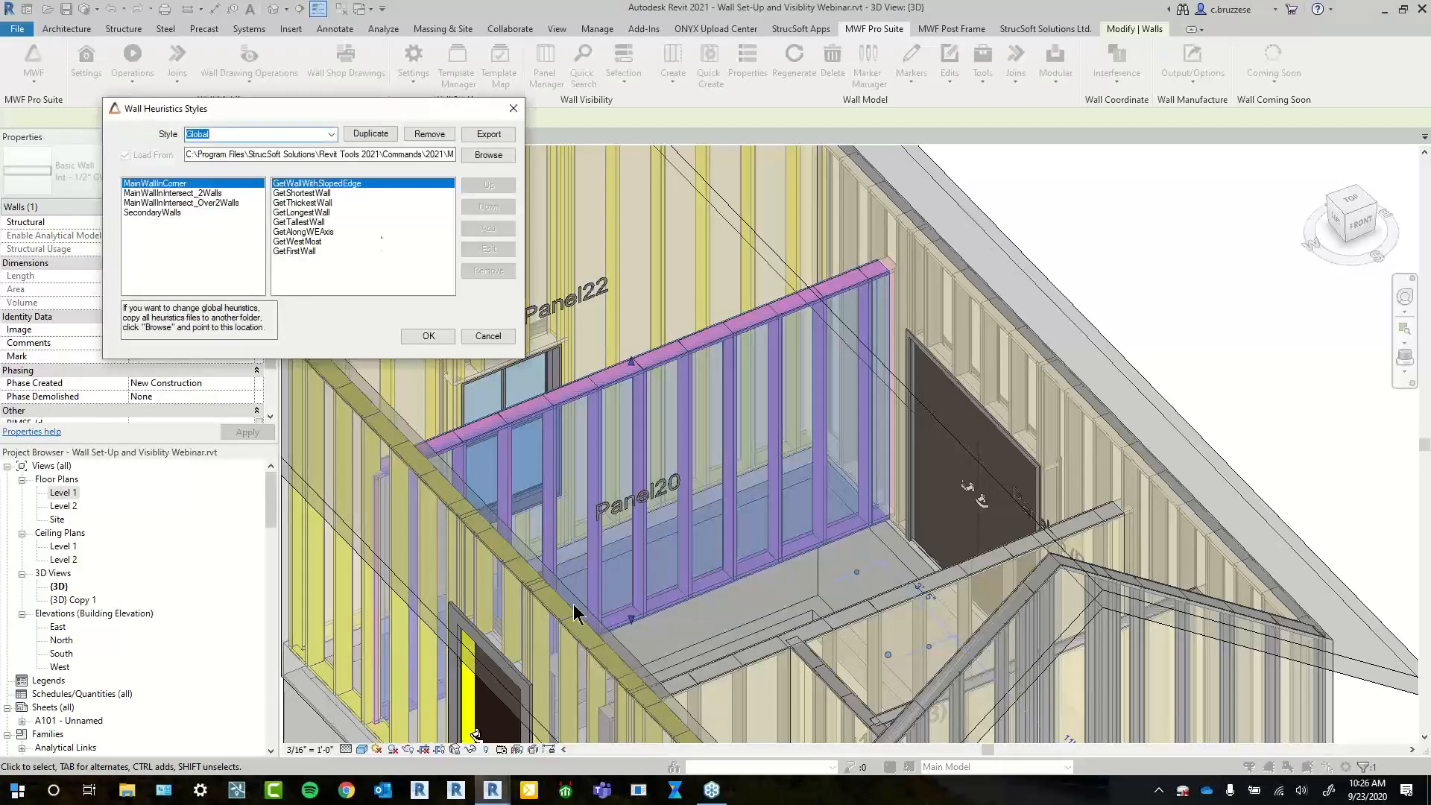
drag(308, 111, 562, 204)
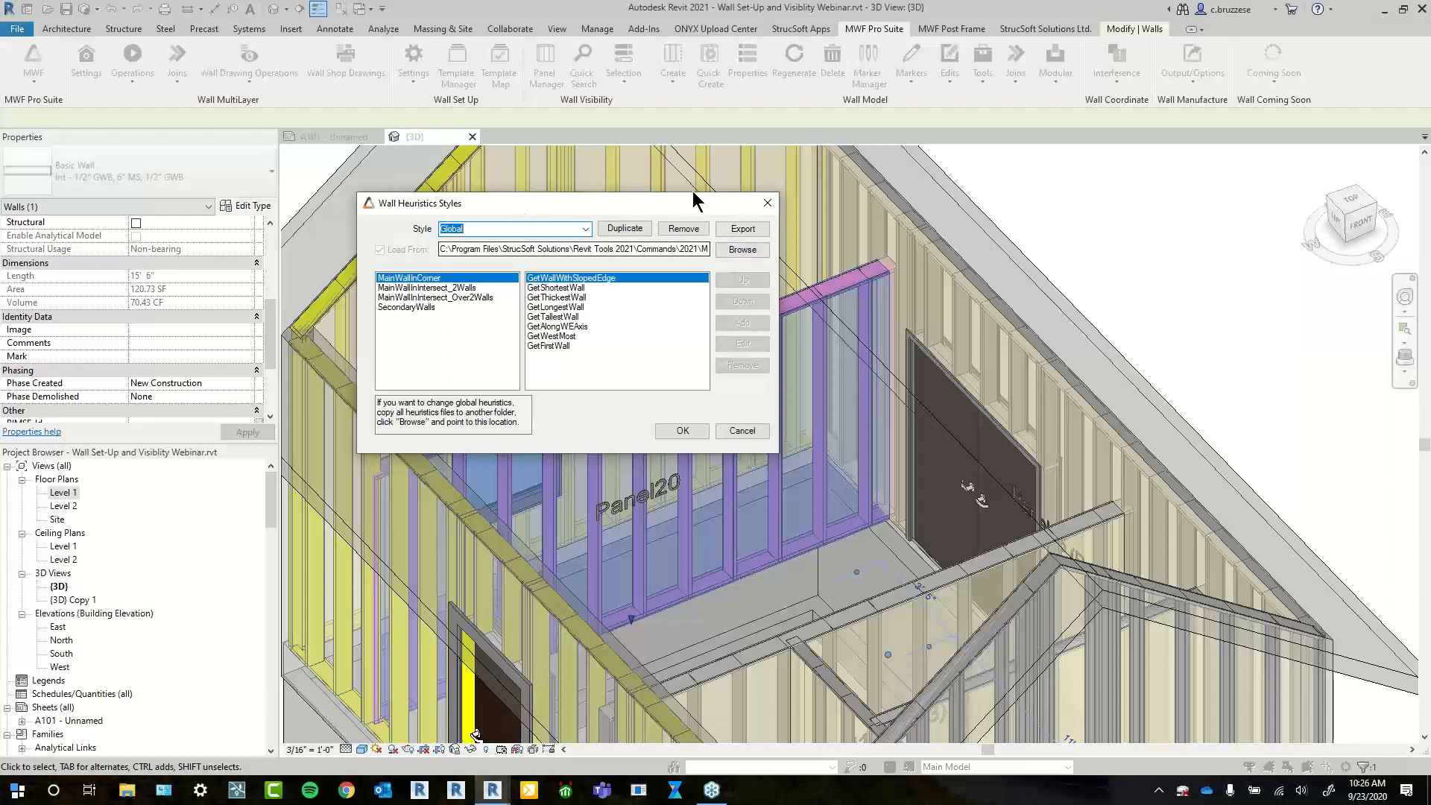
drag(665, 198, 615, 180)
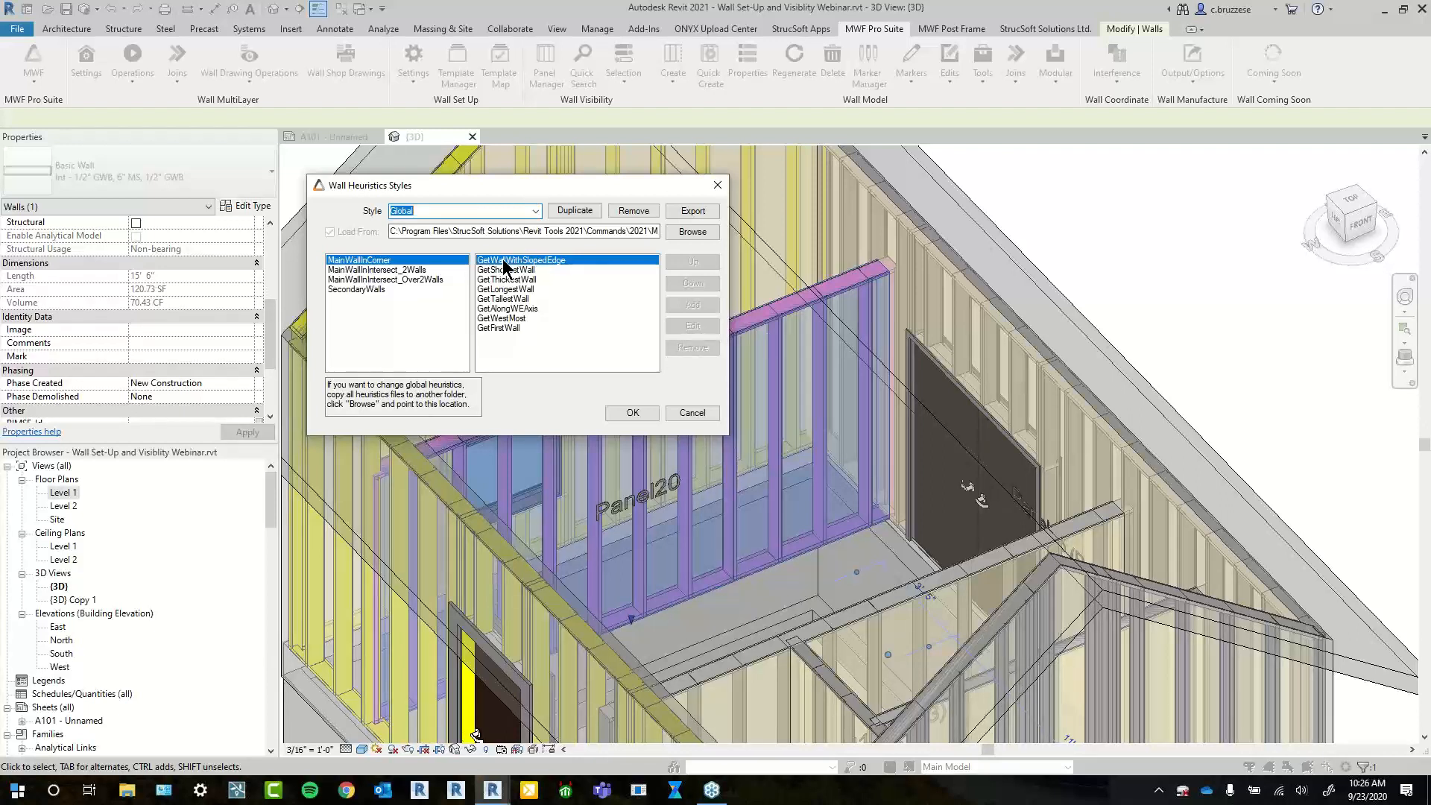
drag(543, 191, 798, 247)
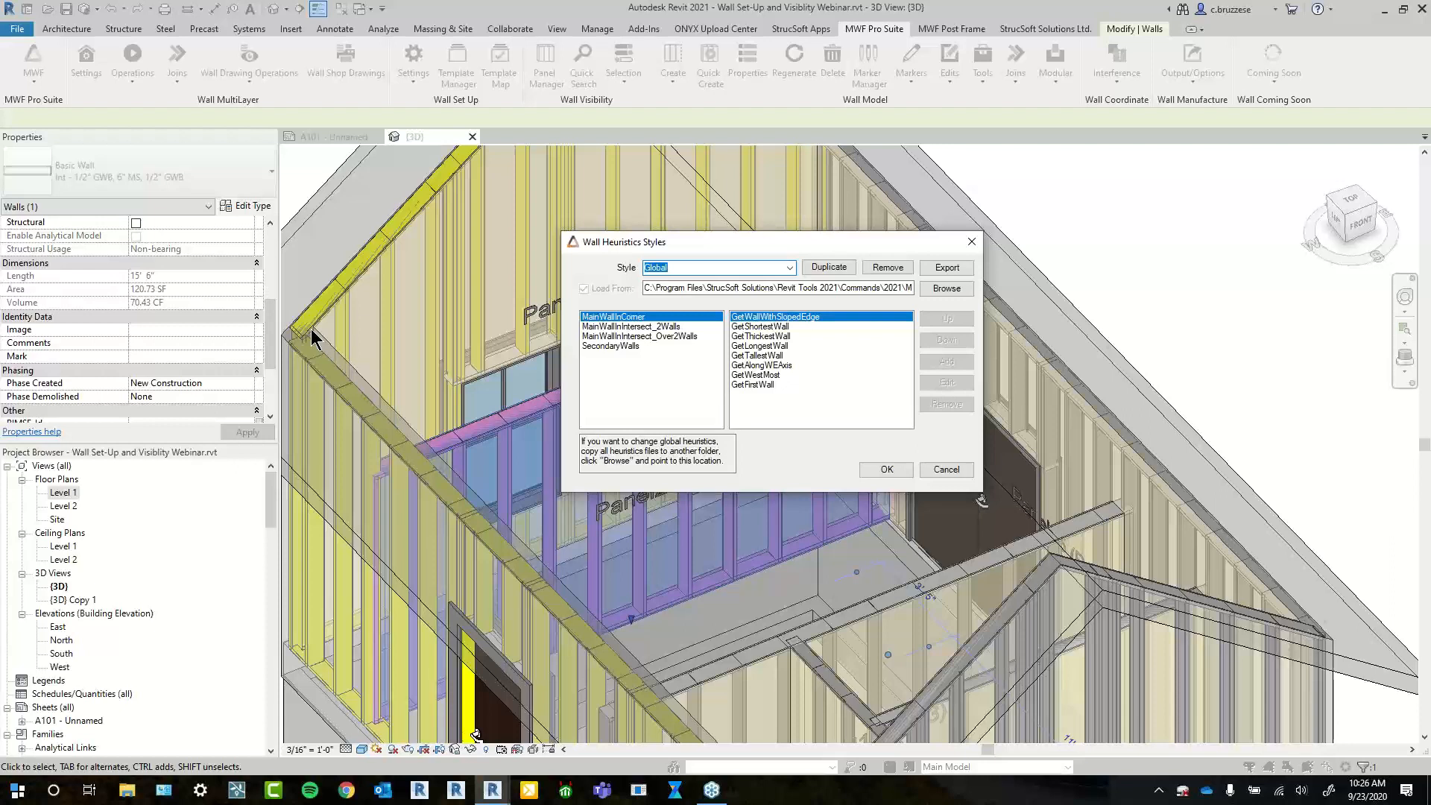
click(805, 325)
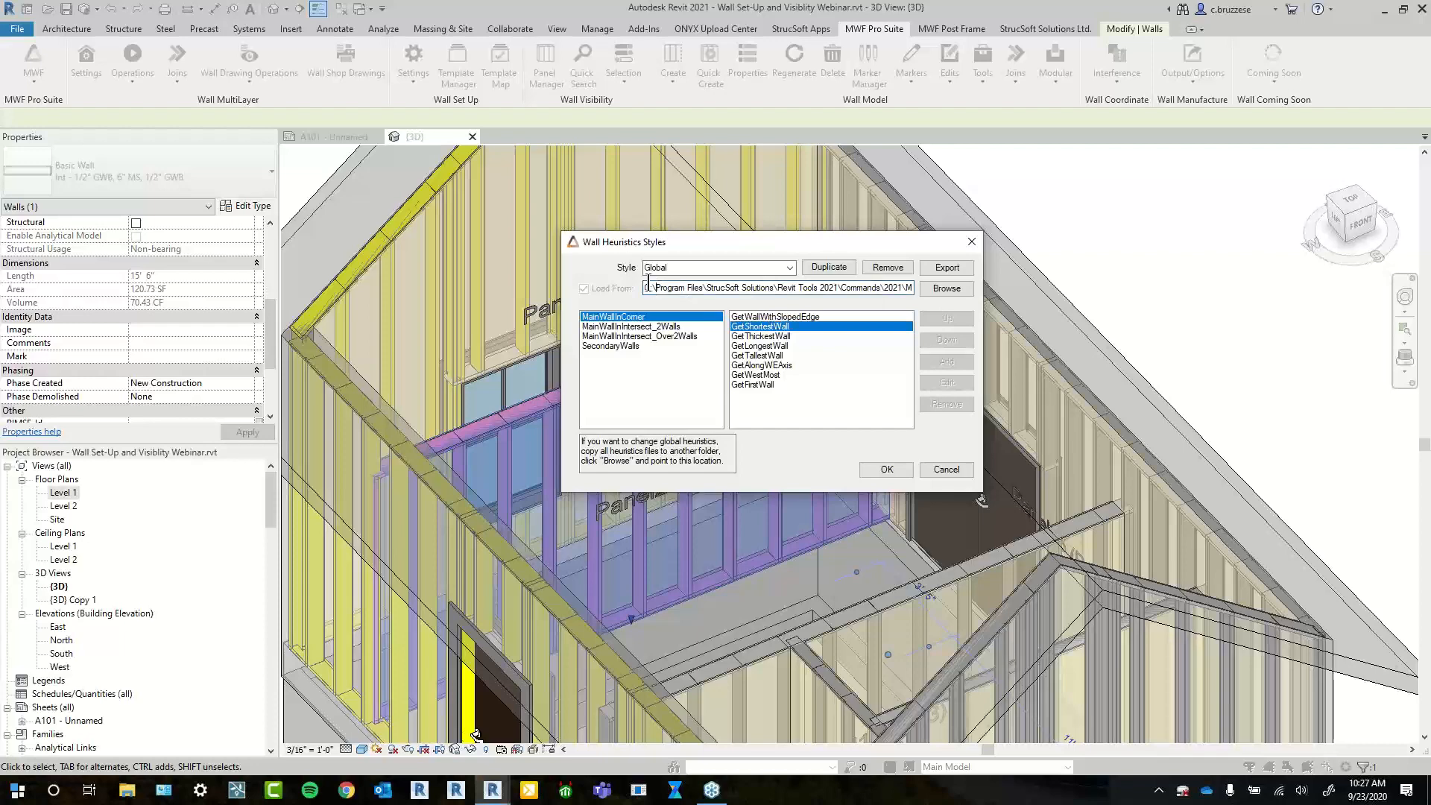
drag(644, 288, 957, 297)
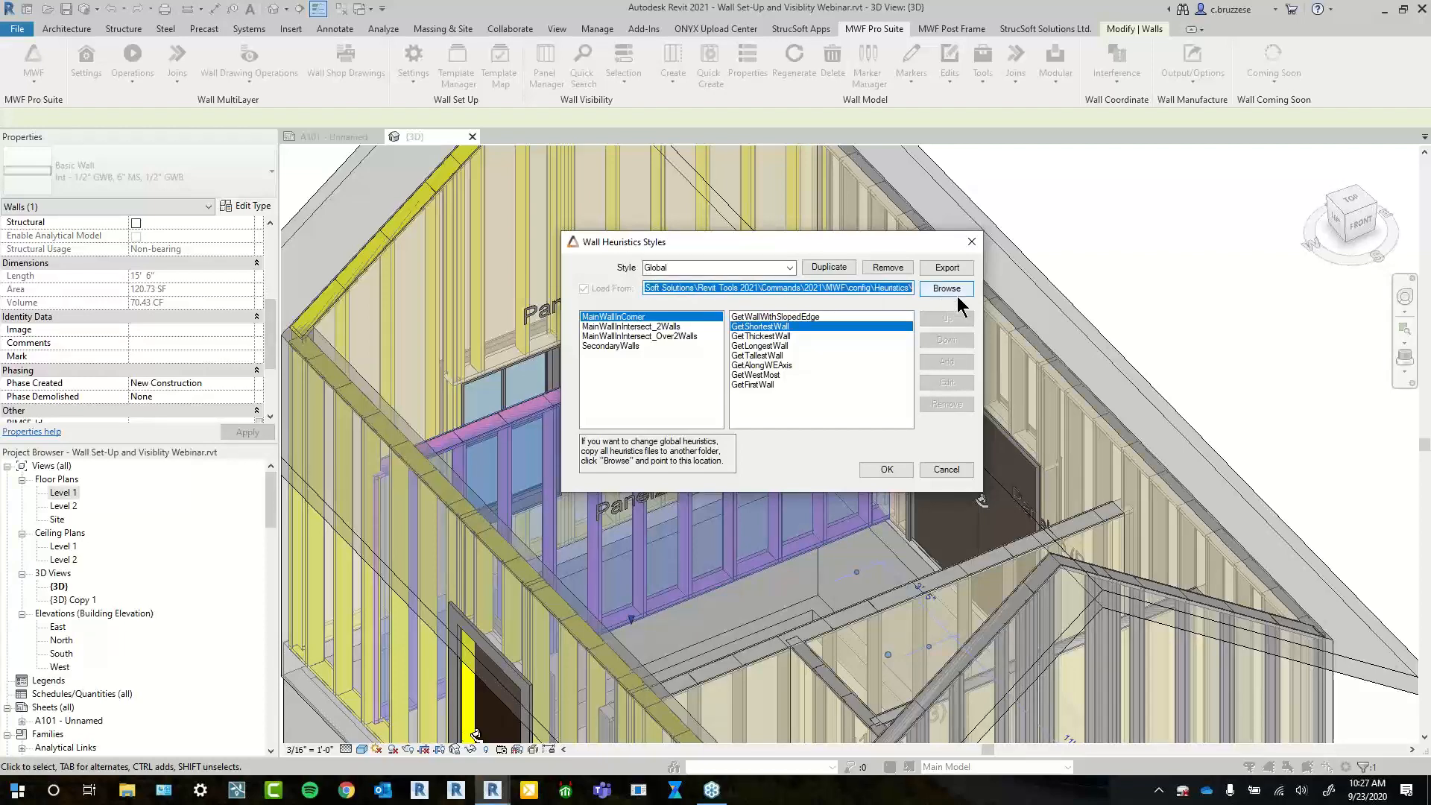
click(957, 294)
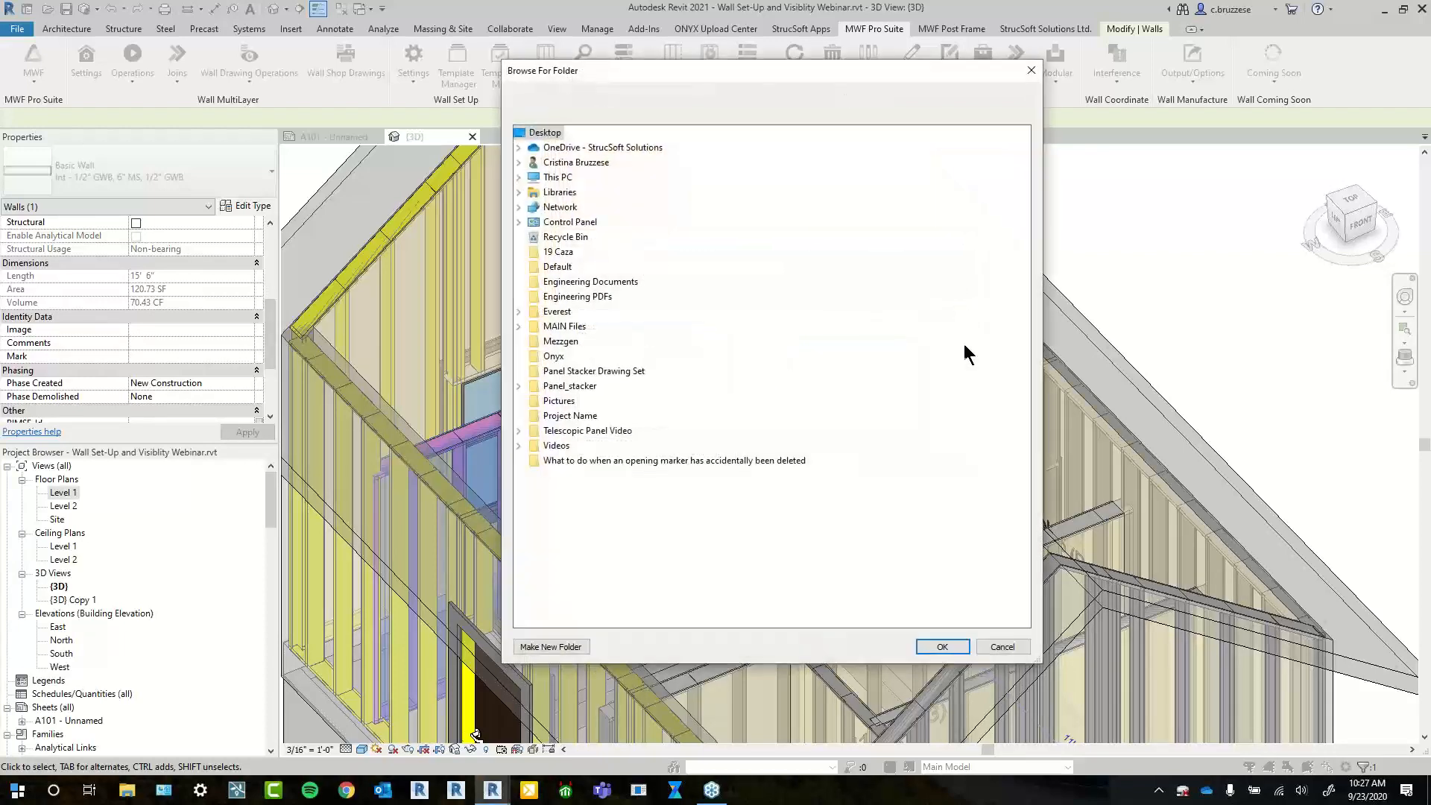
drag(1005, 69, 763, 107)
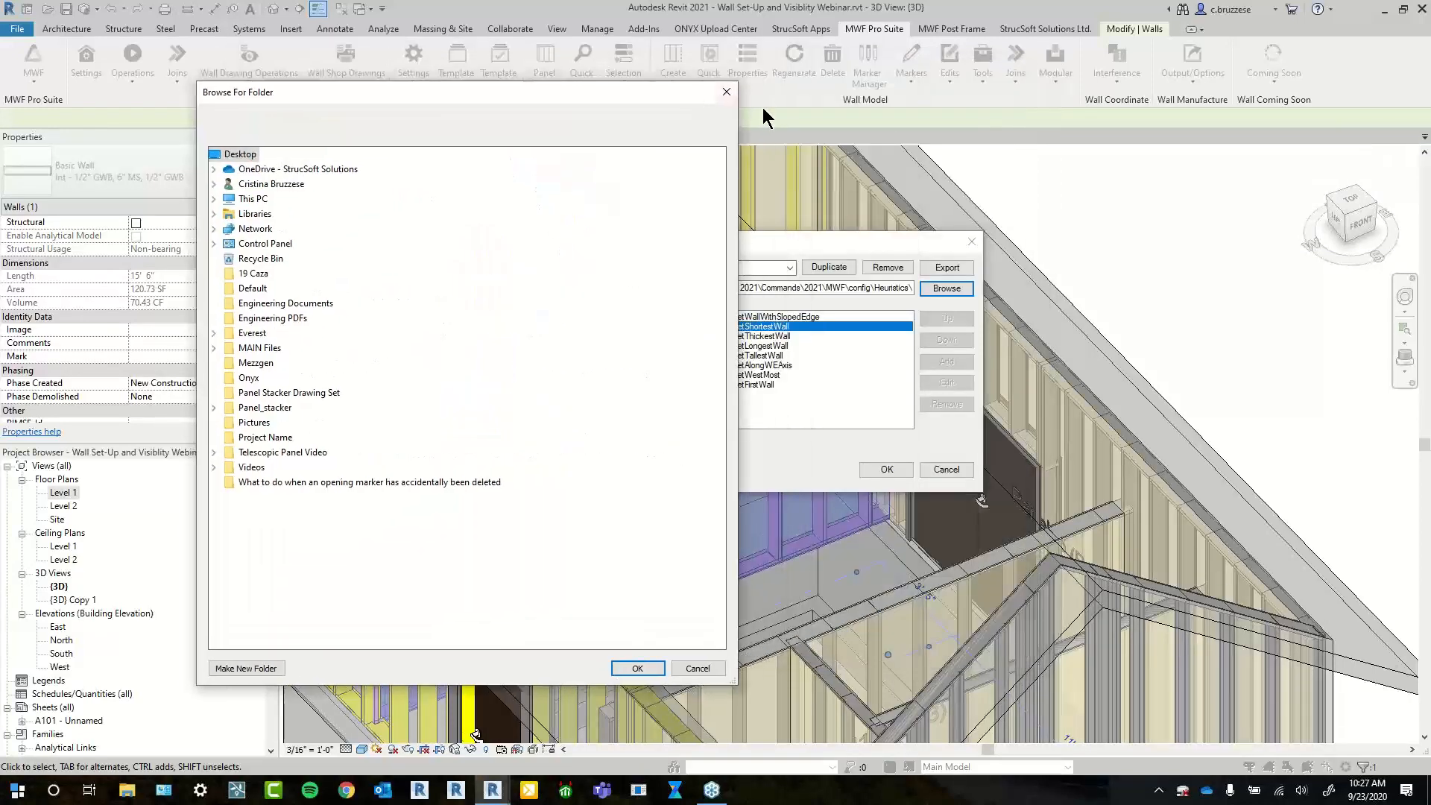
click(723, 94)
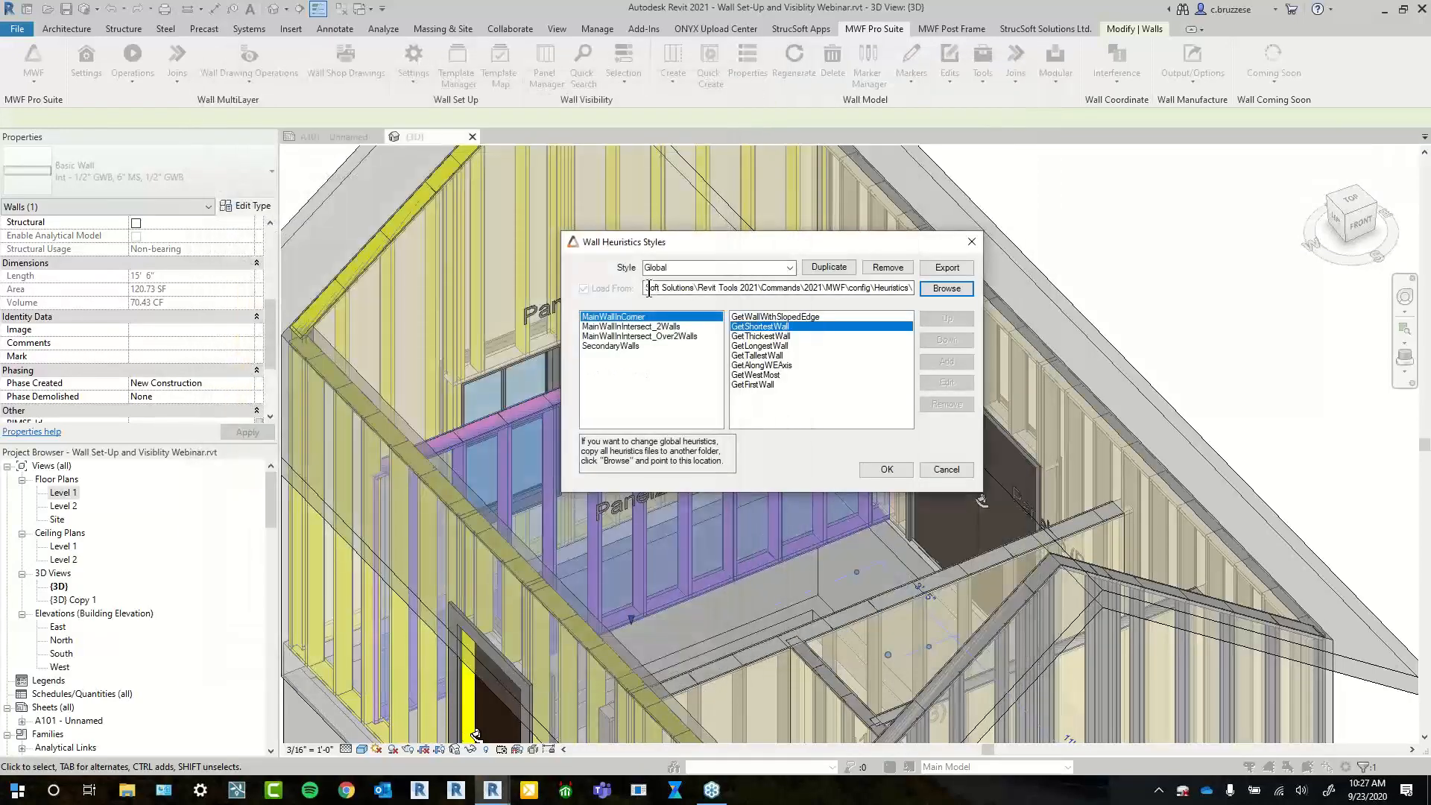
Copy the Global style's Load From path and open that Heuristics folder in File Explorer
drag(909, 288, 581, 246)
right_click(687, 287)
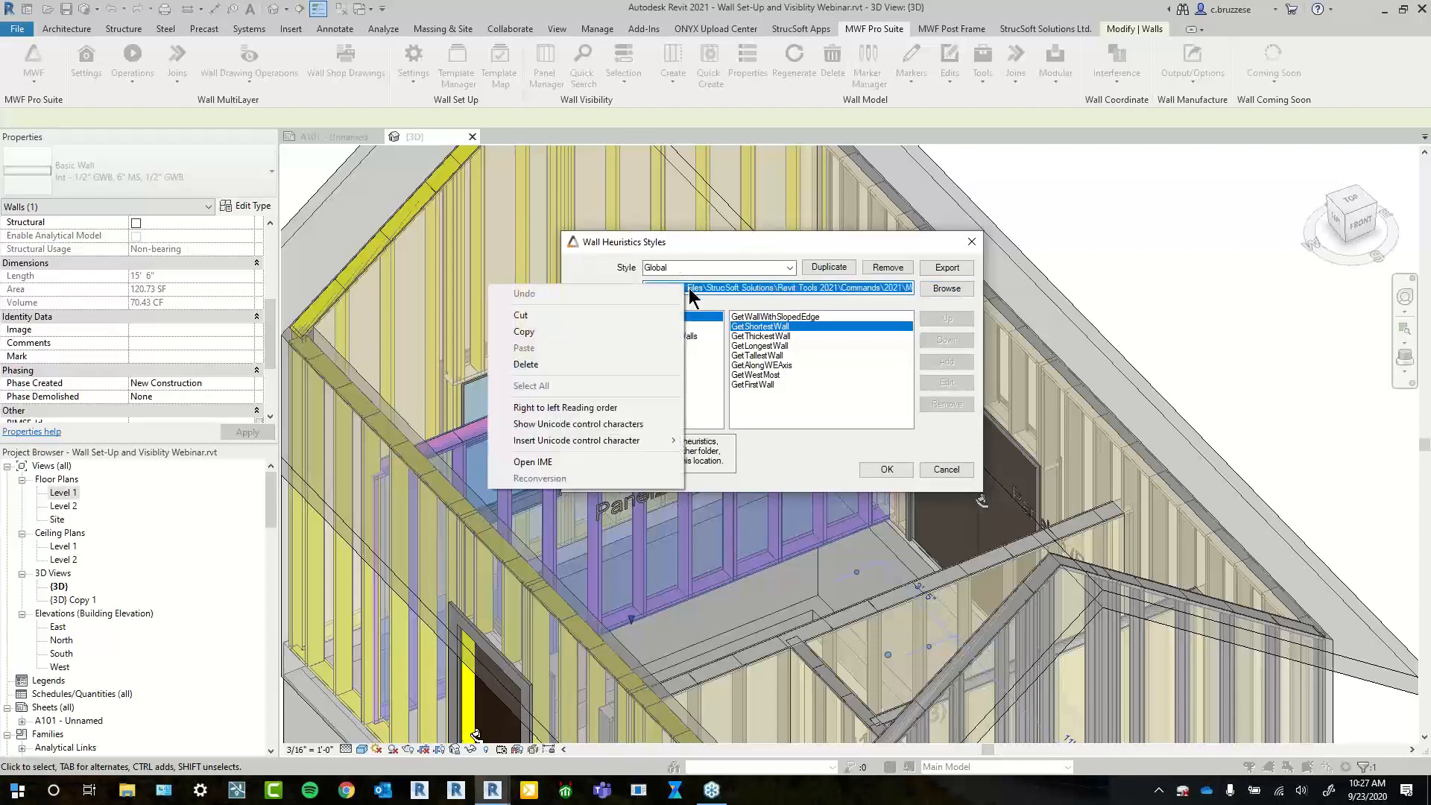
click(618, 333)
click(128, 789)
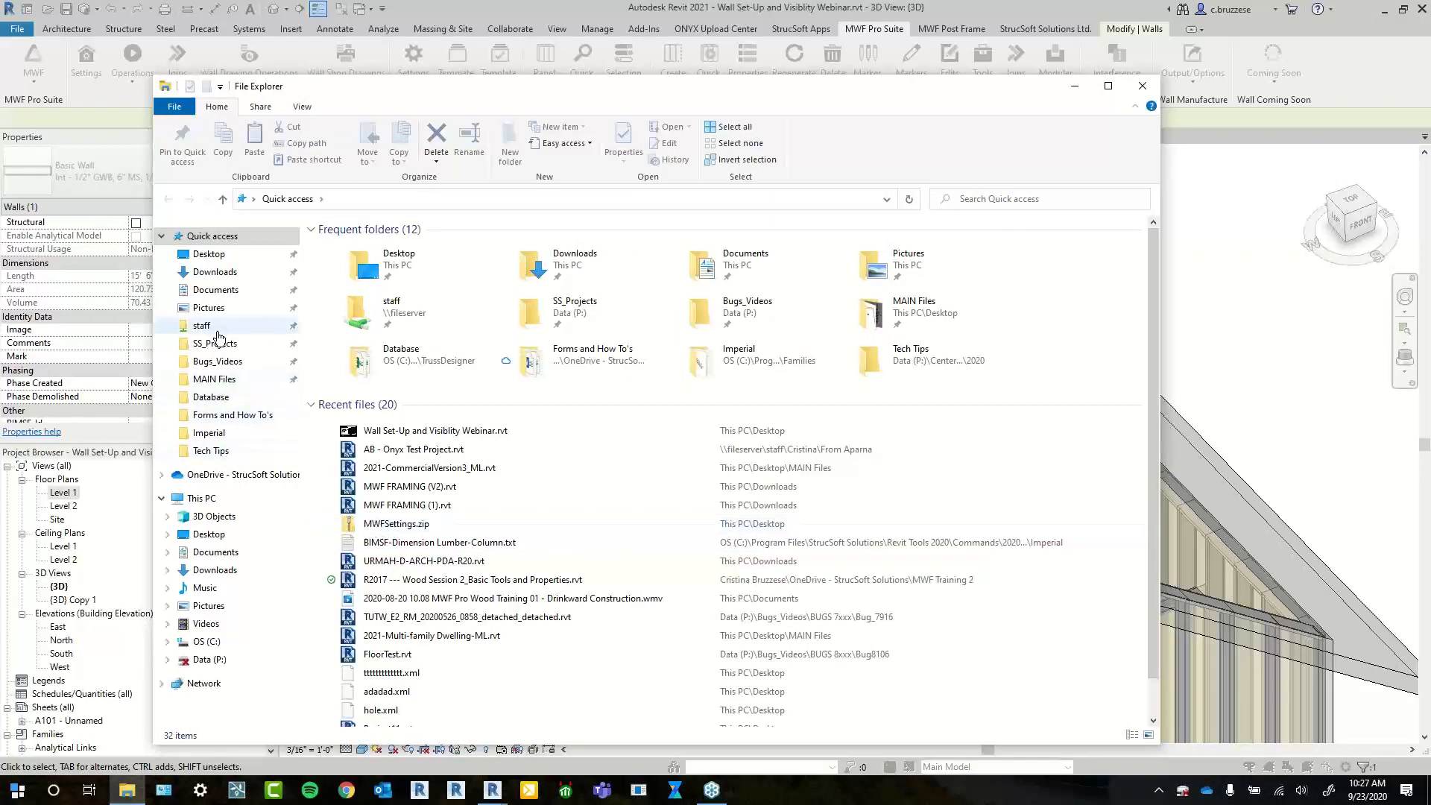
click(216, 643)
click(480, 198)
key(ctrl+v)
key(Return)
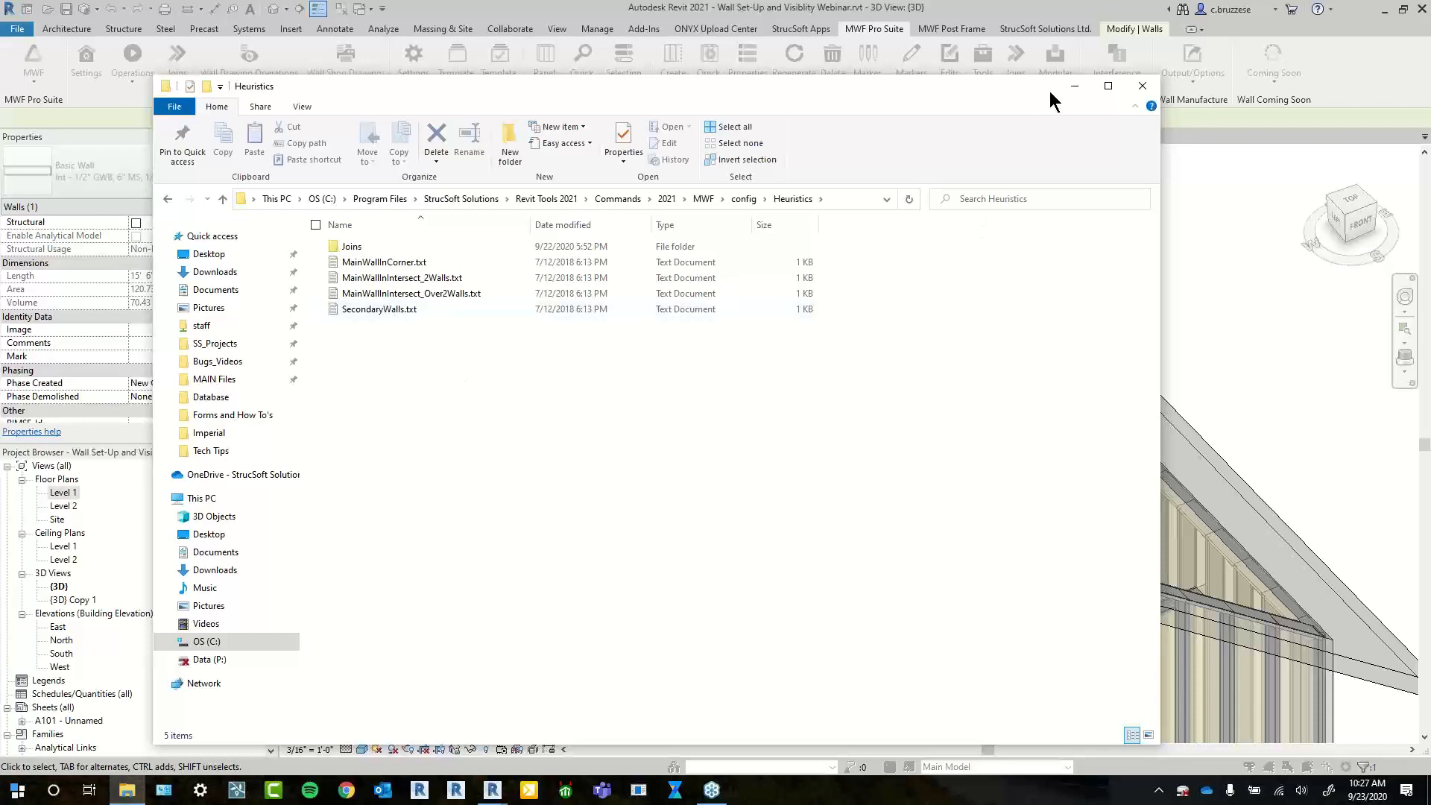
Inspect the heuristics text files in the Joins subfolder and go to the Desktop folder
double_click(385, 250)
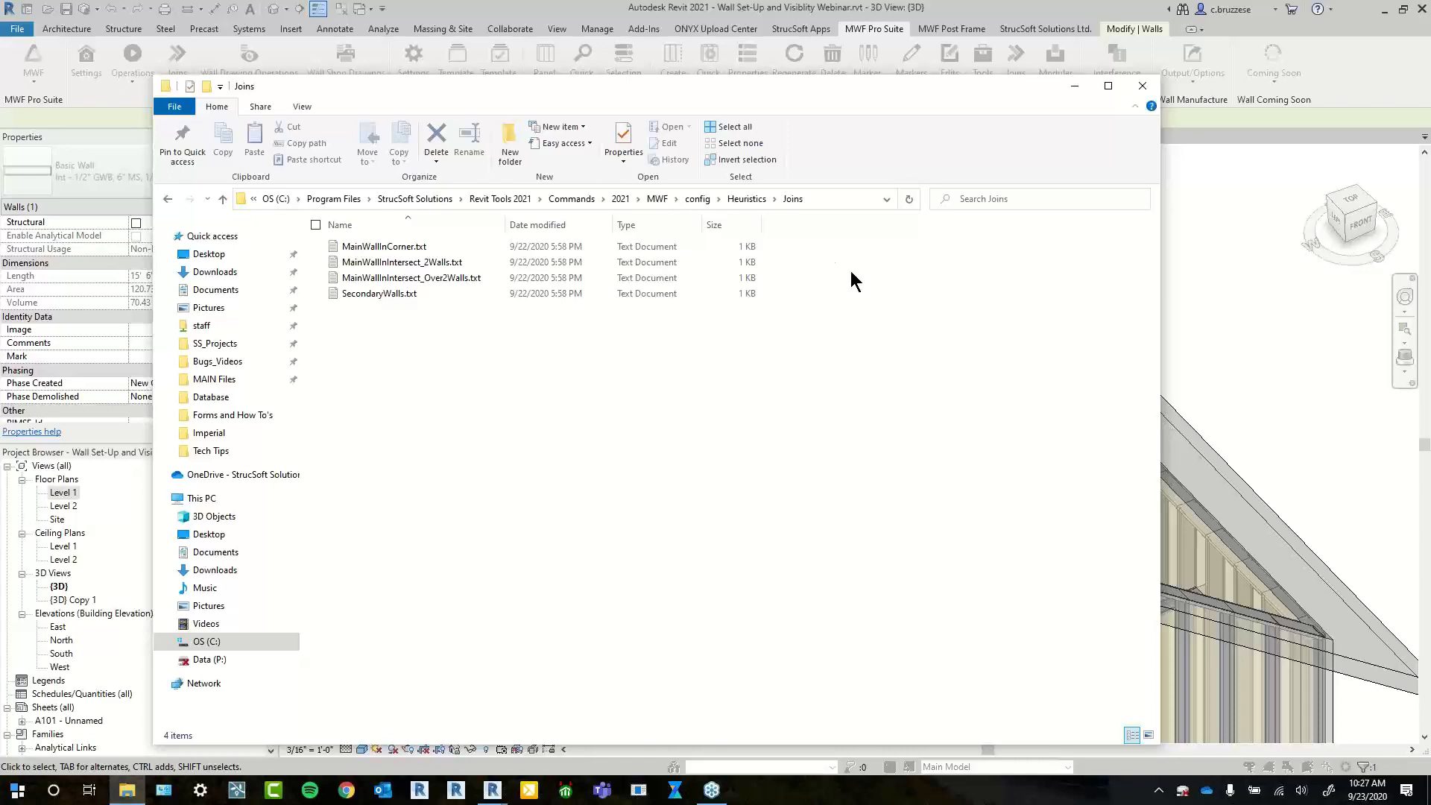
drag(1022, 88, 1080, 524)
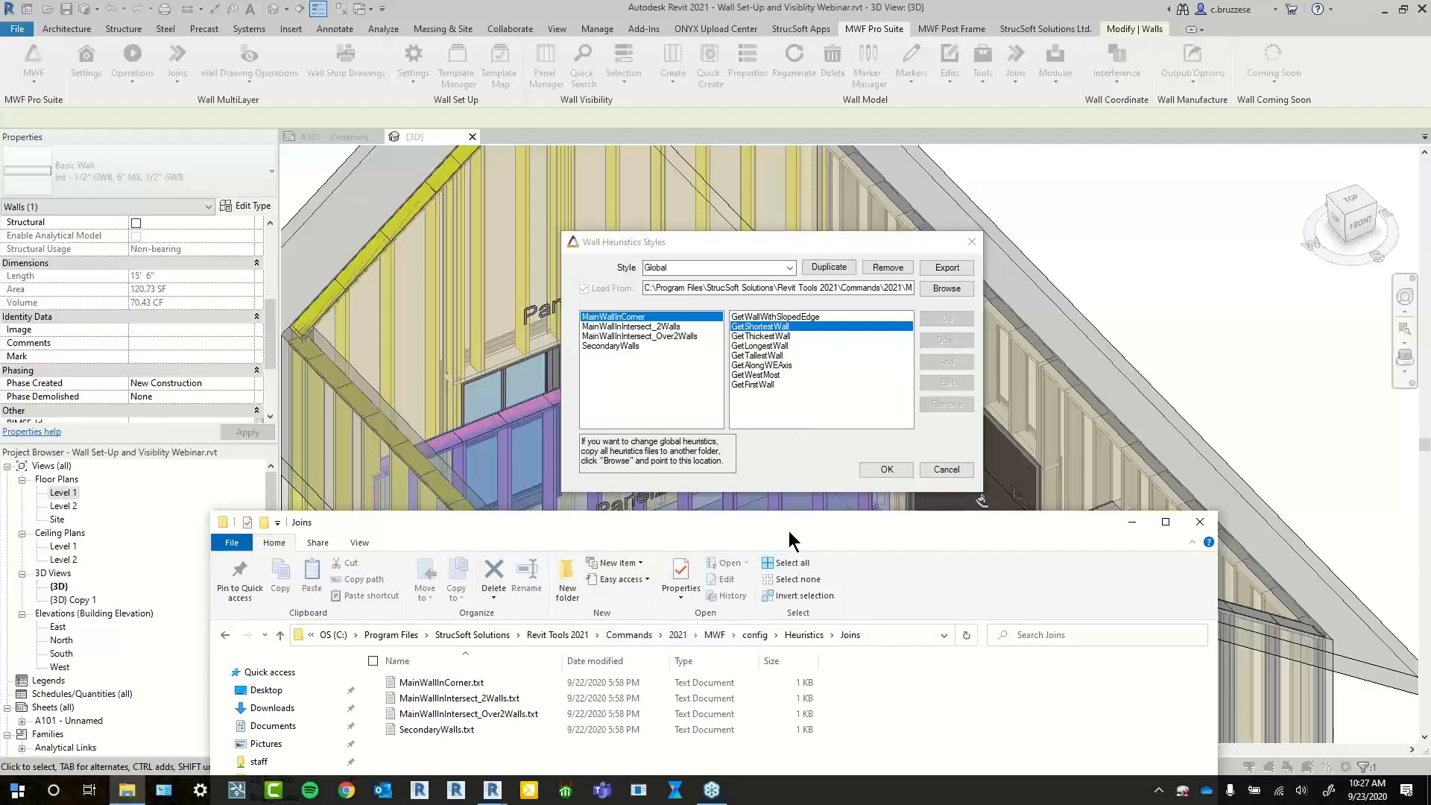
drag(823, 514, 808, 103)
click(801, 230)
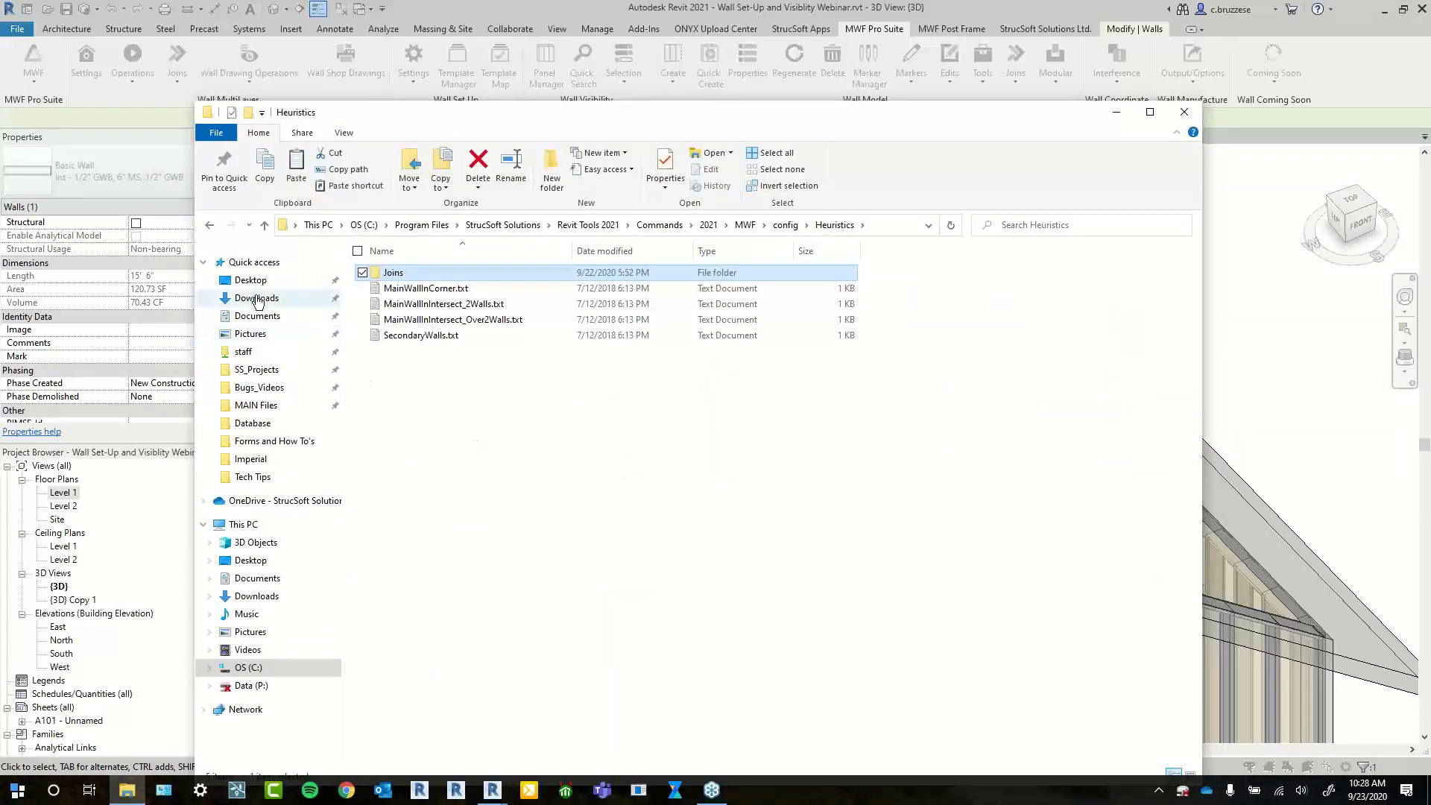
click(231, 279)
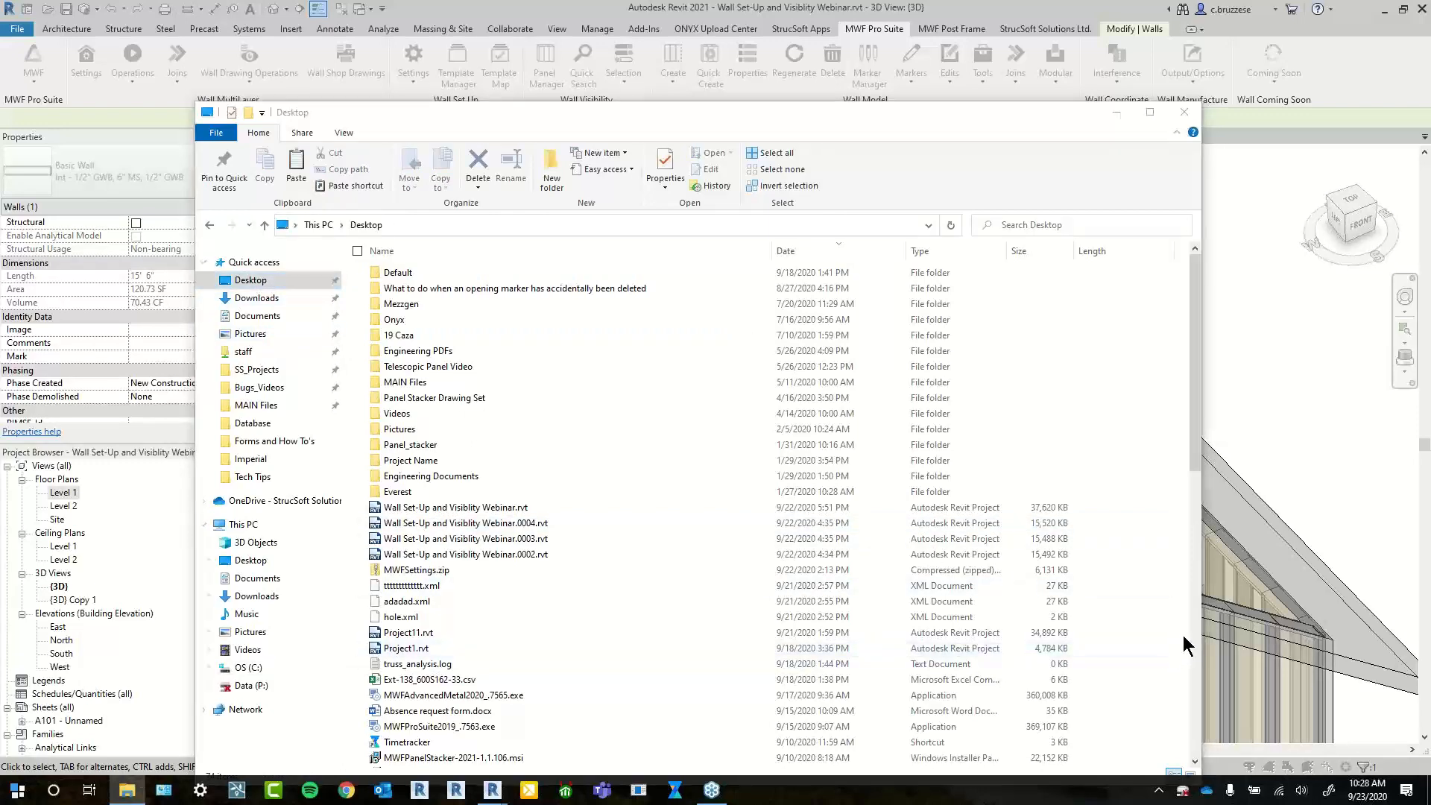
Paste the copied Joins folder onto the Desktop, check its heuristics text files, and close File Explorer
key(ctrl+v)
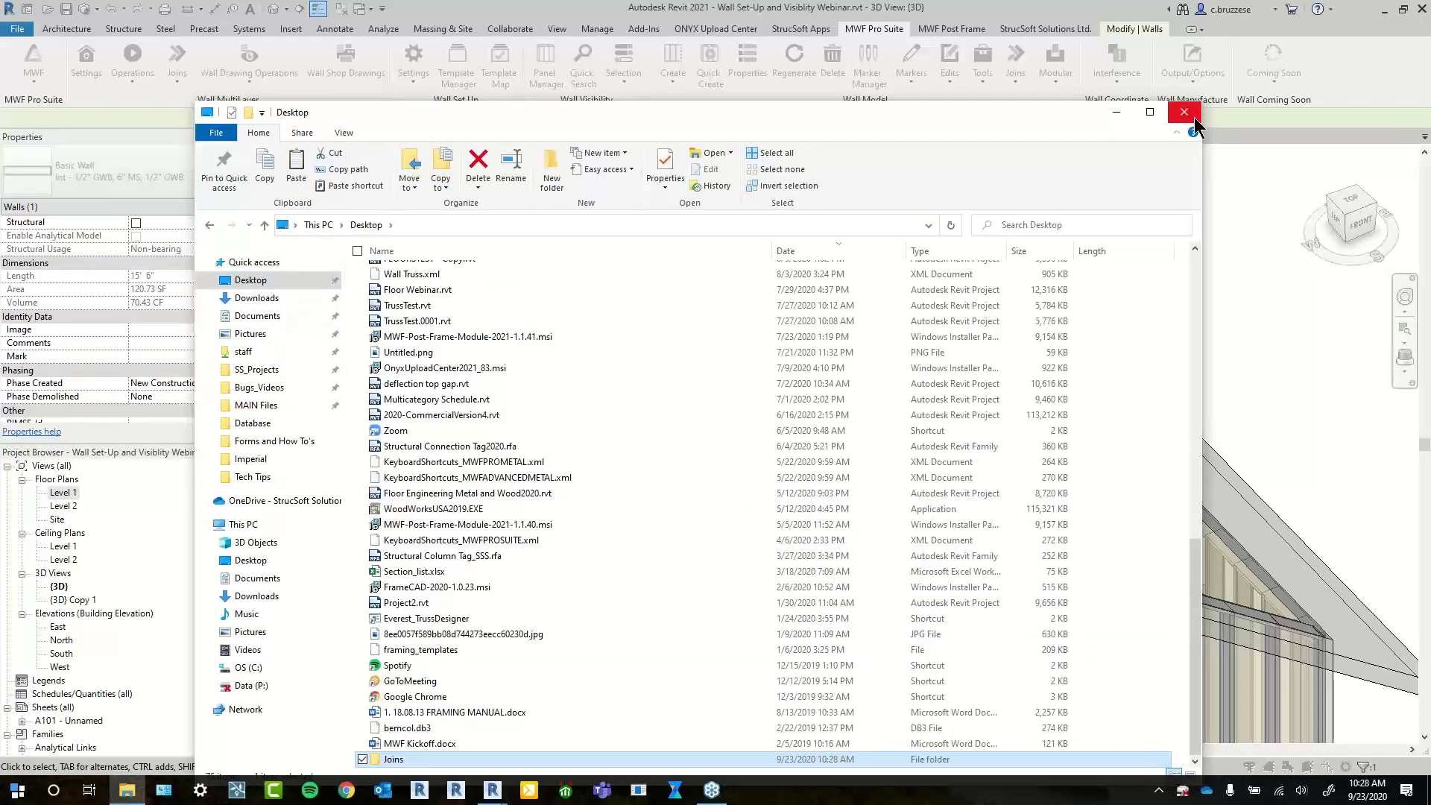
double_click(391, 758)
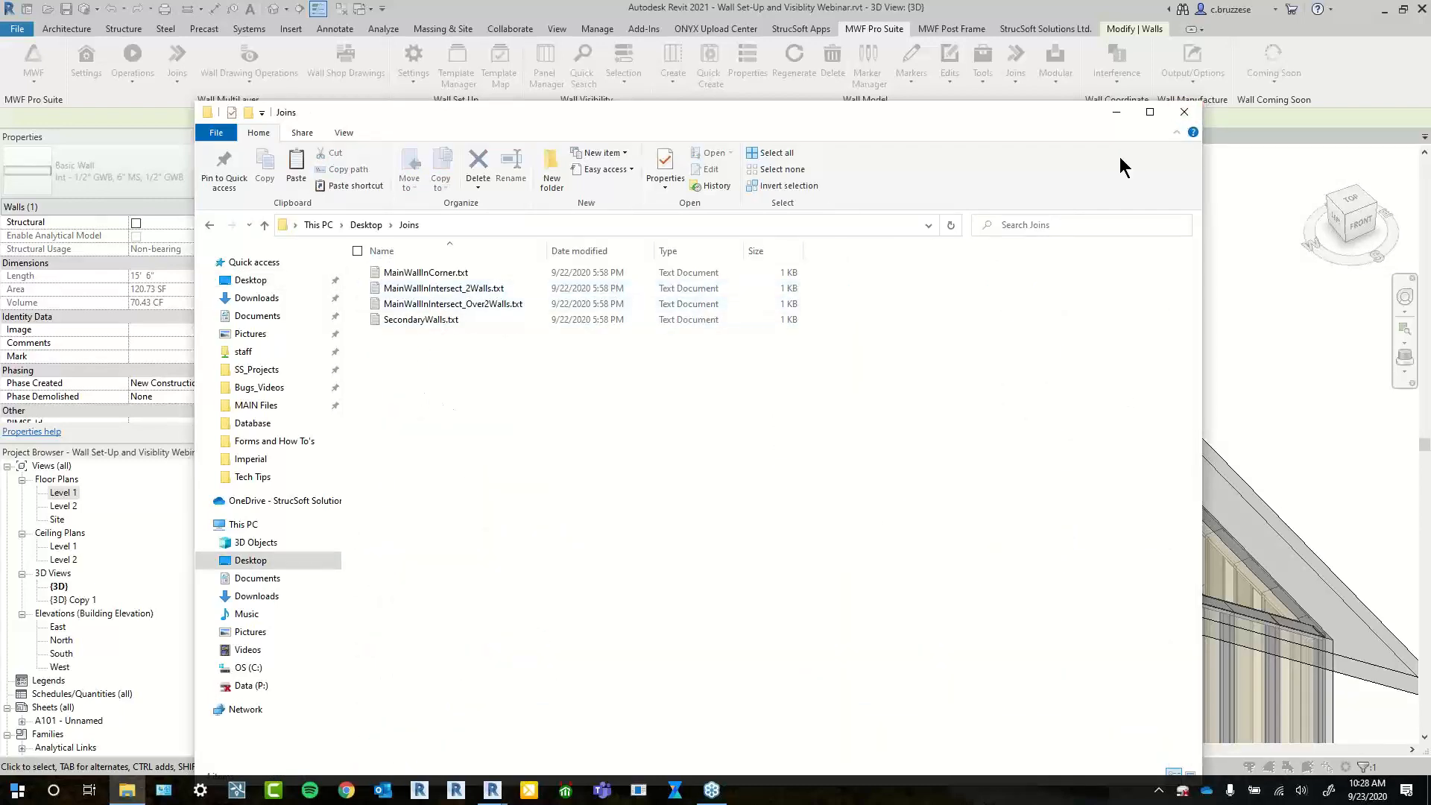
click(1185, 112)
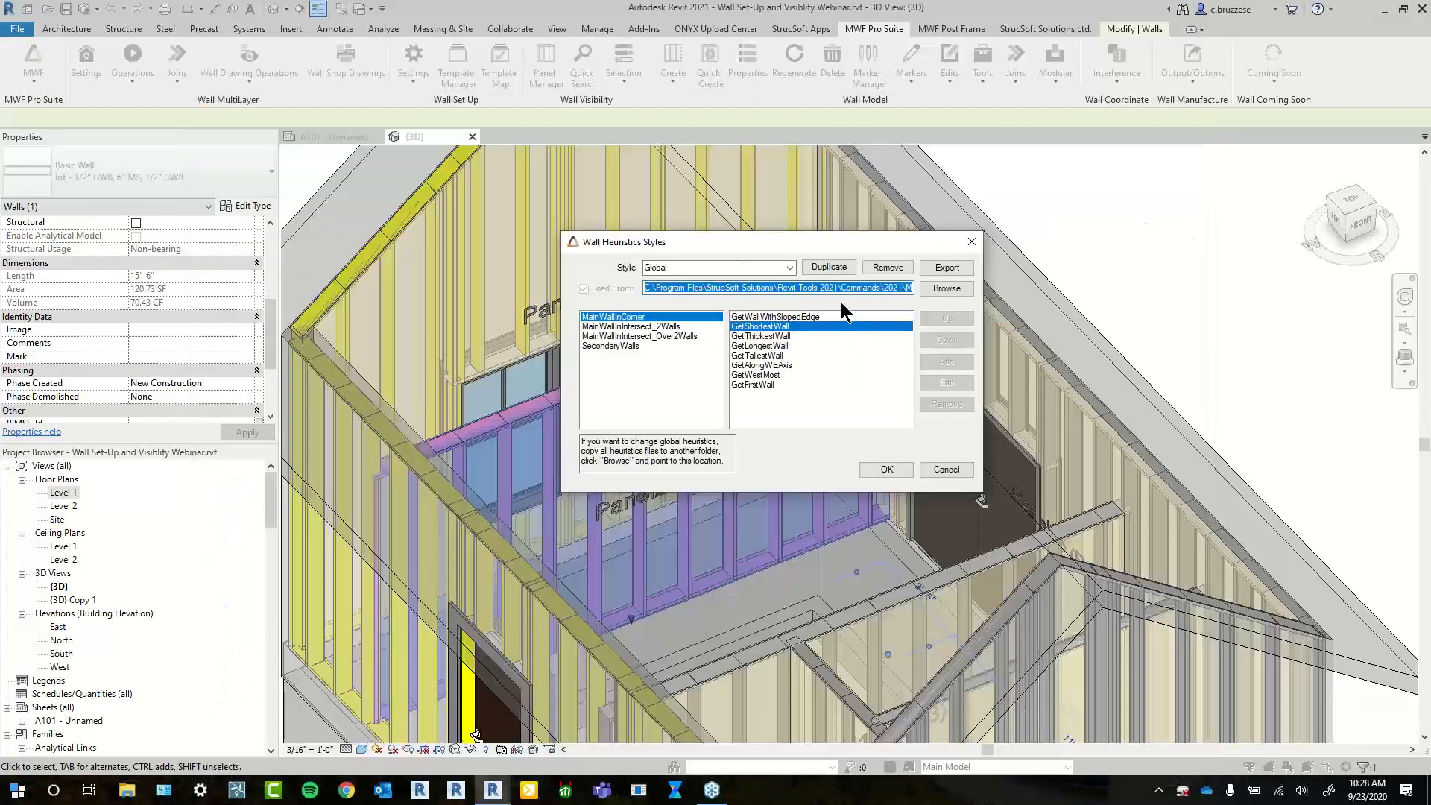
Point the Global heuristics style to the Joins folder on the Desktop
click(952, 288)
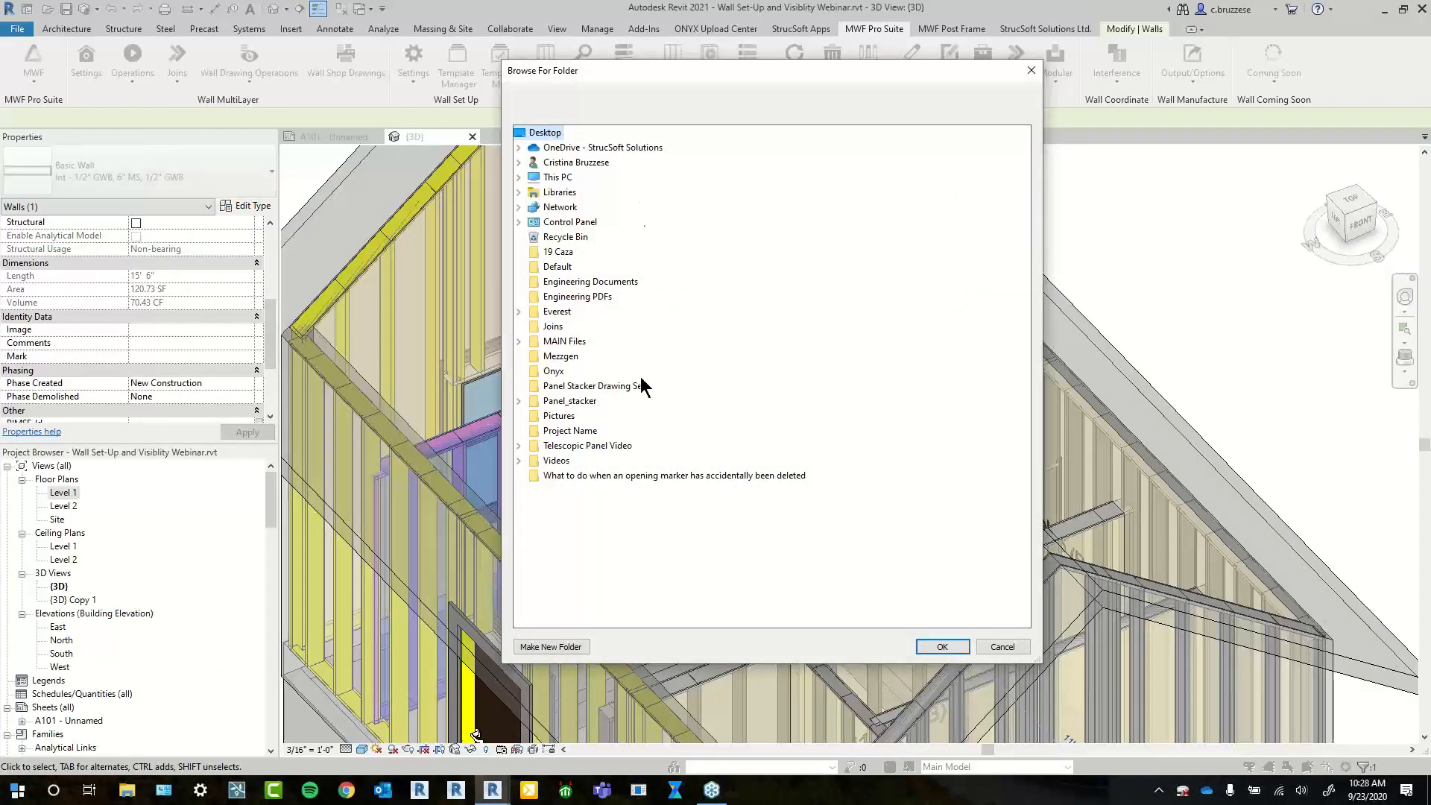
click(553, 326)
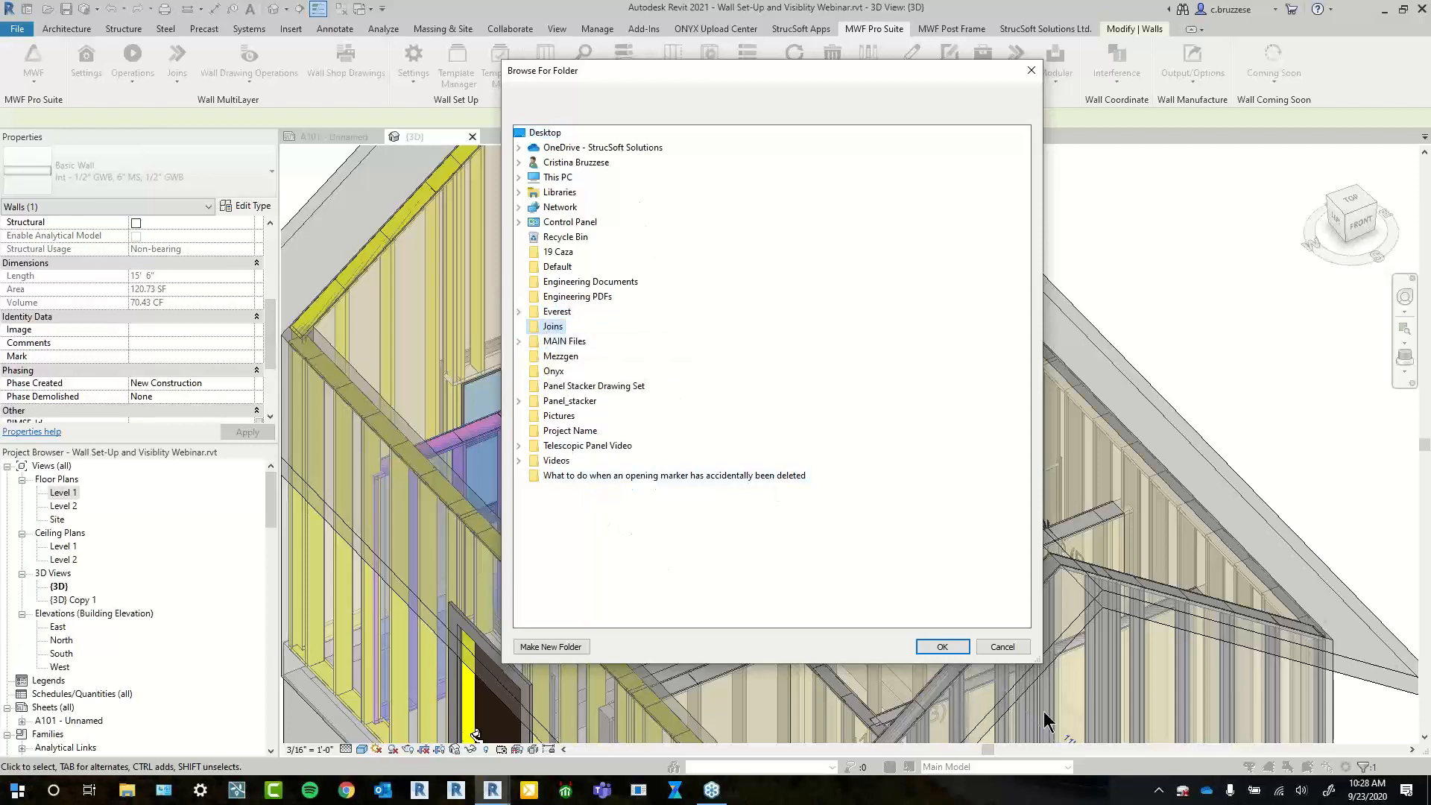
click(946, 647)
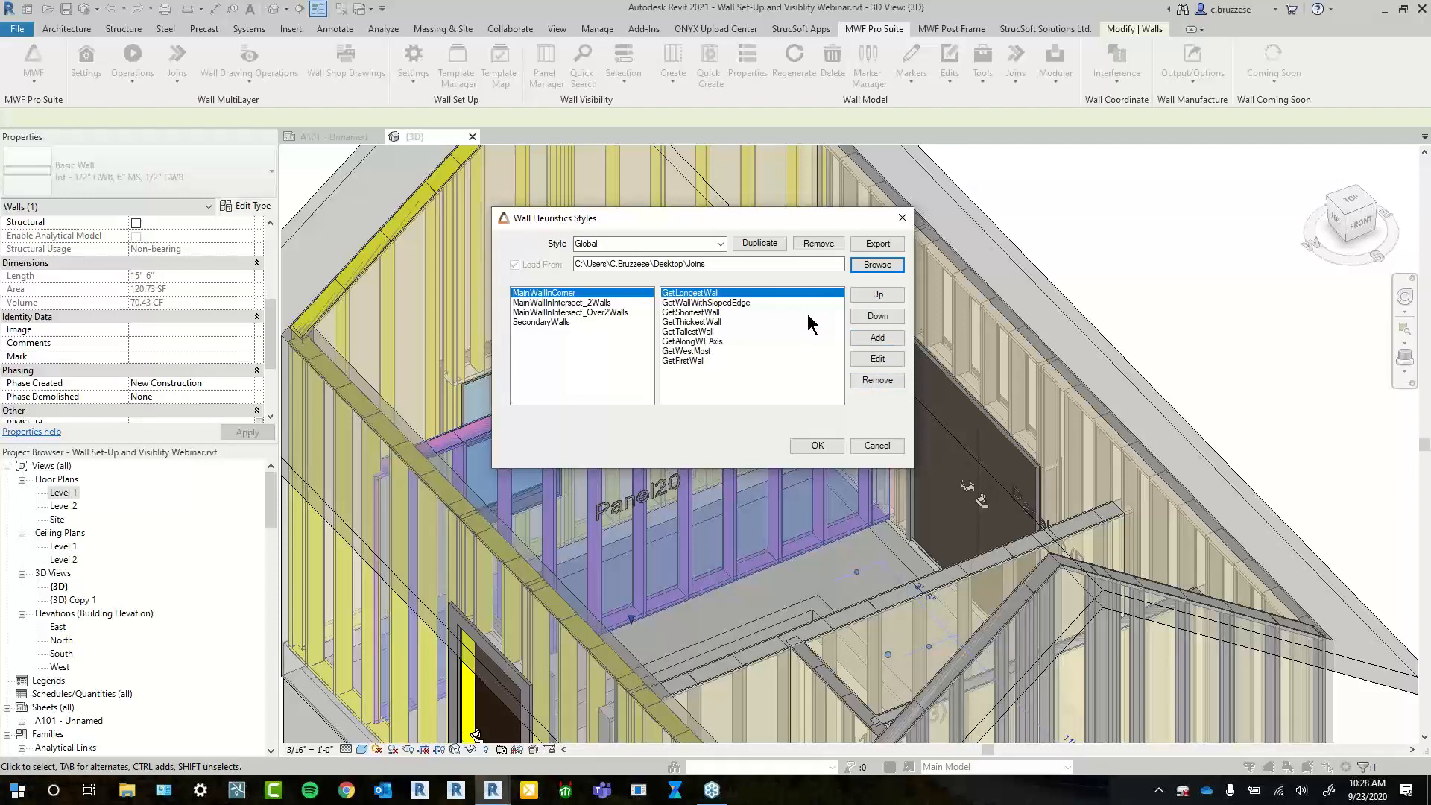
Move GetLongestWall two places down in the MainWallInCorner rules and return it to the first position
click(698, 303)
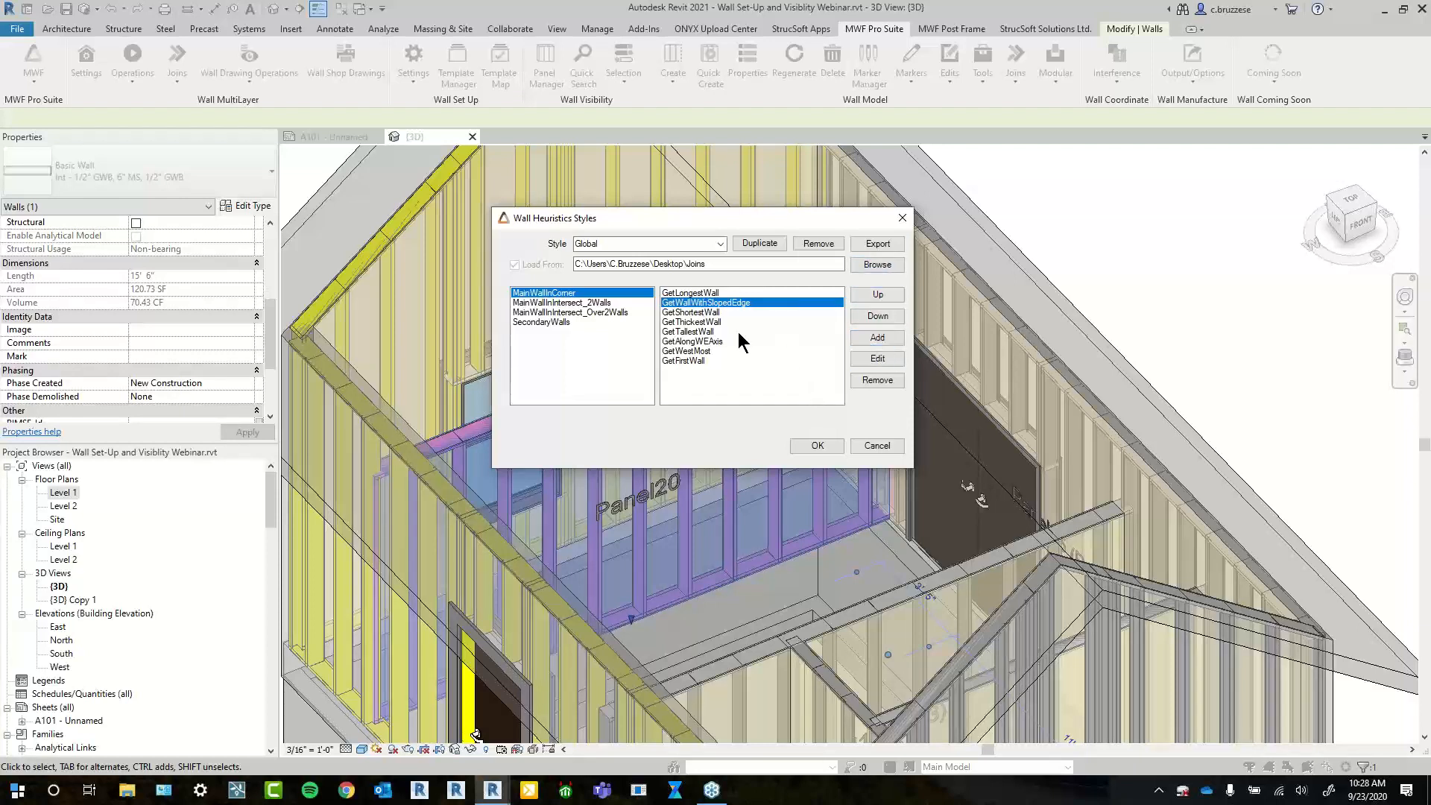
click(712, 322)
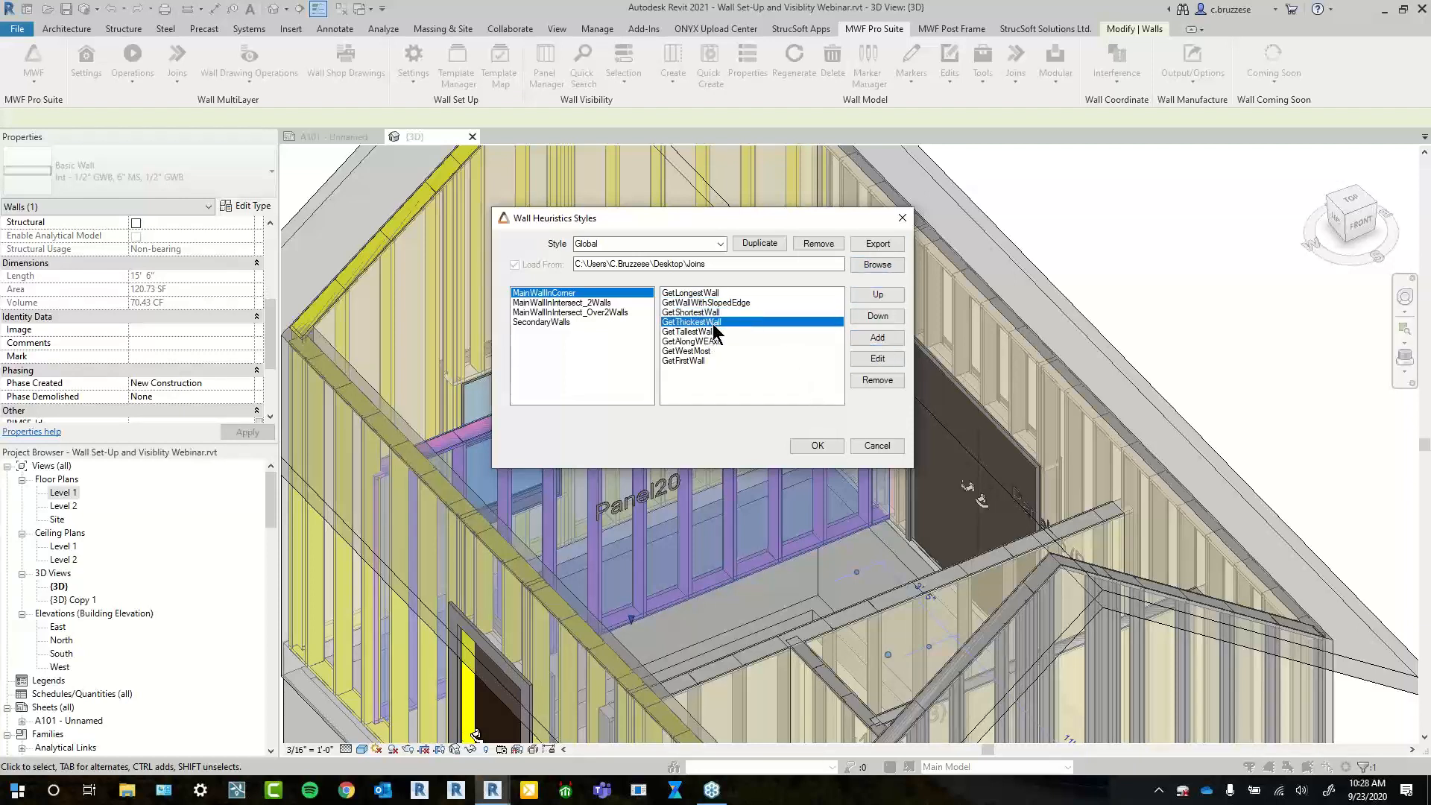
click(713, 312)
click(708, 293)
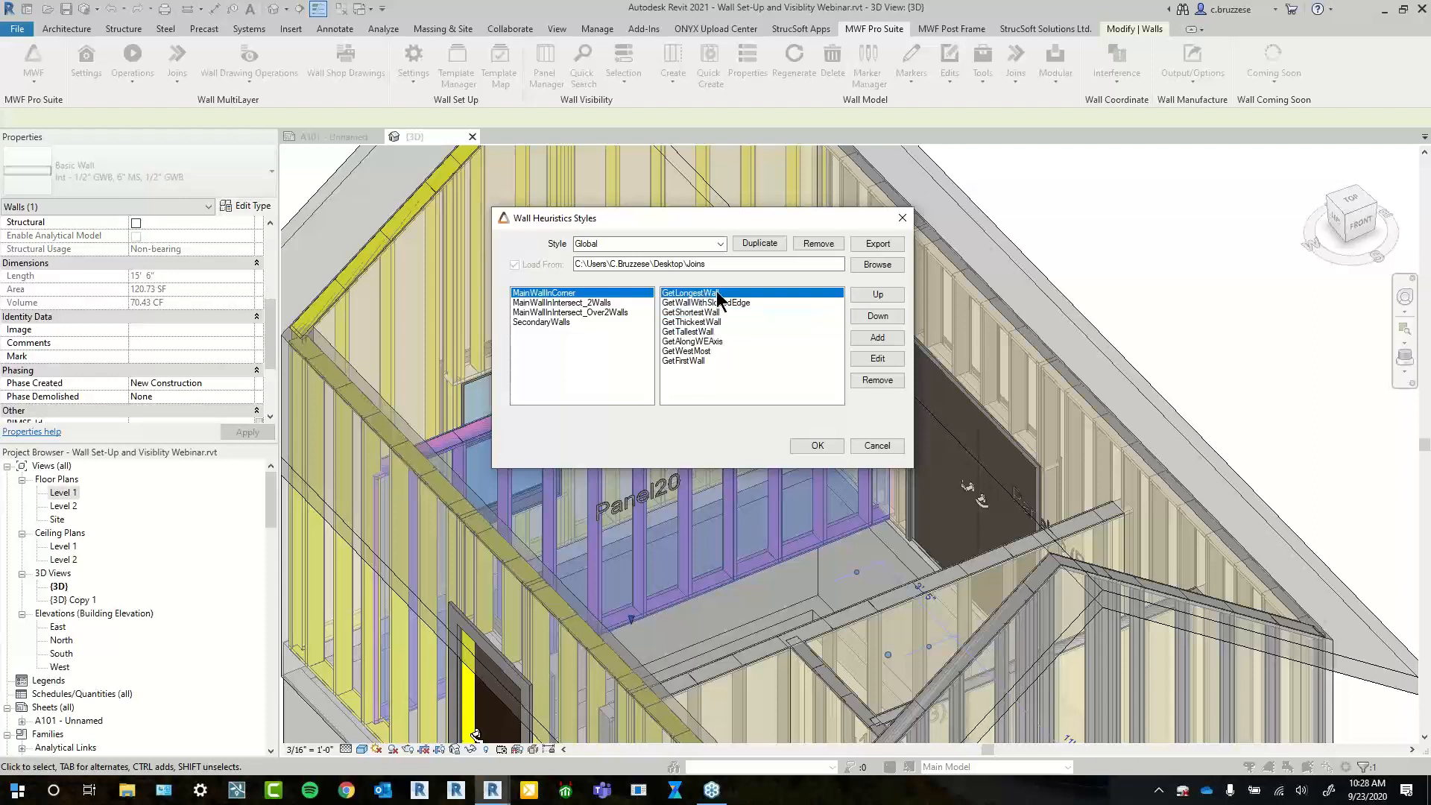
click(879, 317)
click(879, 316)
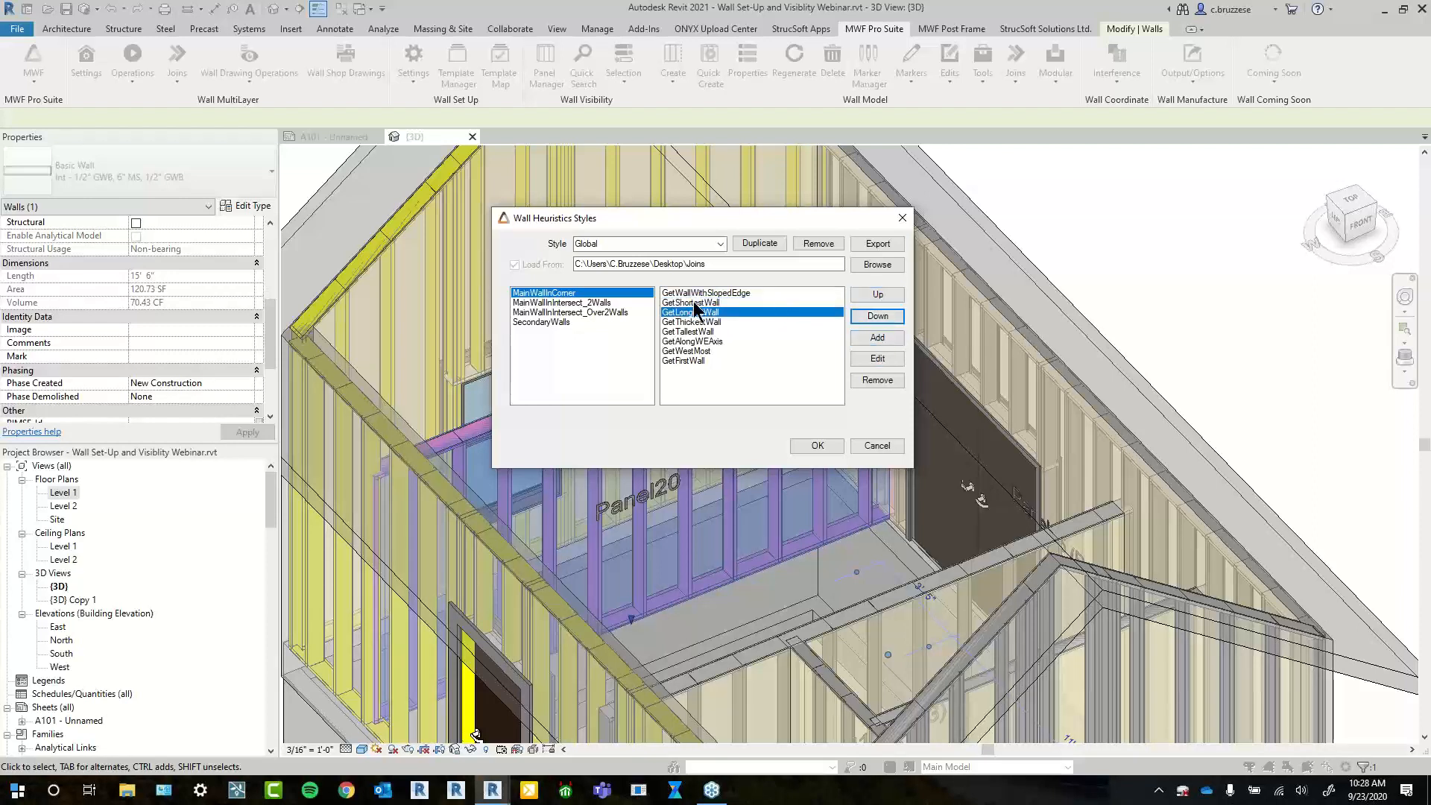
click(878, 295)
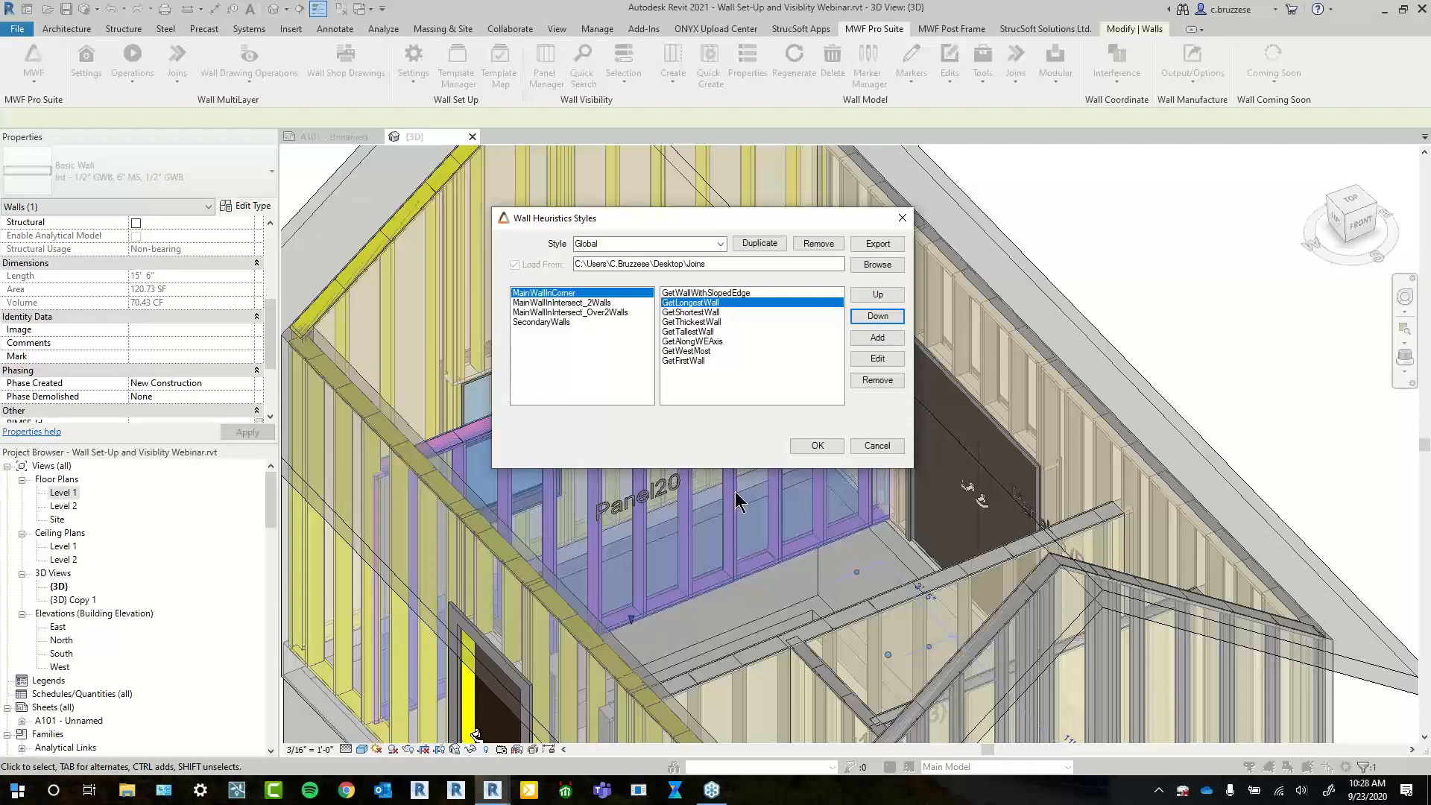
click(877, 294)
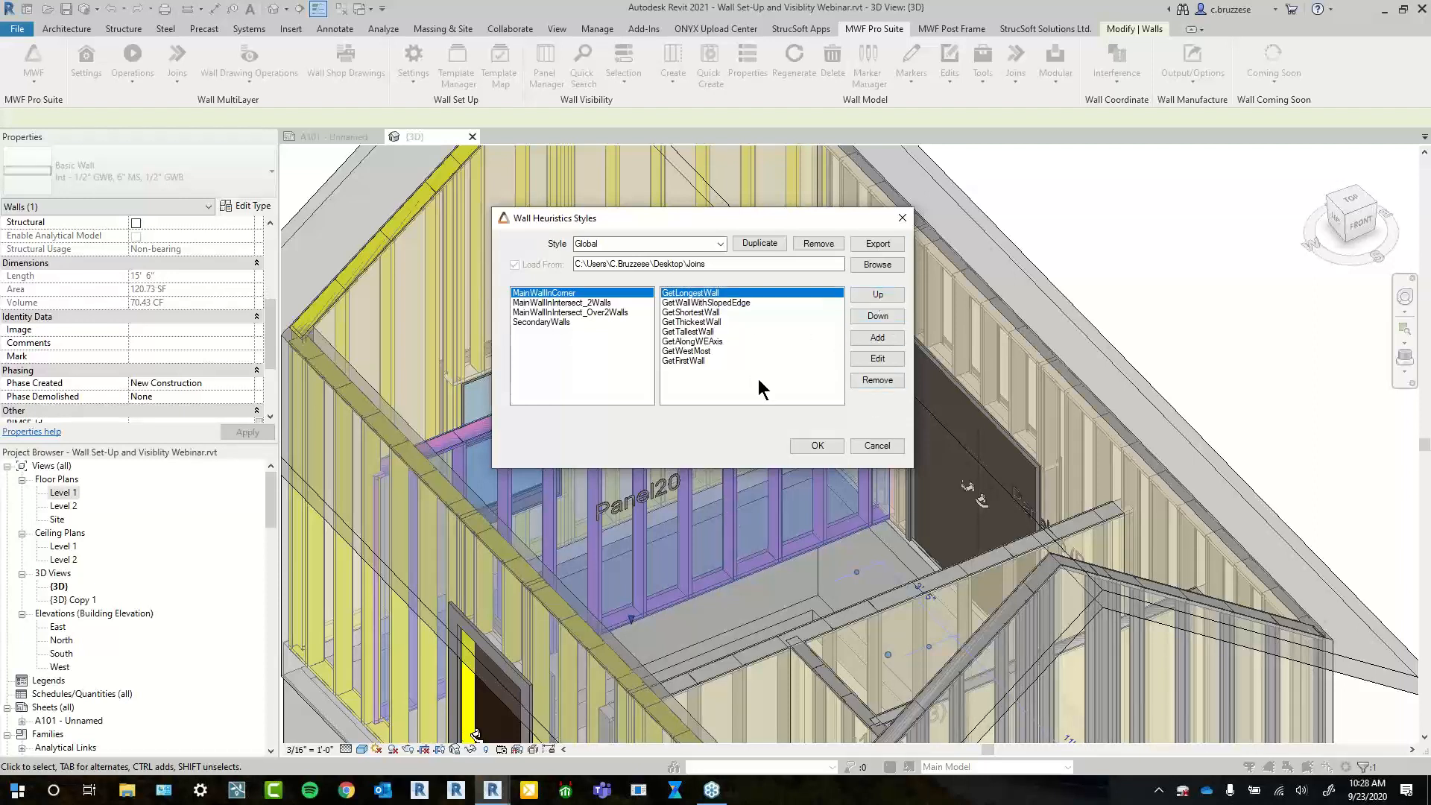
Review the MainWallInIntersect_2Walls rules against the model, return to MainWallInCorner, and accept the Global heuristics settings
click(566, 302)
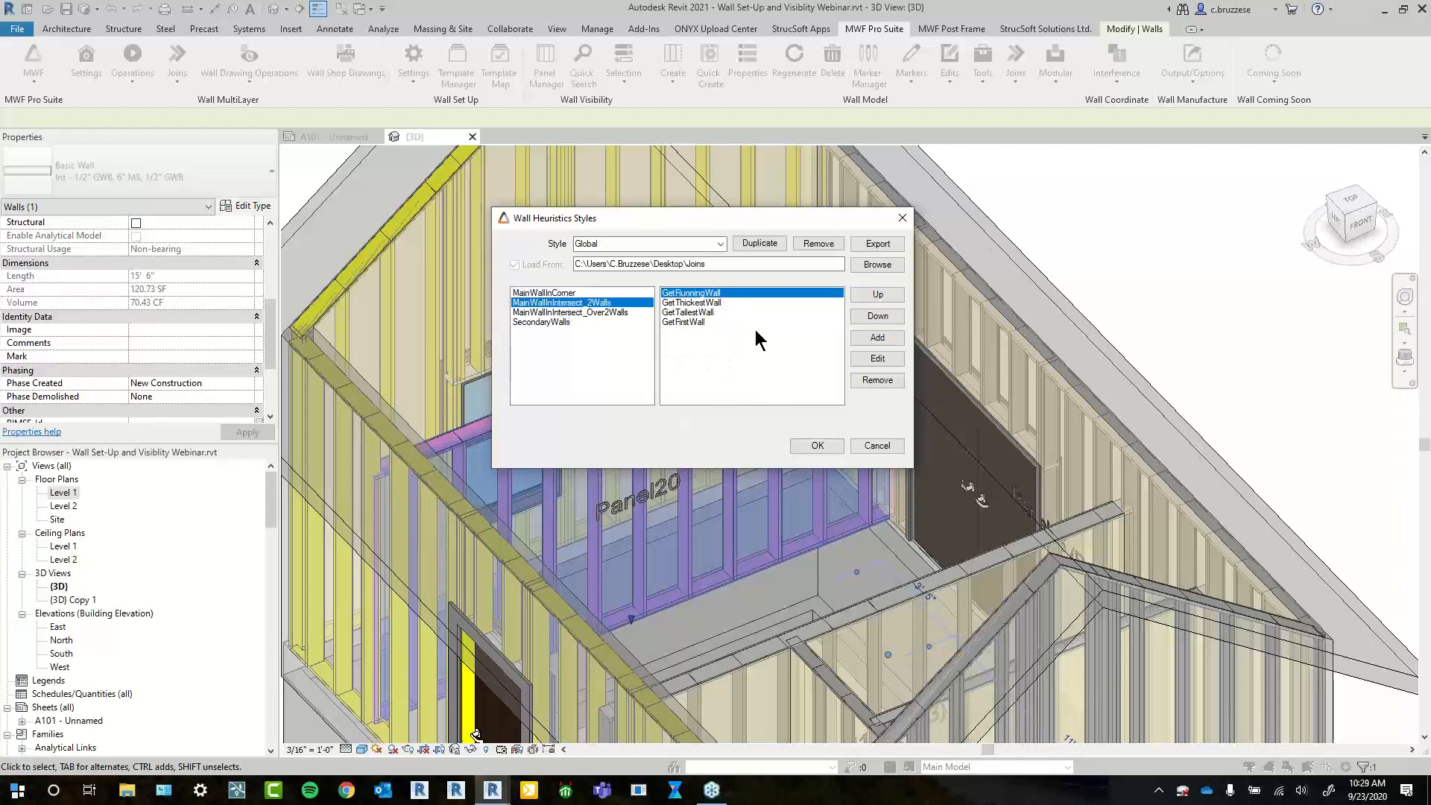
drag(728, 211, 436, 221)
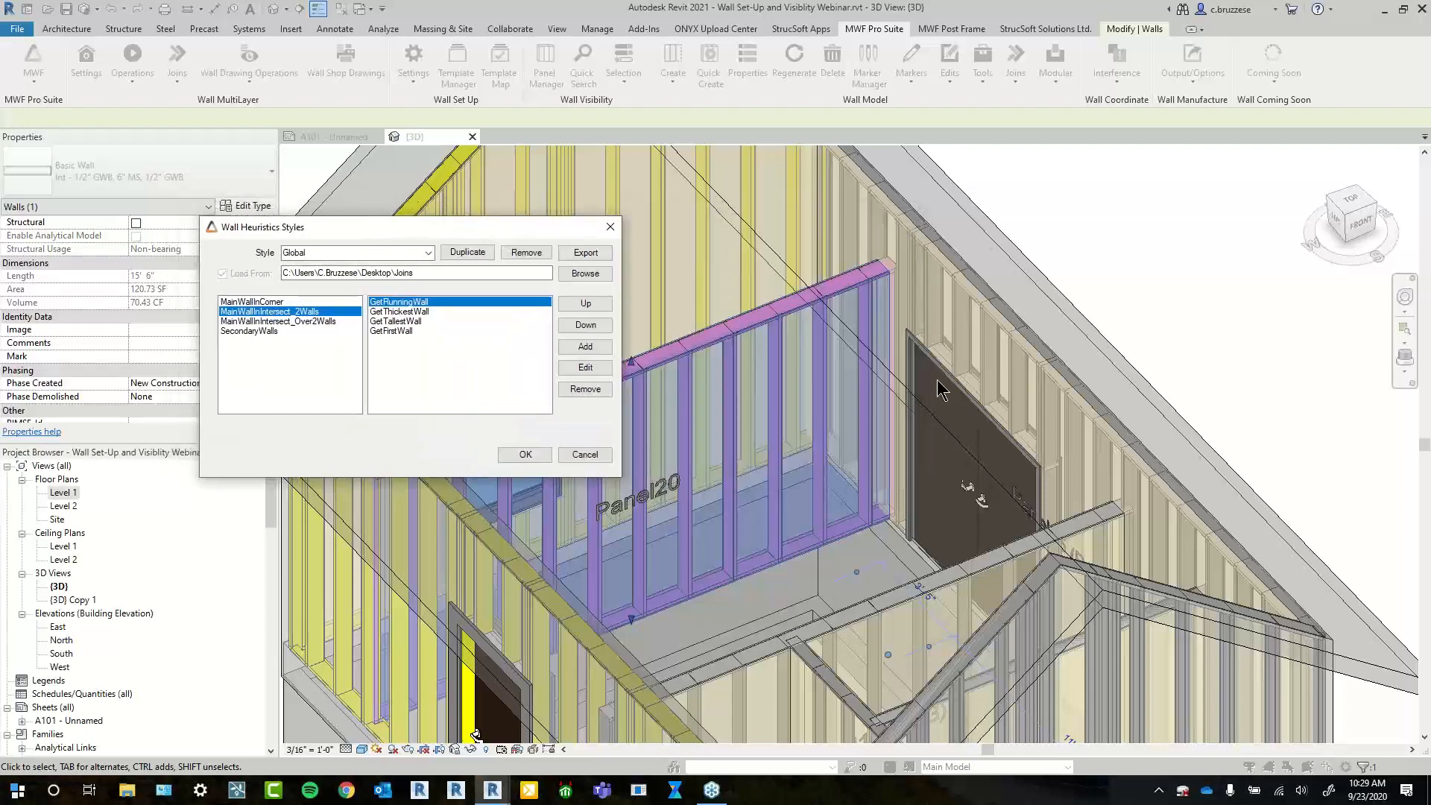
click(427, 311)
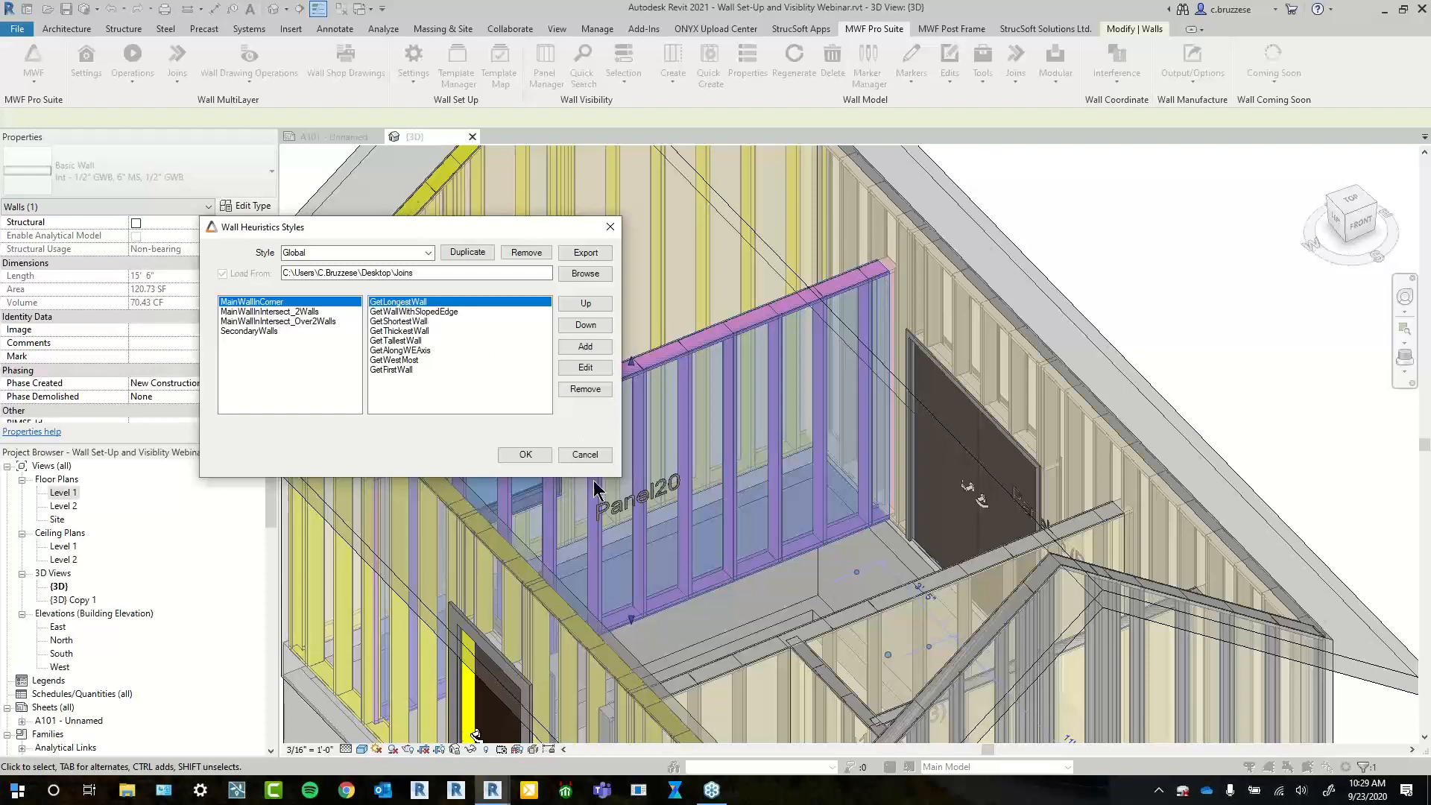
click(526, 455)
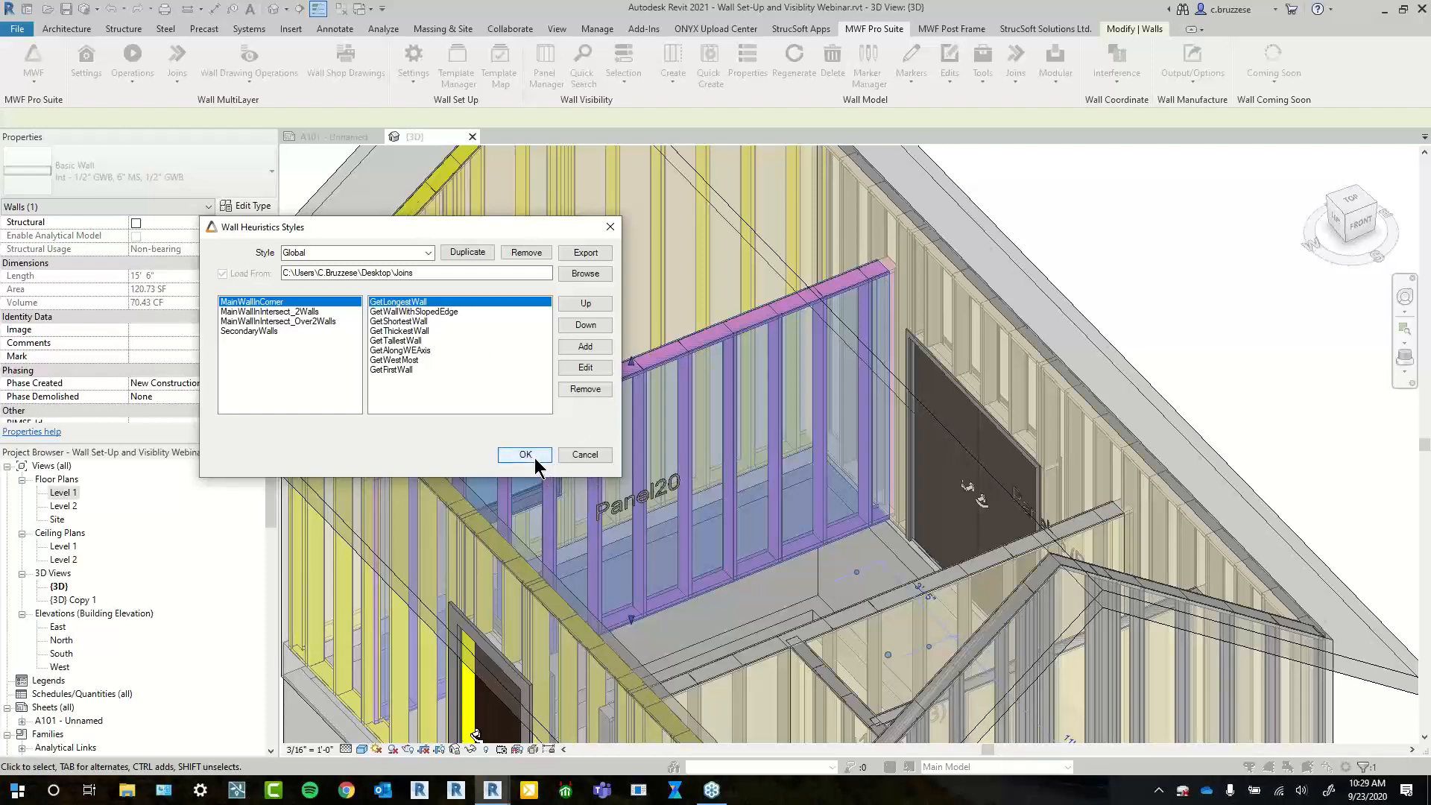
Orient the 3D view to Top at the corner where the two exterior walls meet
scroll(826, 511, down, 2)
shift+middle_drag(826, 511, 1041, 596)
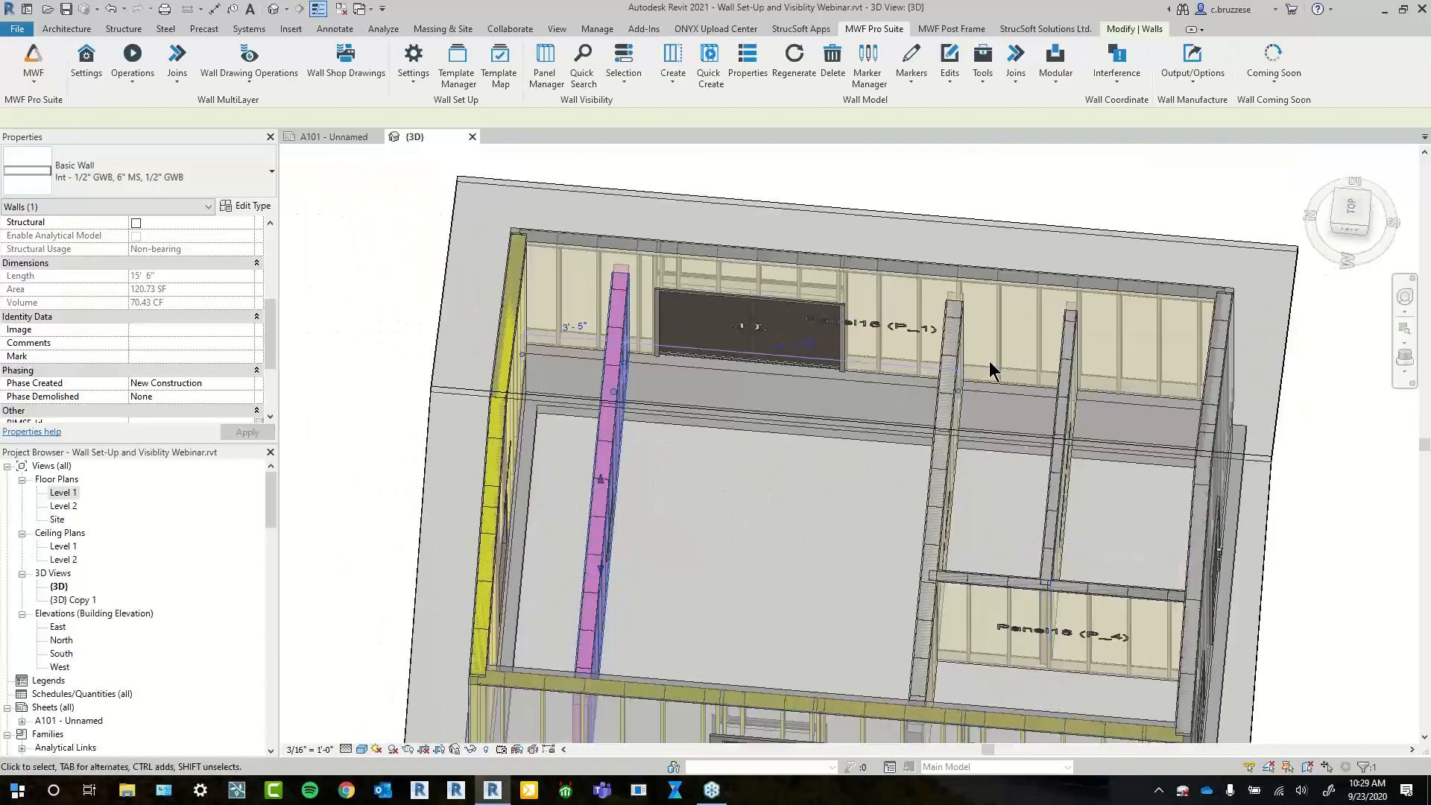
click(1342, 209)
scroll(768, 190, up, 4)
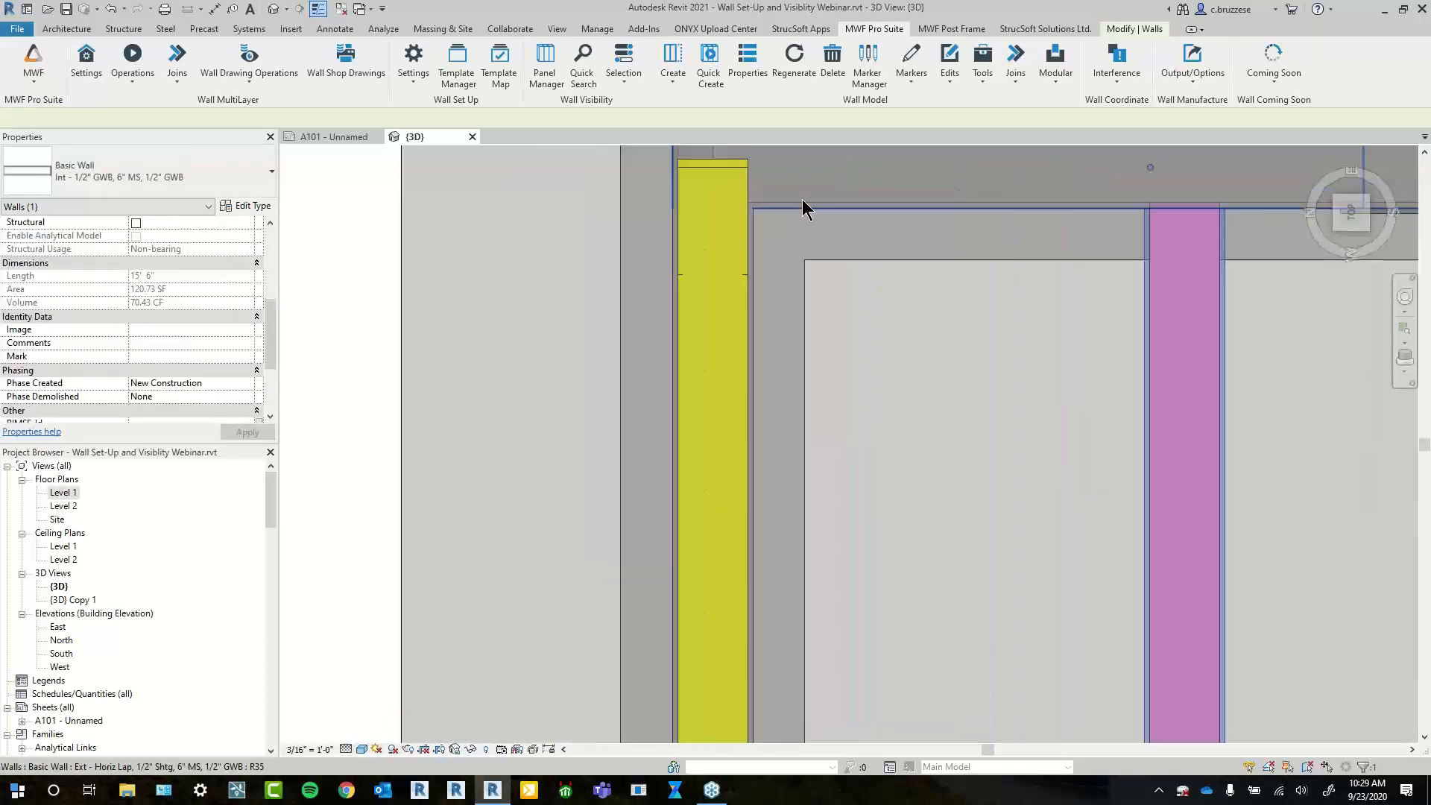
Try to place a panel join at the corner with an exterior wall and the yellow framing member selected
click(805, 200)
ctrl+click(758, 230)
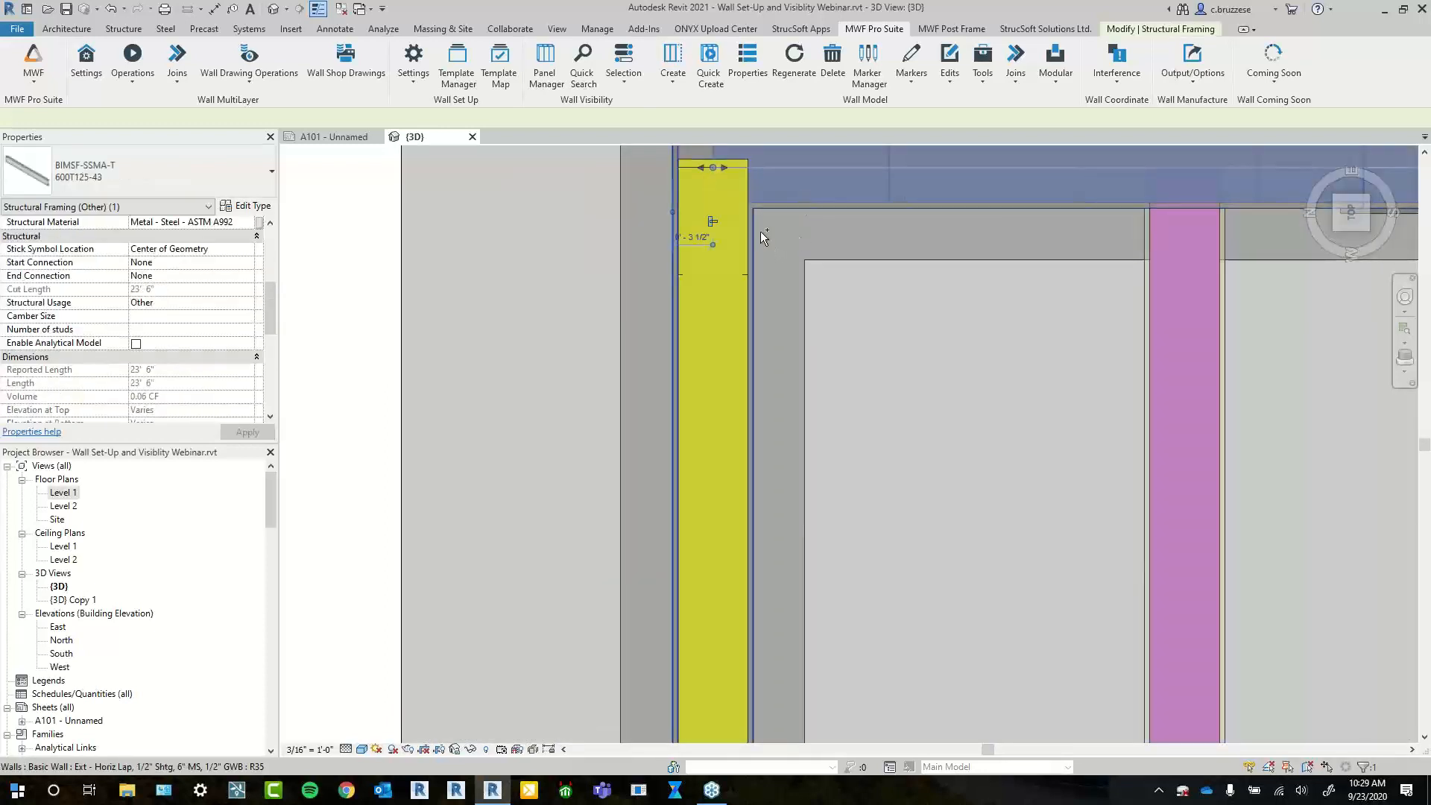
middle_drag(835, 267, 789, 418)
click(1013, 79)
click(1010, 106)
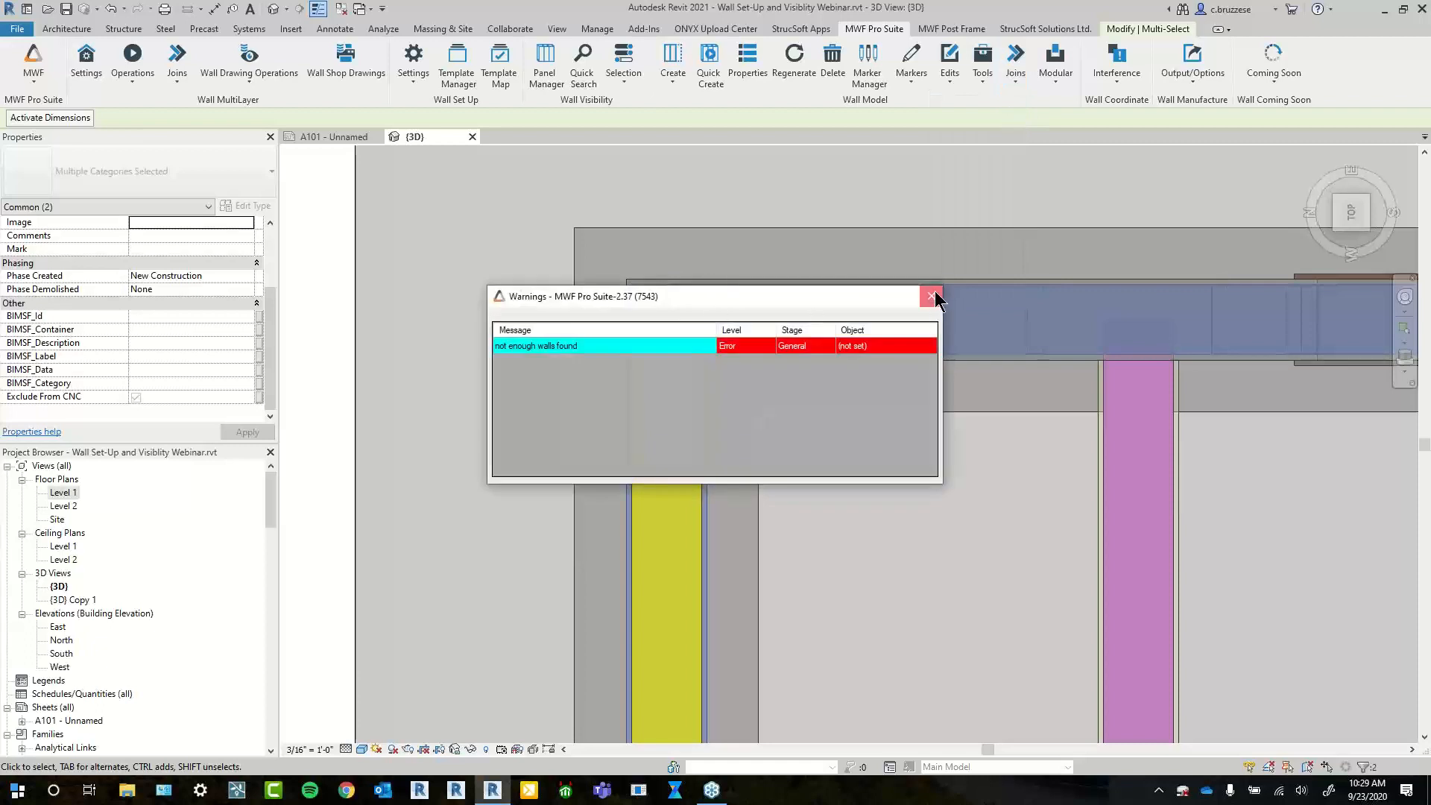
click(932, 296)
Place the LGS L-ANY SIMPLE A [J110] panel join on the corner between the two exterior walls
click(659, 274)
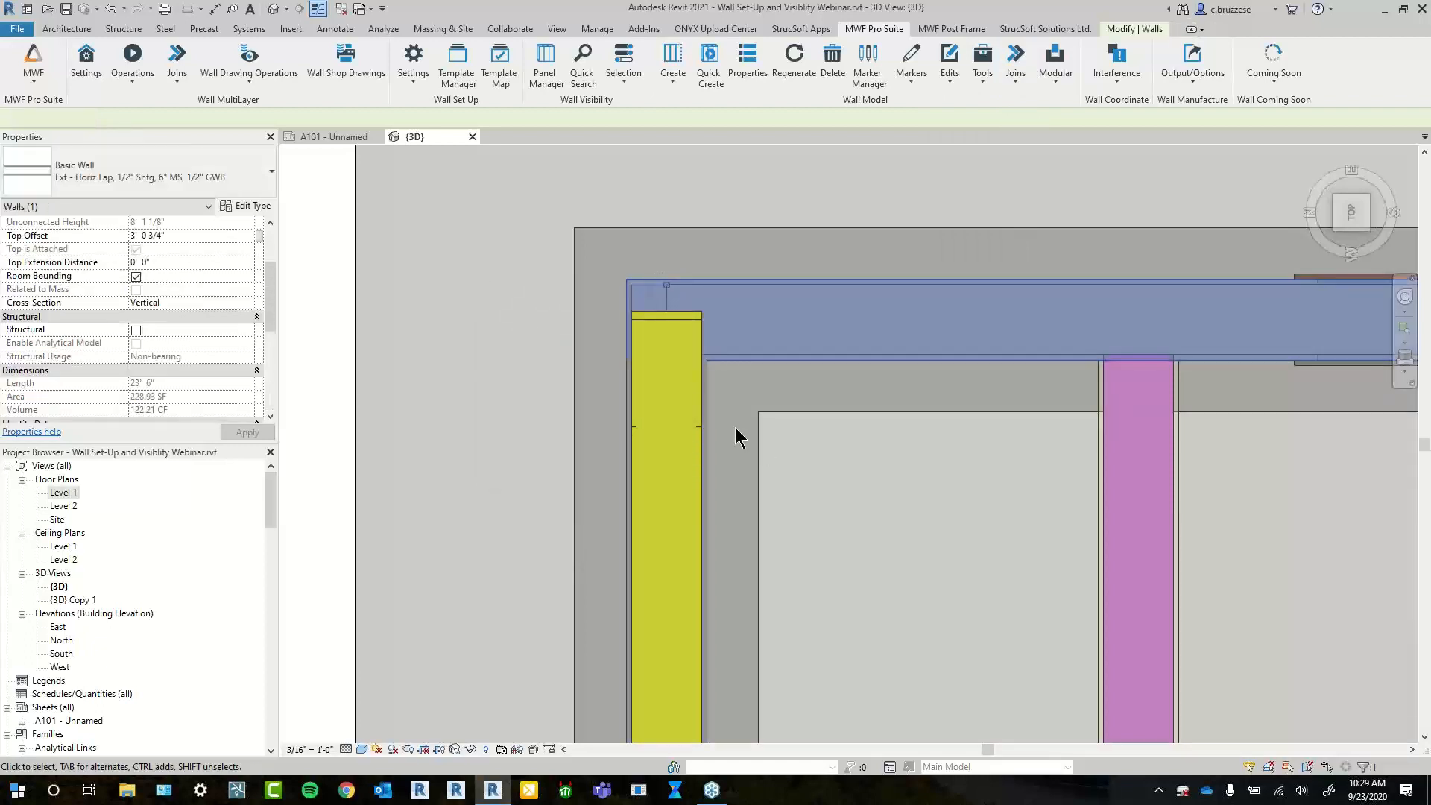
ctrl+click(714, 410)
click(1015, 74)
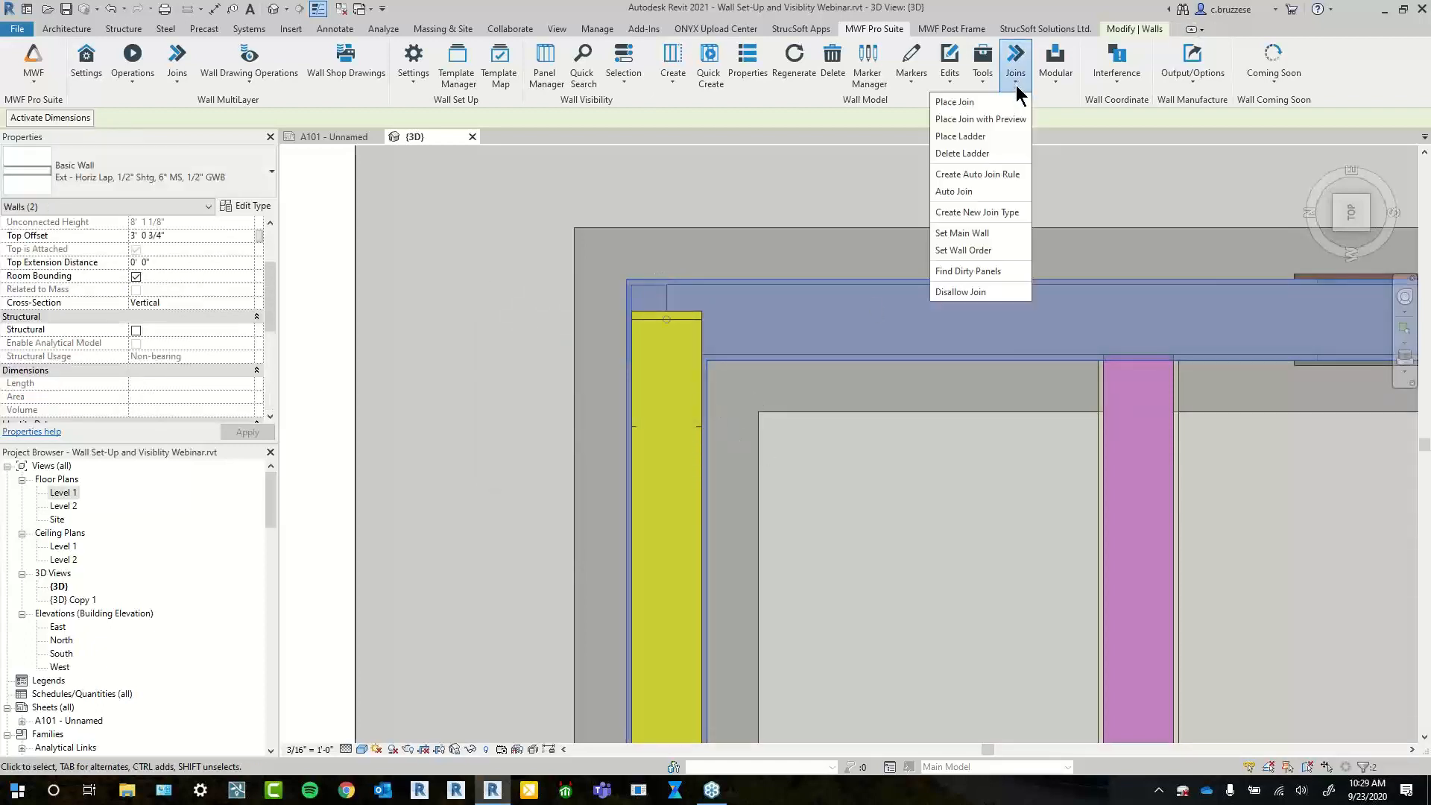
click(1011, 100)
click(522, 239)
click(726, 227)
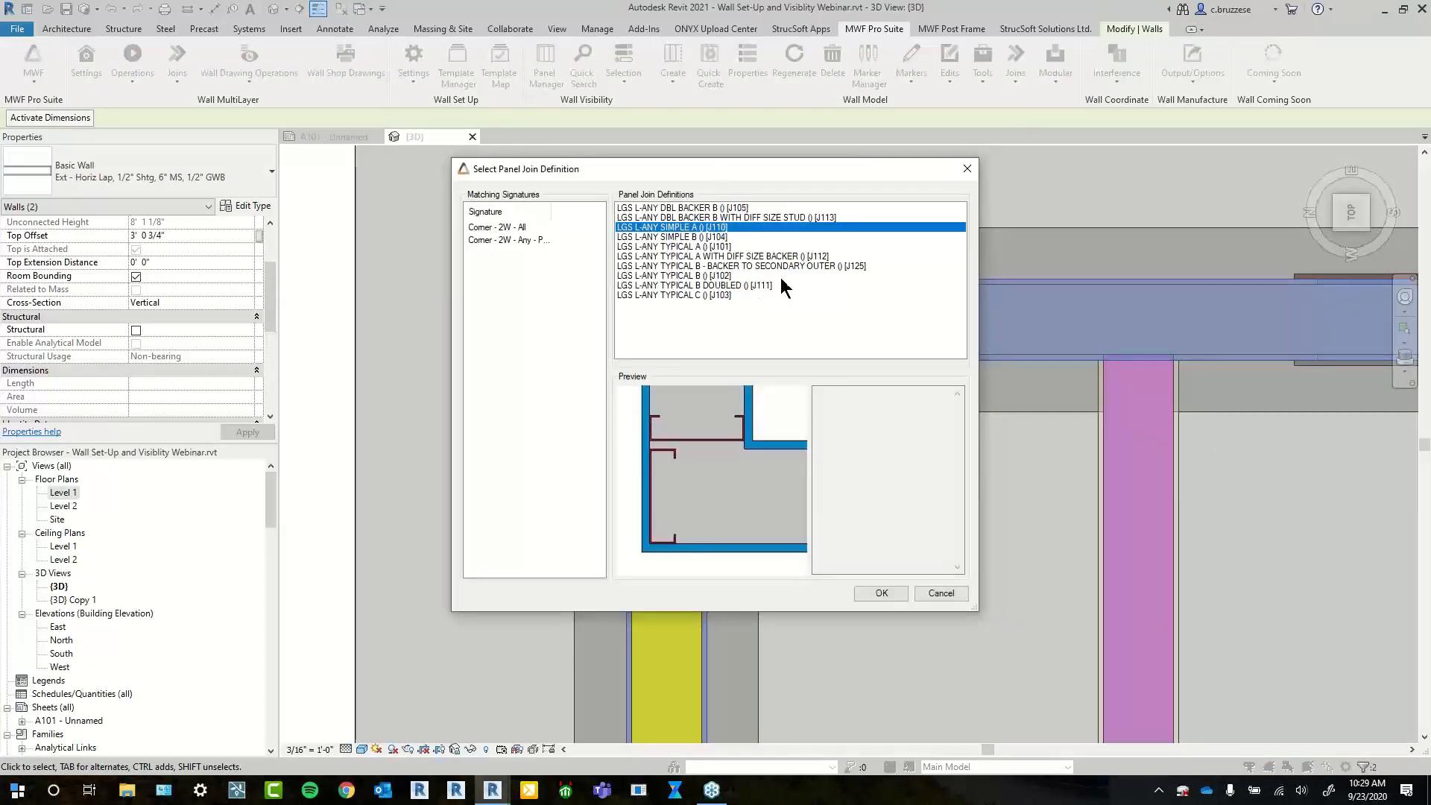
click(881, 593)
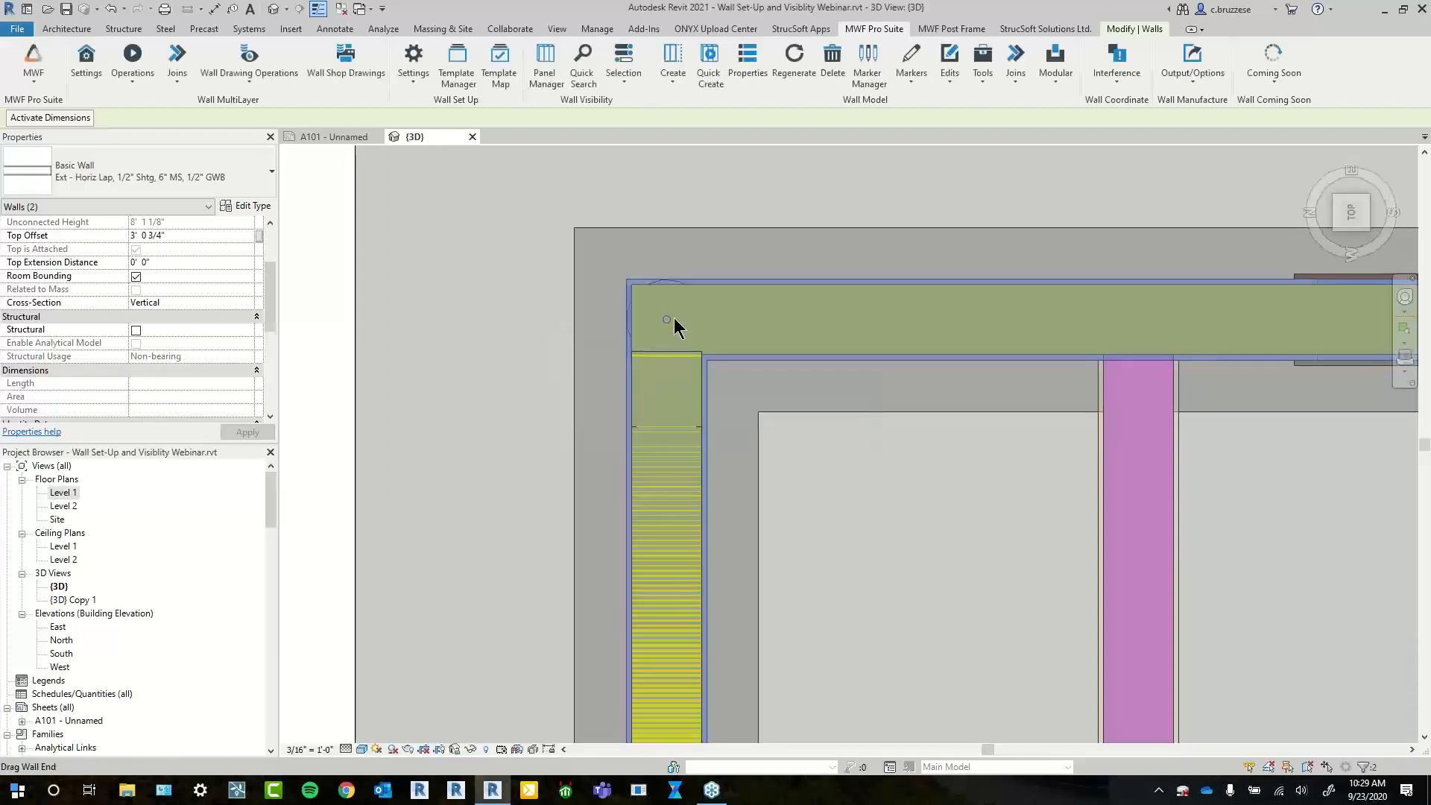
Temporarily hide the top track of the horizontal exterior wall and select the J110 join marker at the corner
click(753, 250)
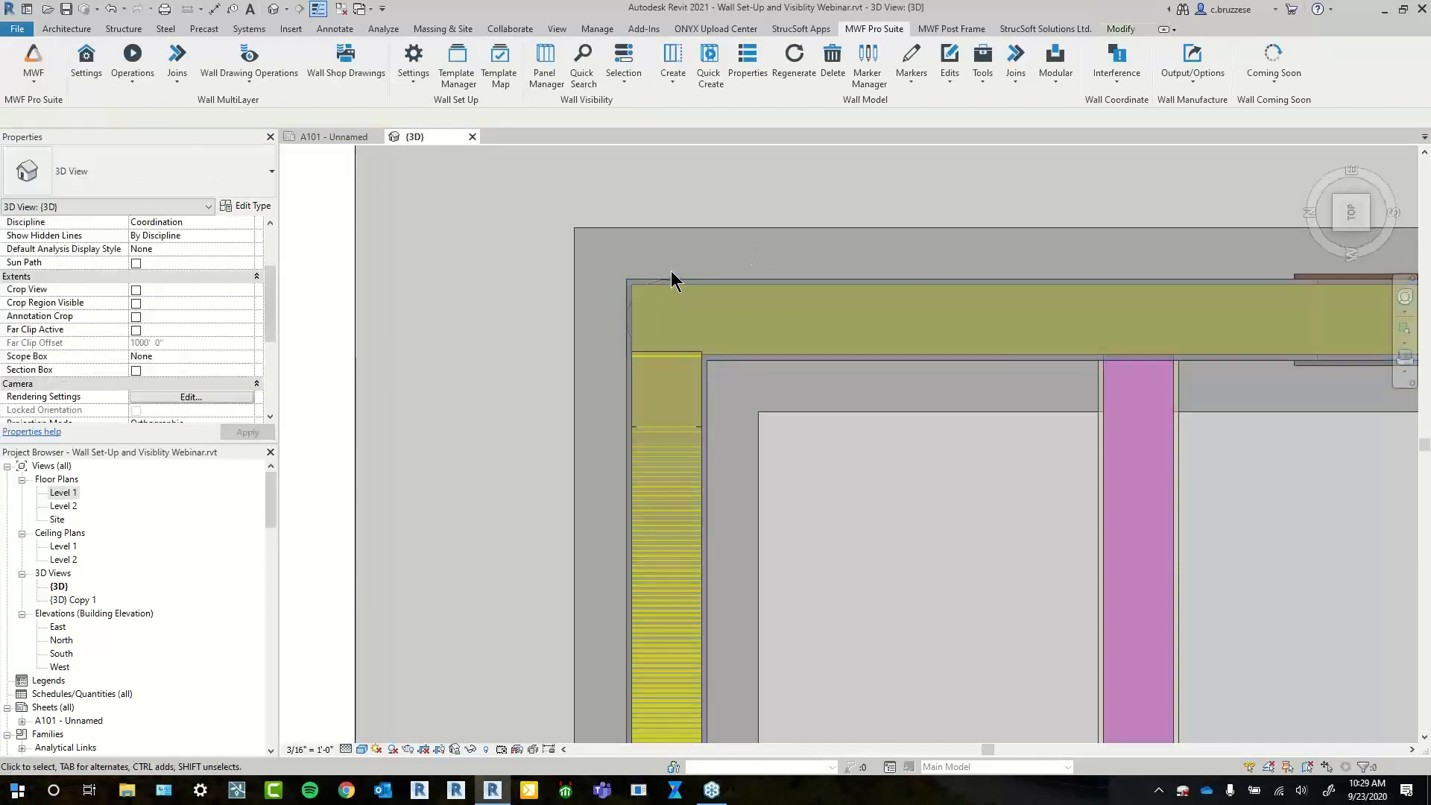
click(732, 298)
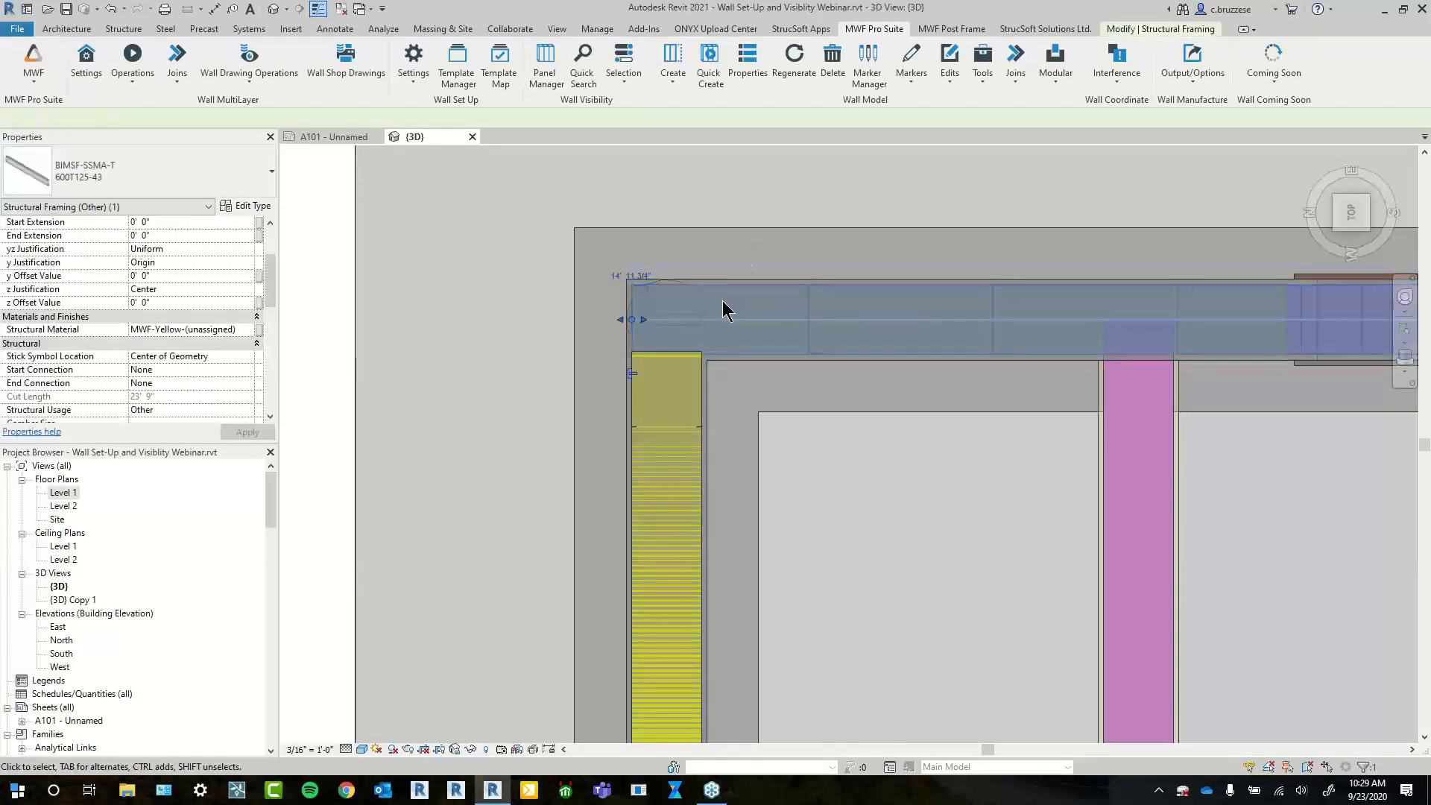
key(h)
key(h)
click(693, 321)
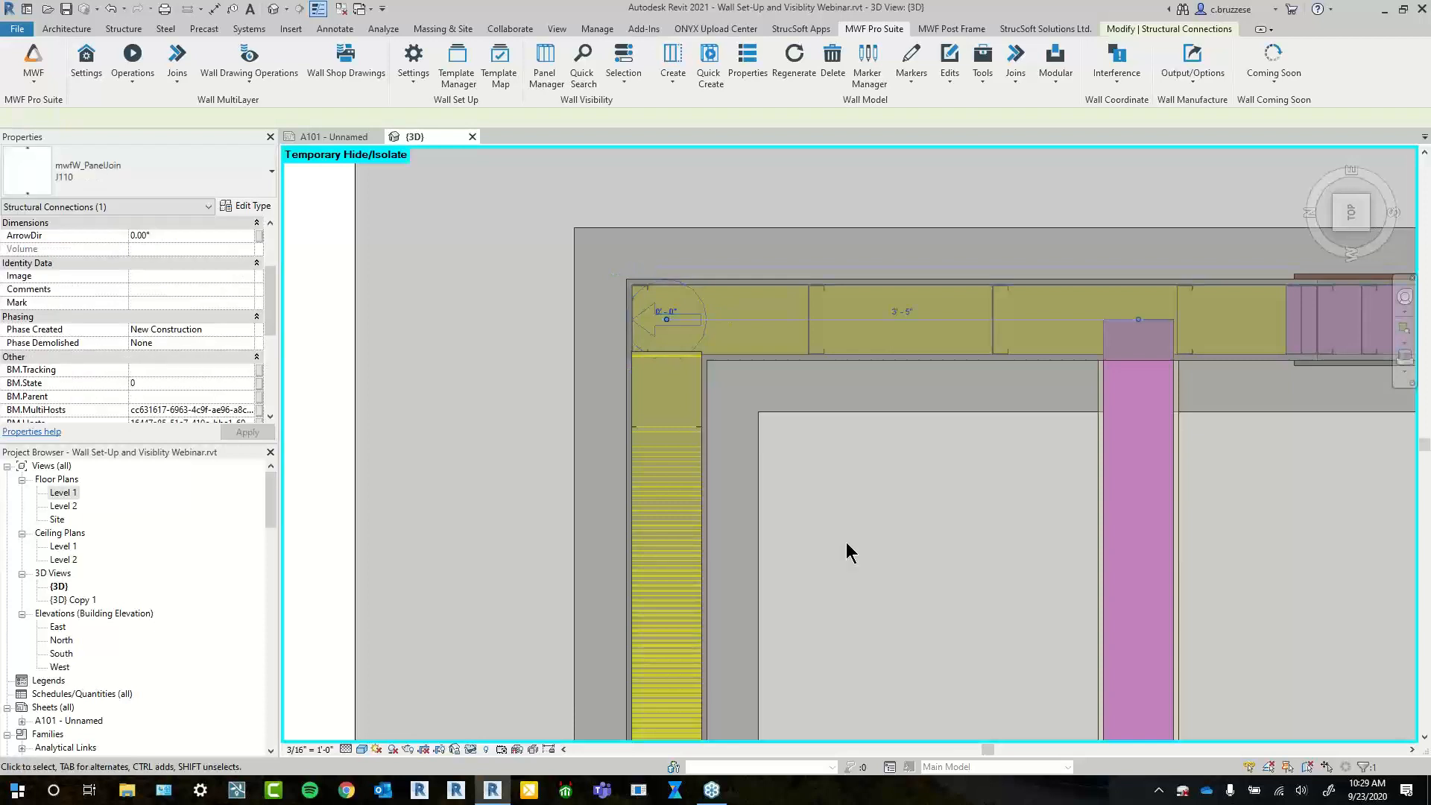
Reopen Project Join Heuristics, check GetLongestWall in the MainWallInCorner rule order, and close it without changes
scroll(847, 542, down, 2)
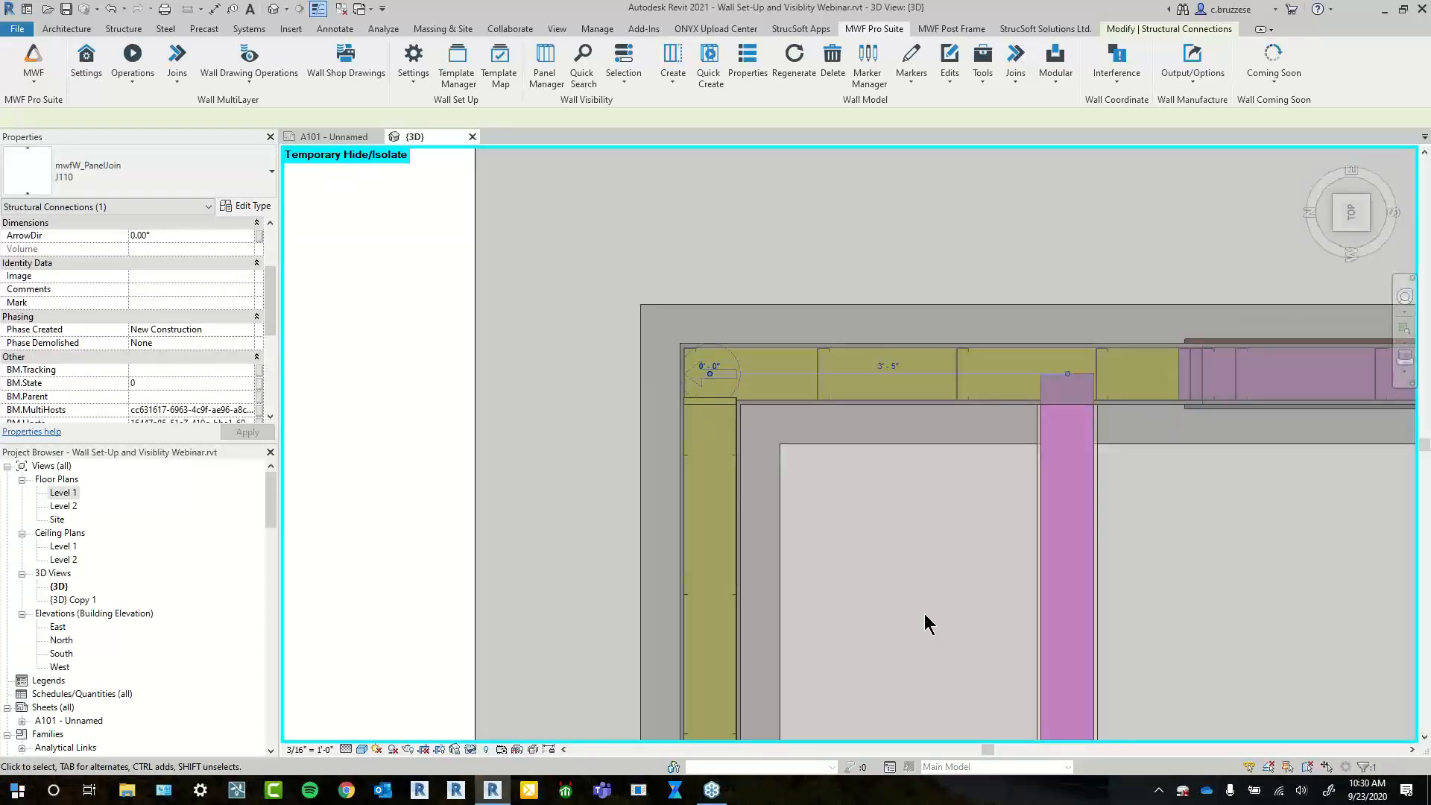
click(413, 59)
click(404, 265)
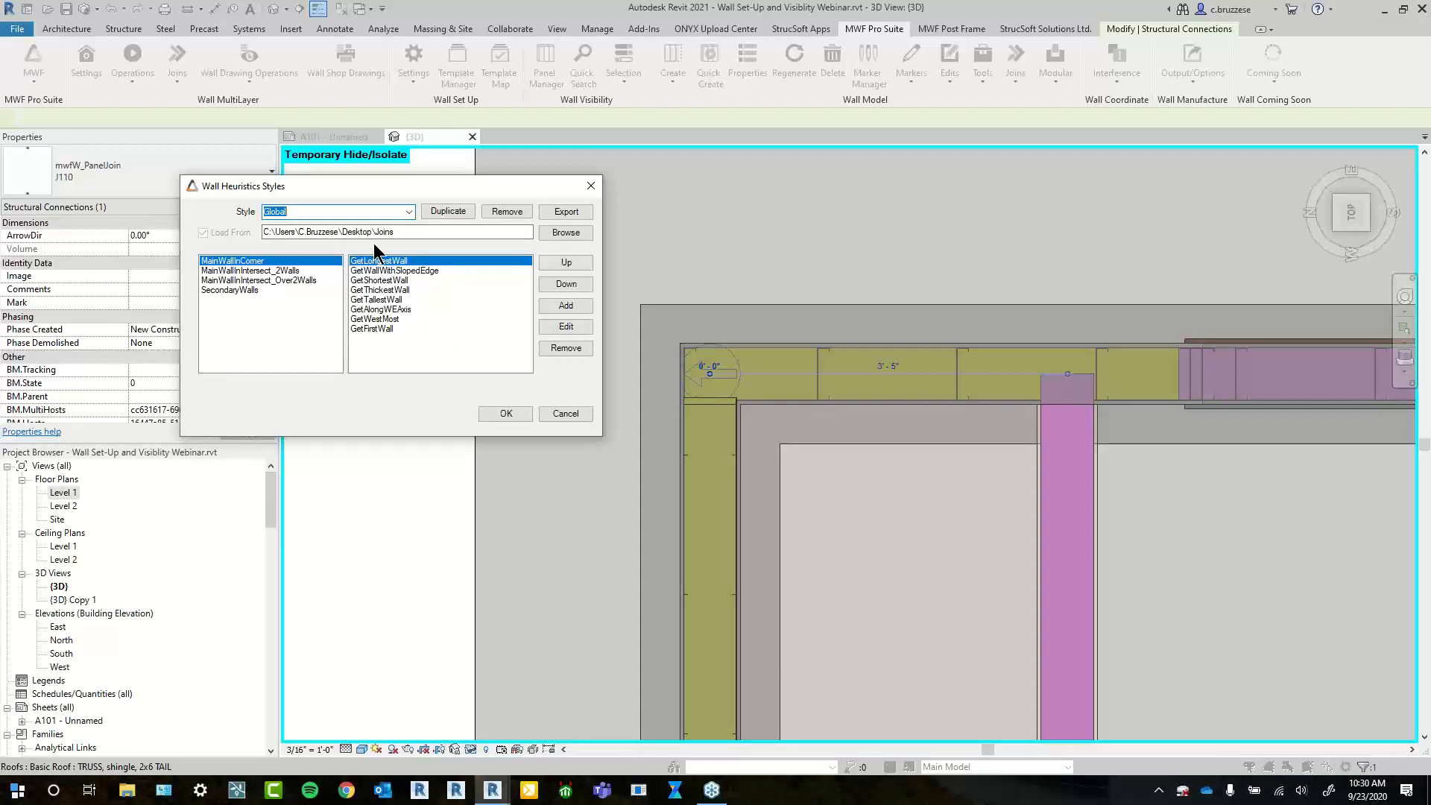
drag(397, 194, 459, 216)
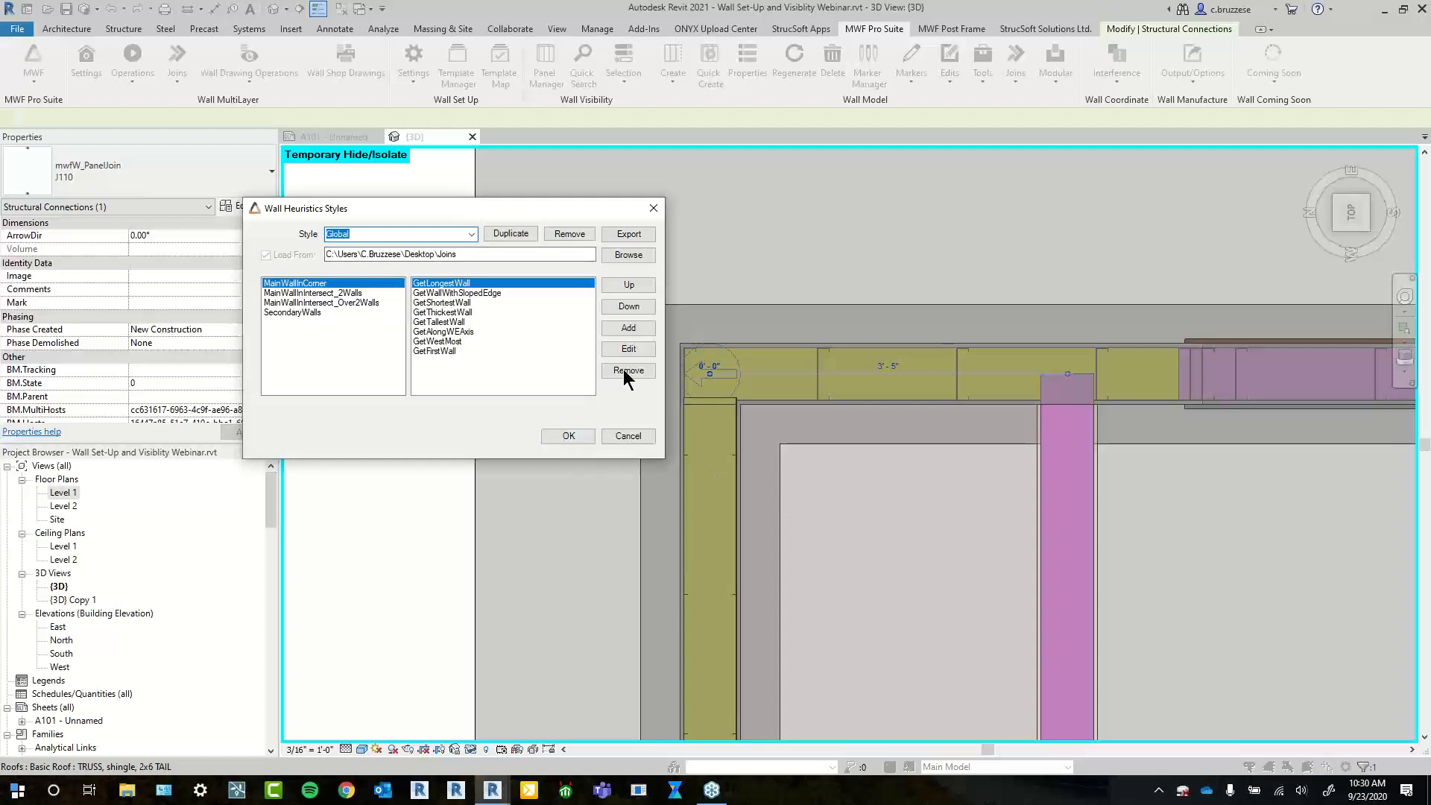
click(456, 287)
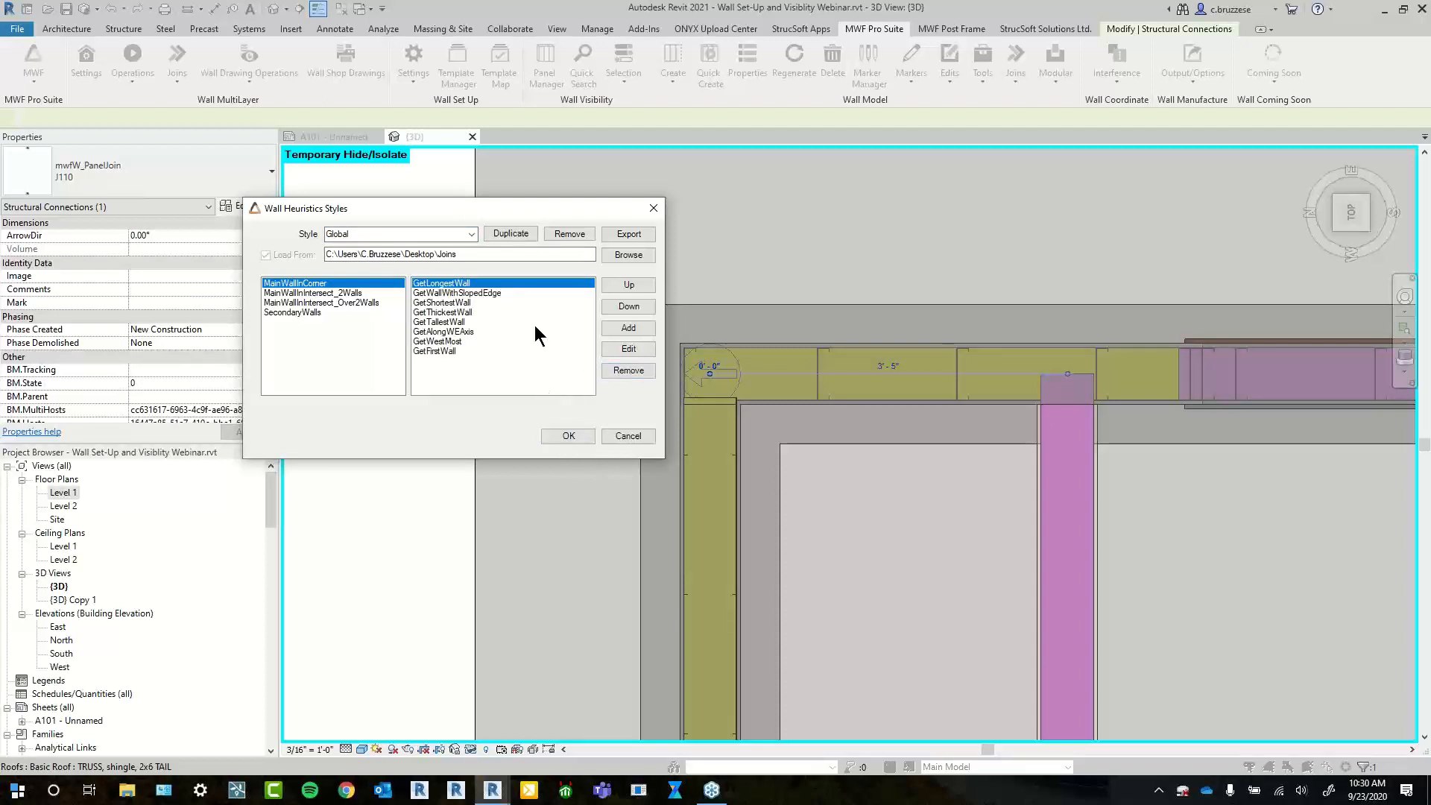
click(626, 436)
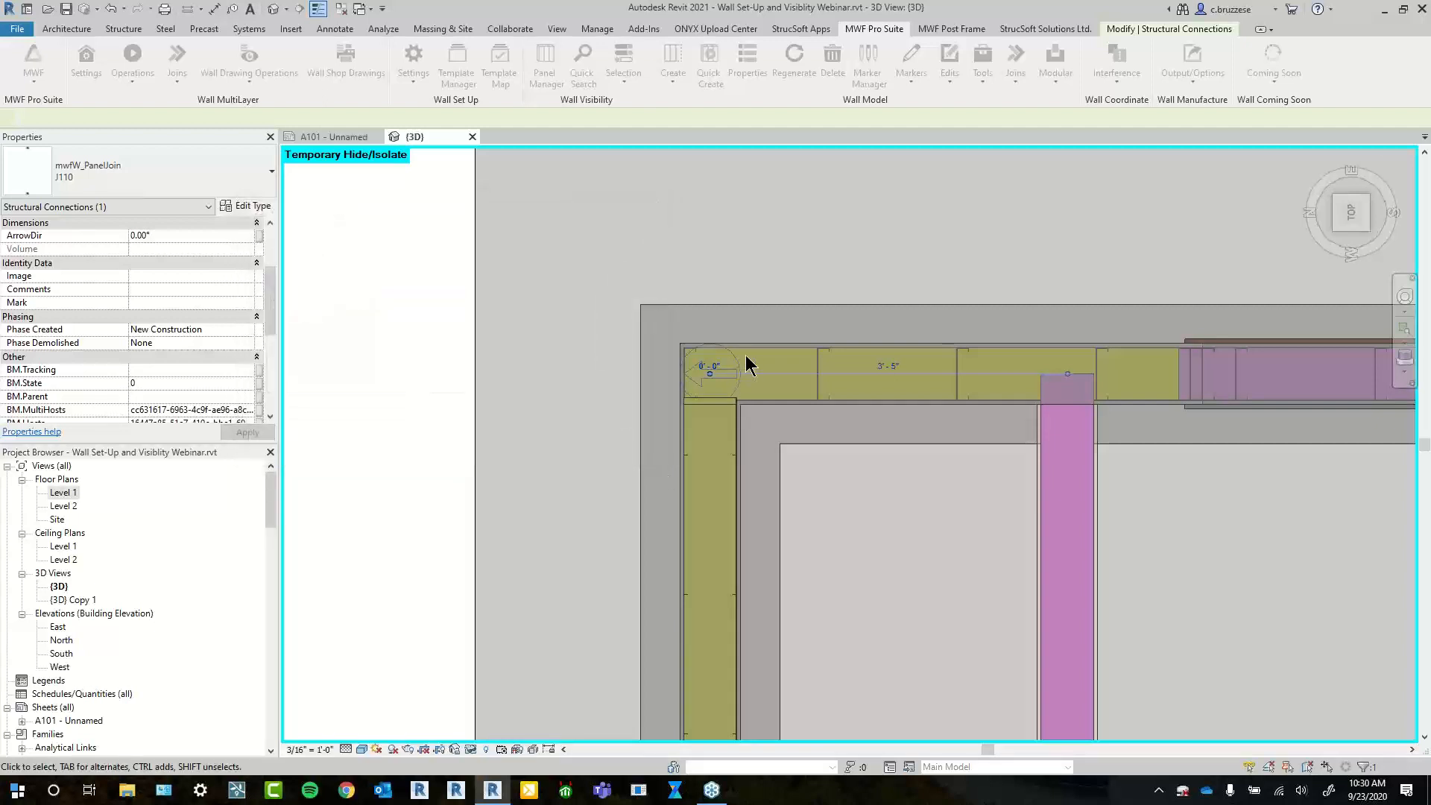
Set the vertical exterior wall as the main wall of the selected corner join
click(1002, 83)
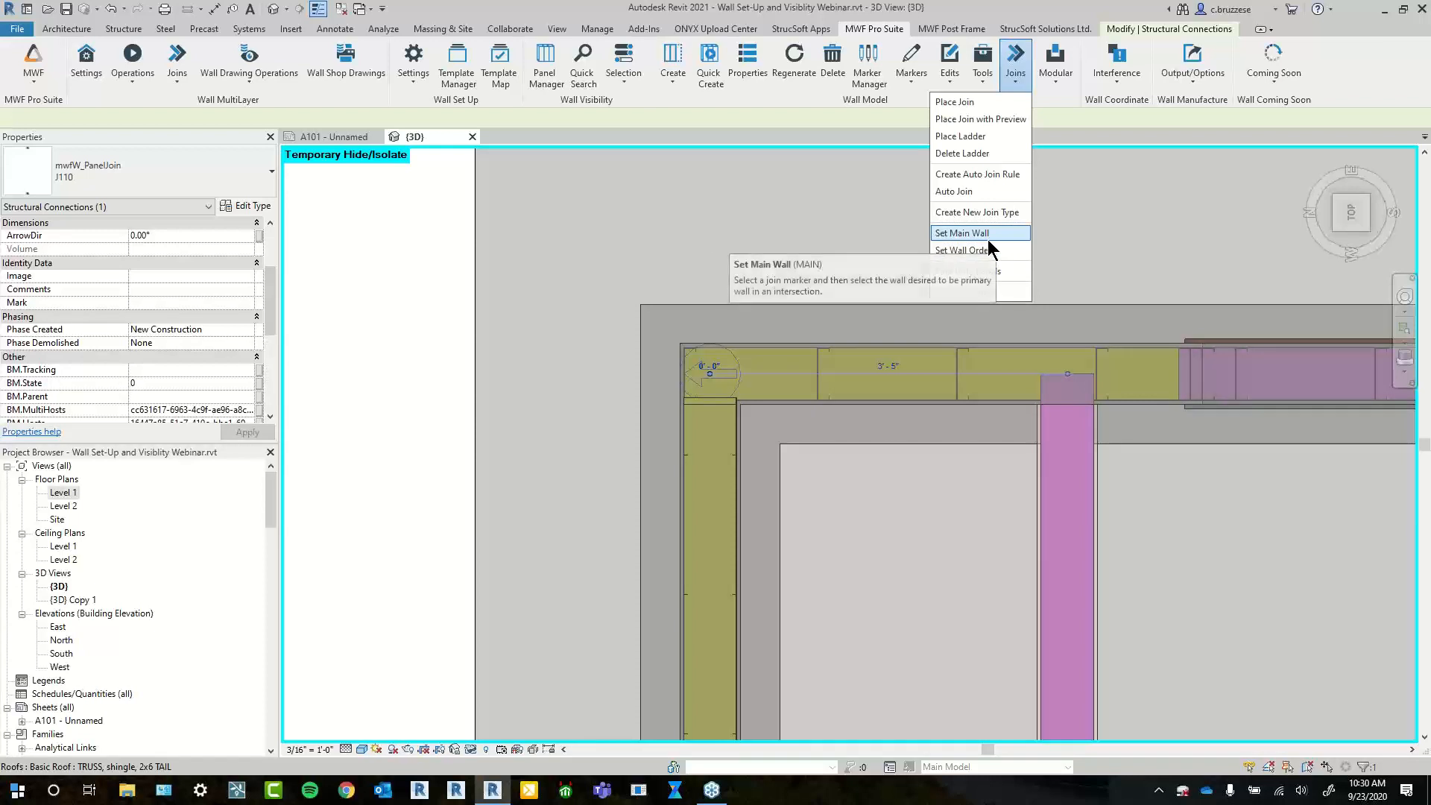
click(961, 233)
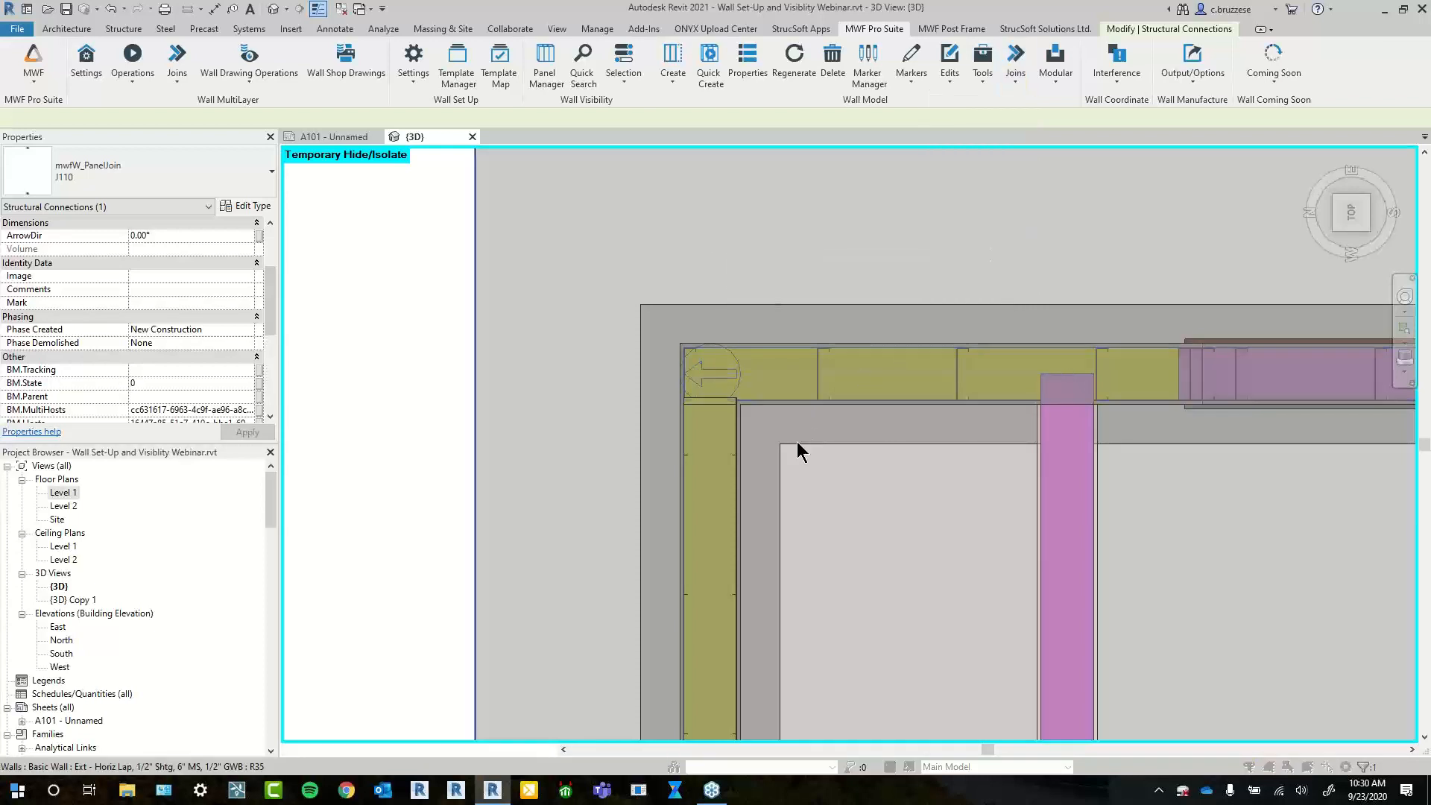
click(749, 440)
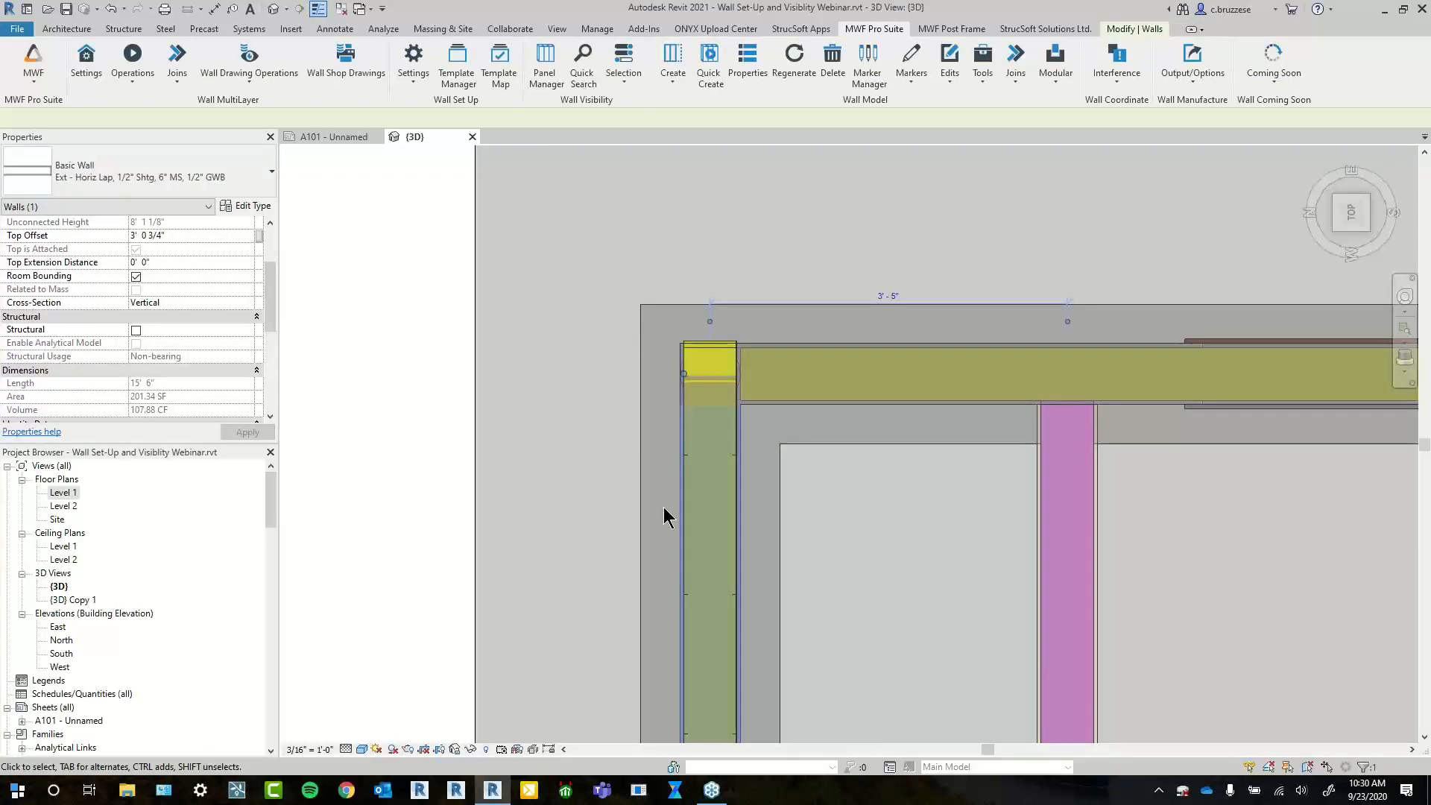
Temporarily hide the top track of the vertical exterior wall at the corner to inspect the join beneath
scroll(745, 361, up, 3)
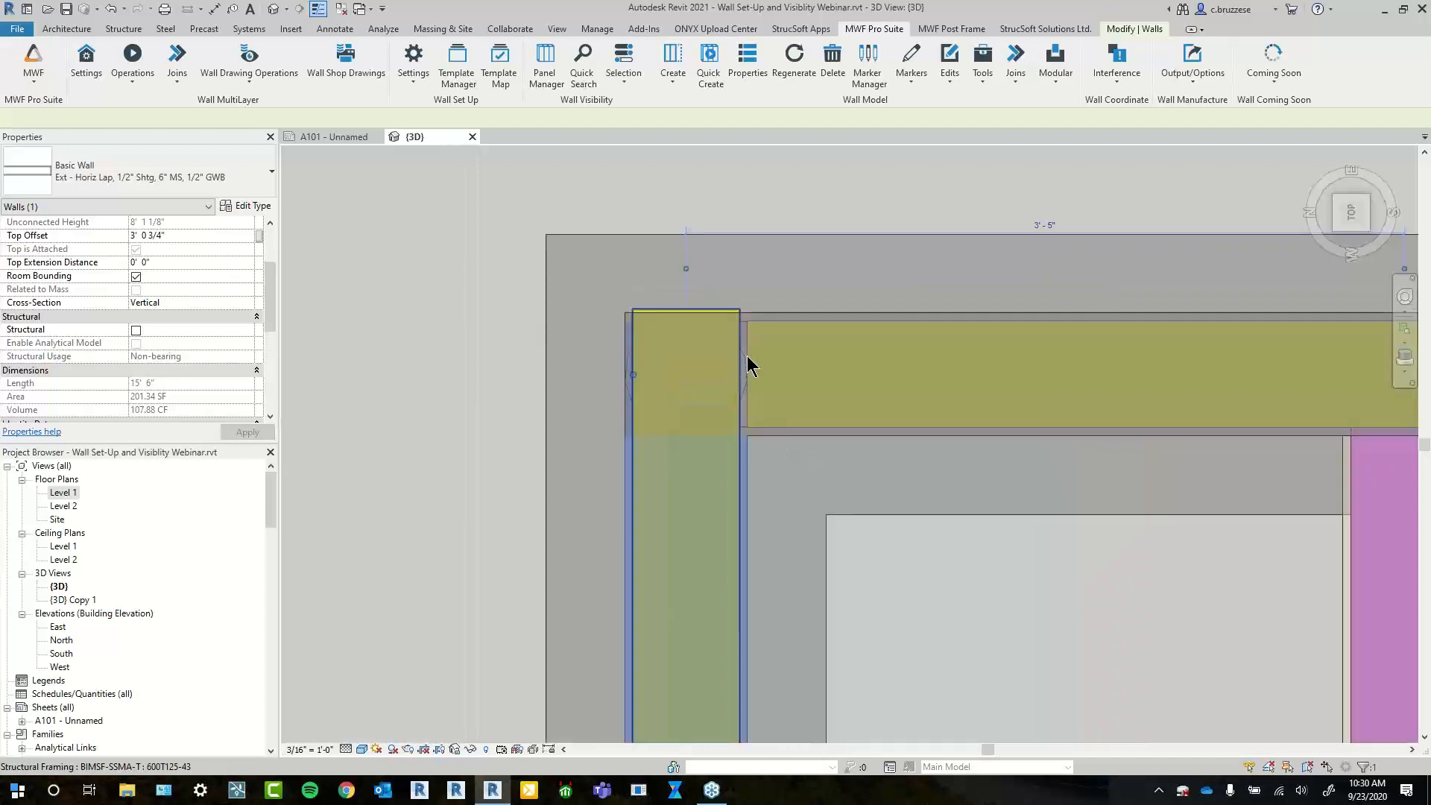
click(742, 359)
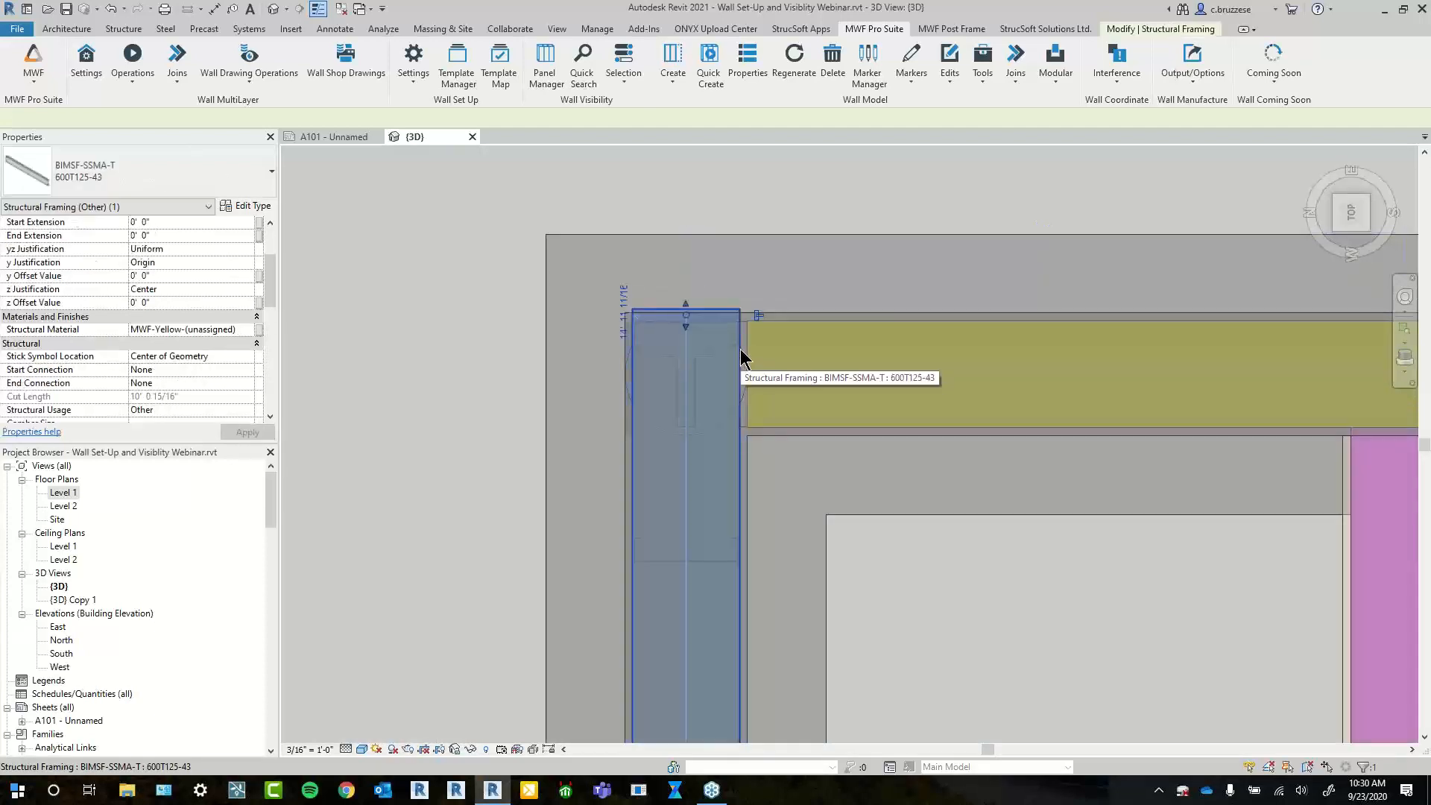
key(h)
key(h)
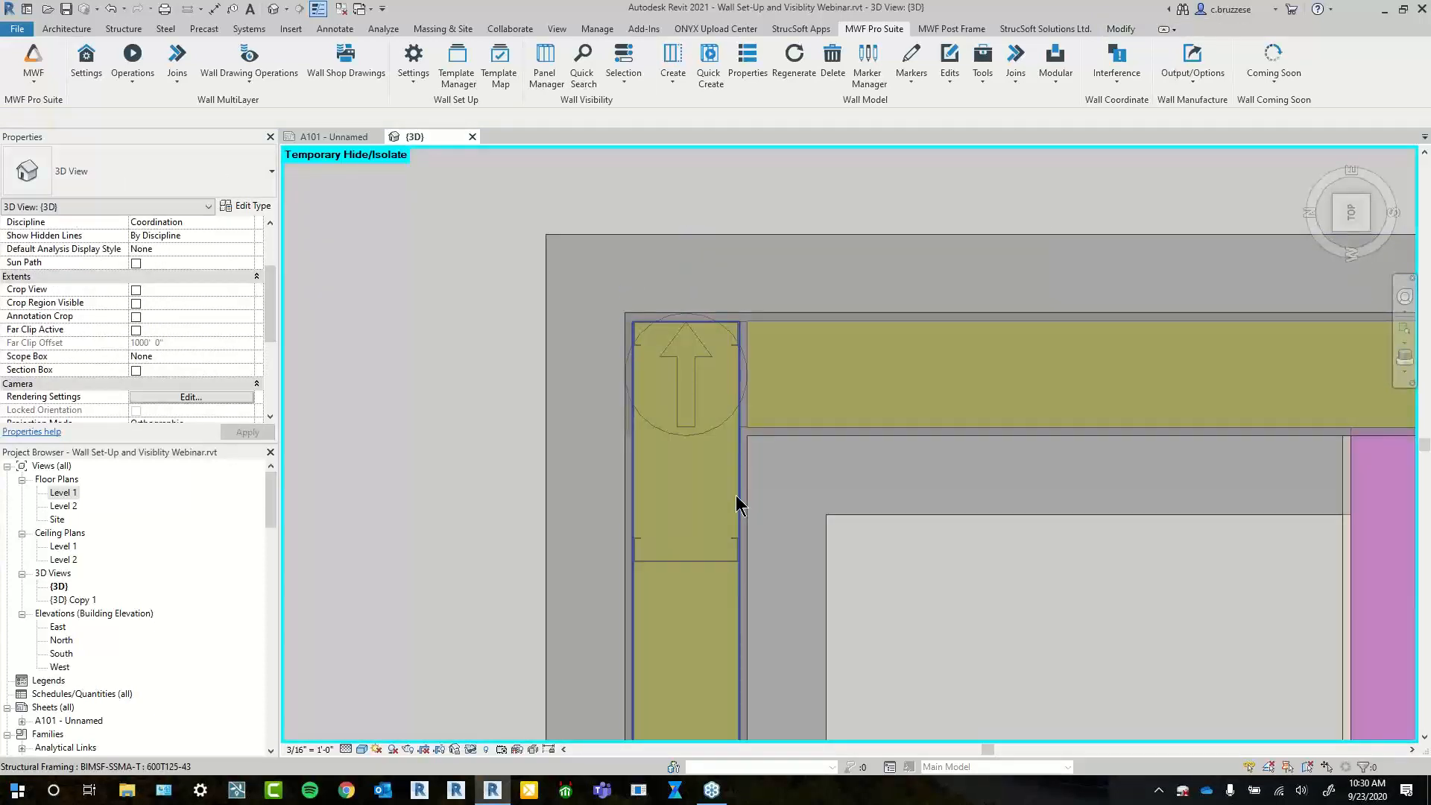
scroll(972, 619, down, 2)
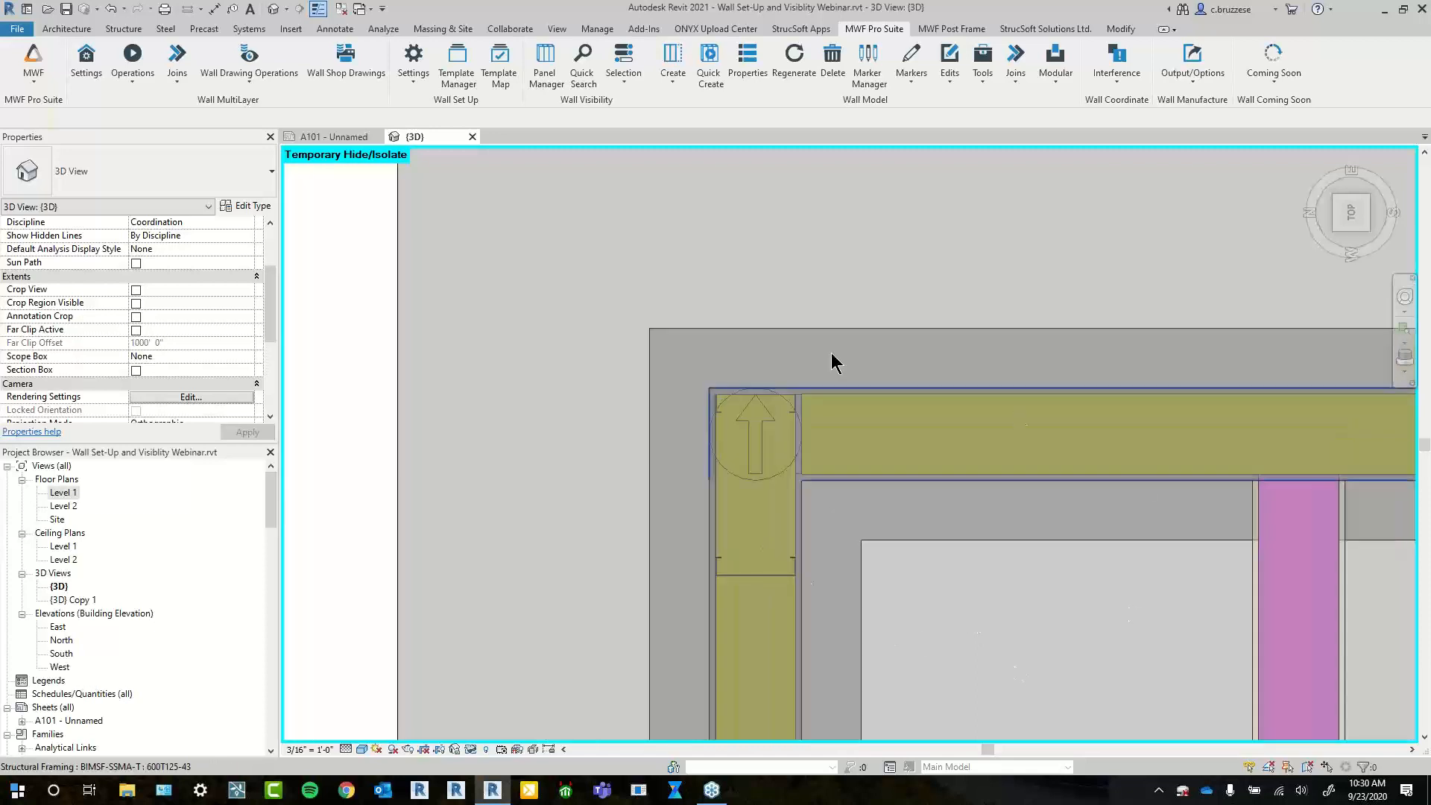
Export the MWF global settings to the Desktop folder
click(408, 83)
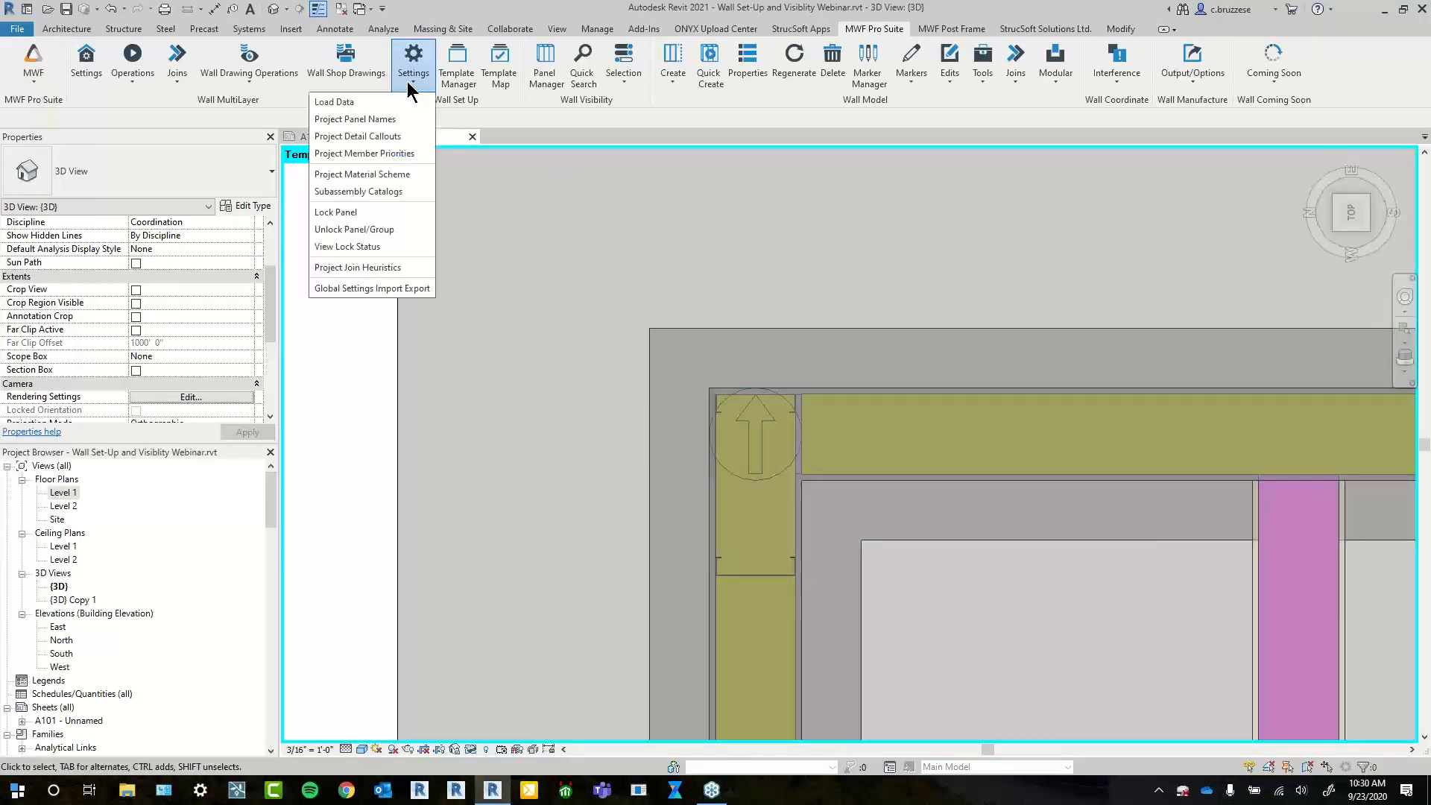
click(409, 290)
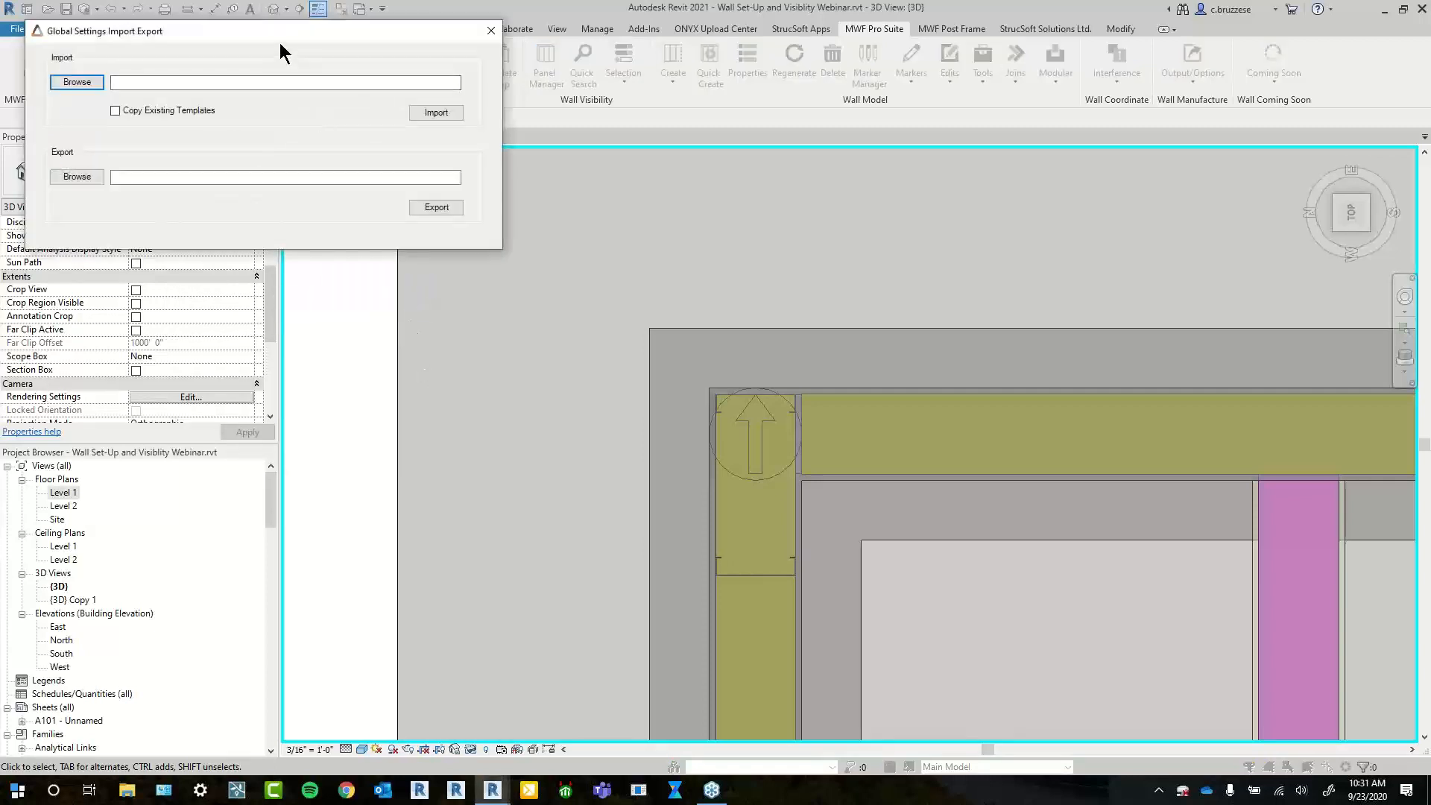
drag(232, 39, 588, 221)
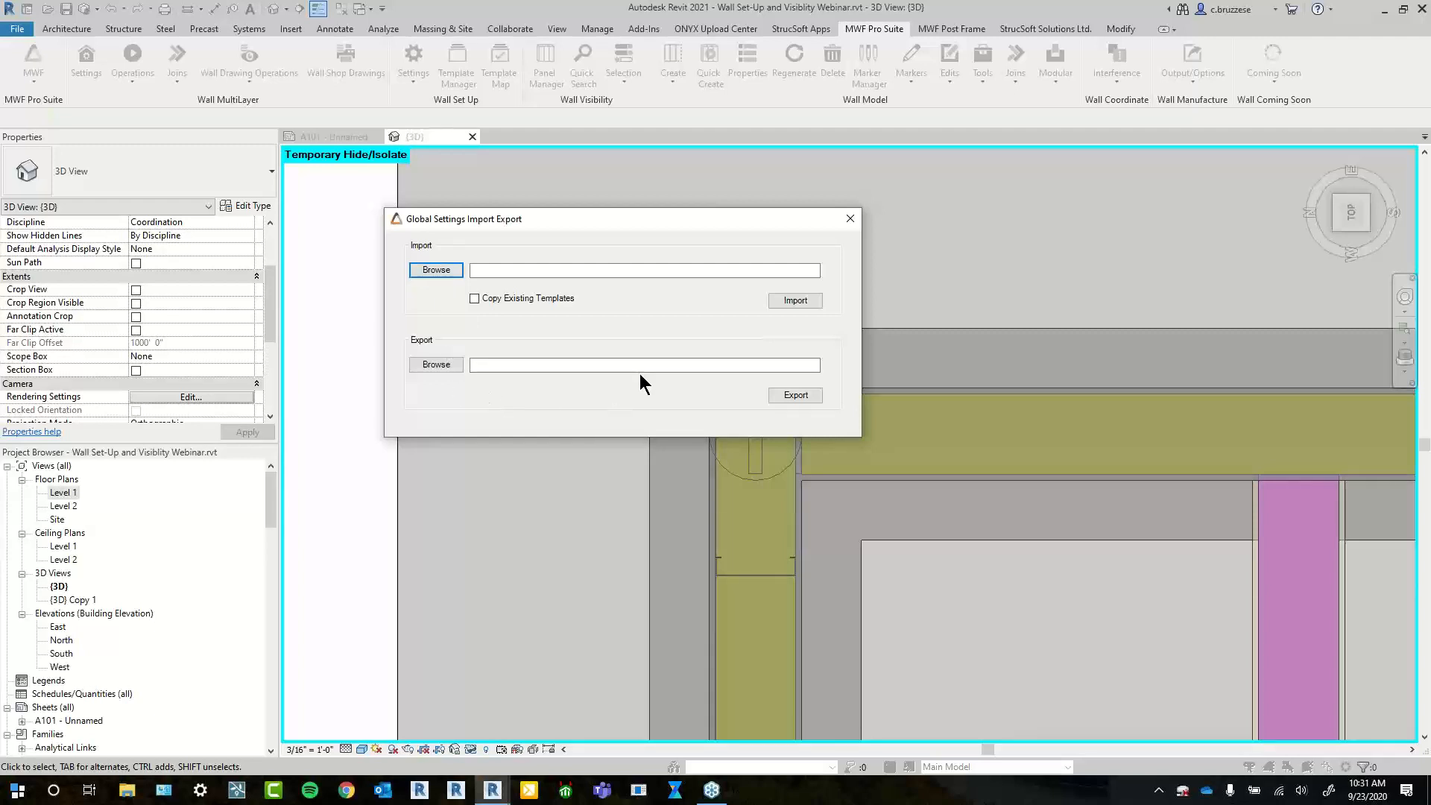
click(436, 365)
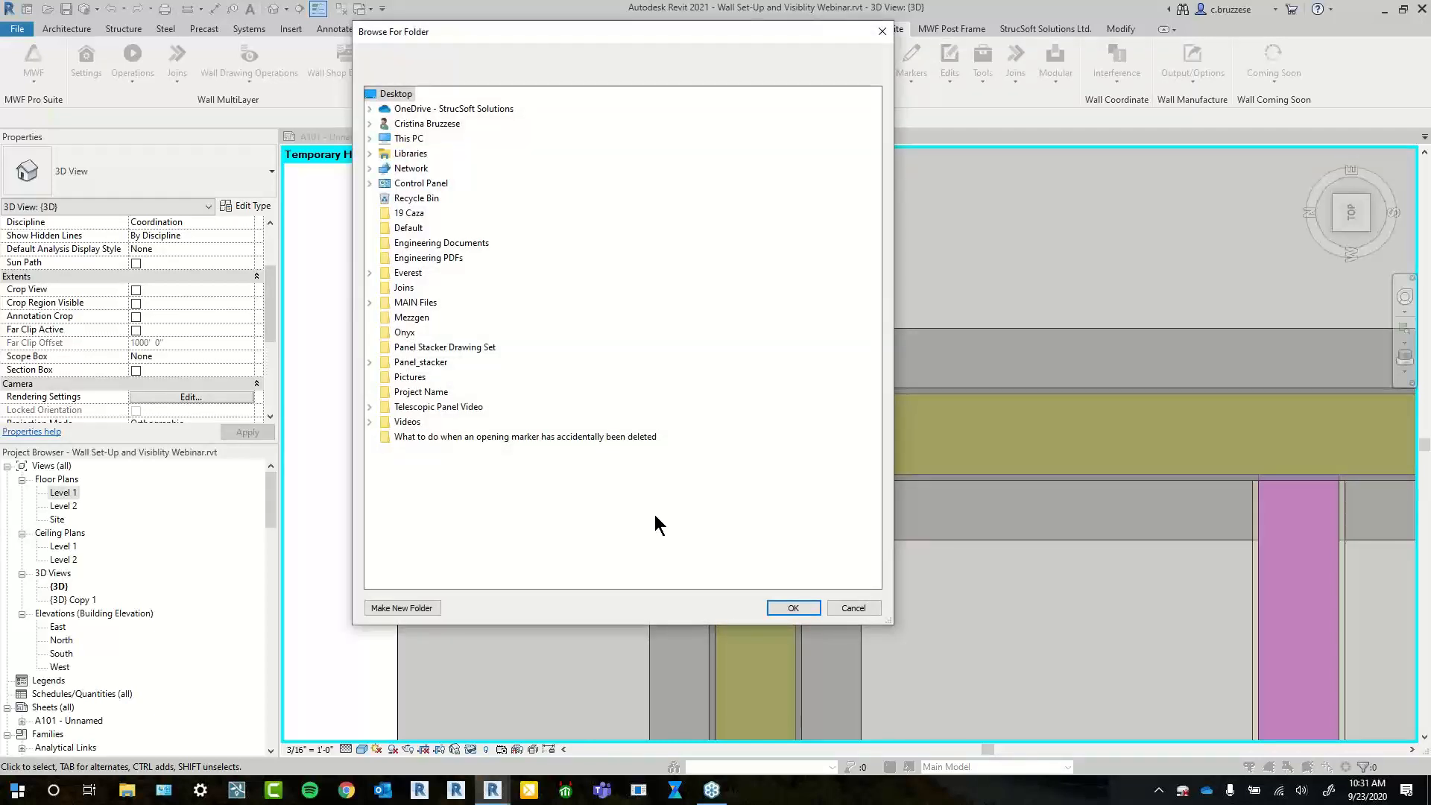
click(778, 610)
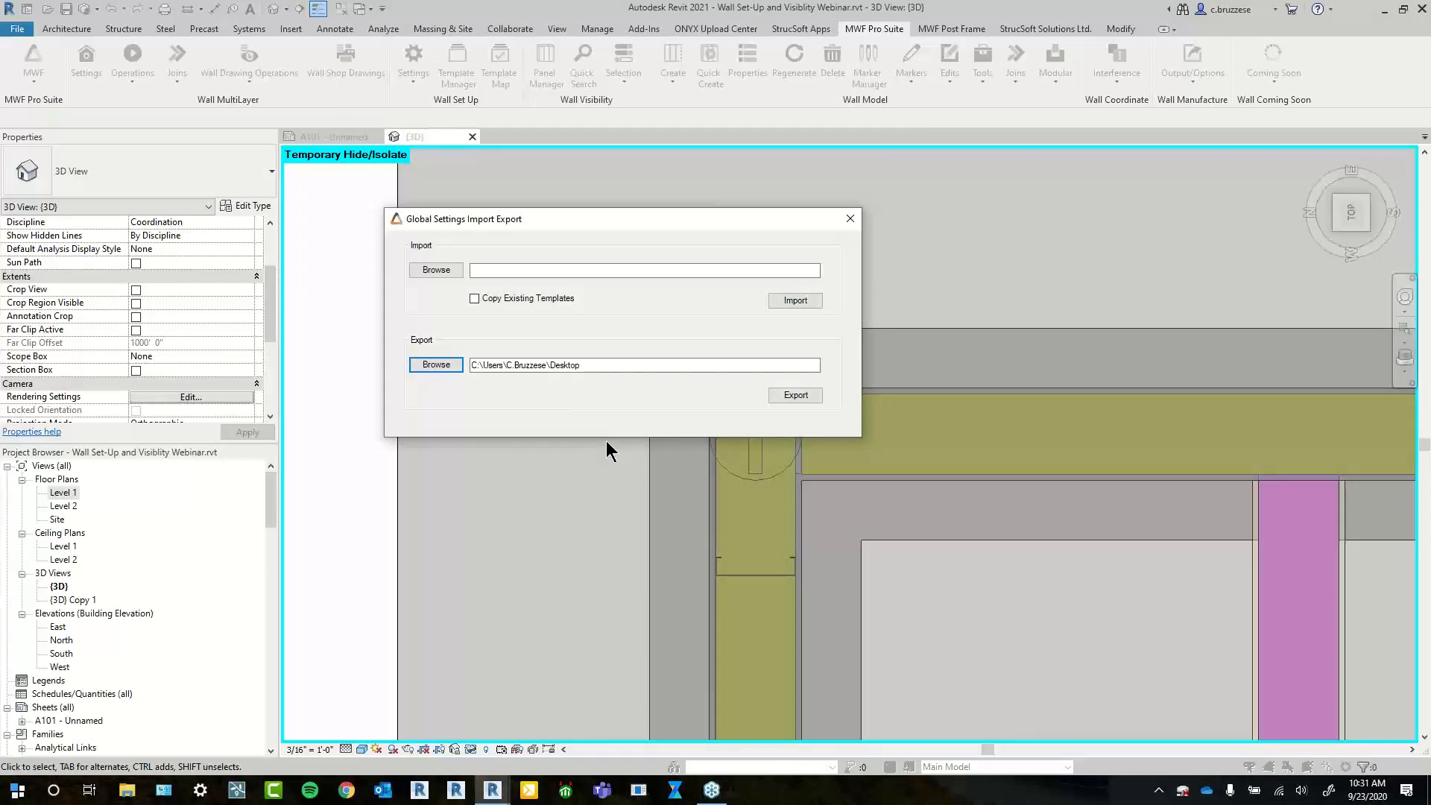
click(795, 395)
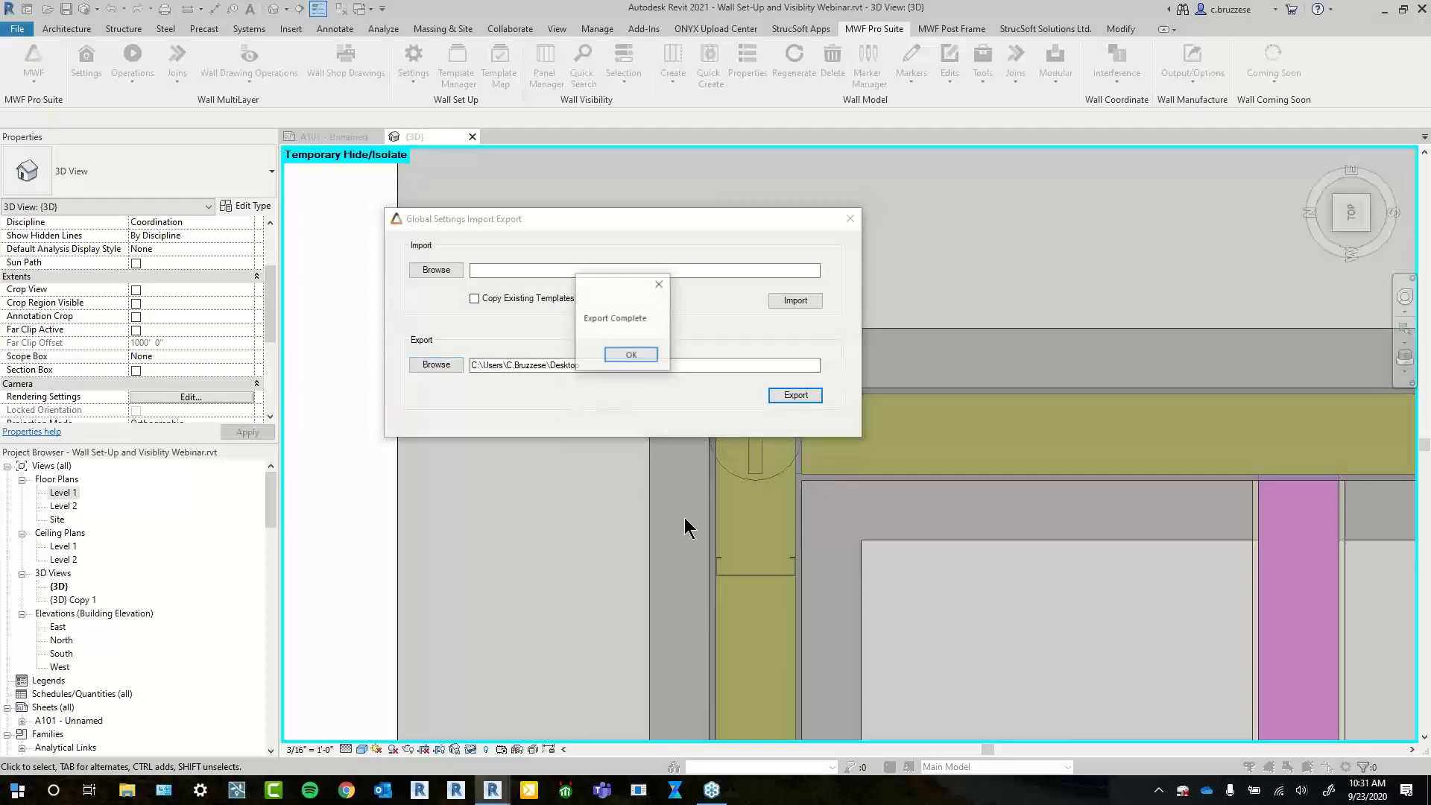
click(645, 357)
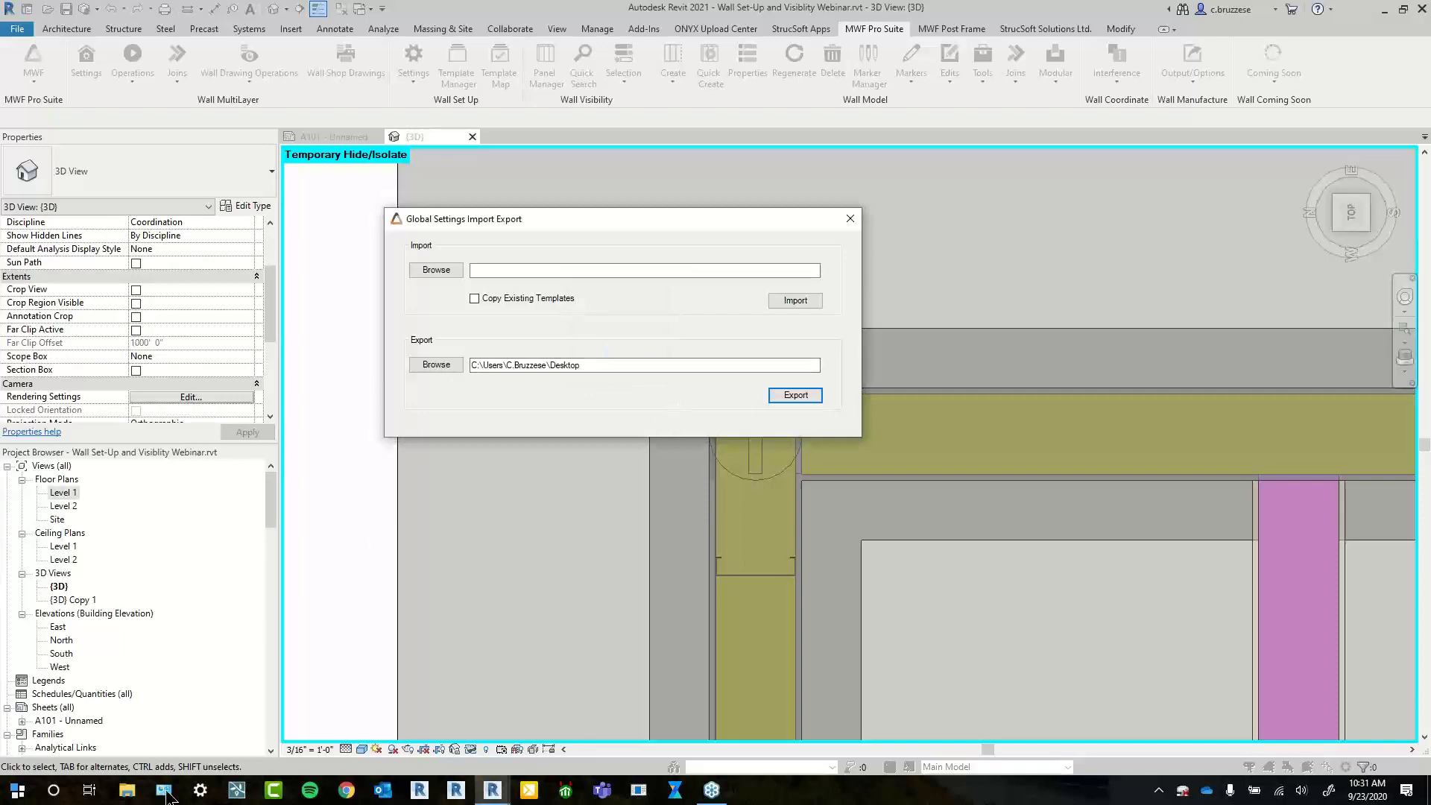
Switch to File Explorer, examine the MWF folder inside MWFSettings.zip on the Desktop, and close the window
click(126, 790)
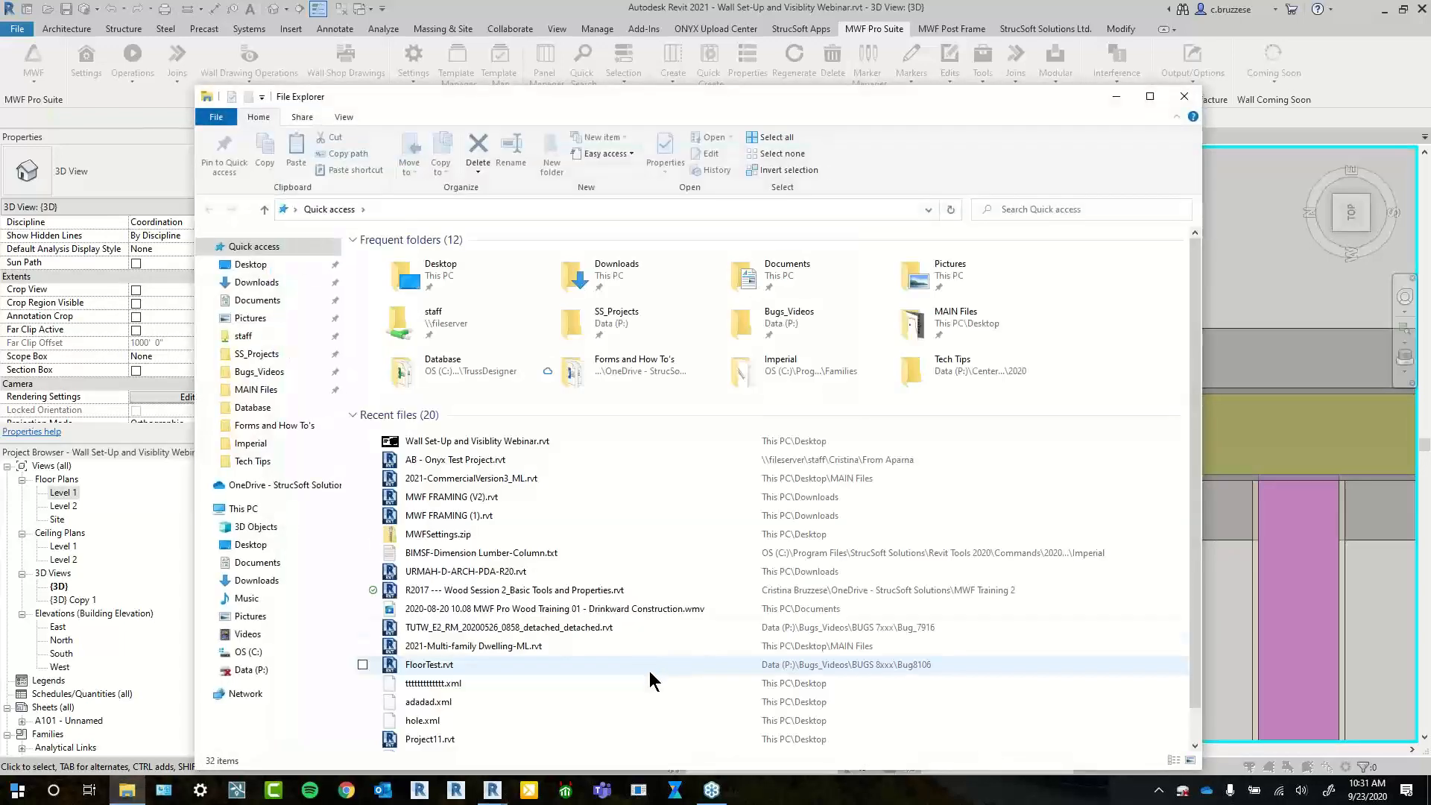
click(280, 268)
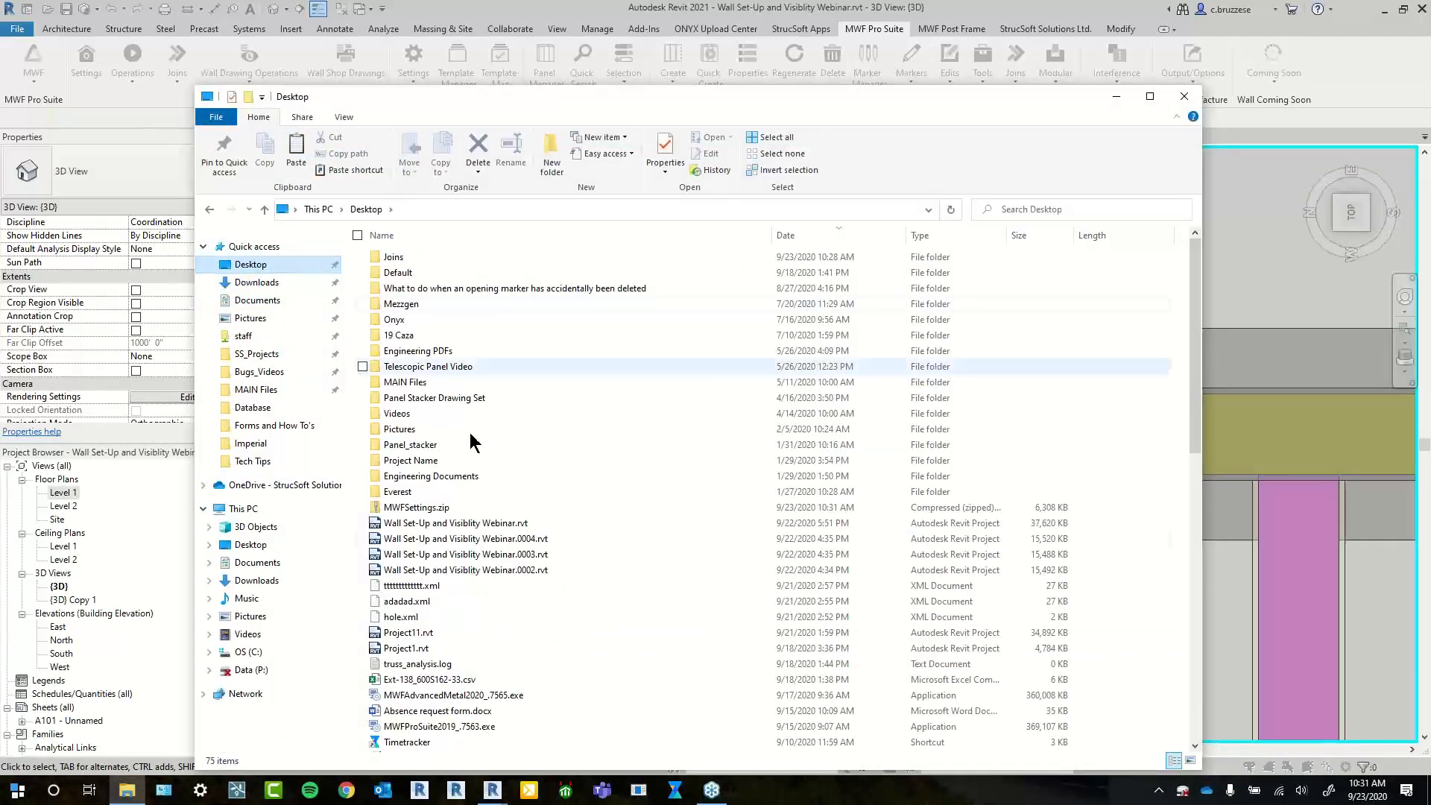
double_click(459, 507)
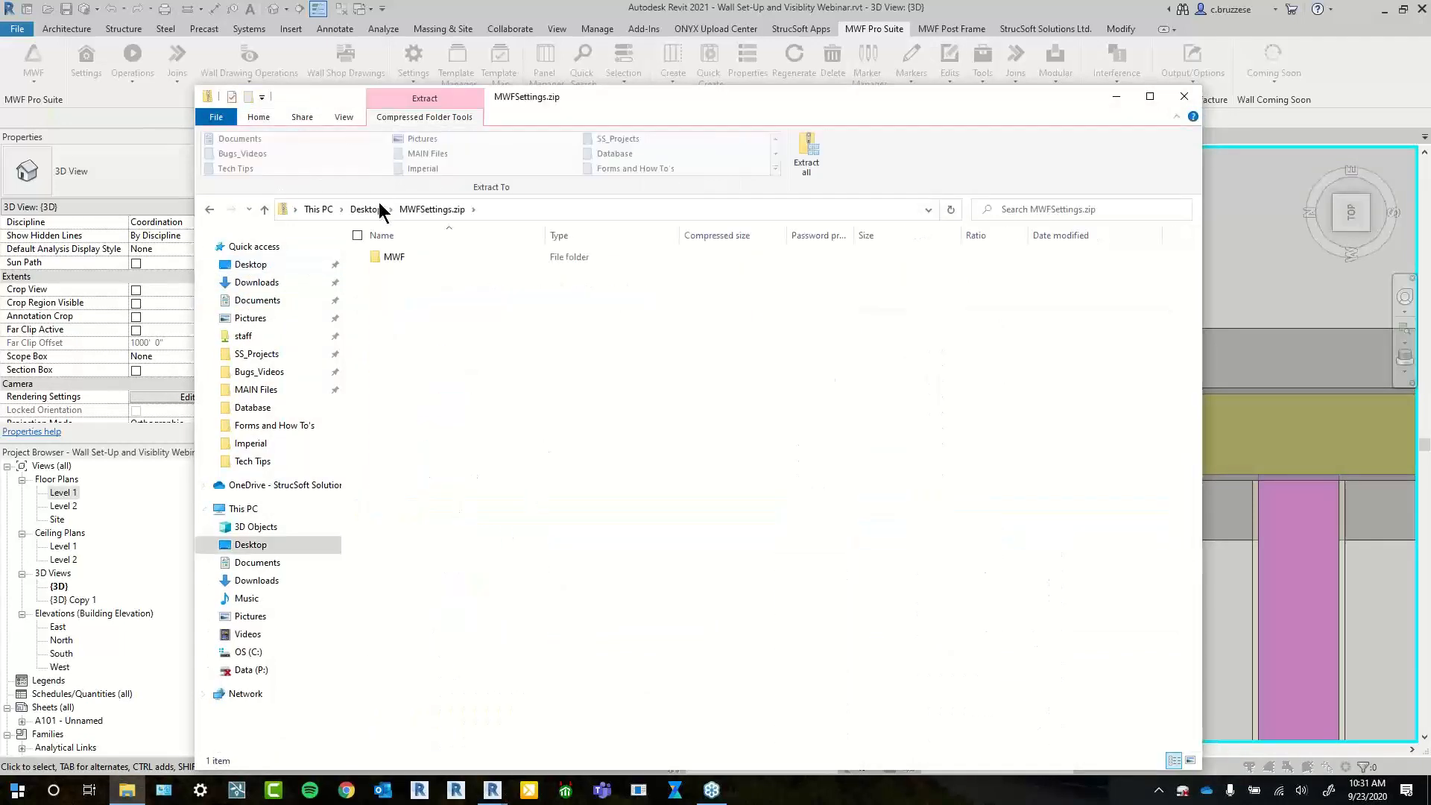
double_click(405, 257)
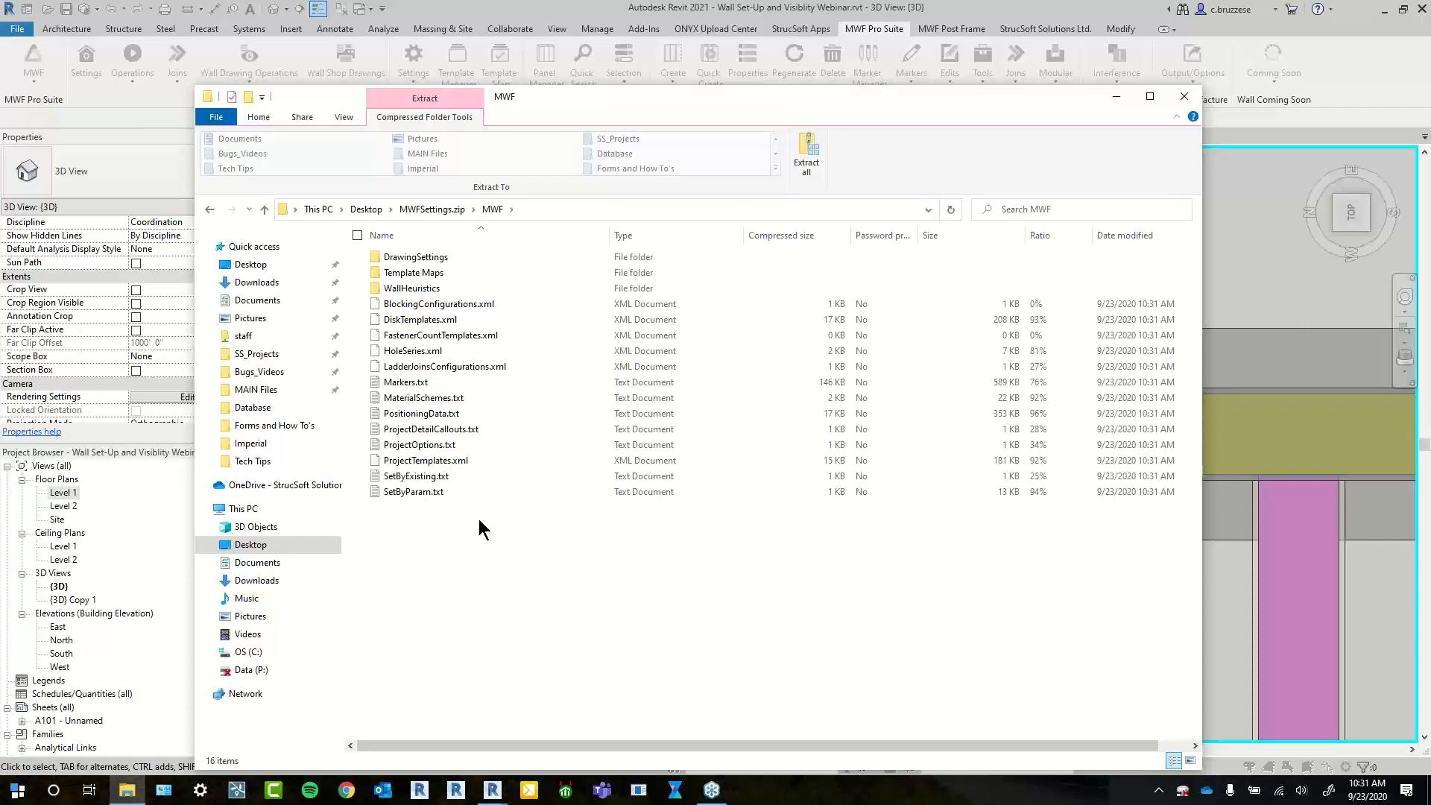
drag(557, 105, 604, 113)
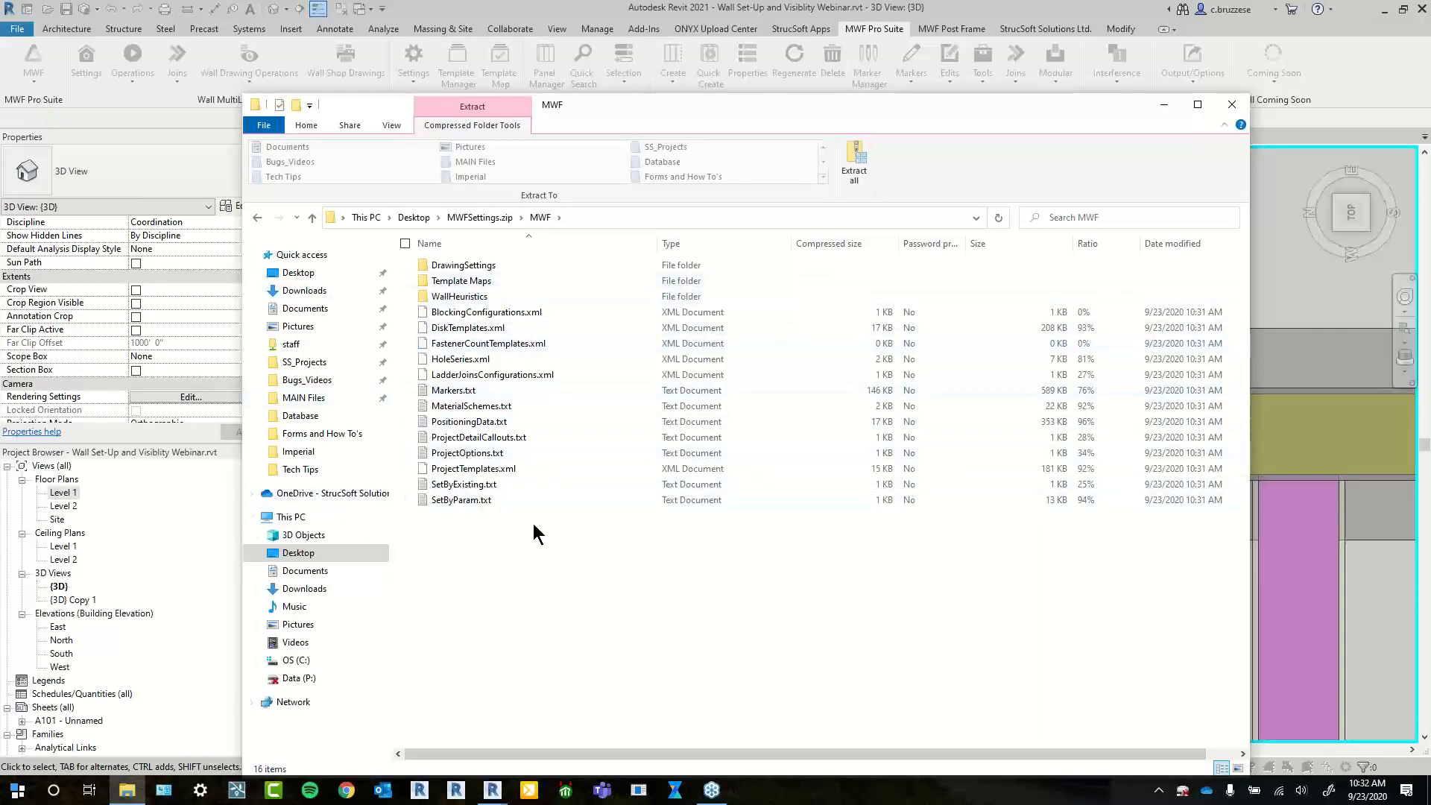
click(1236, 107)
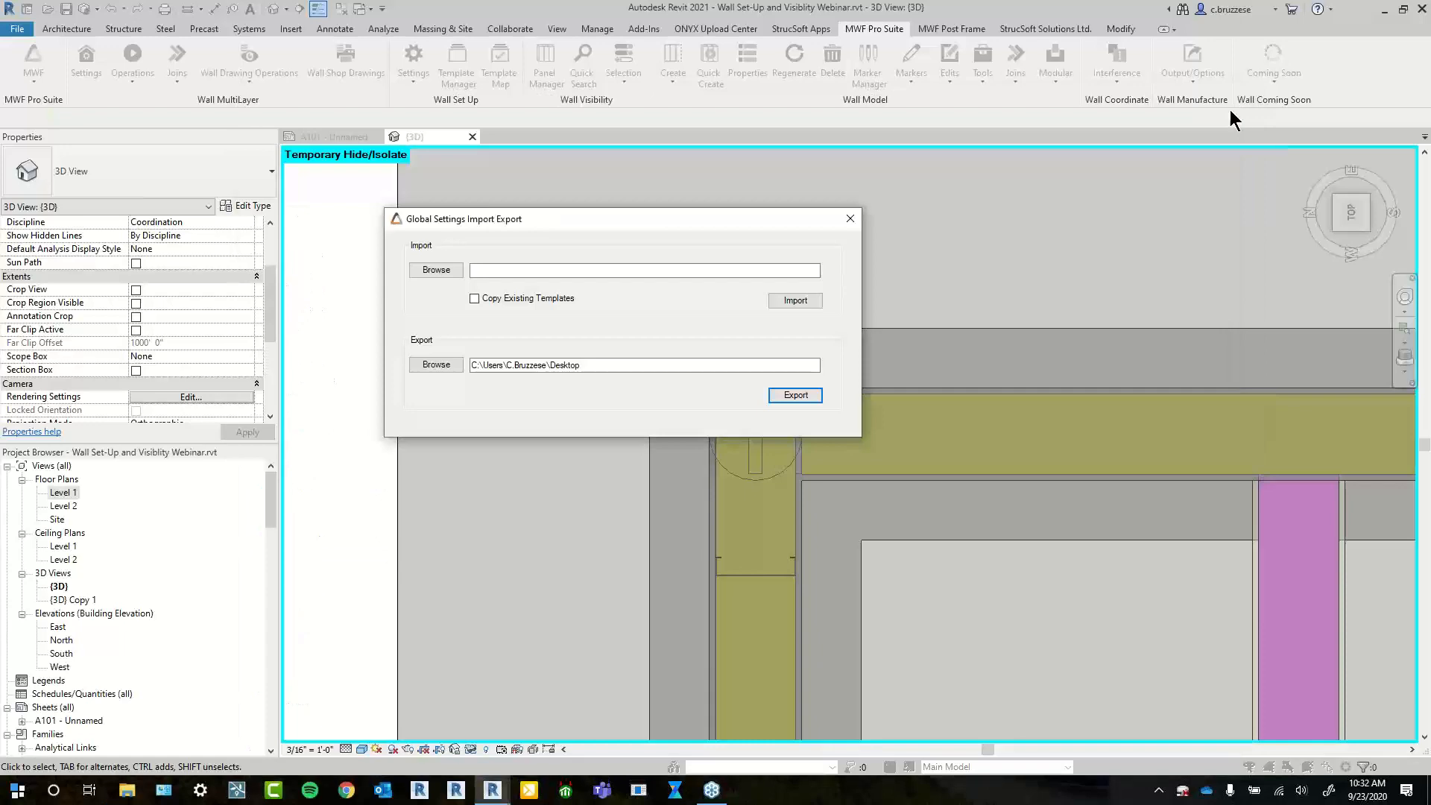
Choose MWFSettings.zip on the Desktop as the global settings import file, and close the dialog without importing
click(436, 270)
scroll(562, 310, down, 3)
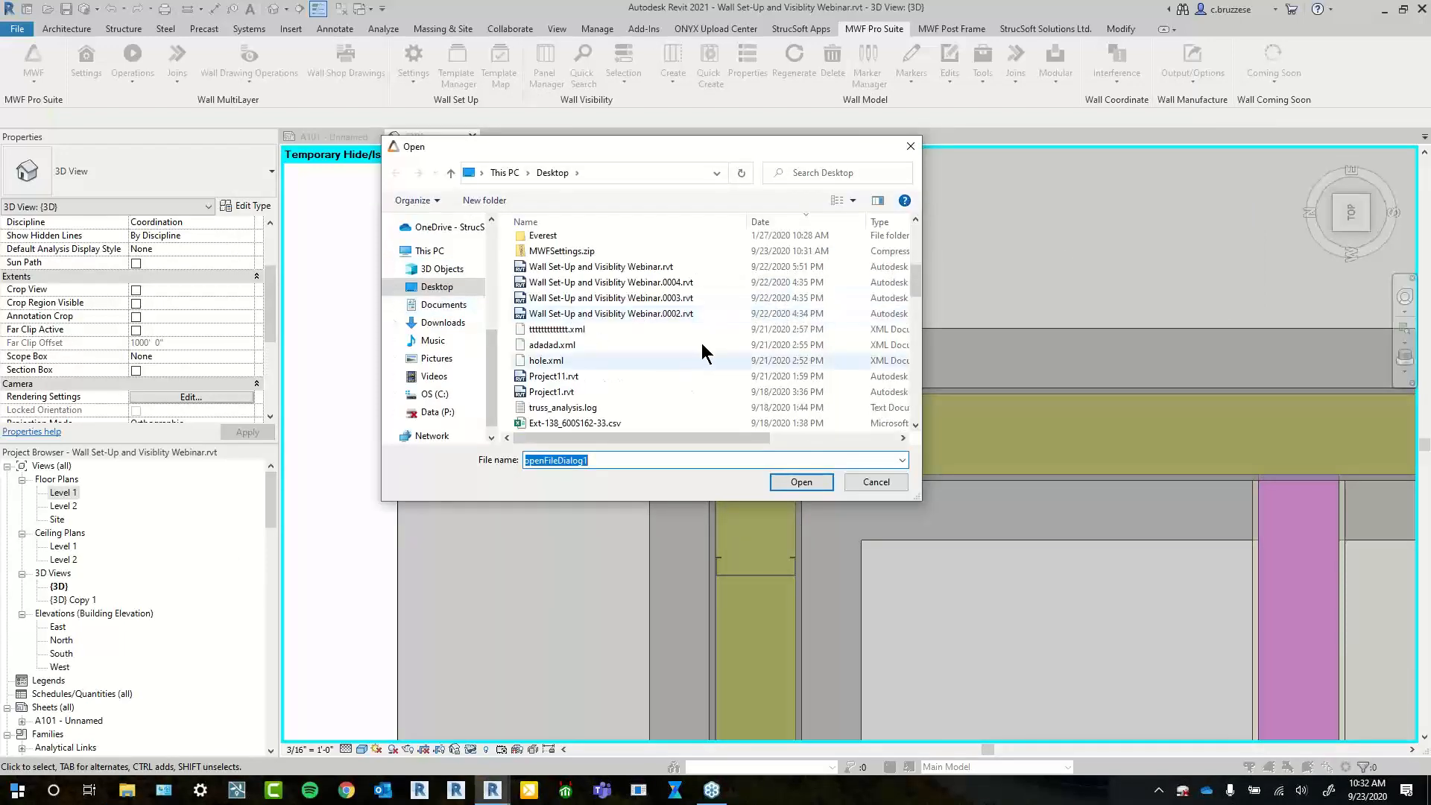
click(561, 251)
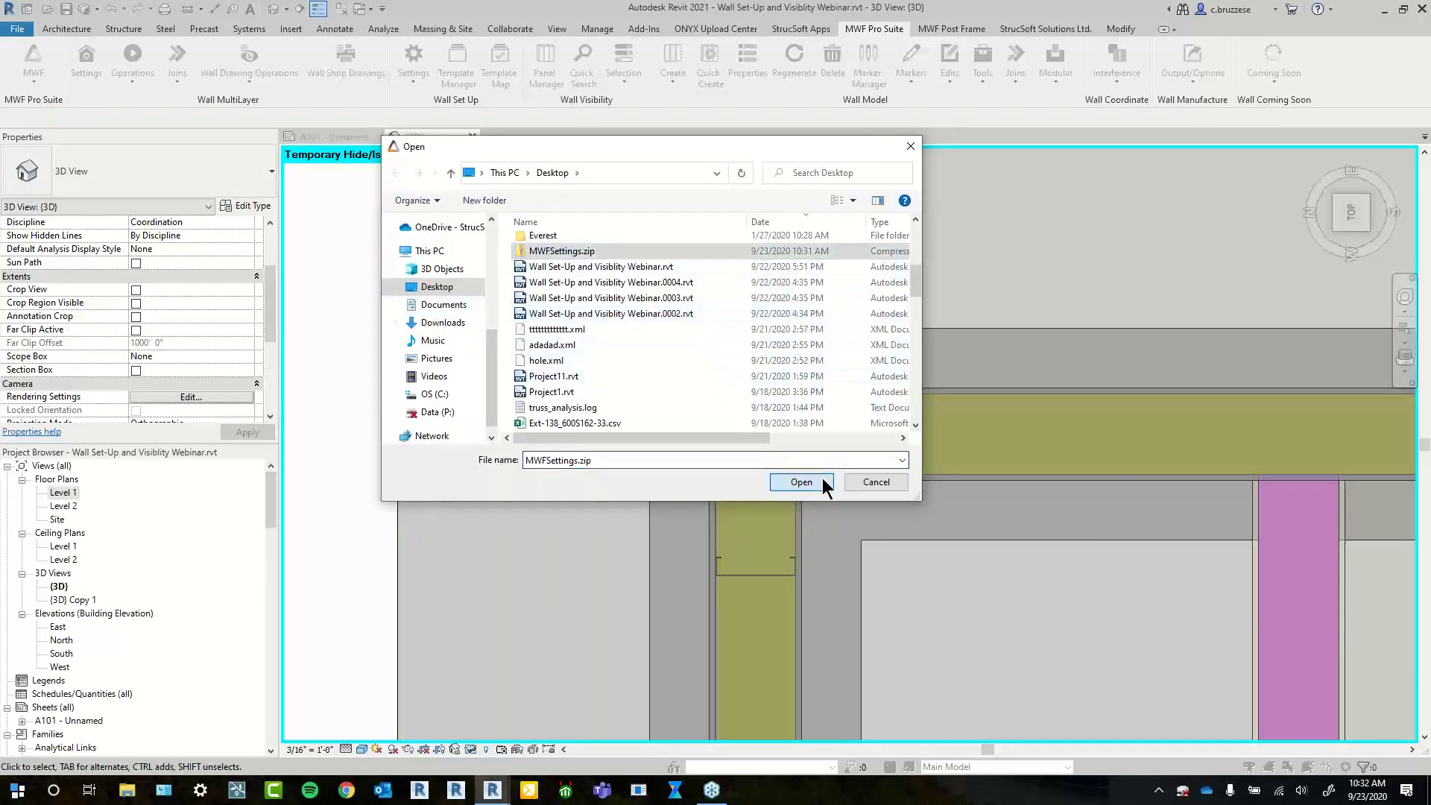
click(802, 481)
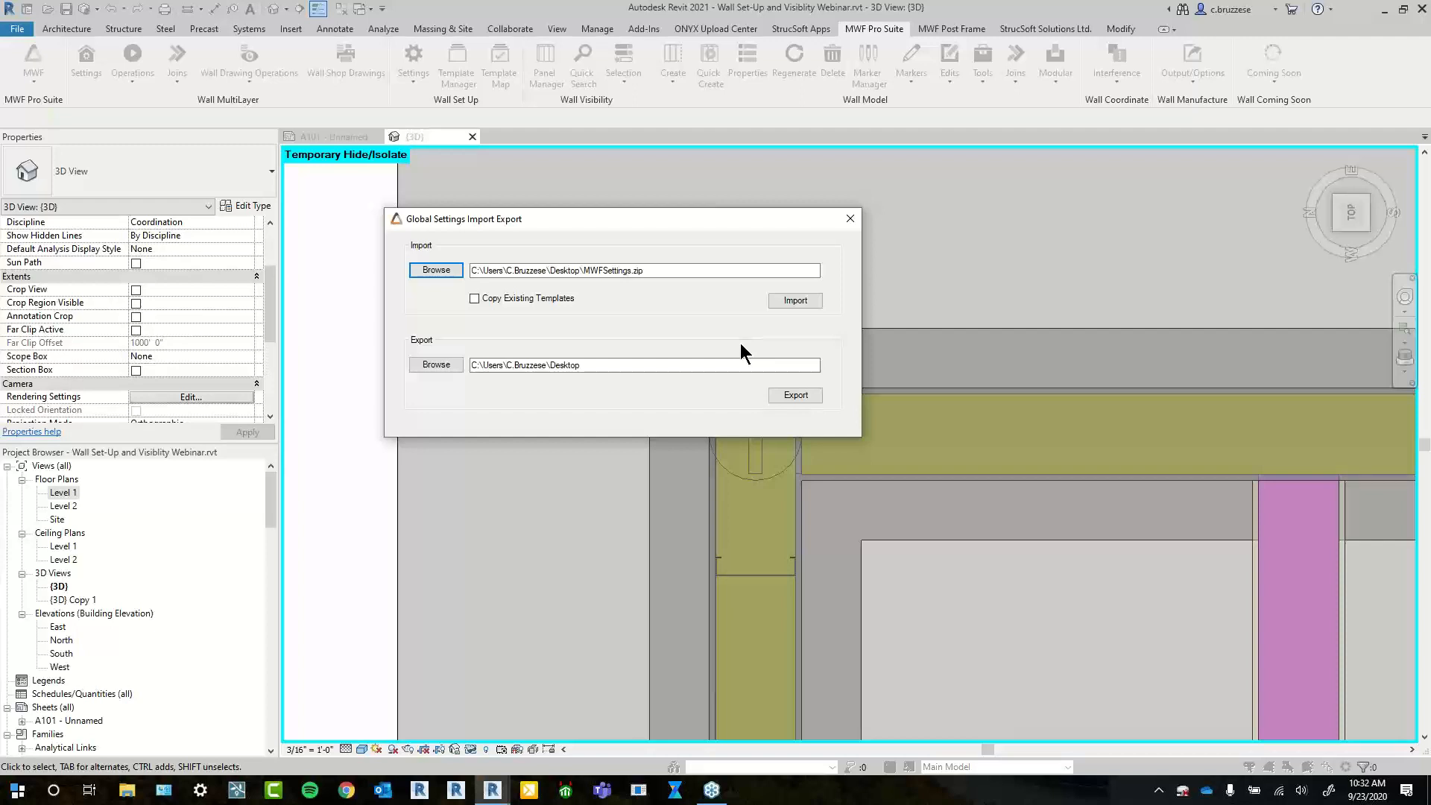
click(851, 222)
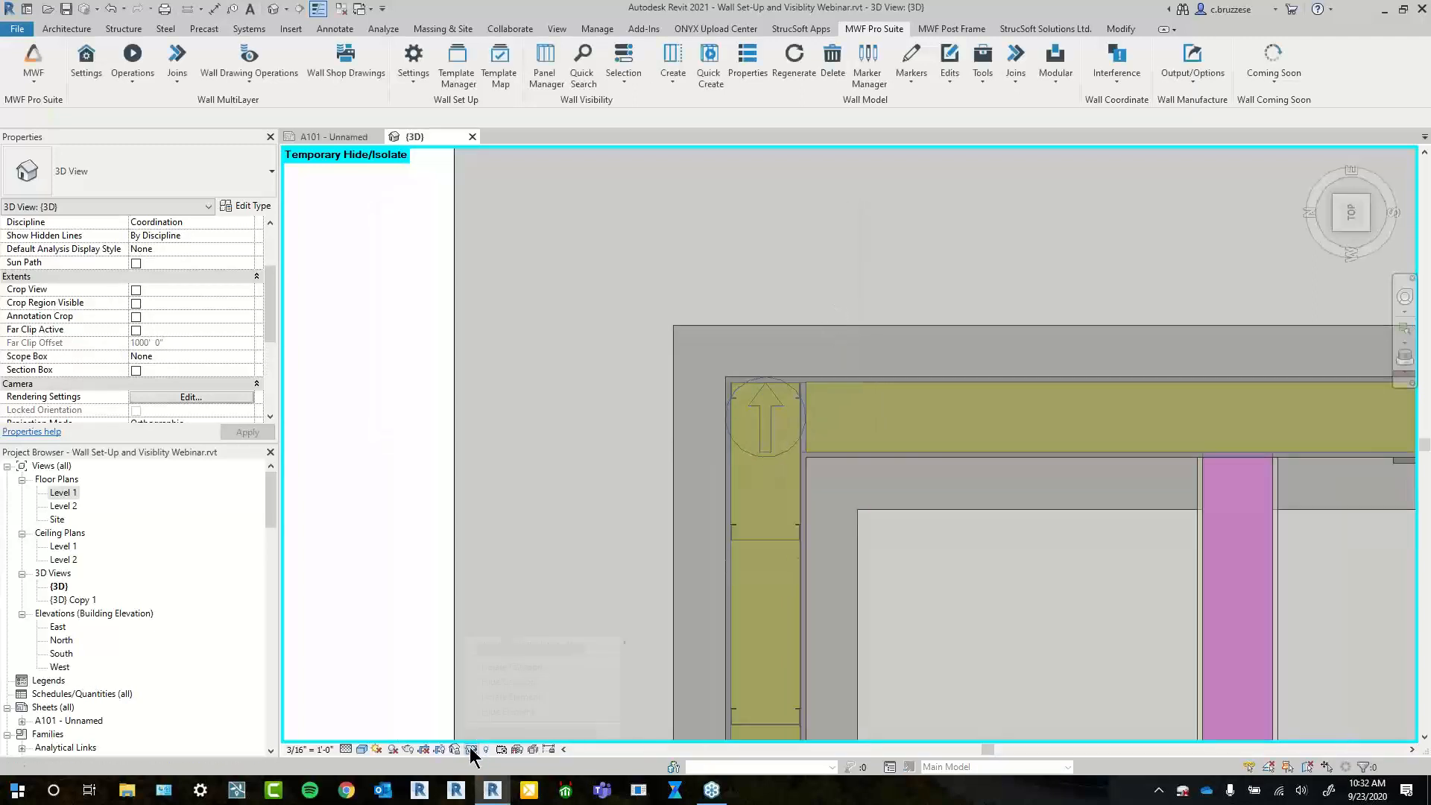
Reset the temporary hide/isolate so all elements show, and turn the model to an isometric view
click(472, 749)
click(488, 737)
scroll(914, 611, down, 5)
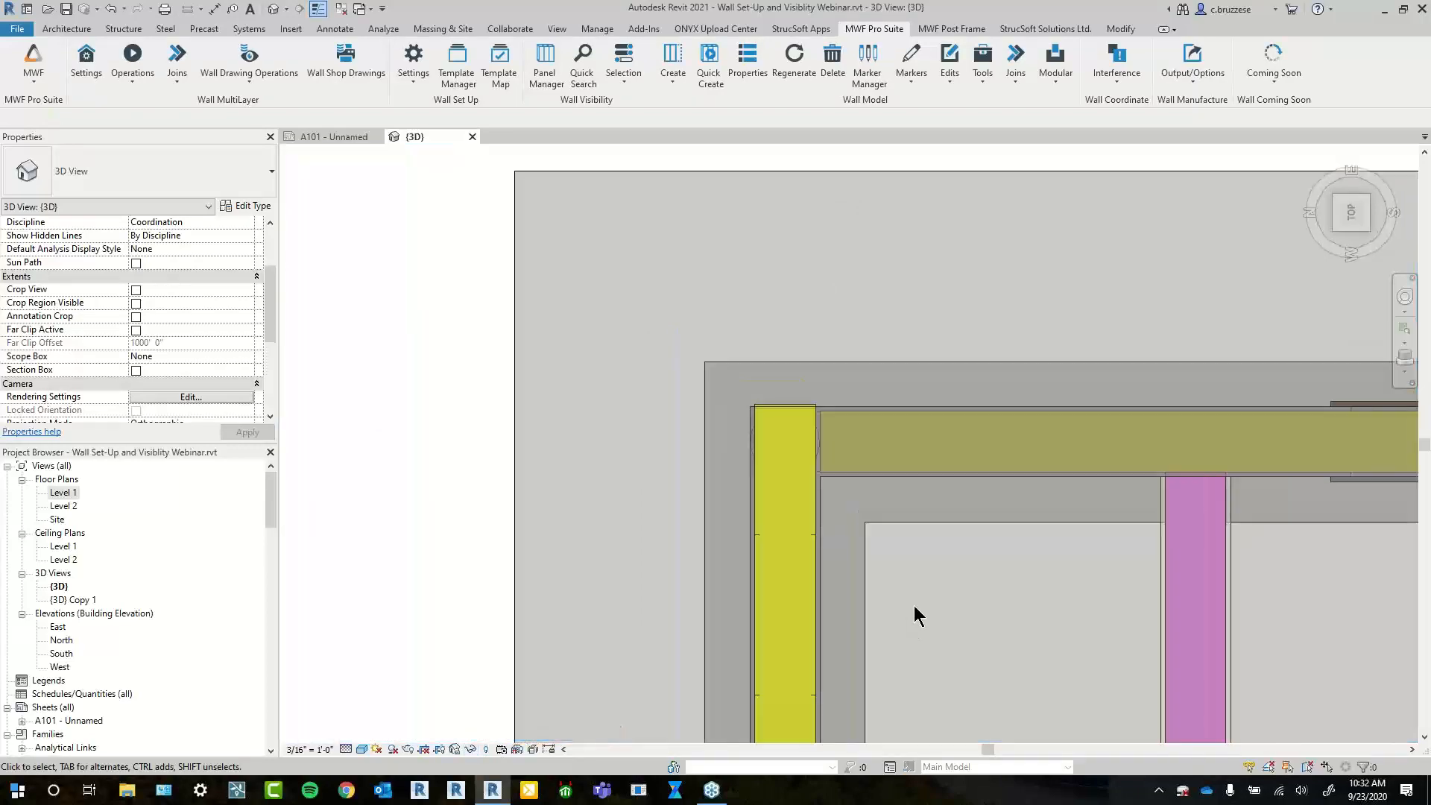
shift+middle_drag(1114, 664, 660, 366)
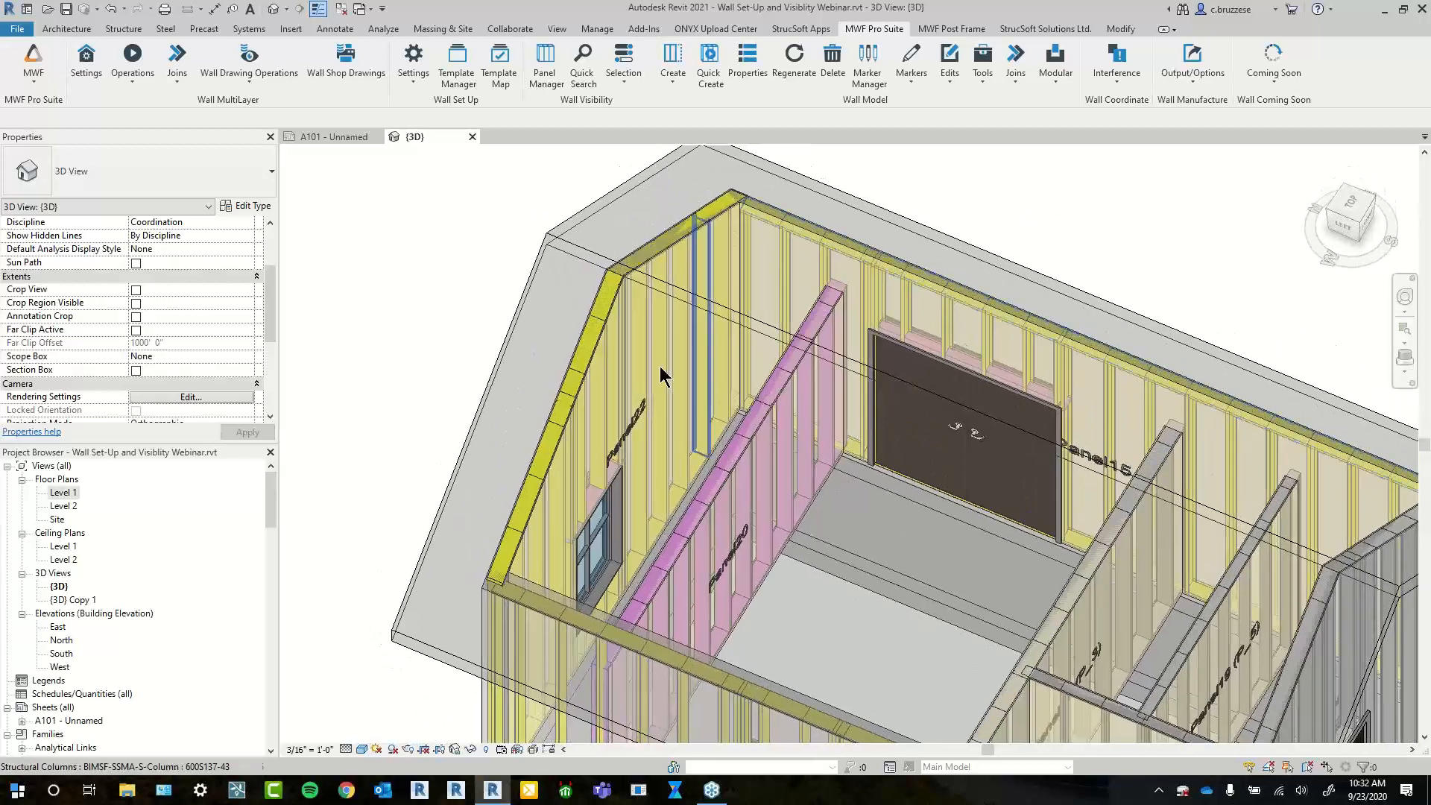
click(403, 75)
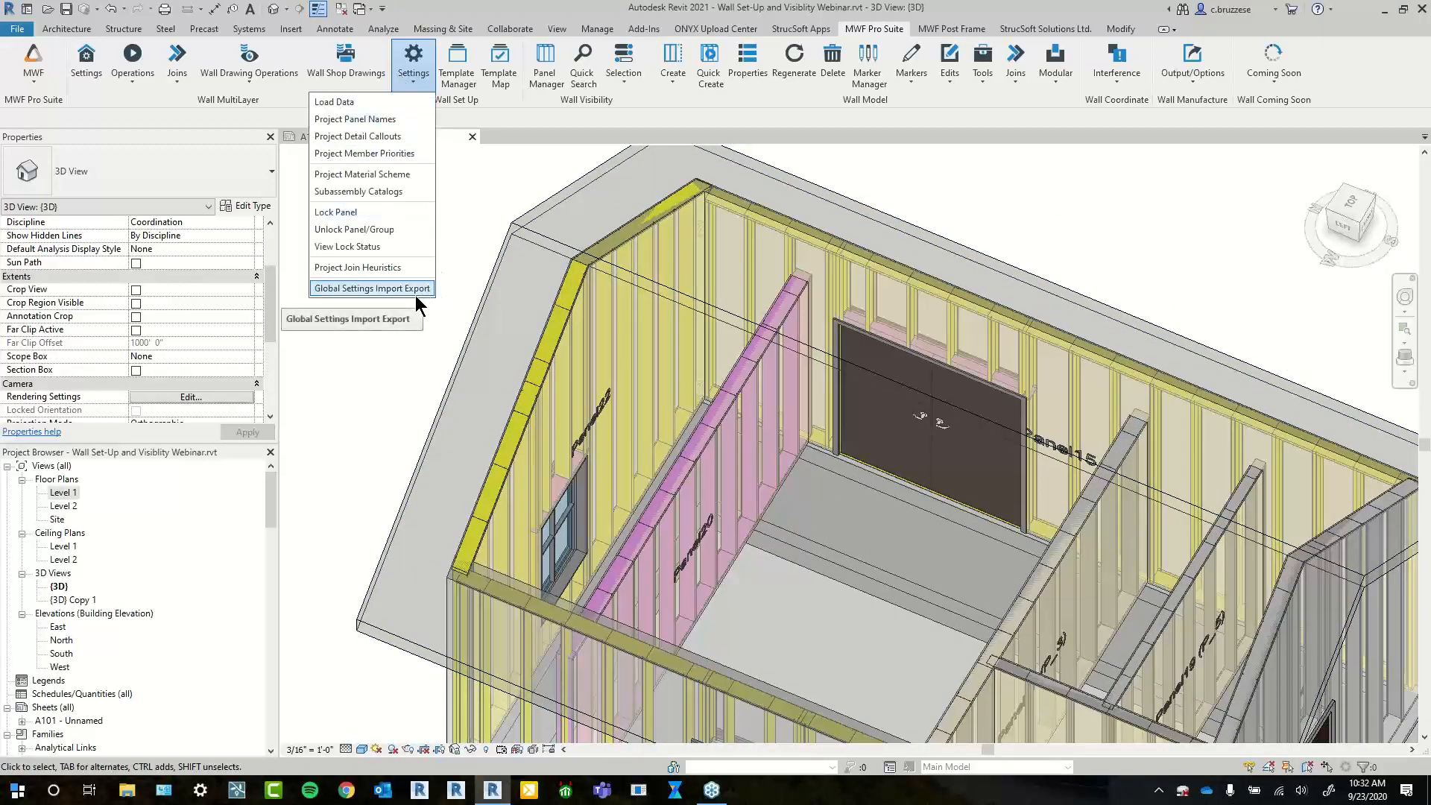
click(365, 383)
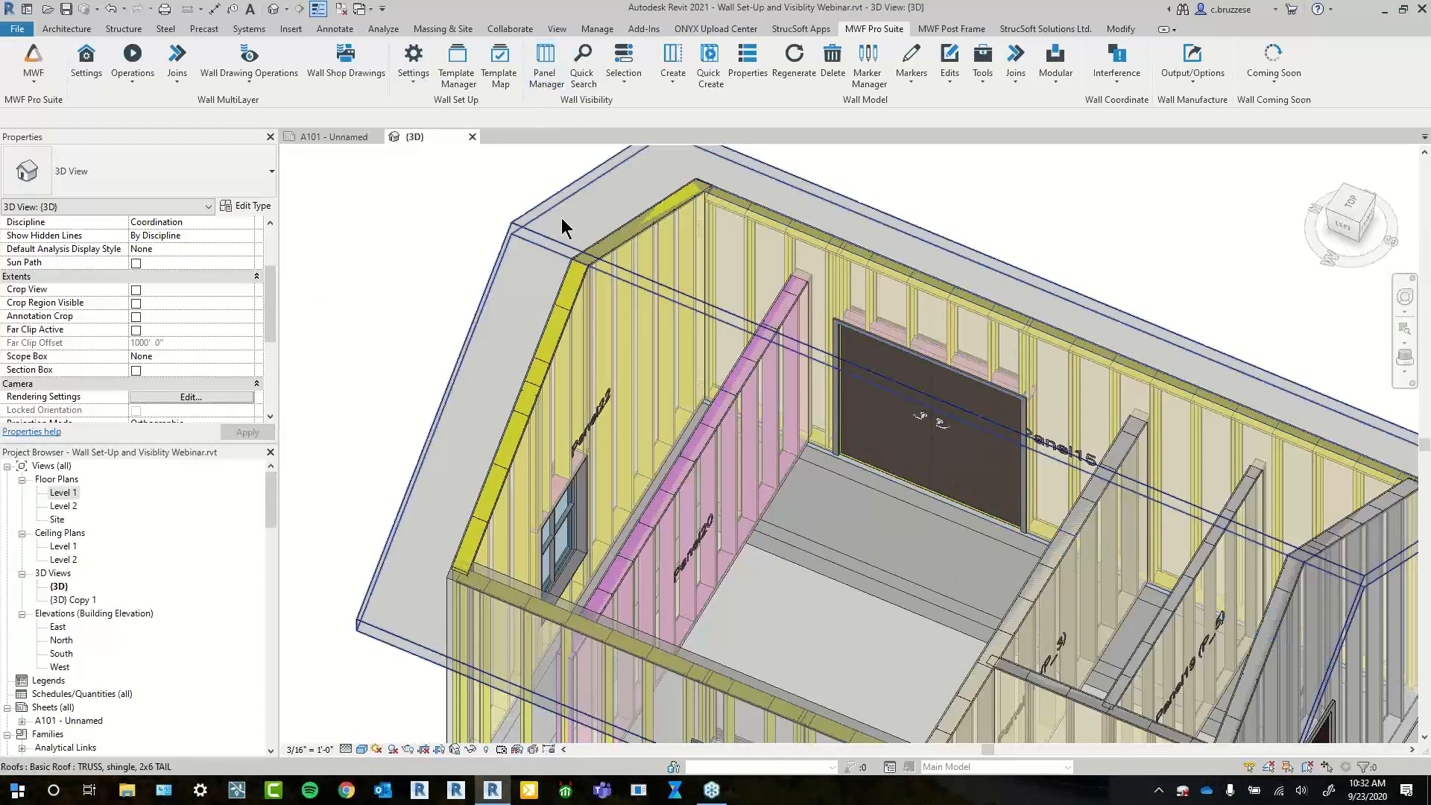
Open the Panels Visibility Manager, accepting the long operation, and place its window beside the model
click(547, 84)
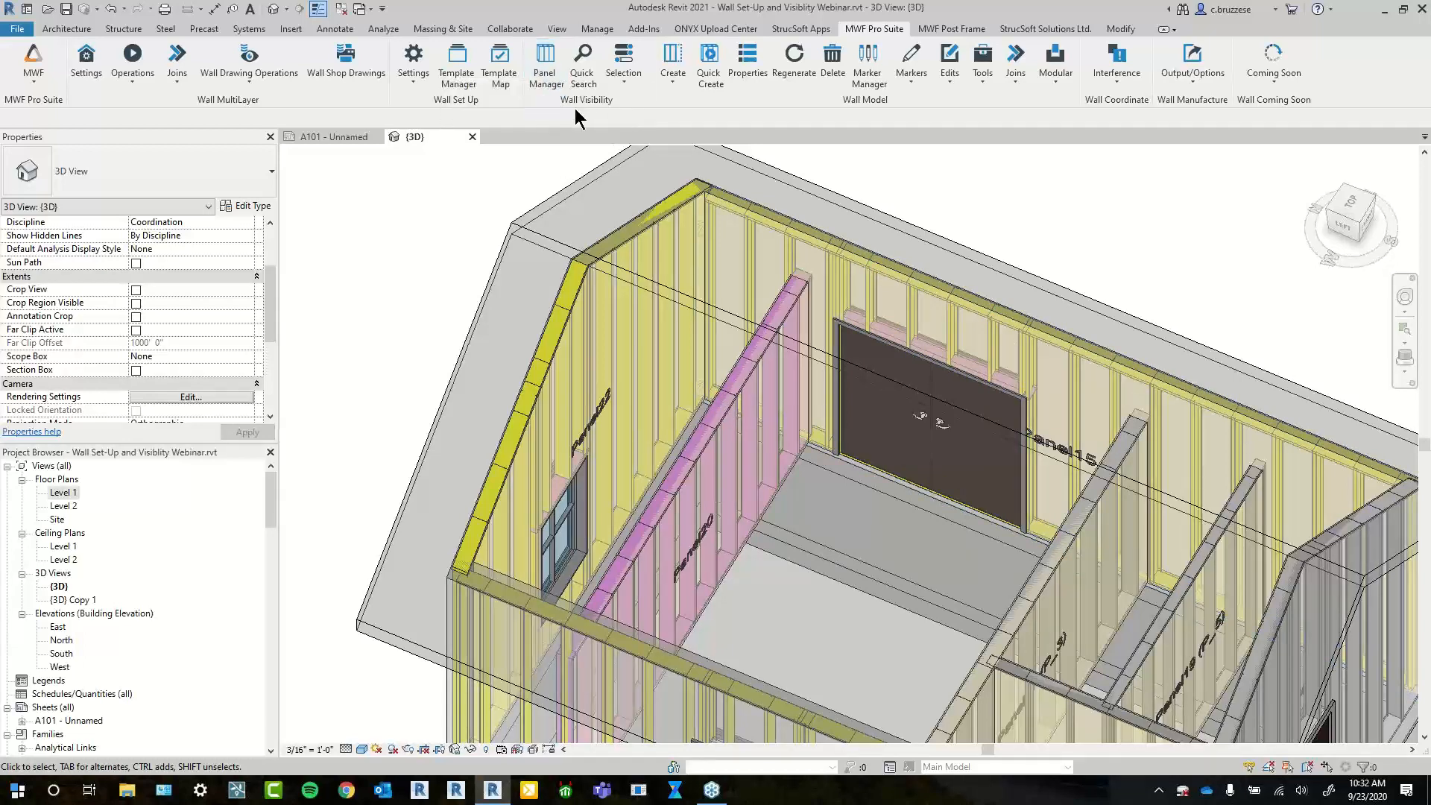
click(539, 73)
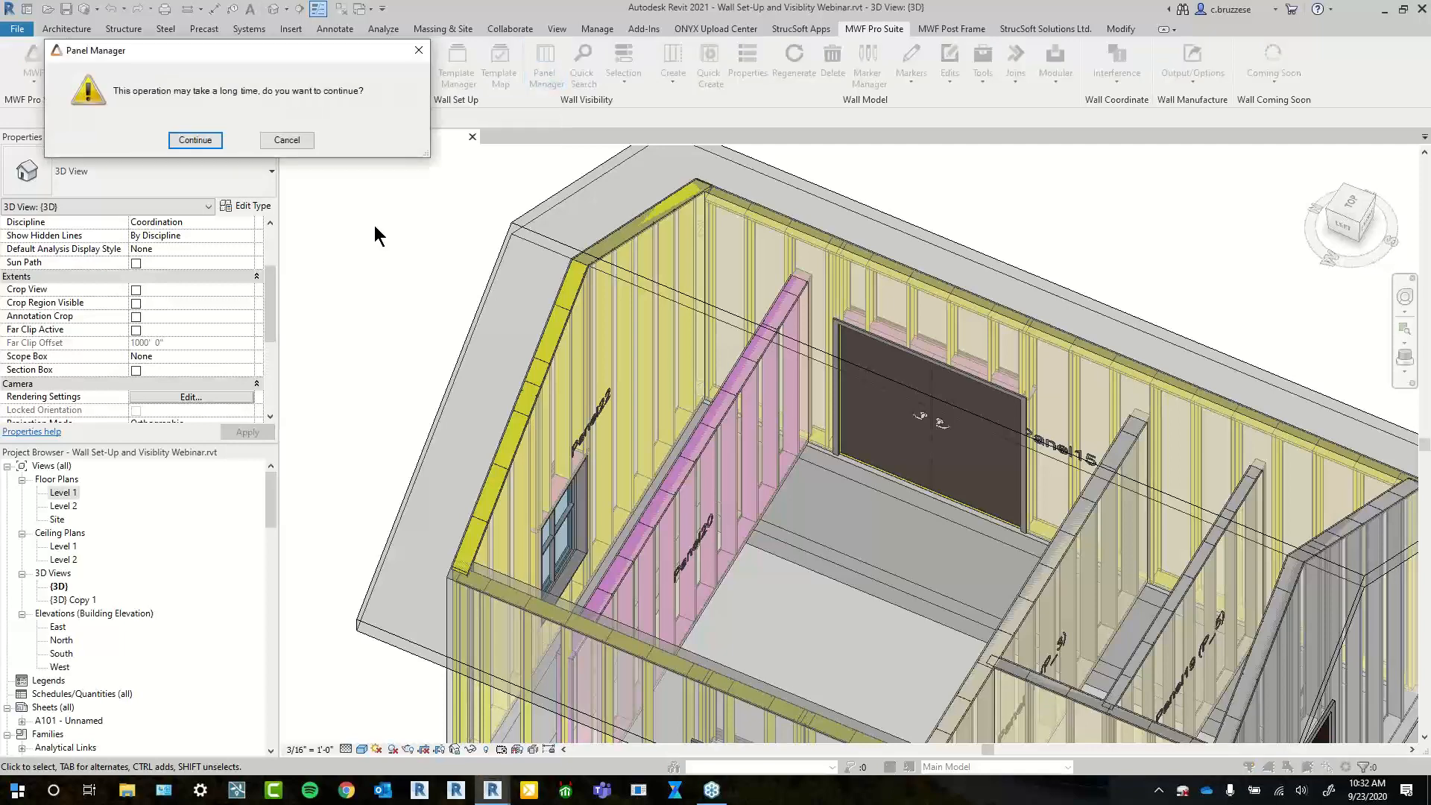
click(201, 142)
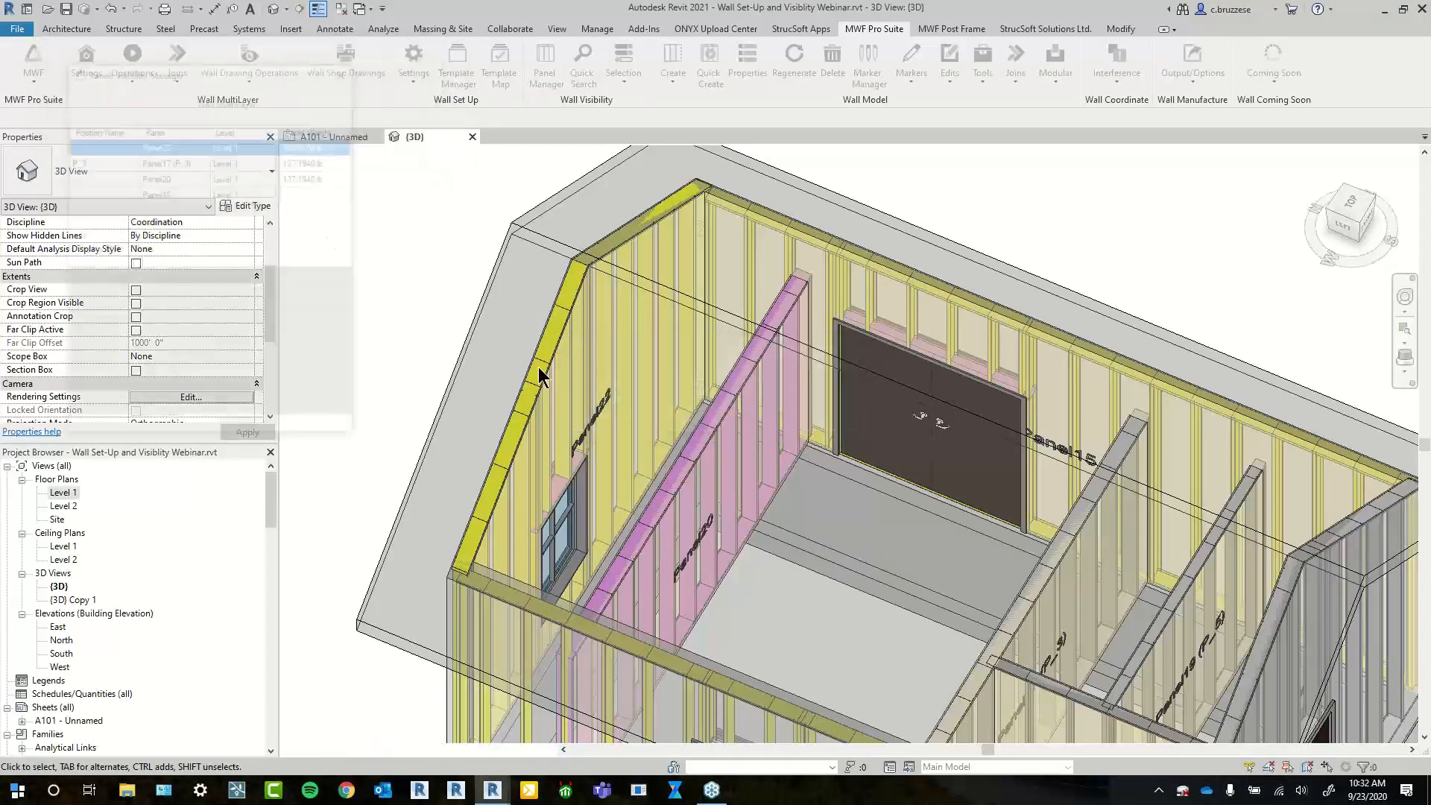
drag(231, 59, 408, 142)
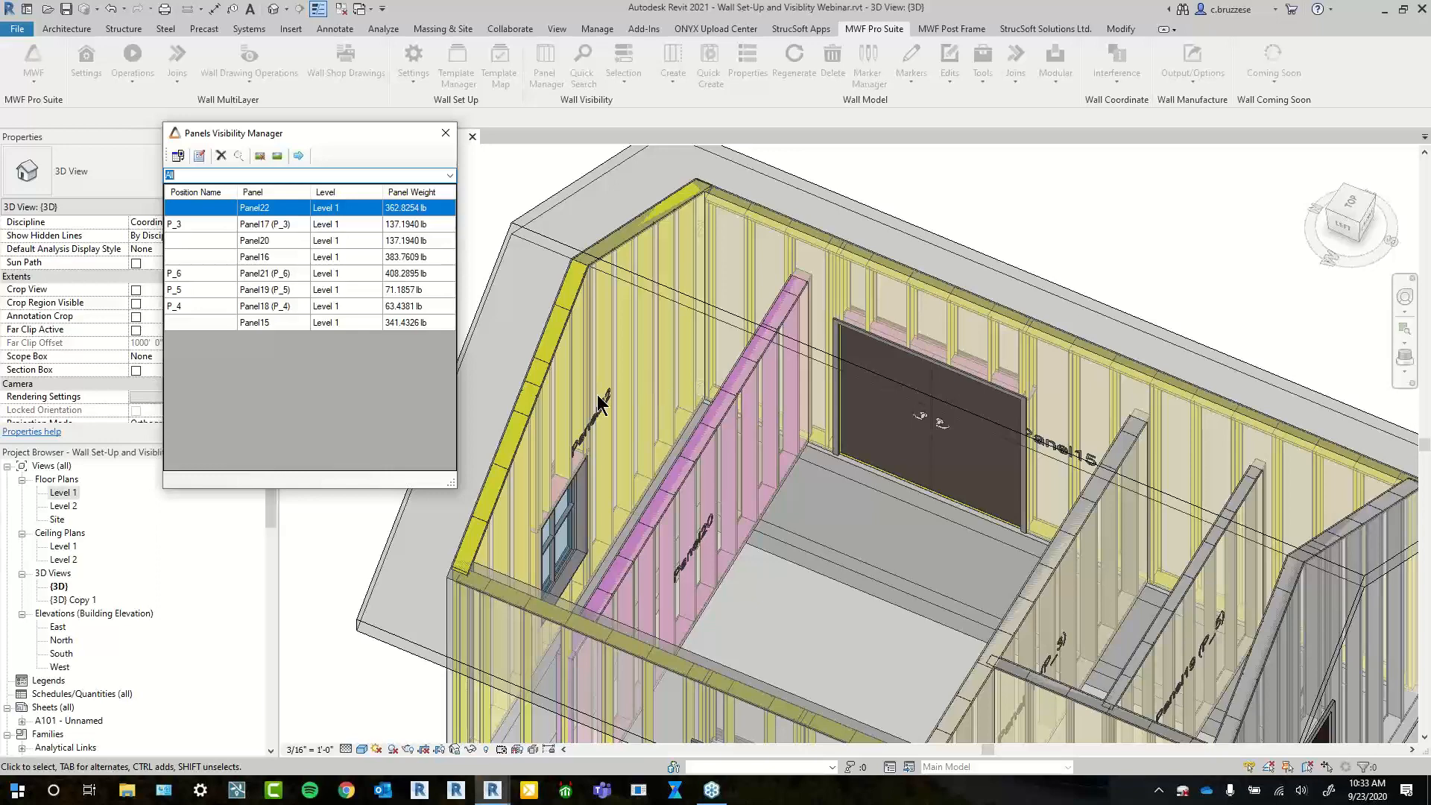
Locate Panel17 (P_3), Panel21 (P_6) and Panel19 (P_5) in the model from the panel list
click(272, 227)
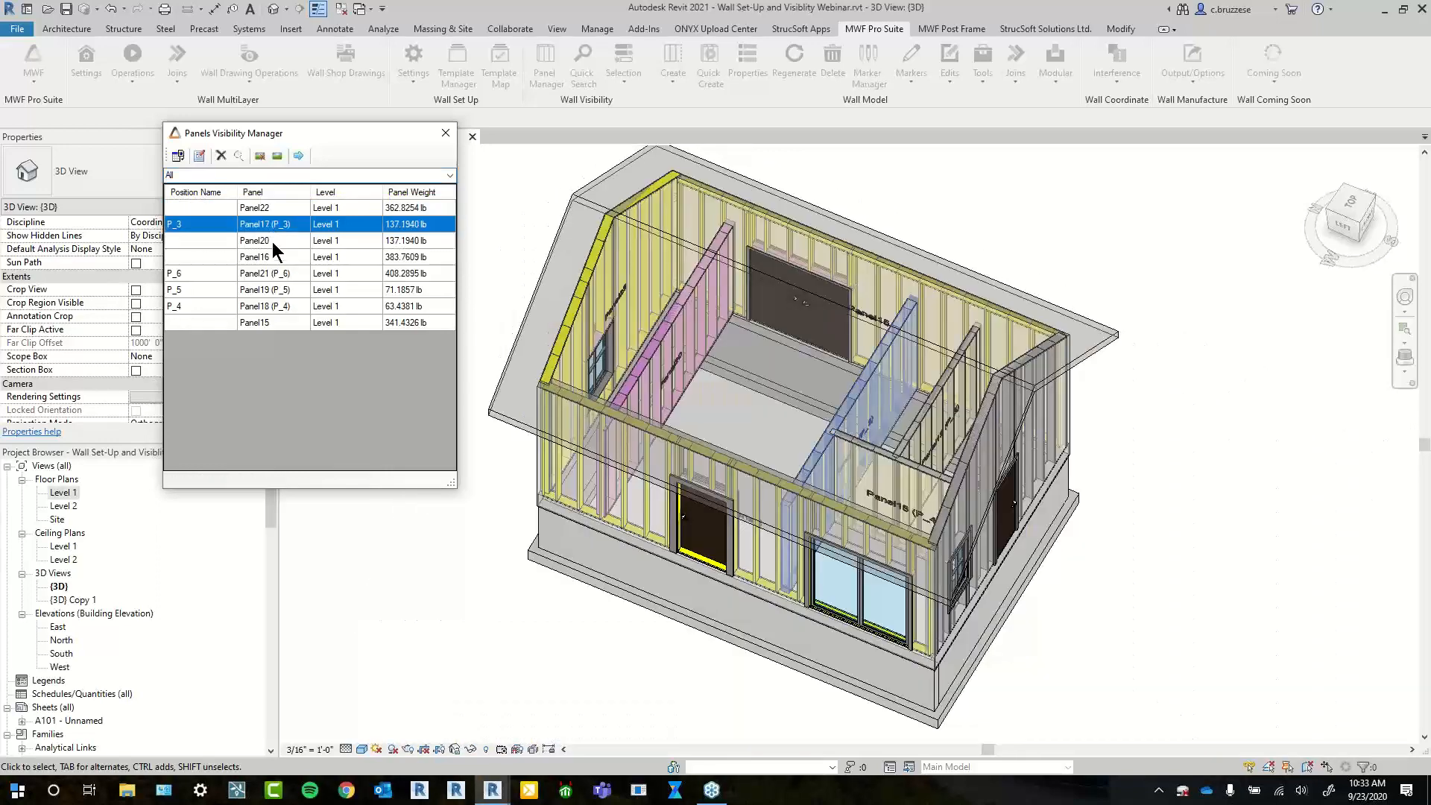
click(266, 274)
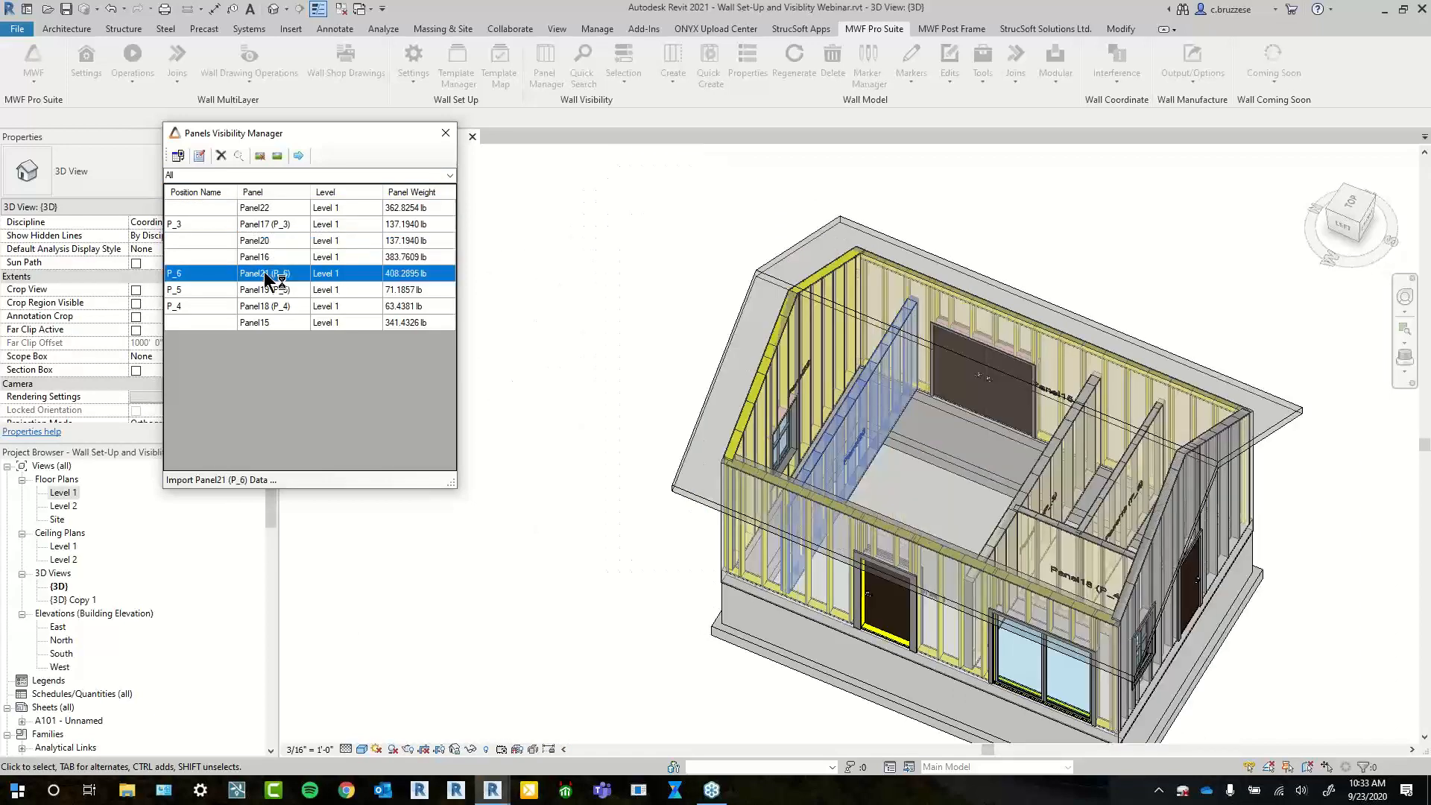
click(272, 291)
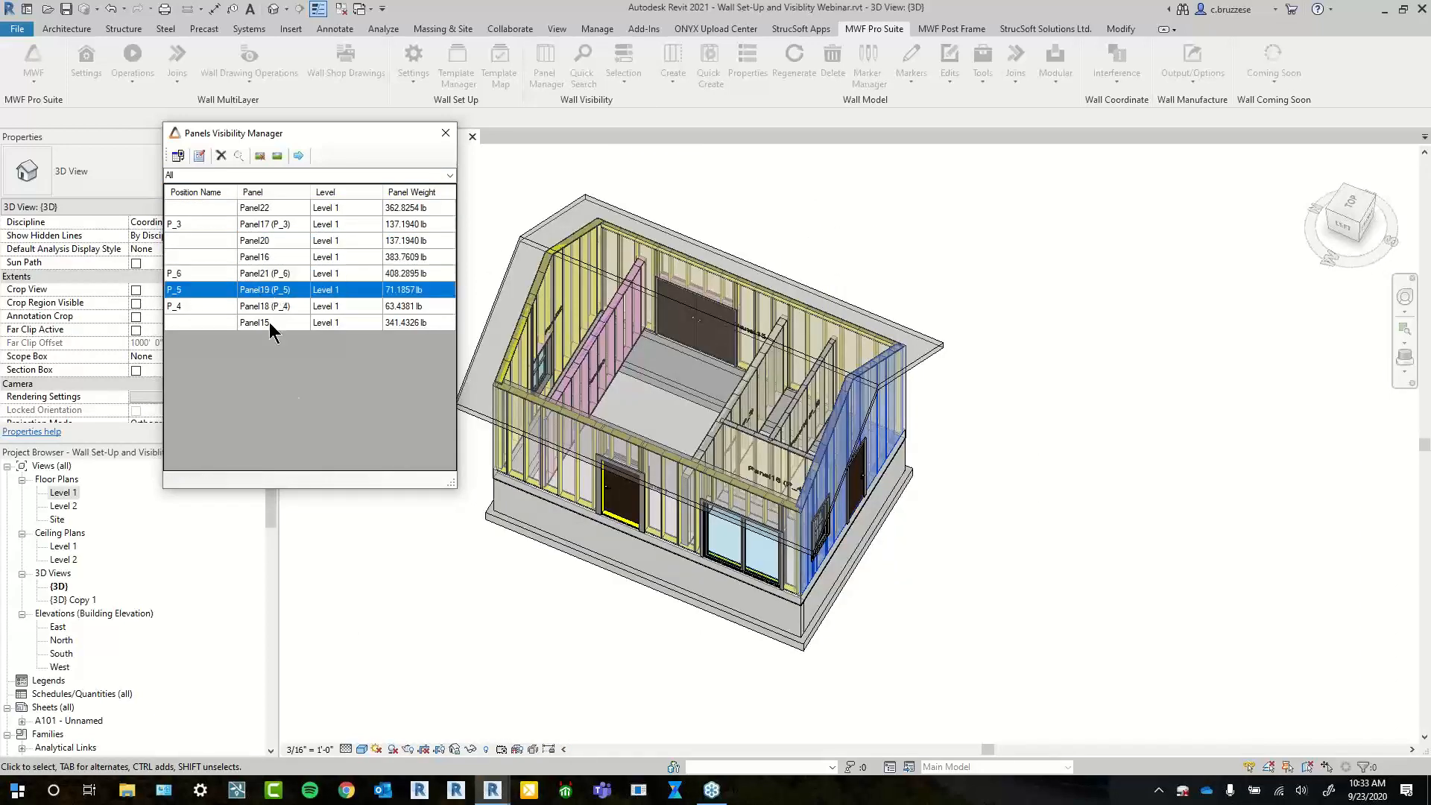
Locate Panel15 from the panel list, view its MWF properties, and close them without changes
click(274, 323)
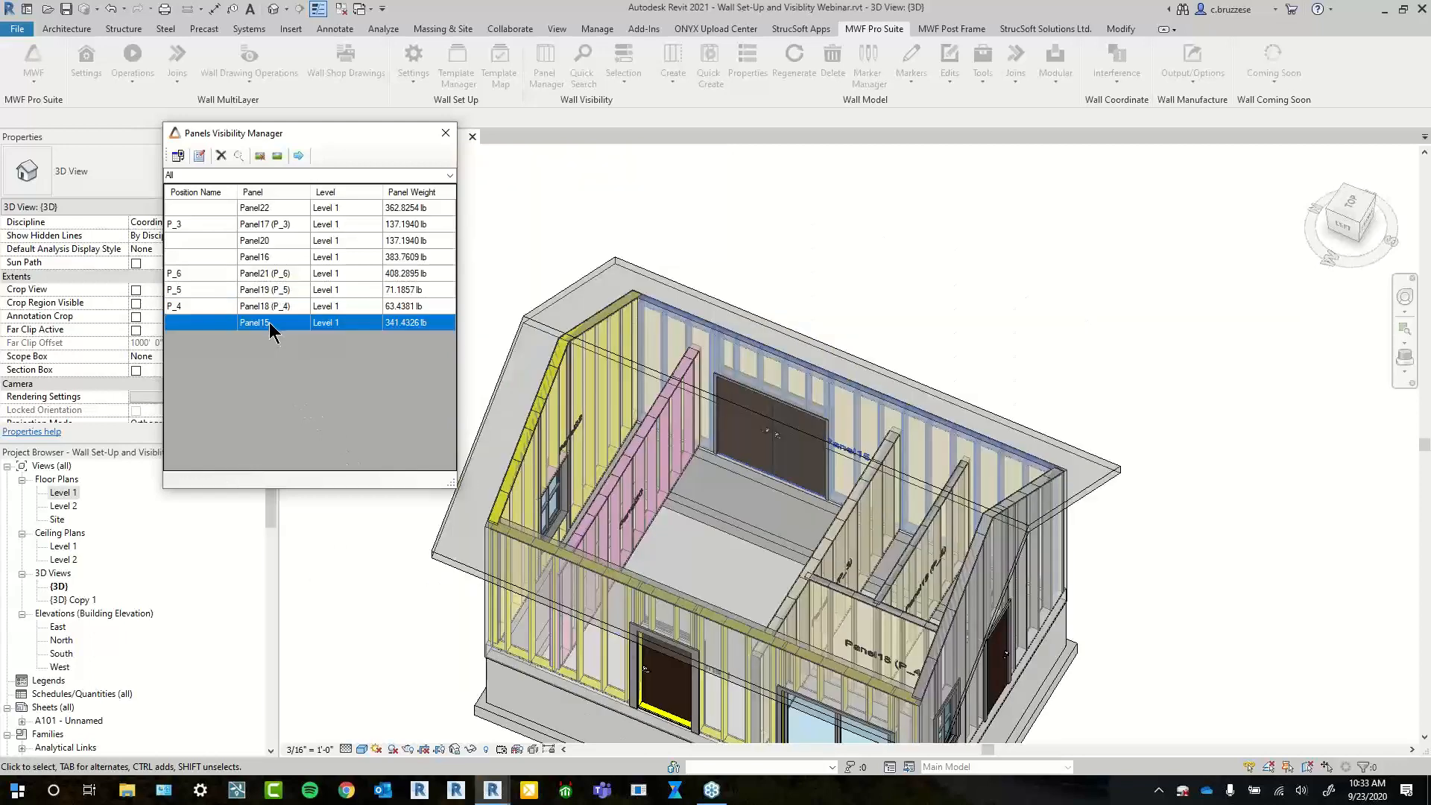
click(200, 156)
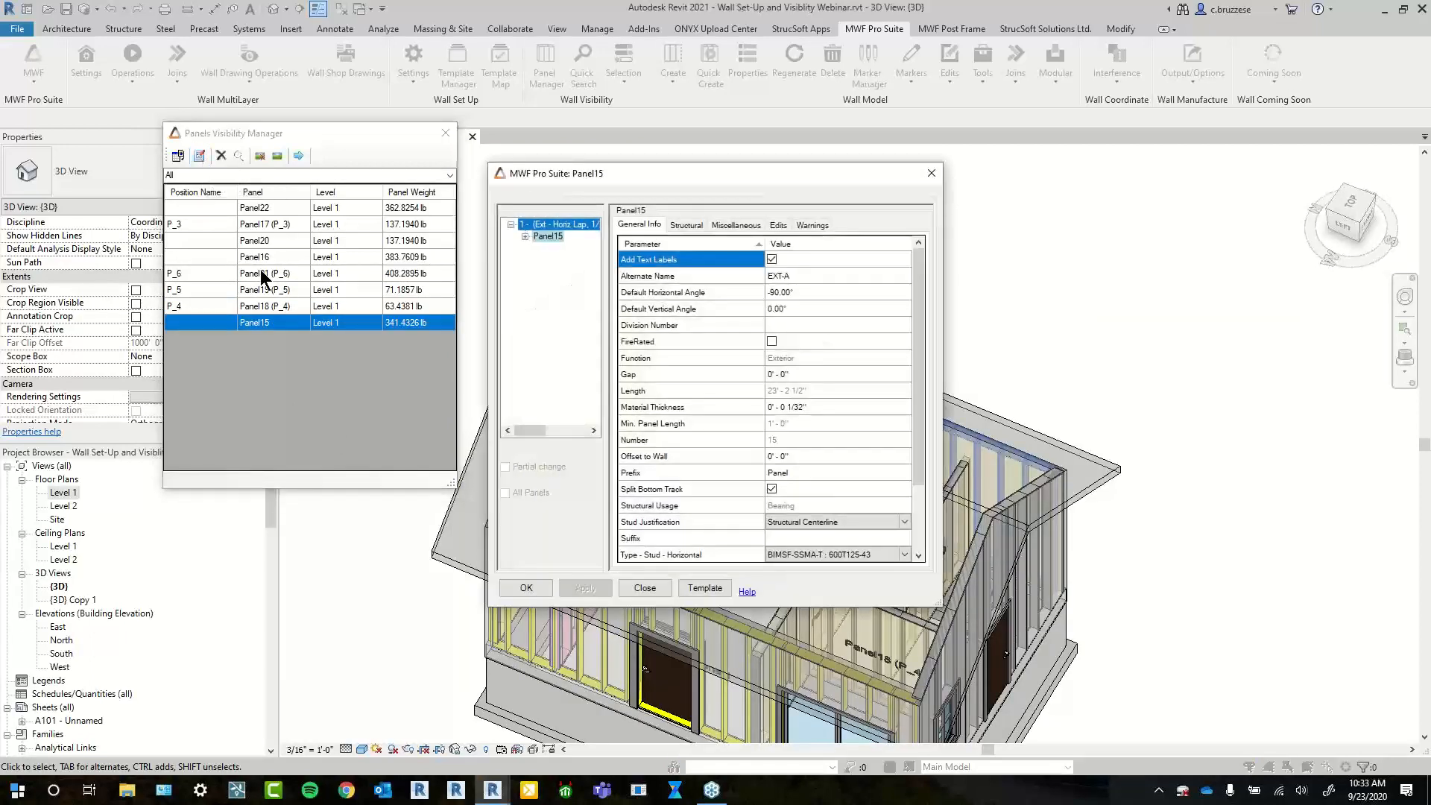
click(932, 173)
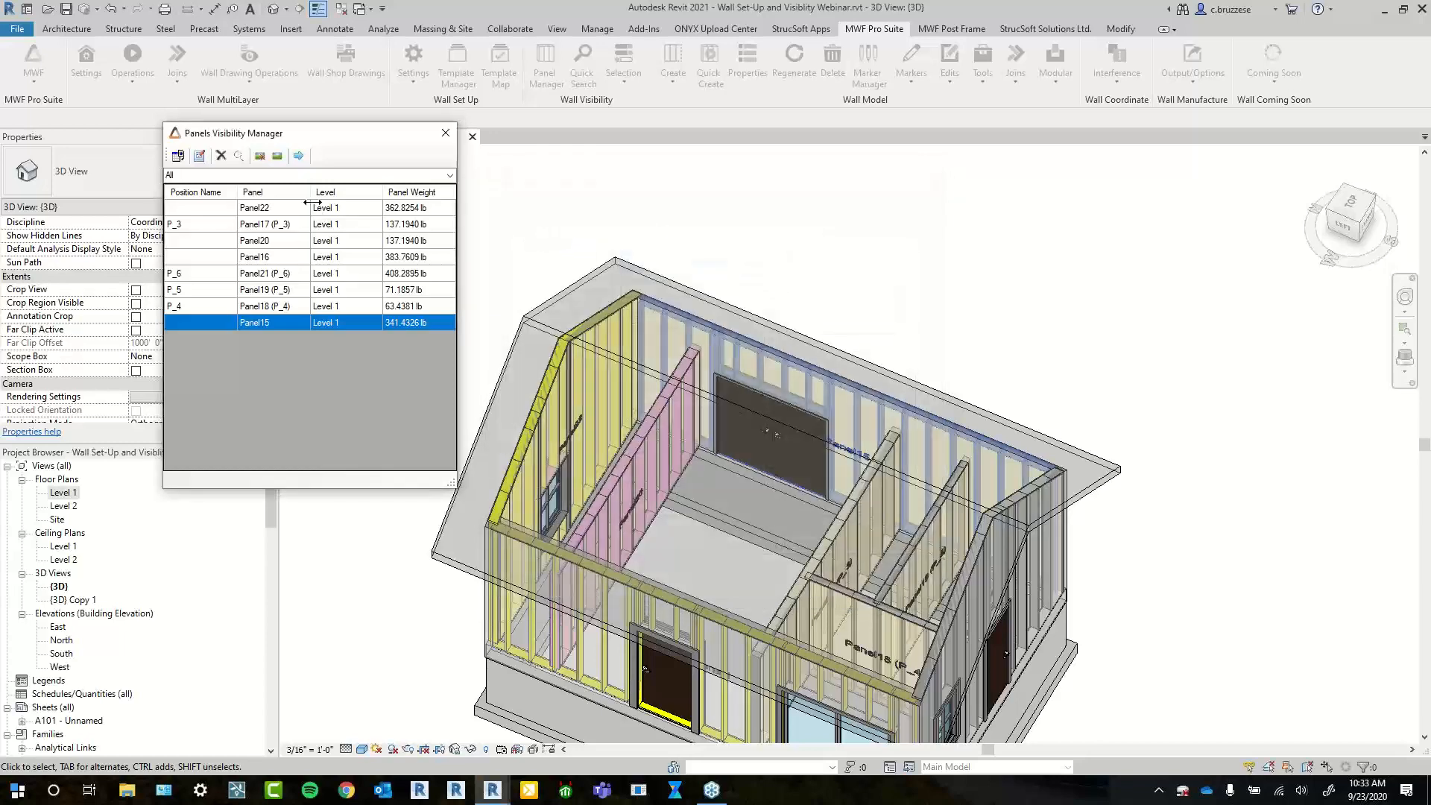
View the deletion options for Panel15 and cancel without deleting it
click(220, 155)
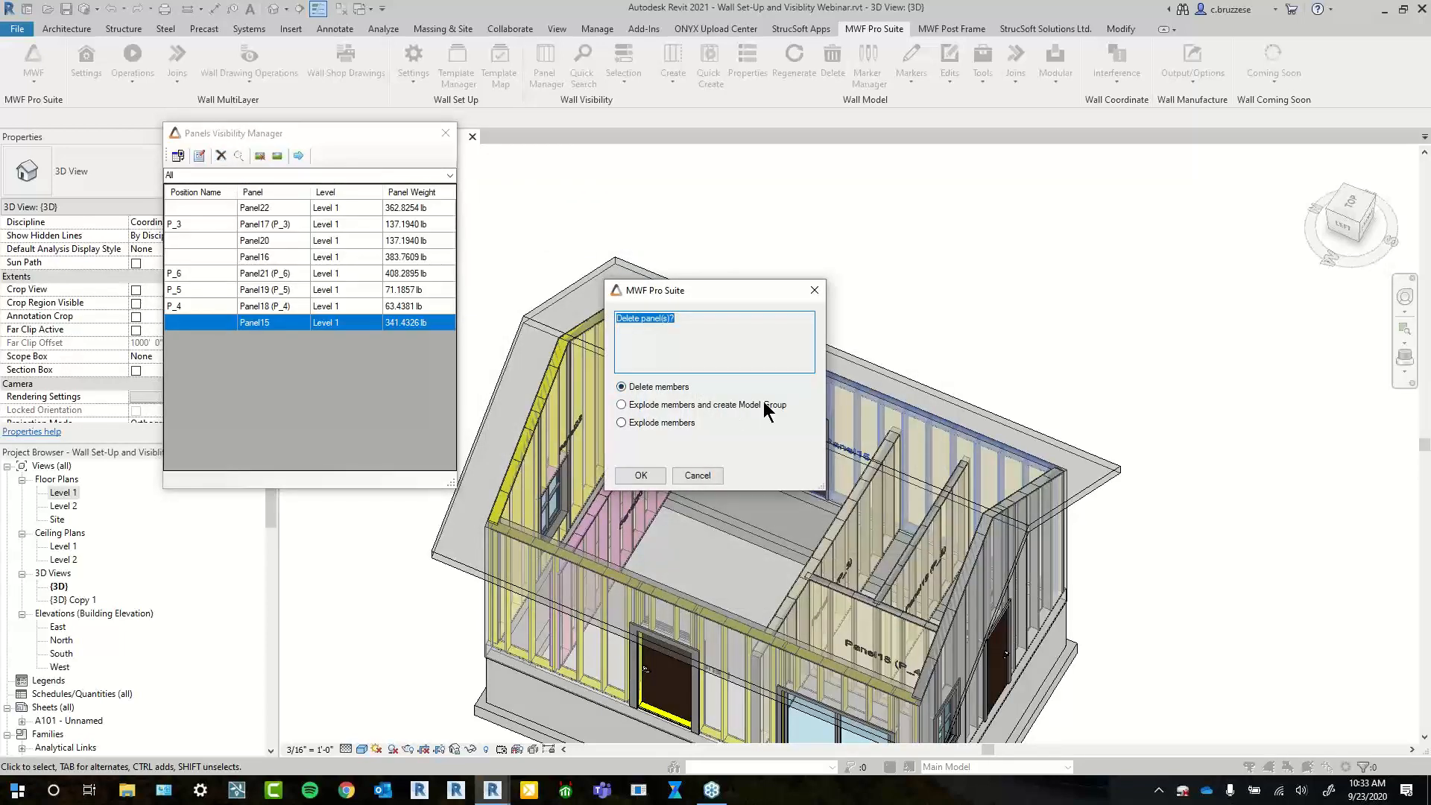
click(814, 290)
Isolate Panel16 with a section box from the panel list, and close the visibility manager
click(264, 257)
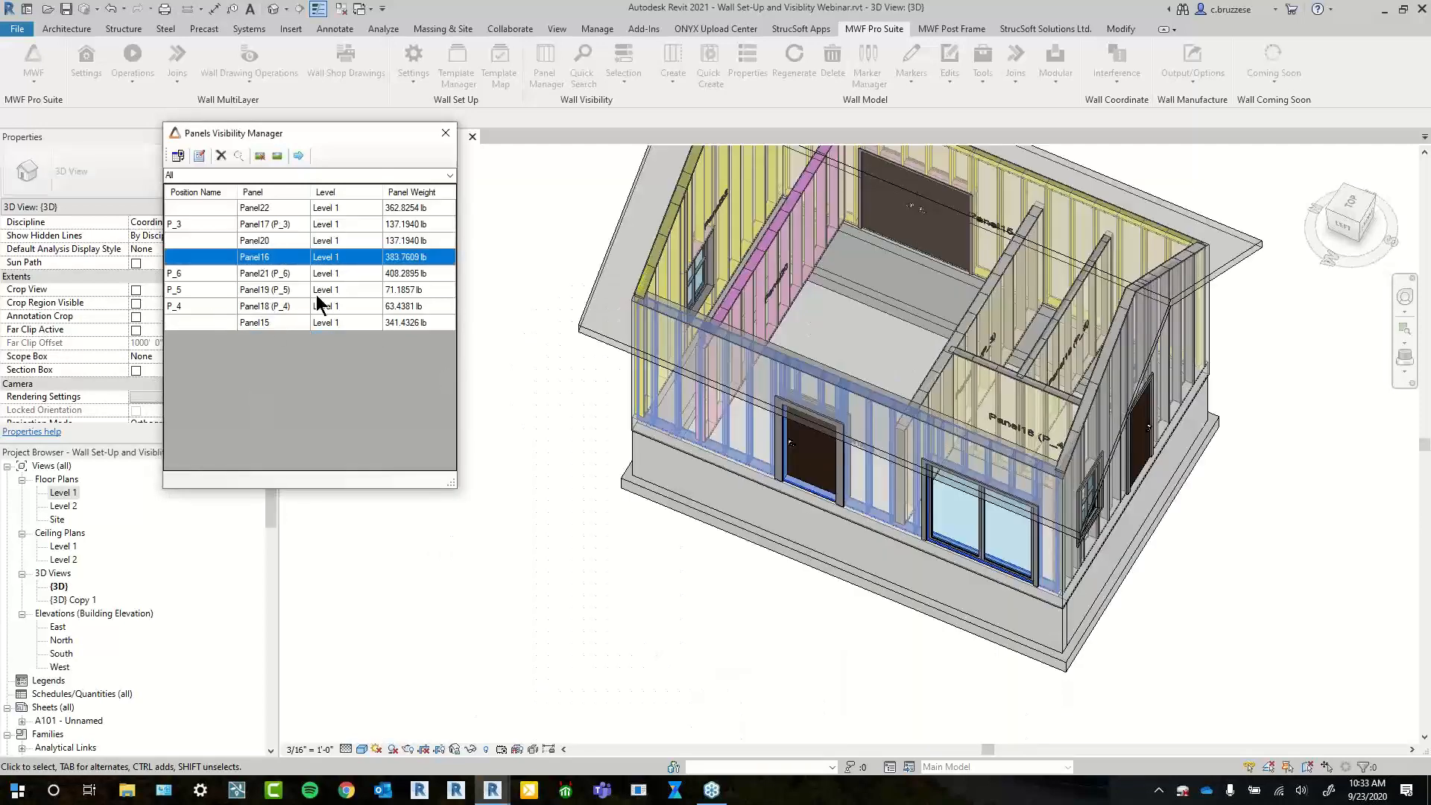
click(445, 135)
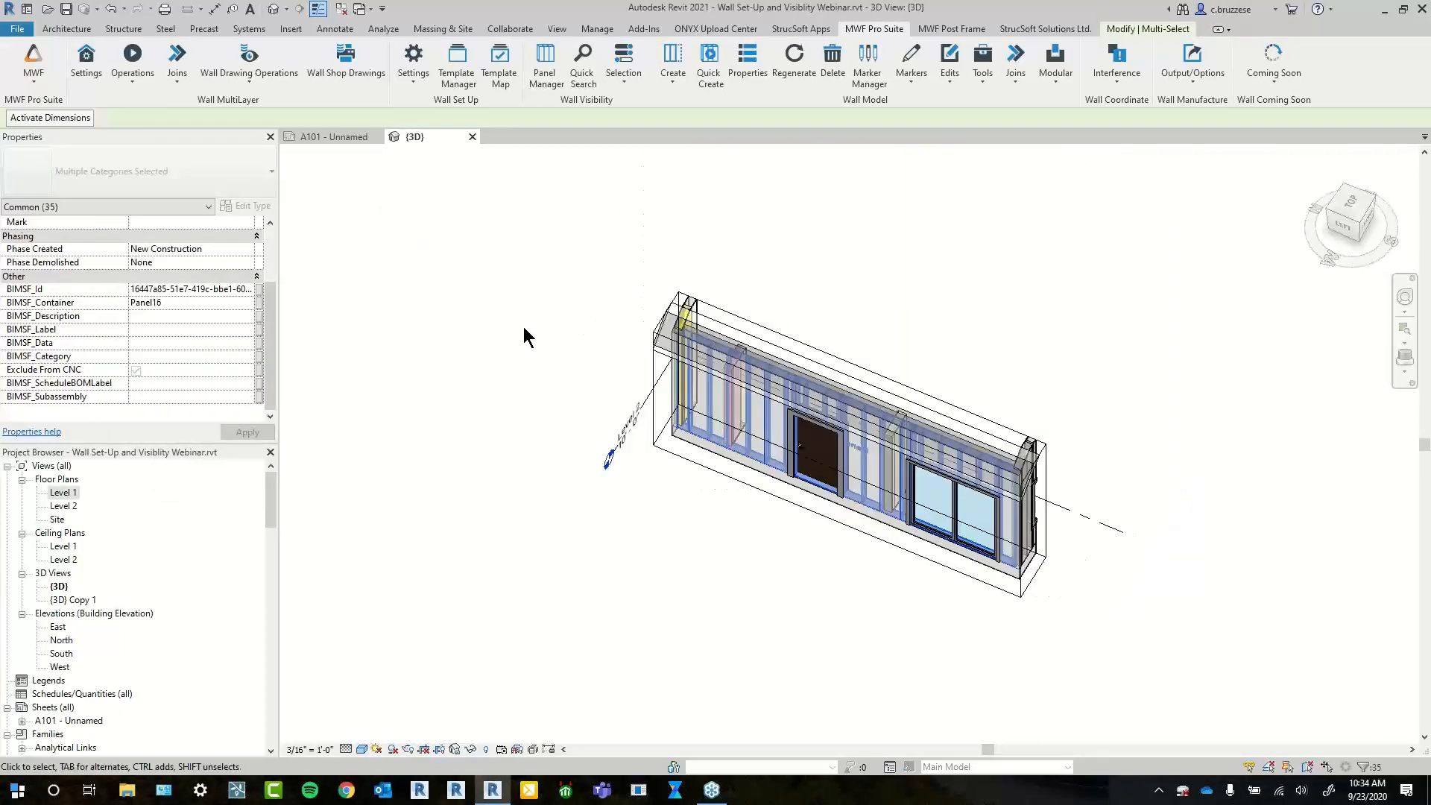
middle_drag(811, 623, 760, 638)
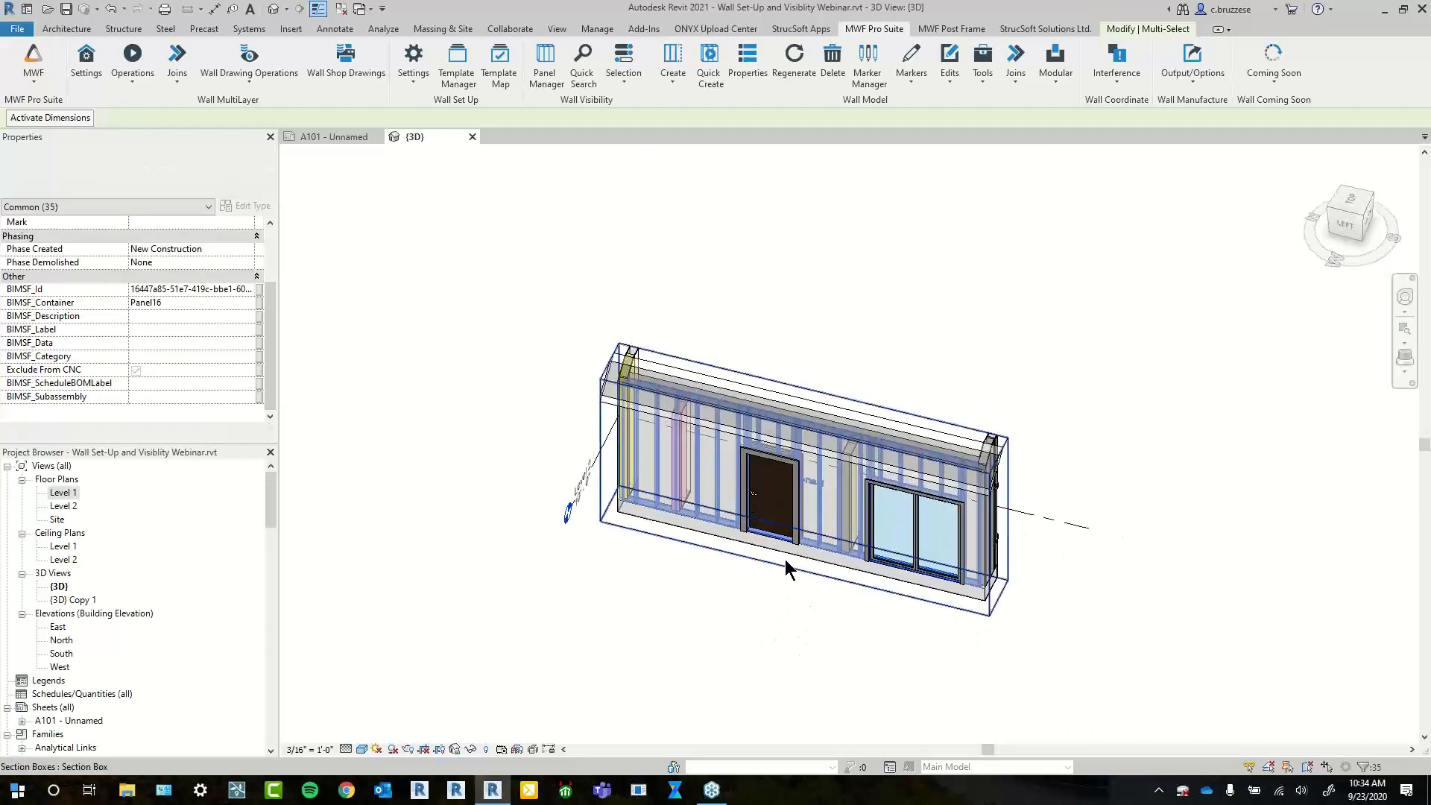
scroll(869, 647, up, 3)
click(869, 647)
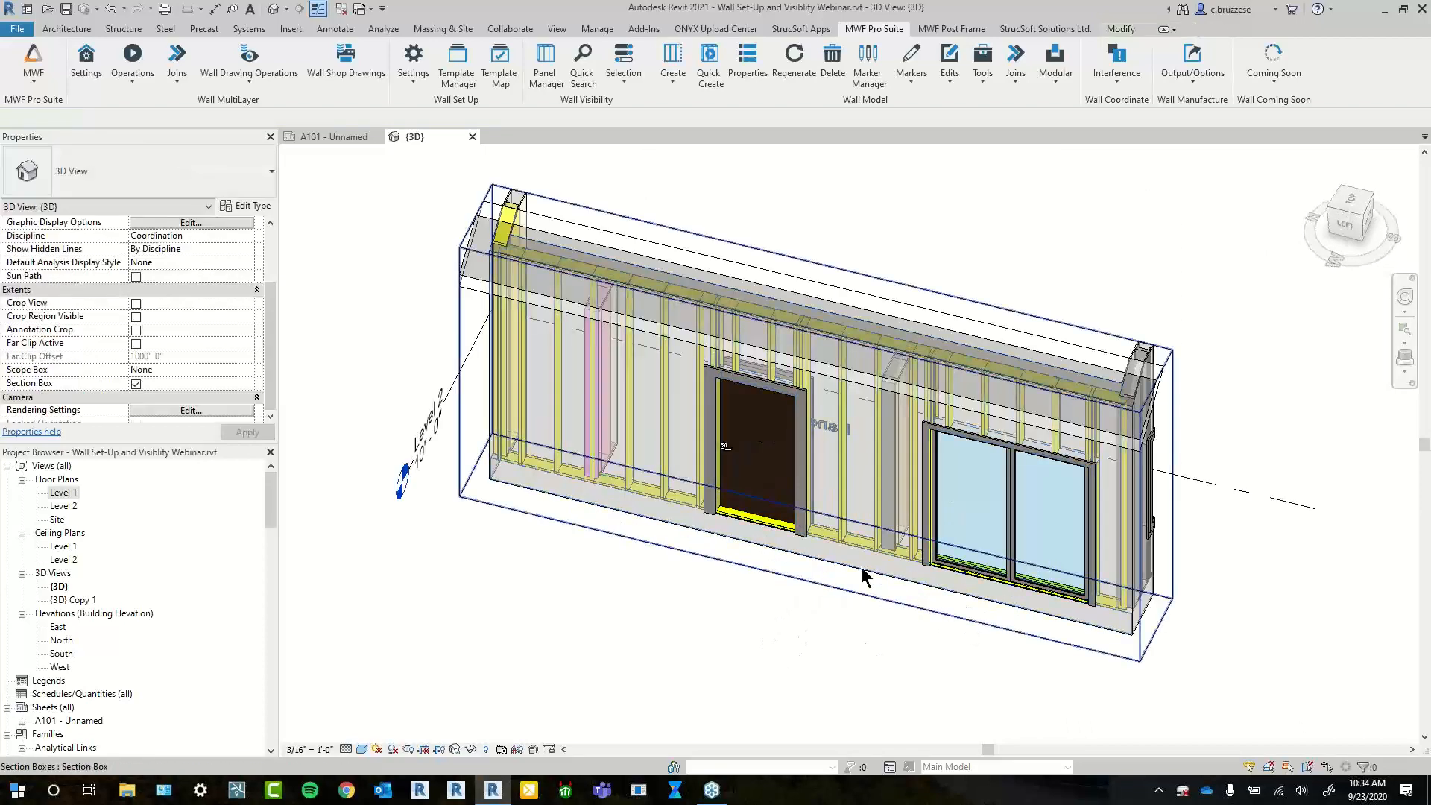
Check a wall stud in the sectioned panel, and turn off the view's section box to show the whole building
click(558, 403)
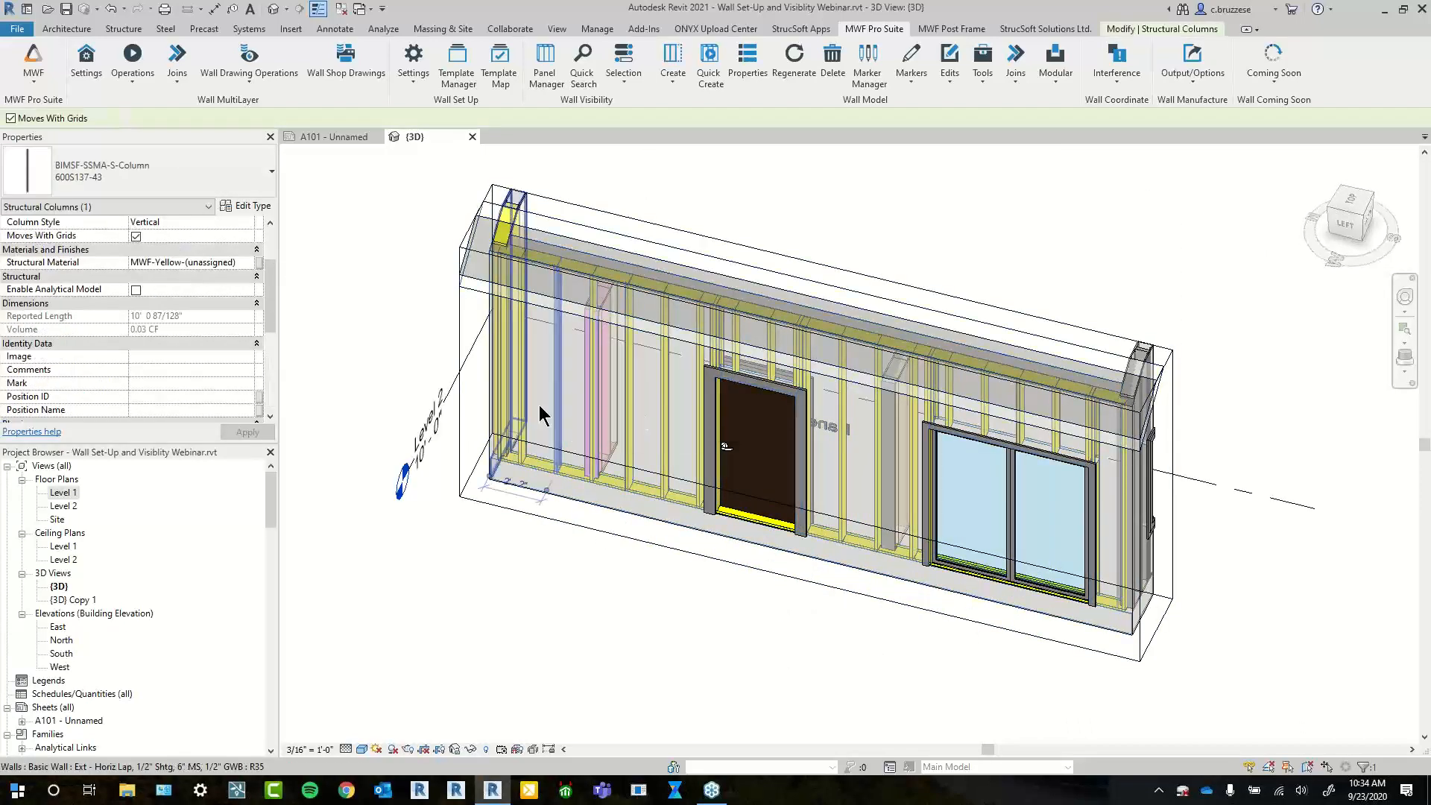
click(623, 601)
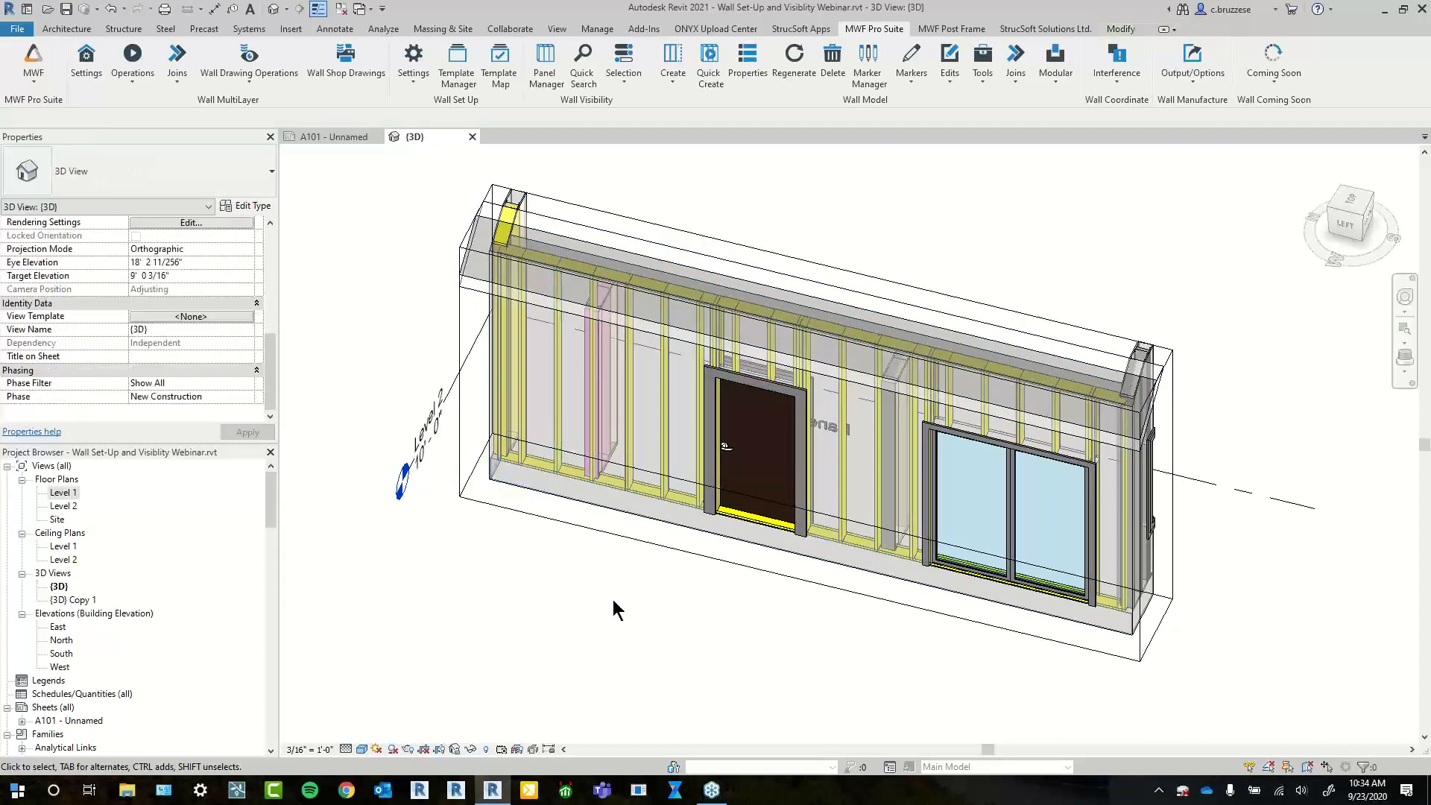
scroll(153, 347, up, 4)
click(136, 384)
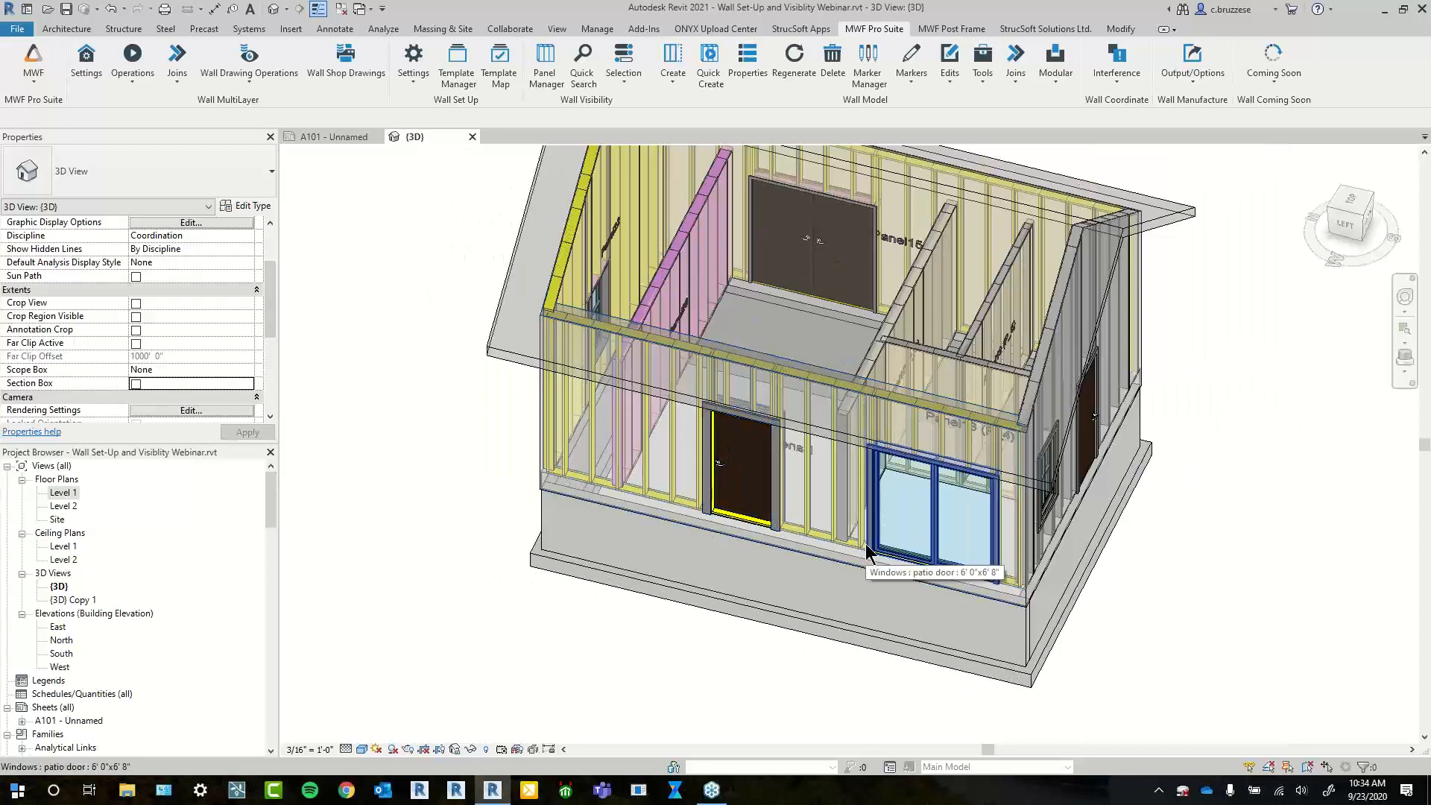
middle_drag(780, 342, 718, 457)
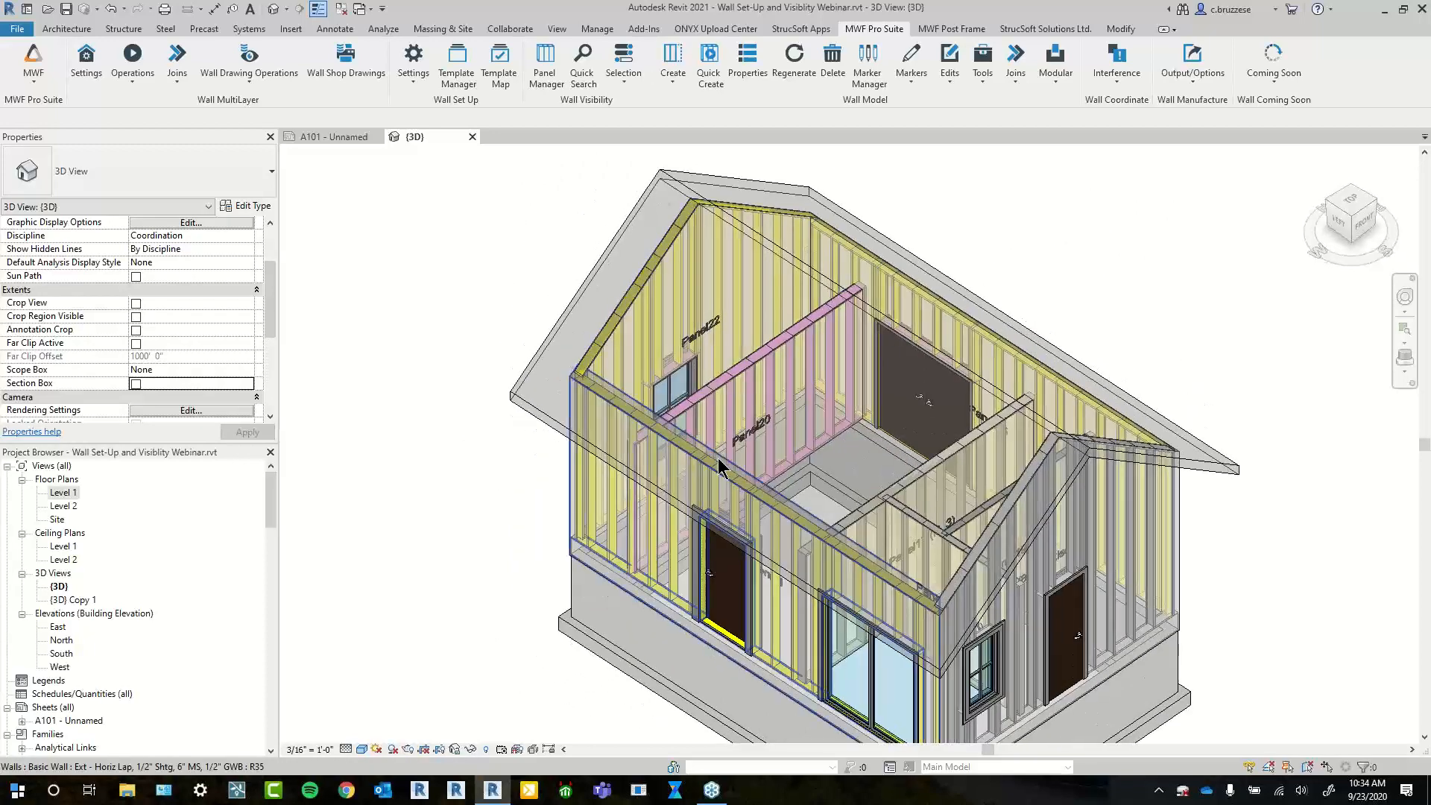
Run a quick panel search for names containing 2, and locate Panel20, Panel21 (P_6) and Panel22 in the model
click(580, 72)
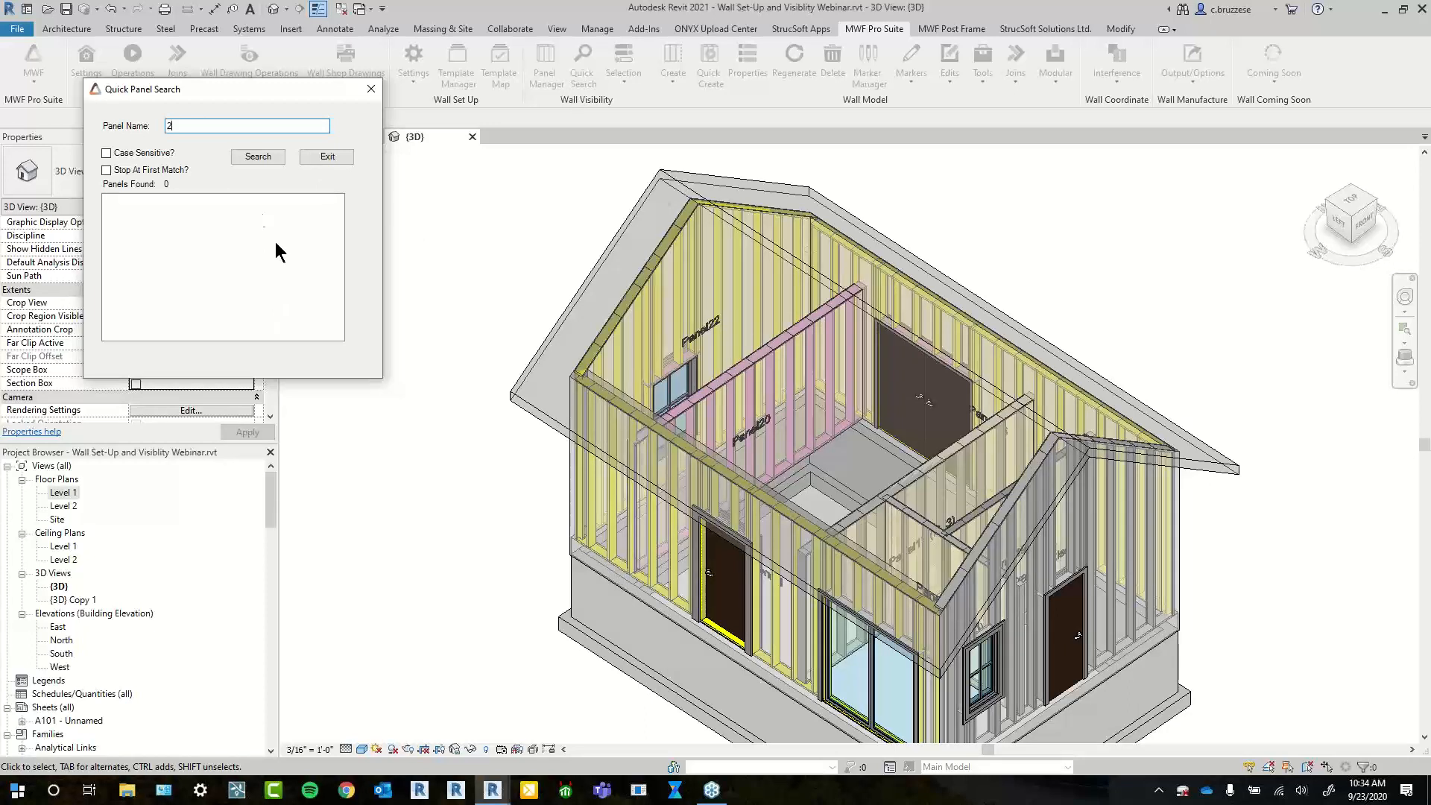
click(251, 157)
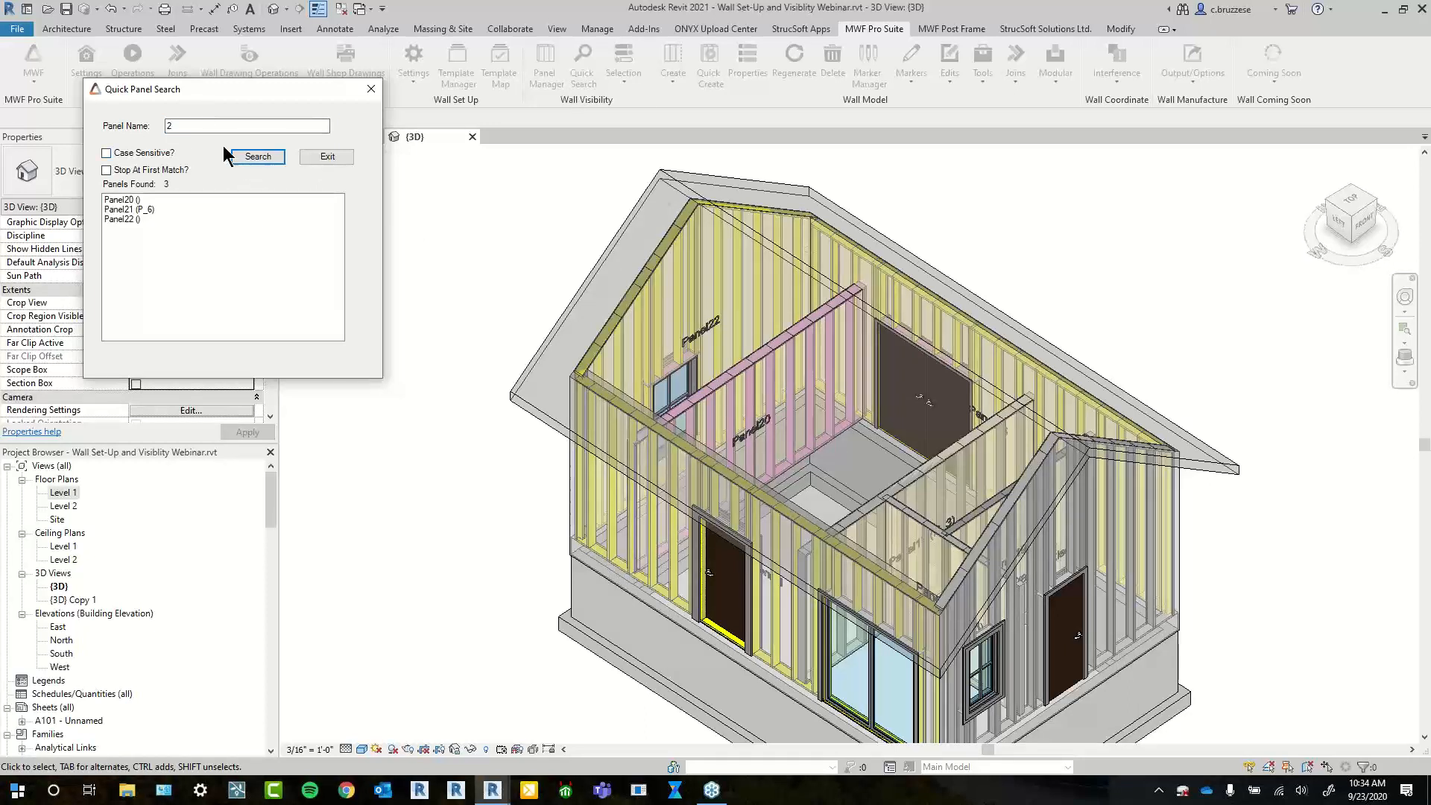
click(139, 200)
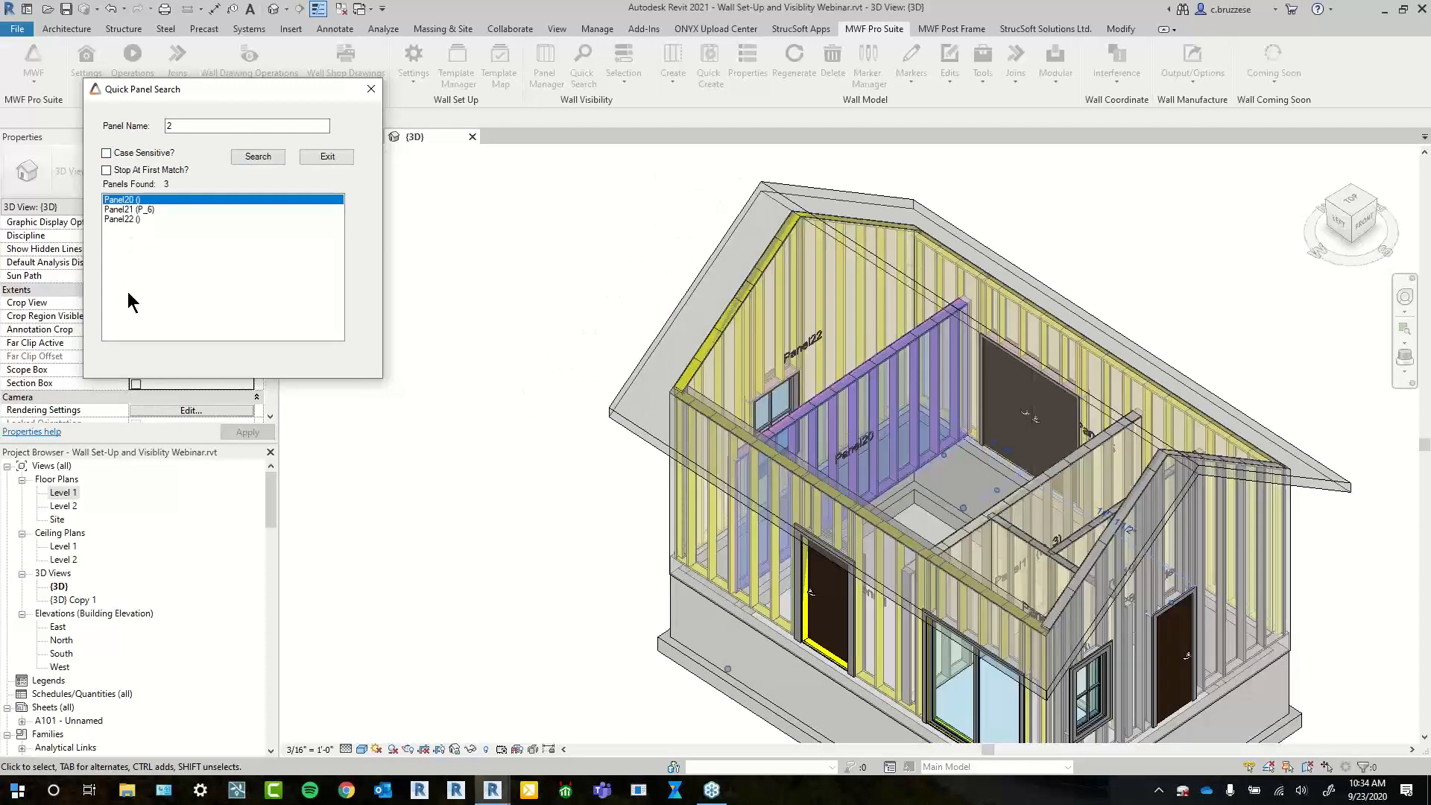
click(151, 210)
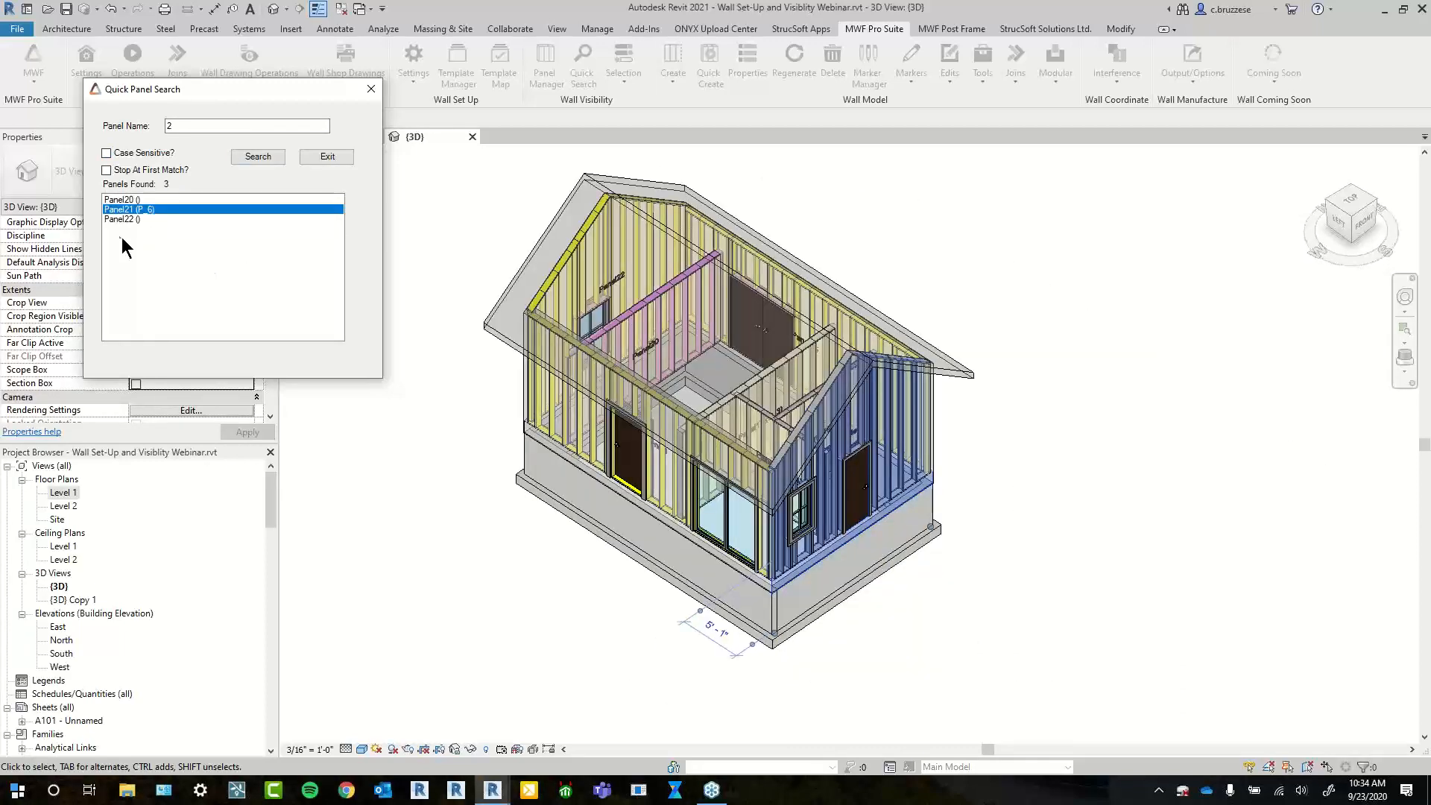
click(124, 220)
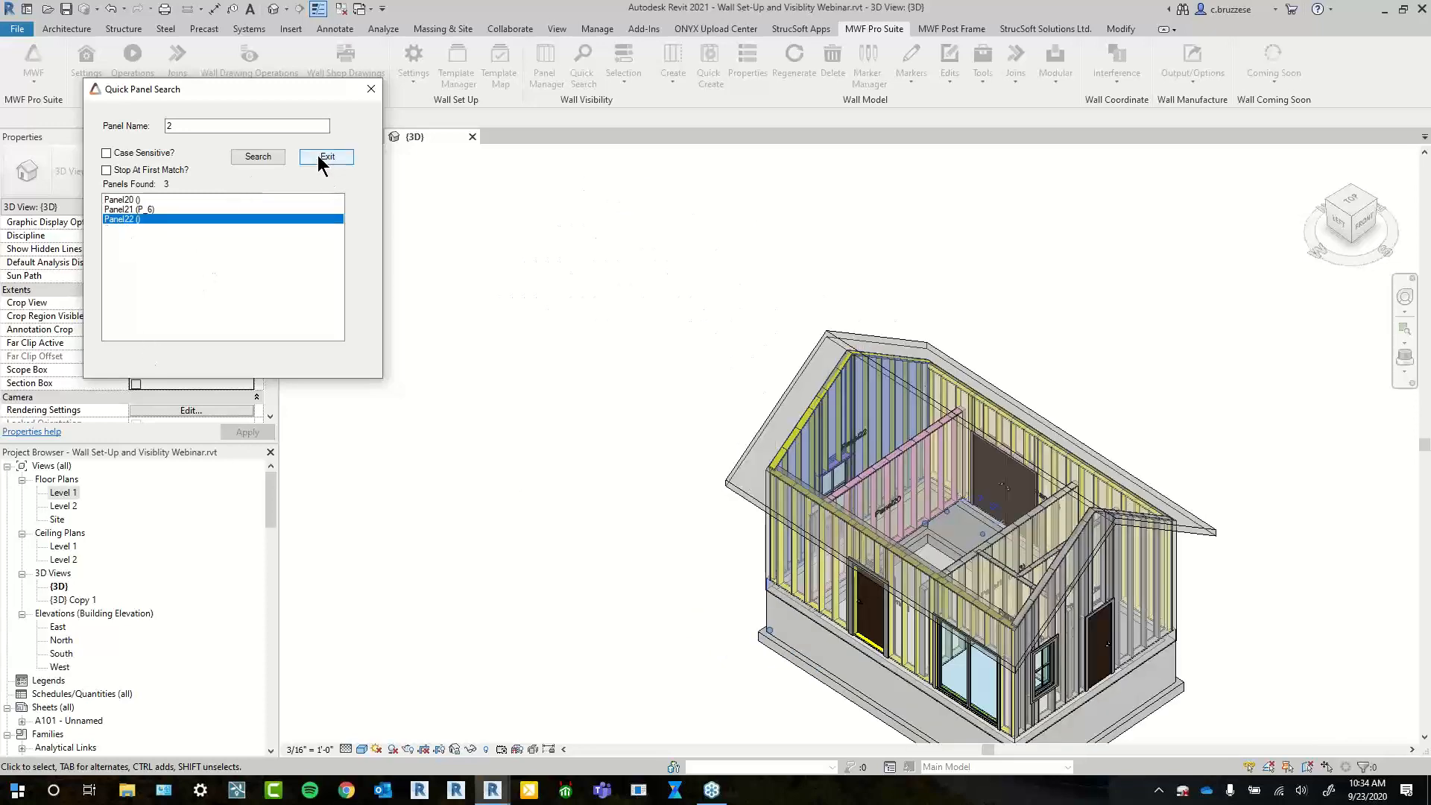
click(325, 156)
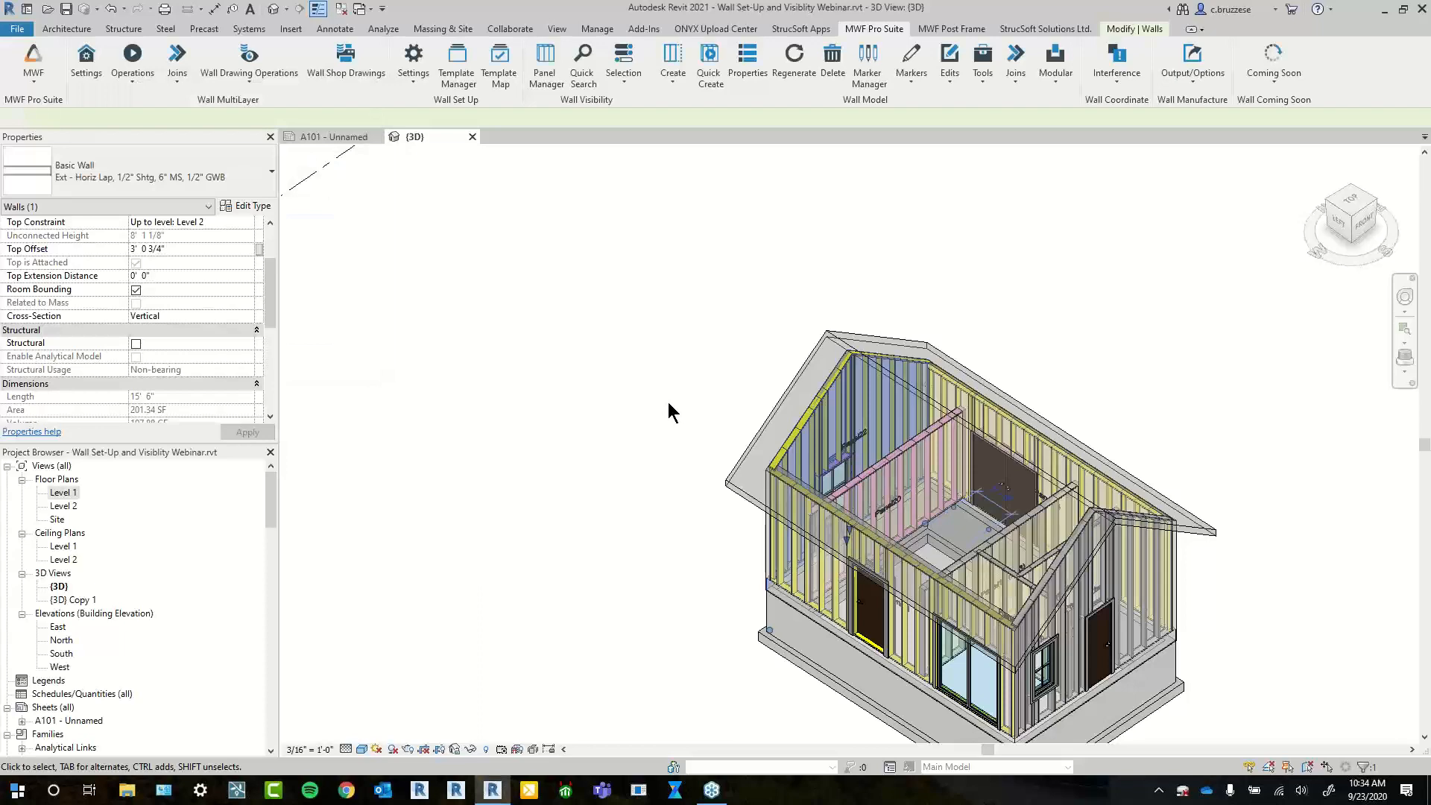
Create a section box around the selected Panel22 gable wall and clear the selection
scroll(865, 425, up, 4)
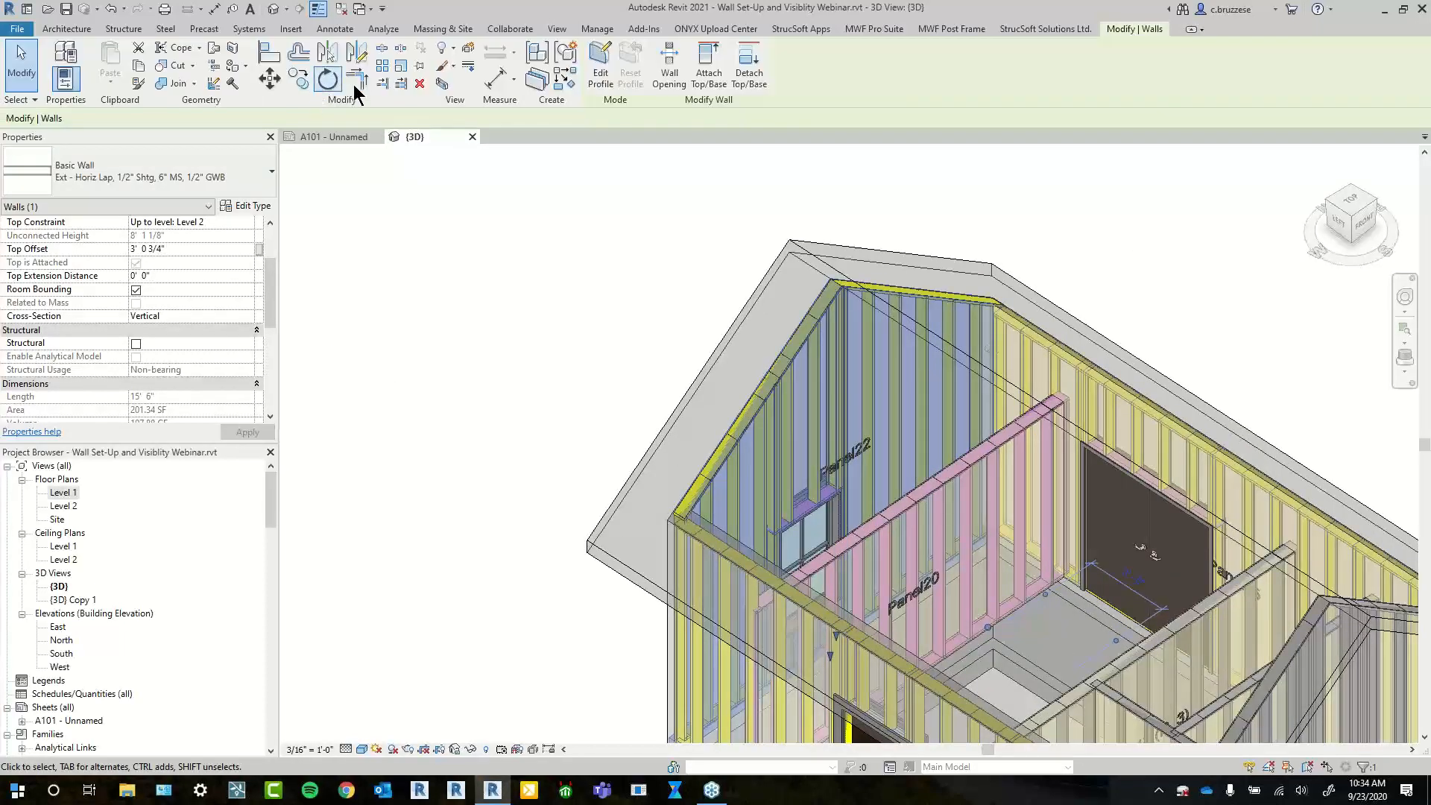
click(441, 85)
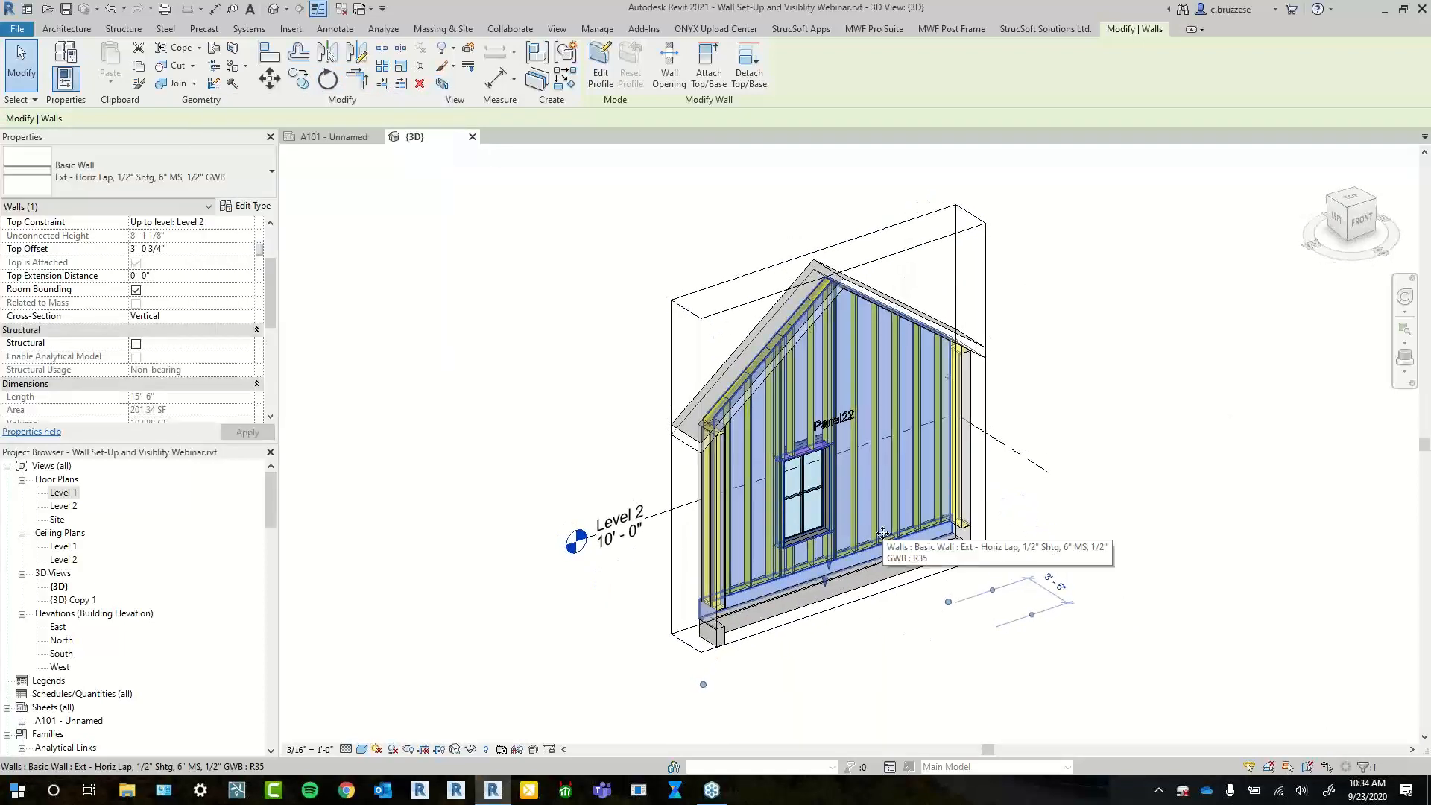
click(356, 425)
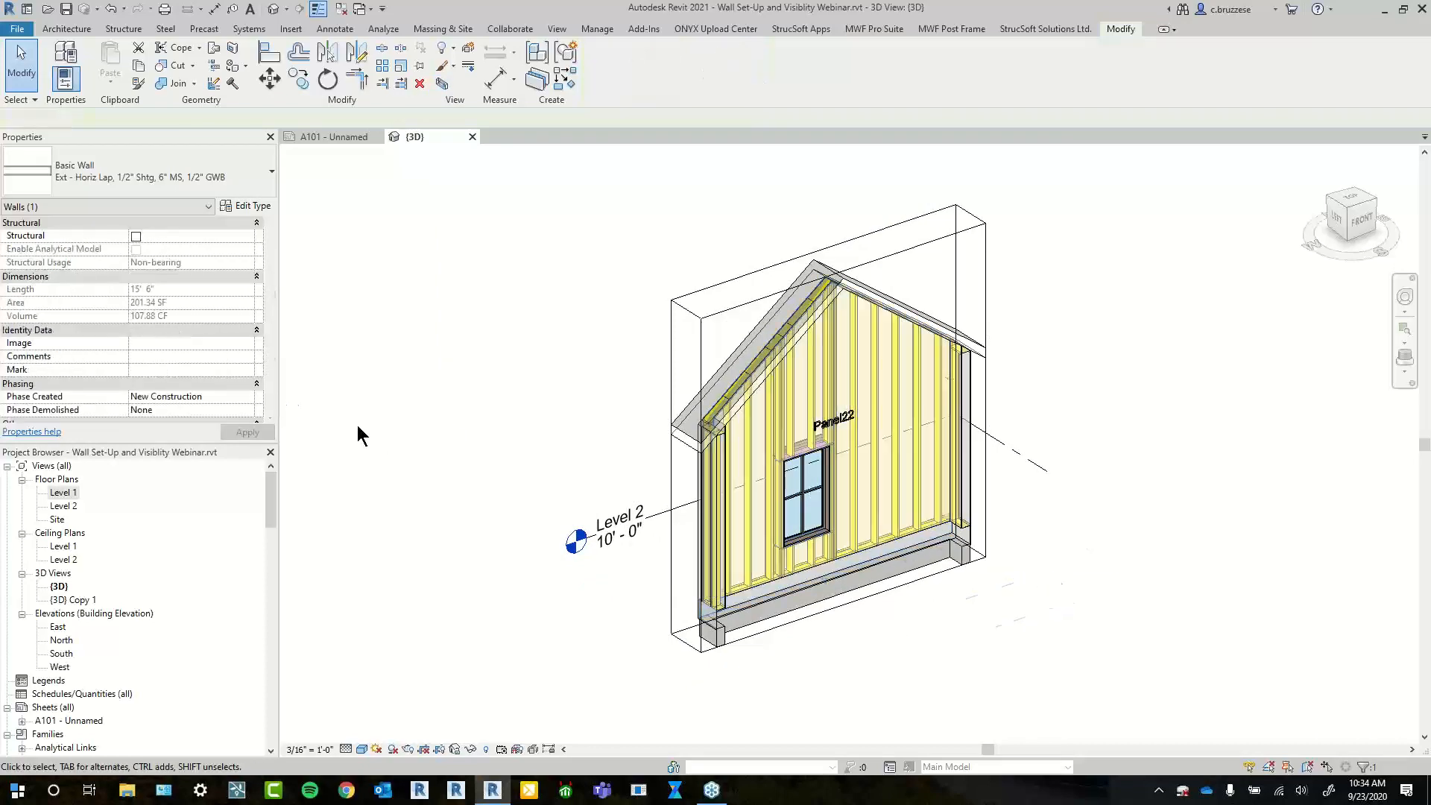
Turn off the section box around the gable wall and orbit back to the full model
scroll(213, 377, down, 3)
scroll(179, 335, up, 3)
click(136, 290)
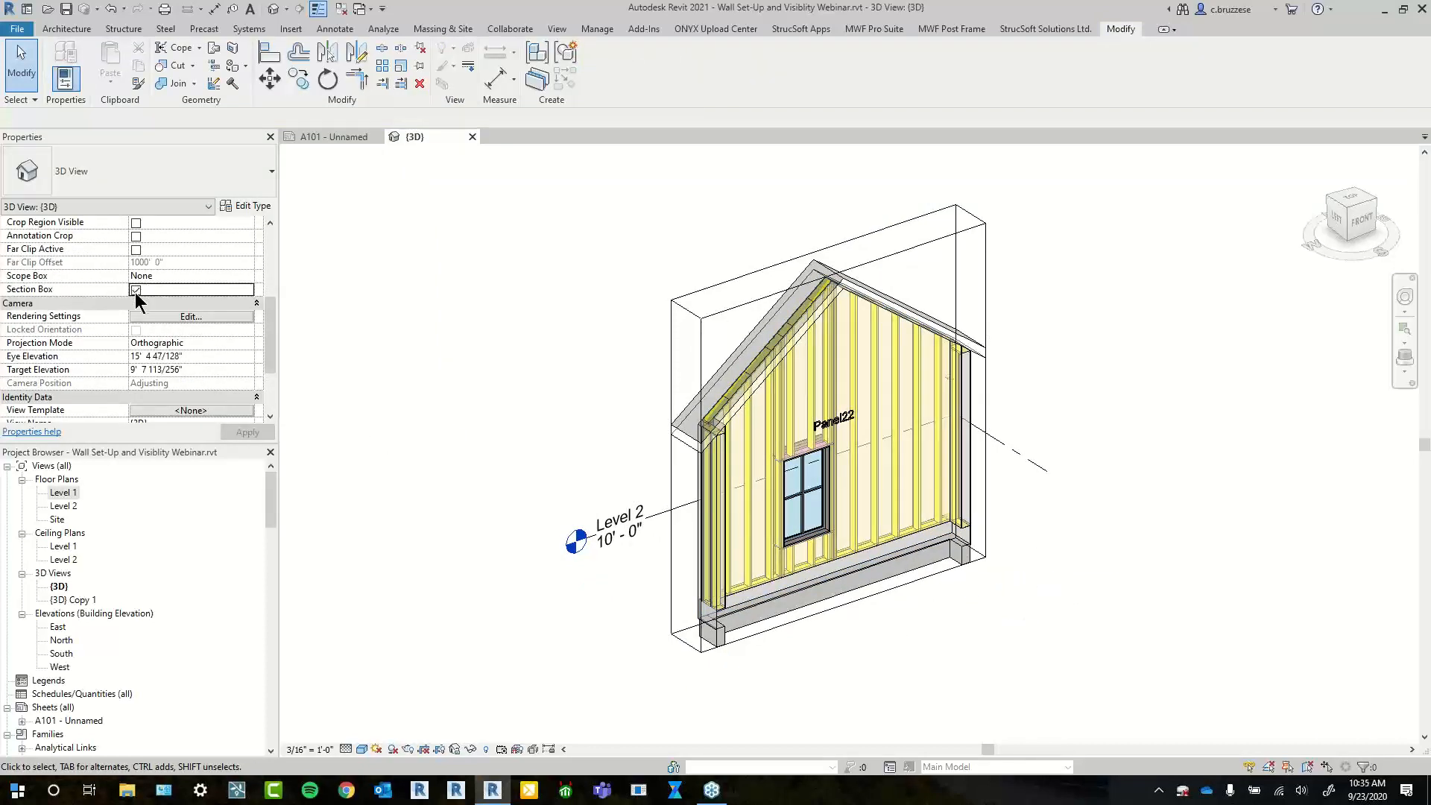
shift+middle_drag(514, 477, 603, 496)
Examine the available MWF wall selection and visibility commands, and view the model from the top
click(876, 32)
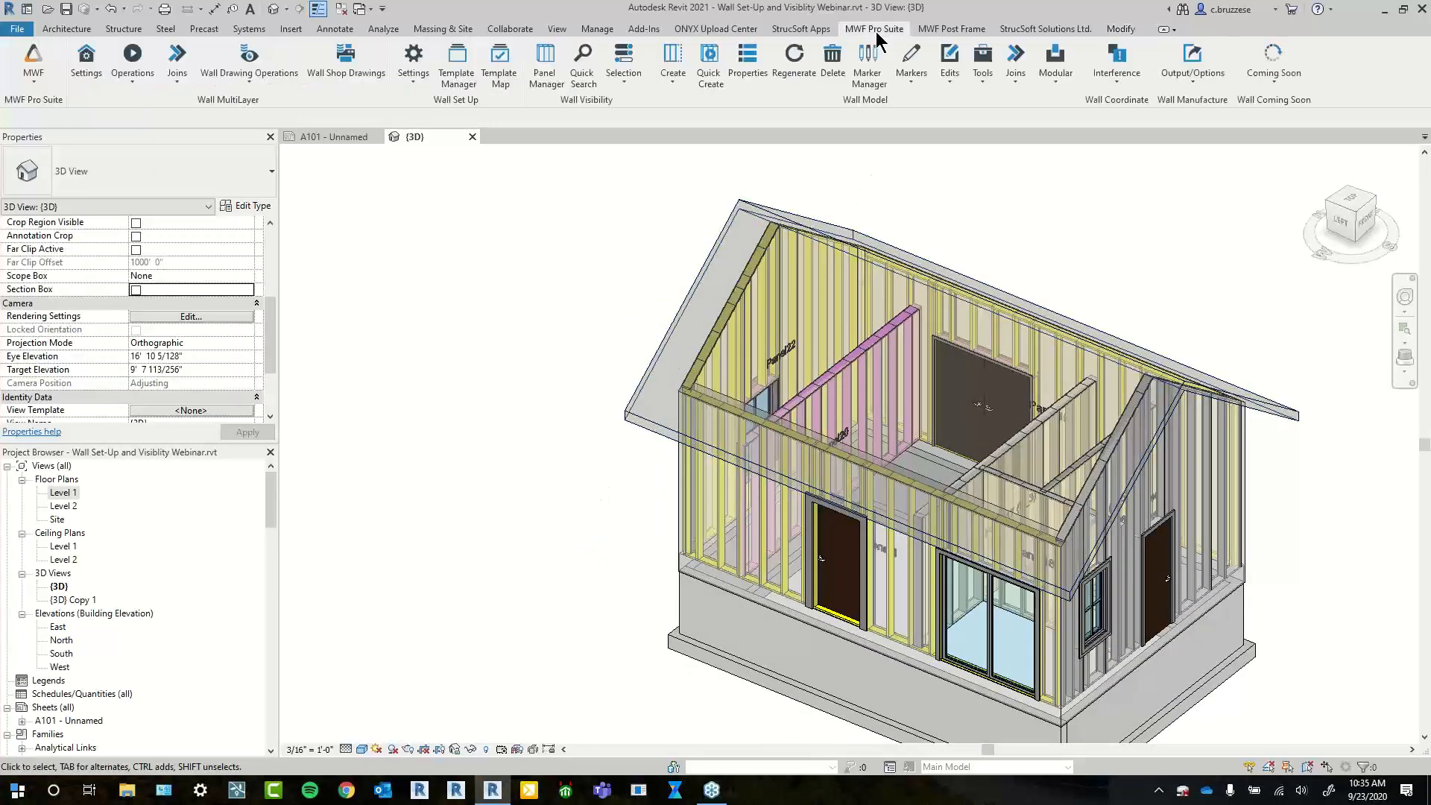
middle_drag(1154, 300, 1084, 322)
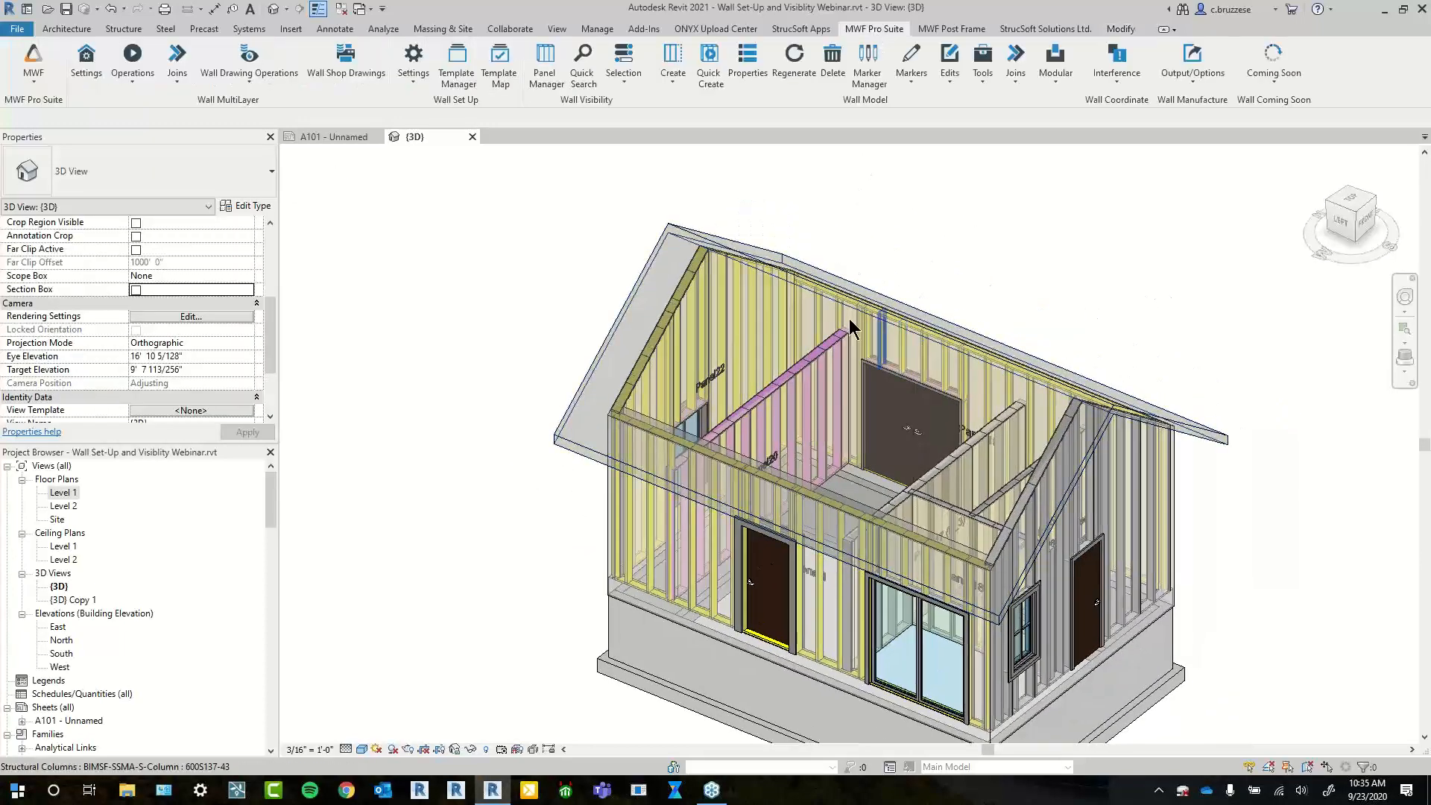
click(616, 80)
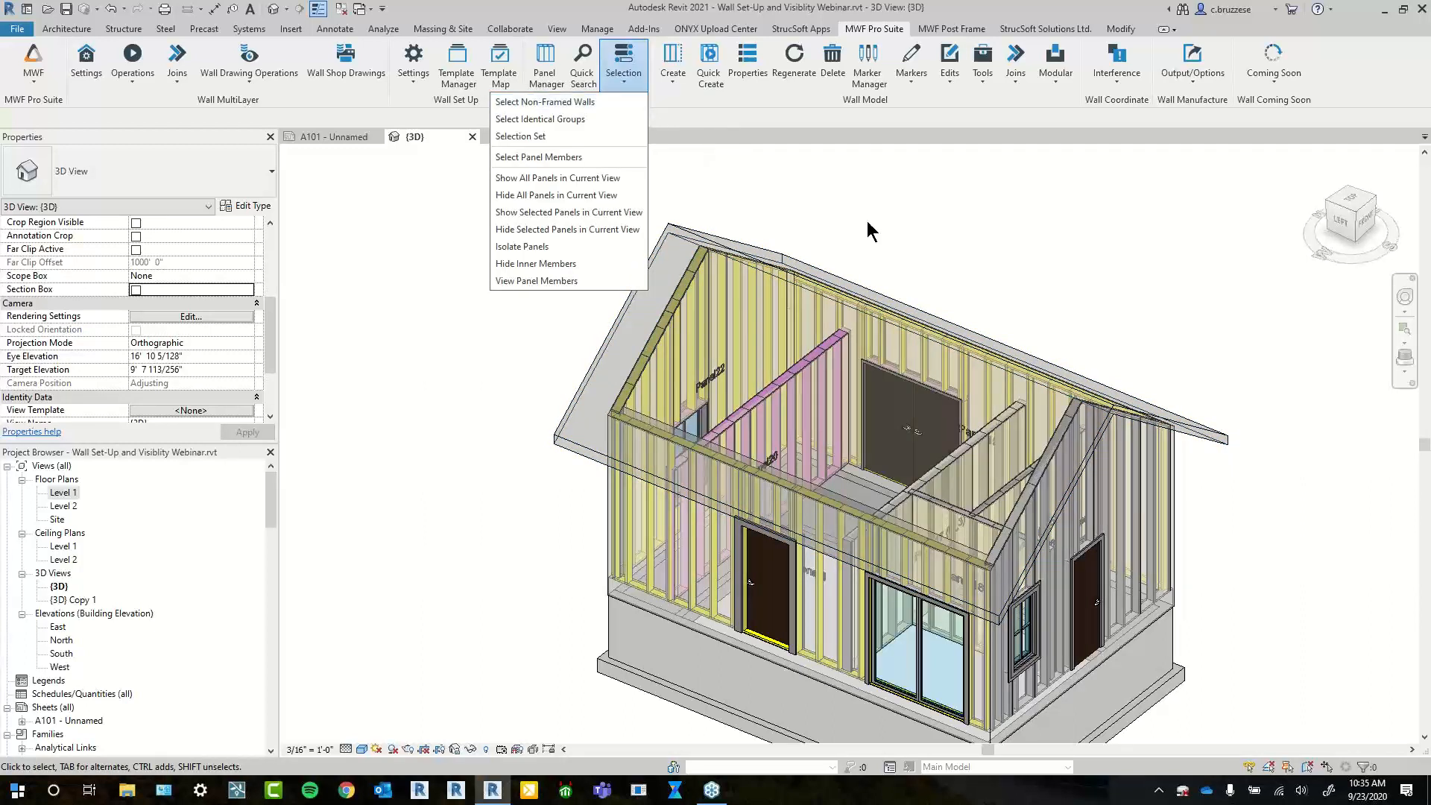
click(690, 284)
click(618, 88)
click(1353, 200)
click(1354, 200)
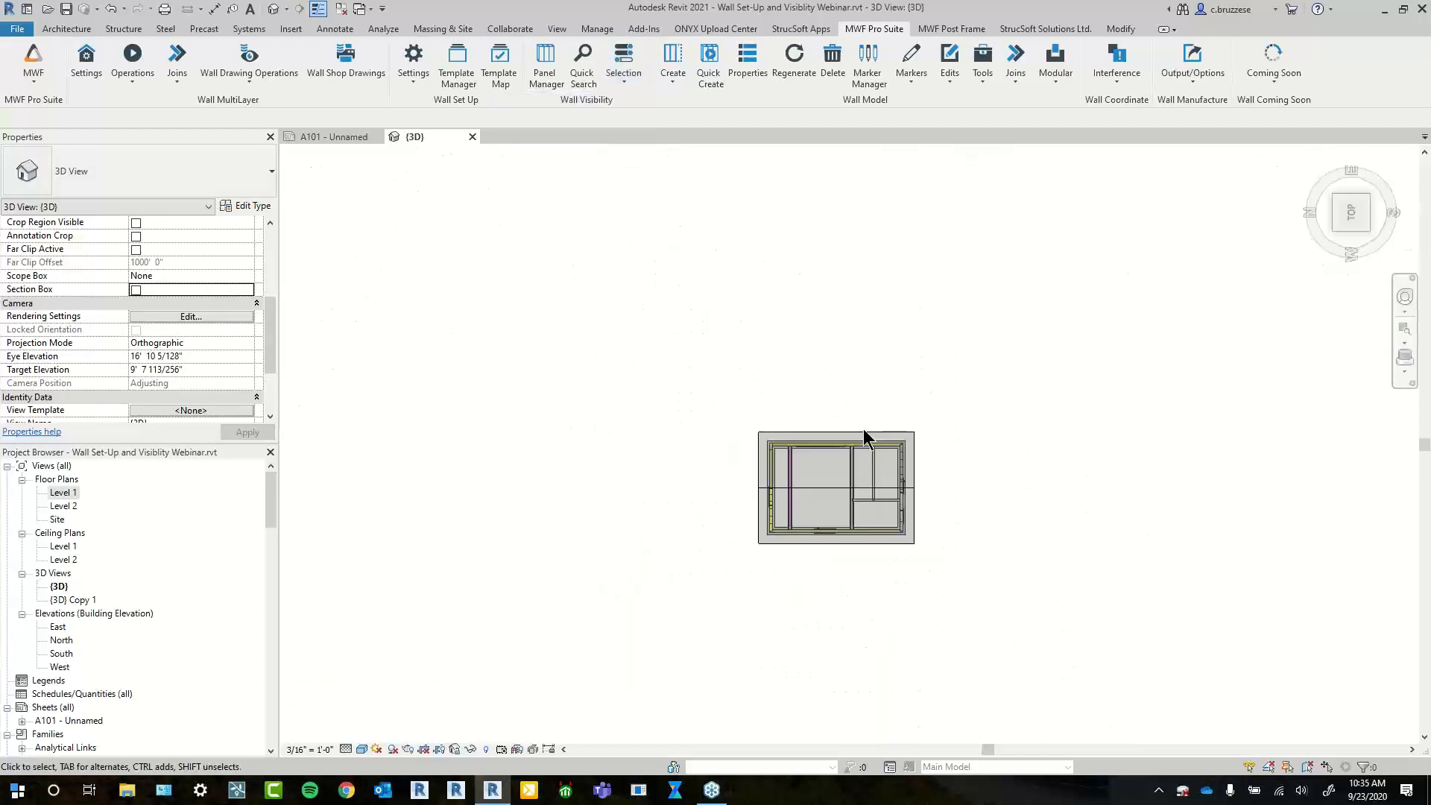
scroll(885, 454, up, 2)
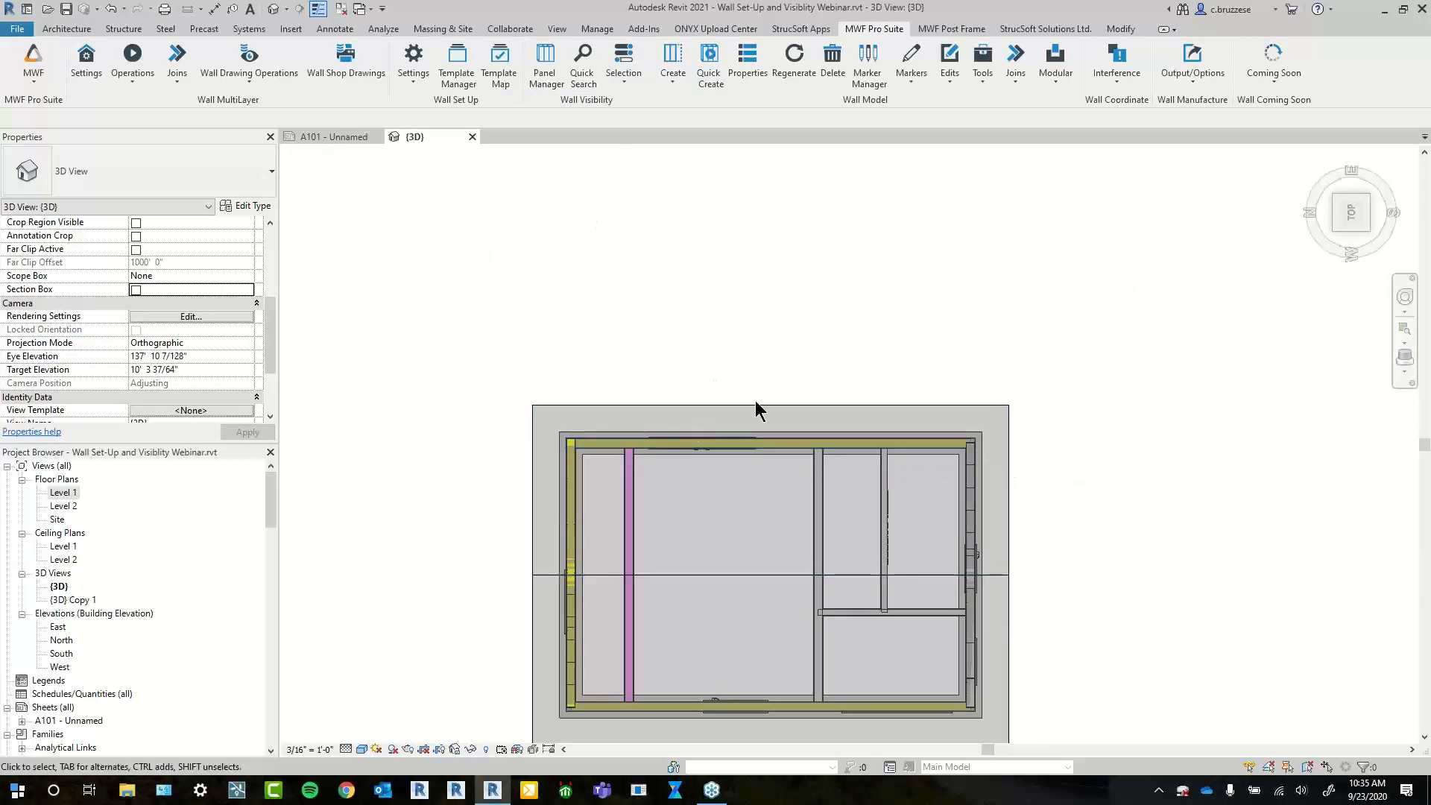
click(610, 70)
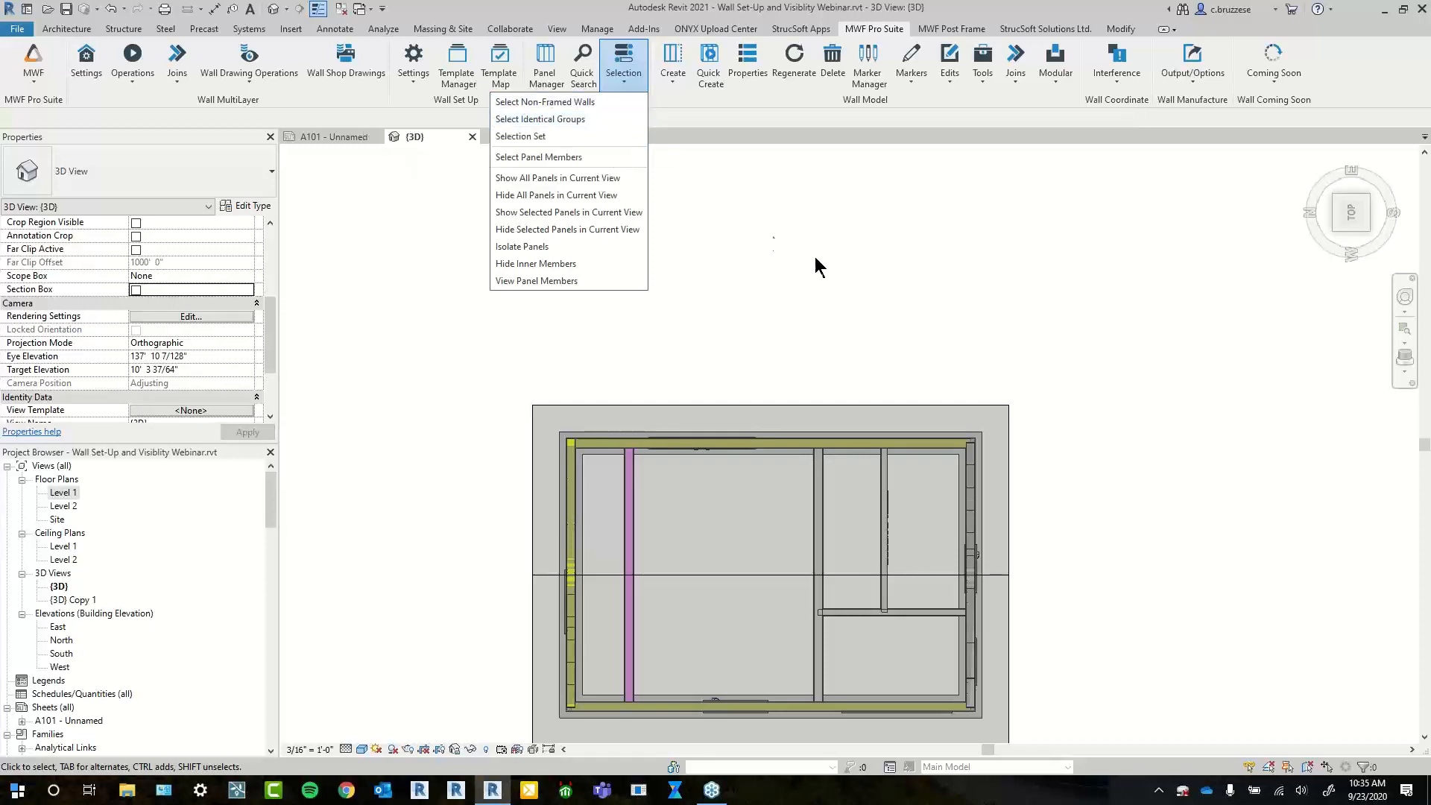
scroll(869, 373, up, 2)
middle_drag(932, 346, 966, 199)
click(622, 88)
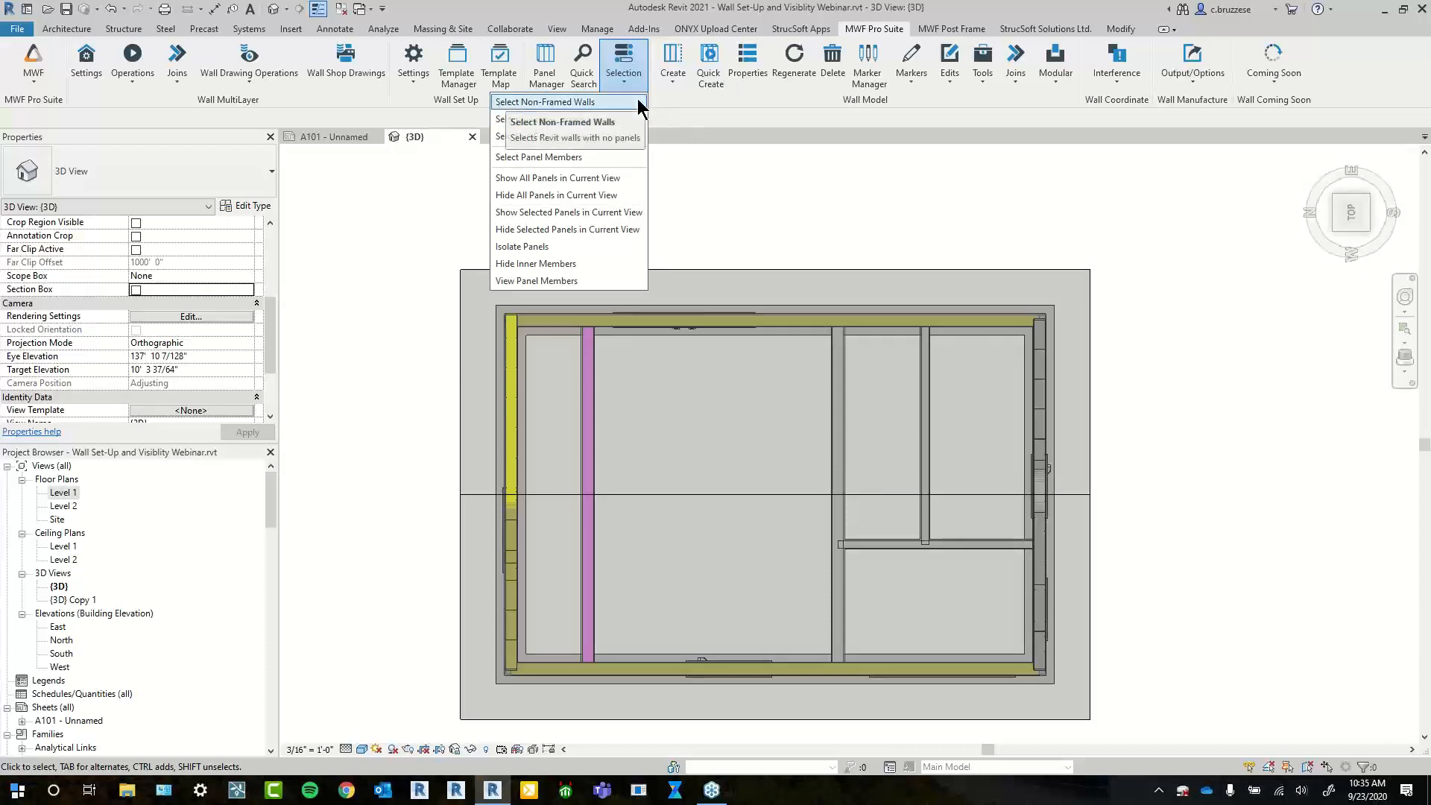
Copy the interior wall at Panel17 (P_3) a short distance into the large room as an unframed wall
click(847, 353)
shift+middle_drag(907, 495, 859, 459)
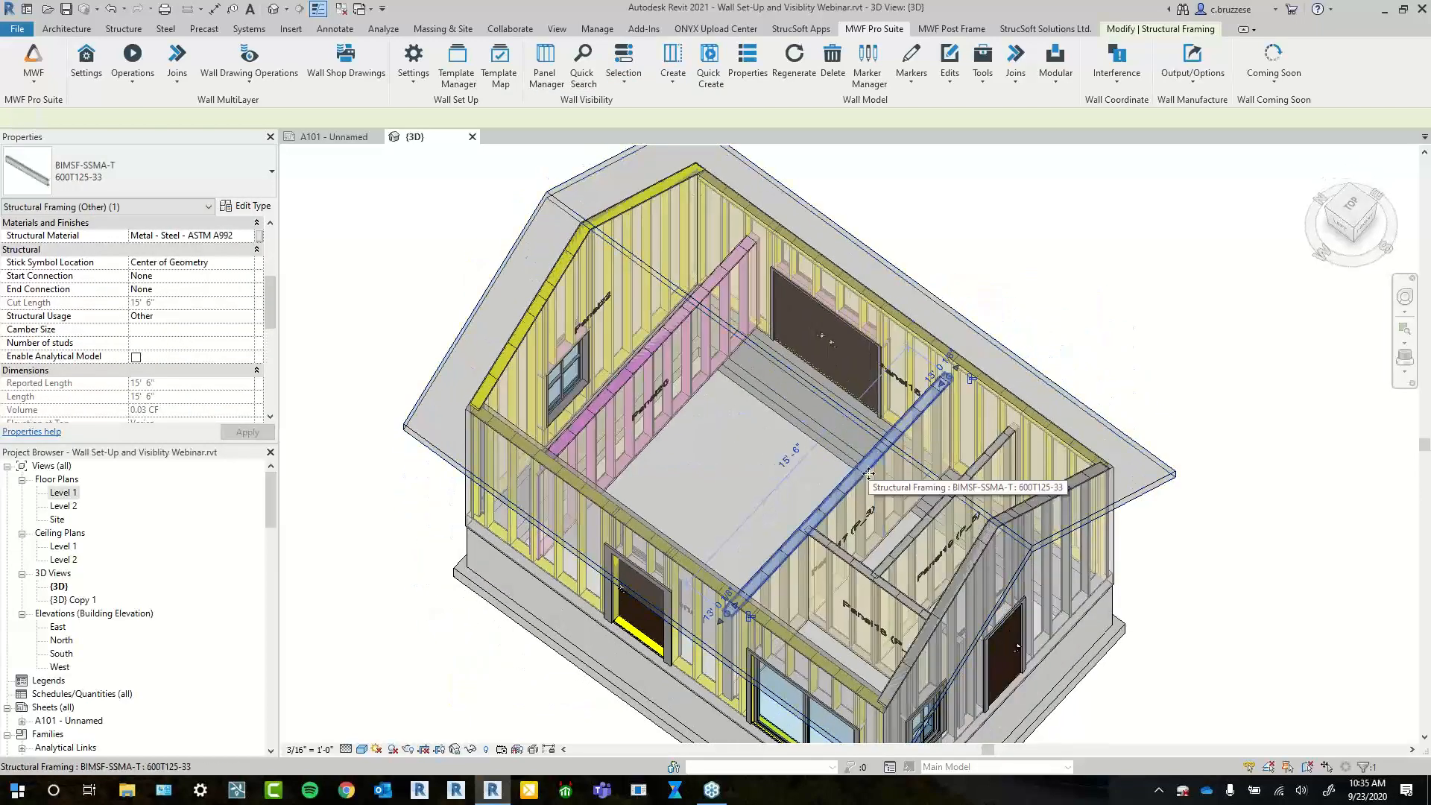
drag(868, 474, 835, 443)
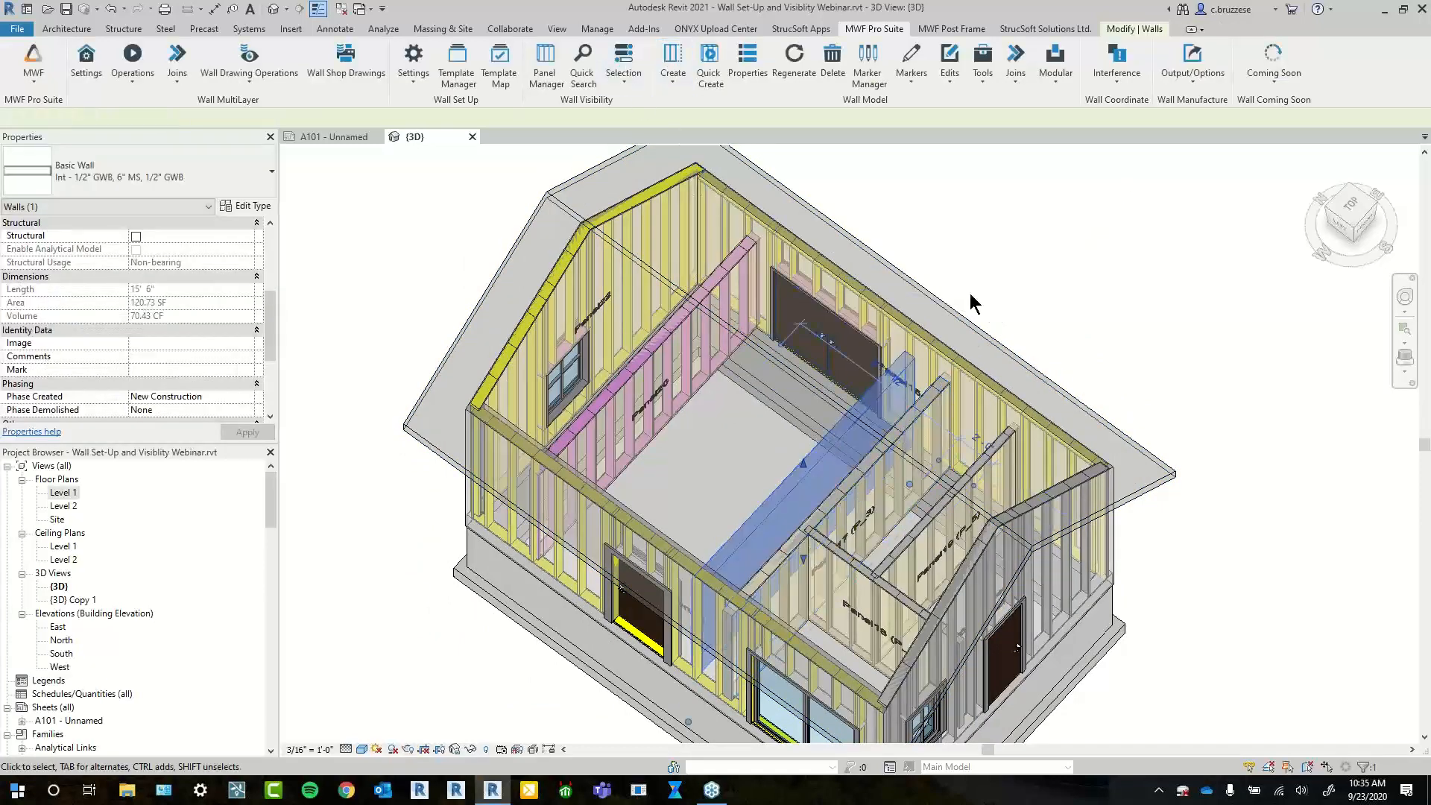
click(894, 249)
Select all non-framed walls in the model and try to frame them with Quick Create
click(623, 61)
click(615, 104)
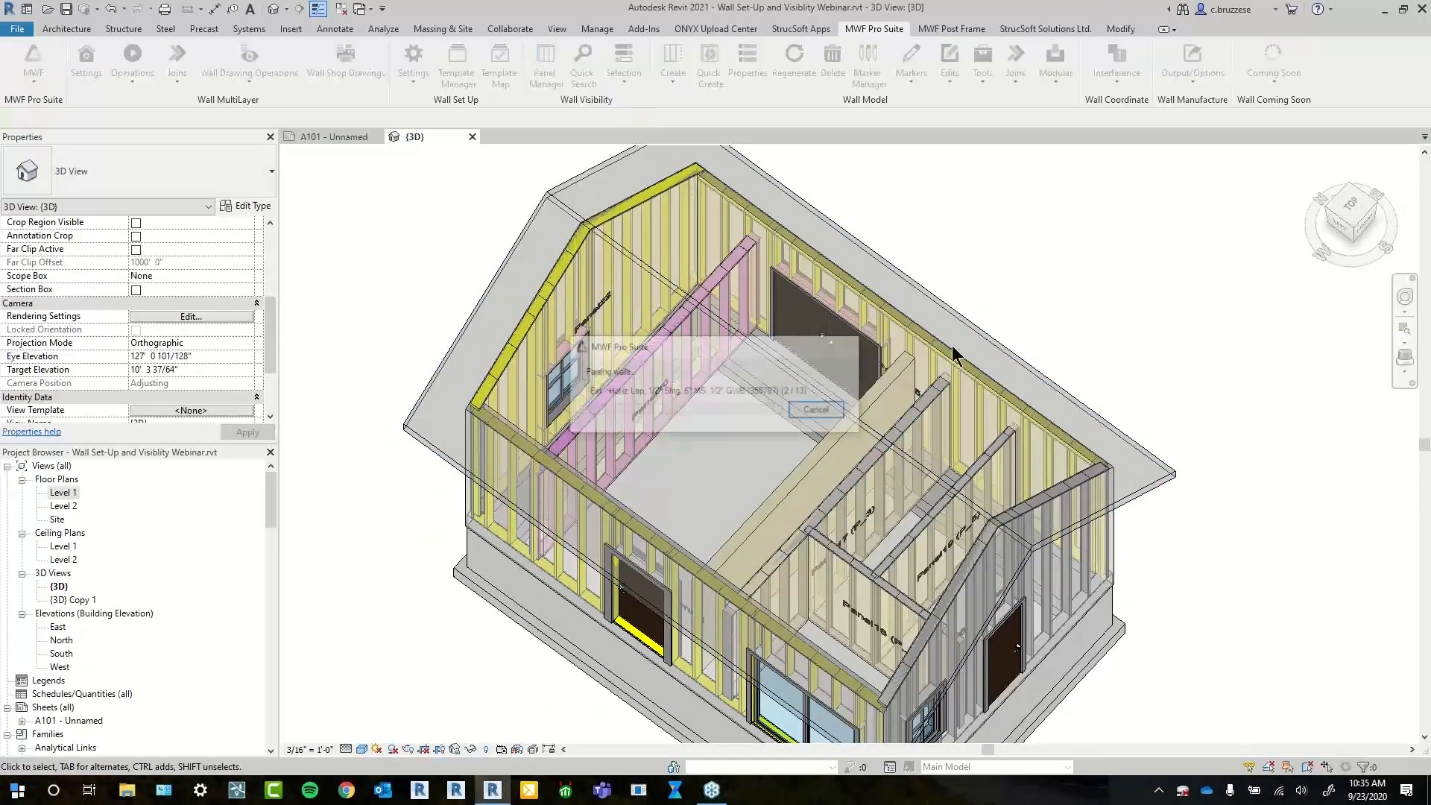
middle_drag(1250, 496, 1125, 415)
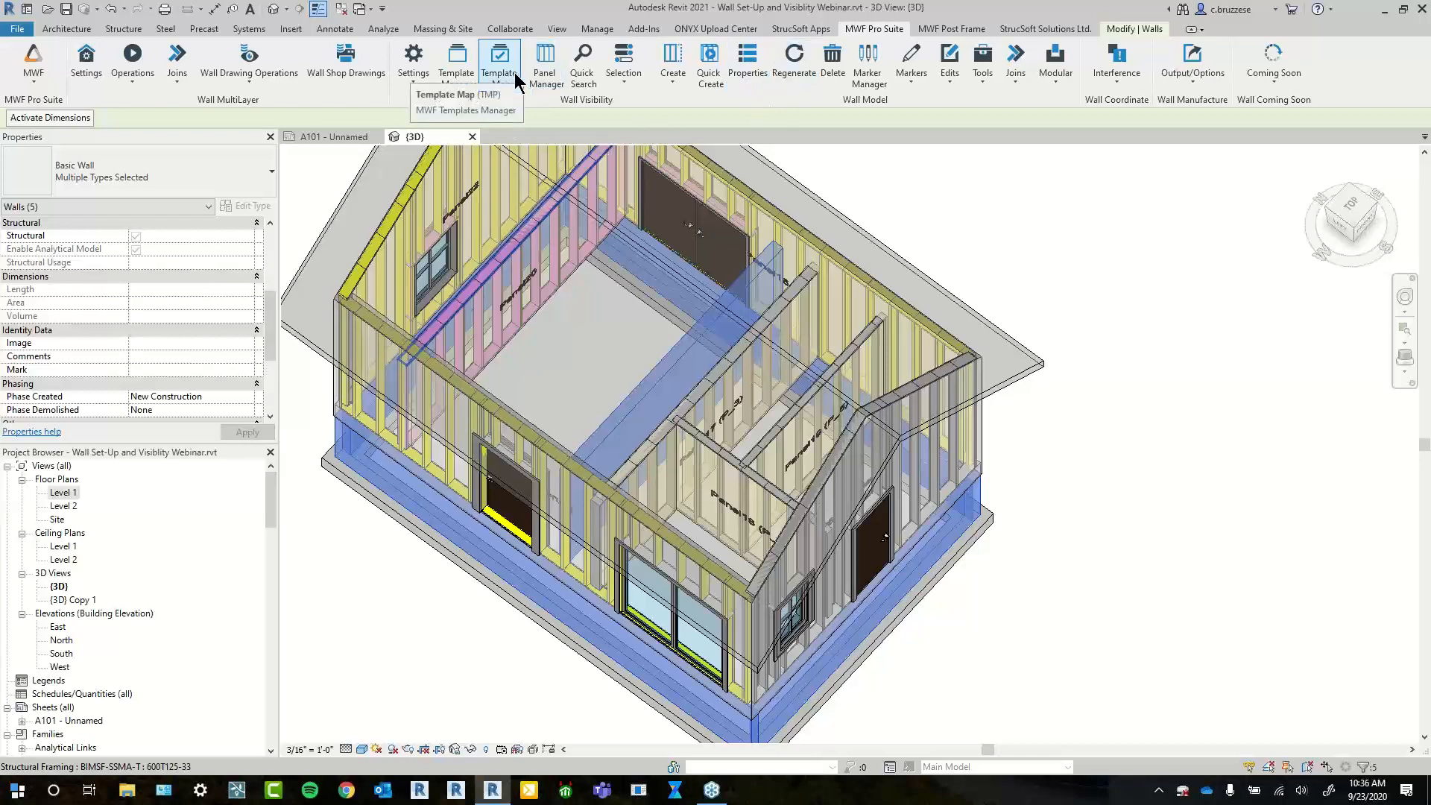
click(722, 62)
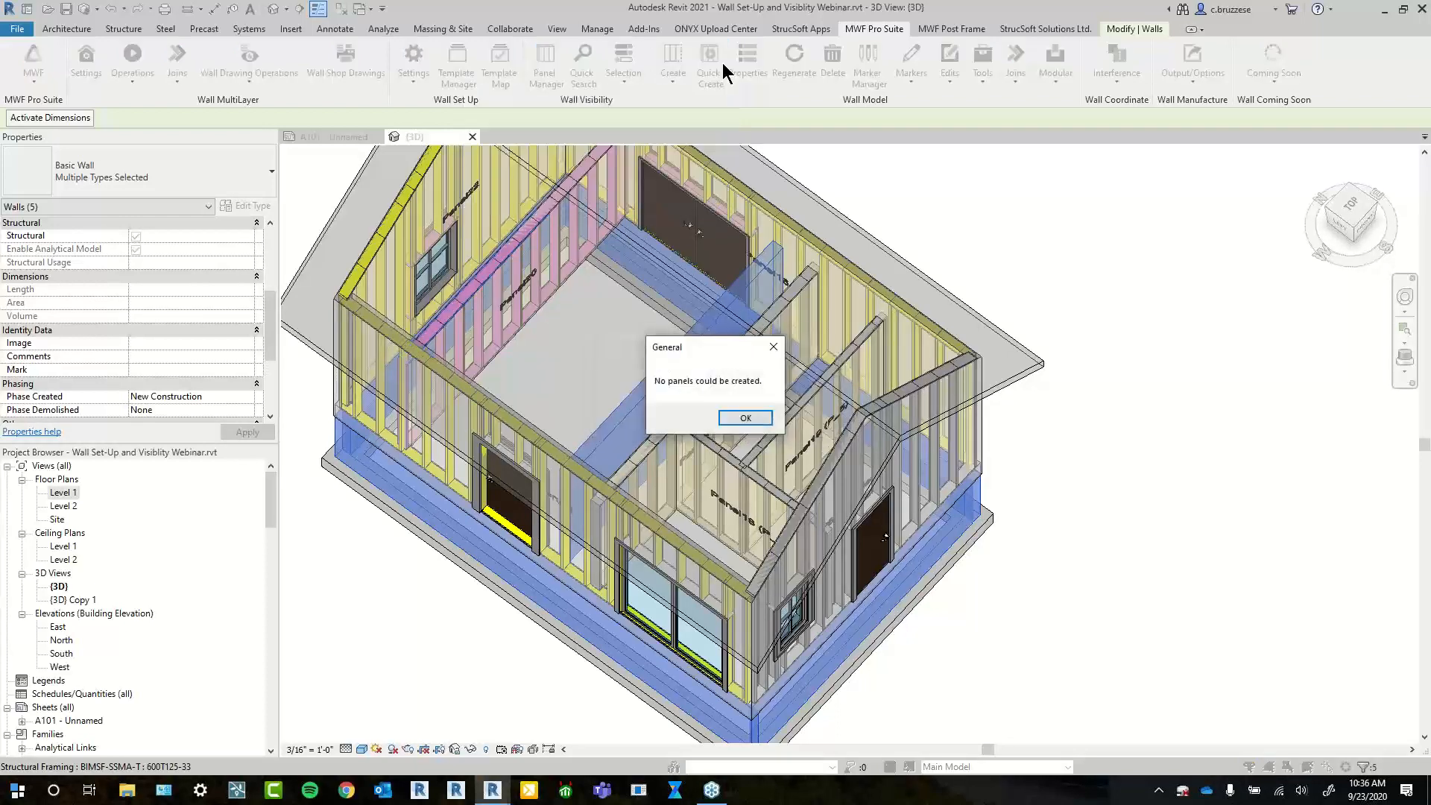
click(743, 418)
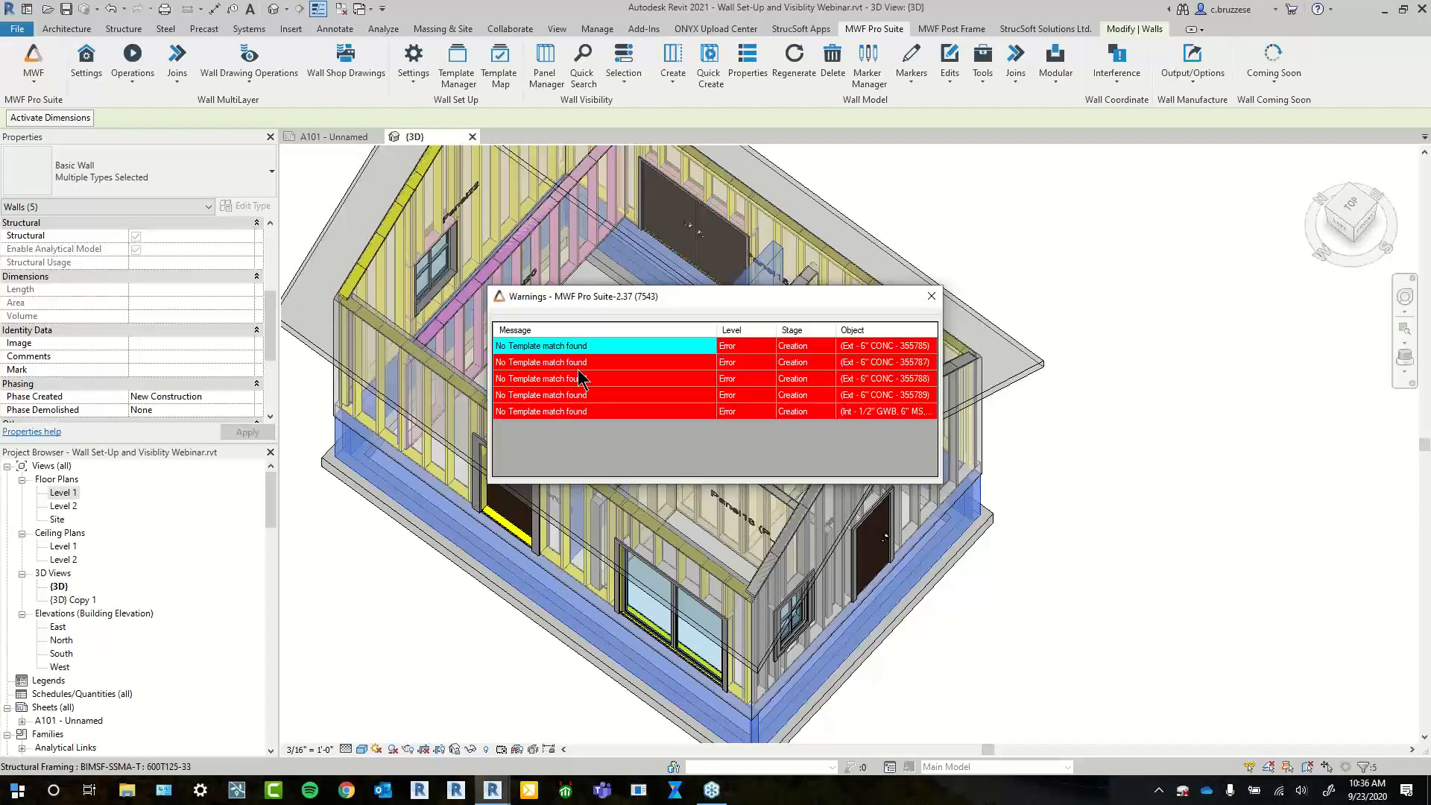
Locate the failed Ext - 6" CONC walls in the model from the creation warnings, and close the warnings
click(897, 345)
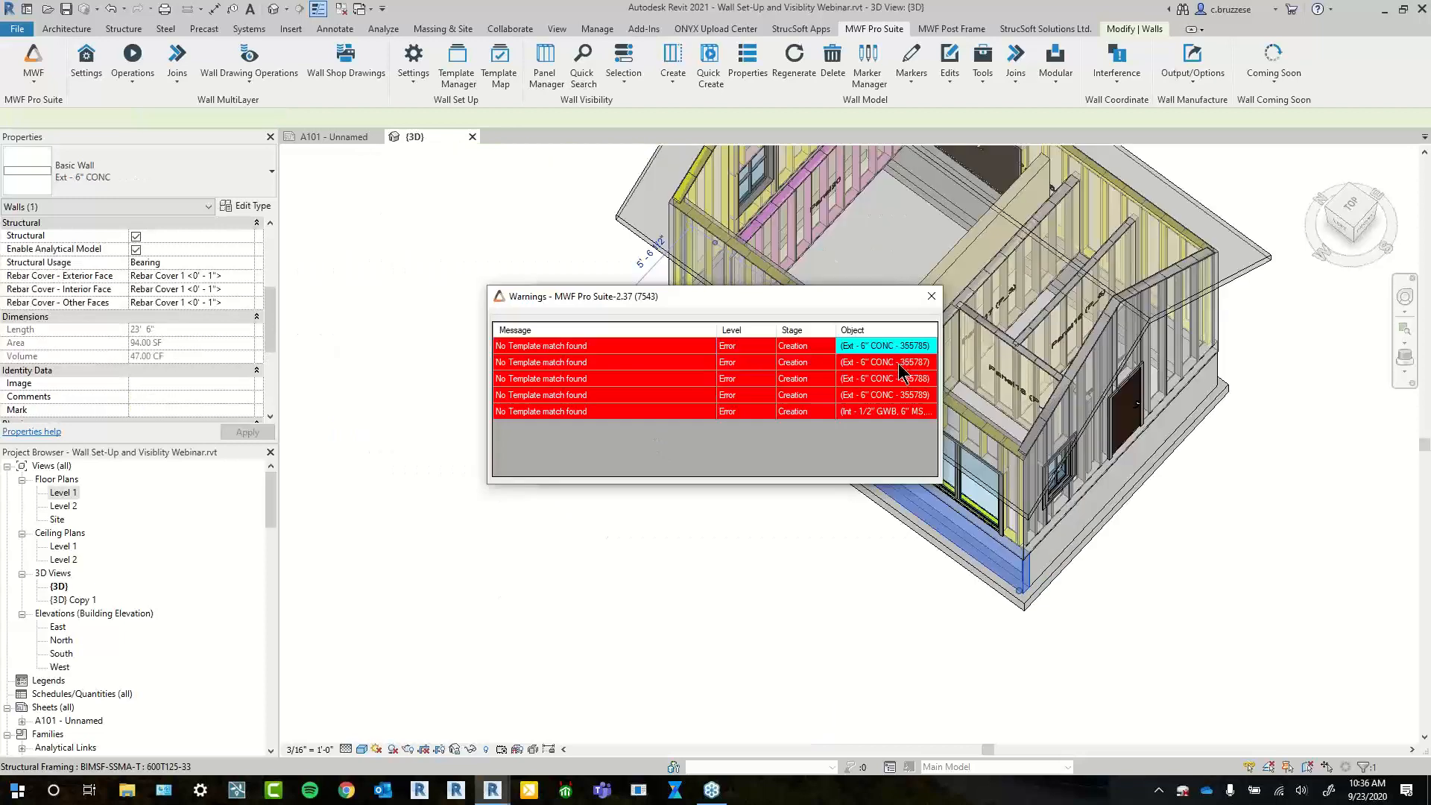
click(899, 362)
click(900, 380)
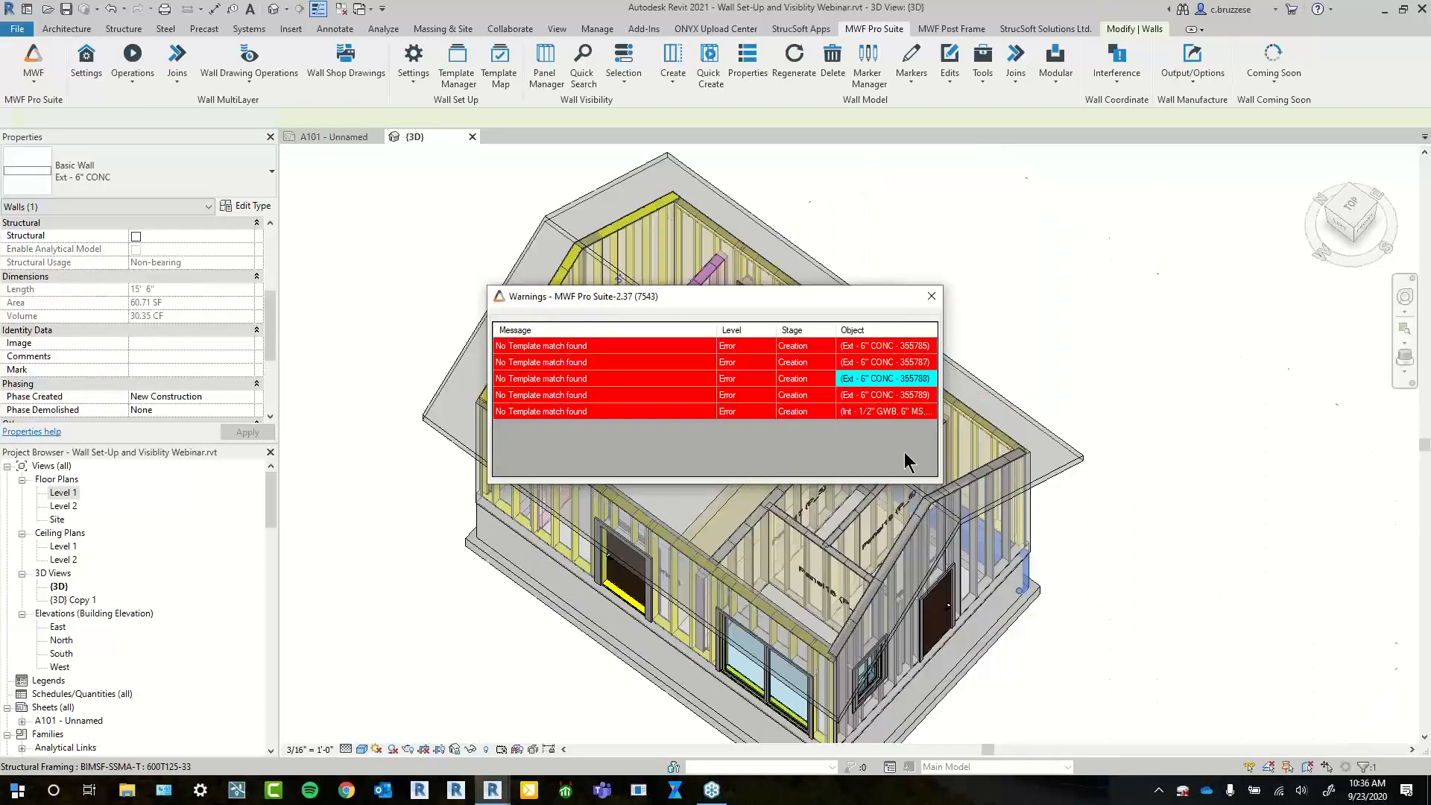
click(932, 297)
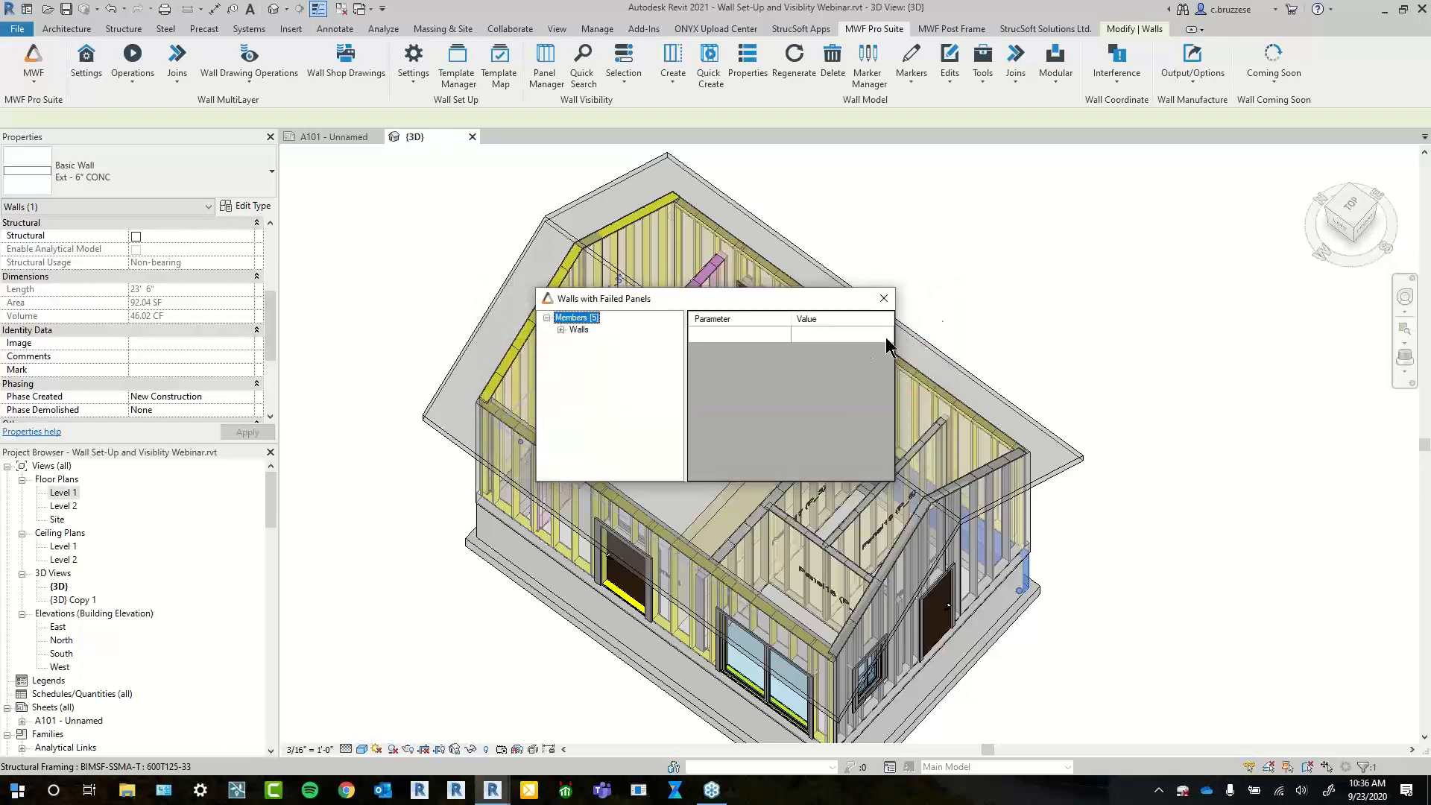
Close the list of walls with failed panels, and examine the available MWF selection sets
click(885, 296)
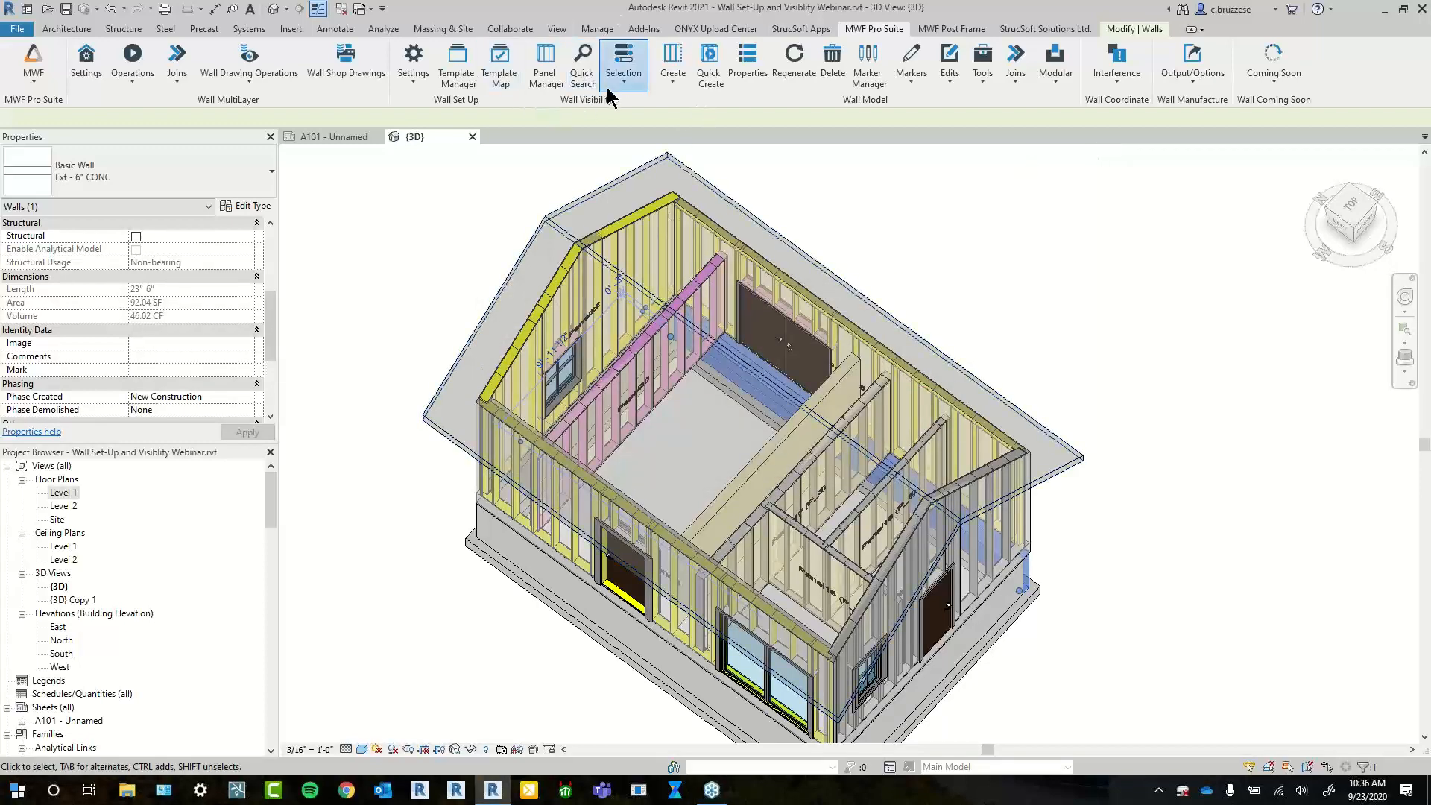
click(623, 69)
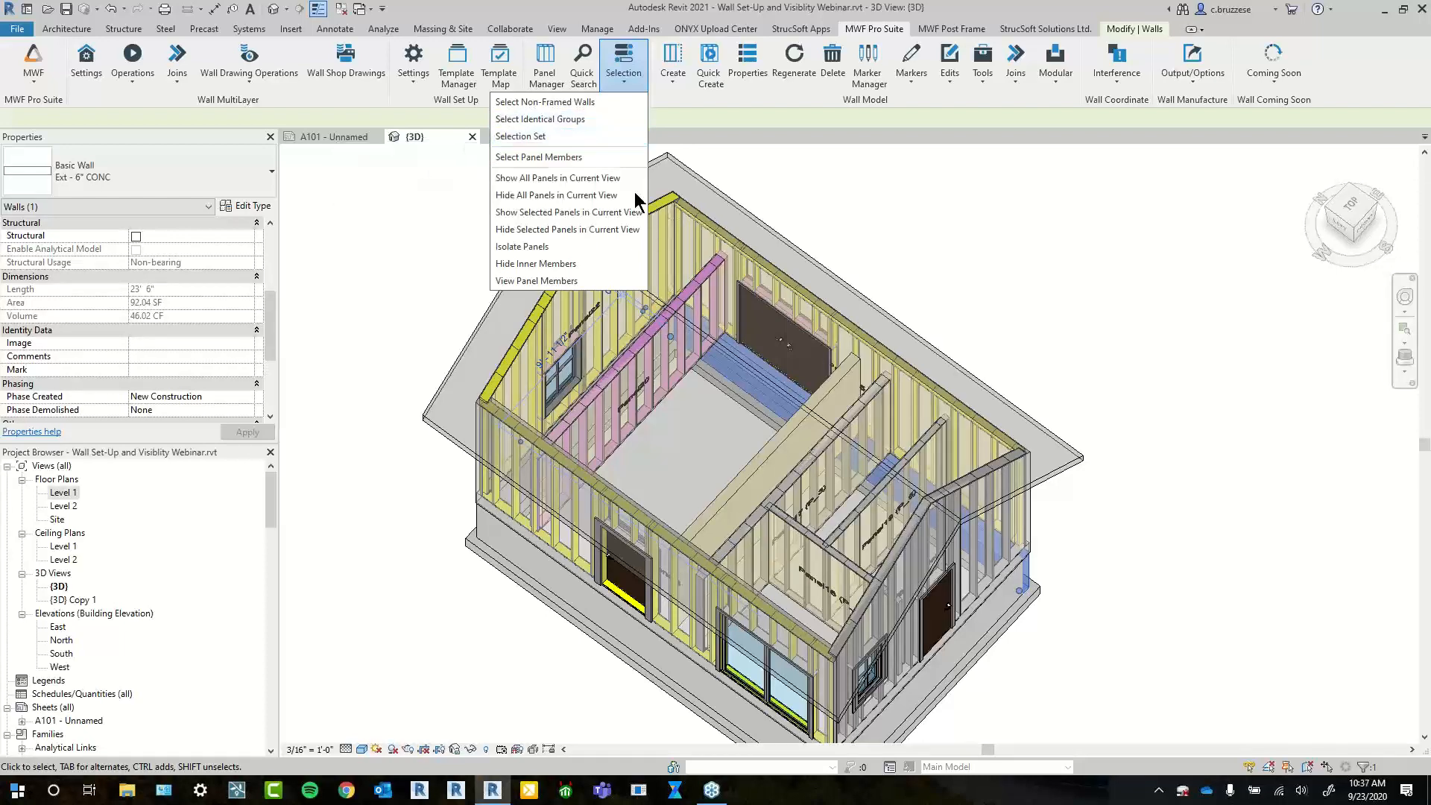
scroll(739, 452, up, 2)
shift+middle_drag(703, 488, 715, 417)
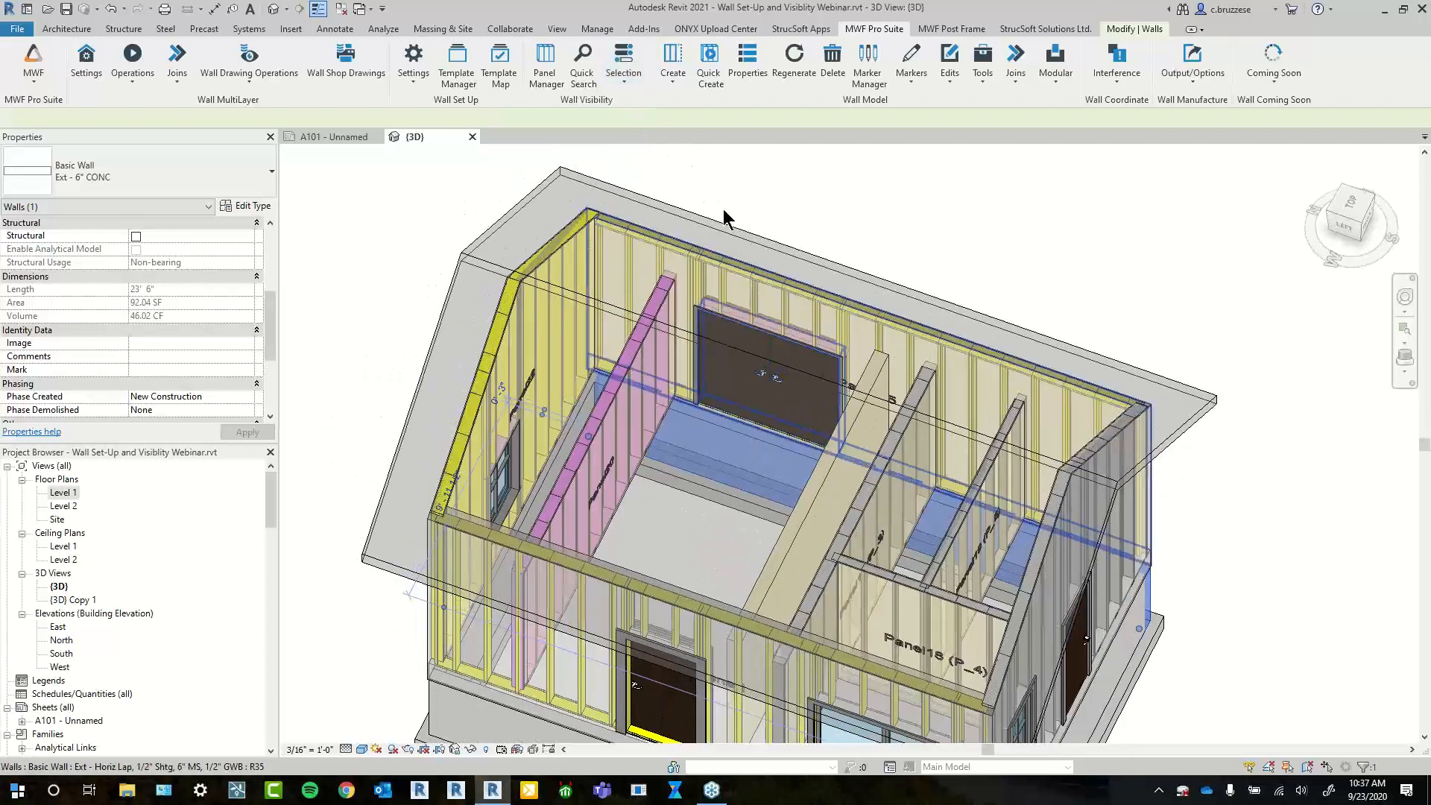
click(619, 80)
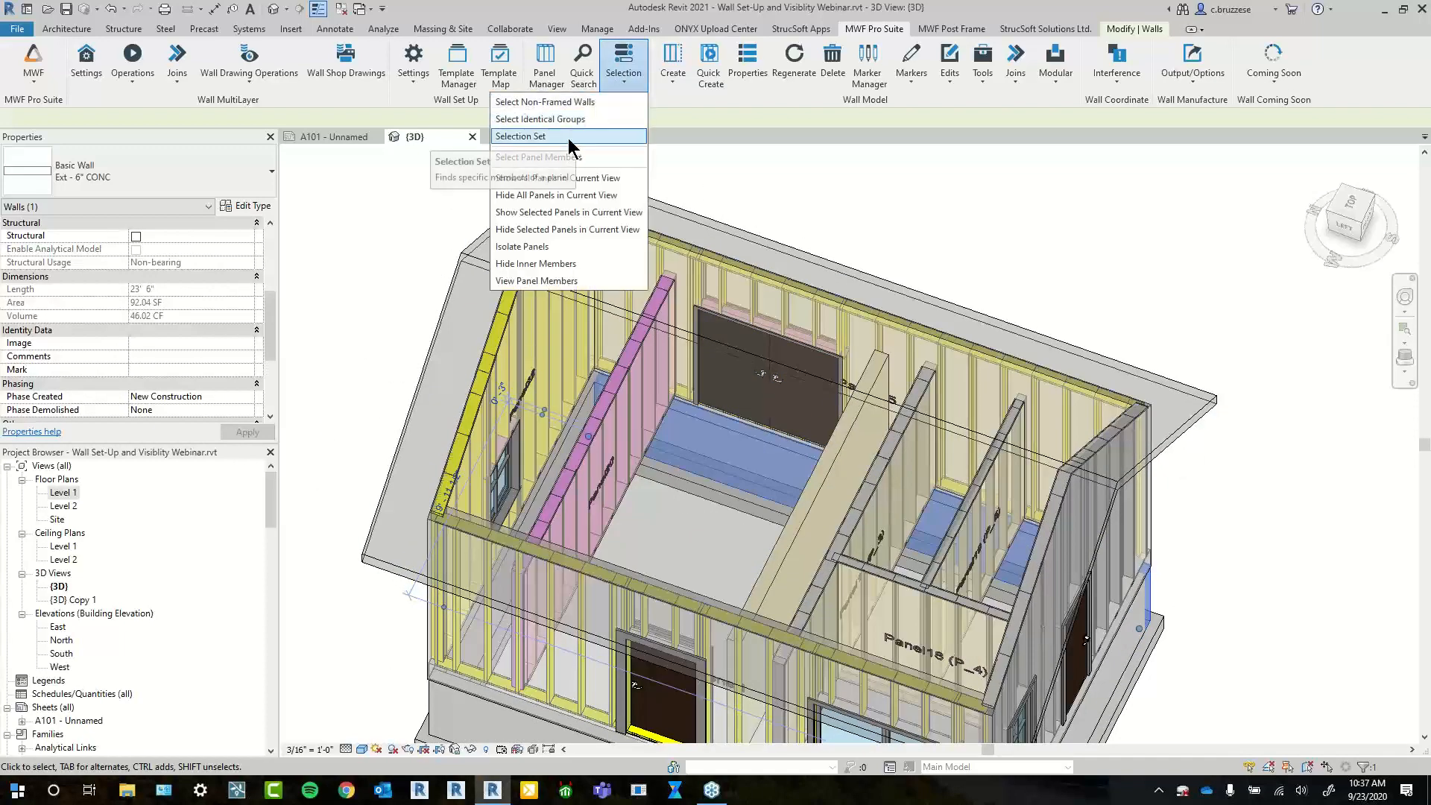
click(570, 142)
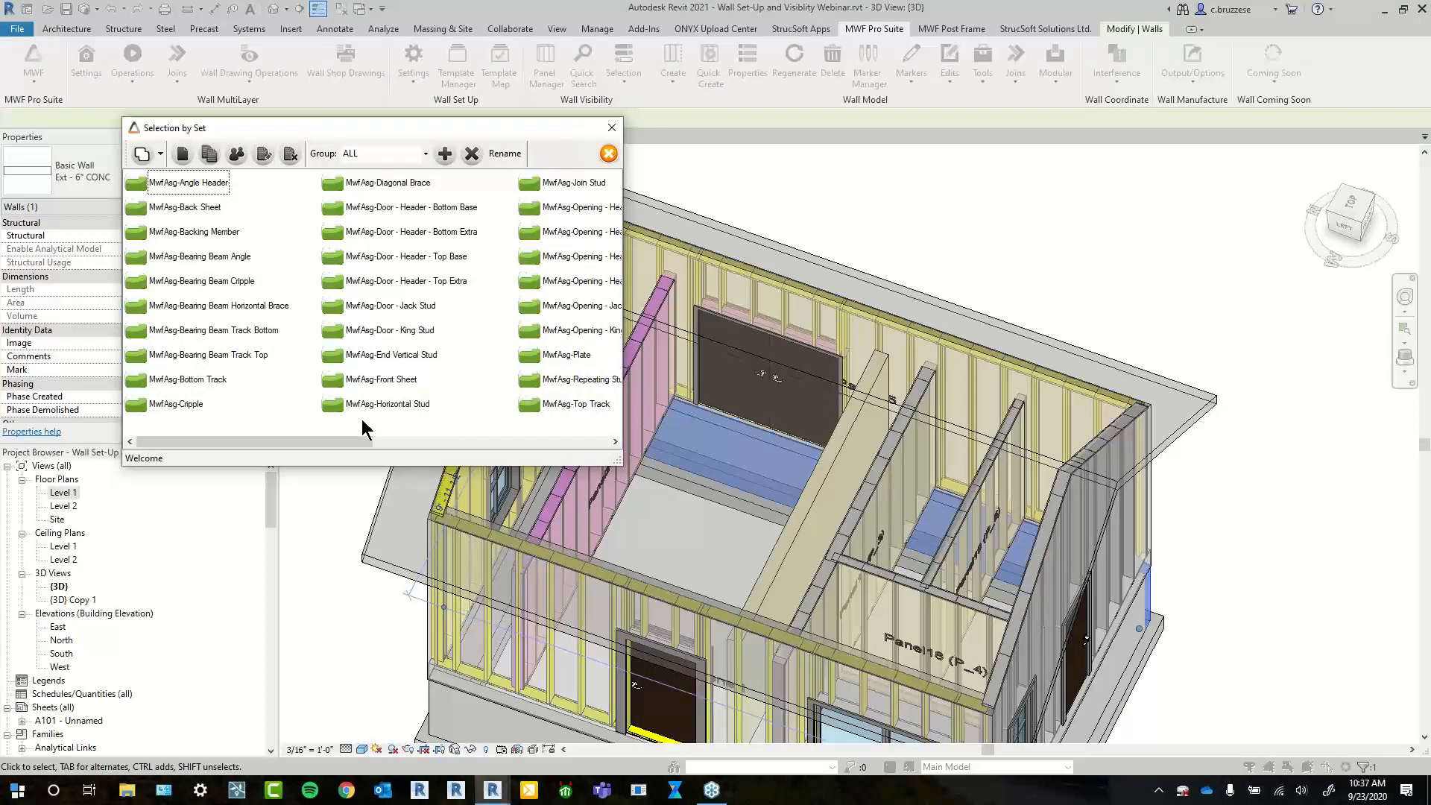
drag(367, 442, 605, 447)
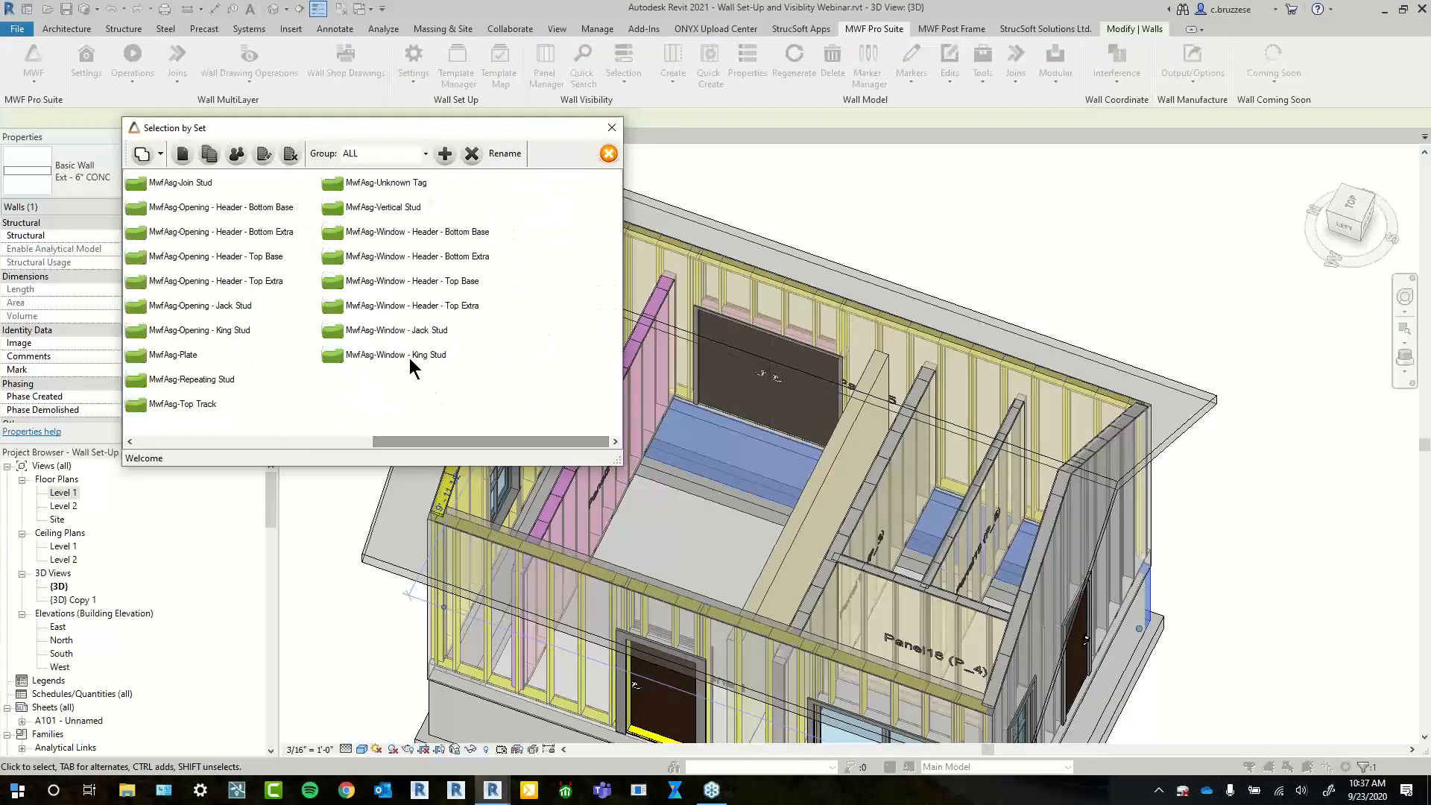
drag(498, 446, 265, 429)
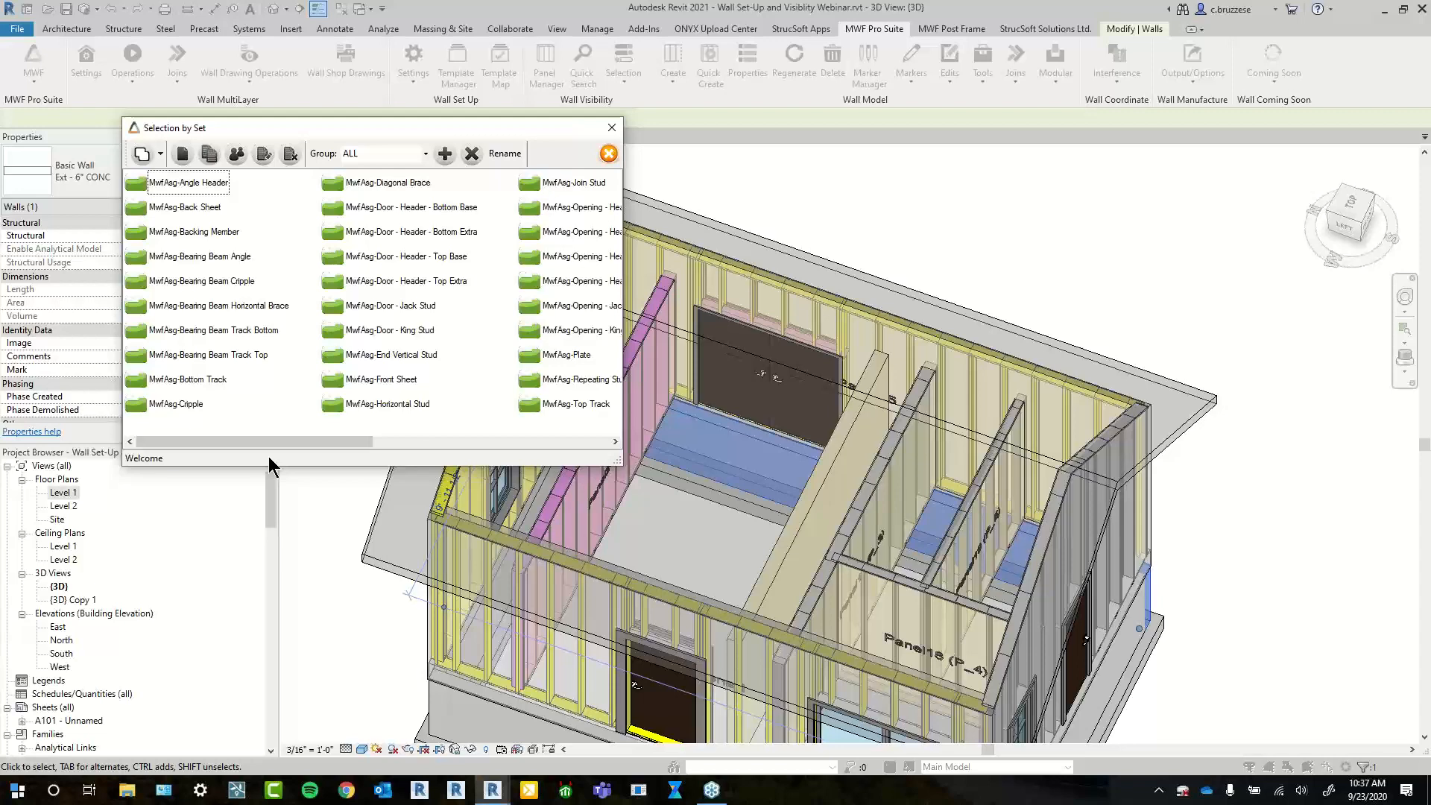
drag(274, 440, 492, 447)
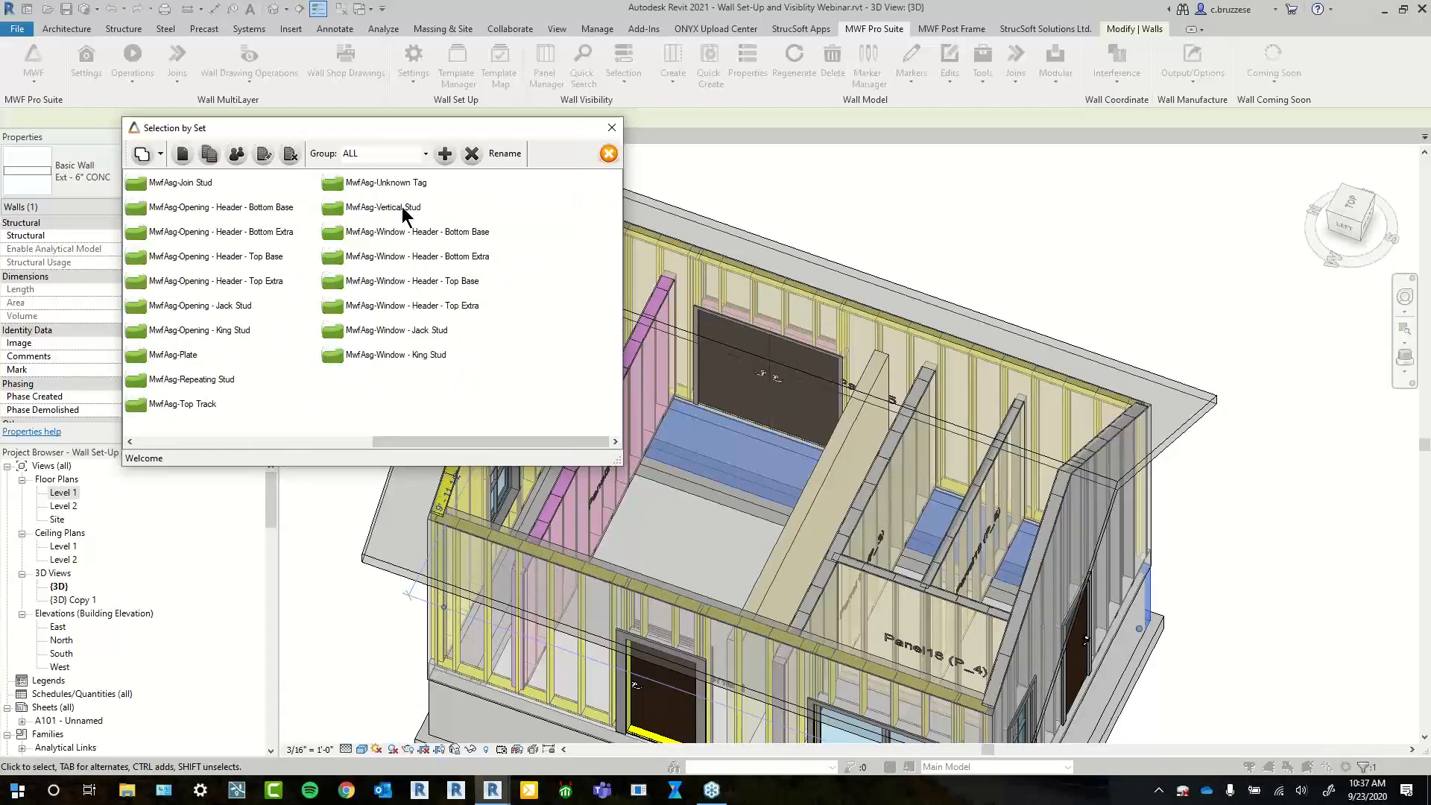
Highlight the model members in the Vertical Stud and Window Header Bottom Base, Bottom Extra and Top Base selection sets in turn
click(403, 209)
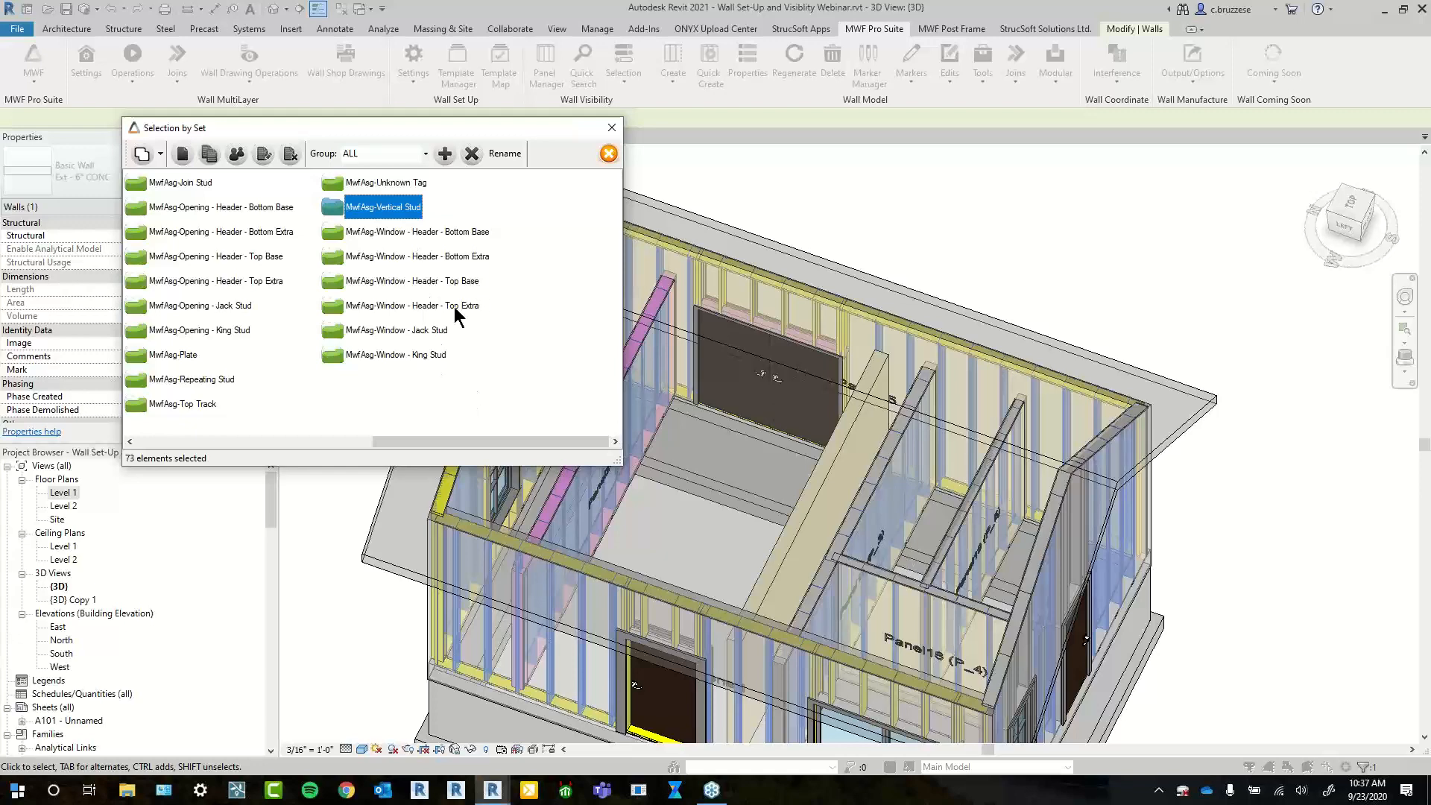
click(436, 237)
click(435, 256)
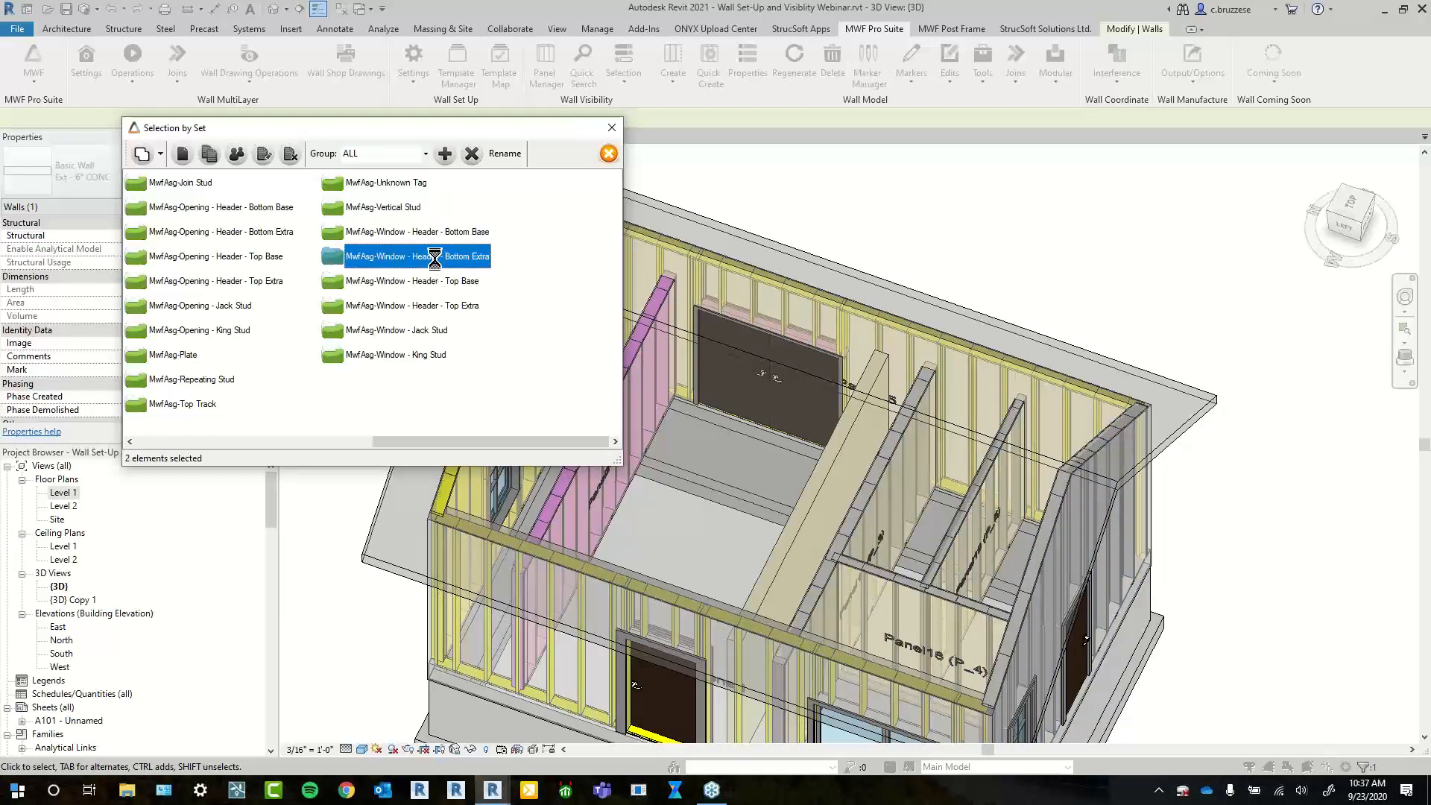
click(440, 281)
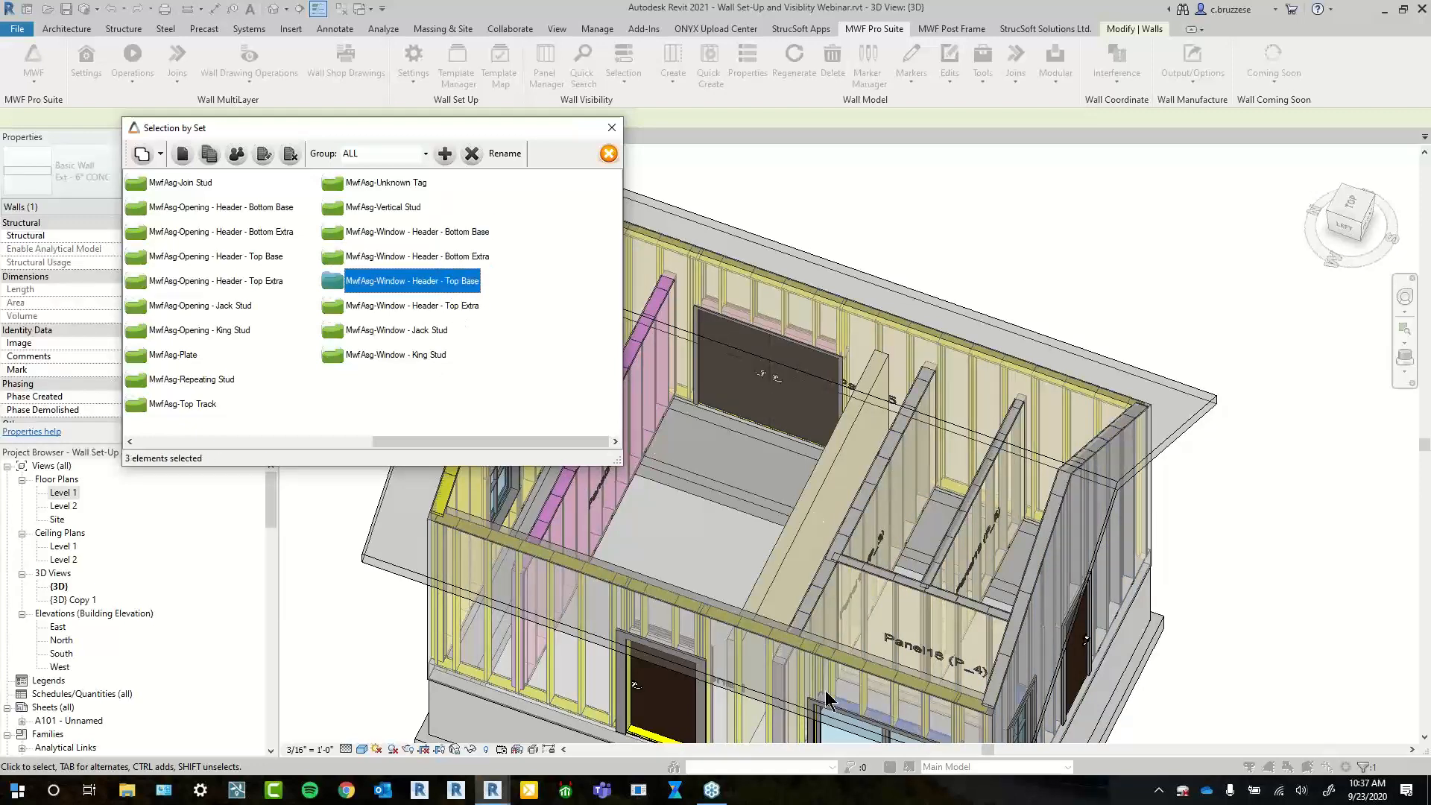
Select the window king studs by set, examine the set's parameter definition and category list, and close the selection sets
click(429, 349)
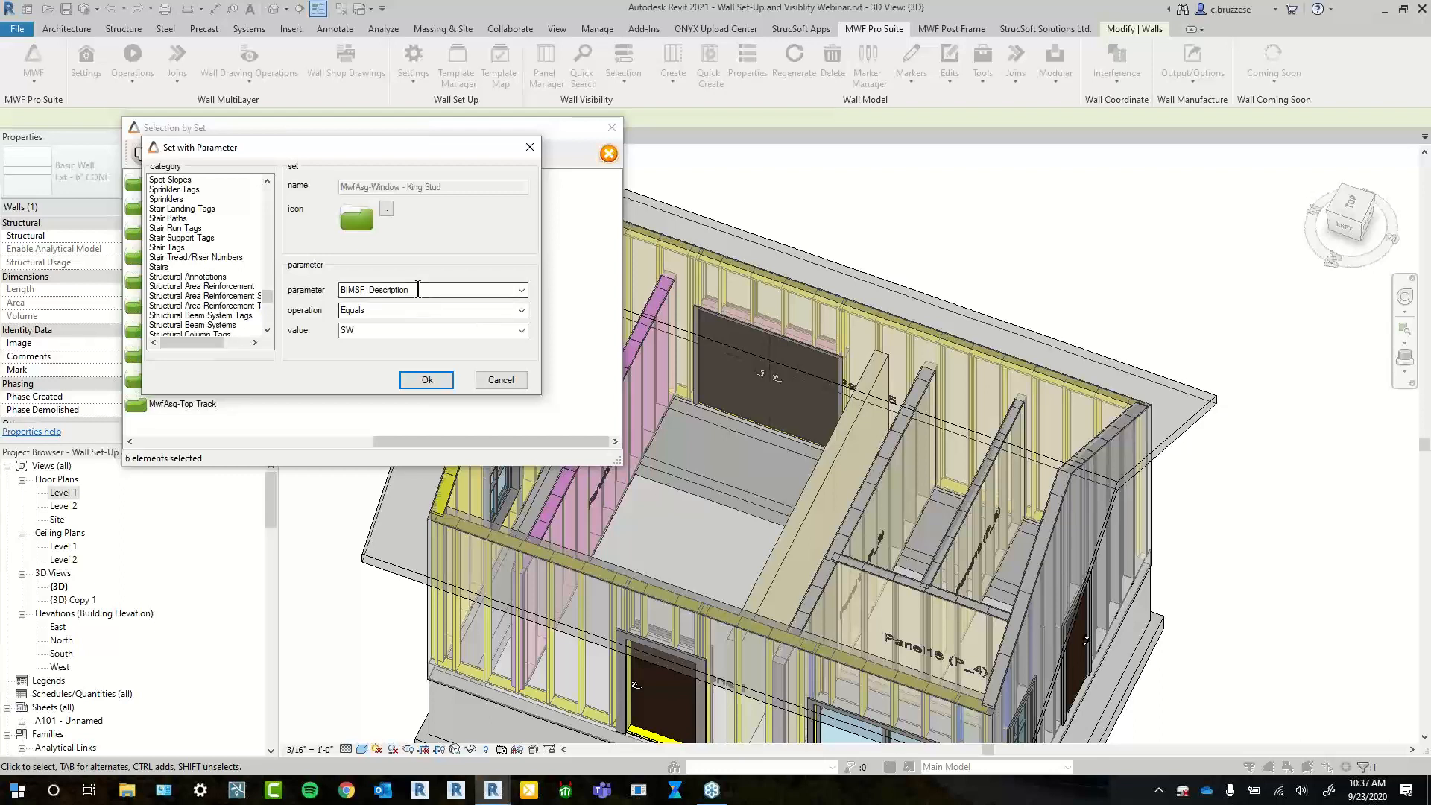
click(539, 149)
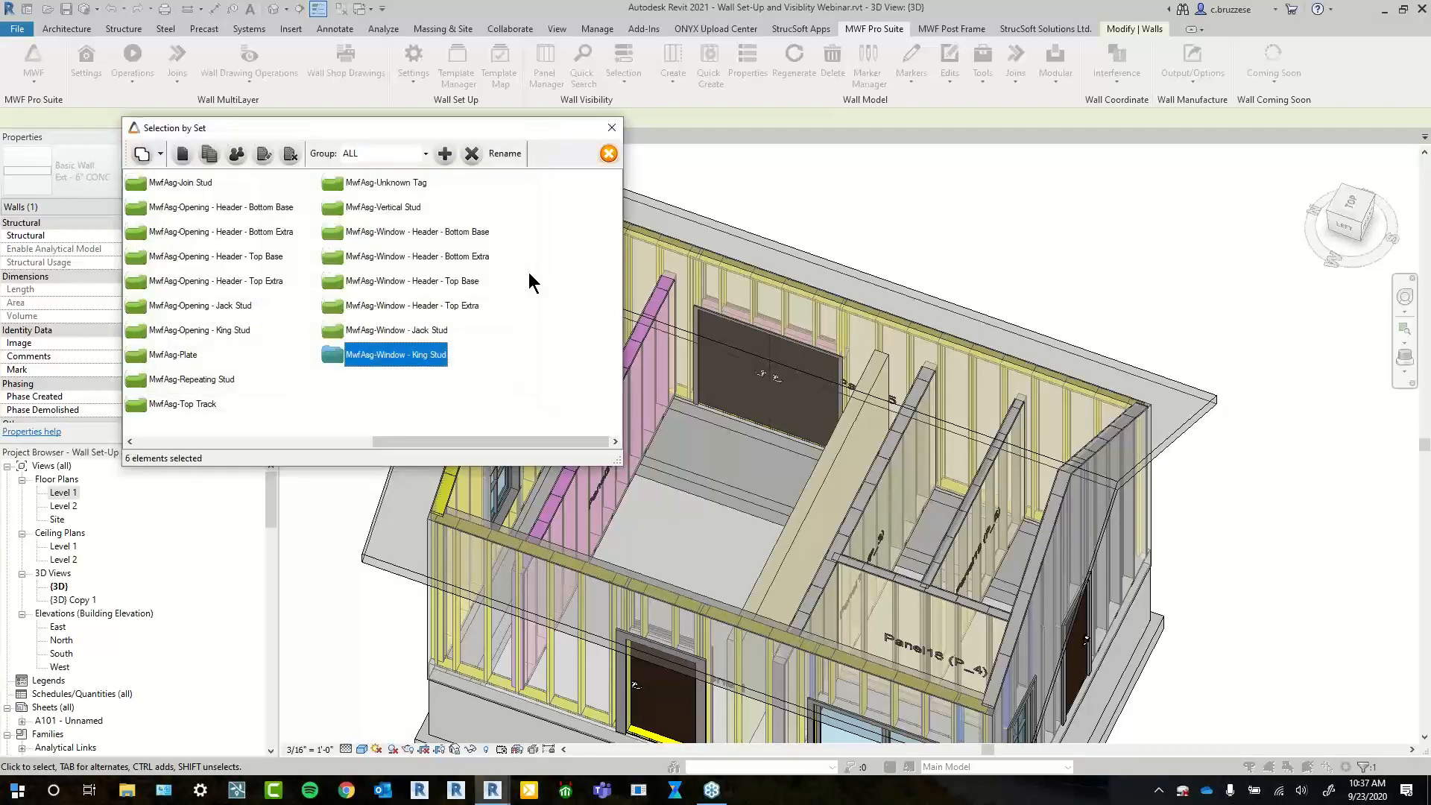
click(181, 153)
mouse_move(288, 328)
mouse_down()
mouse_move(287, 224)
mouse_move(297, 346)
mouse_up()
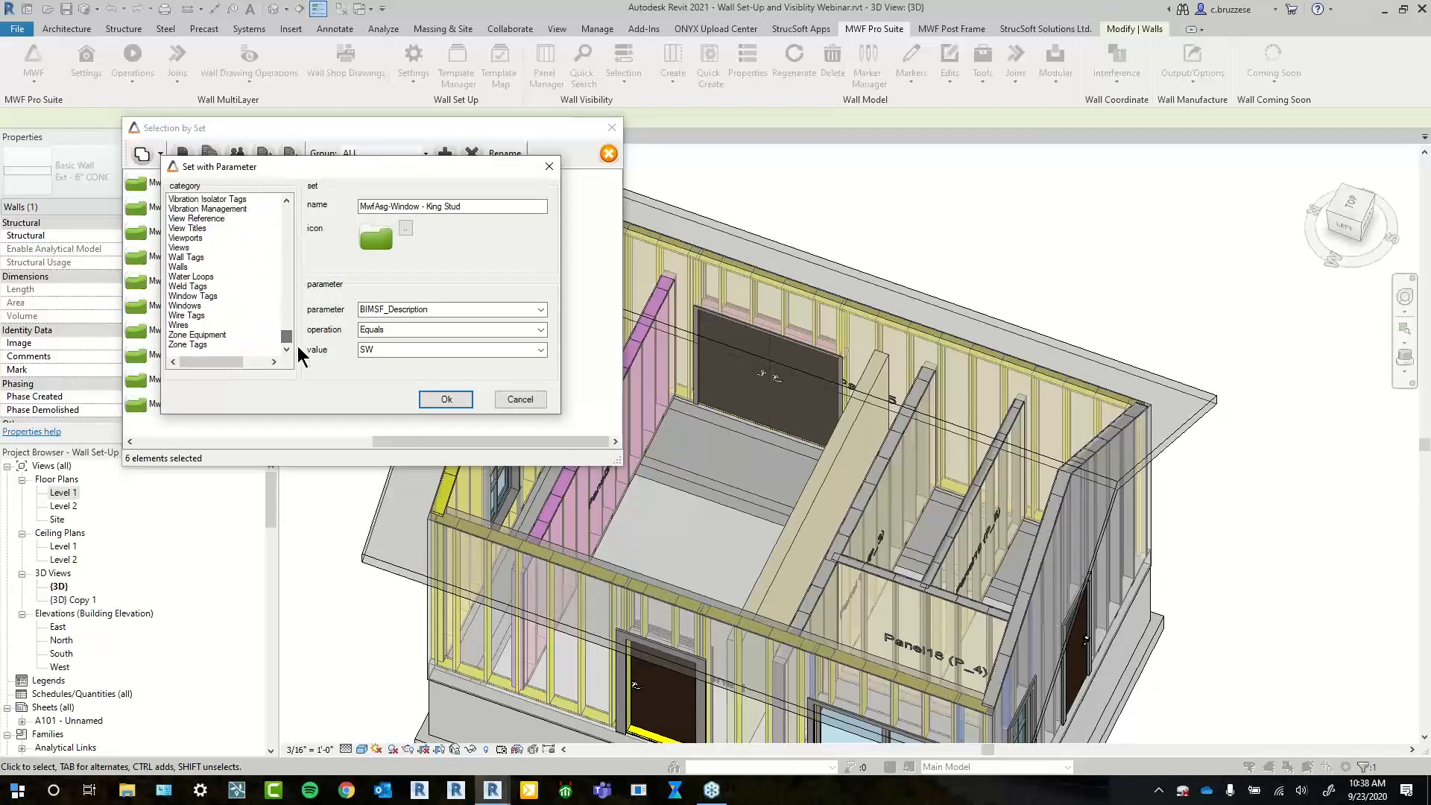
click(550, 167)
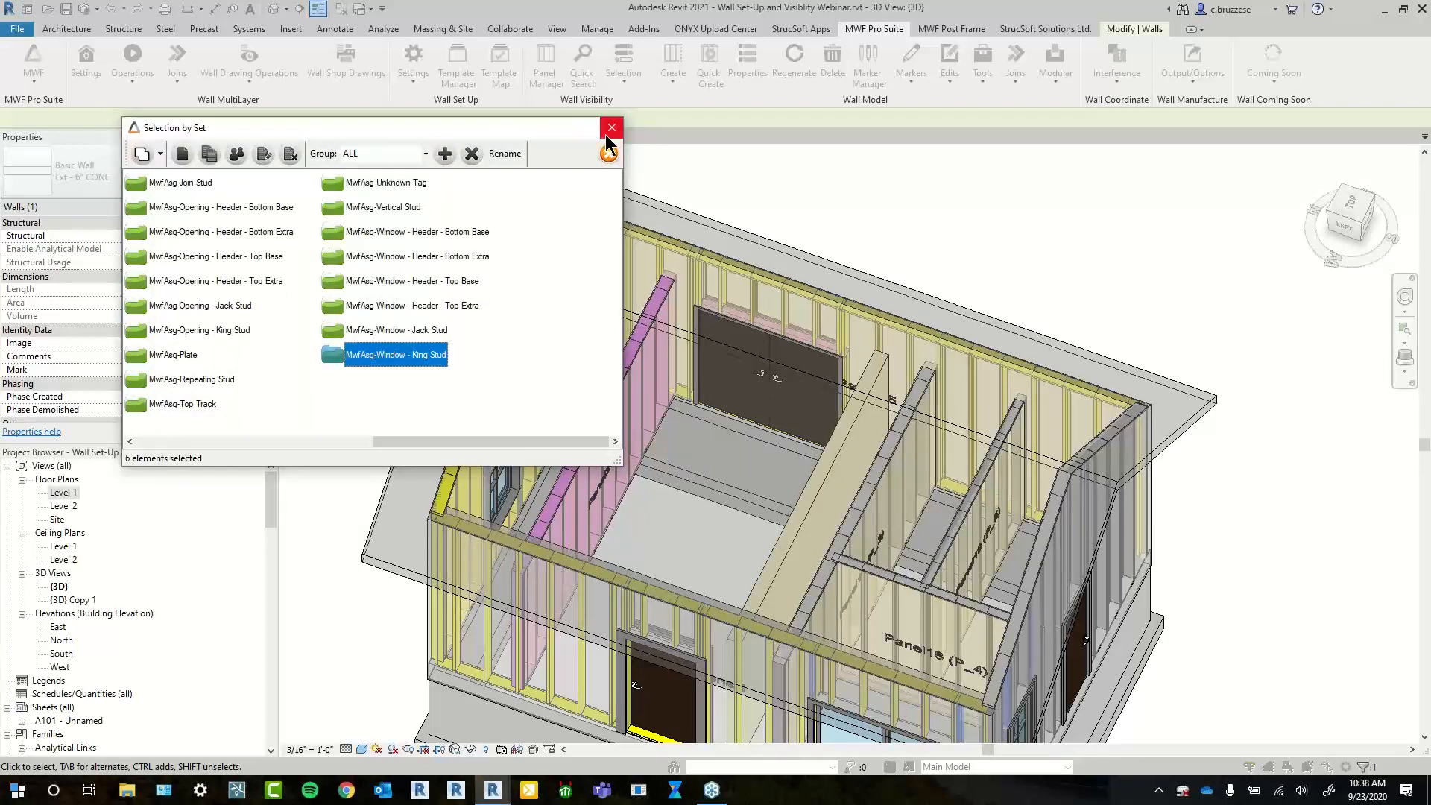
click(605, 137)
Look up the Type Mark of the single door in the front wall in its type properties, and clear the selection
middle_drag(762, 556, 765, 403)
click(706, 539)
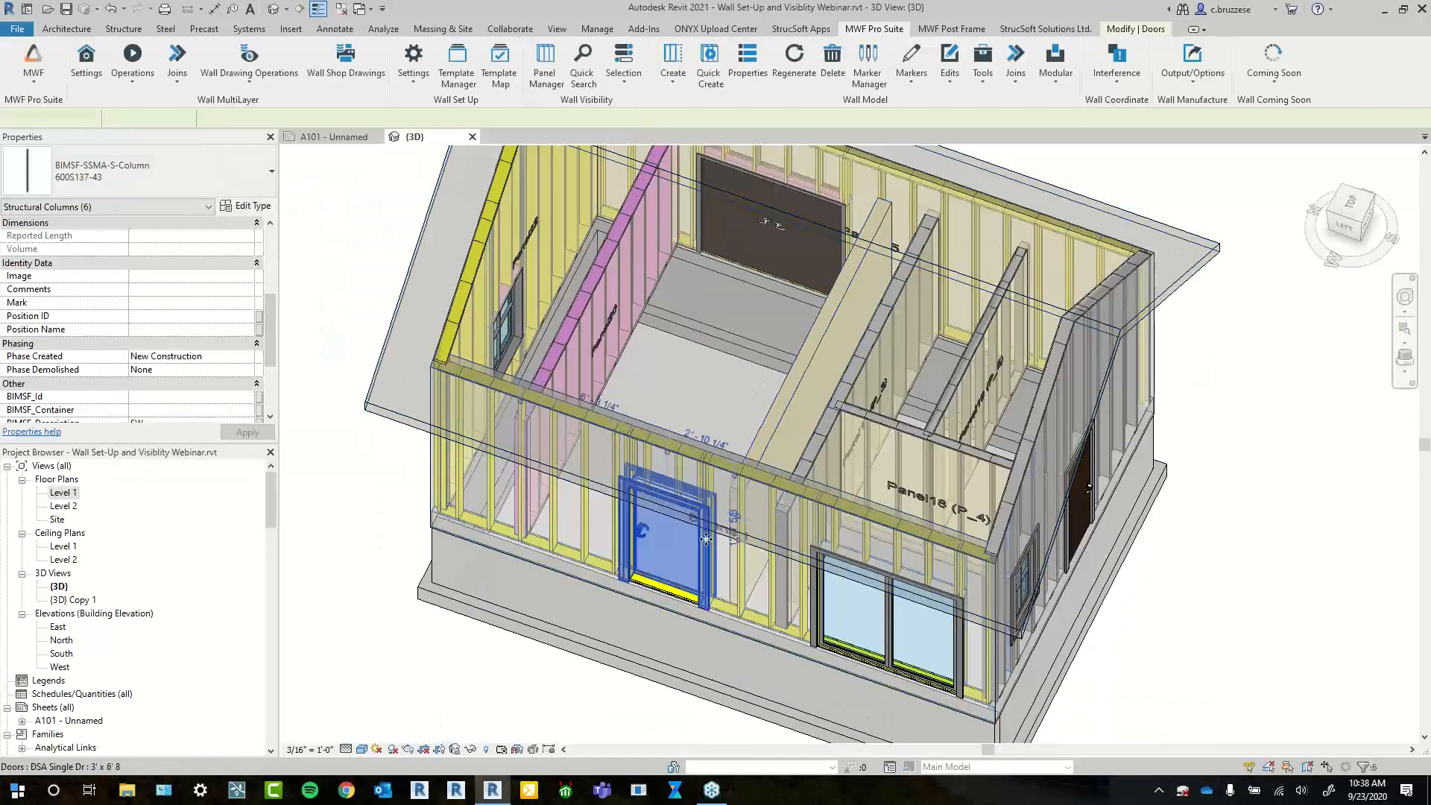
scroll(706, 539, up, 2)
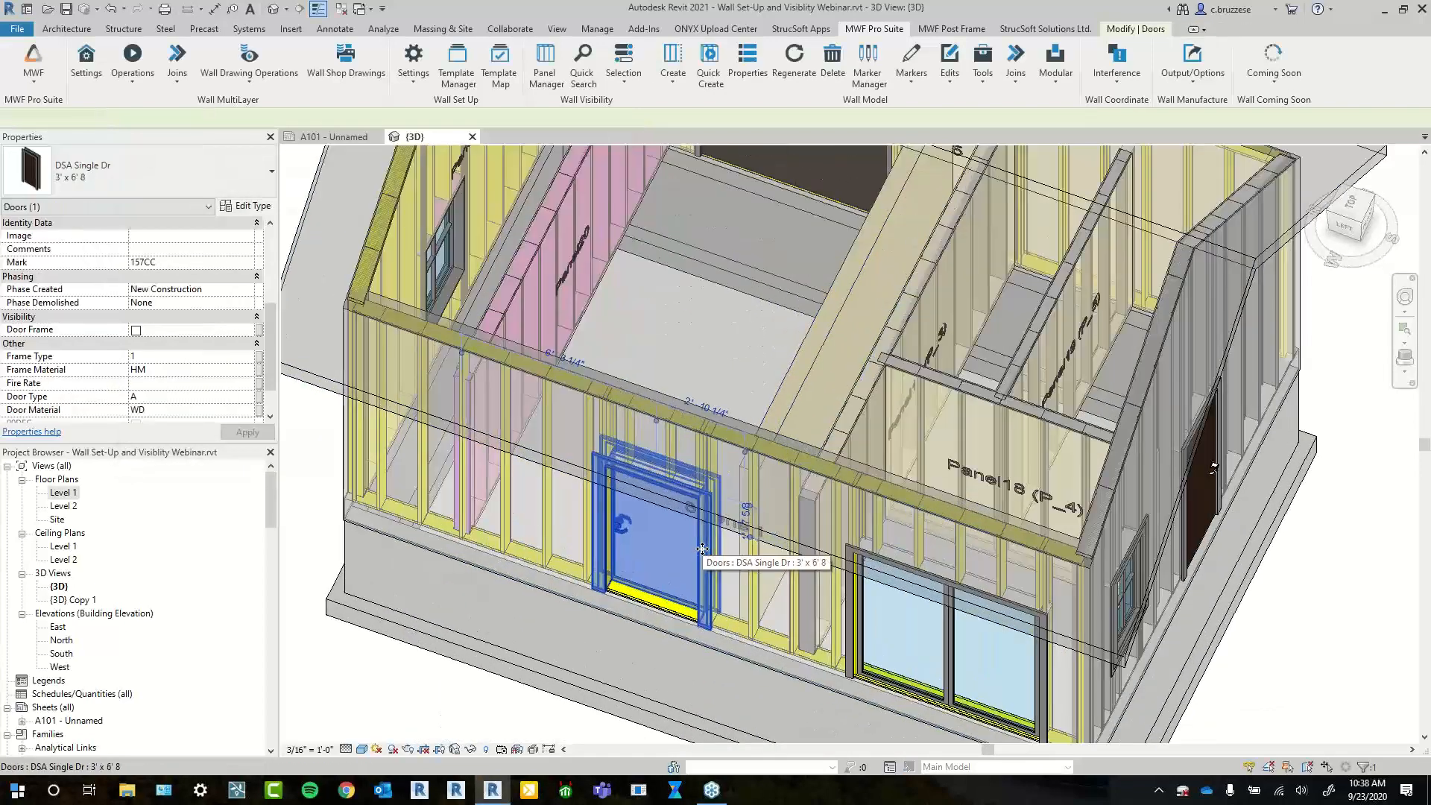
click(244, 208)
scroll(695, 506, down, 2)
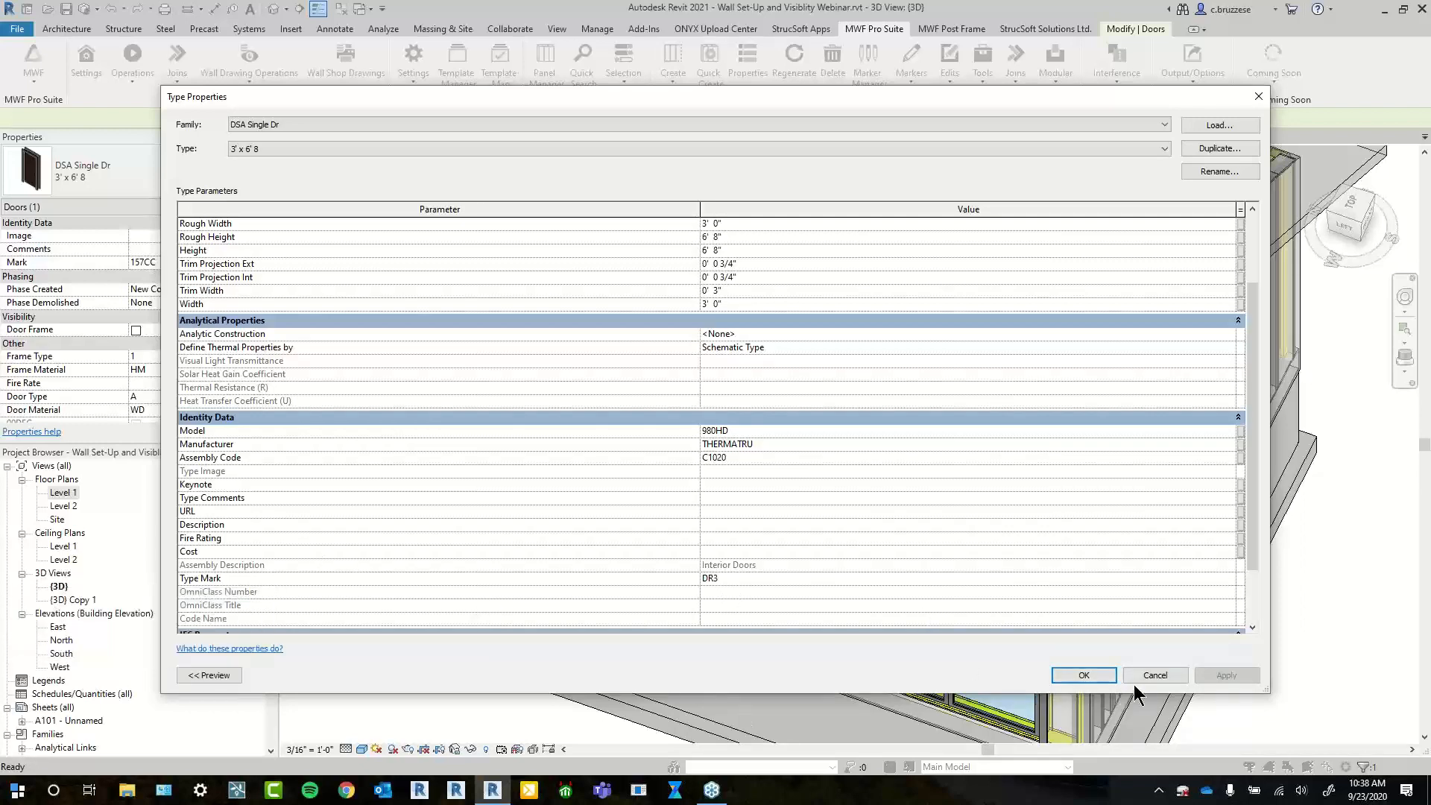
click(1155, 675)
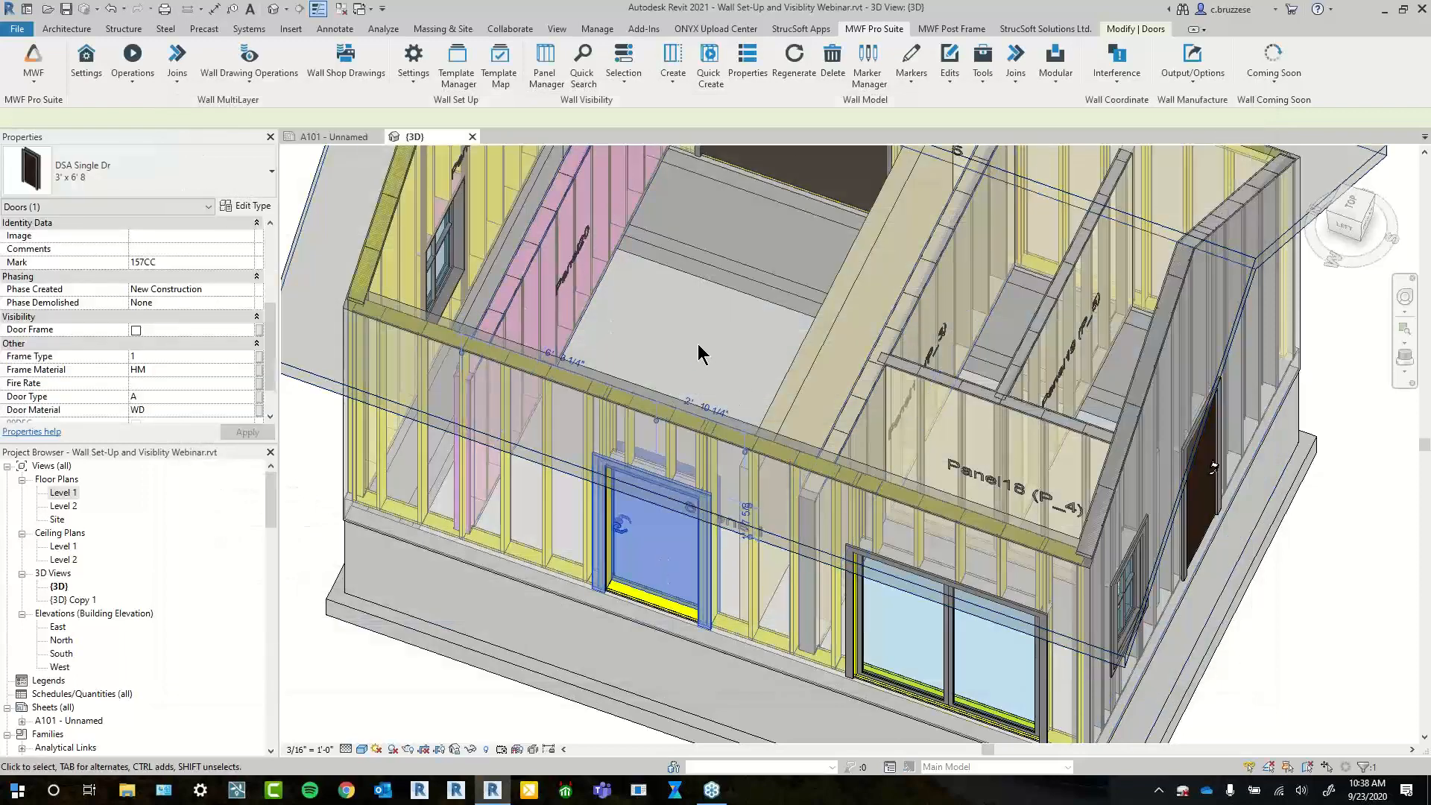
key(Escape)
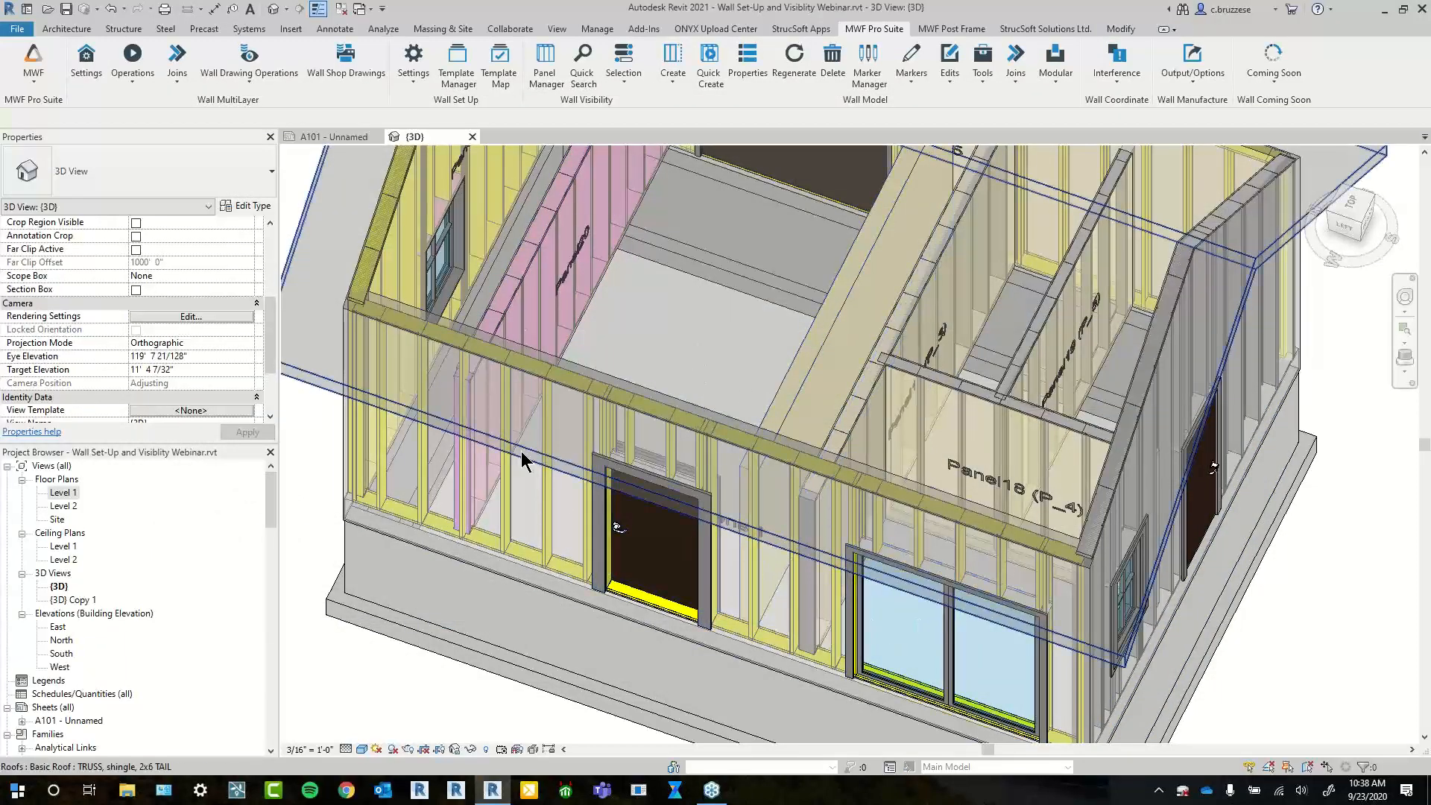
Start a new selection set named DR3 for the Doors category
click(414, 88)
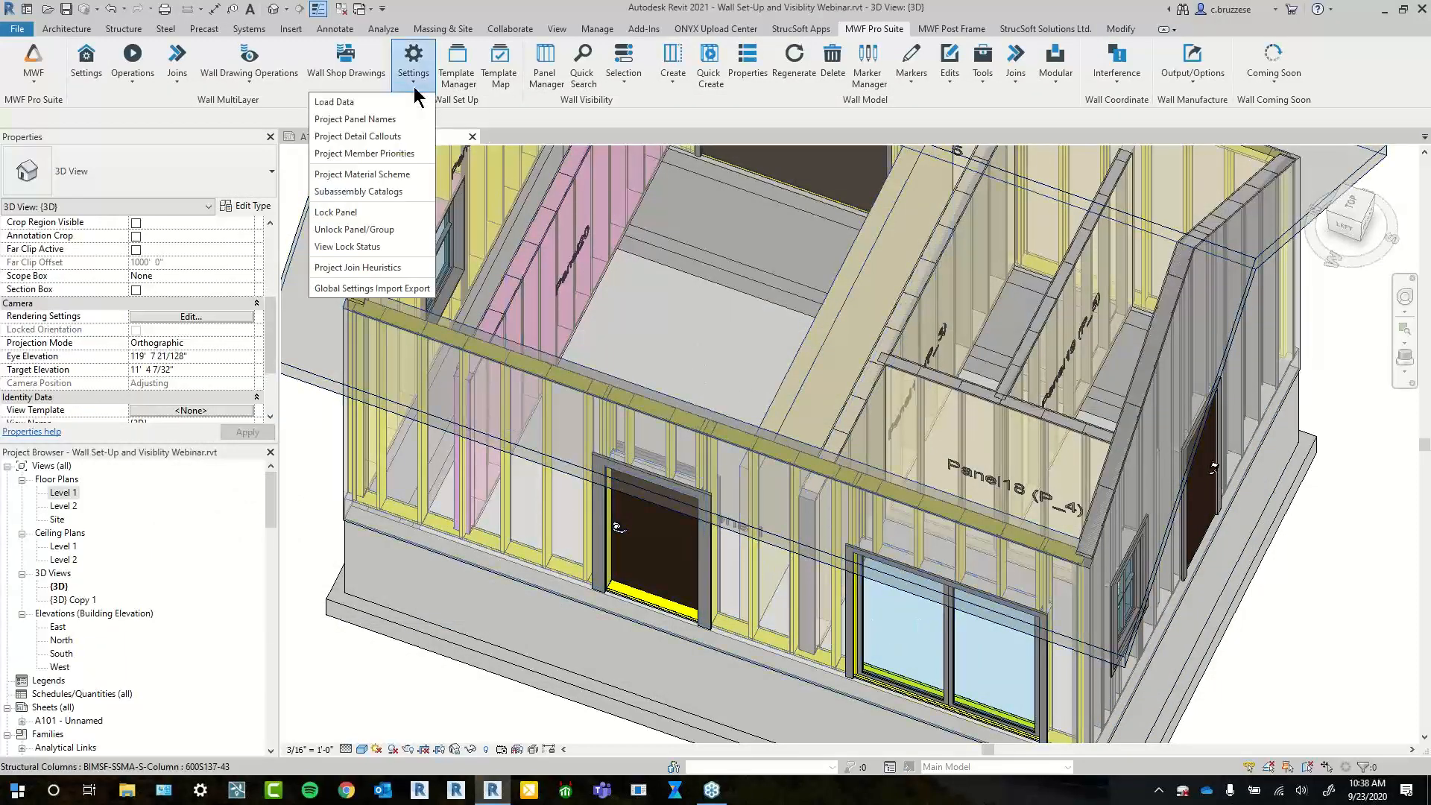
click(622, 85)
click(525, 136)
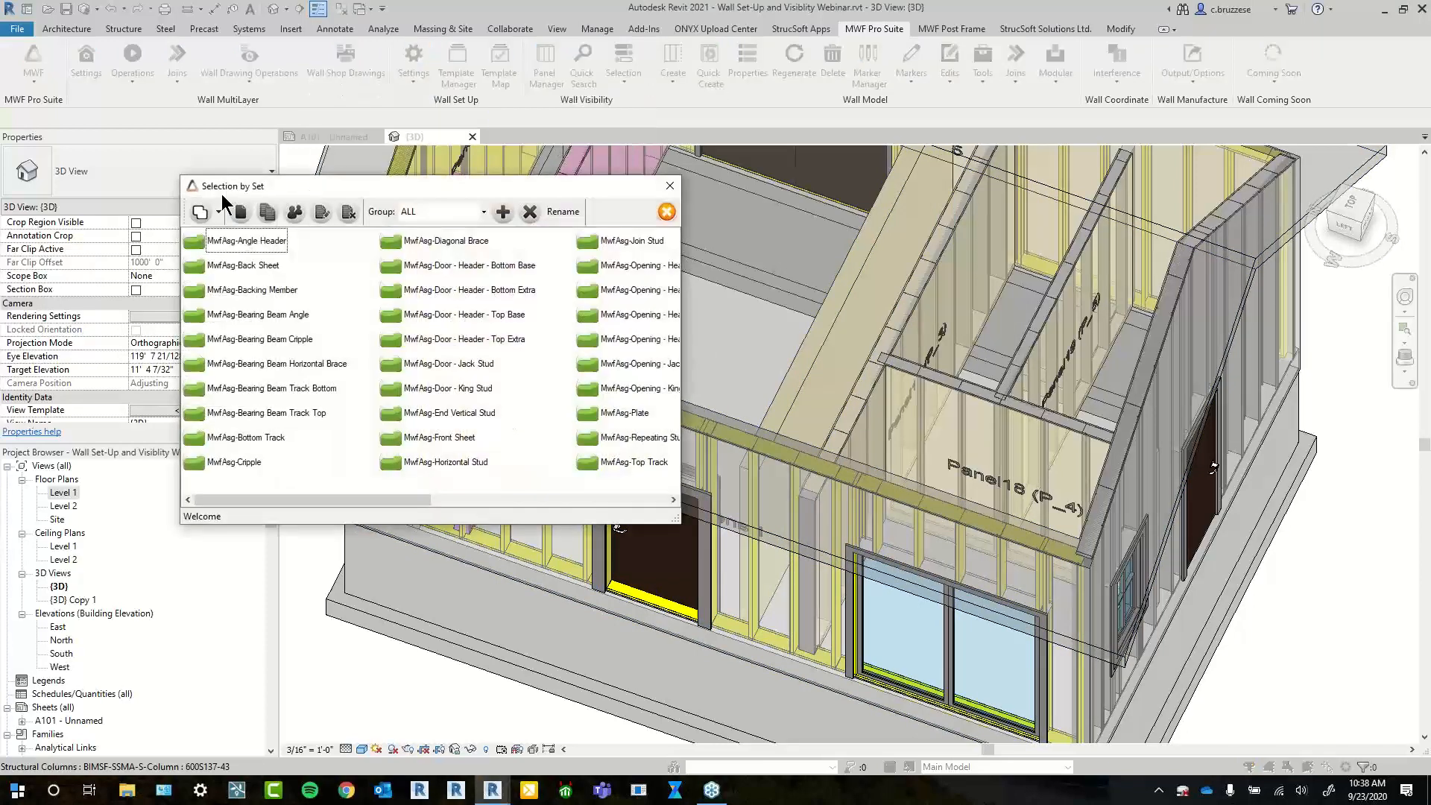
click(240, 214)
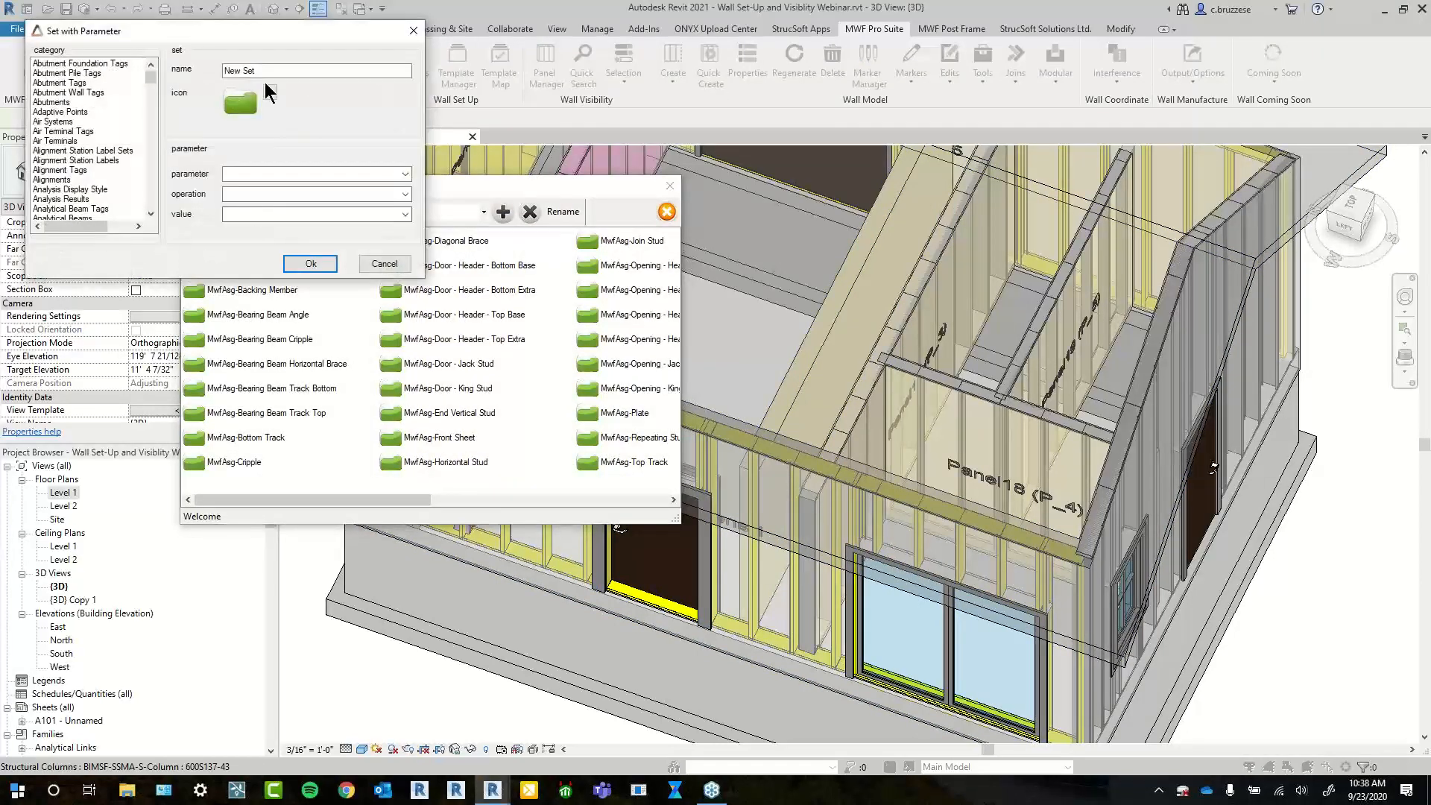
click(153, 147)
mouse_move(153, 141)
mouse_down()
mouse_move(153, 158)
mouse_move(152, 118)
mouse_up()
click(64, 103)
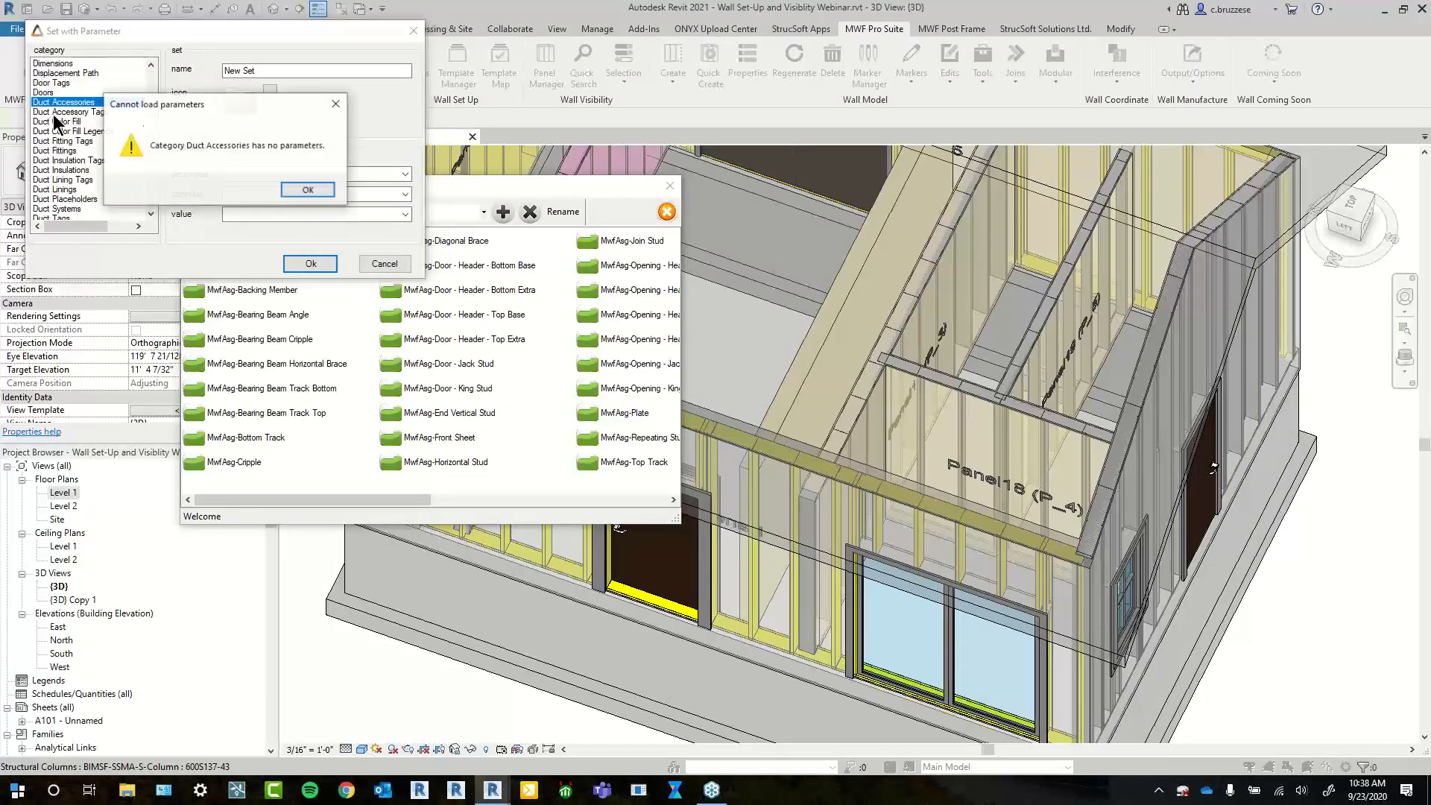
key(Return)
click(44, 93)
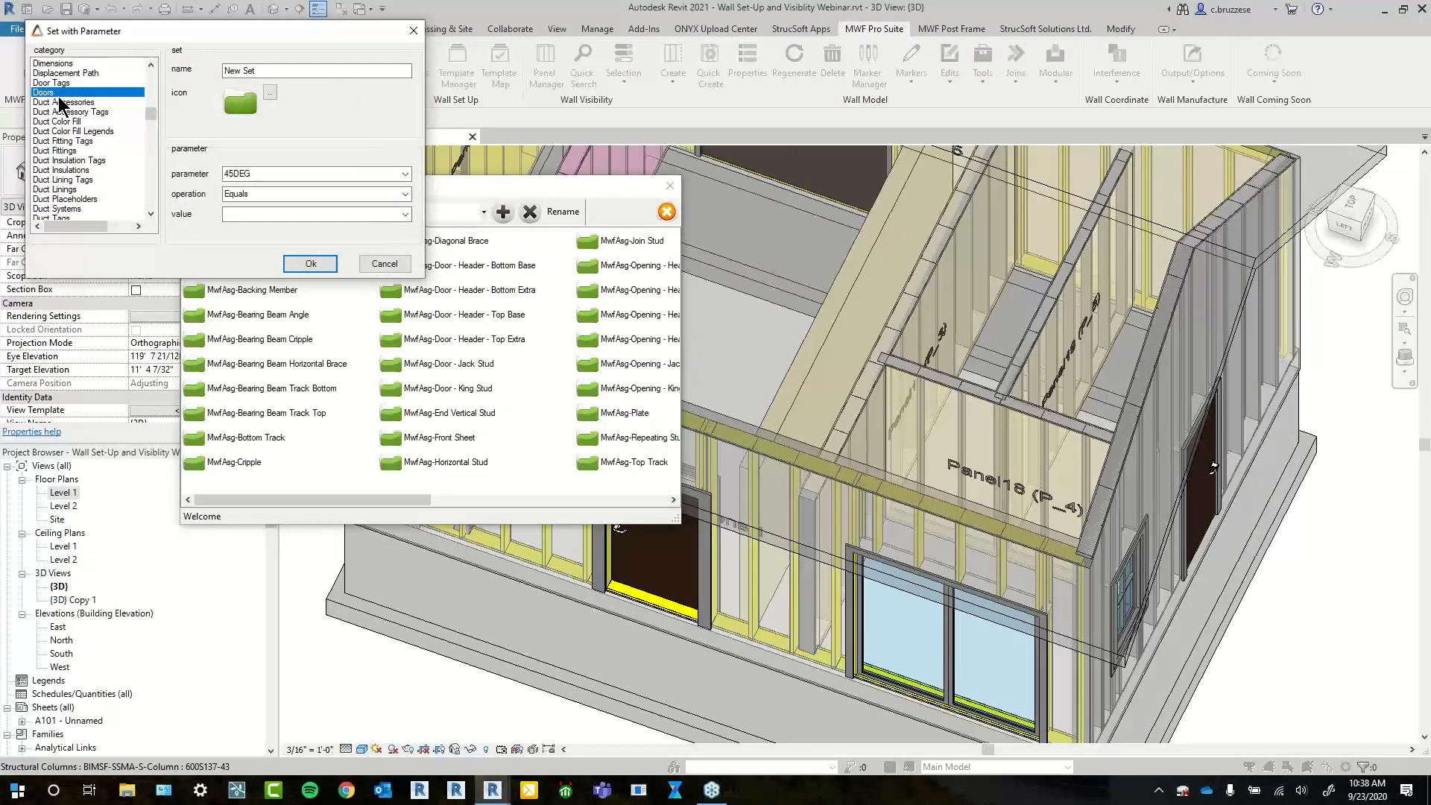
text(DR3)
Define the set's filter as Type Mark Equals DR3, and save the set
click(405, 173)
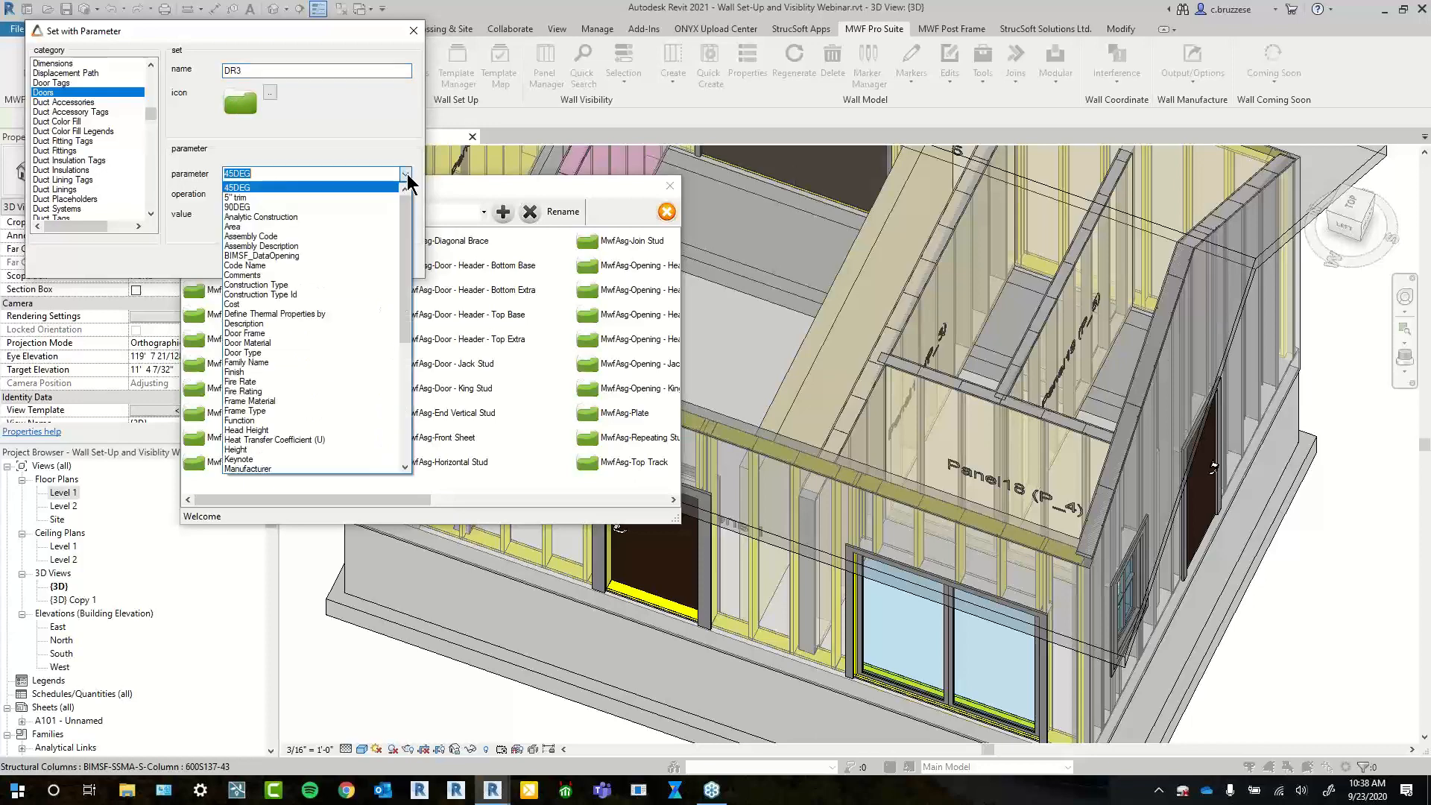
drag(411, 226, 376, 356)
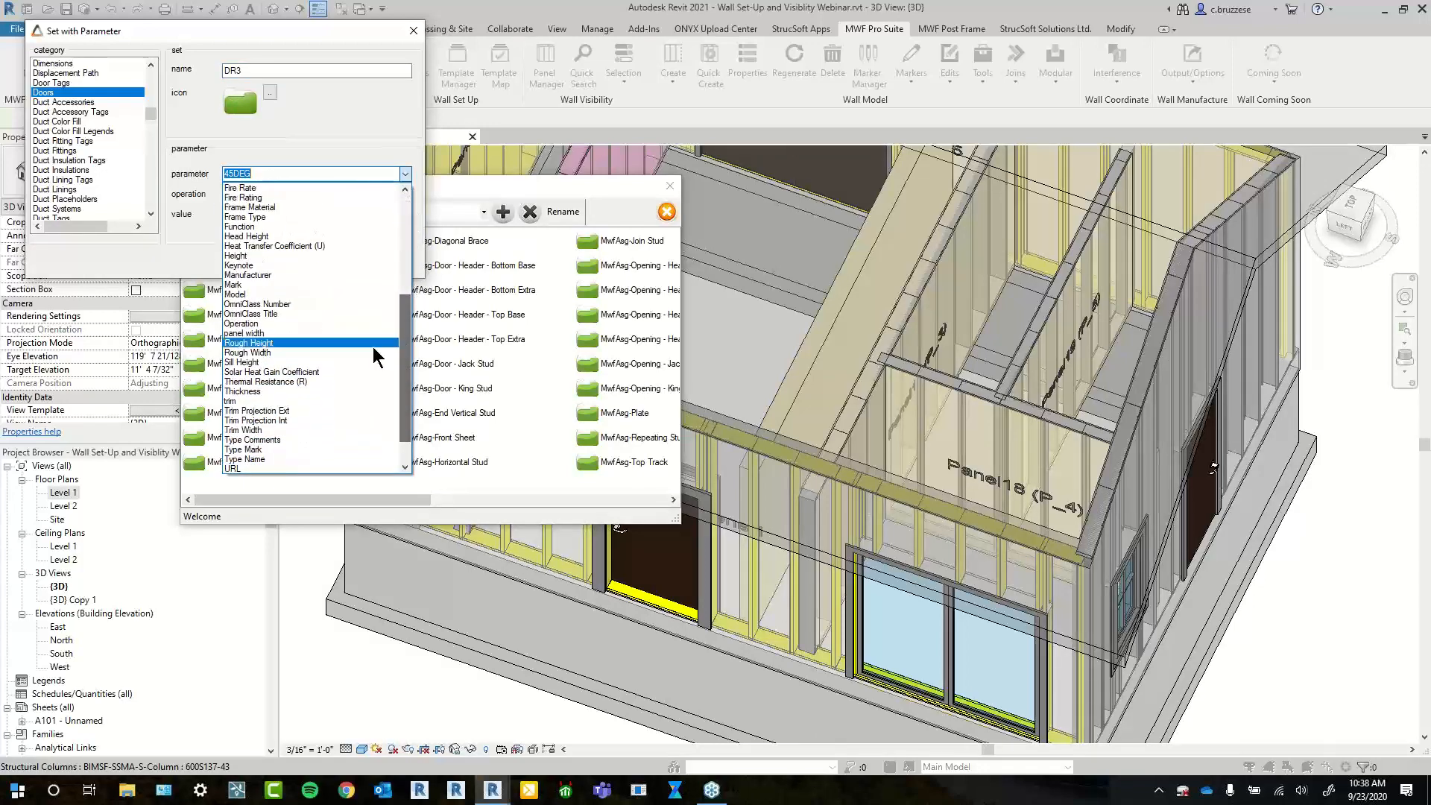
click(279, 451)
click(266, 194)
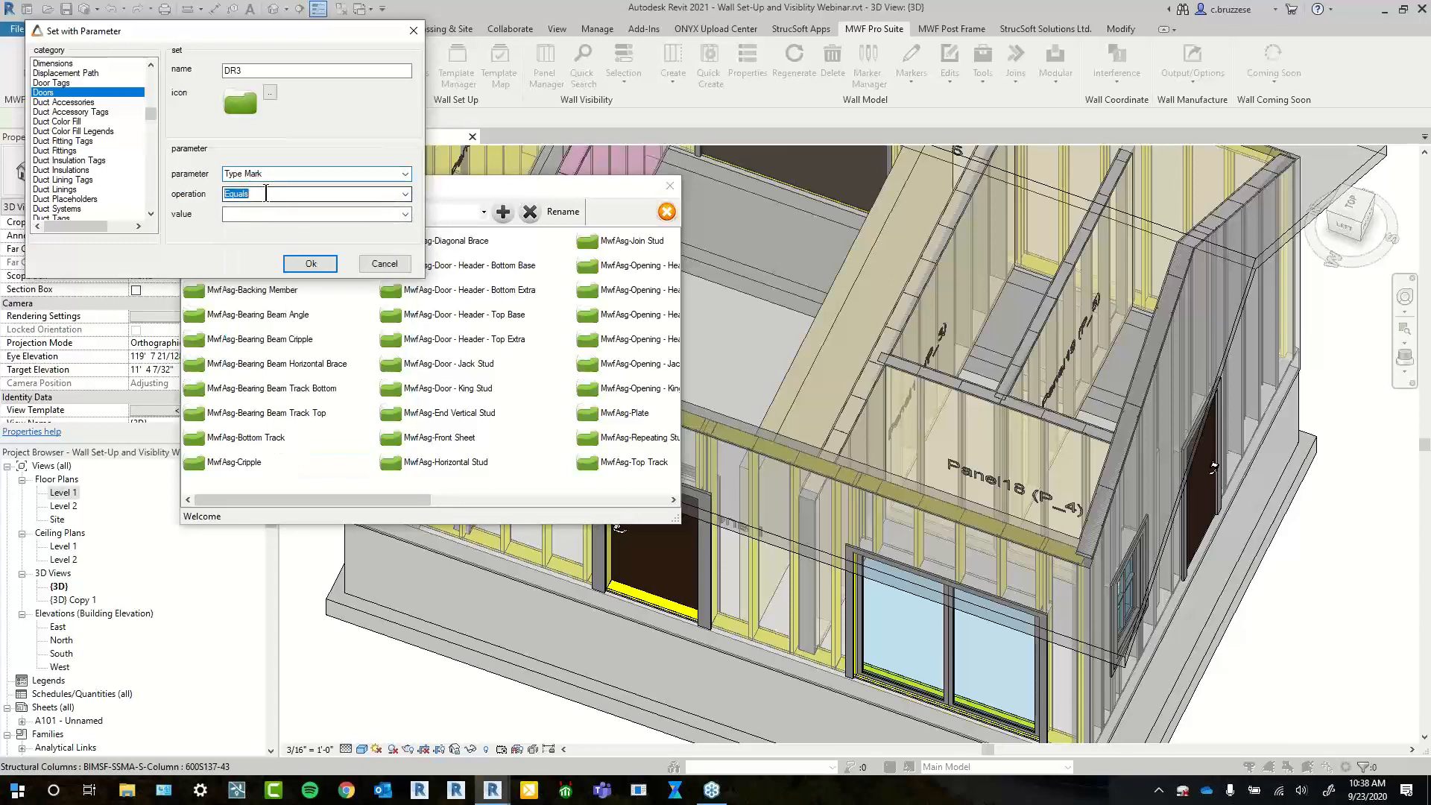
click(251, 214)
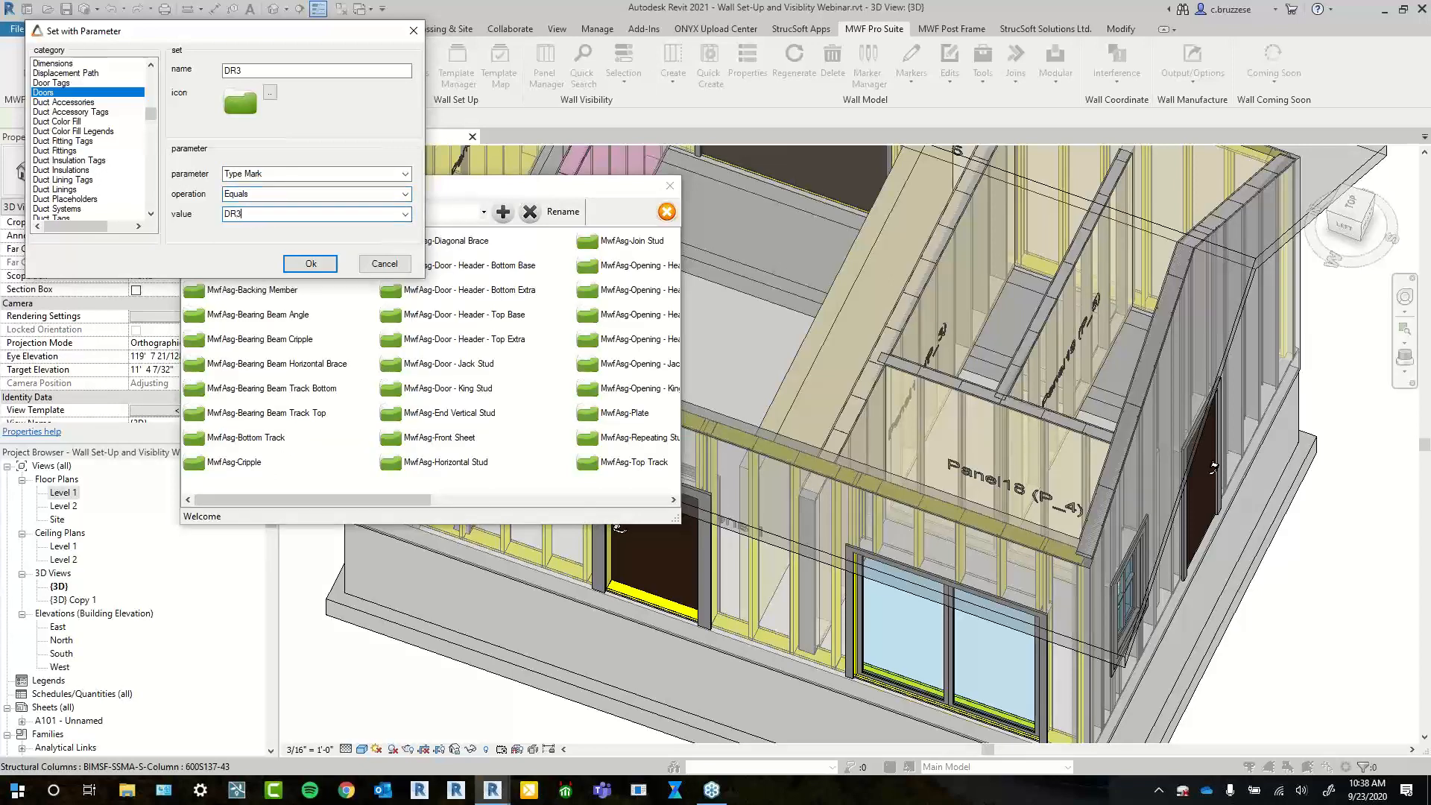
click(310, 264)
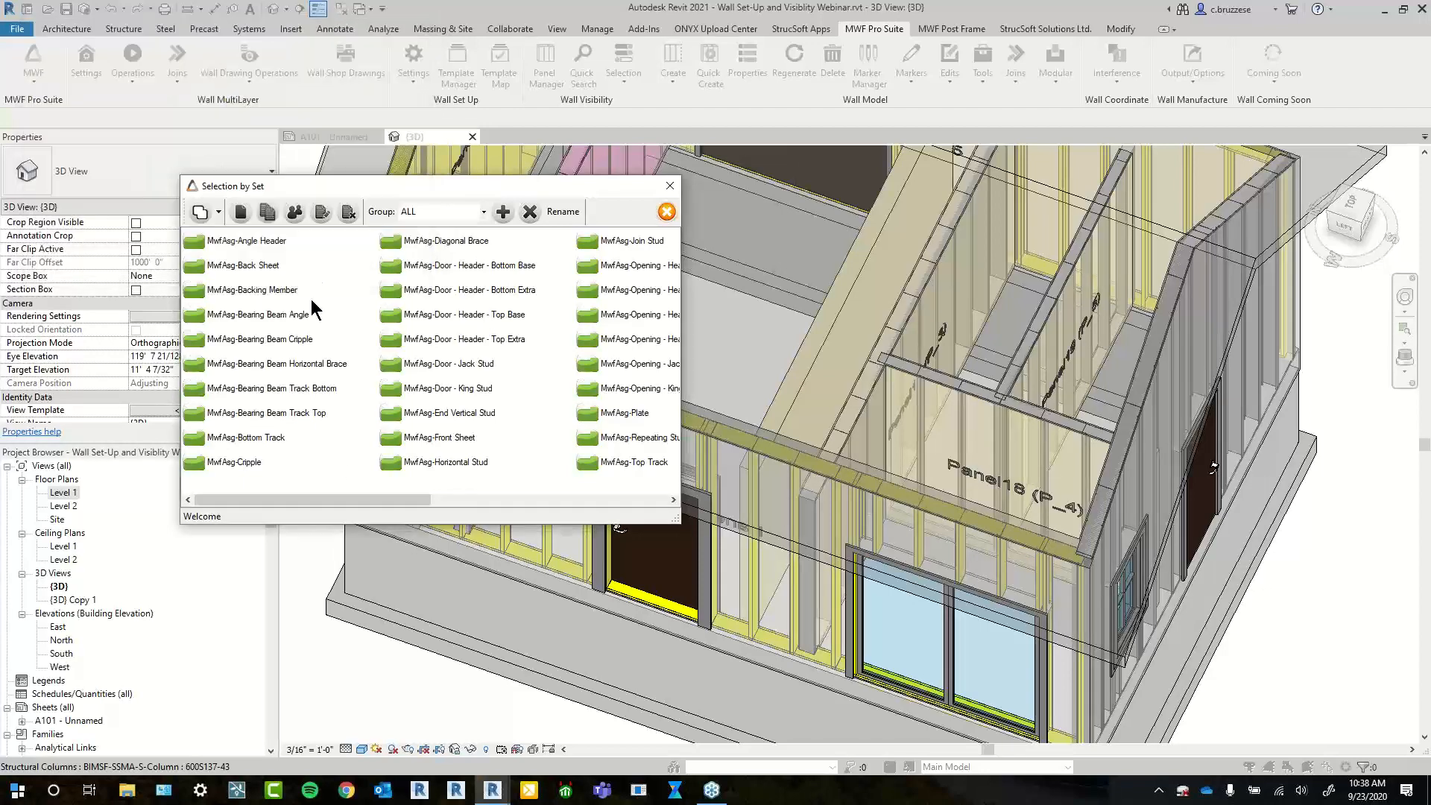
Select all matching doors with the DR3 selection set, and close the set list keeping them selected
drag(342, 503, 578, 503)
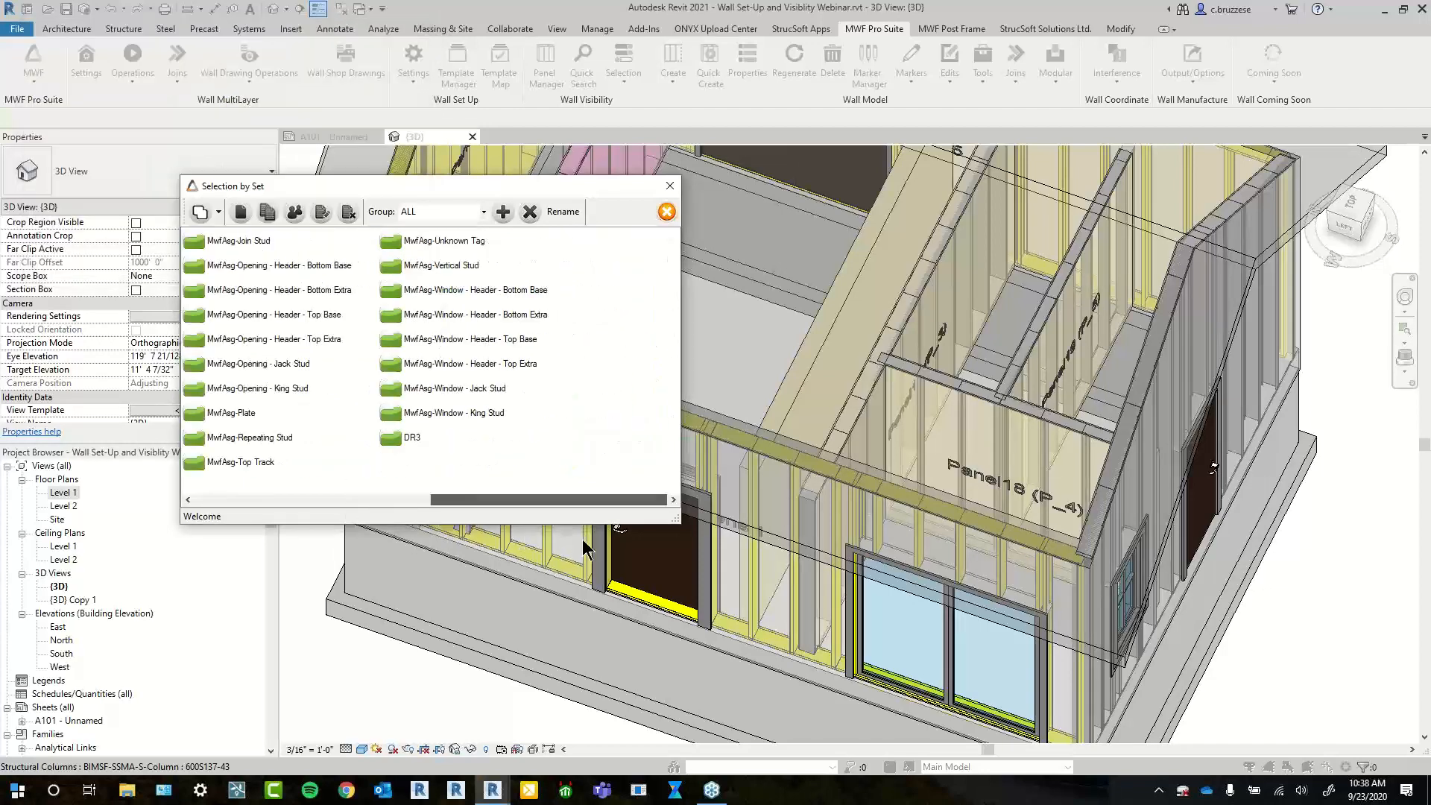
click(395, 437)
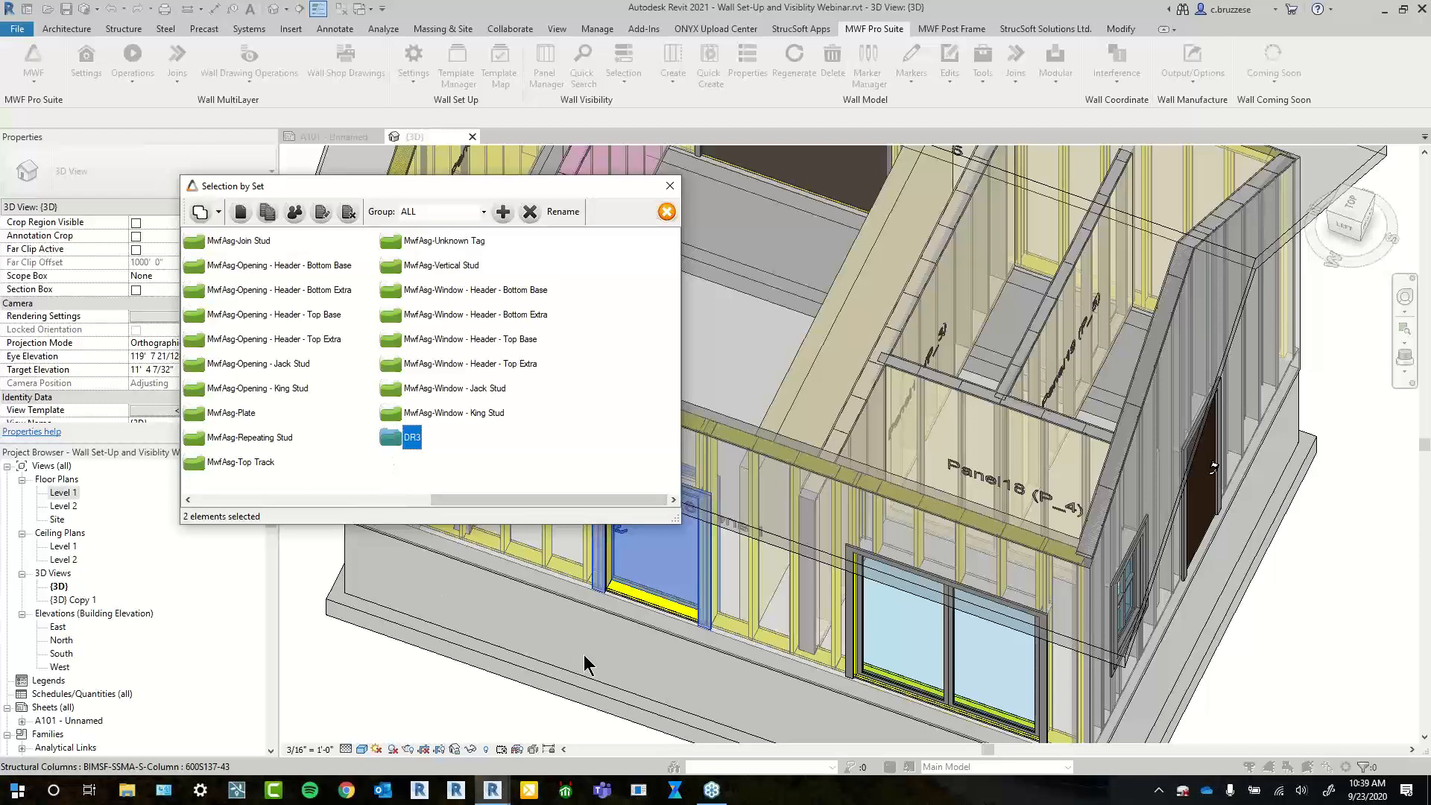
click(666, 213)
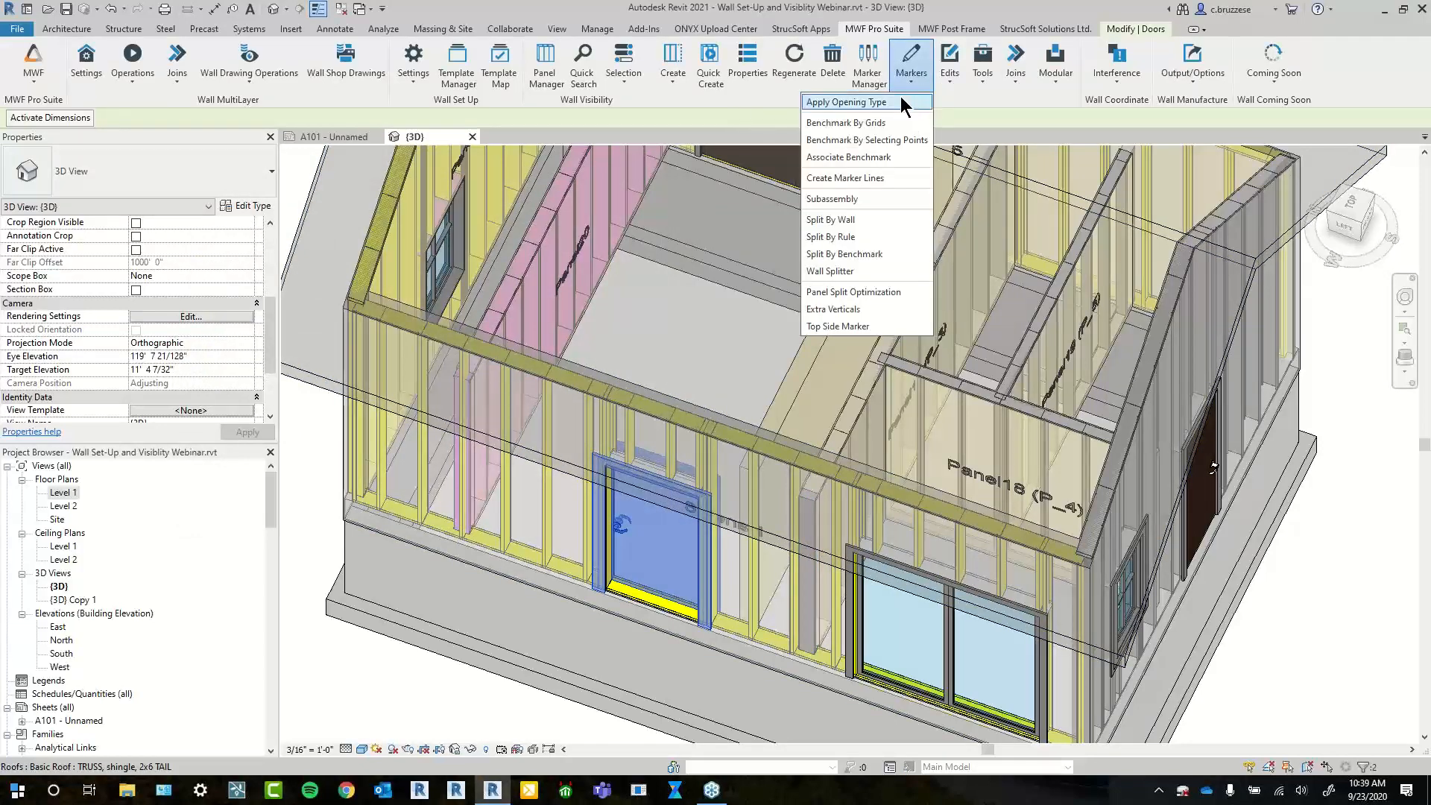
View the Apply Opening Type data for the selected doors, and close it without applying a framing type
click(901, 97)
click(722, 303)
click(847, 271)
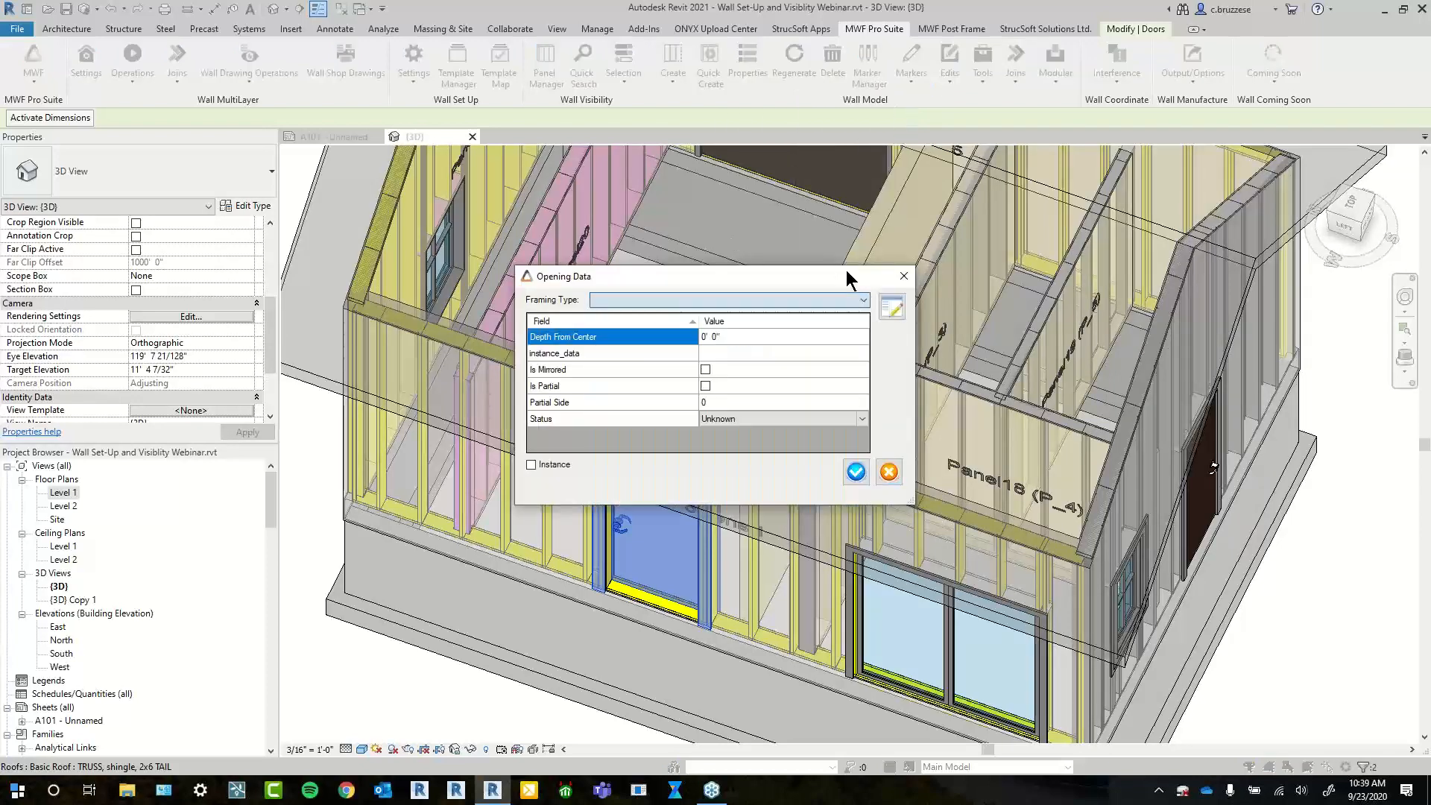
click(904, 277)
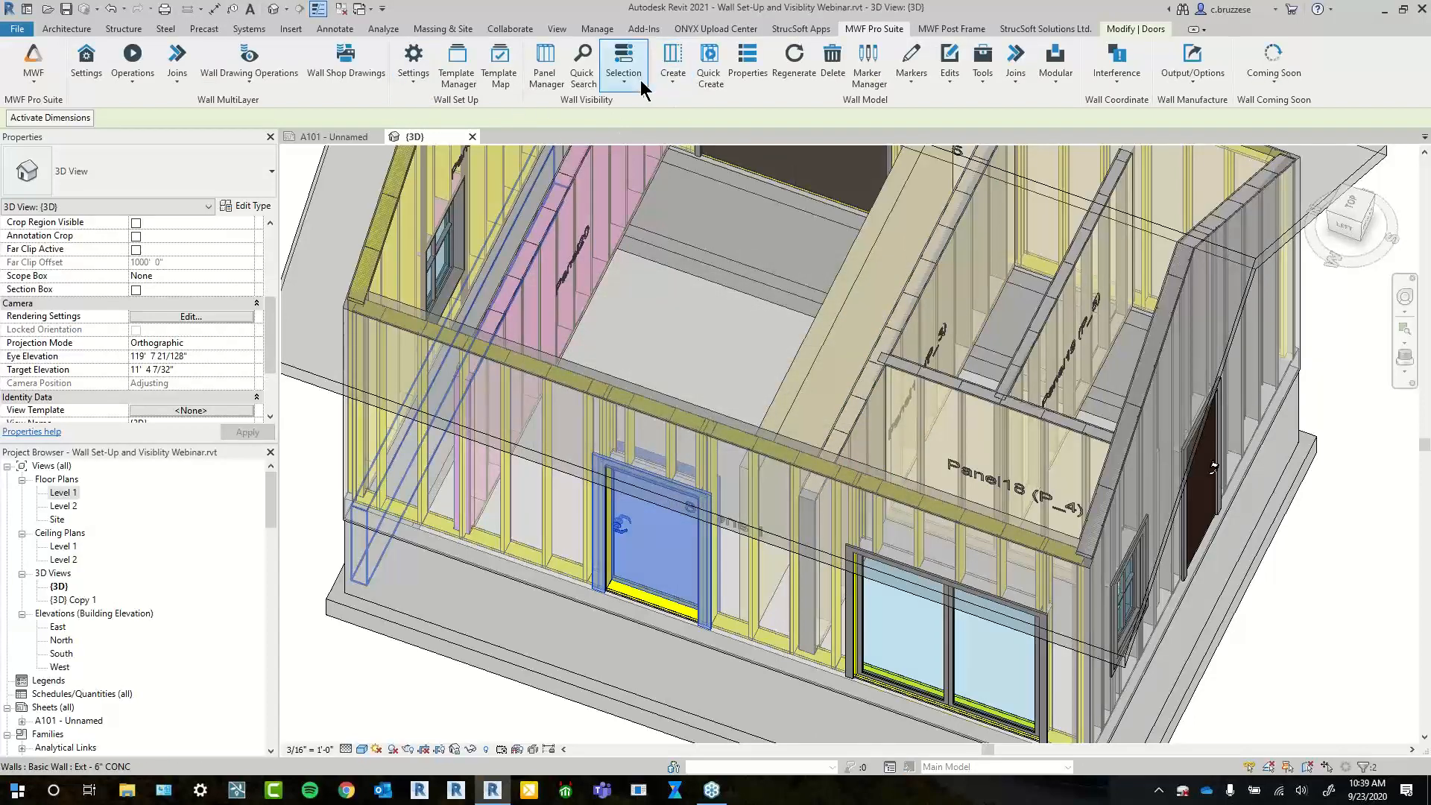
Select the doors with the DR3 selection set again, and browse the category list for a new set without creating one
click(641, 84)
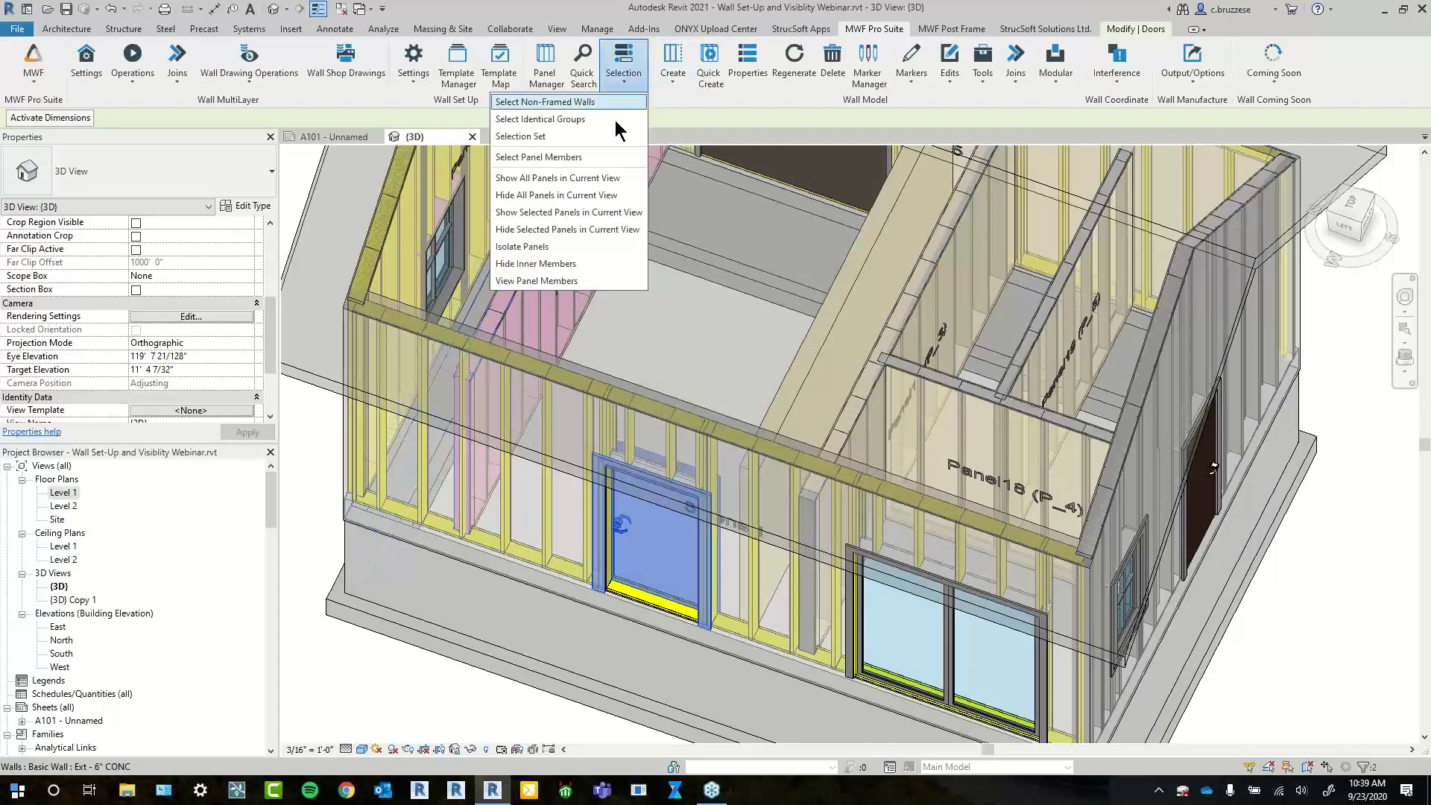
click(558, 136)
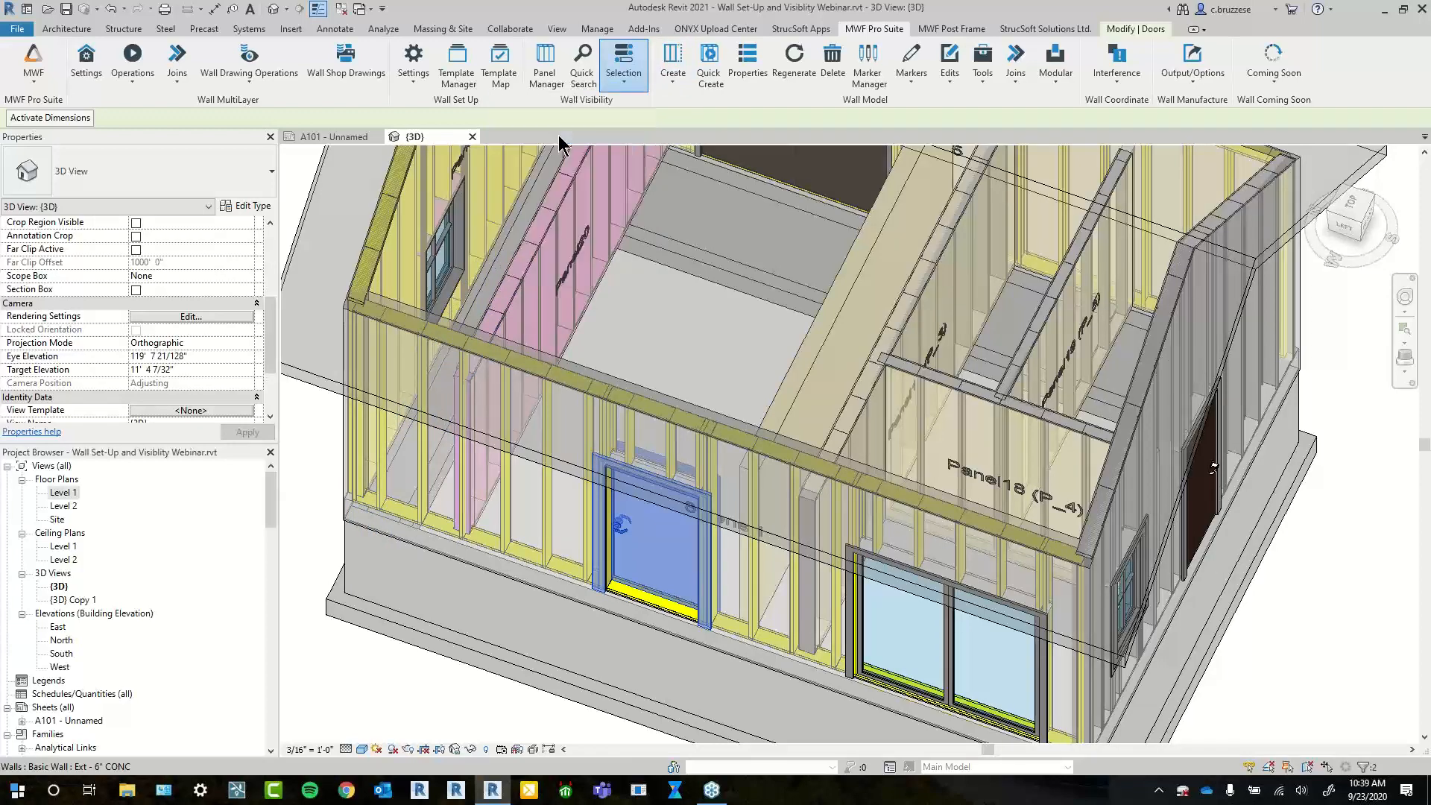
scroll(323, 378, right, 5)
click(257, 301)
click(104, 77)
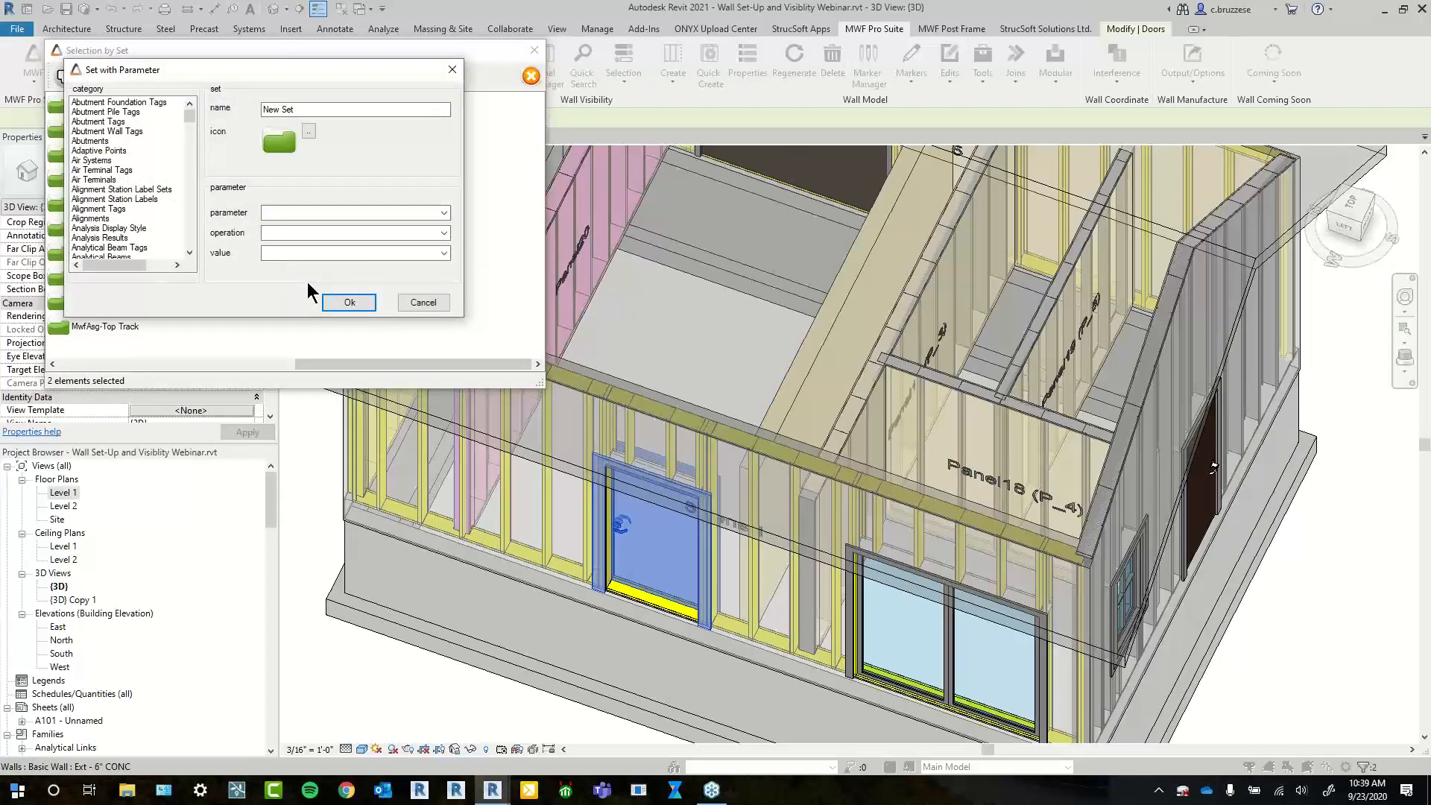
drag(193, 114, 212, 174)
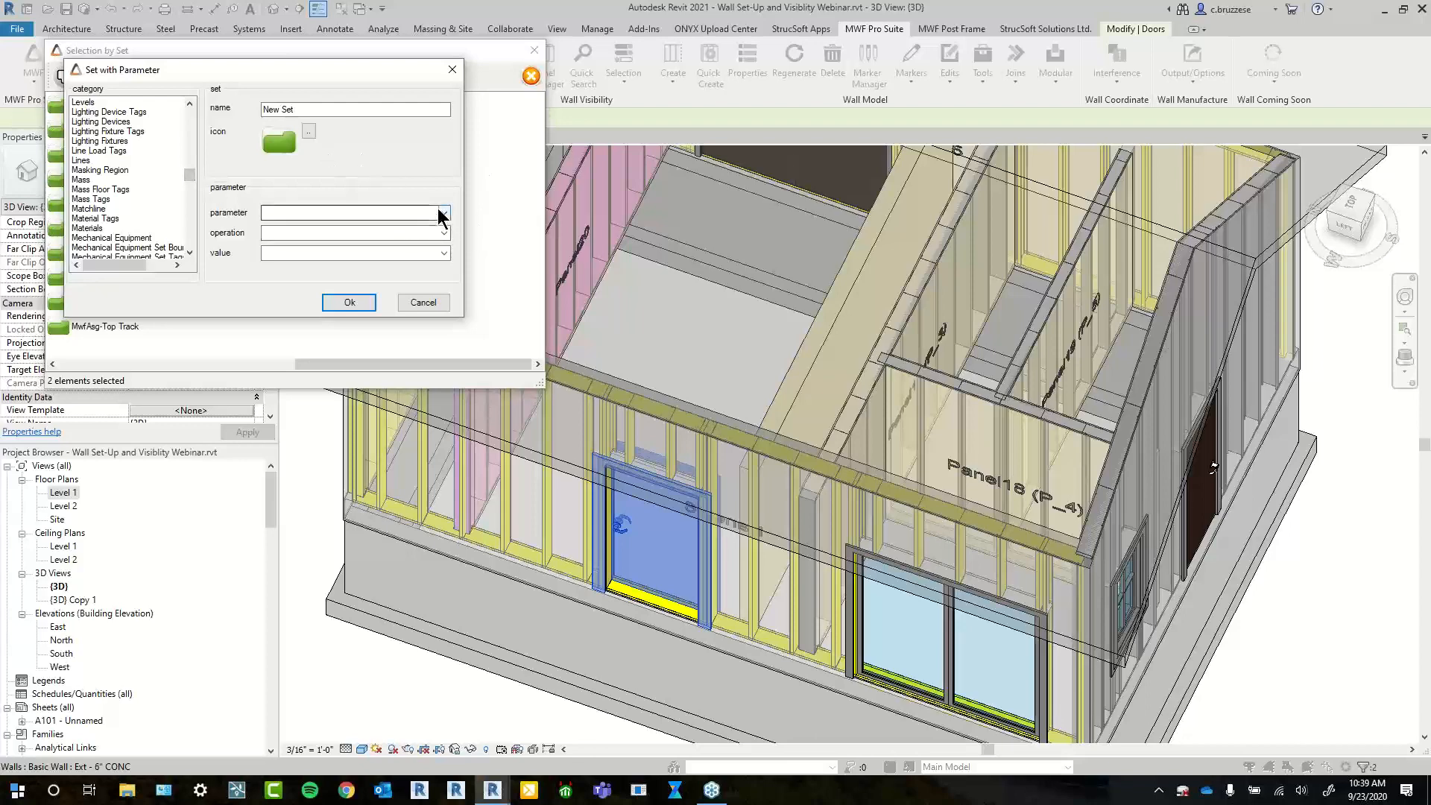
drag(189, 179, 530, 97)
click(452, 69)
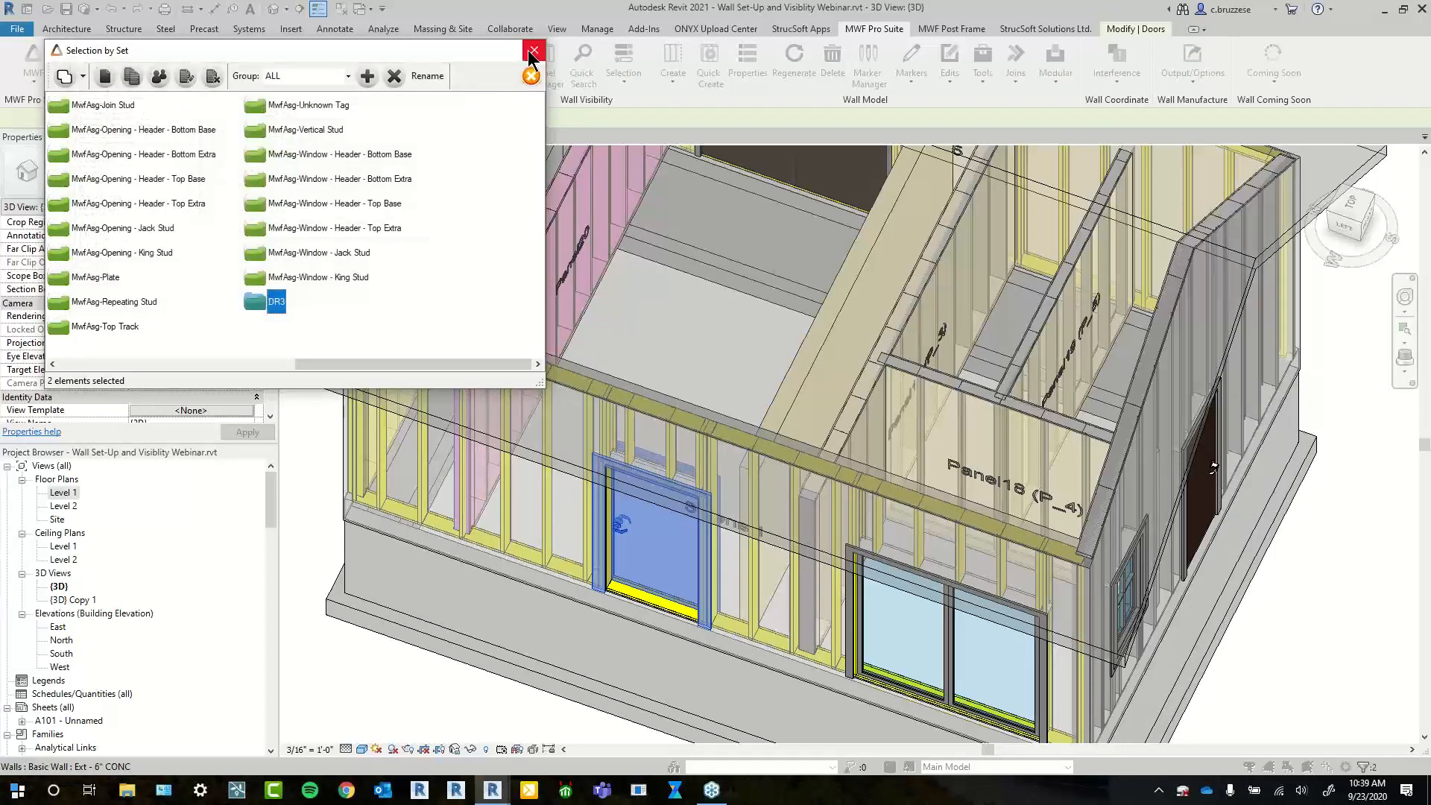
click(535, 50)
View the Select All Instances choices for the selected door without applying one
right_click(663, 538)
mouse_move(783, 323)
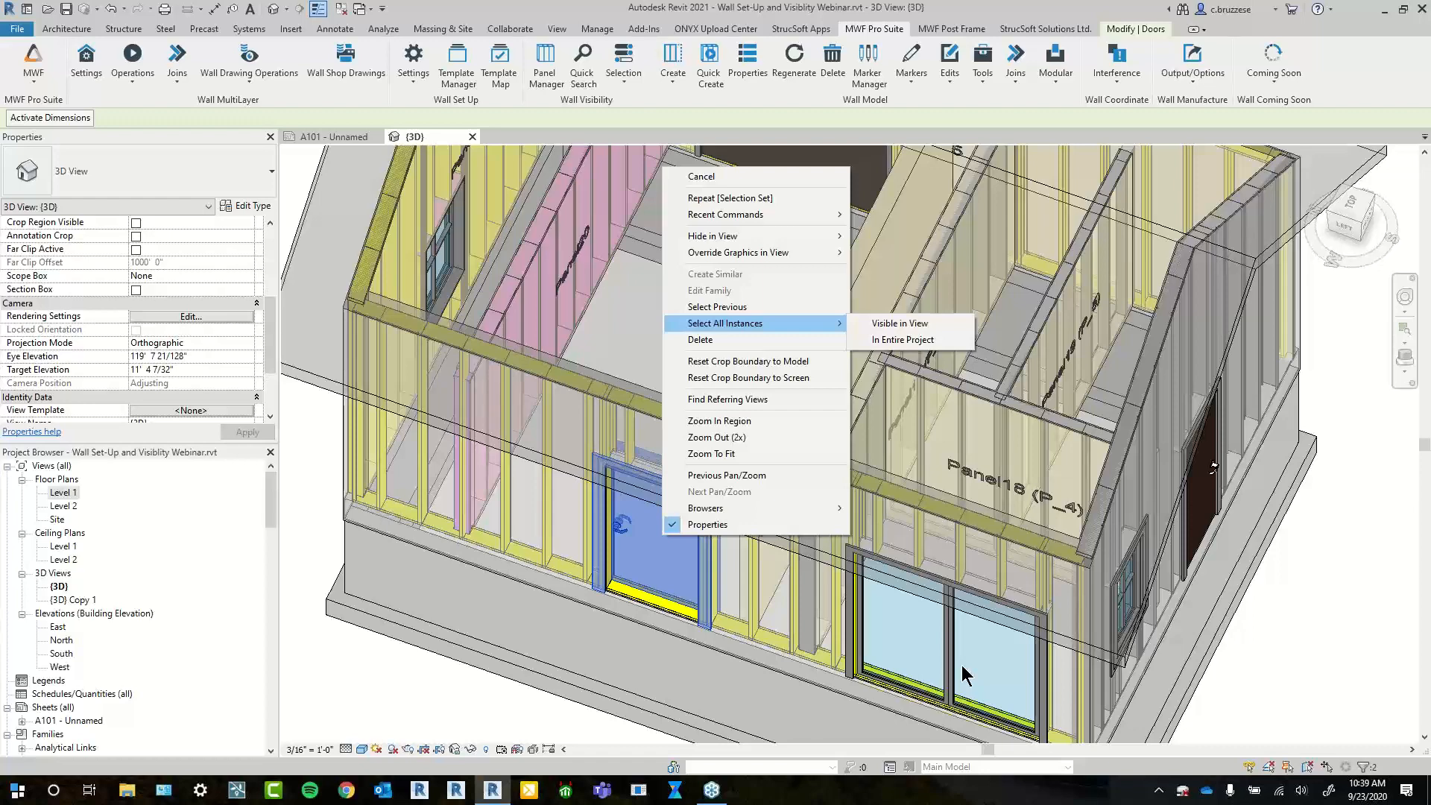
click(631, 103)
Apply the DR3 selection set once more, and view the blank parameter settings for a new set without saving one
click(631, 85)
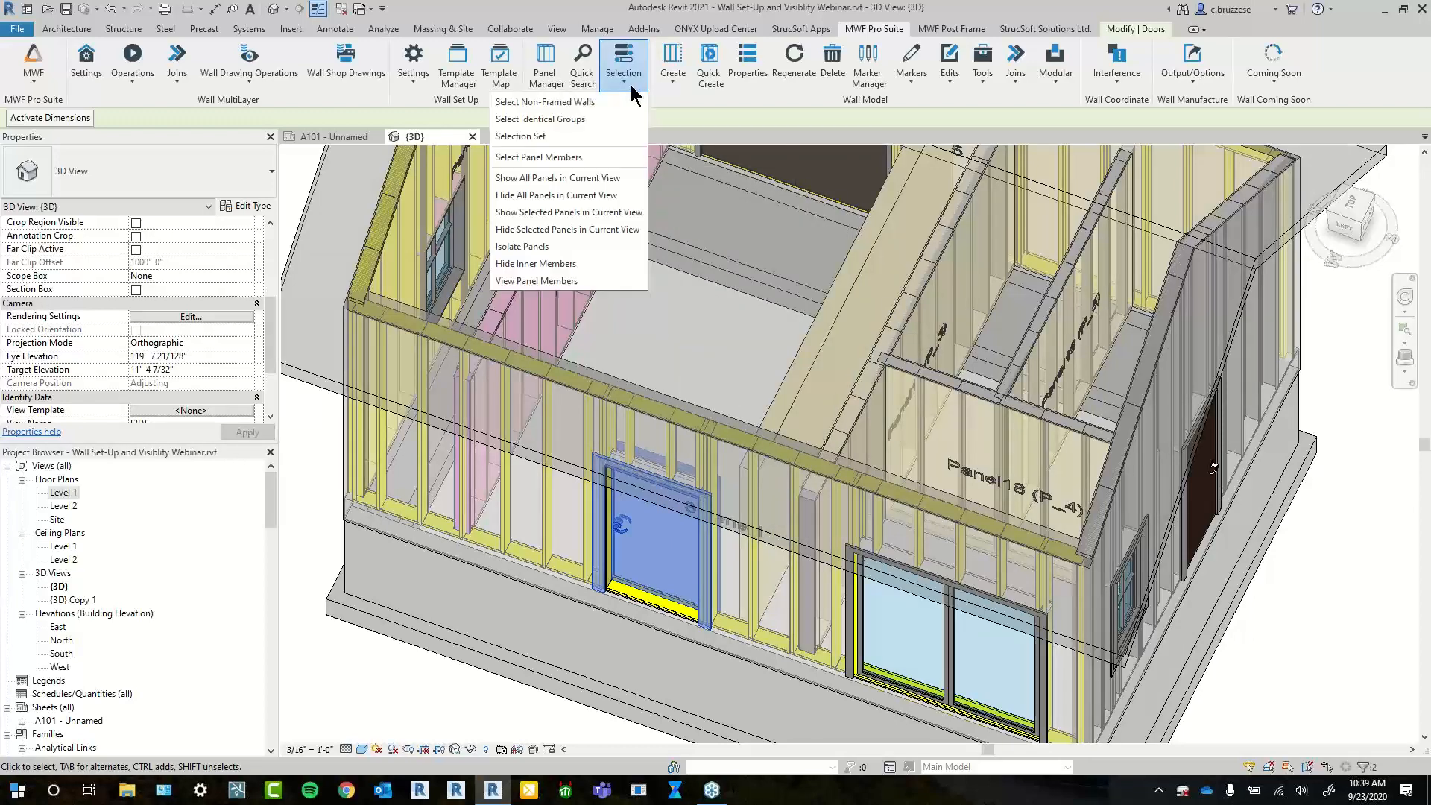
click(608, 132)
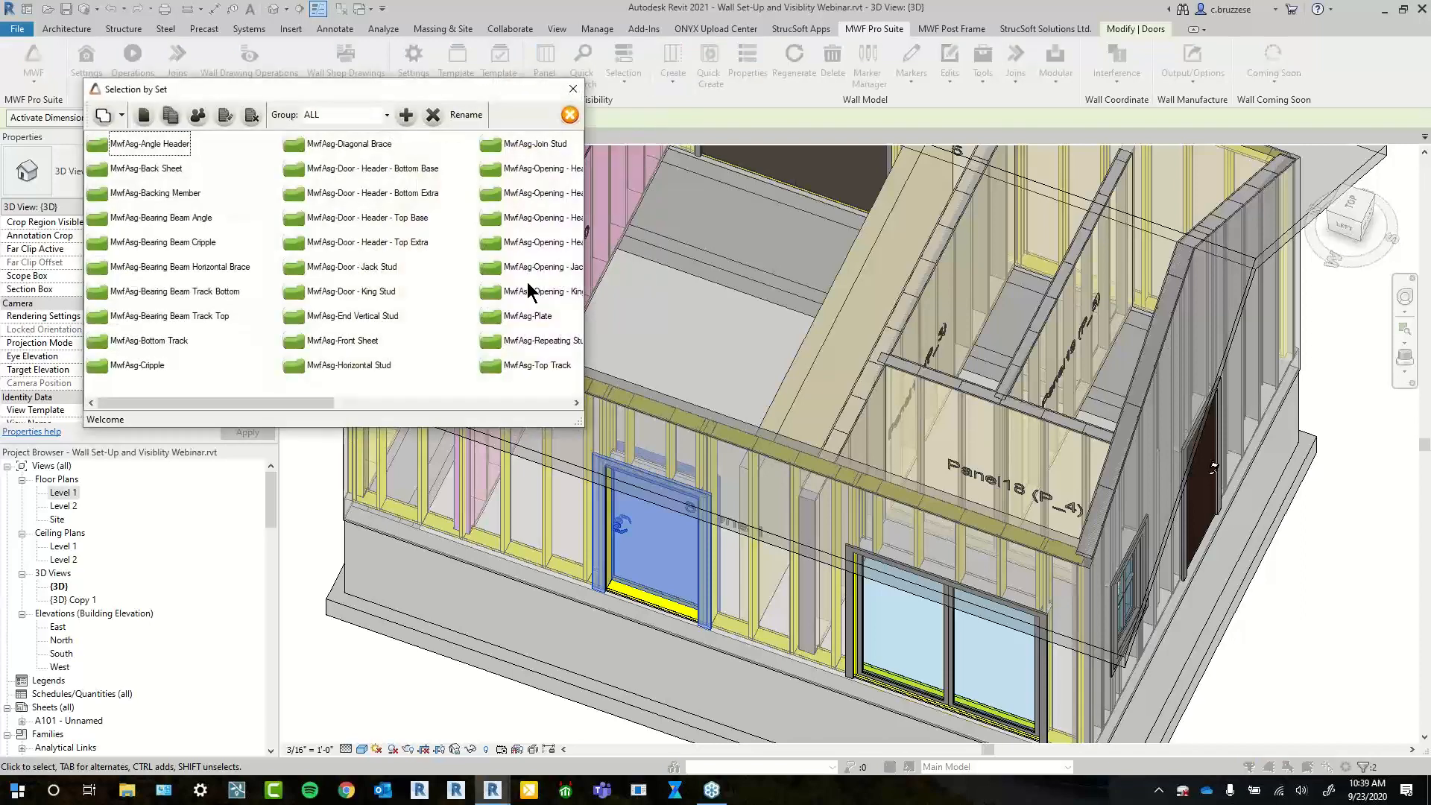
drag(261, 403, 498, 406)
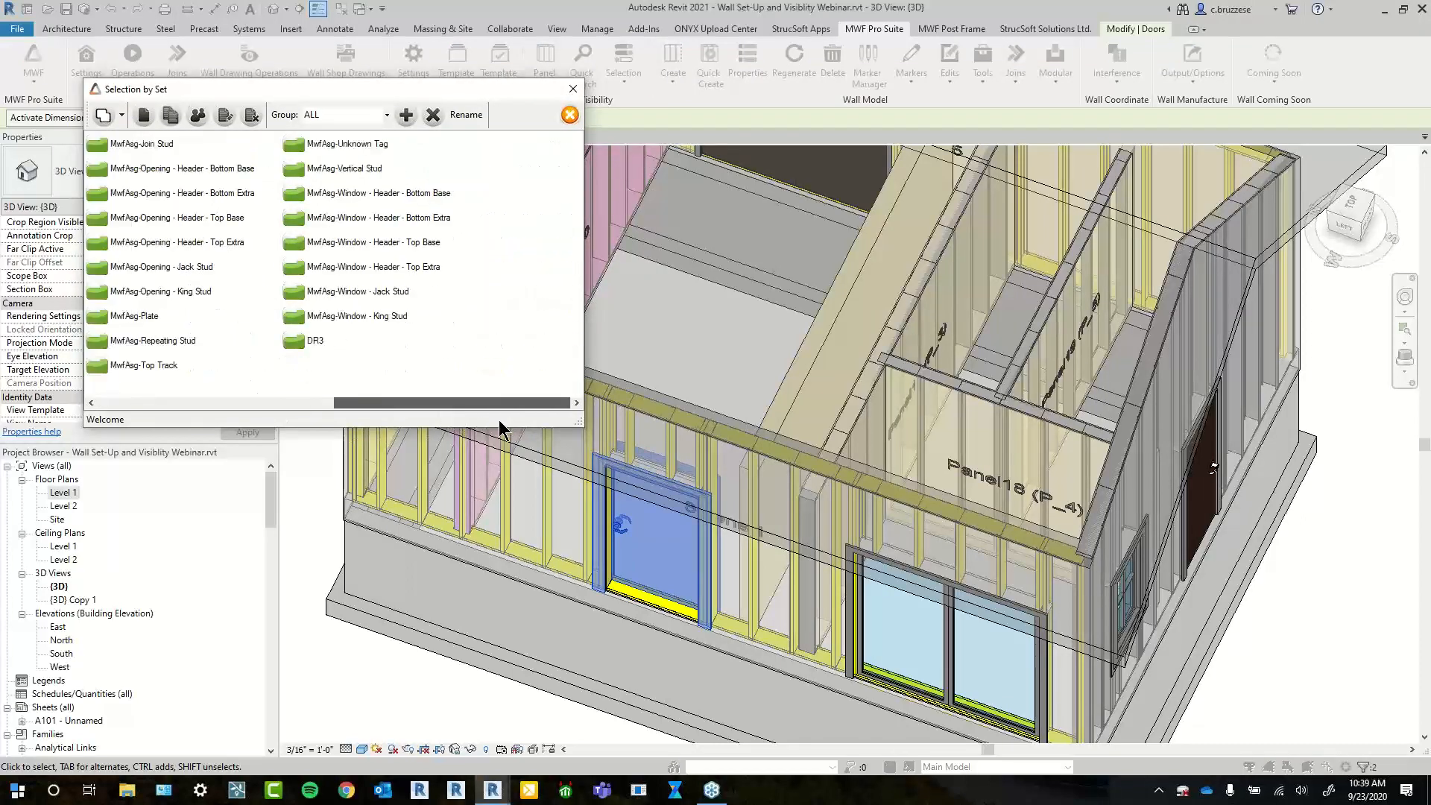
click(313, 341)
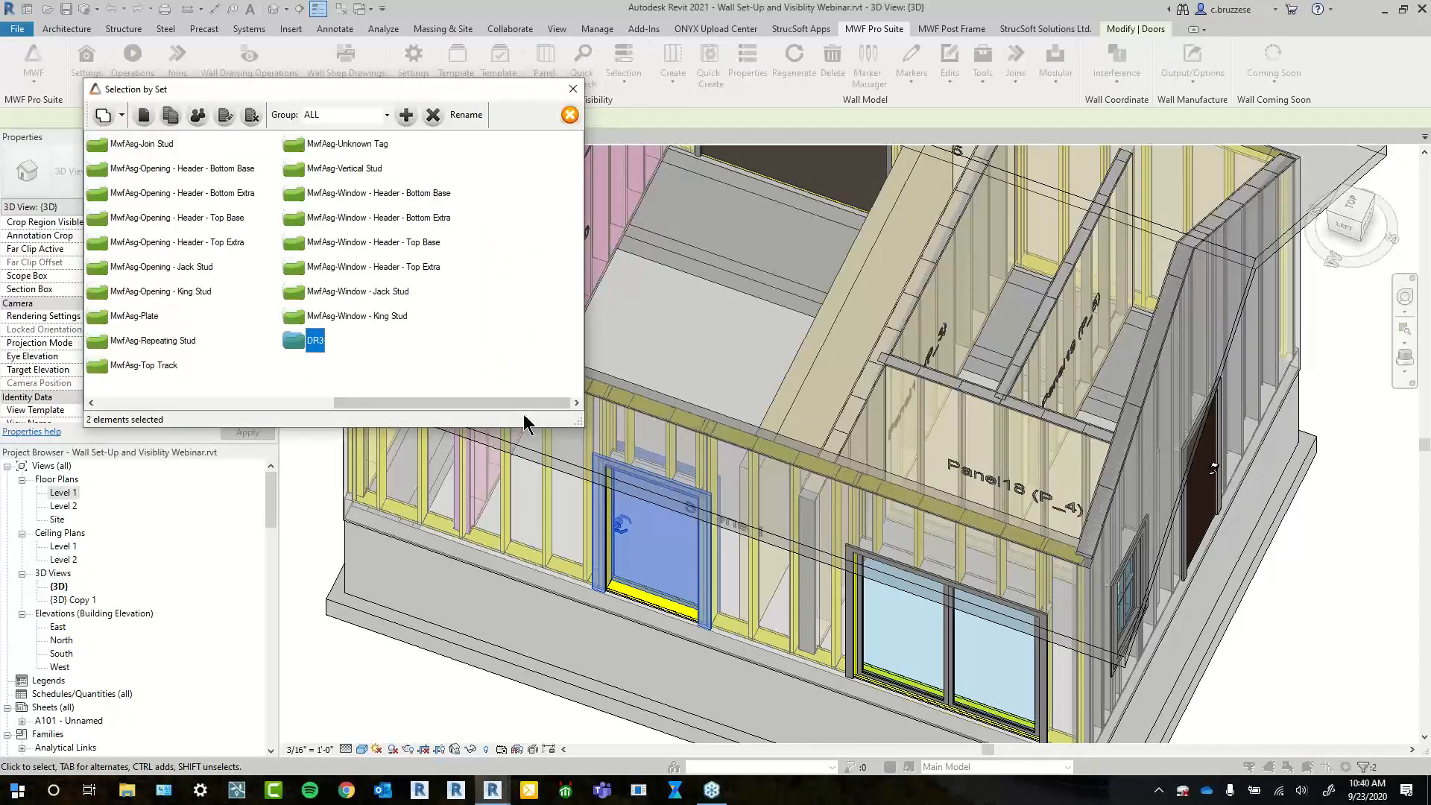
click(142, 116)
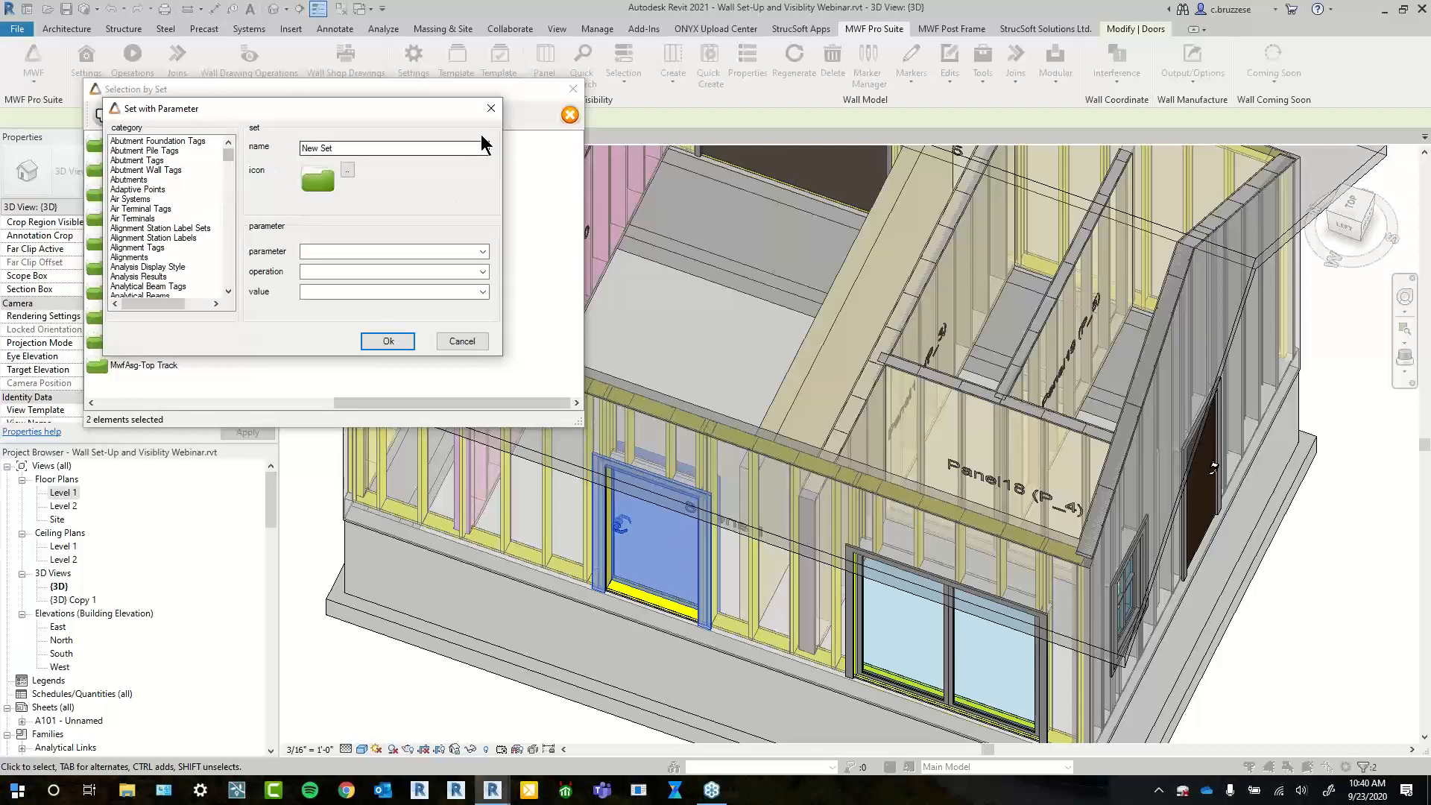
click(497, 112)
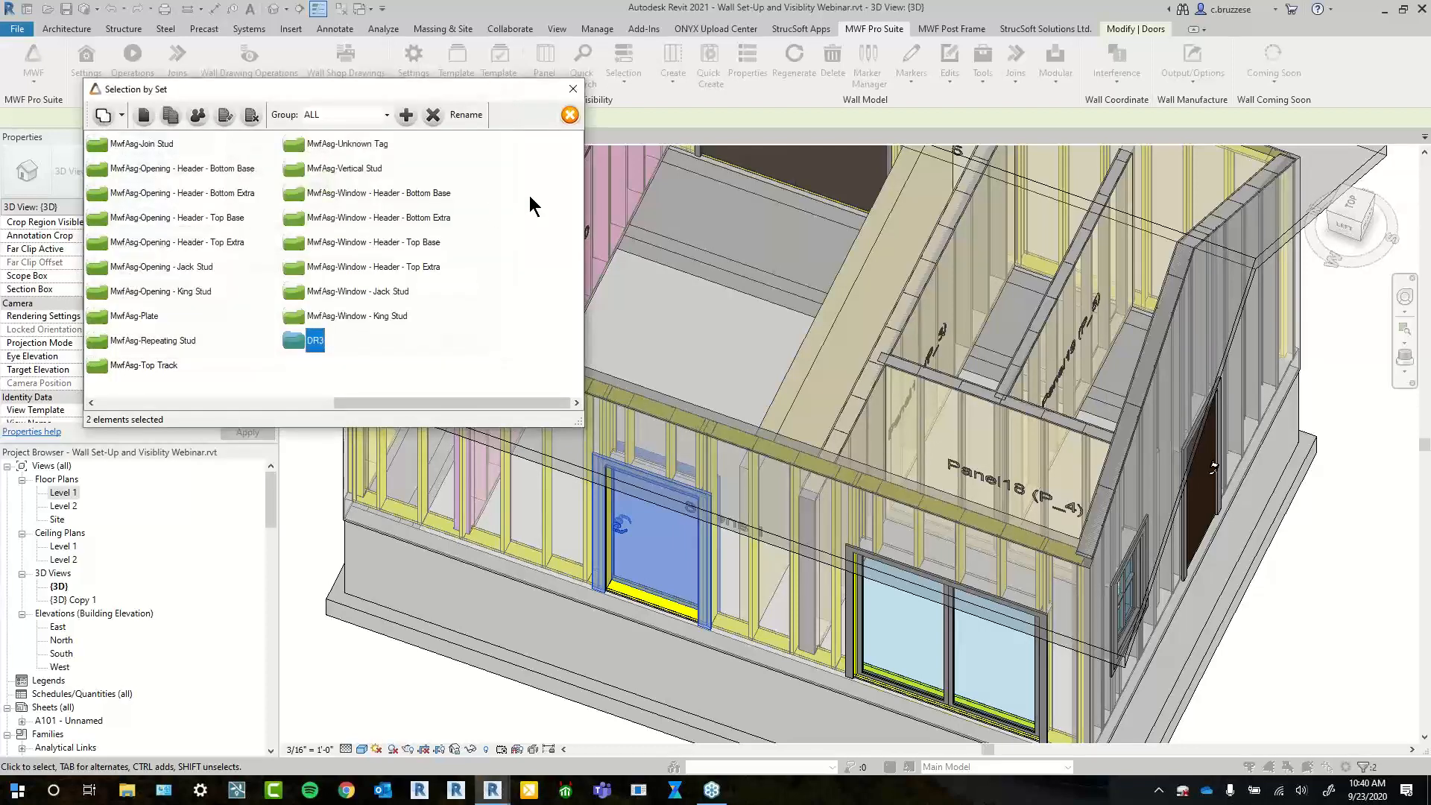
click(574, 90)
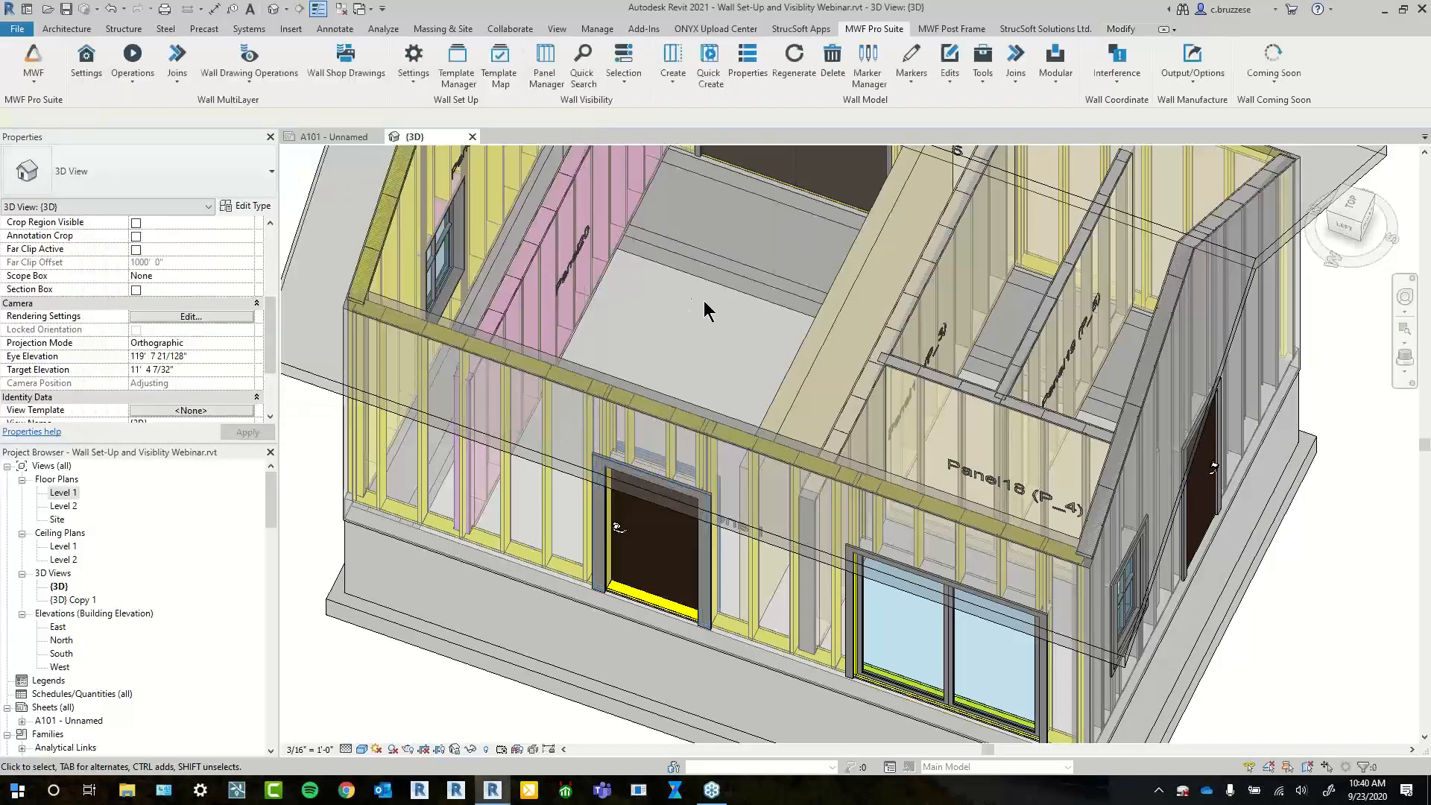
Select all panel members of the front wall panel from one of its studs, and temporarily isolate them
click(629, 87)
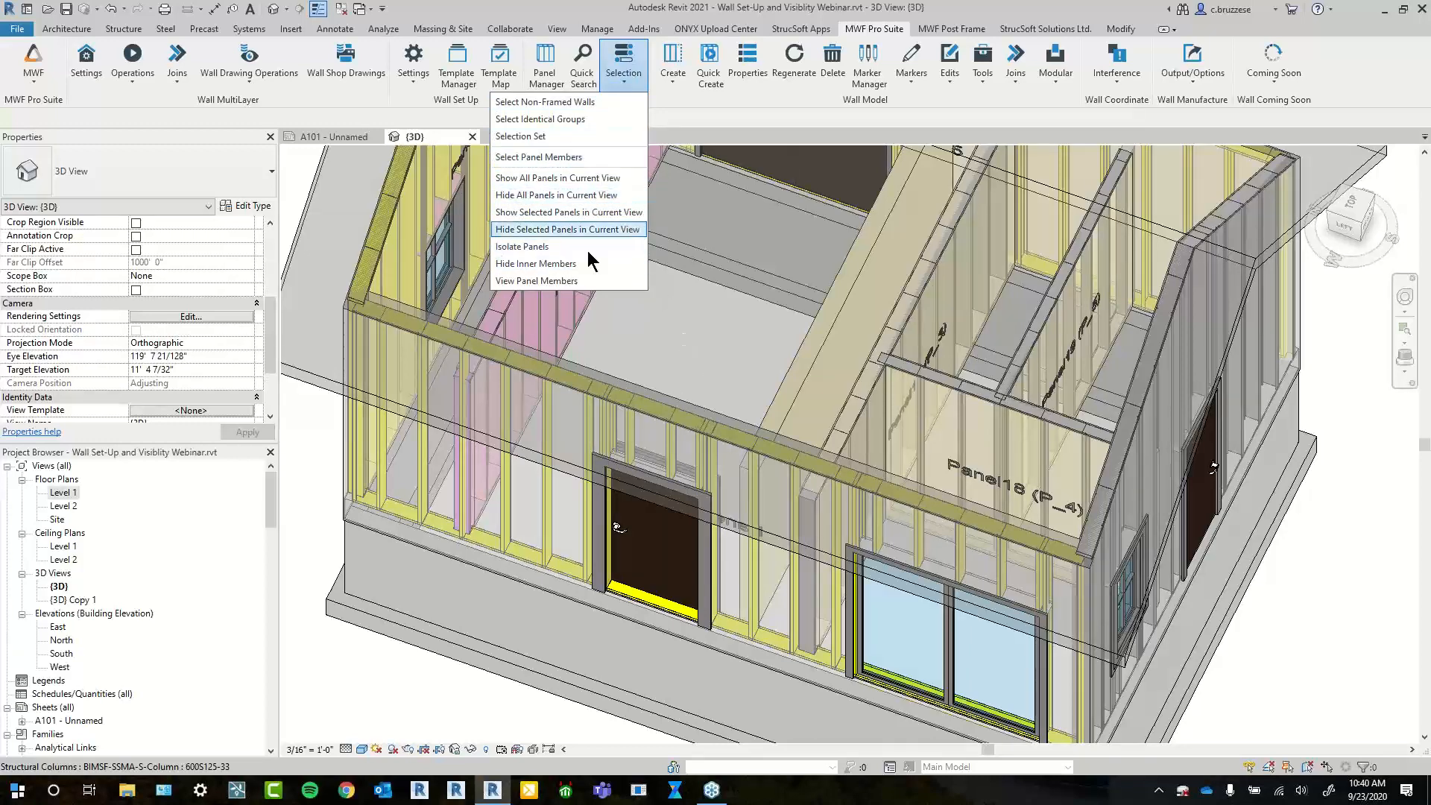
click(555, 521)
click(550, 522)
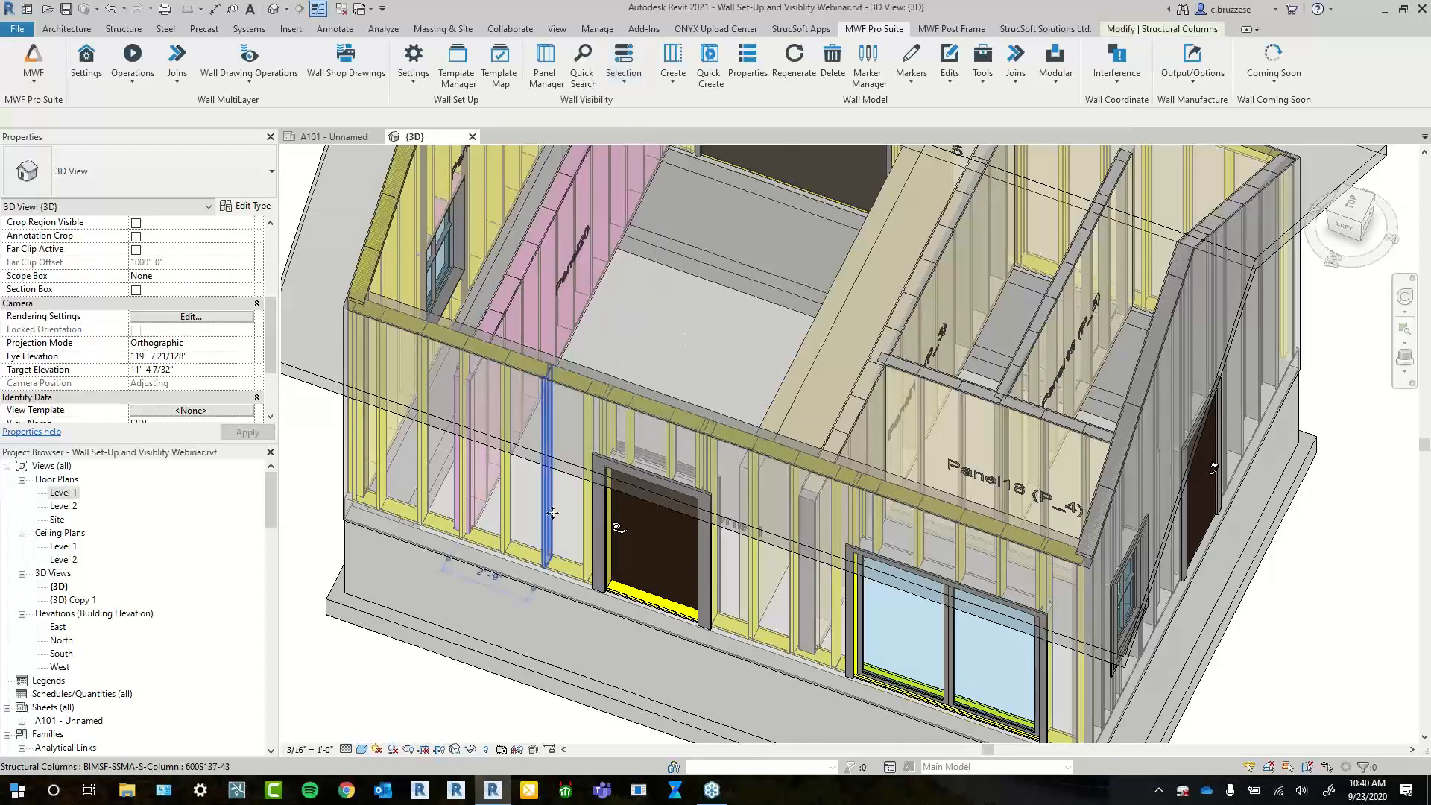
click(623, 72)
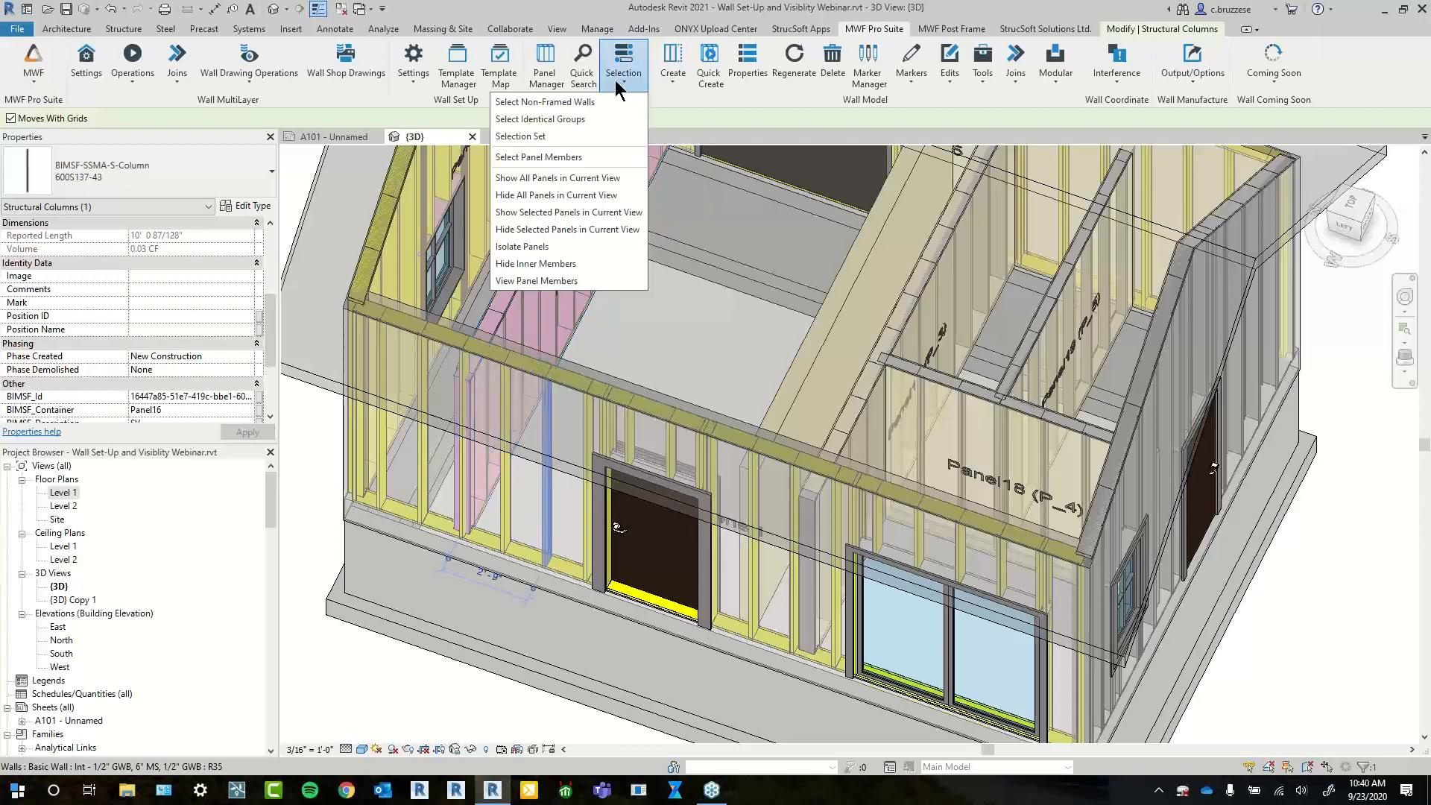
click(577, 158)
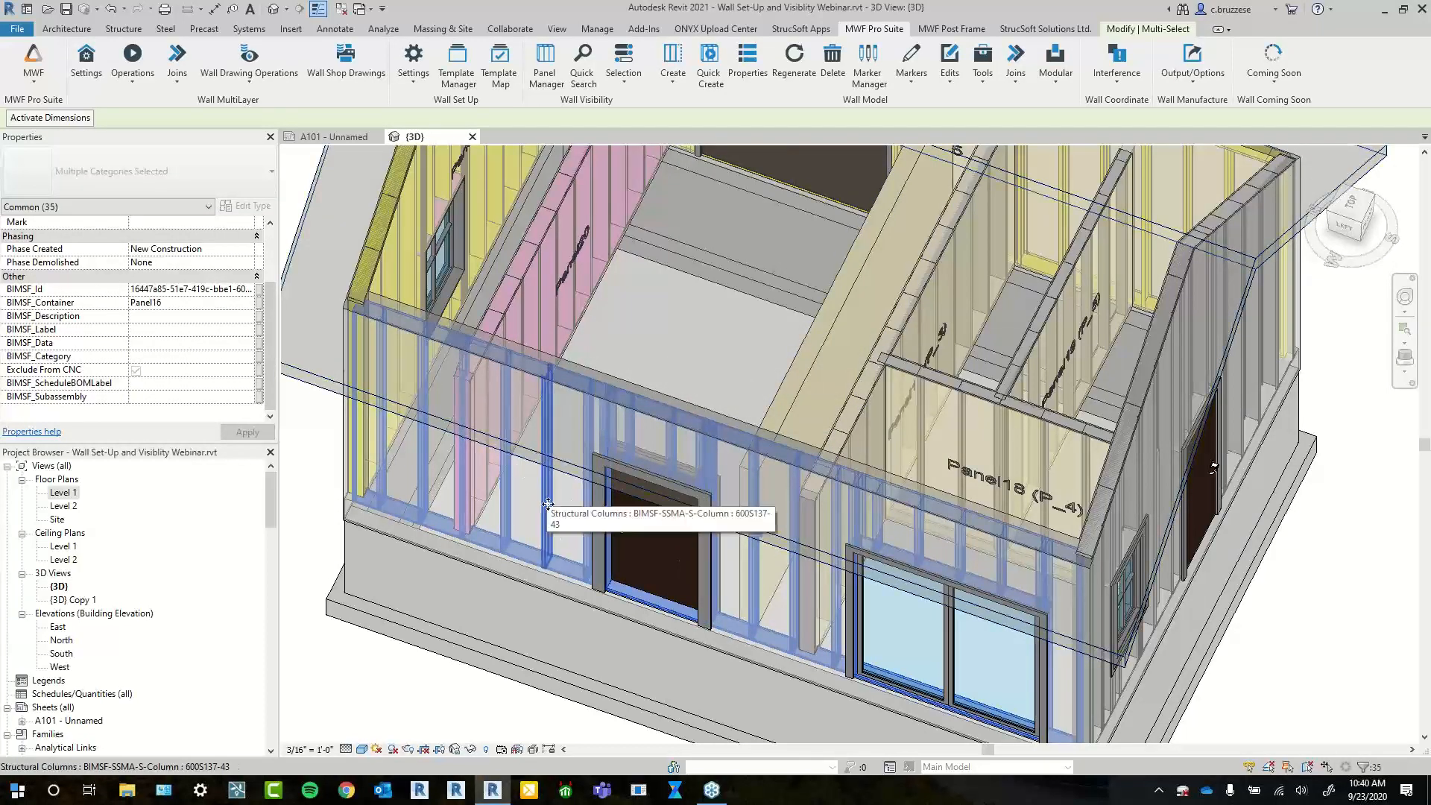
key(h)
key(i)
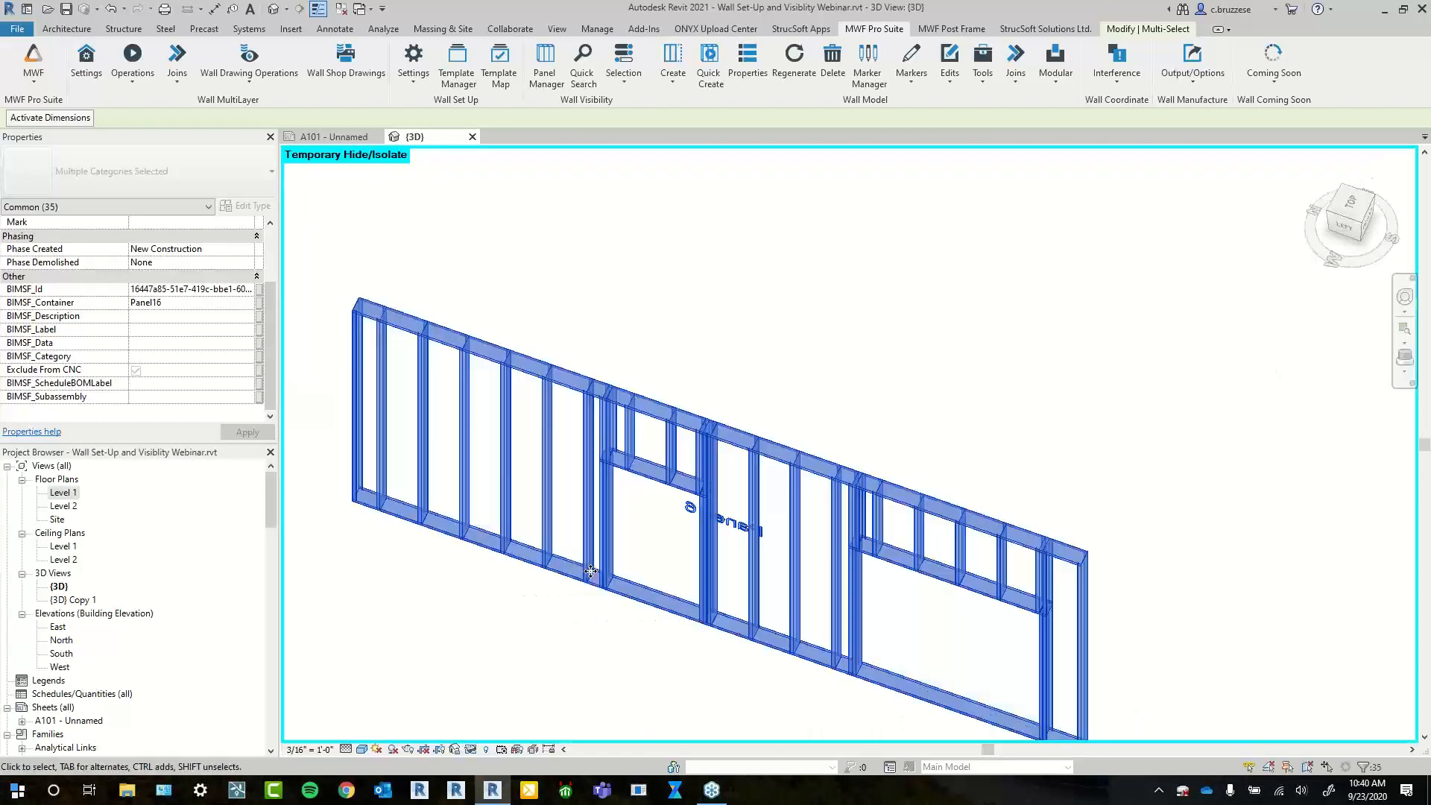
Inspect individual studs in the isolated front panel, and restore the full model view without saving the project
shift+middle_drag(1016, 447, 1049, 319)
click(1048, 319)
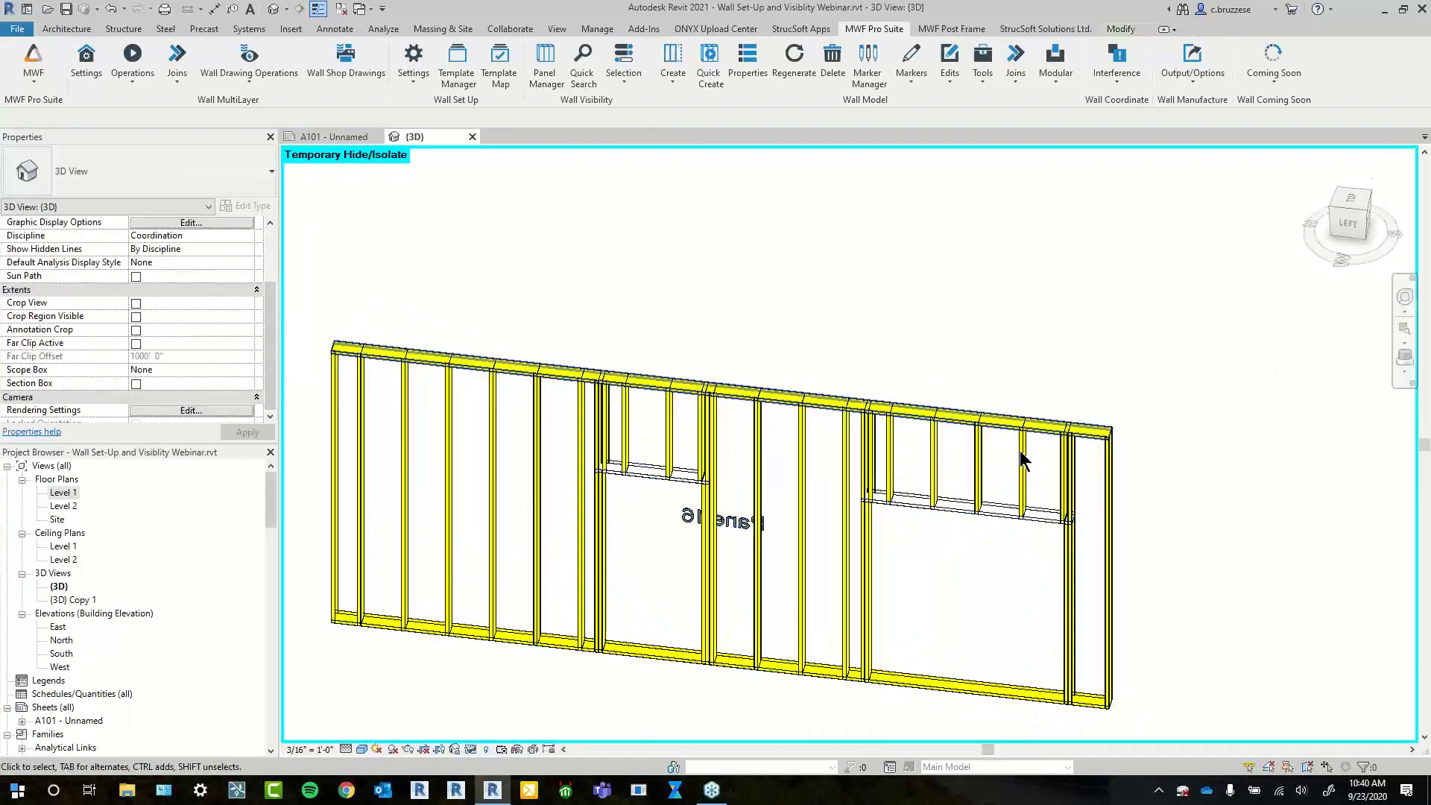
scroll(1007, 470, up, 2)
scroll(682, 460, up, 3)
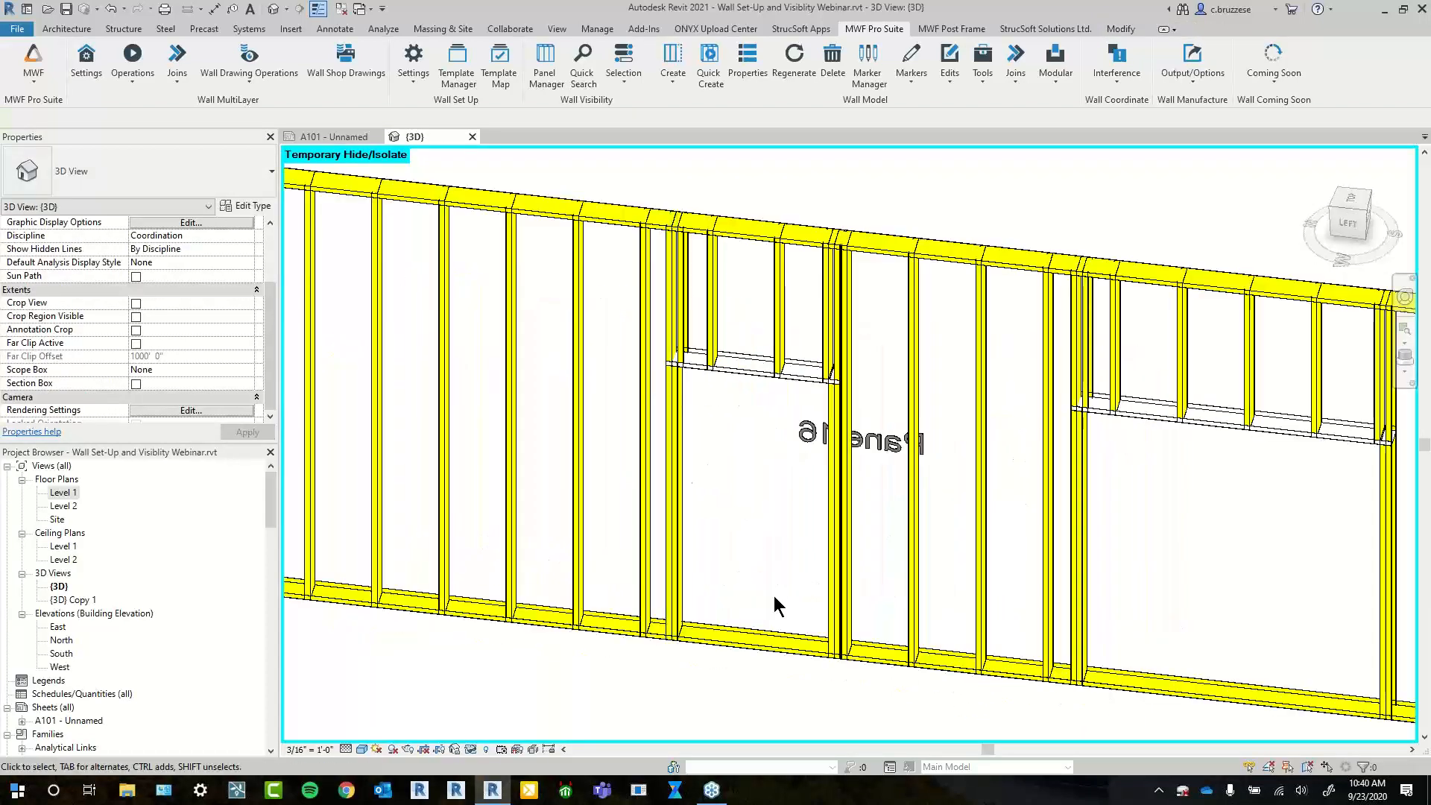
scroll(774, 597, down, 2)
click(605, 463)
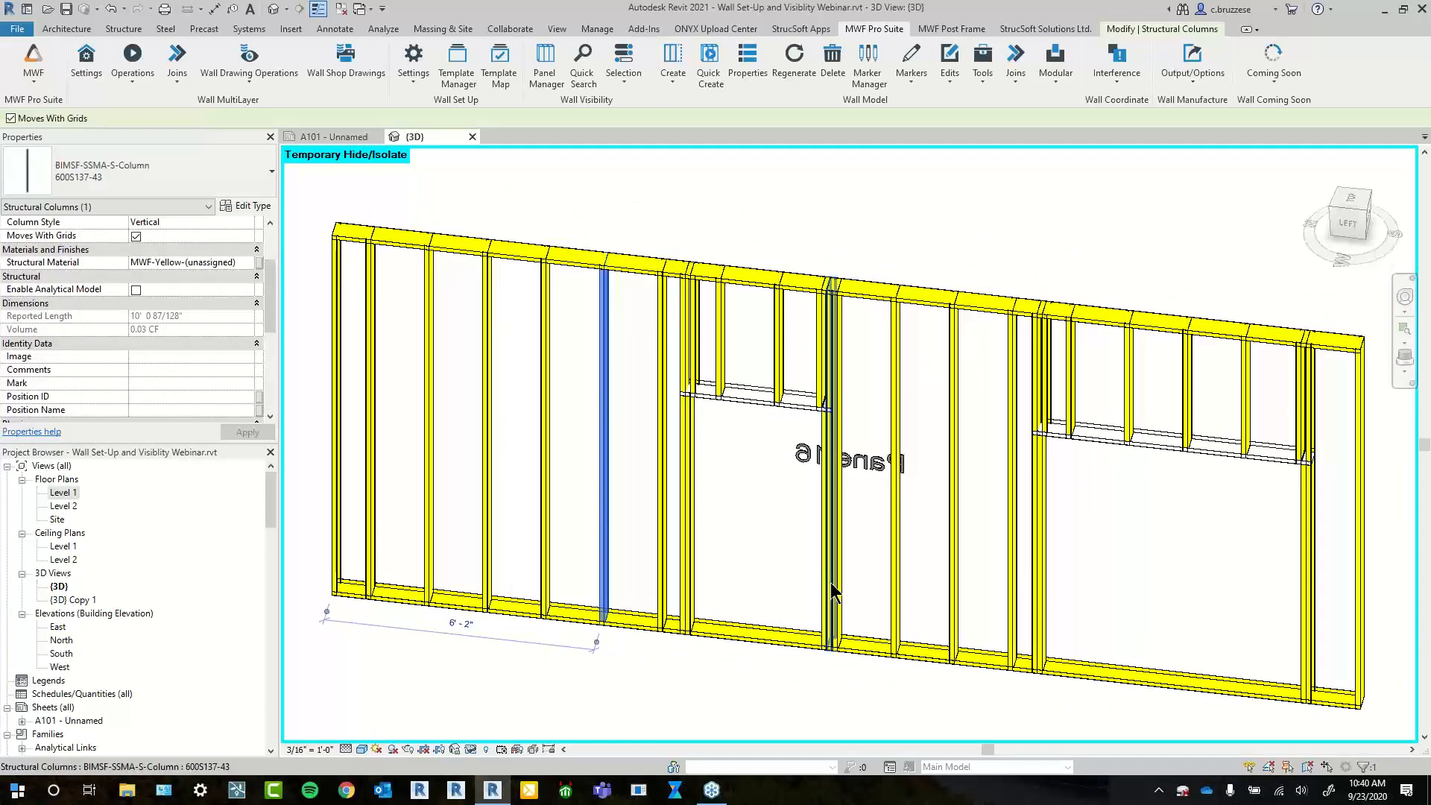
click(903, 443)
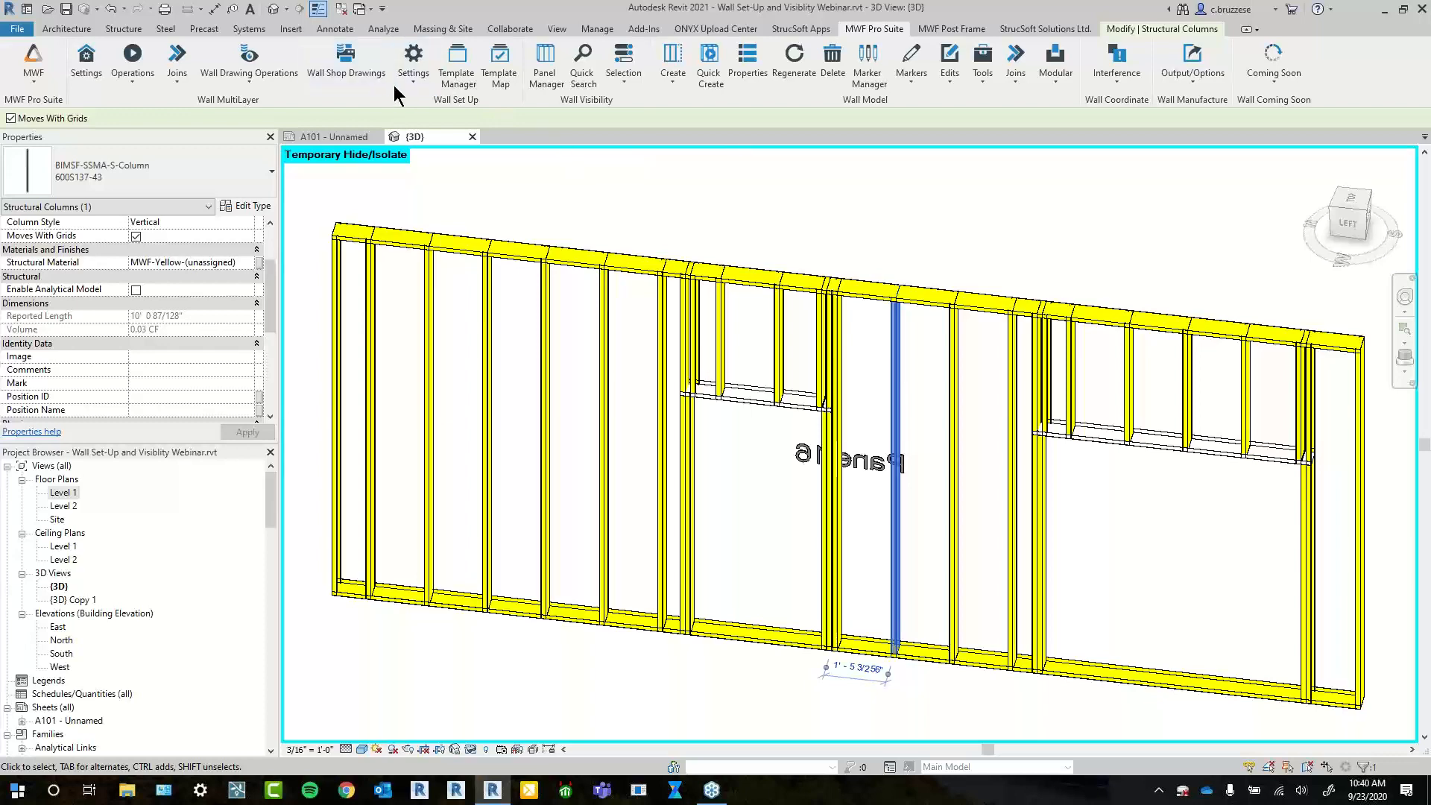
click(483, 282)
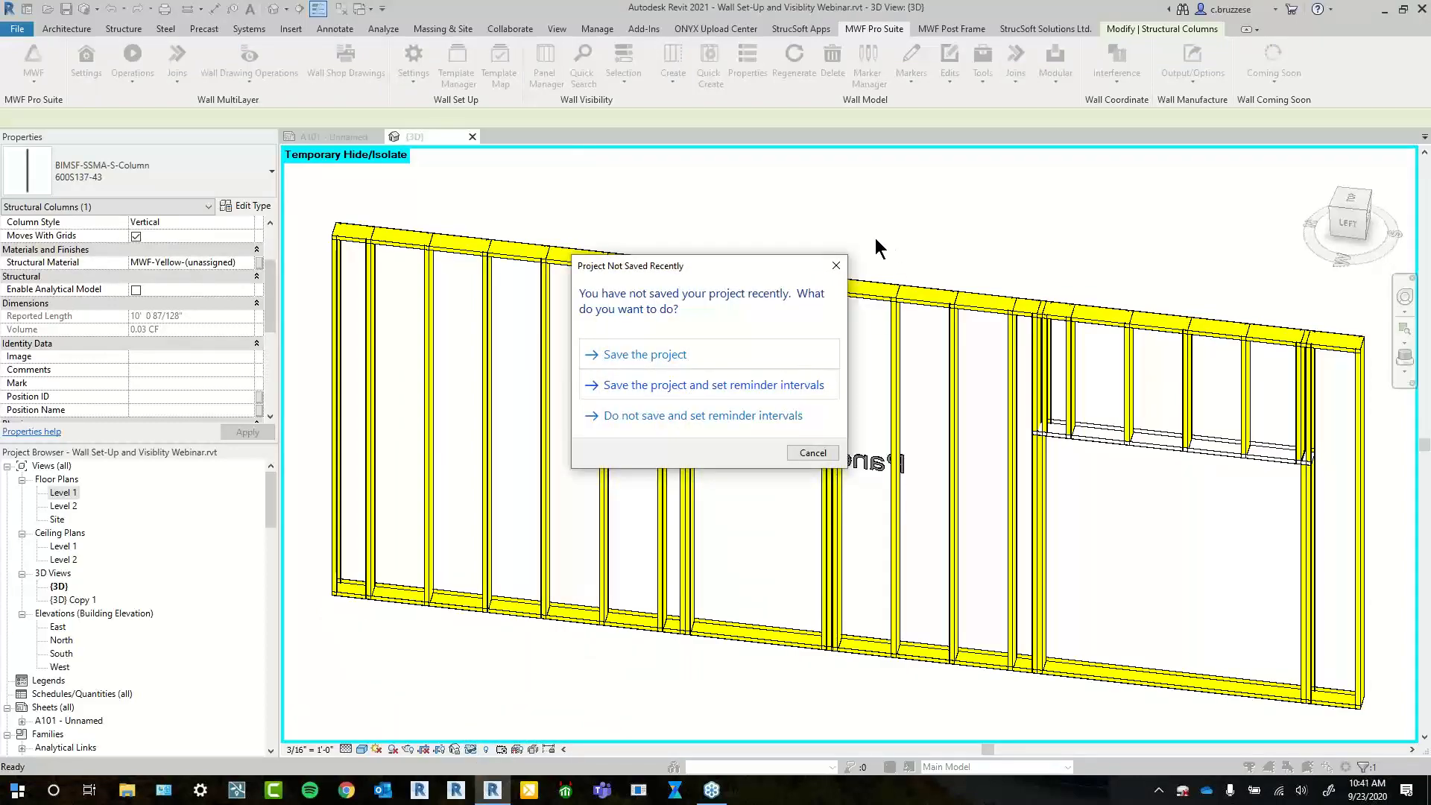
click(836, 266)
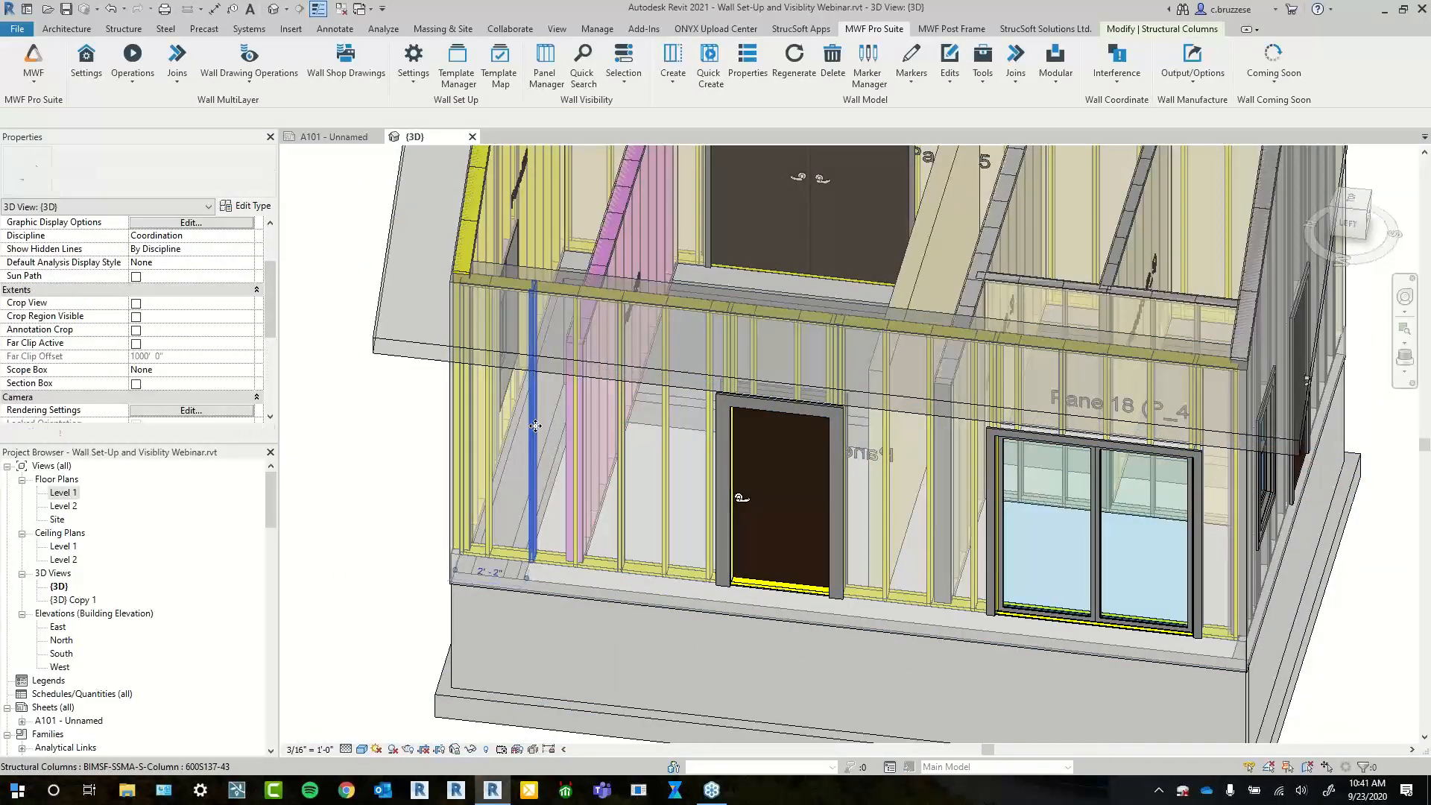
Select all members of the front panel and the adjoining gable panel from one stud in each, and temporarily isolate both panels
shift+middle_drag(759, 237, 671, 306)
ctrl+click(653, 223)
click(625, 67)
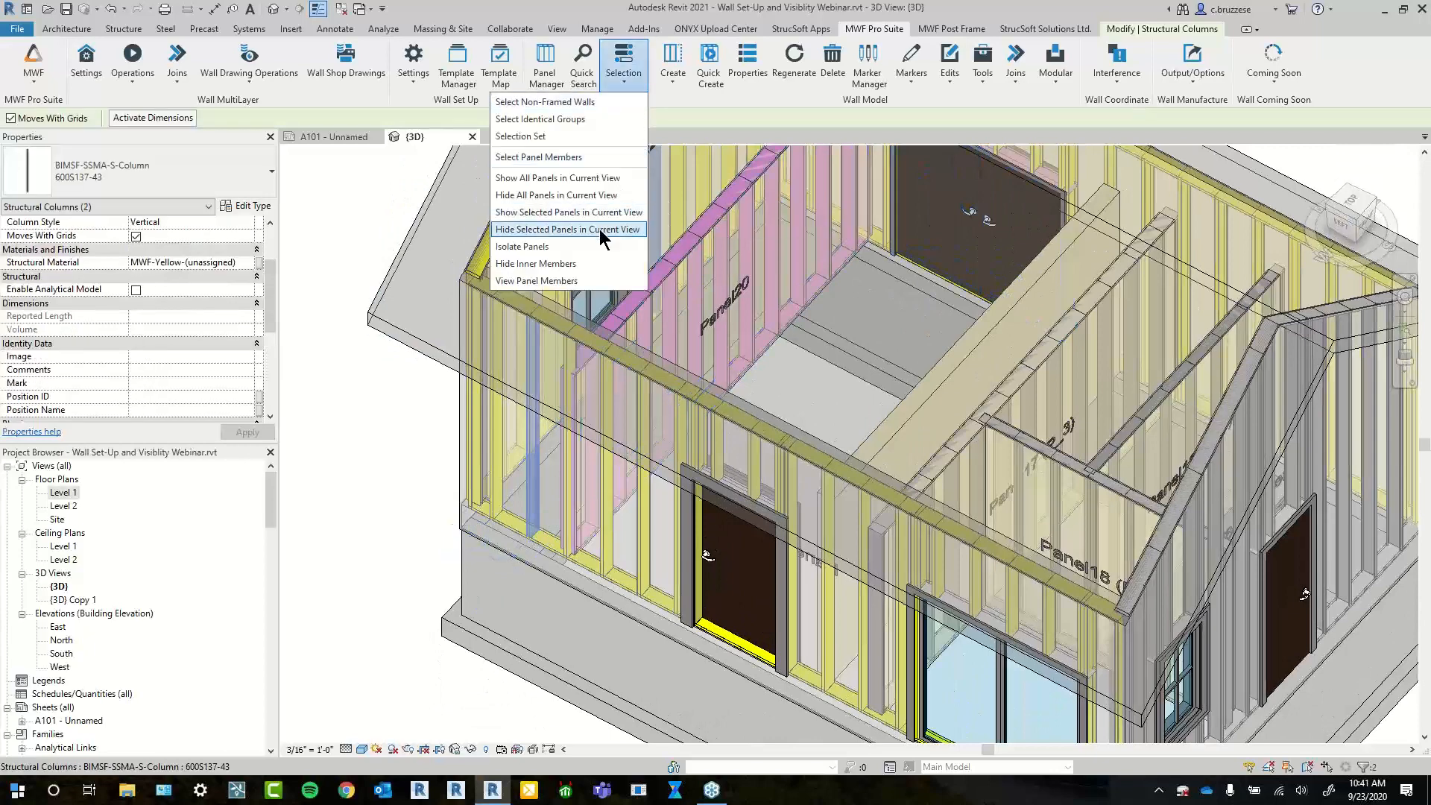
click(536, 263)
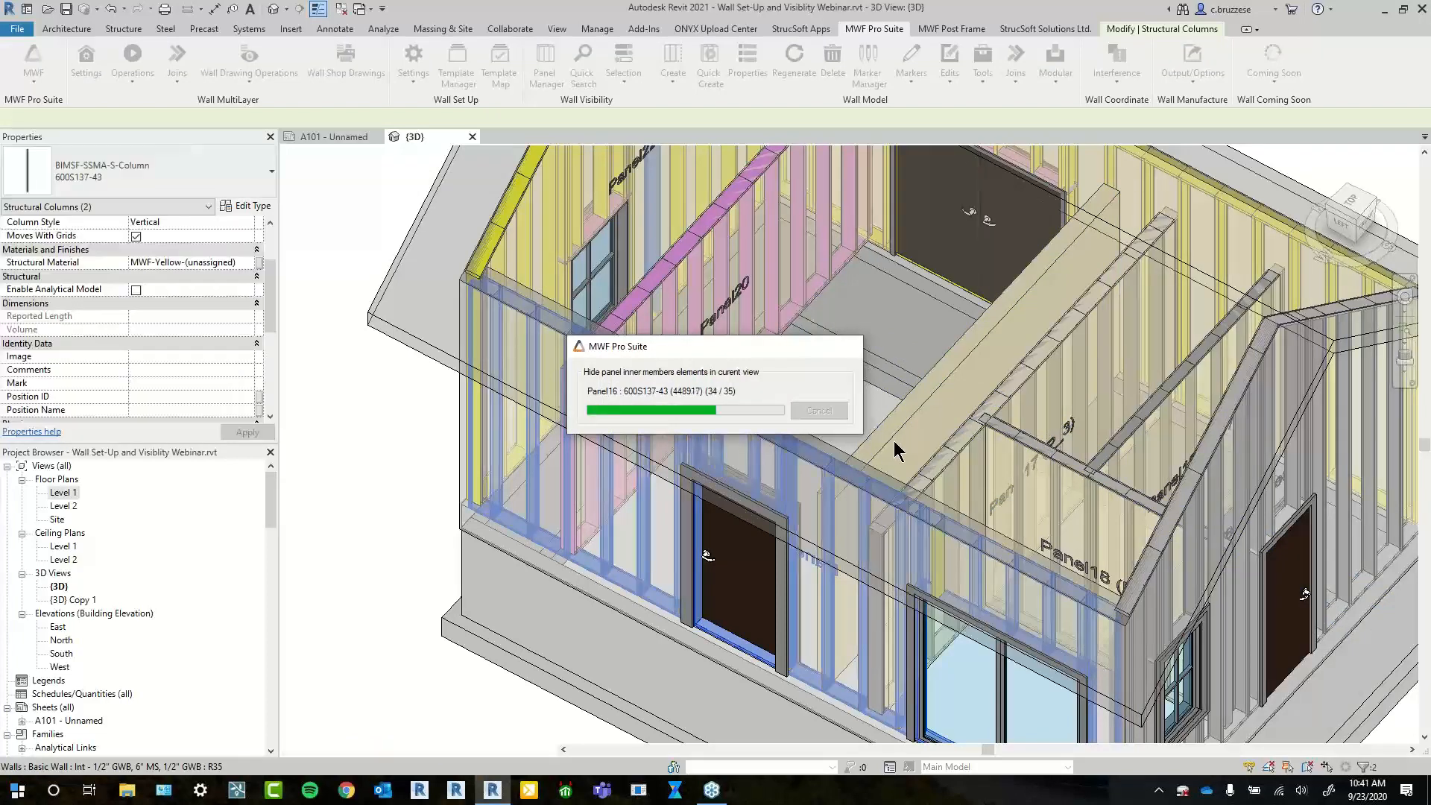
middle_drag(892, 391, 829, 520)
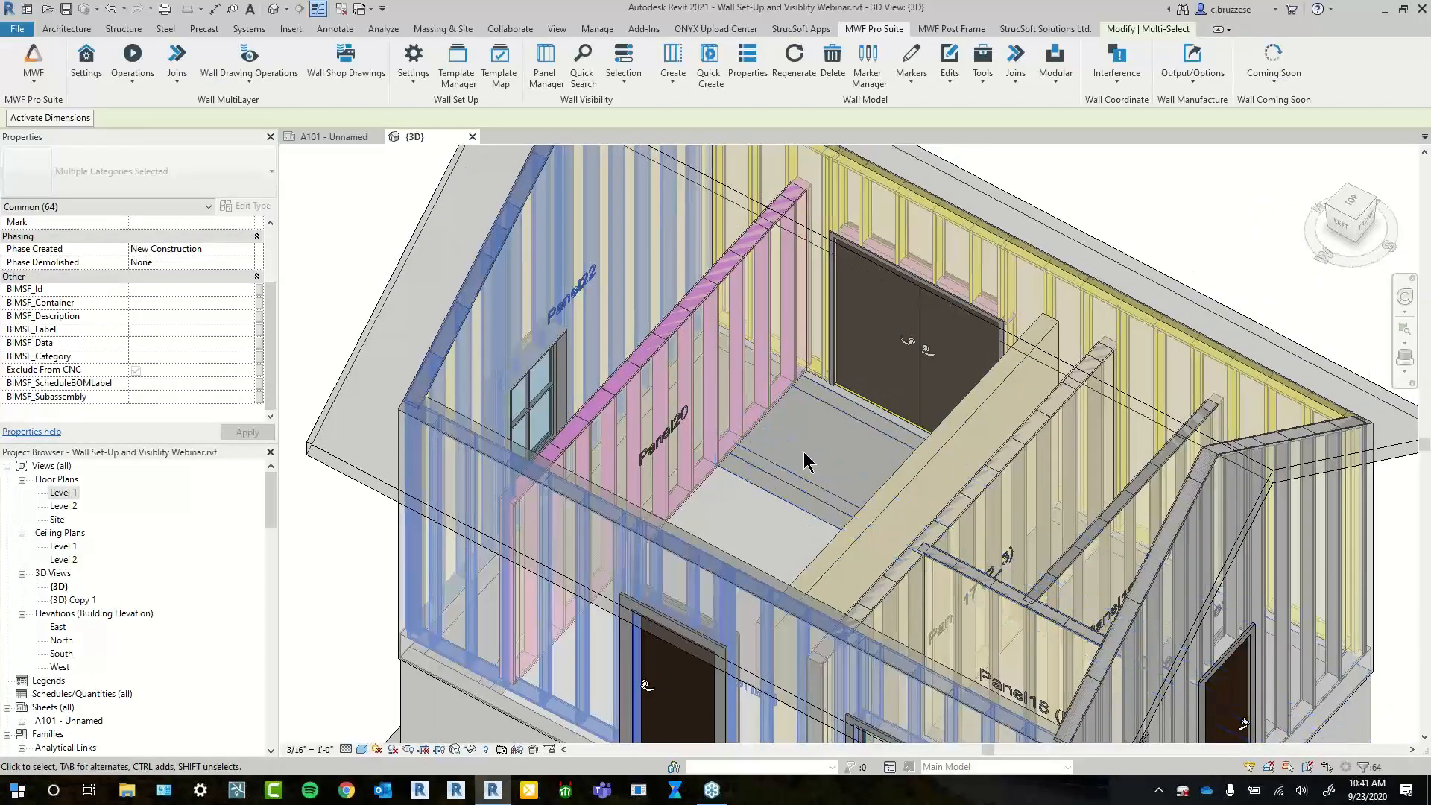
key(h)
key(i)
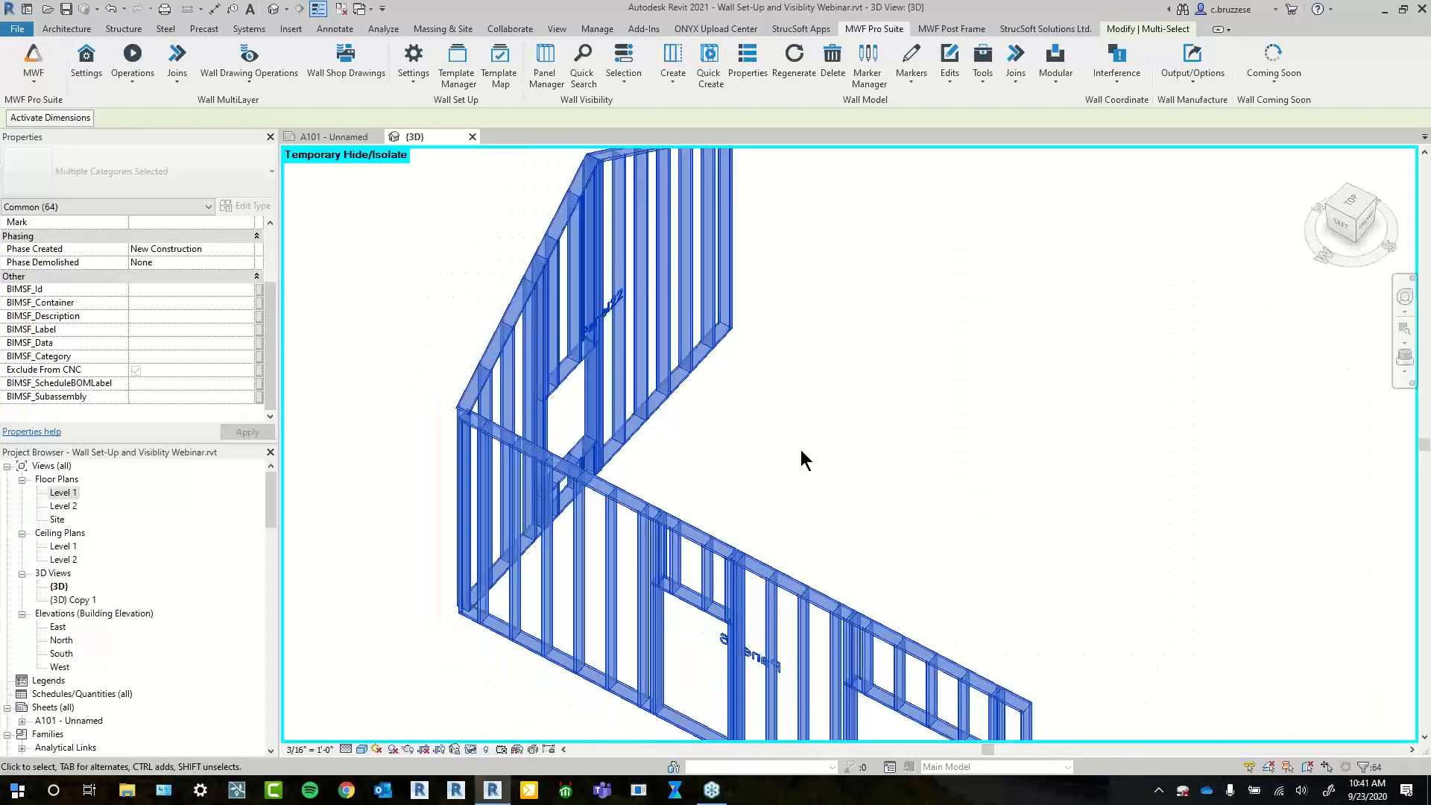
Examine the two isolated panels' framing, and reset the temporary hide/isolate
click(895, 477)
shift+middle_drag(958, 516, 930, 416)
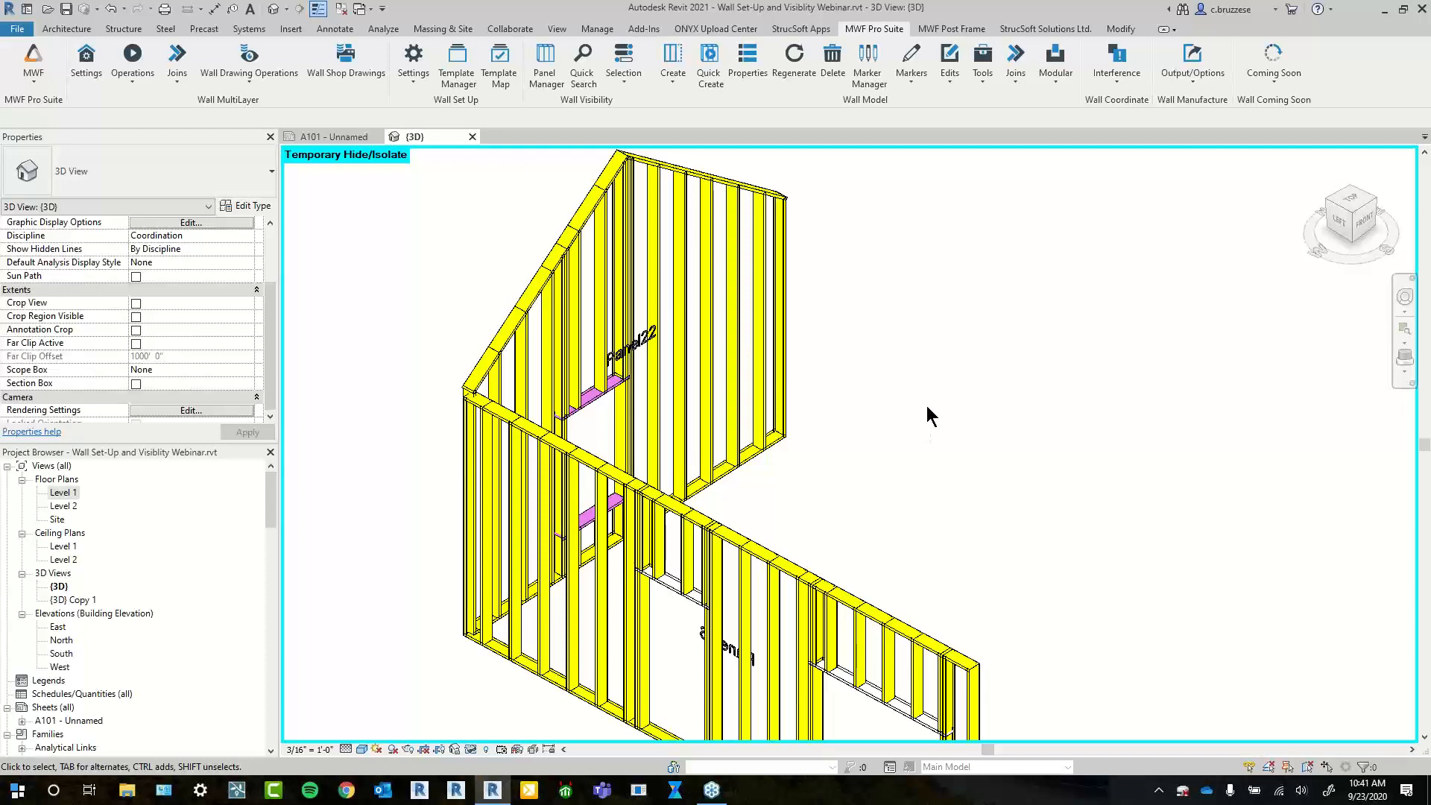
click(471, 749)
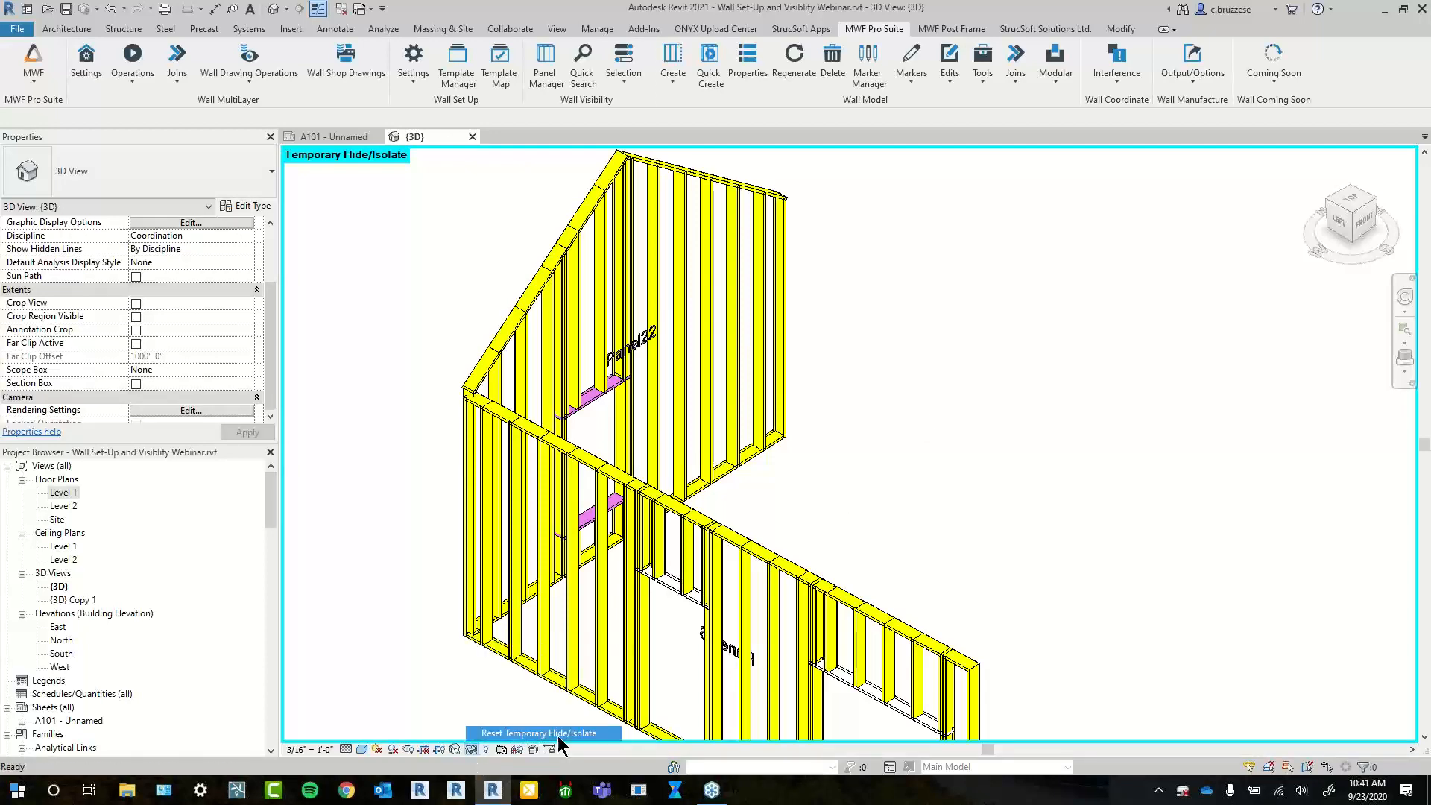
click(515, 733)
Select a stud in the front panel, and view the Member Positioning settings without running the positioning
click(601, 581)
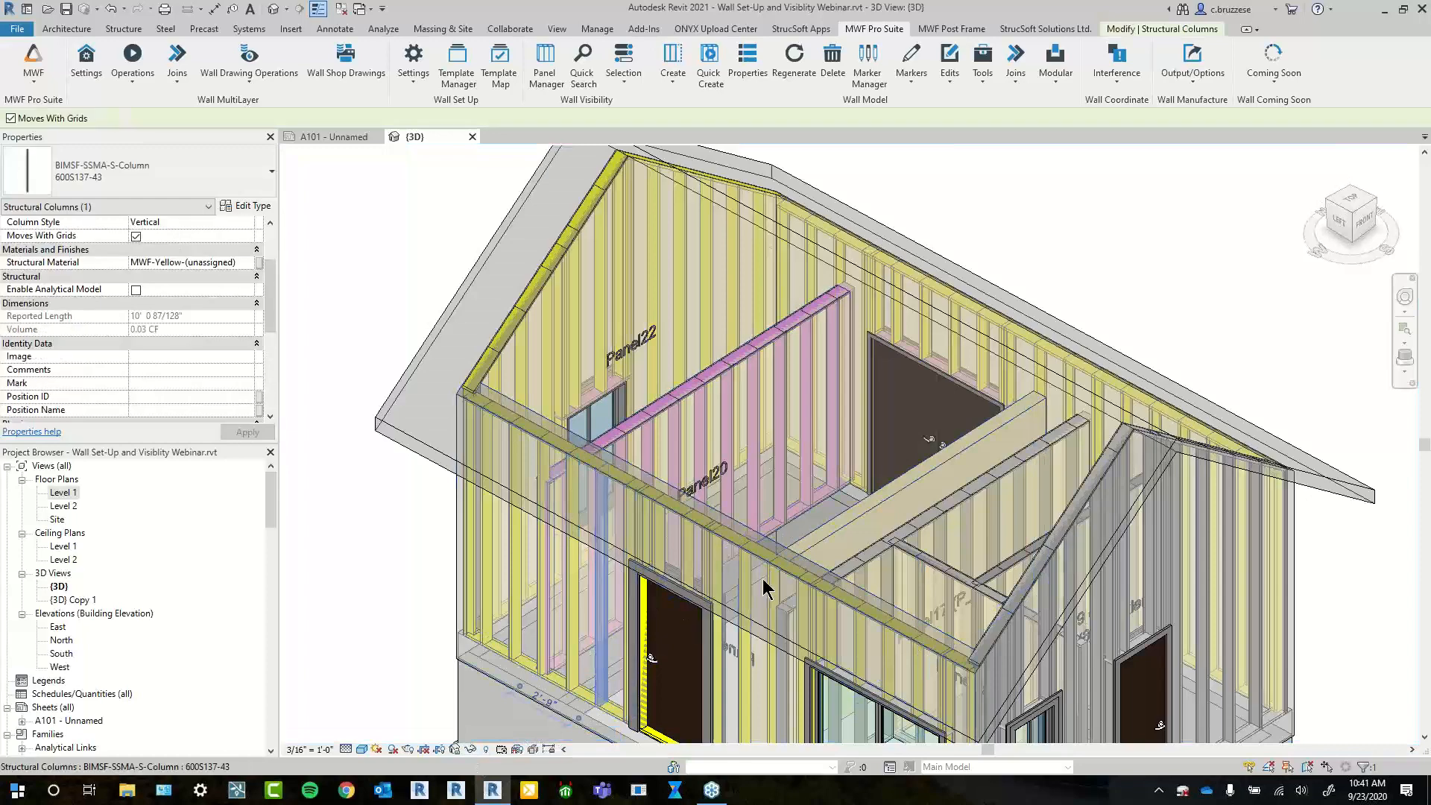
click(1191, 74)
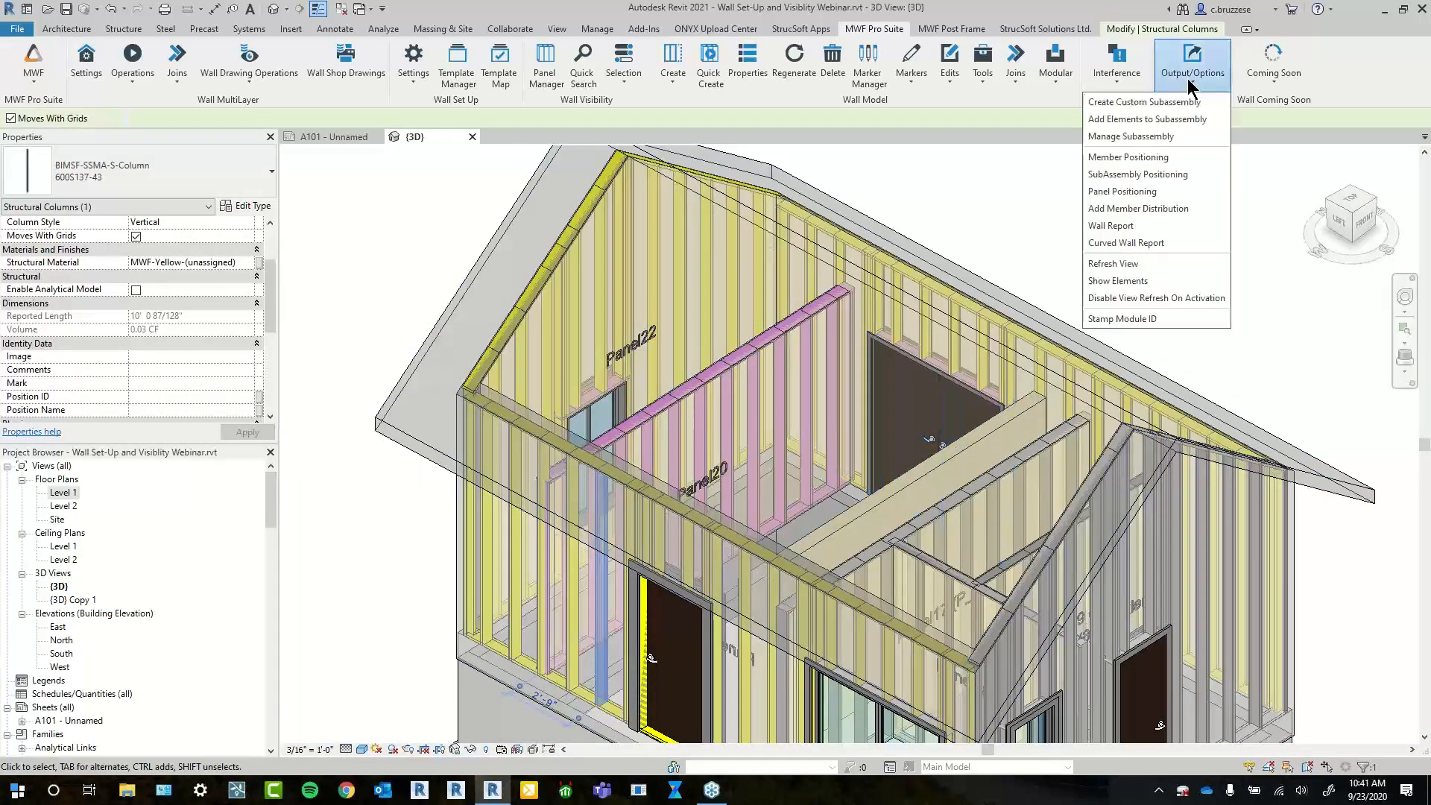
click(1185, 167)
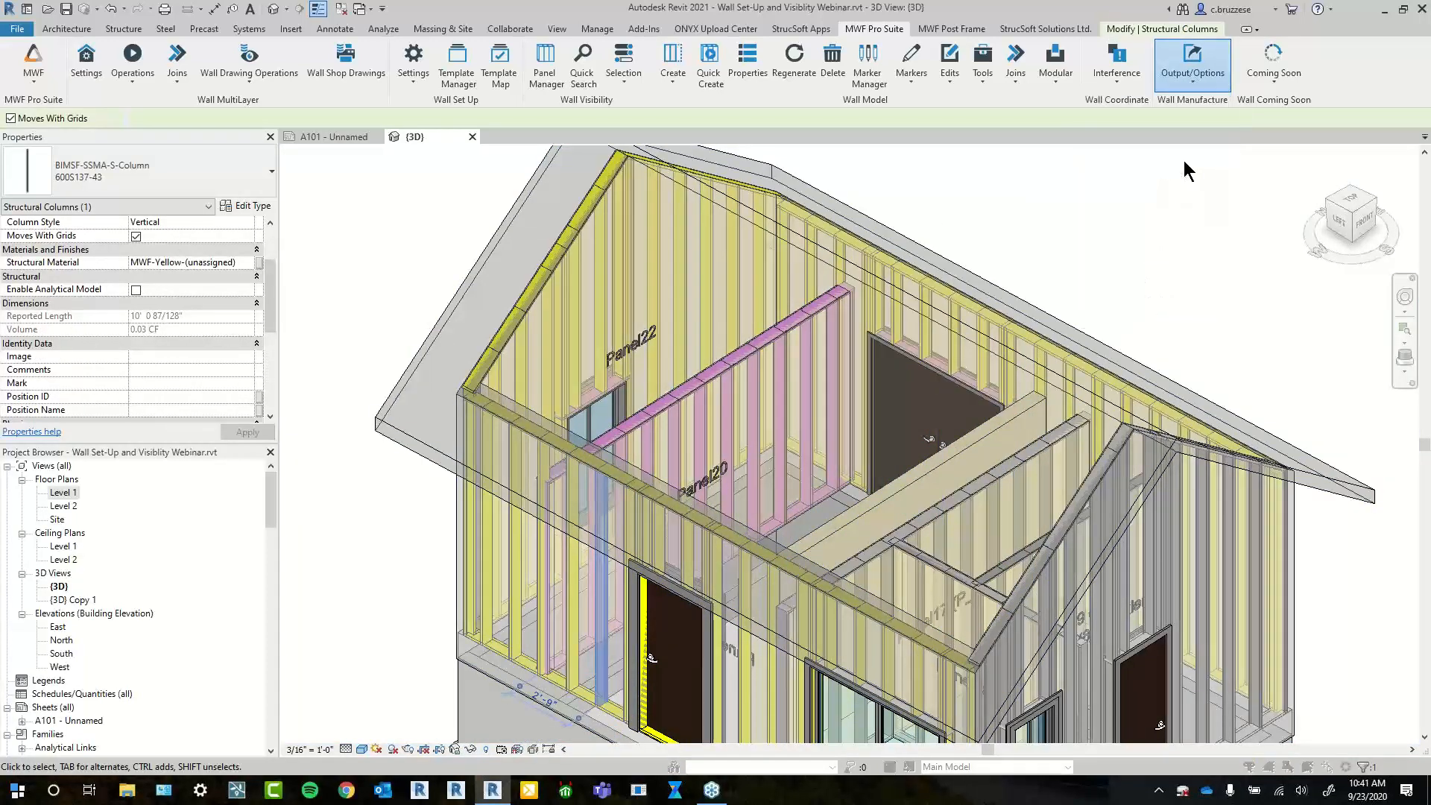
click(1010, 471)
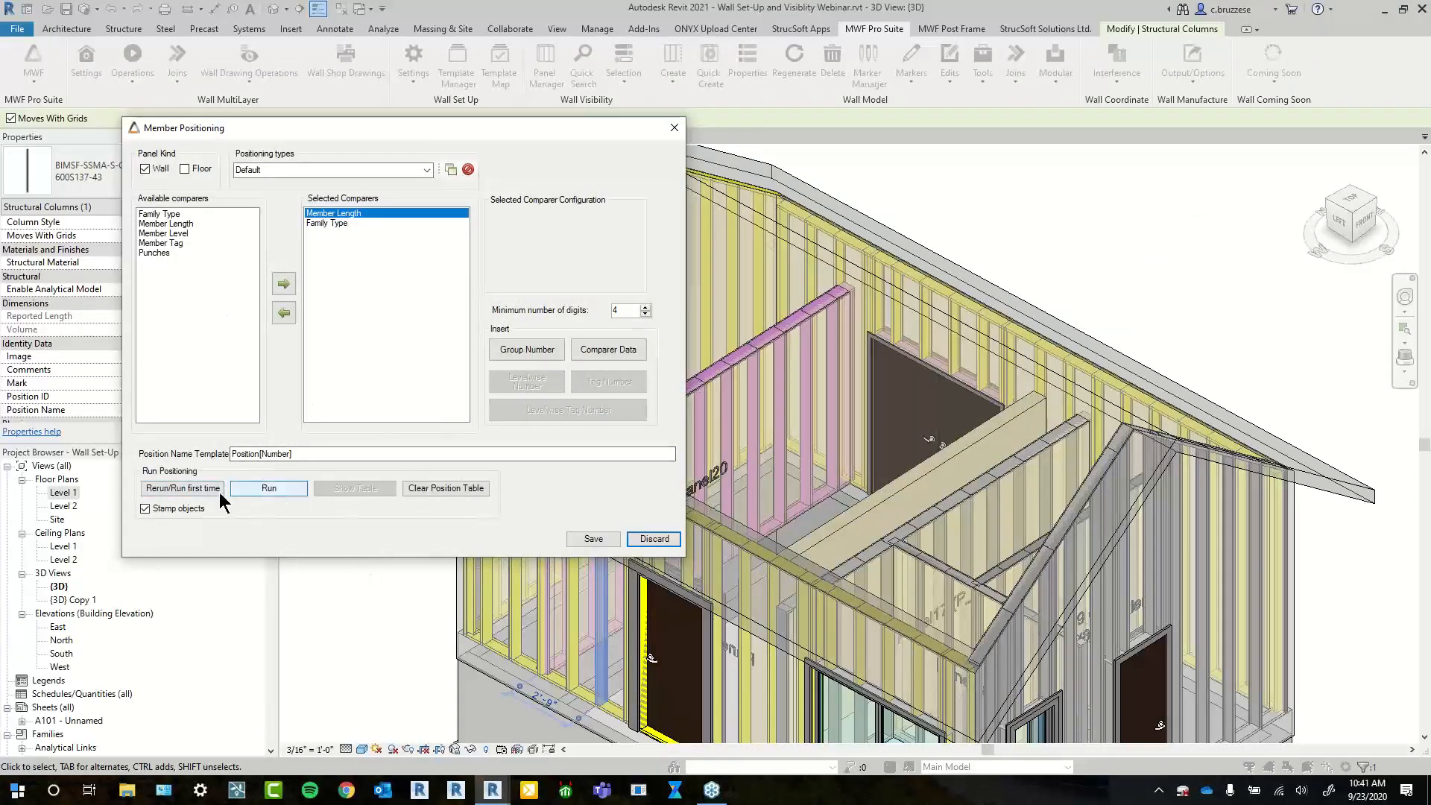
click(674, 130)
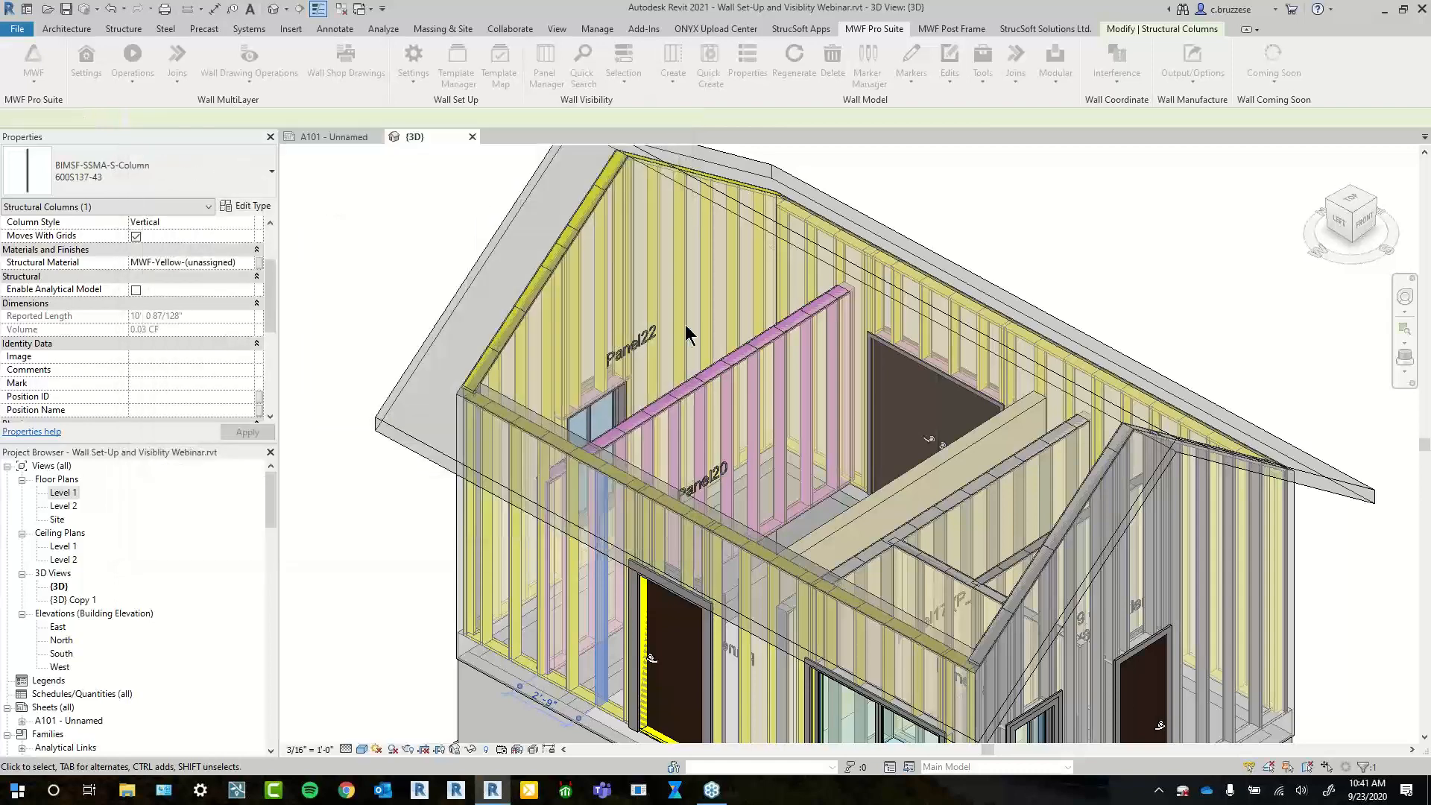
Select all members of the gable wall panel and the interior wall panel through their Panel22 and Panel20 labels
click(656, 343)
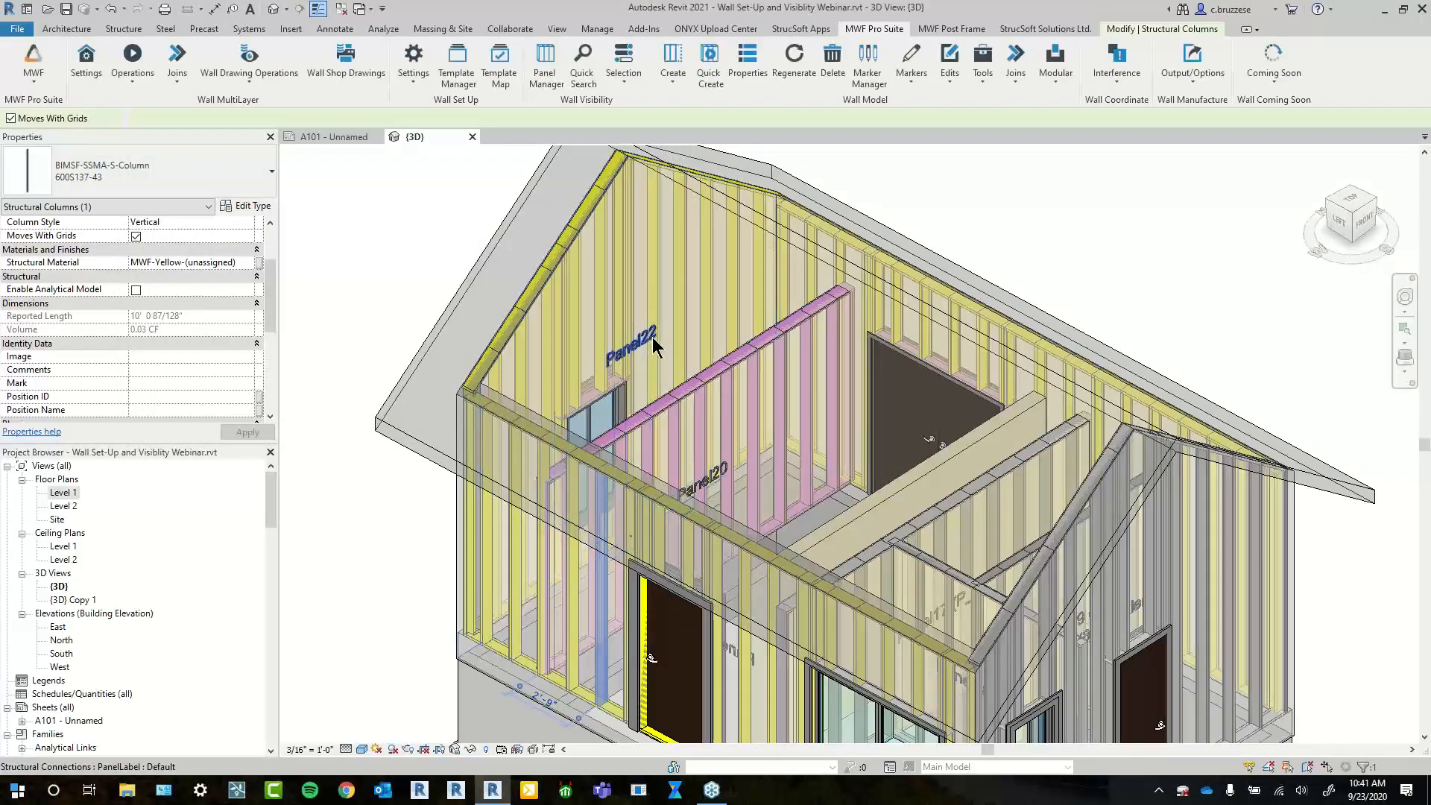
ctrl+click(723, 473)
click(624, 67)
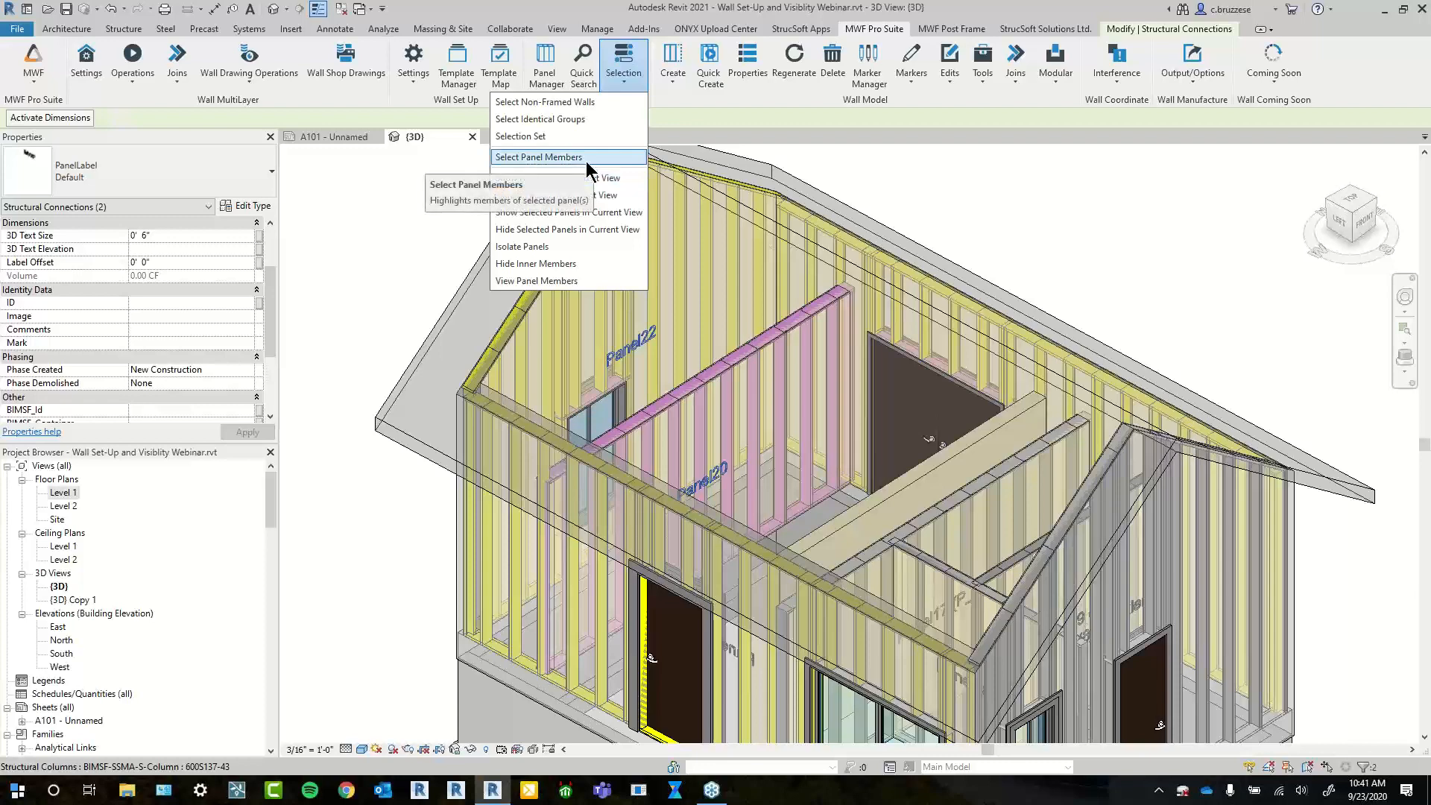
click(536, 263)
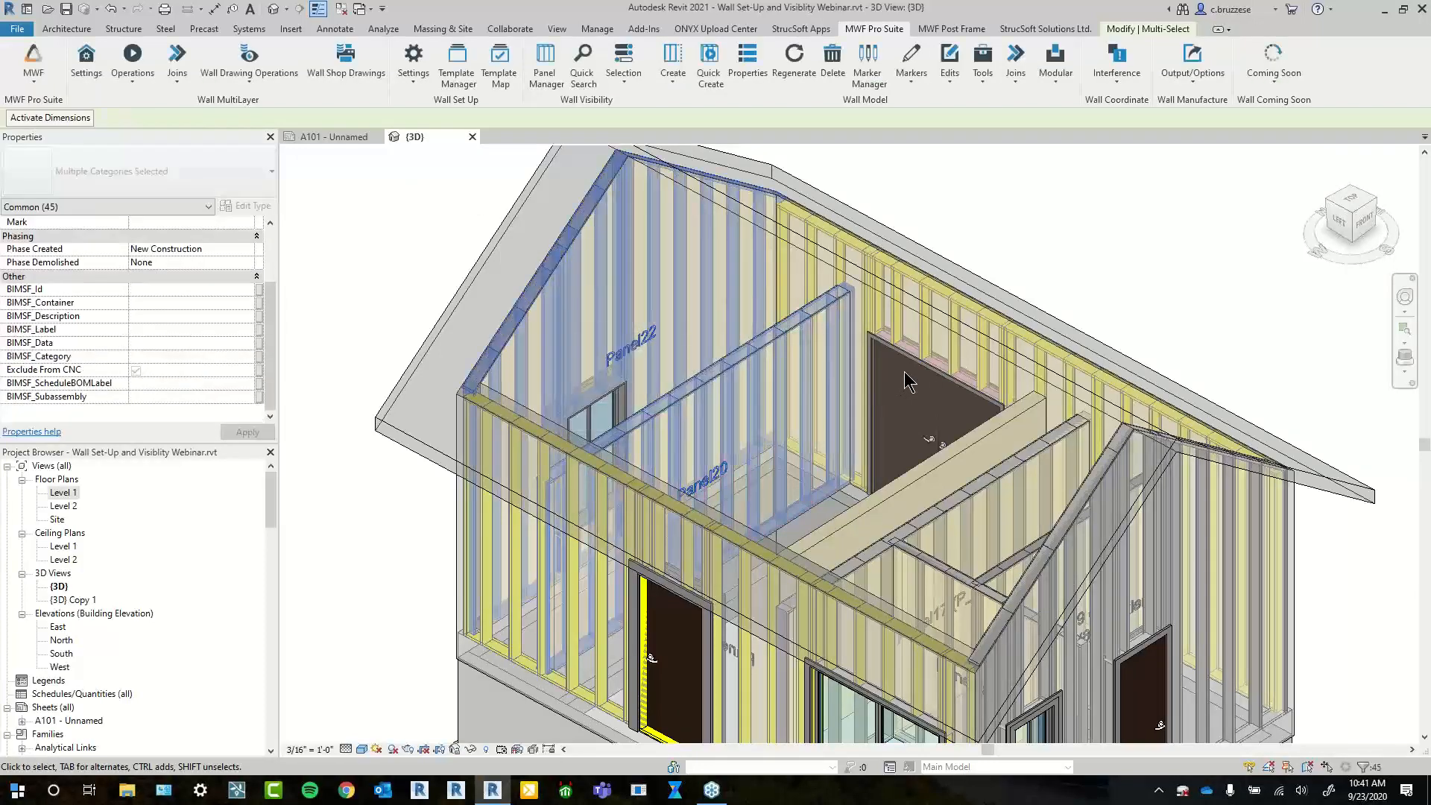
Run first-time member positioning on the selected members with the Default positioning type, and review the position table
click(1163, 84)
click(1124, 168)
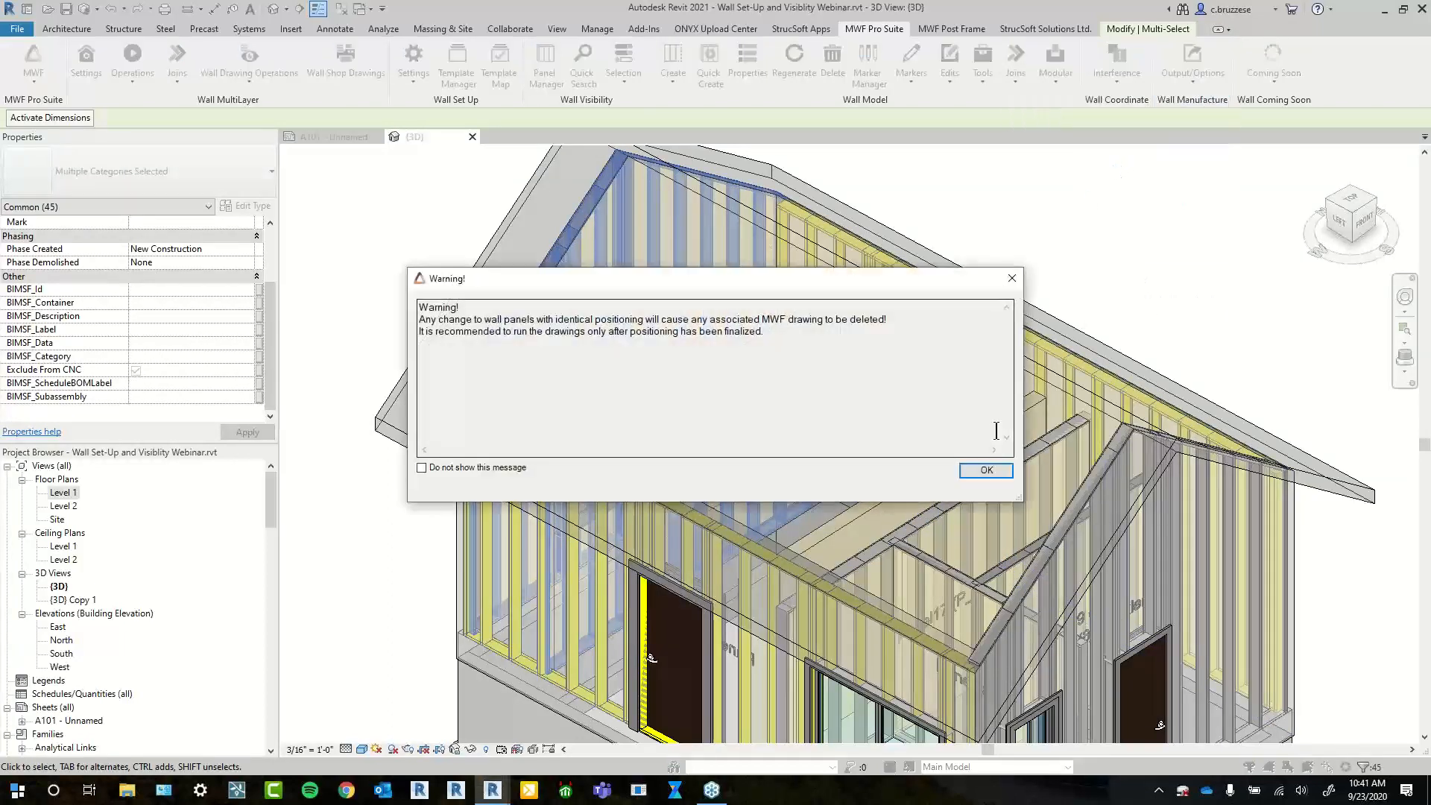
click(991, 470)
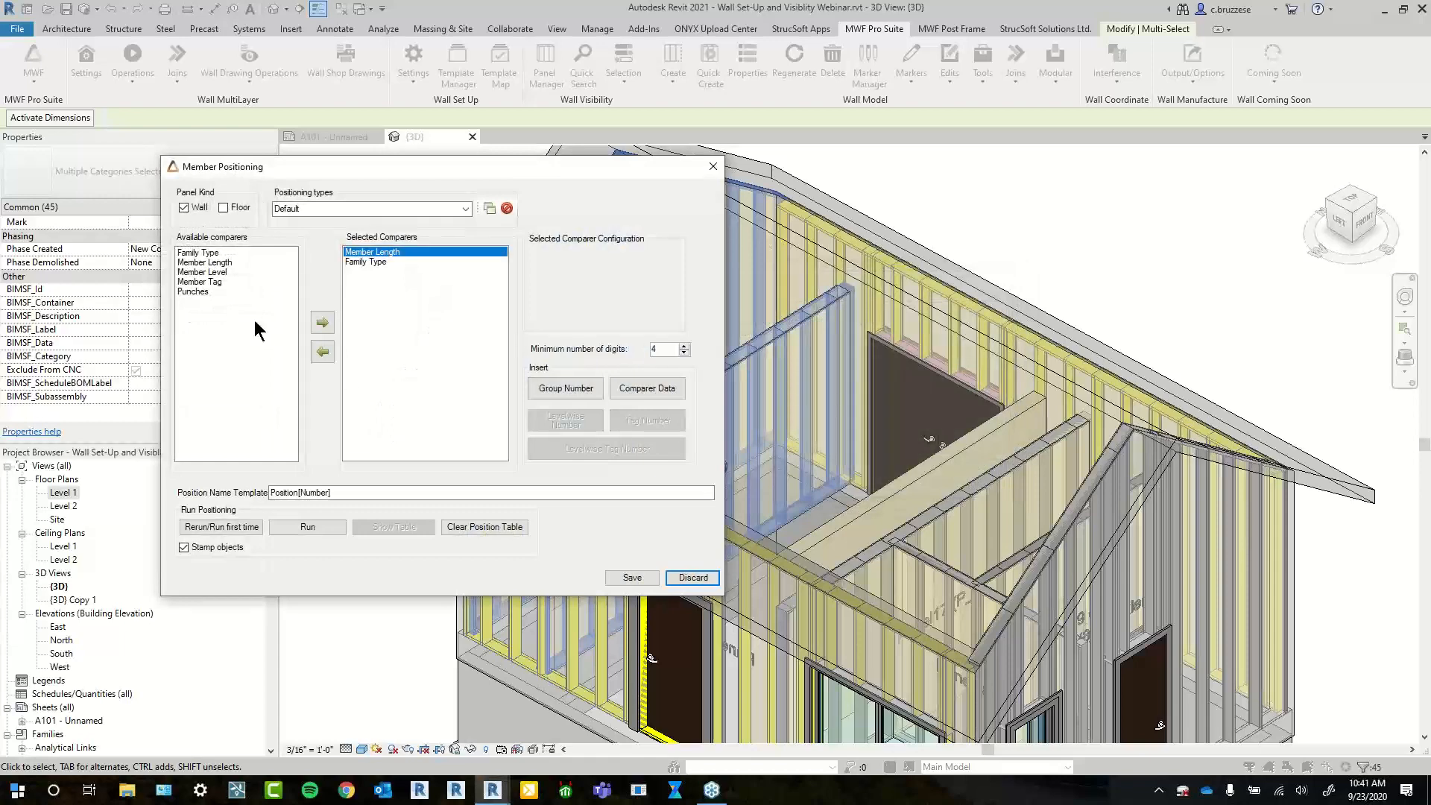
click(236, 528)
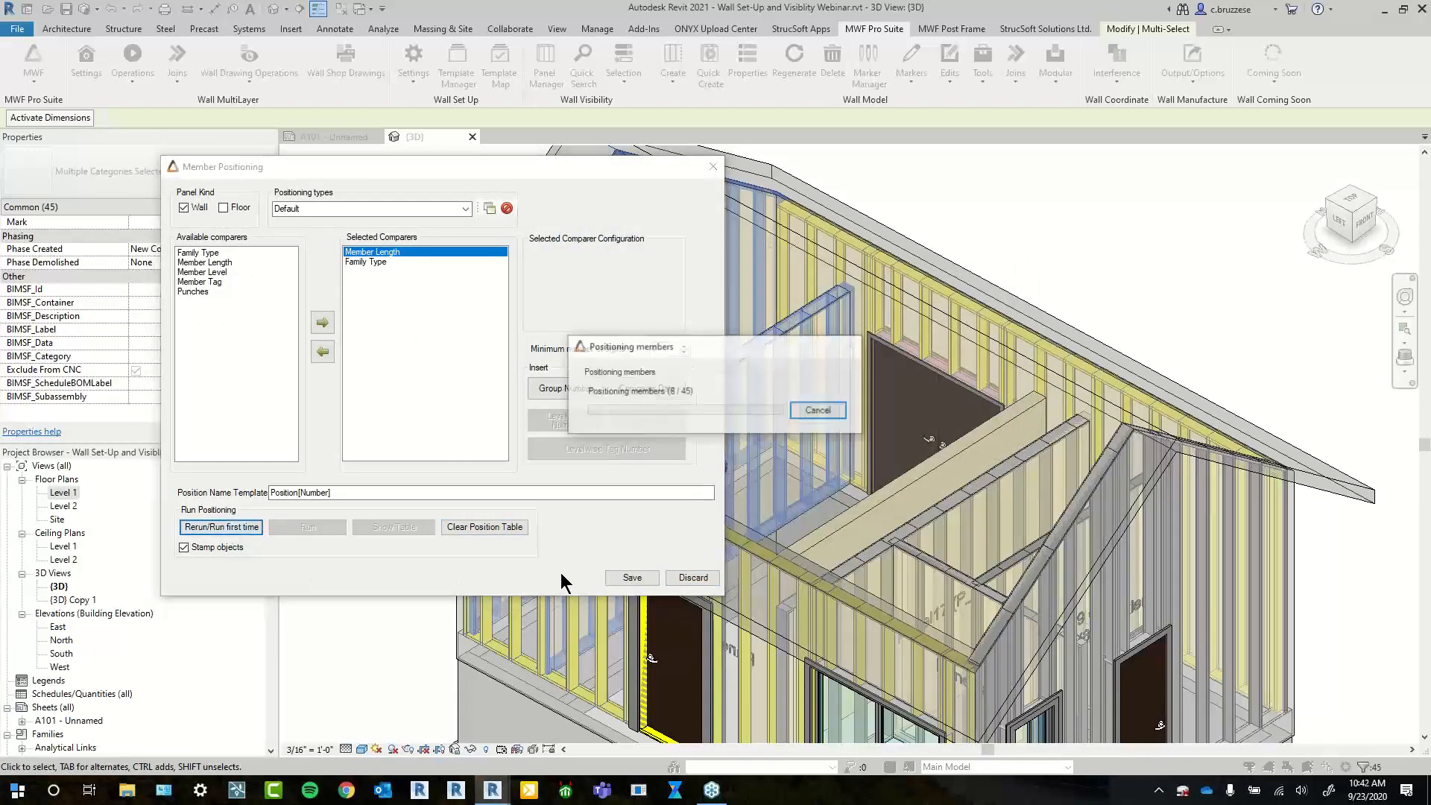
click(403, 527)
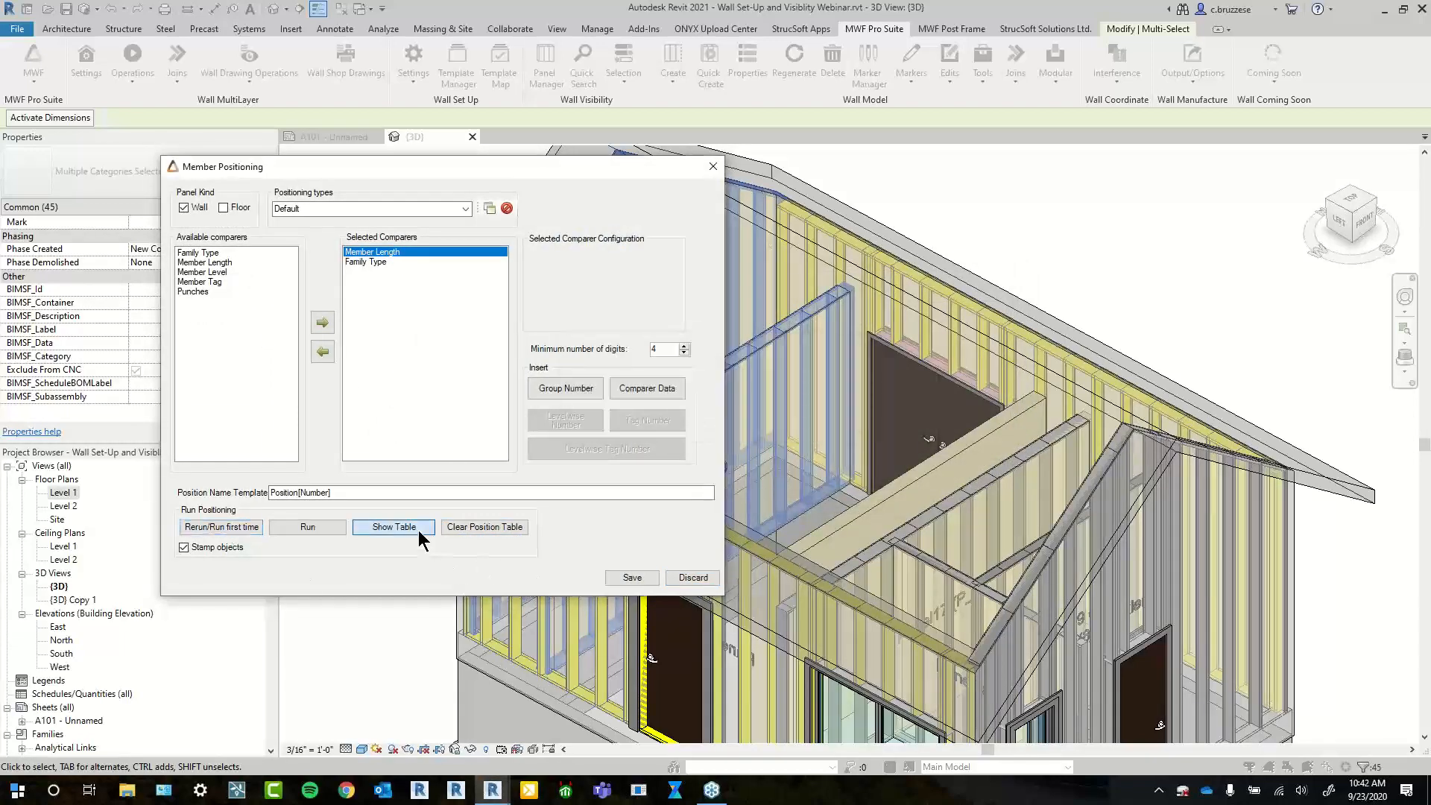
scroll(510, 205, down, 2)
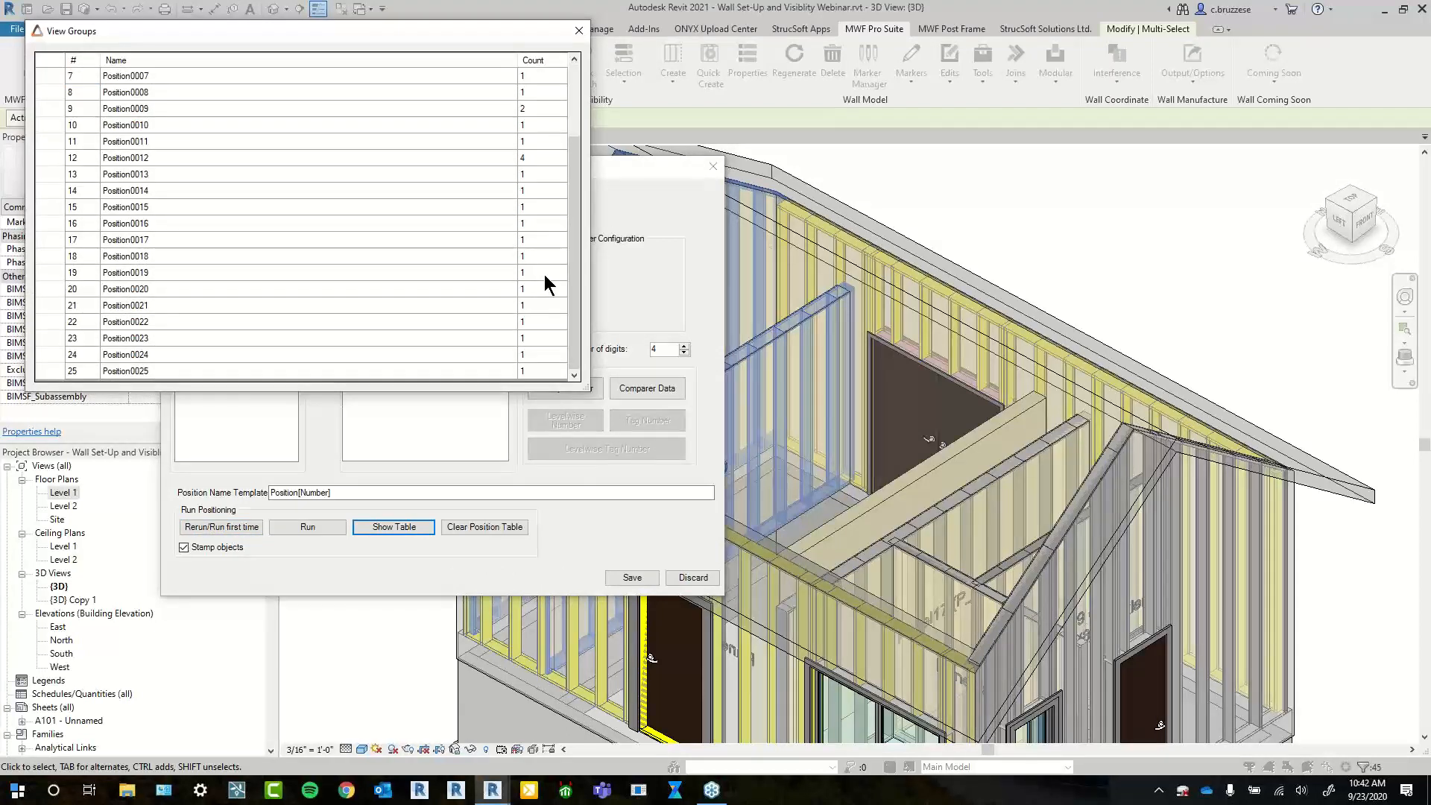
click(578, 31)
click(714, 168)
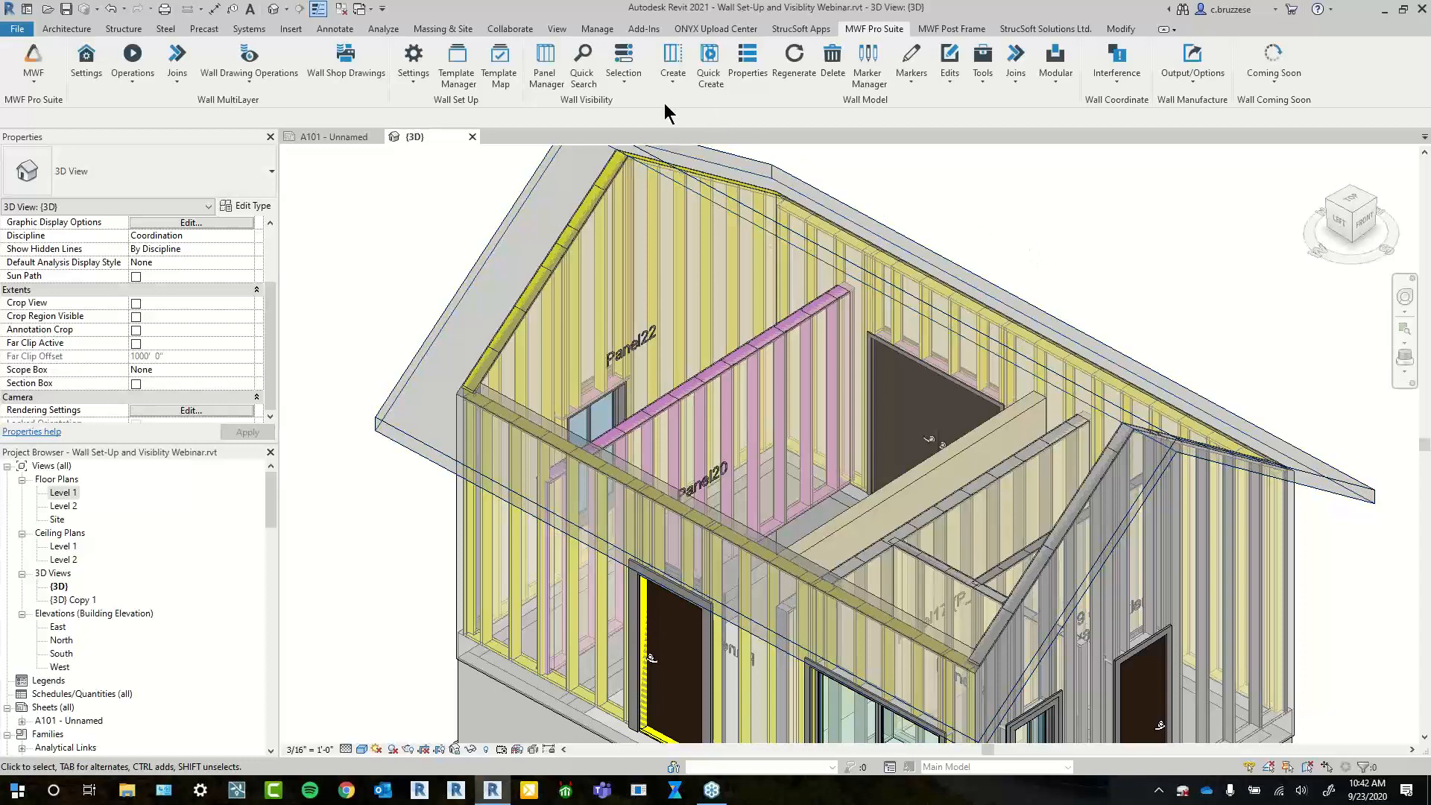
click(631, 90)
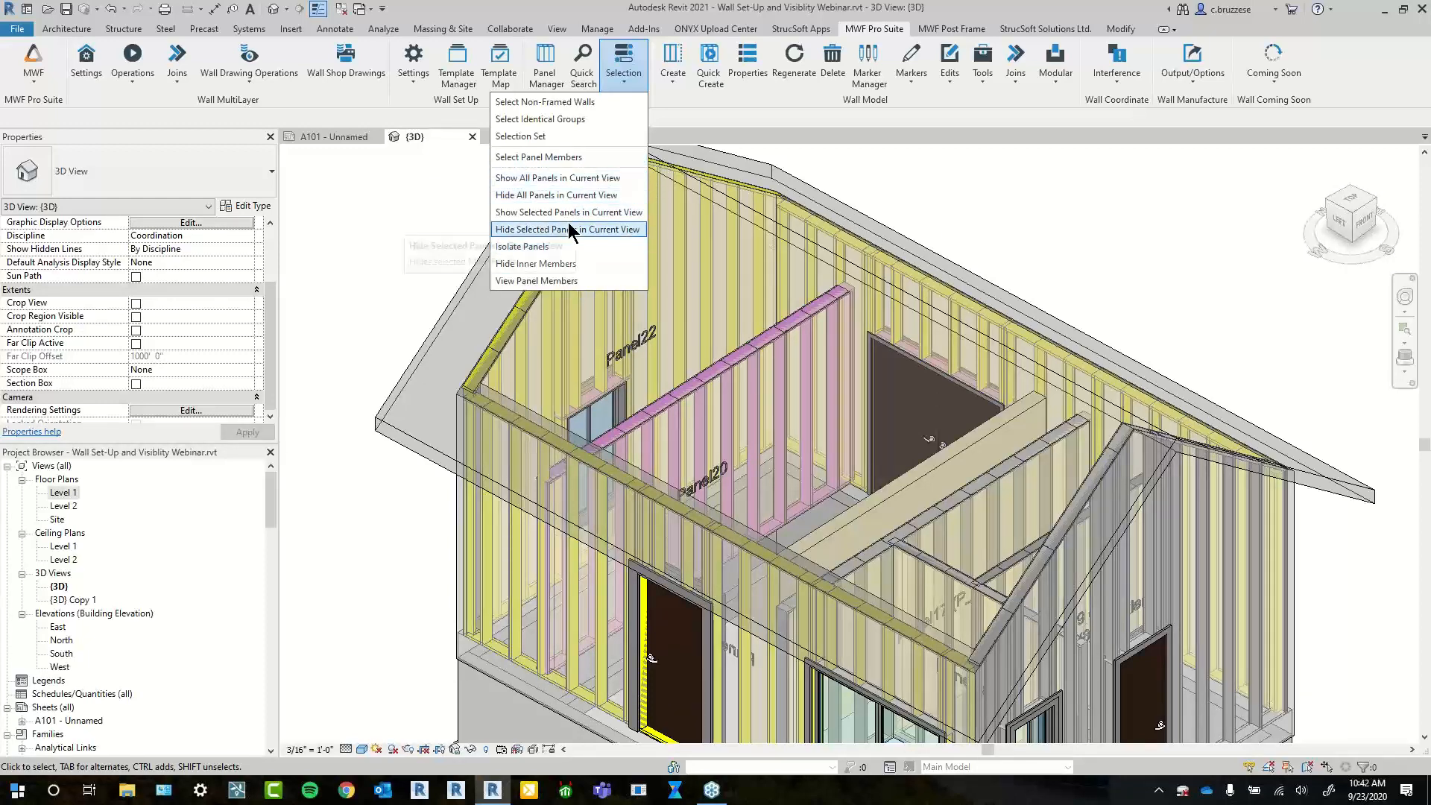
click(384, 332)
scroll(385, 331, down, 1)
shift+middle_drag(389, 313, 435, 336)
Hide all MWF panels in the current 3D view
click(610, 79)
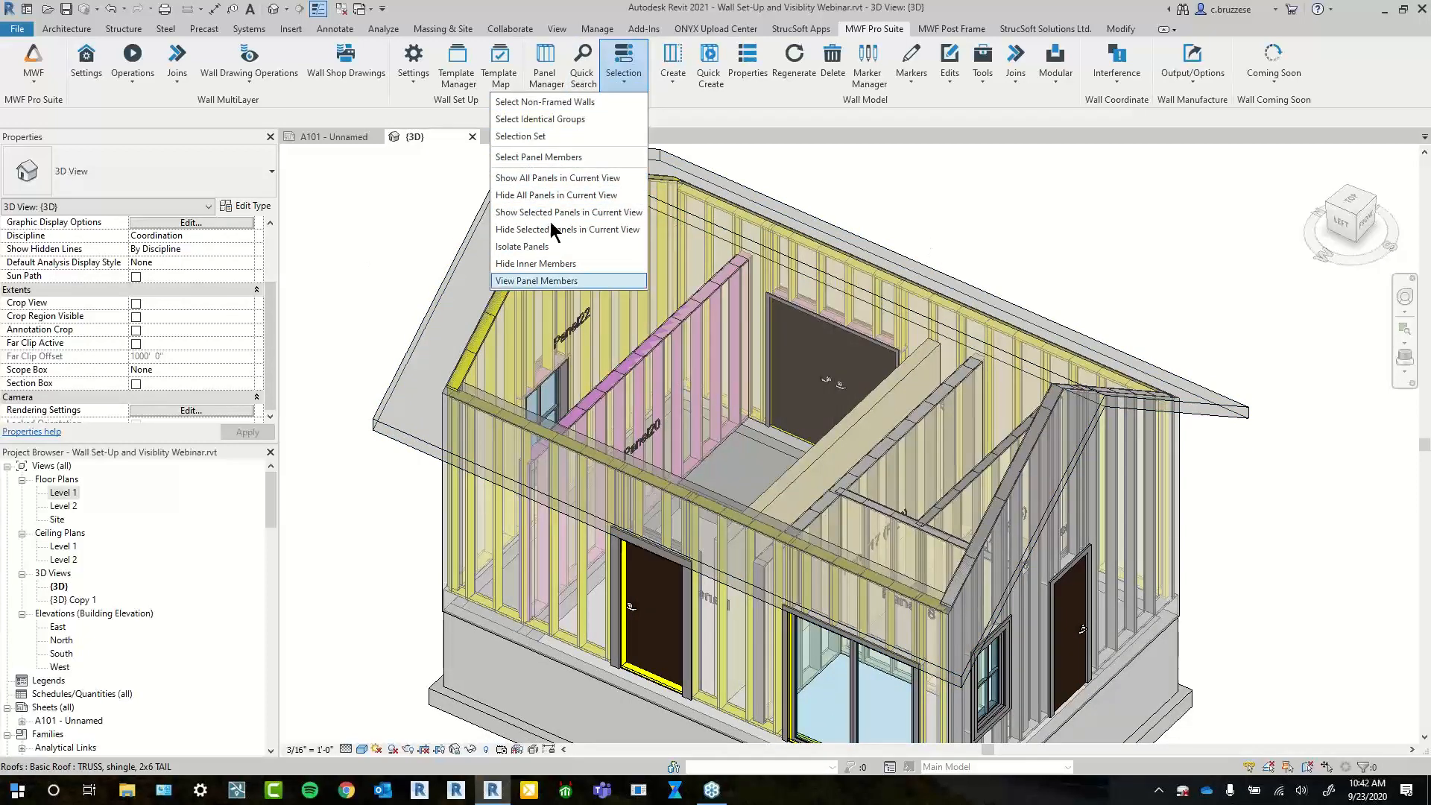
click(552, 178)
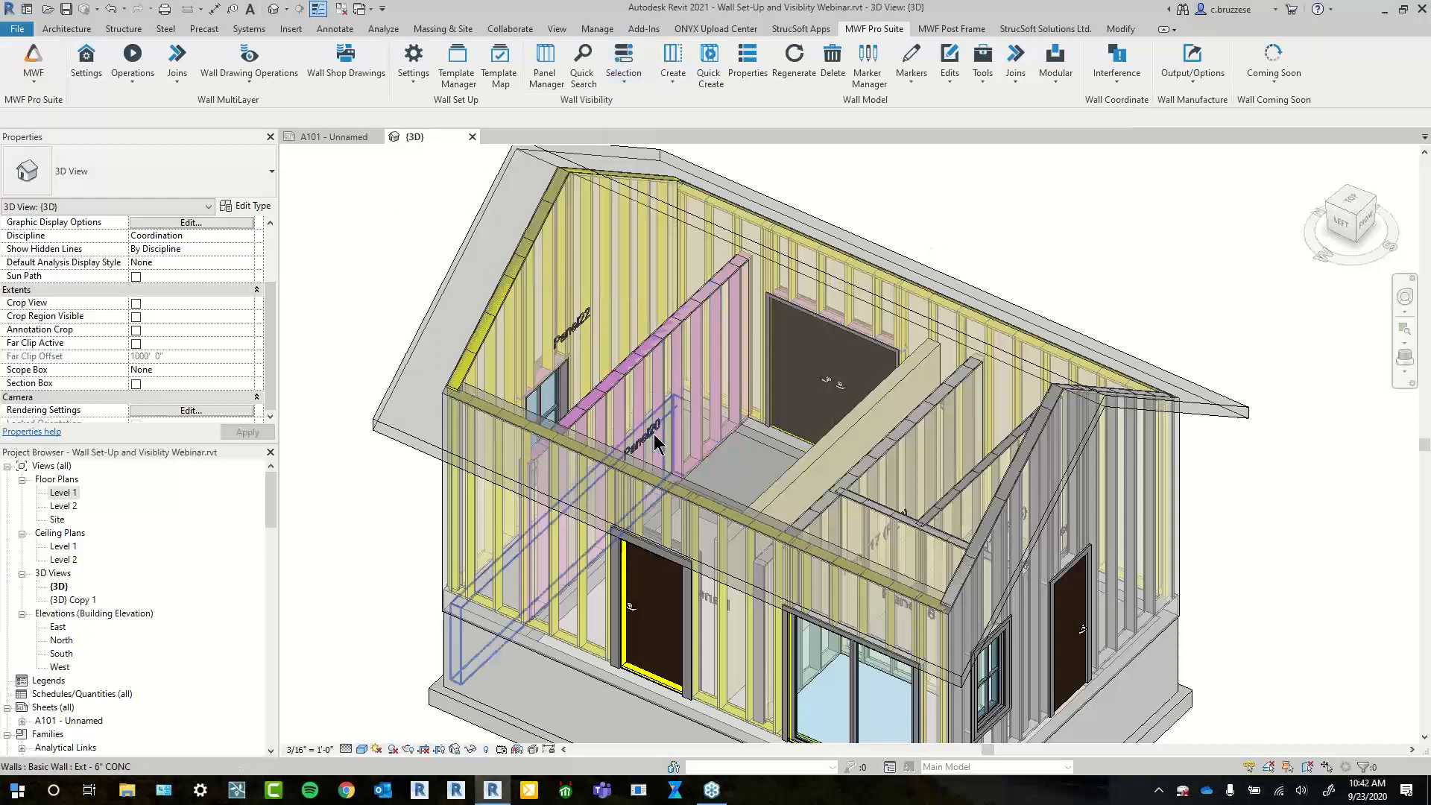
scroll(675, 414, up, 2)
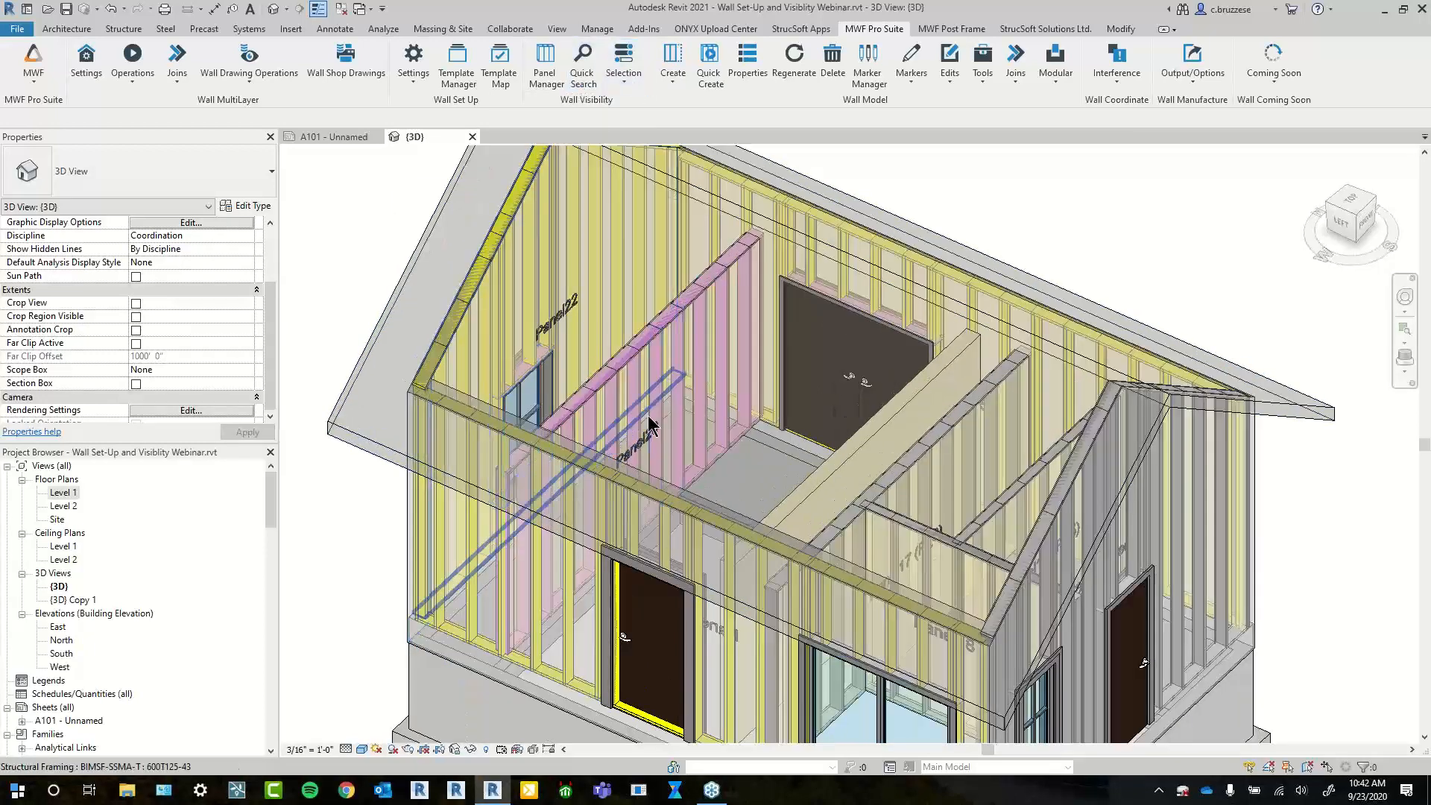
click(611, 83)
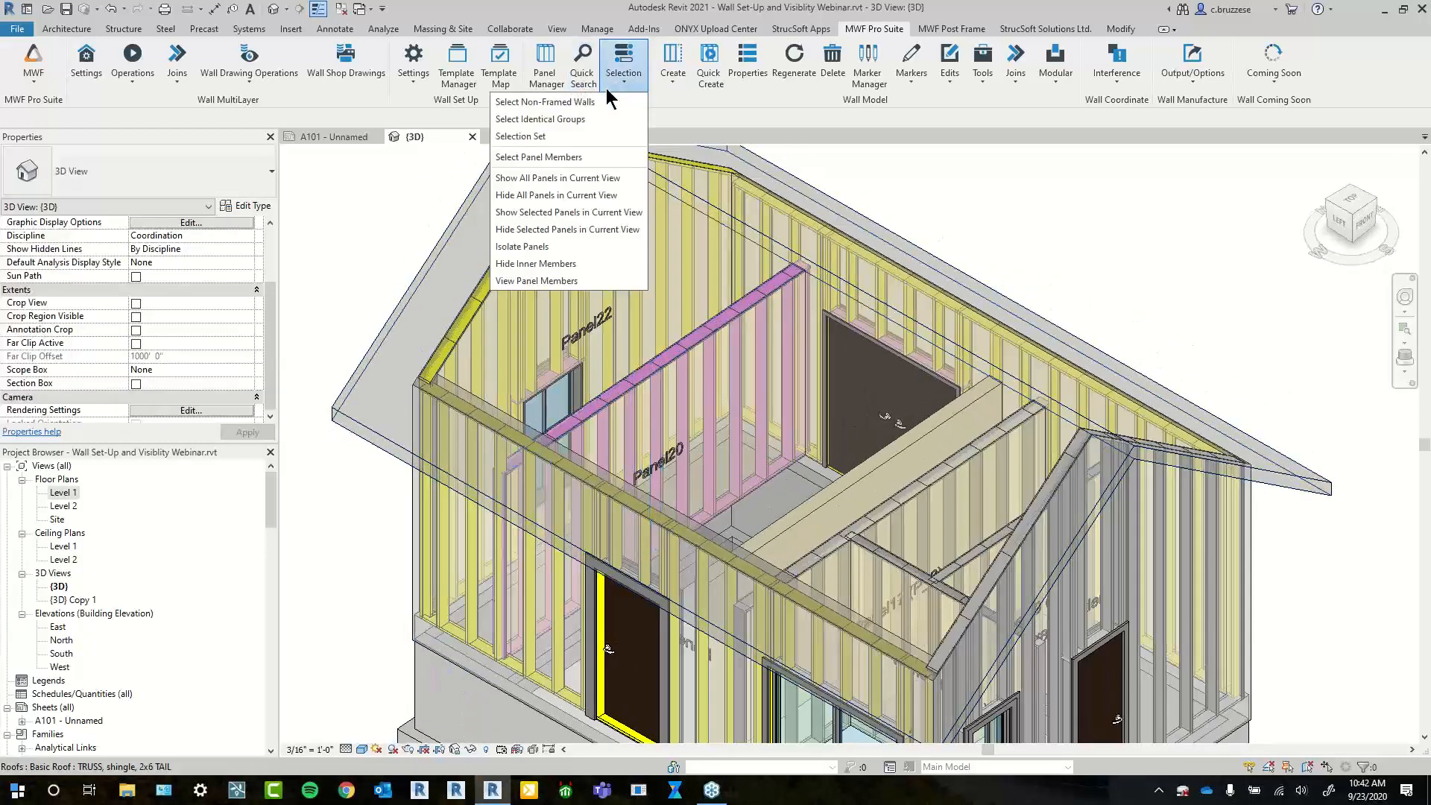
click(612, 179)
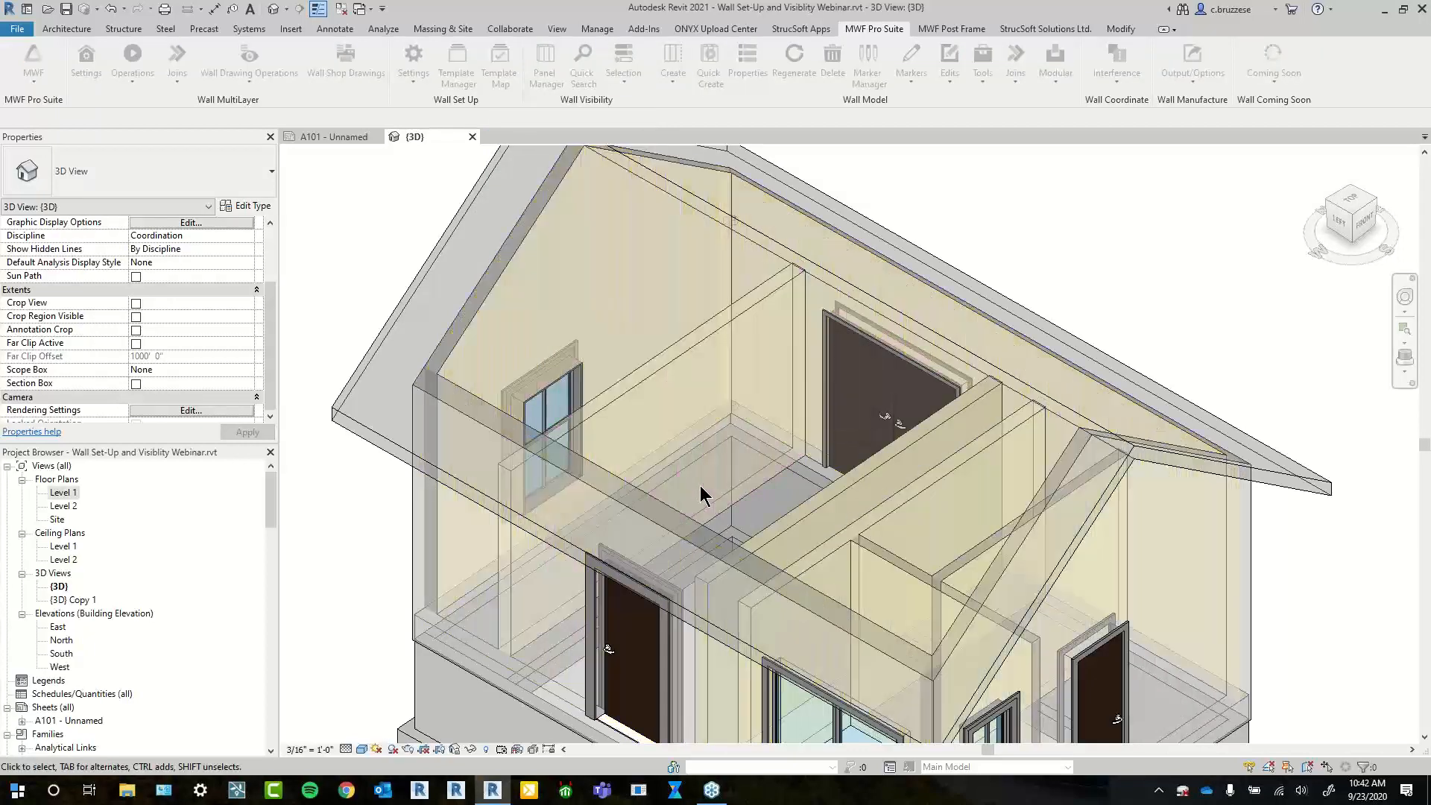
Inspect the hidden framing with Reveal Hidden Elements, and view the MWF panel properties of the interior wall without changing them
click(486, 750)
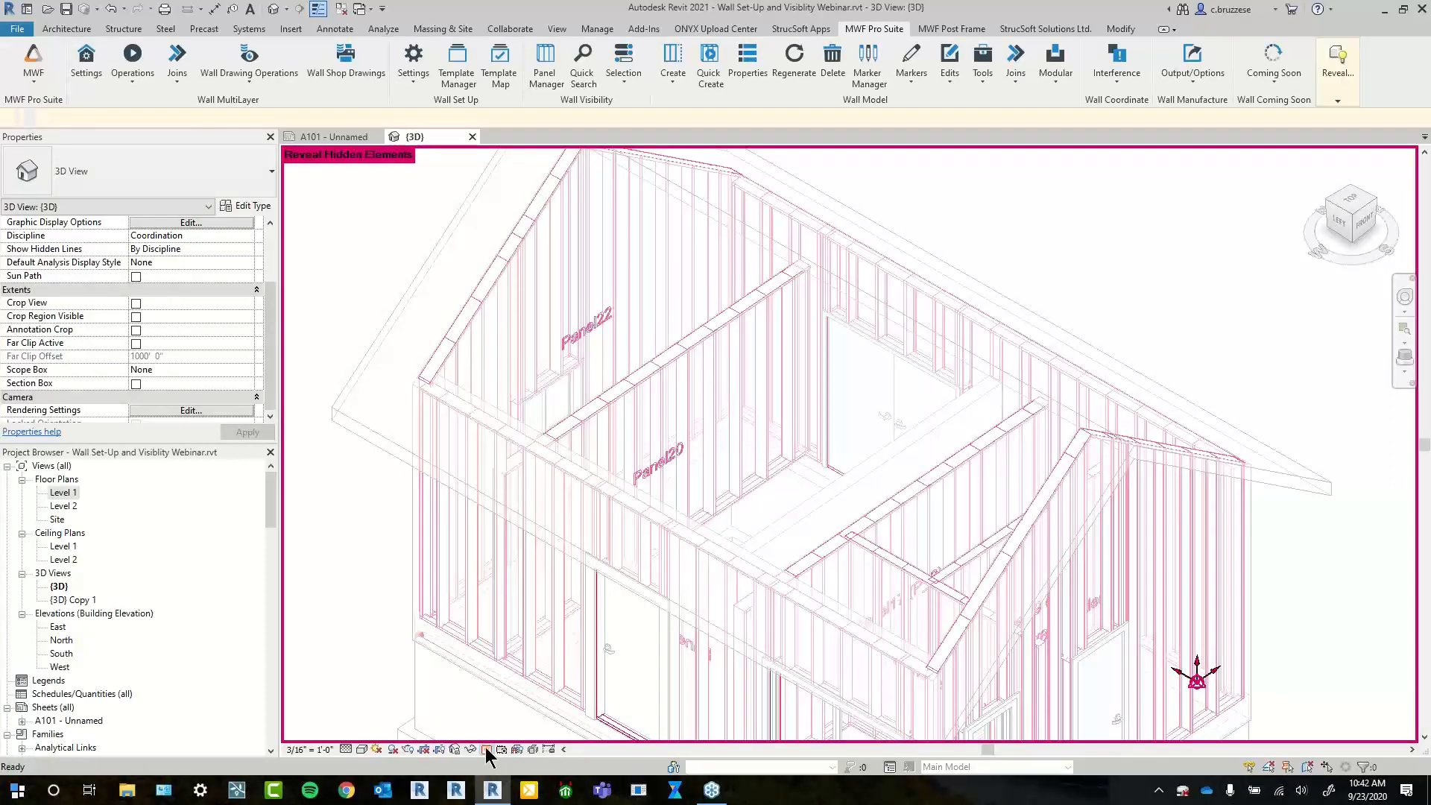
click(486, 750)
click(651, 386)
click(748, 66)
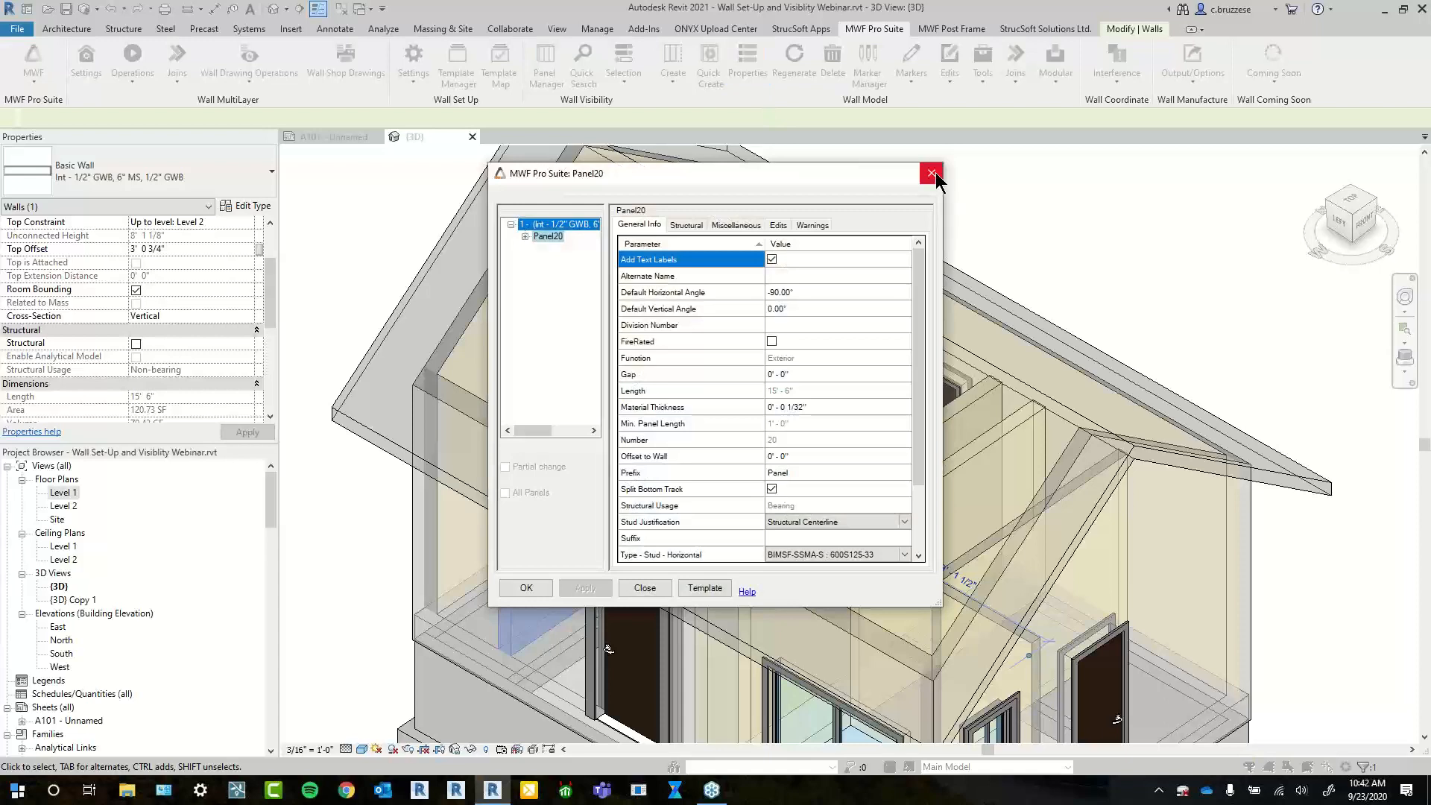
click(932, 174)
Show all MWF panels in the current 3D view again
click(633, 71)
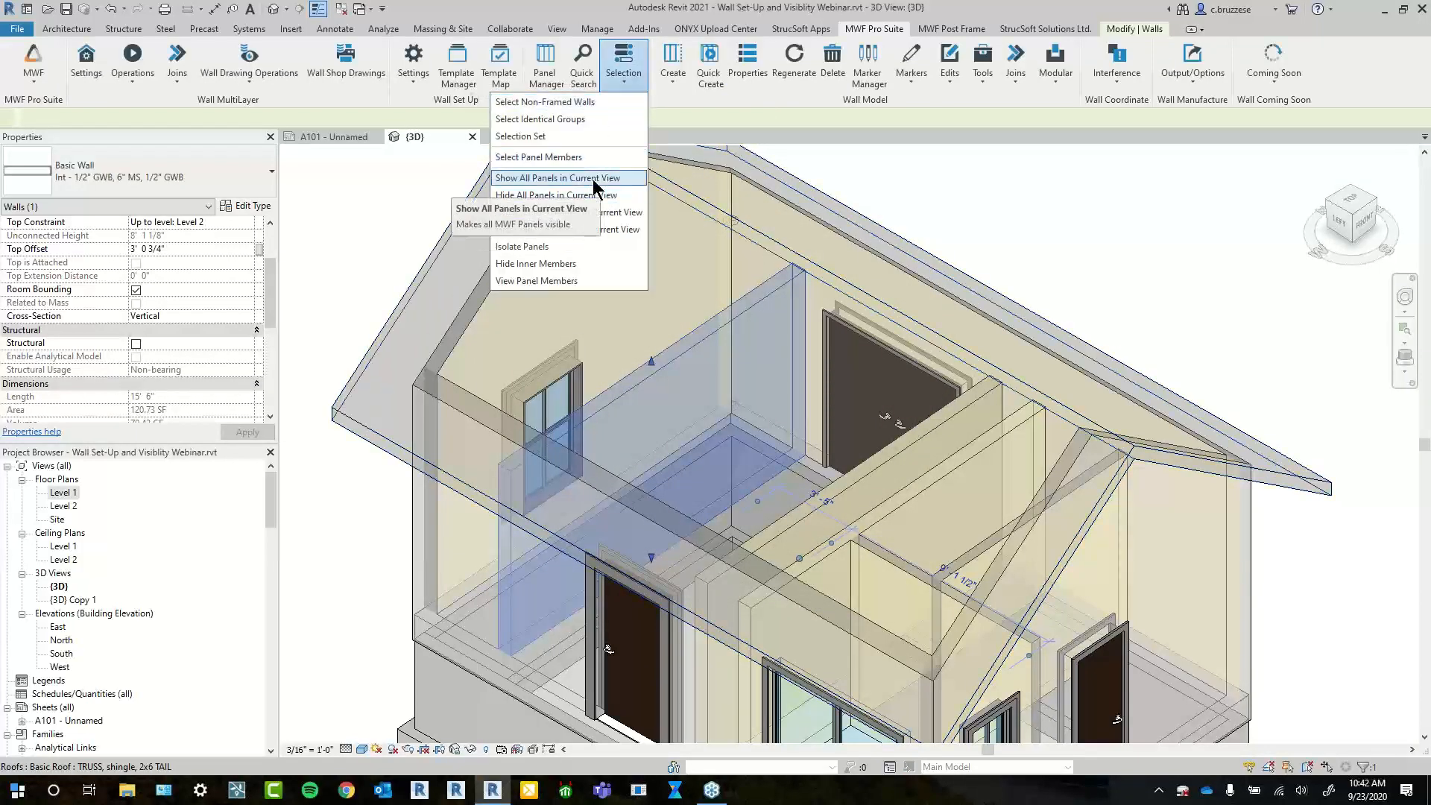
click(594, 179)
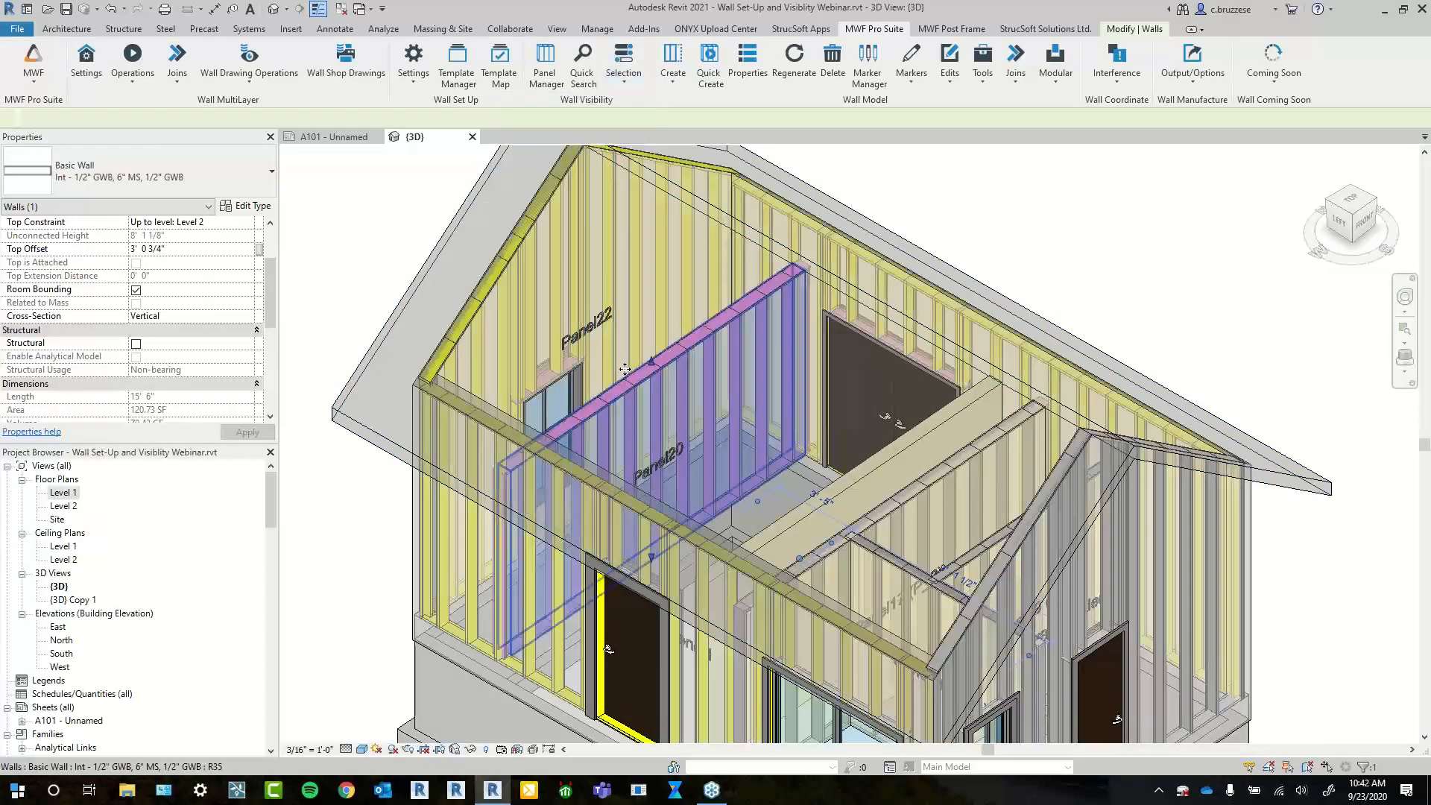
click(626, 83)
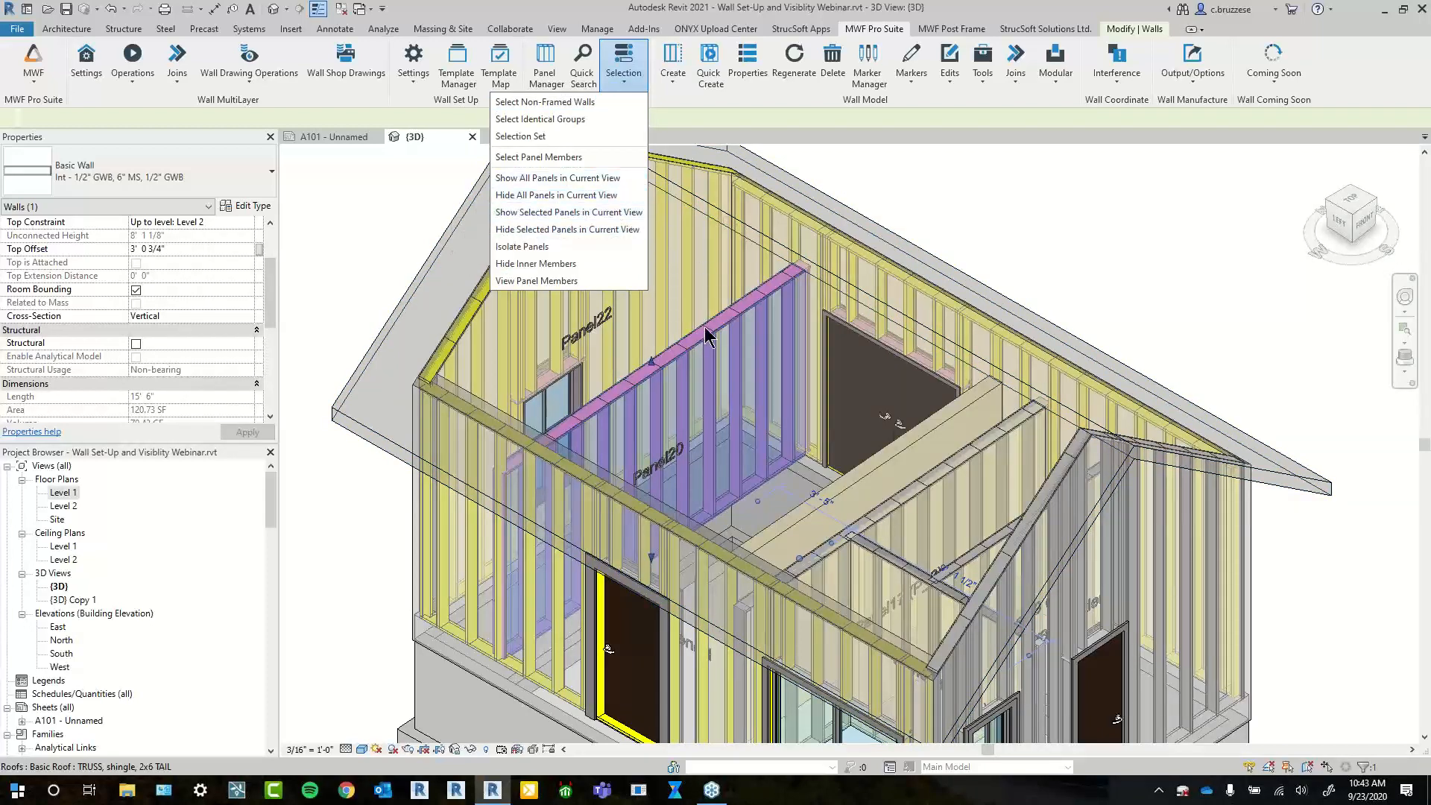
click(723, 407)
Hide Panel20 and Panel22 in the current view, keeping their labels and hiding all other panel members
click(660, 462)
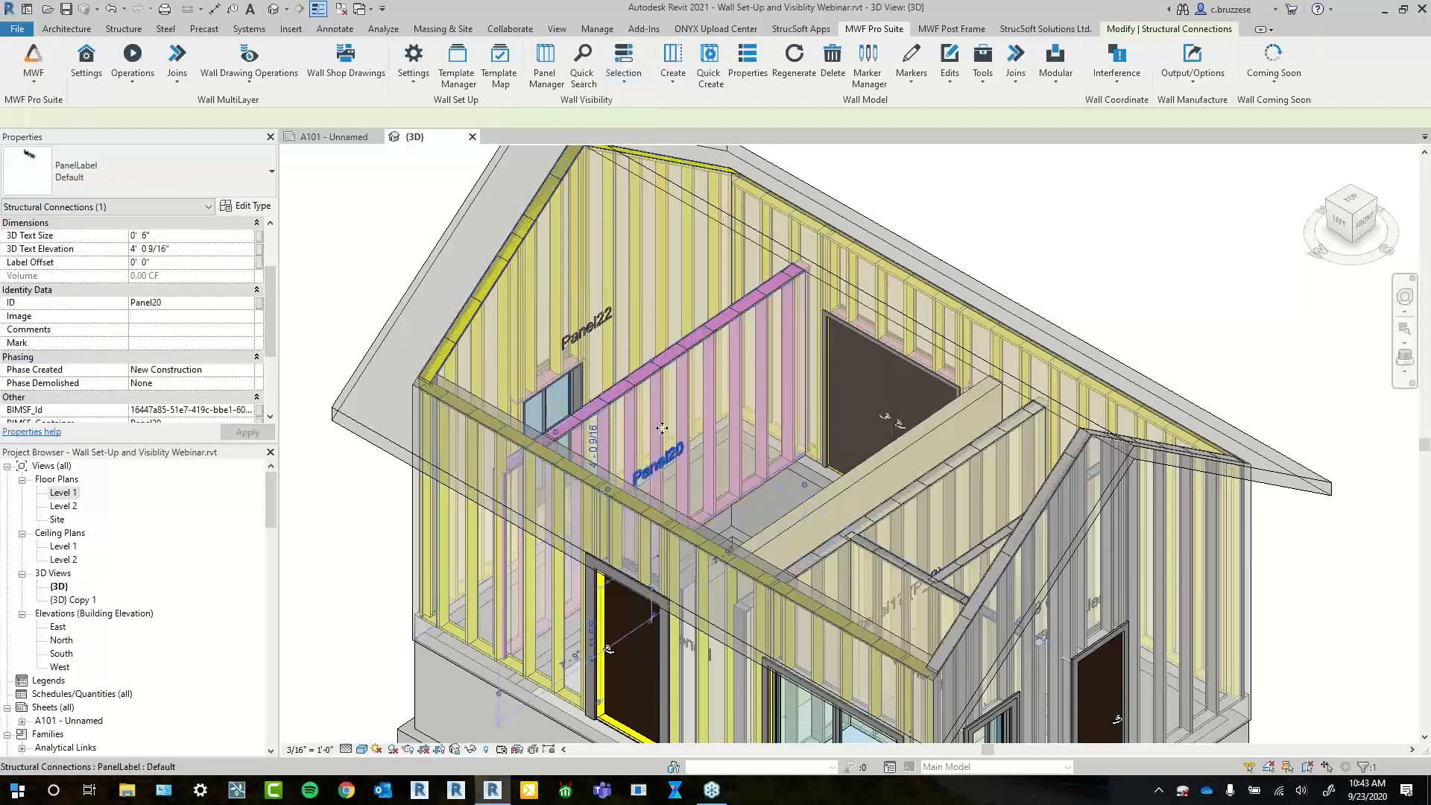
ctrl+click(606, 325)
click(625, 65)
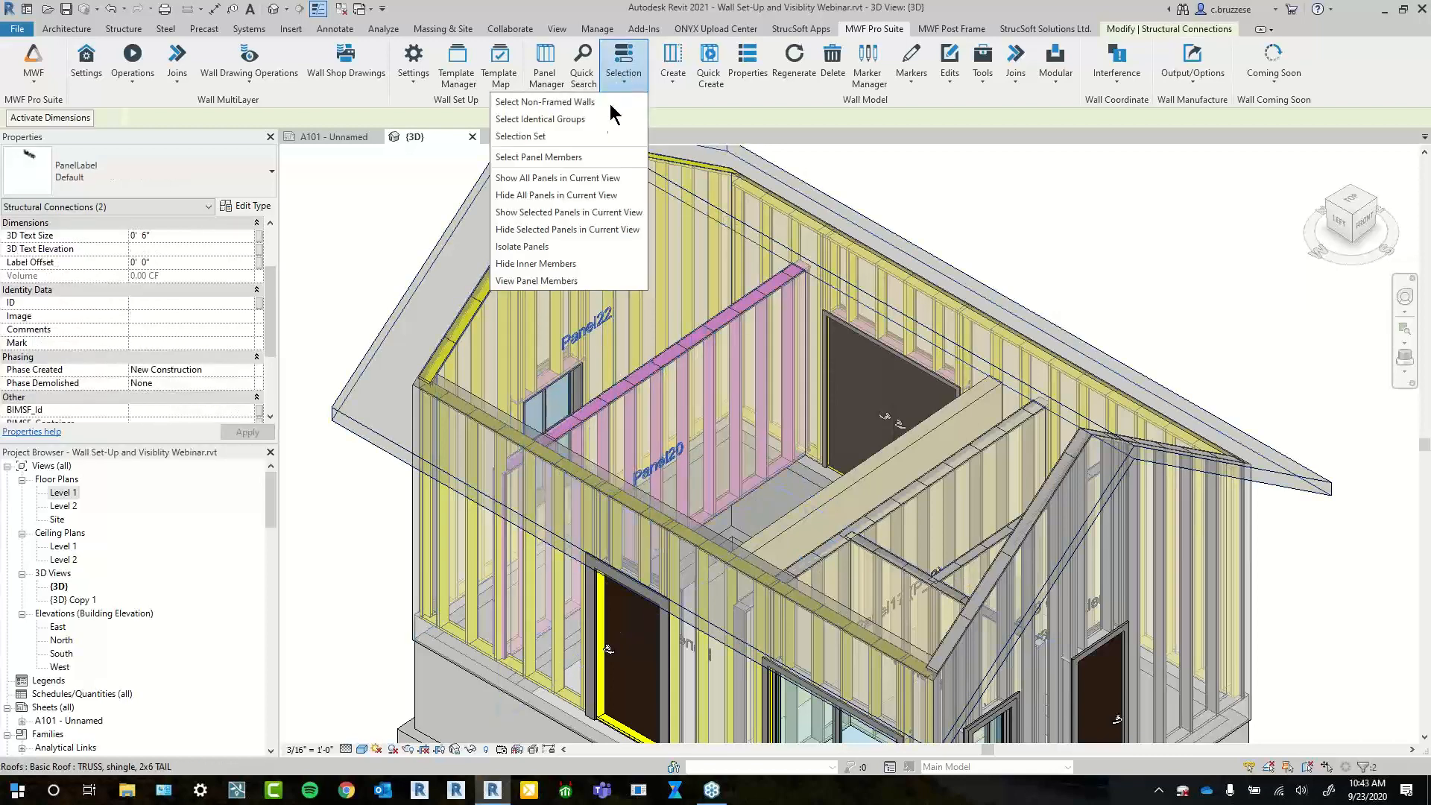
click(587, 228)
drag(809, 302, 817, 302)
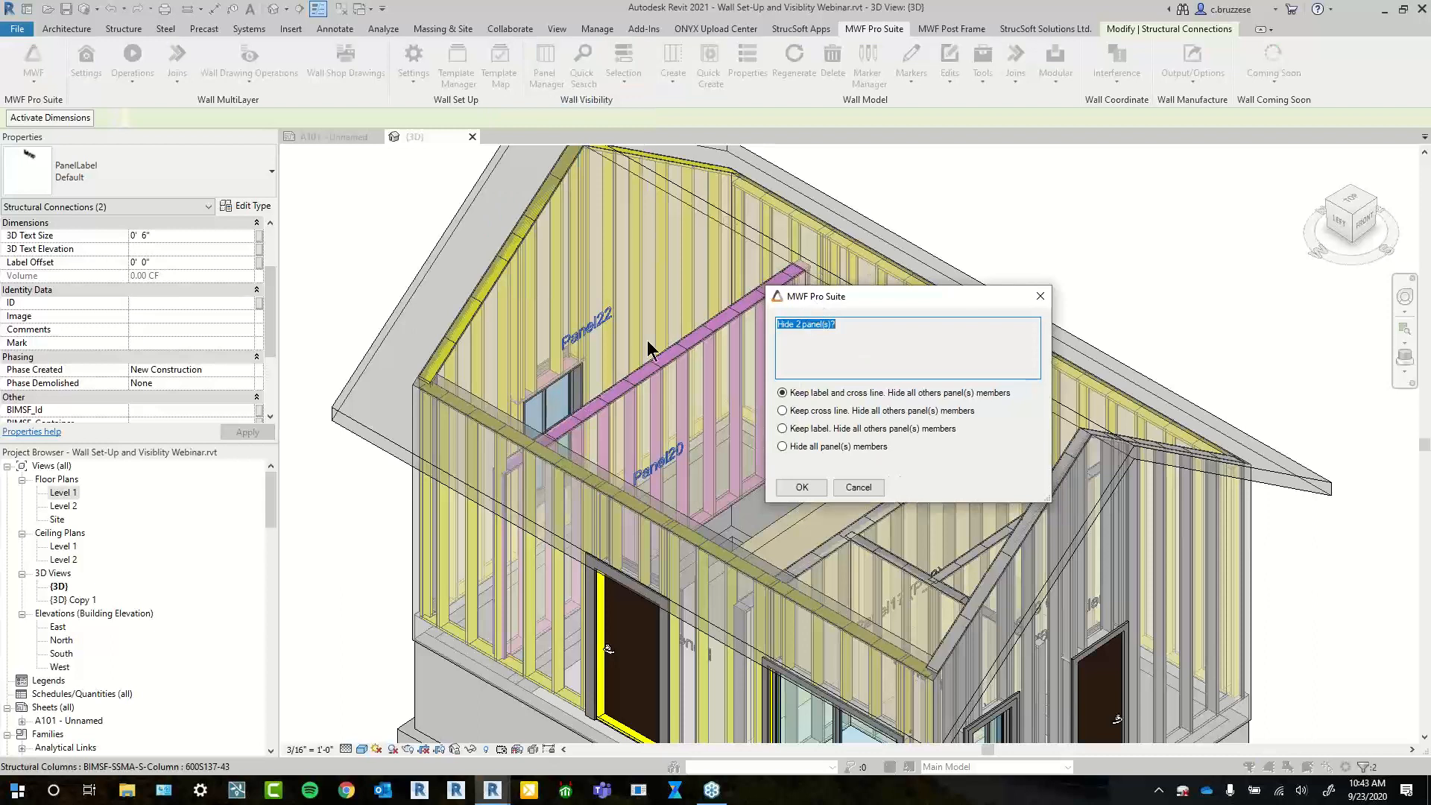
click(871, 432)
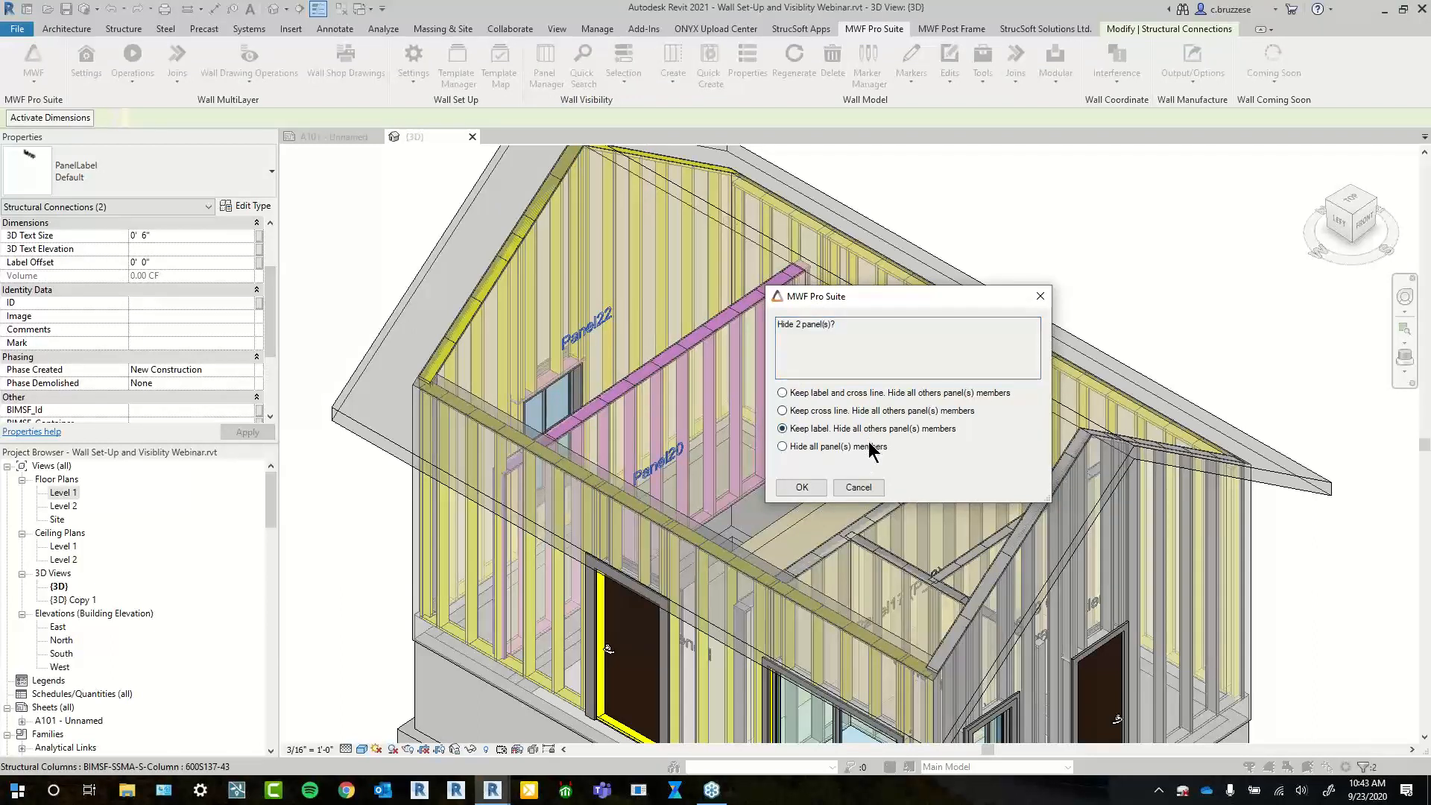
click(797, 487)
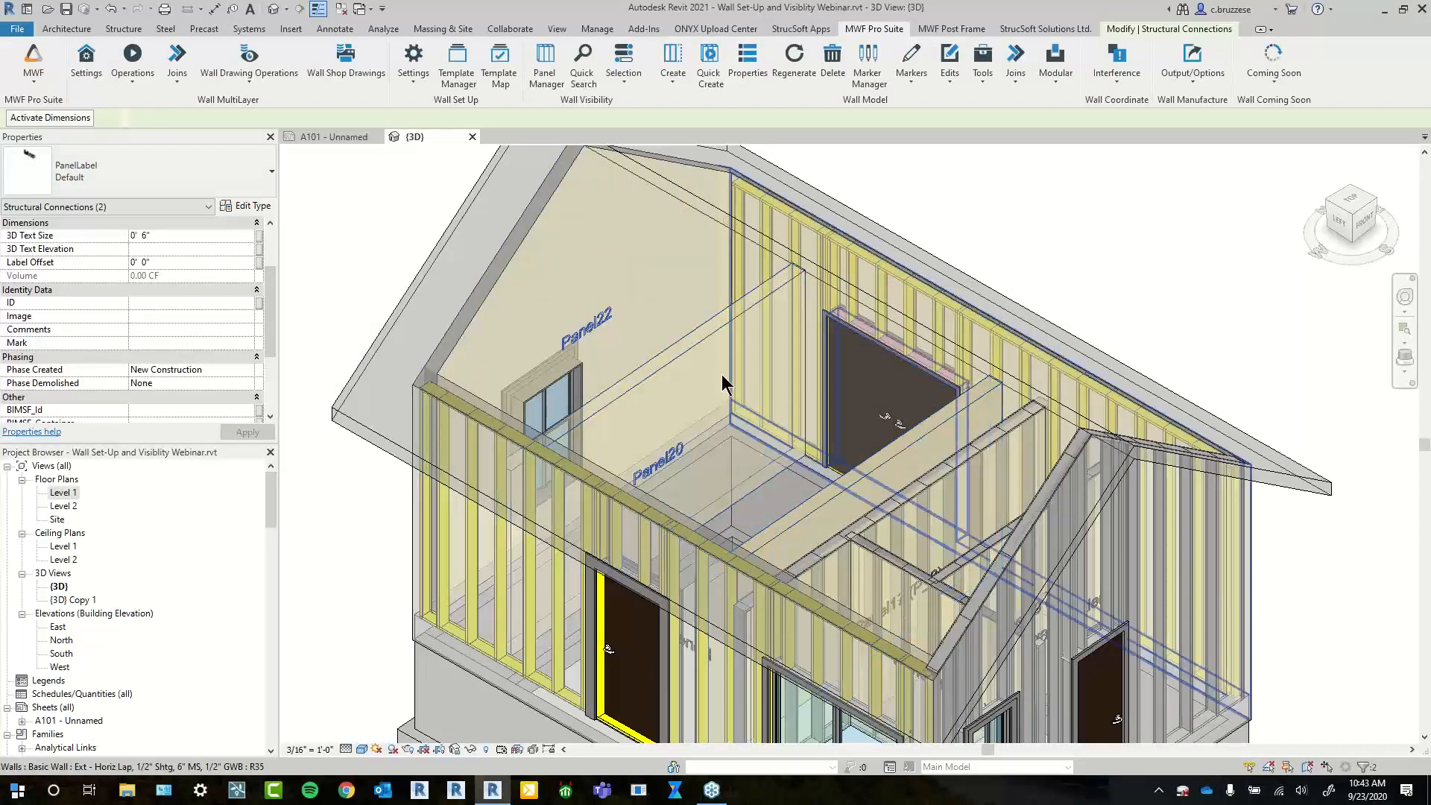
Check the interior wall's MWF properties and the two hidden panels' framing with Reveal Hidden Elements, and return to the normal view
click(533, 222)
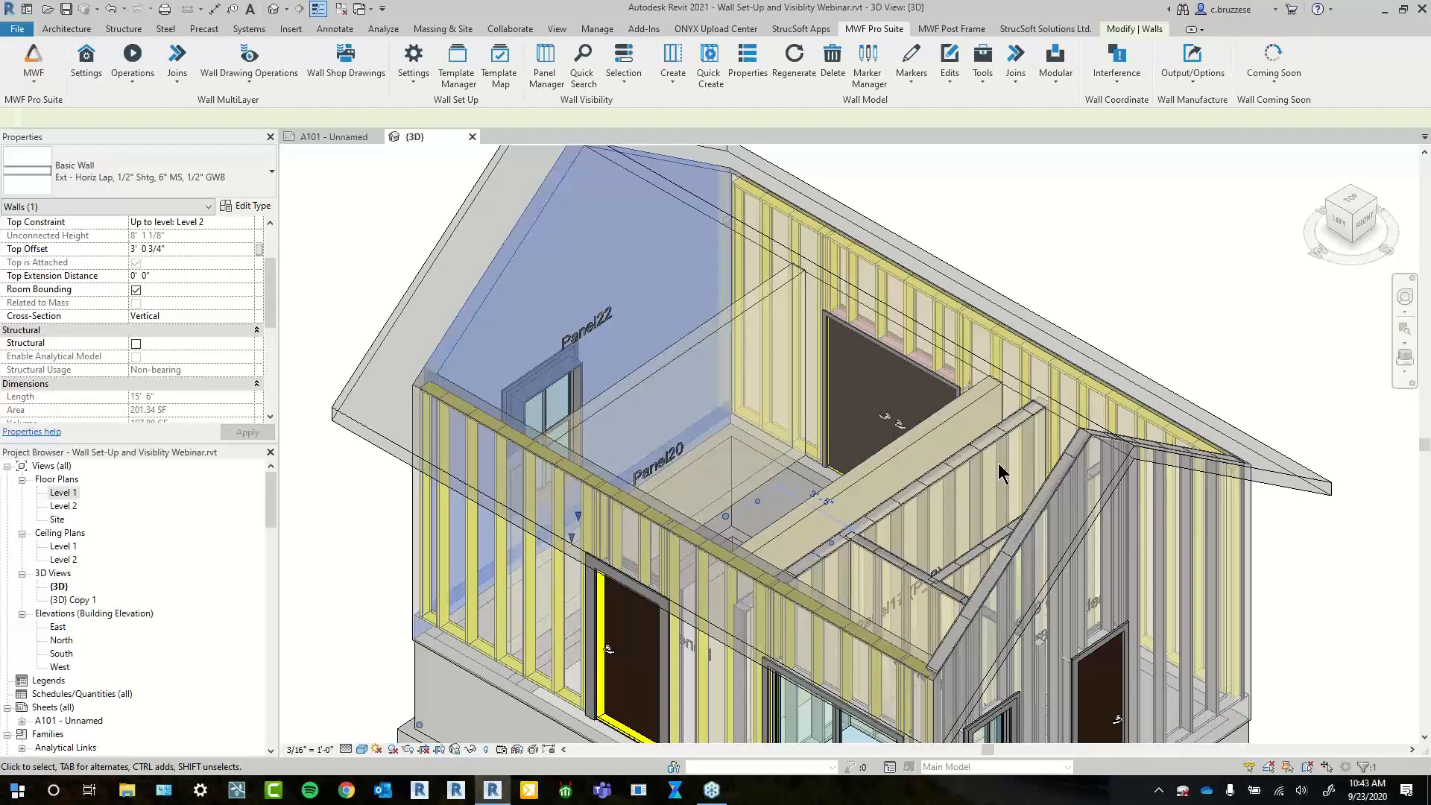
click(587, 325)
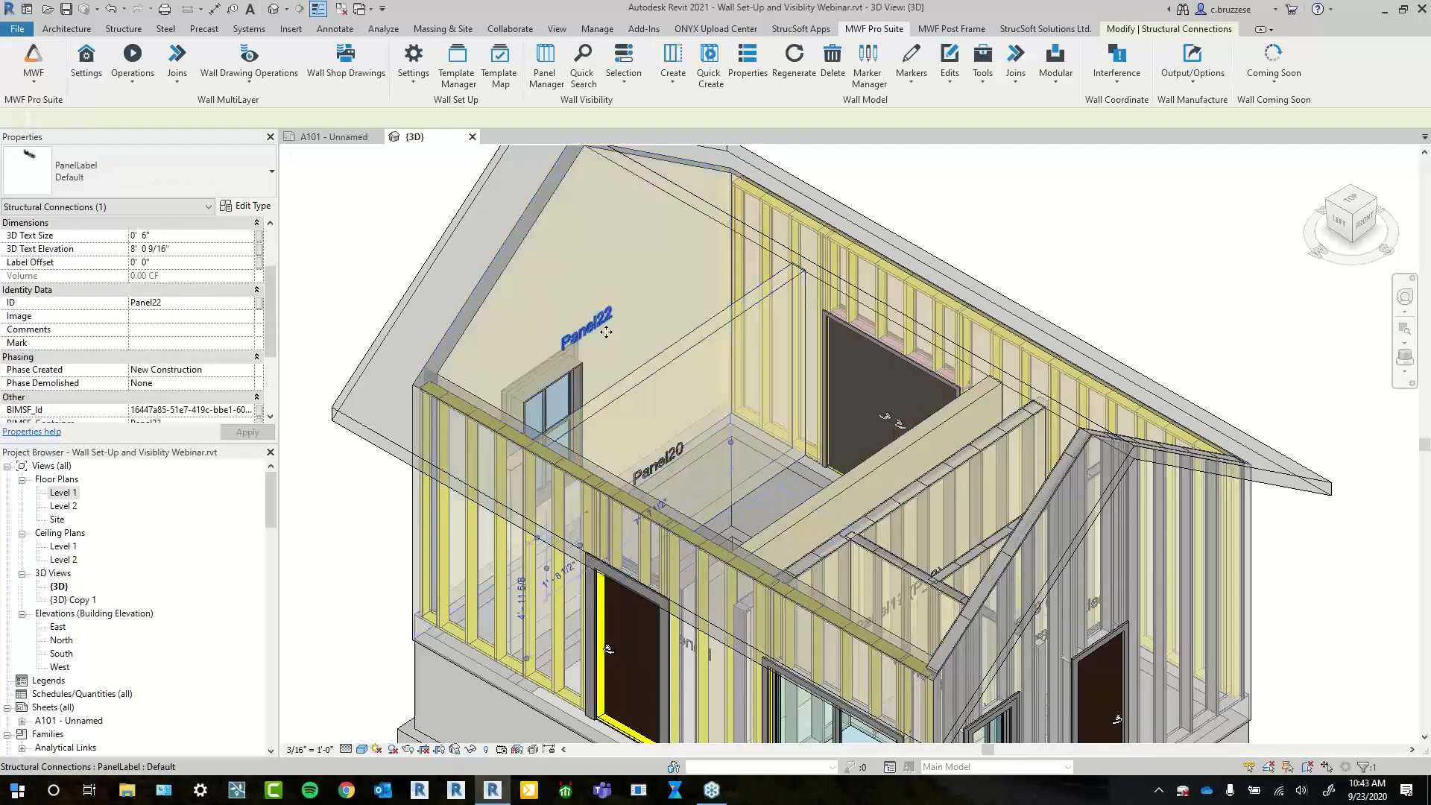
click(749, 59)
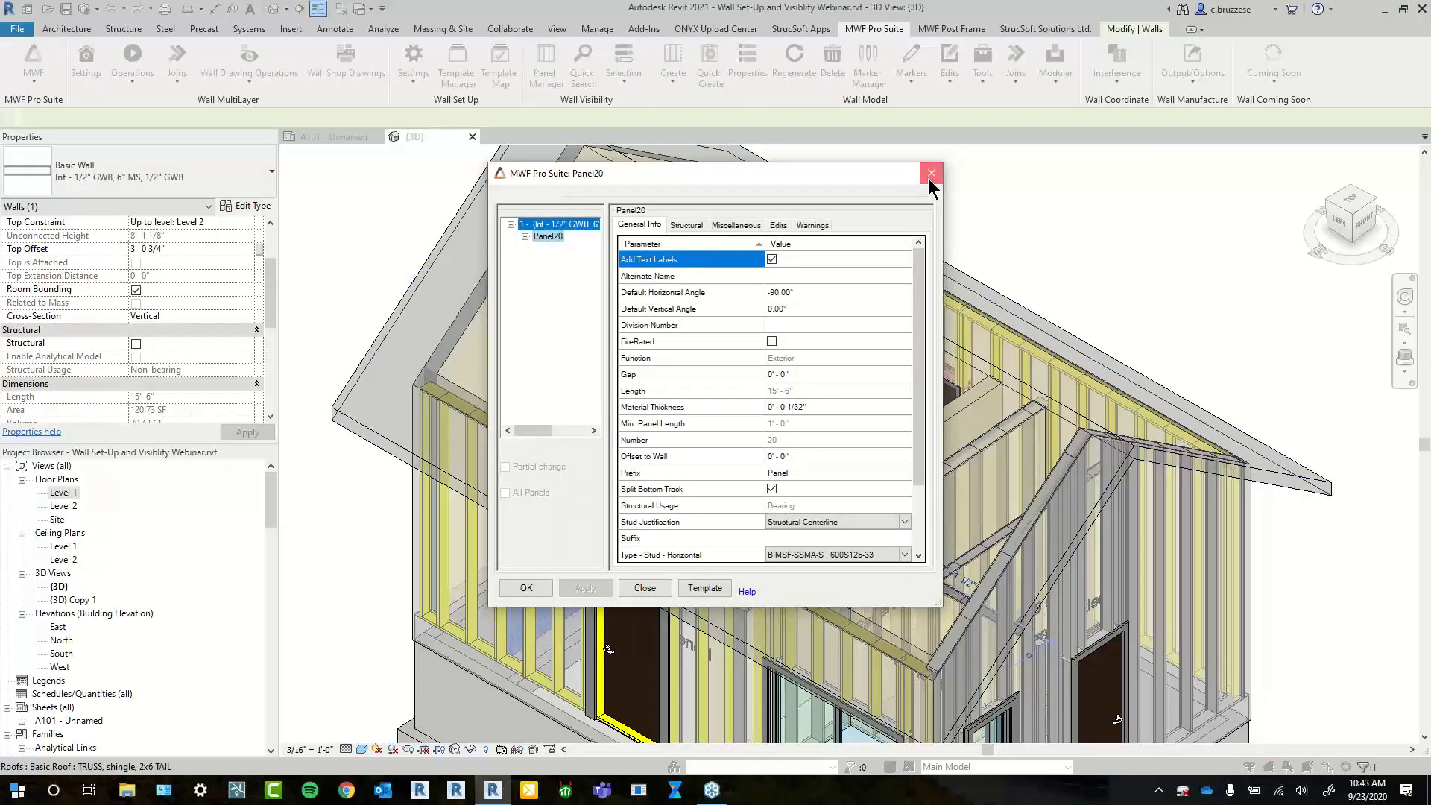
click(930, 179)
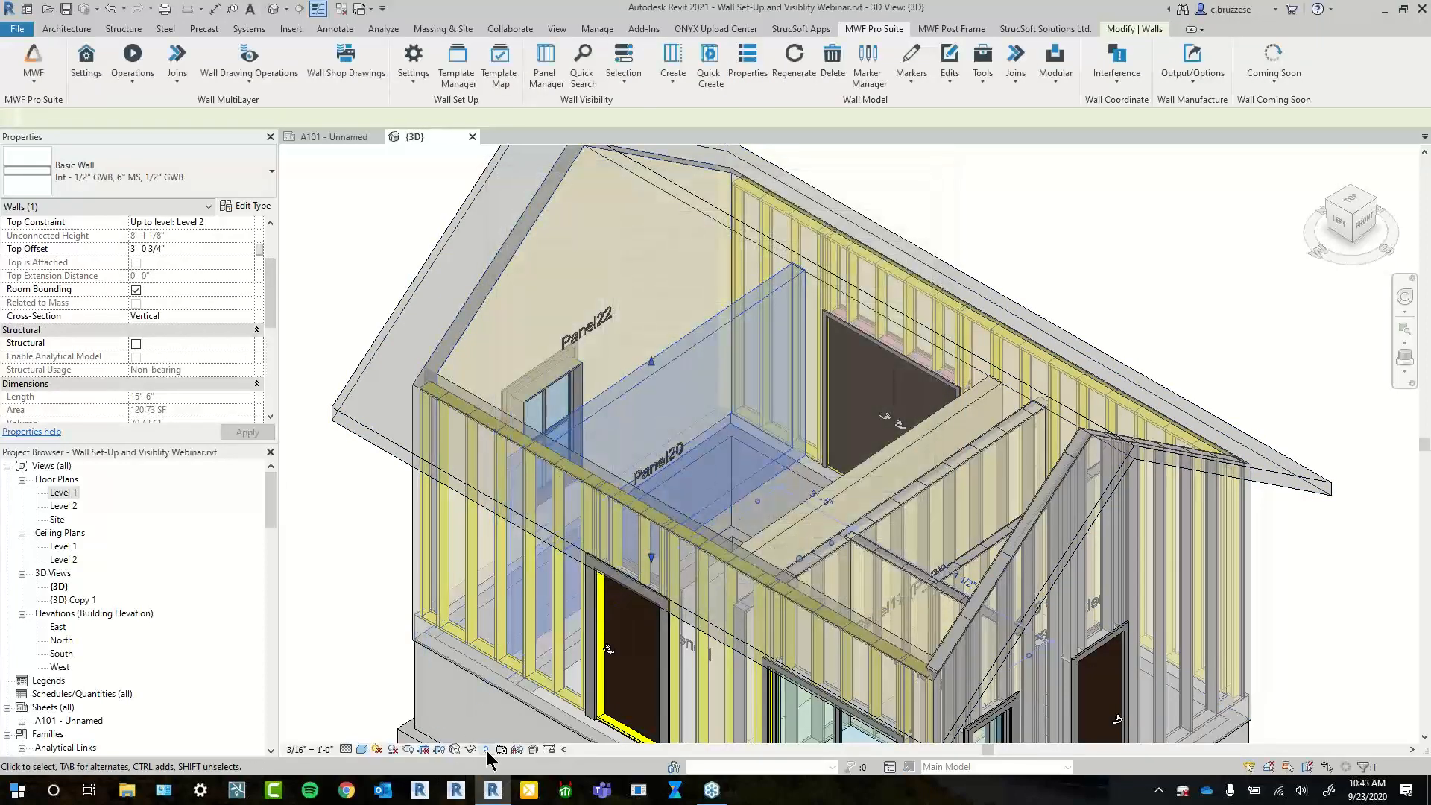
click(486, 749)
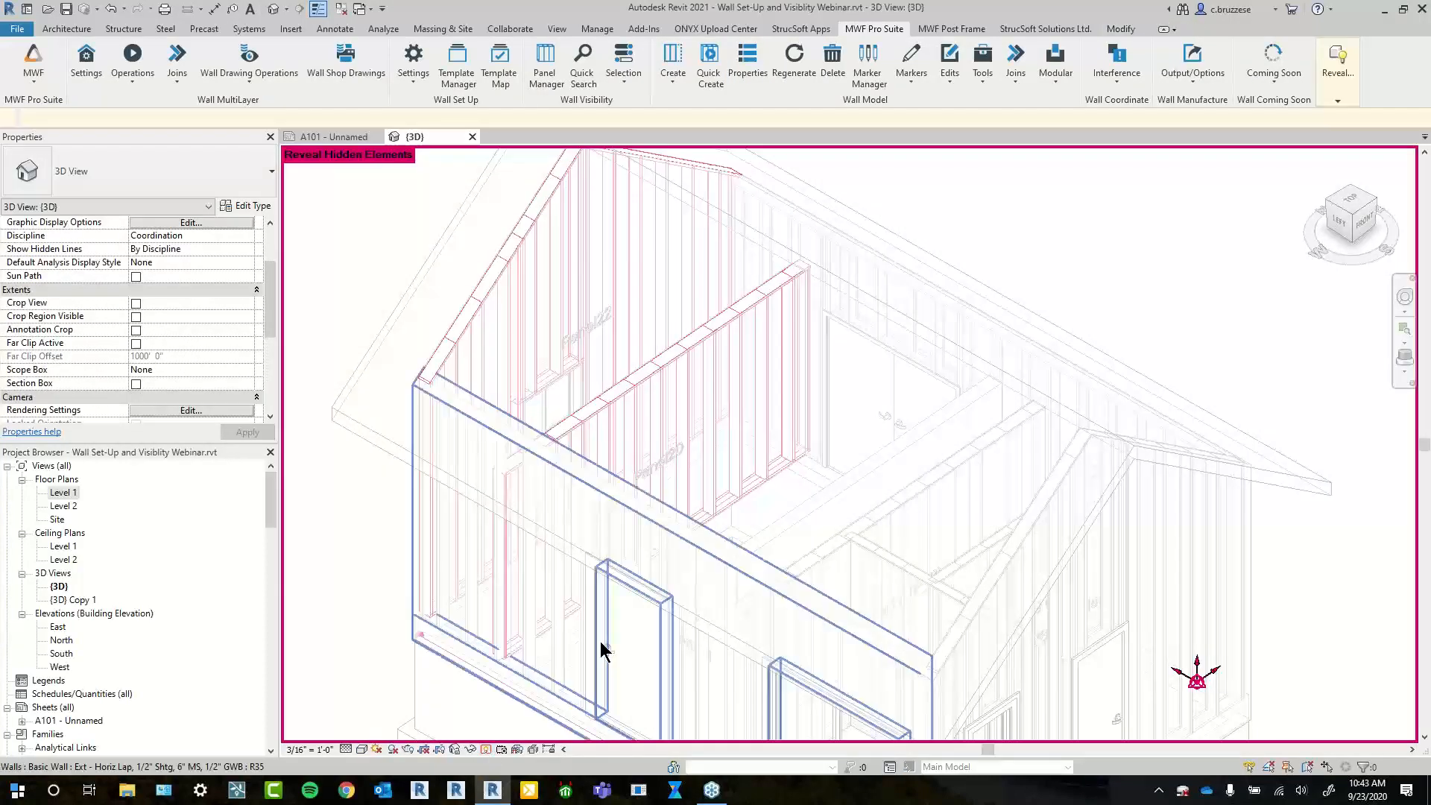
click(486, 749)
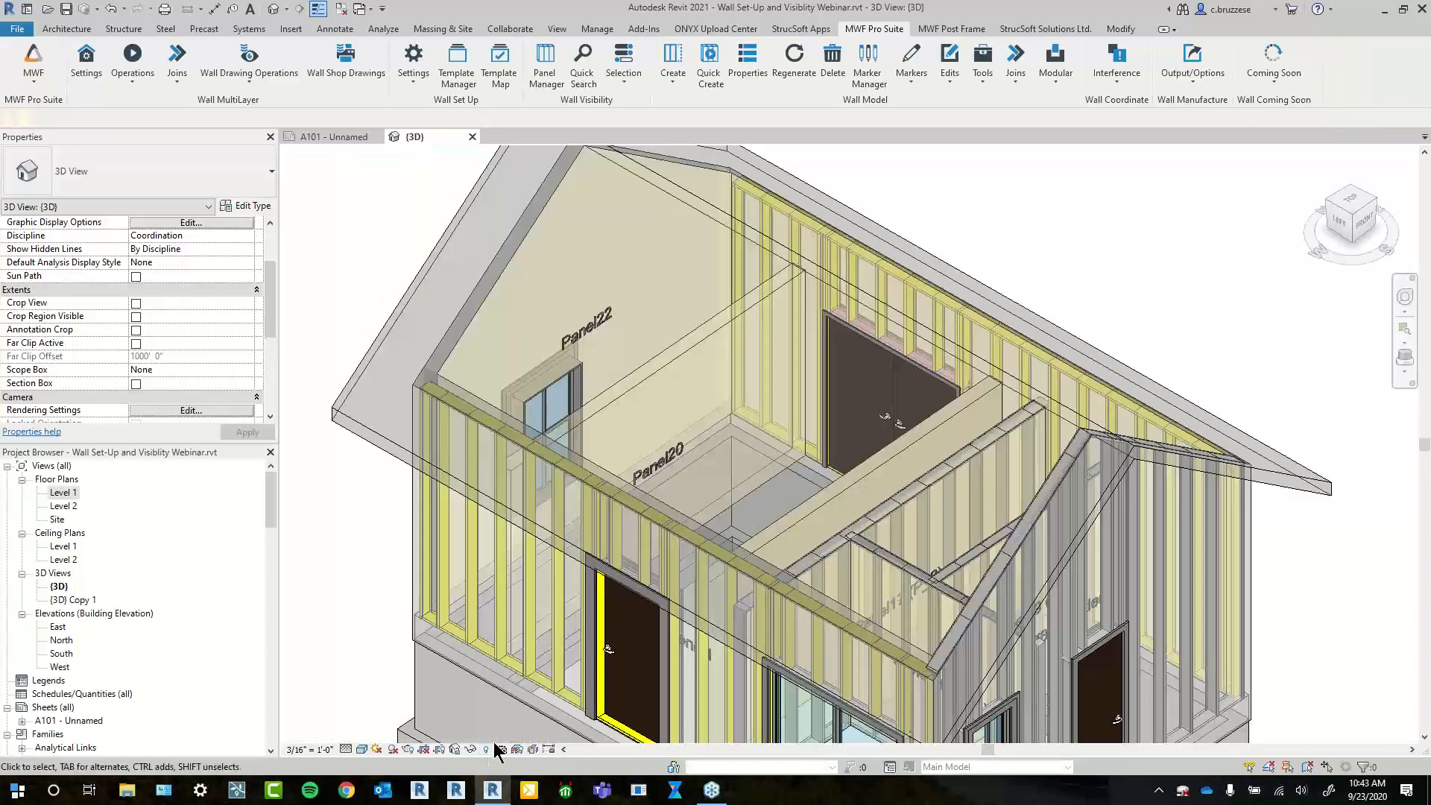
Show all panels in the current view to restore the hidden Panel20 and Panel22 framing
click(617, 87)
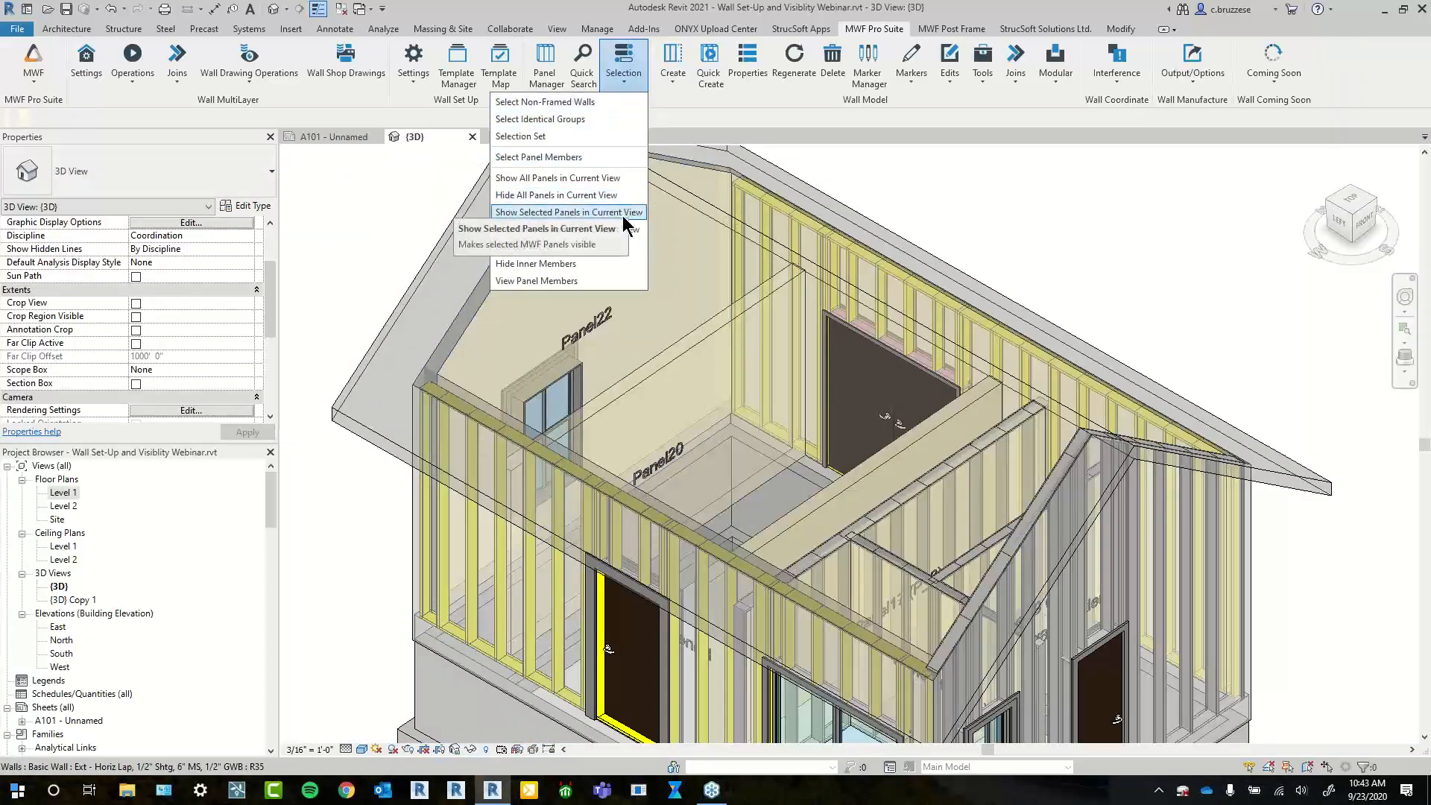
click(604, 178)
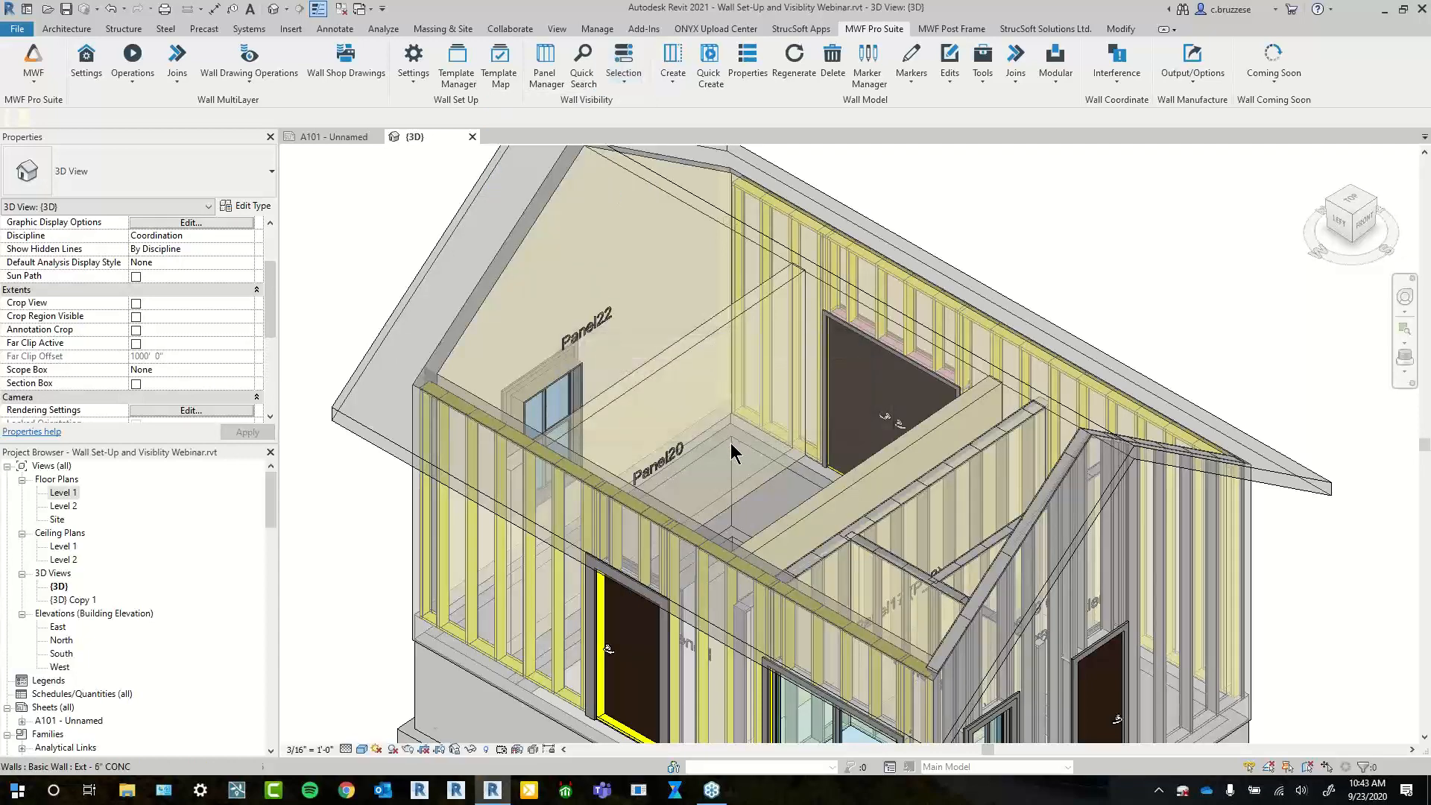